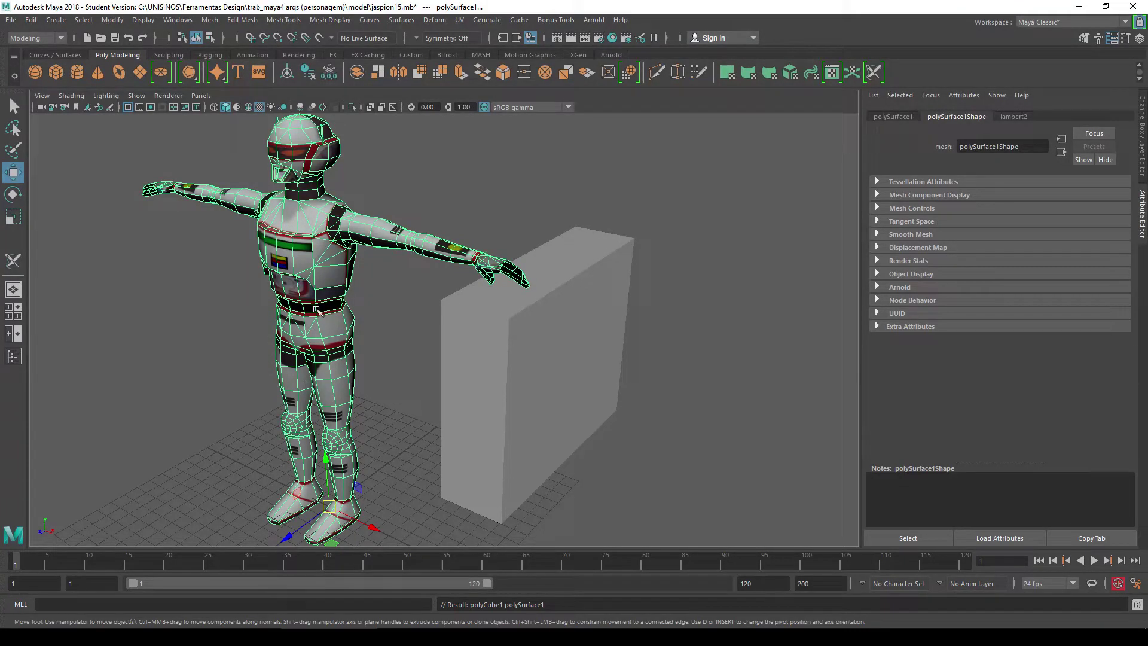
Orbit and zoom around the character and the box from several angles, then open the UV menu.
{"action": "left_click", "coordinate": [326, 292]}
{"action": "mouse_move", "coordinate": [359, 323]}
{"action": "left_mouse_down", "text": "alt"}
{"action": "mouse_move", "coordinate": [402, 288]}
{"action": "mouse_move", "coordinate": [422, 318]}
{"action": "left_mouse_up", "text": "alt"}
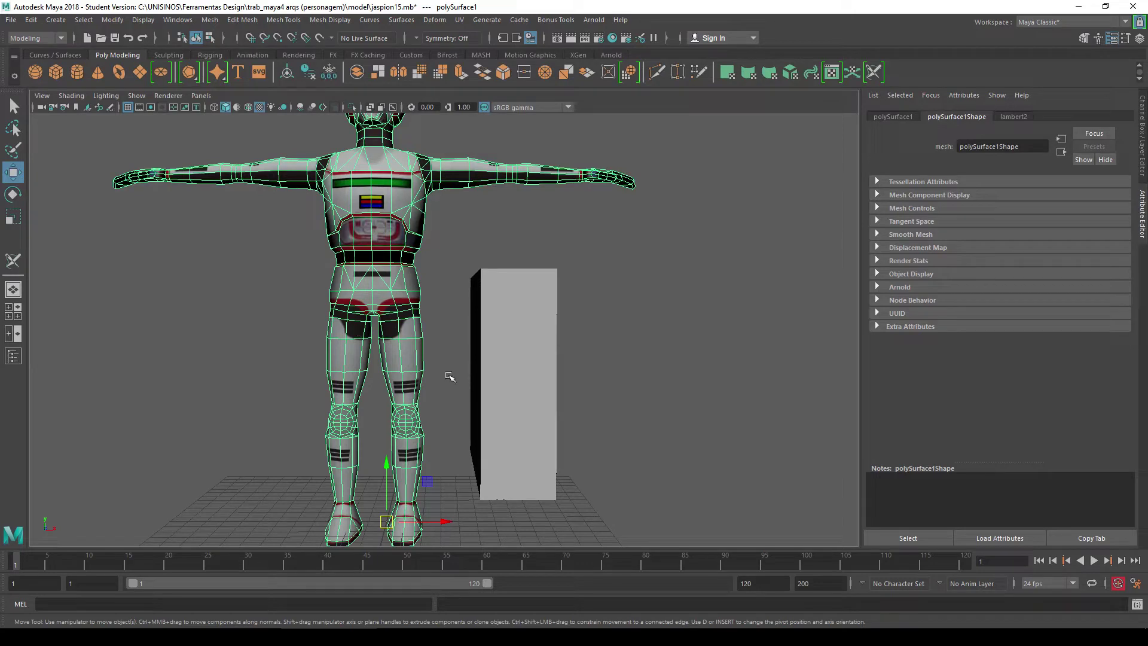
{"action": "scroll", "coordinate": [449, 376], "scroll_direction": "up", "scroll_amount": 2}
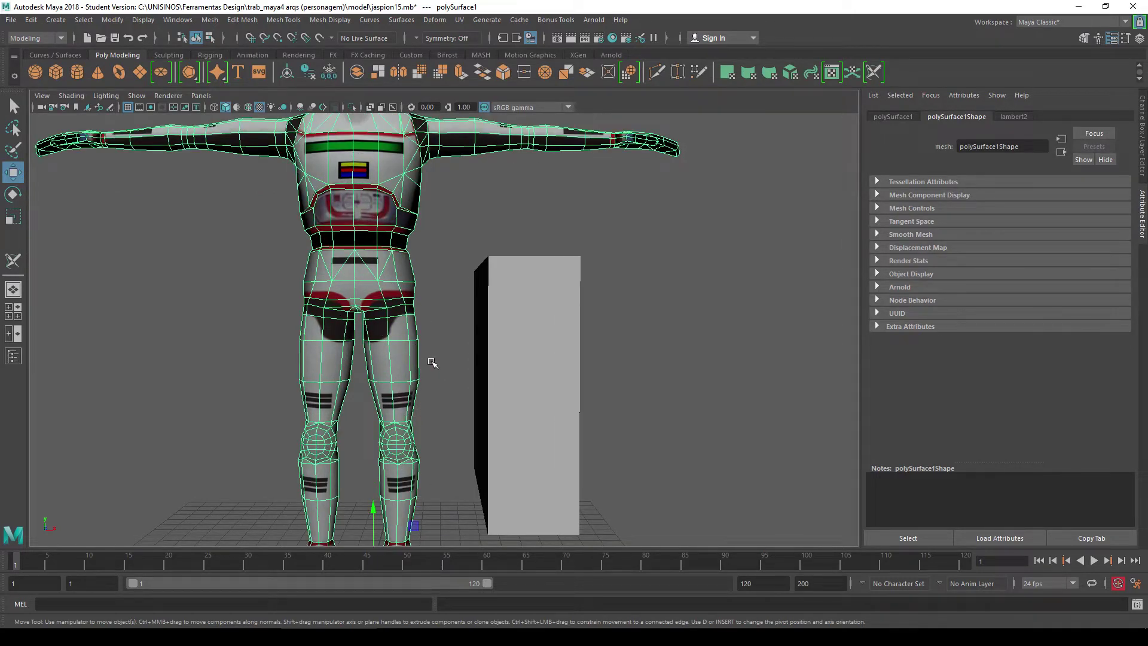
{"action": "mouse_move", "coordinate": [438, 412]}
{"action": "middle_mouse_down", "text": "alt"}
{"action": "mouse_move", "coordinate": [441, 328]}
{"action": "mouse_move", "coordinate": [457, 314]}
{"action": "middle_mouse_up", "text": "alt"}
{"action": "left_click_drag", "start_coordinate": [462, 311], "coordinate": [405, 328], "text": "alt"}
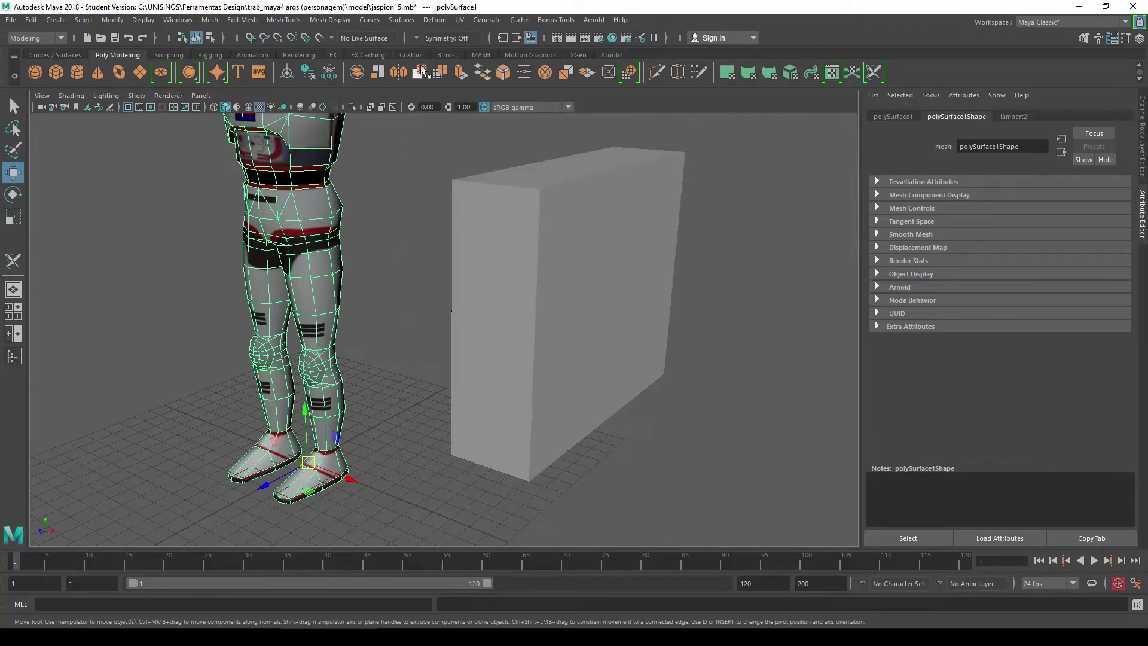
{"action": "left_click", "coordinate": [459, 20]}
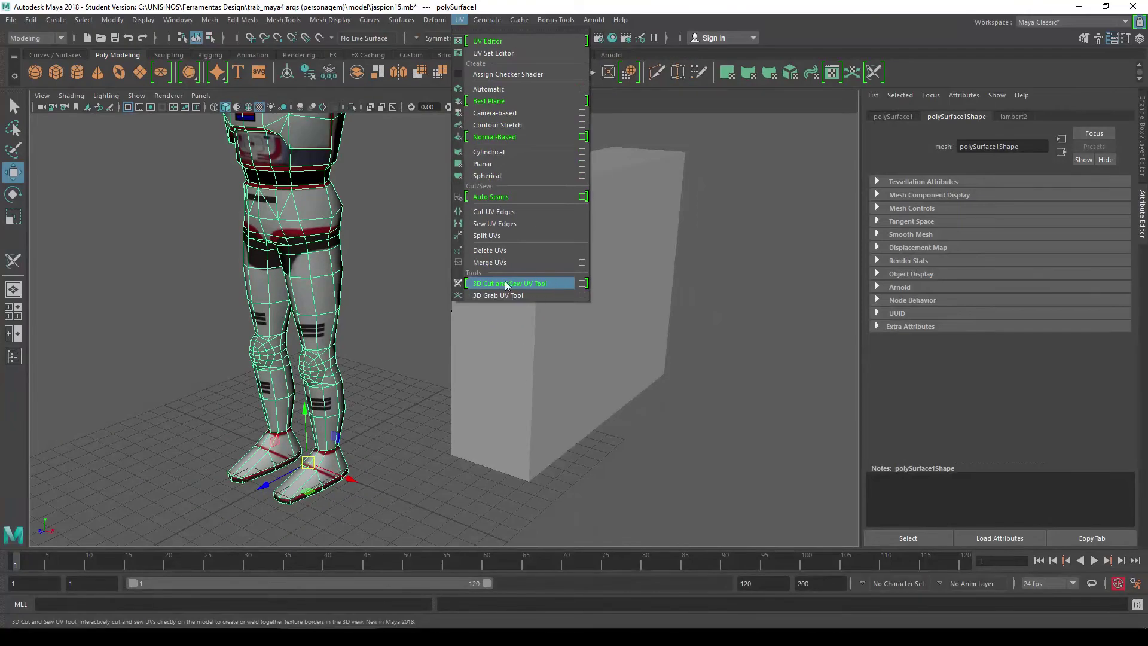
Open the 3D Cut and Sew UV Tool options and read its Keyboard/Mouse Shortcuts list.
{"action": "left_click", "coordinate": [582, 283]}
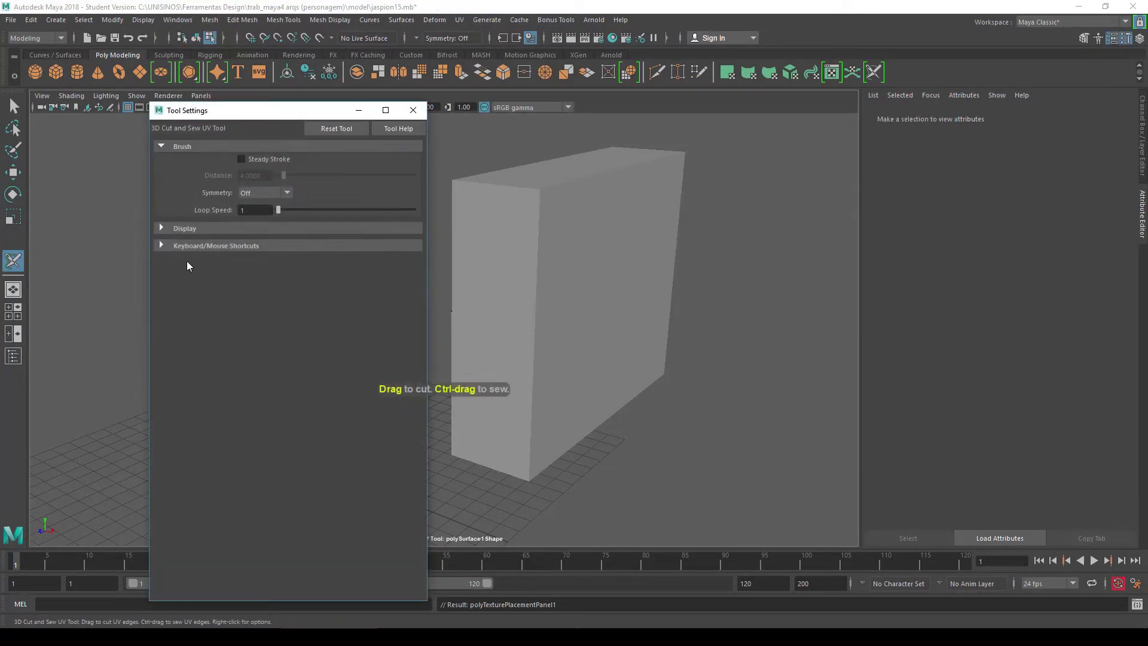
{"action": "left_click", "coordinate": [161, 245]}
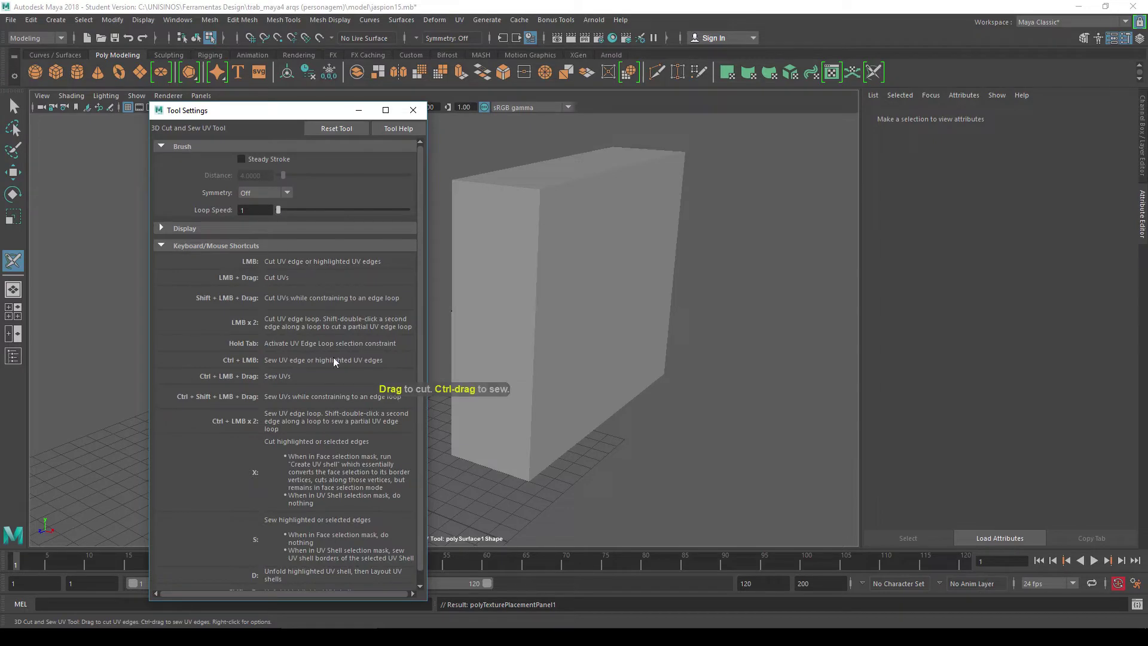
{"action": "scroll", "coordinate": [349, 411], "scroll_direction": "down", "scroll_amount": 1}
{"action": "scroll", "coordinate": [349, 411], "scroll_direction": "up", "scroll_amount": 1}
{"action": "scroll", "coordinate": [349, 412], "scroll_direction": "down", "scroll_amount": 1}
{"action": "scroll", "coordinate": [350, 411], "scroll_direction": "up", "scroll_amount": 1}
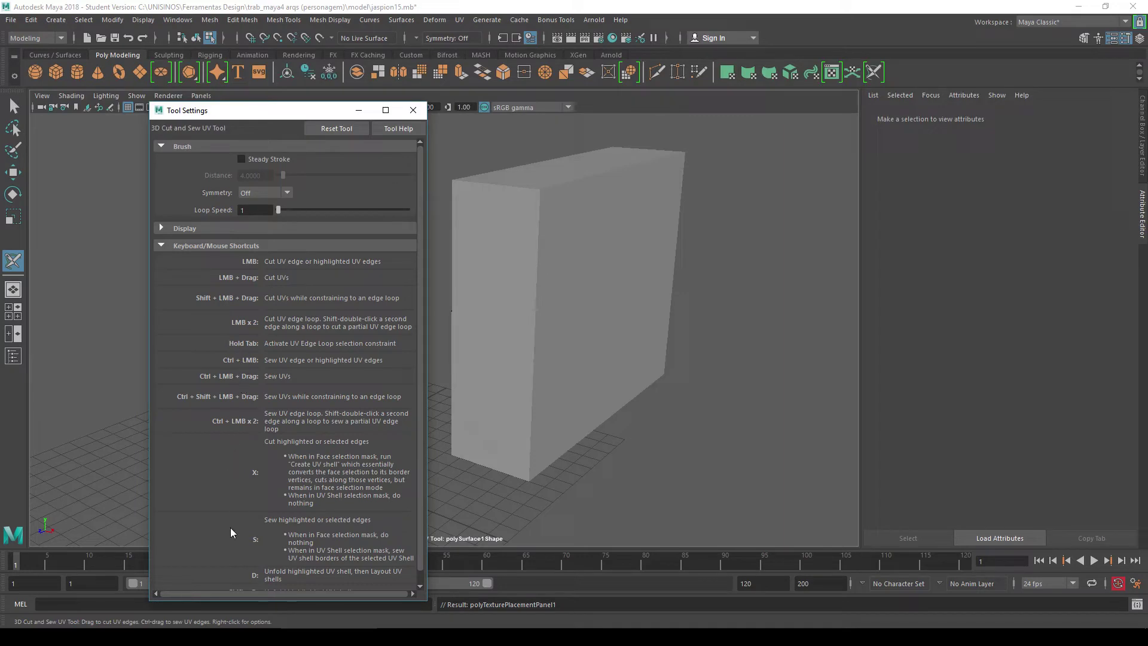
{"action": "scroll", "coordinate": [229, 524], "scroll_direction": "down", "scroll_amount": 1}
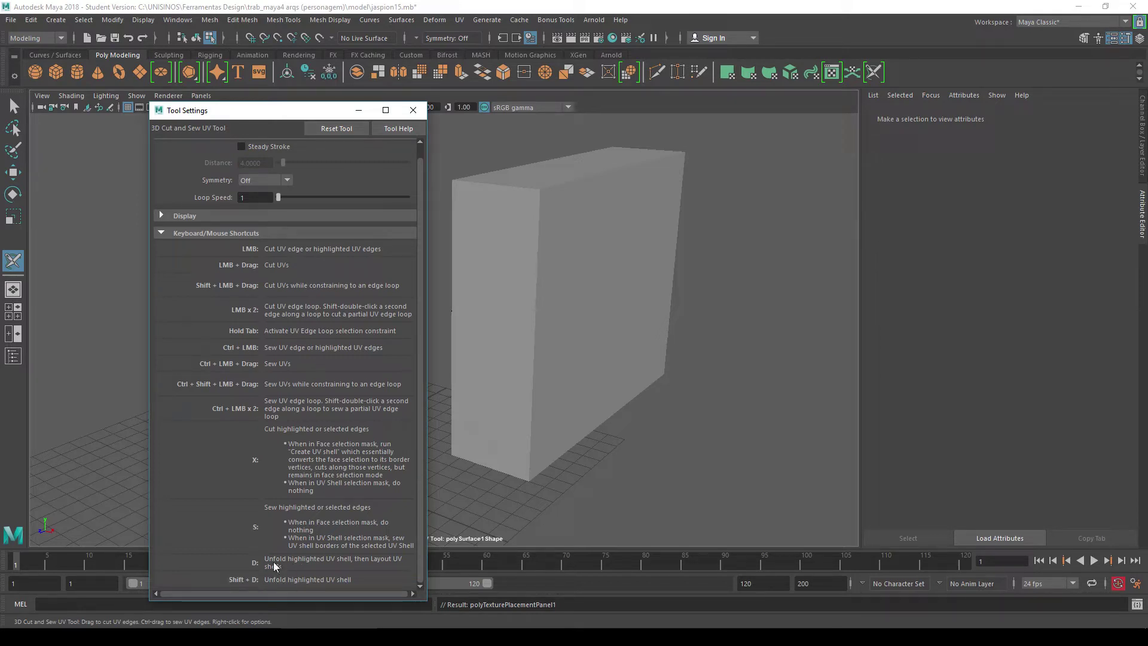
Cut the box's vertical front edge loop and a horizontal loop into UV seams.
{"action": "left_click", "coordinate": [413, 110]}
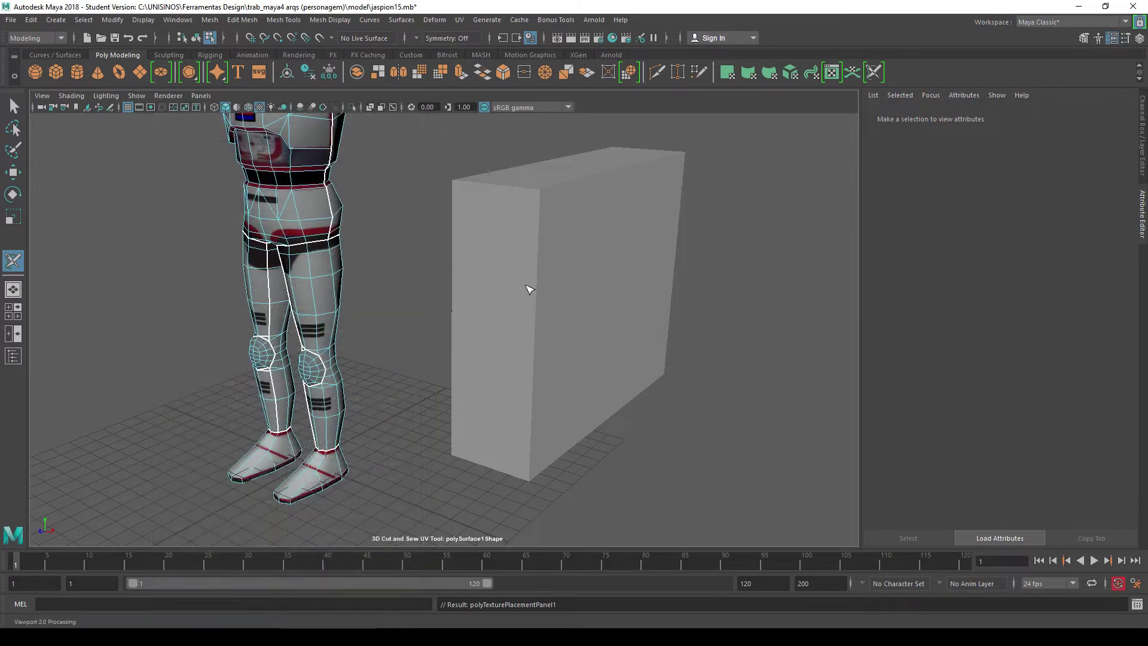
{"action": "left_click", "coordinate": [551, 207]}
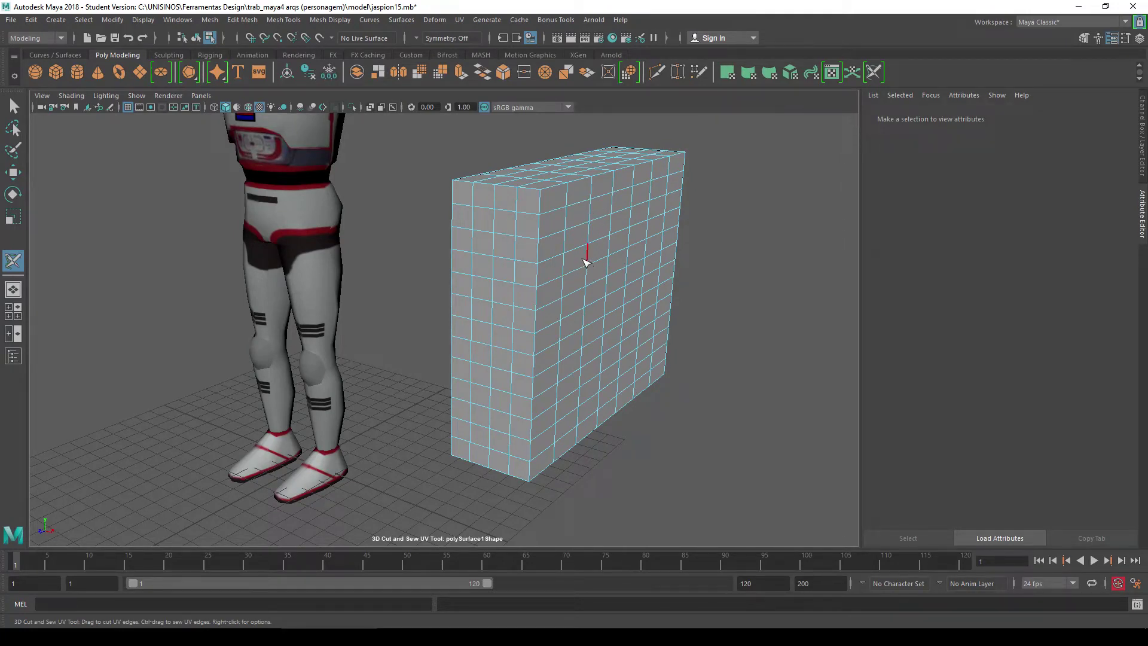
{"action": "double_click", "coordinate": [588, 237]}
{"action": "double_click", "coordinate": [588, 239]}
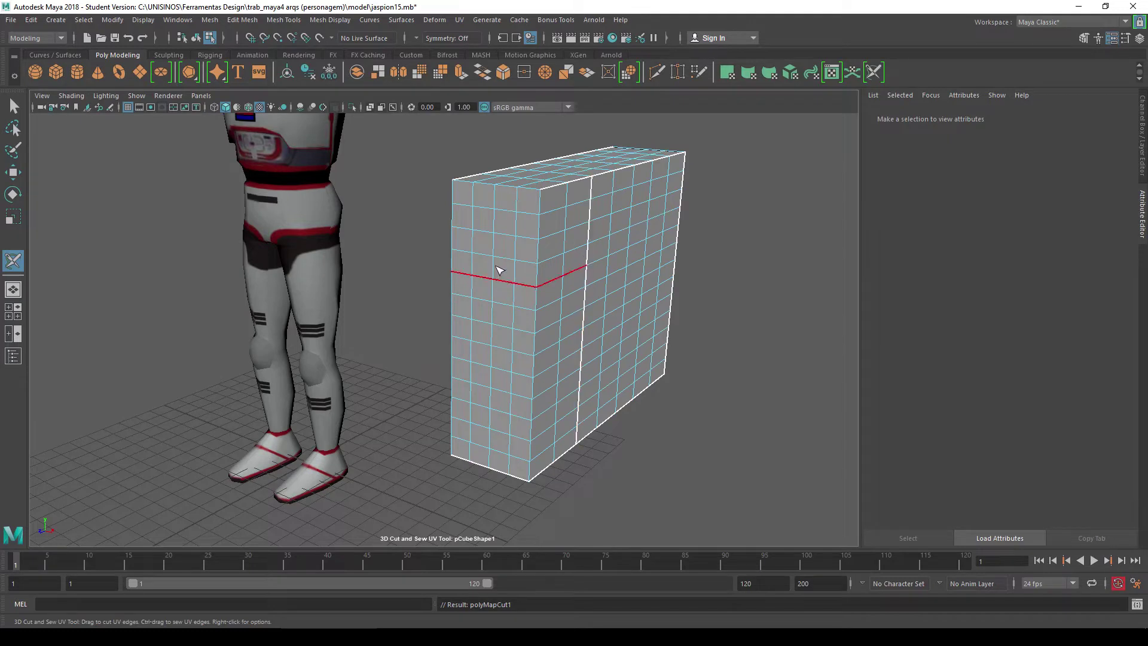
{"action": "left_click", "coordinate": [520, 308]}
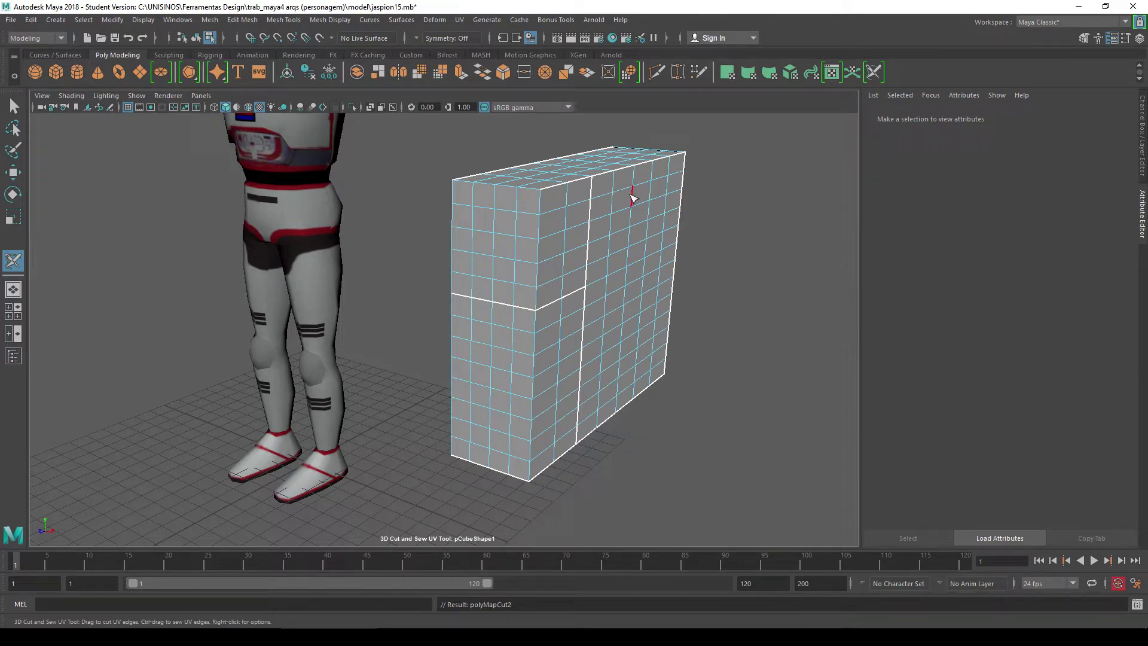
Drag-cut seams down the box's vertical edge, right side and front face.
{"action": "left_click_drag", "start_coordinate": [634, 197], "coordinate": [623, 296]}
{"action": "left_click_drag", "start_coordinate": [667, 211], "coordinate": [659, 299]}
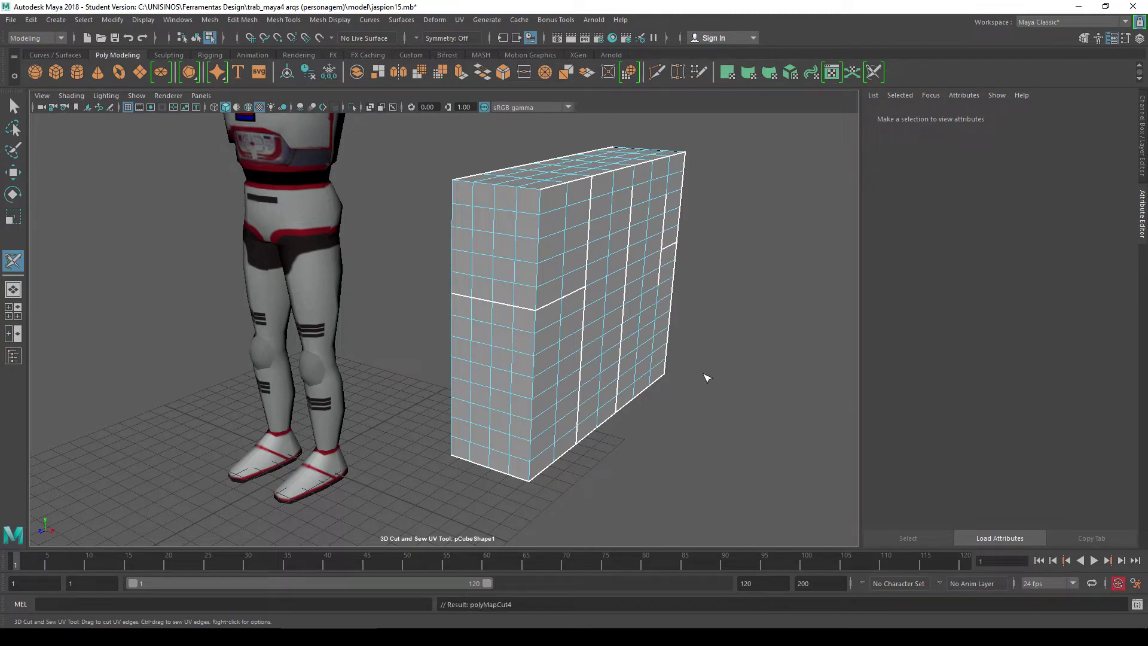
{"action": "left_click_drag", "start_coordinate": [661, 321], "coordinate": [711, 270], "text": "alt"}
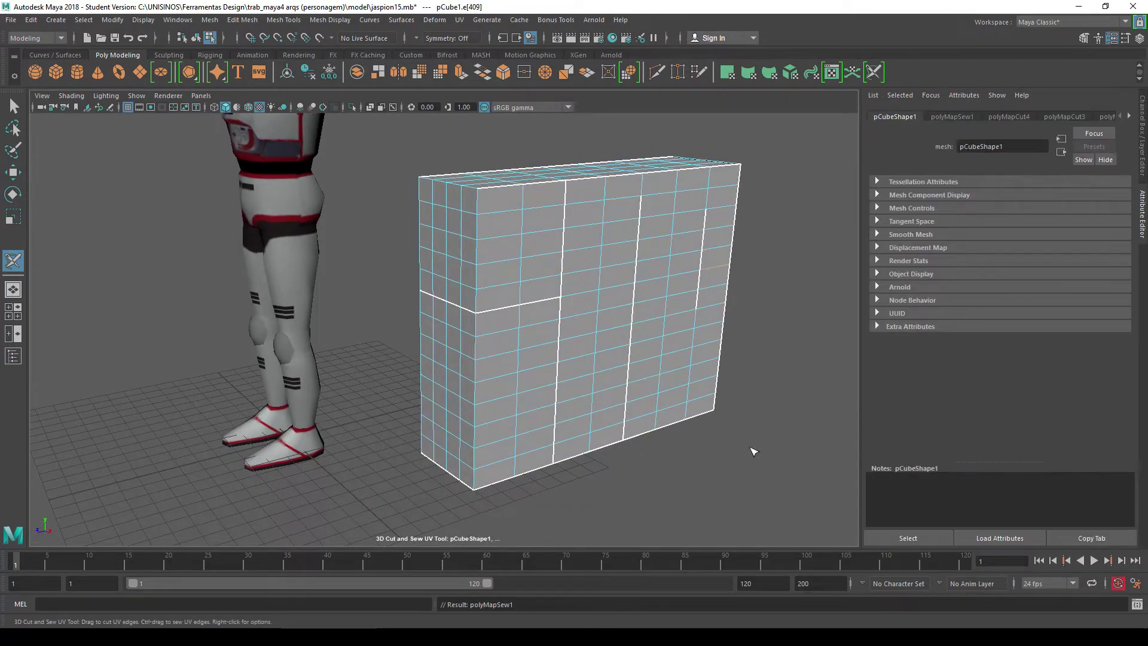
{"action": "left_click_drag", "start_coordinate": [725, 428], "coordinate": [732, 428], "text": "alt"}
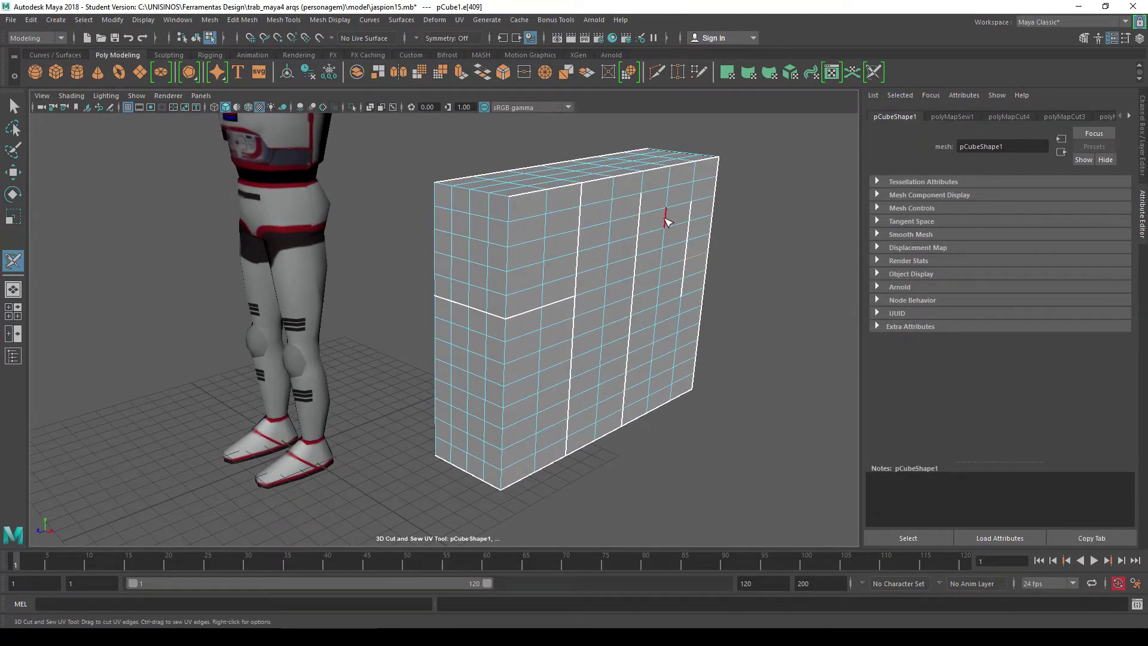
{"action": "mouse_move", "coordinate": [665, 223]}
{"action": "left_mouse_down"}
{"action": "mouse_move", "coordinate": [658, 308]}
{"action": "mouse_move", "coordinate": [687, 481]}
{"action": "left_mouse_up"}
{"action": "scroll", "coordinate": [688, 481], "scroll_direction": "down", "scroll_amount": 2}
{"action": "scroll", "coordinate": [687, 481], "scroll_direction": "down", "scroll_amount": 2}
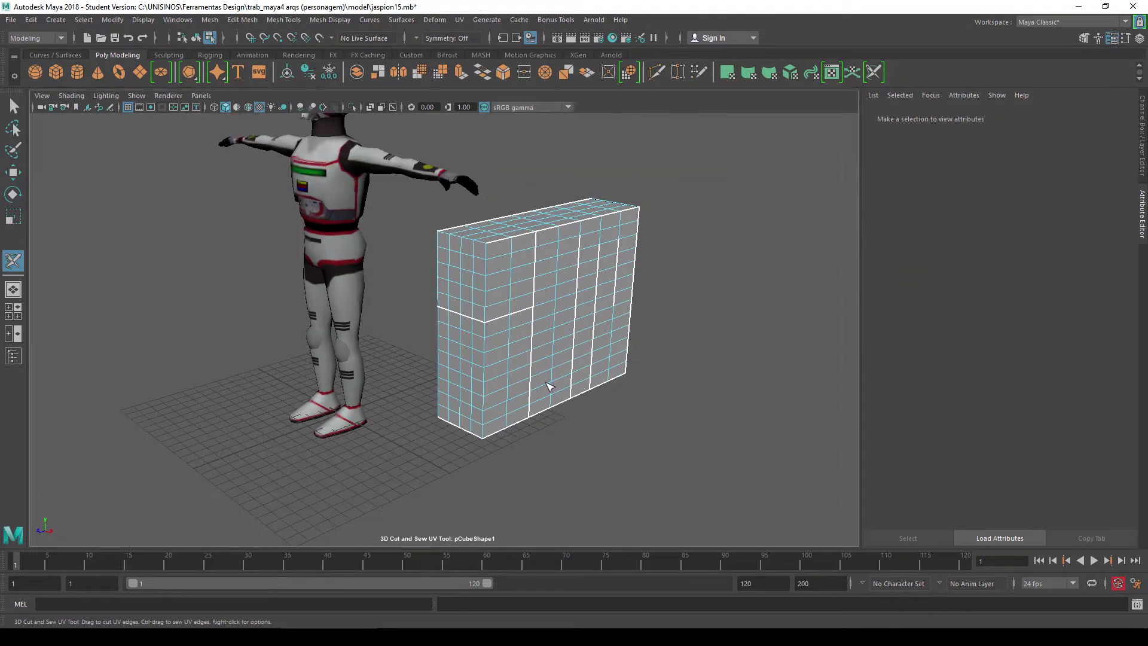
Return to object selection and delete the practice box.
{"action": "left_click", "coordinate": [13, 128]}
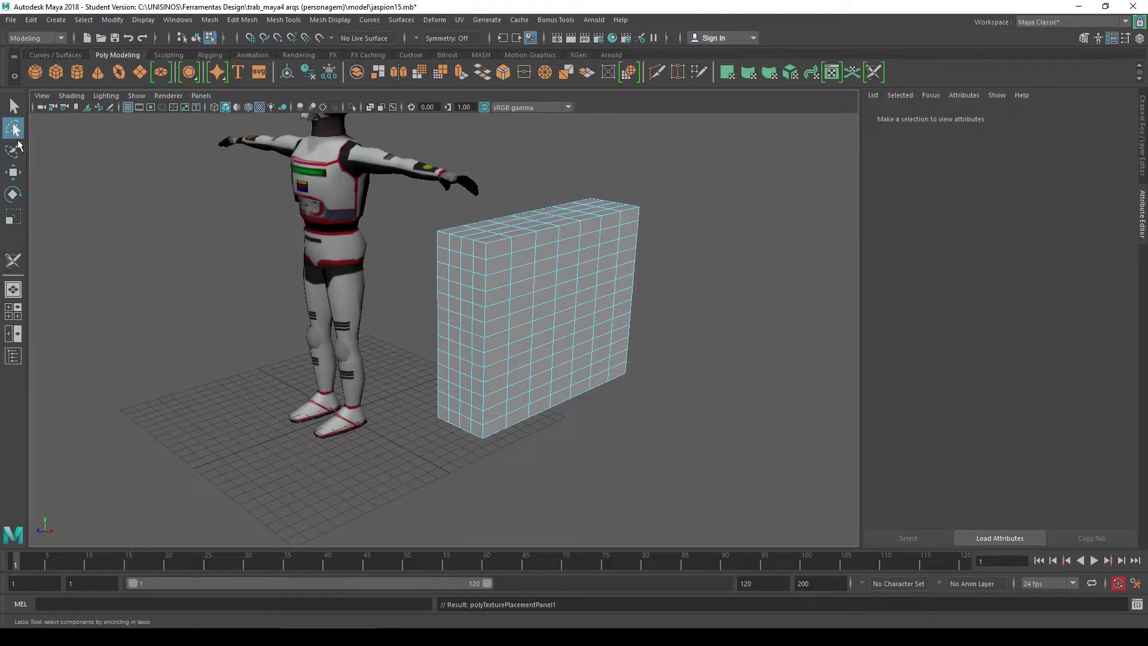
{"action": "left_click", "coordinate": [13, 172]}
{"action": "right_click_drag", "start_coordinate": [484, 244], "coordinate": [535, 221]}
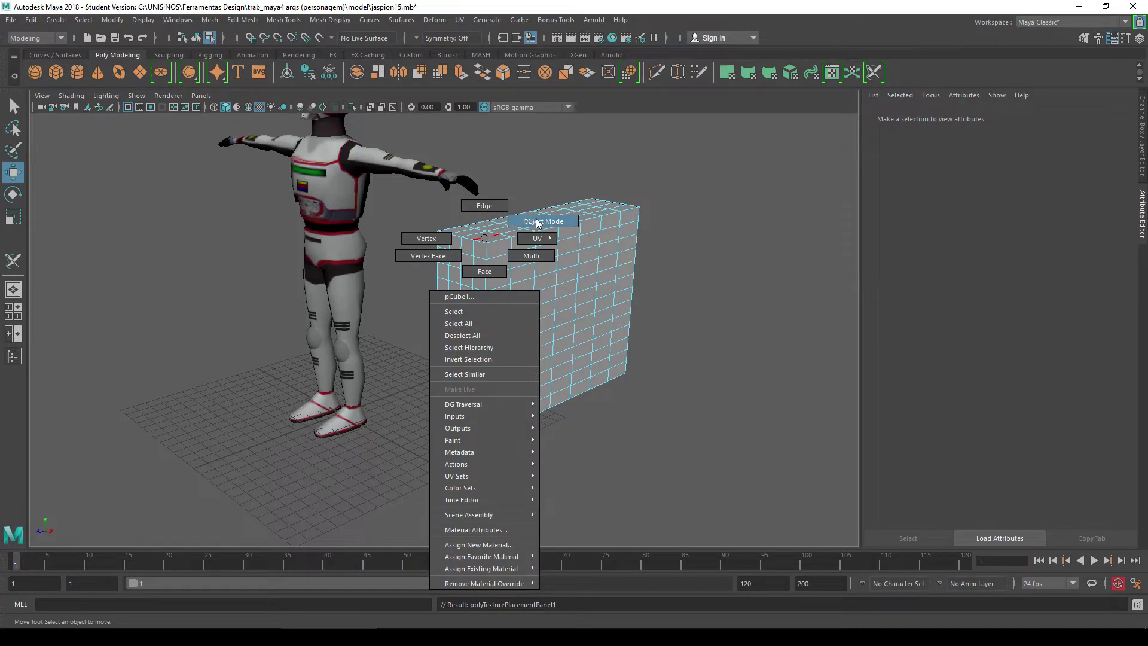
{"action": "left_click", "coordinate": [541, 255]}
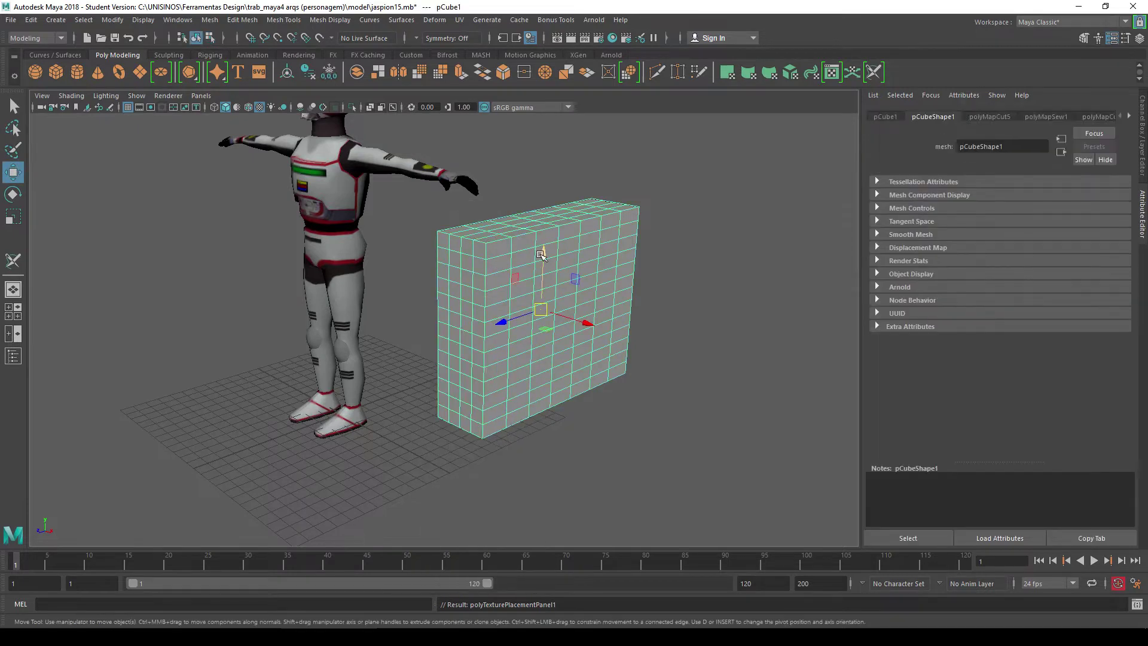
{"action": "key", "text": "Delete"}
Select the character and switch to the UV Editing workspace.
{"action": "left_click", "coordinate": [330, 194]}
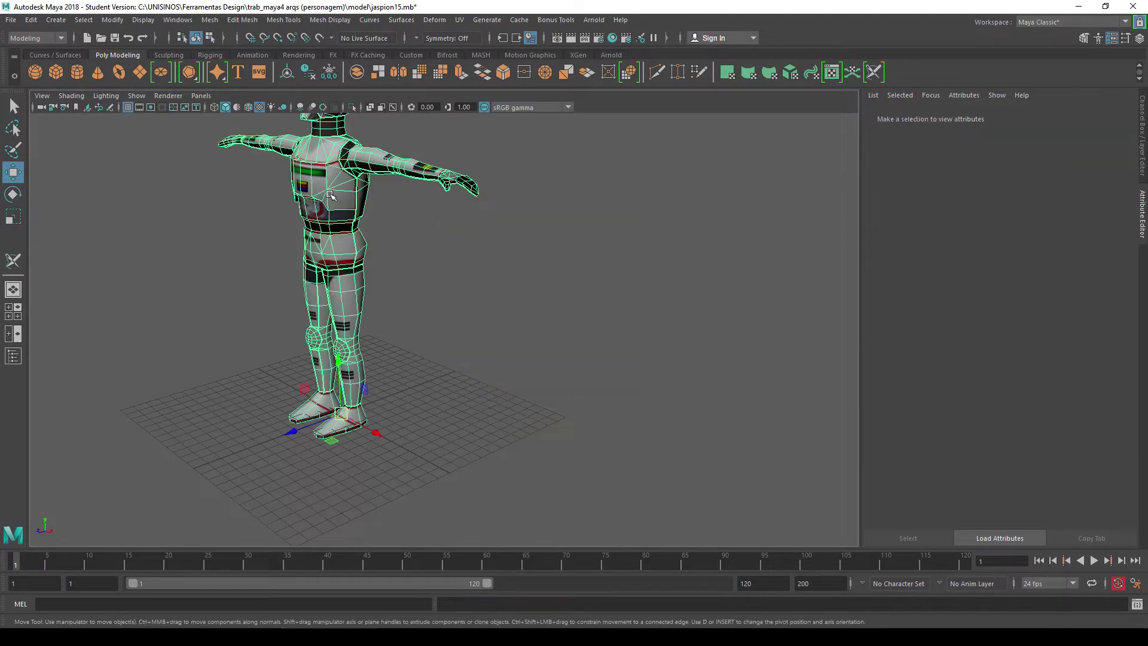
{"action": "left_click", "coordinate": [1089, 23]}
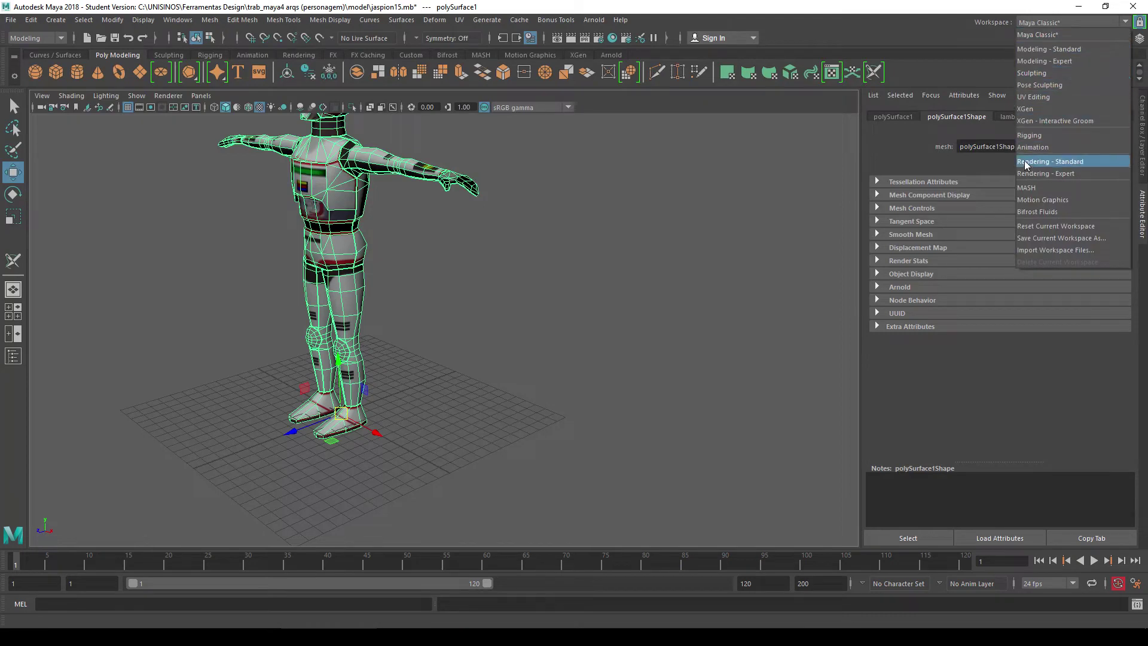
{"action": "left_click", "coordinate": [1028, 109]}
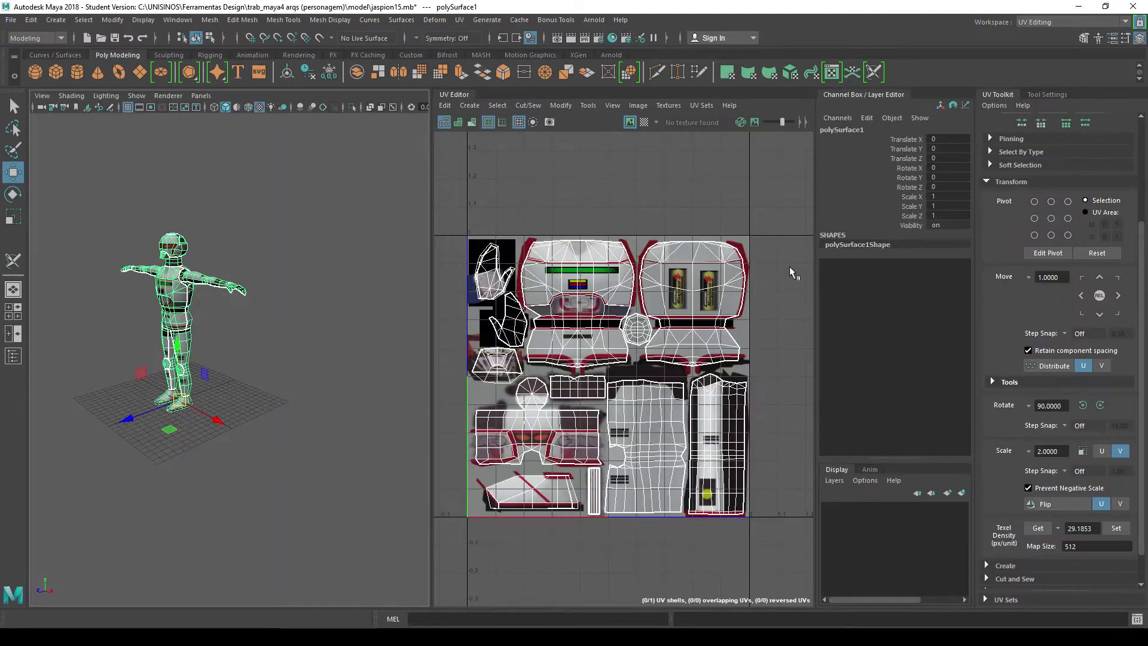
Collapse the Channel Box and zoom the 3D view in on the character.
{"action": "left_click", "coordinate": [864, 93]}
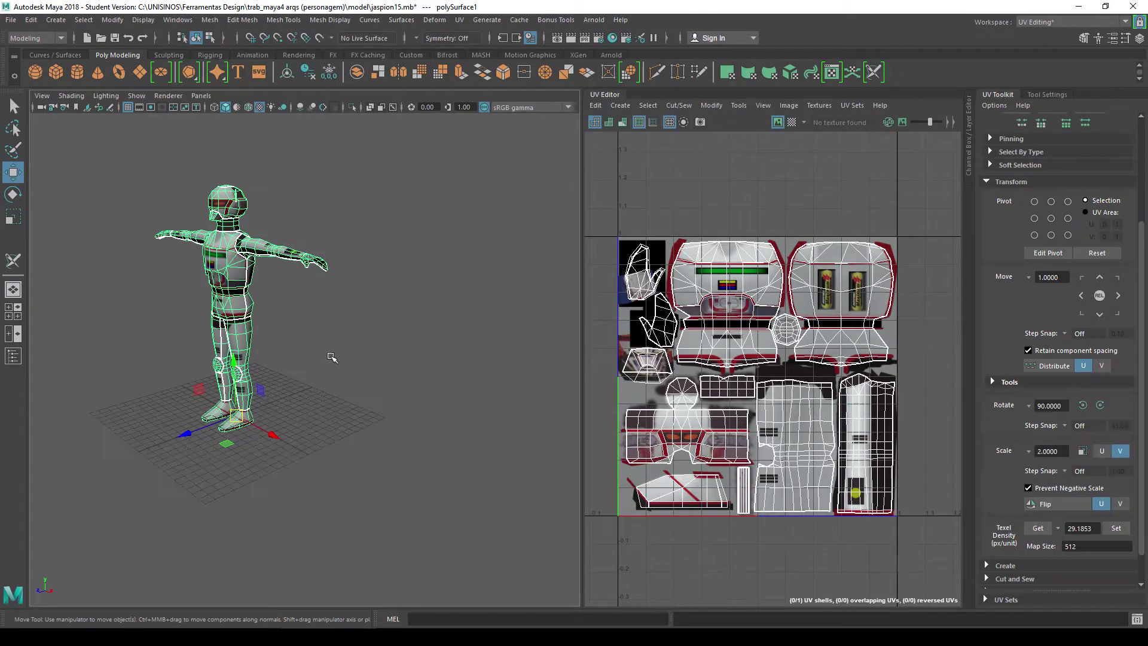
{"action": "middle_click_drag", "start_coordinate": [318, 329], "coordinate": [446, 363], "text": "alt"}
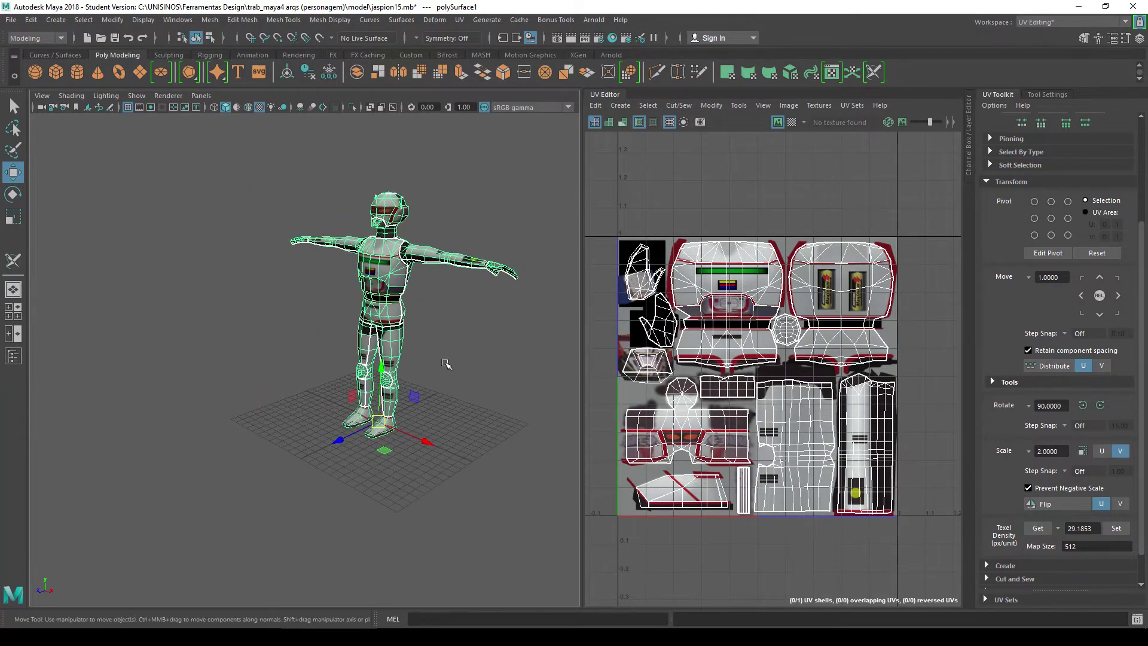
{"action": "scroll", "coordinate": [446, 363], "scroll_direction": "up", "scroll_amount": 3}
{"action": "scroll", "coordinate": [446, 364], "scroll_direction": "up", "scroll_amount": 3}
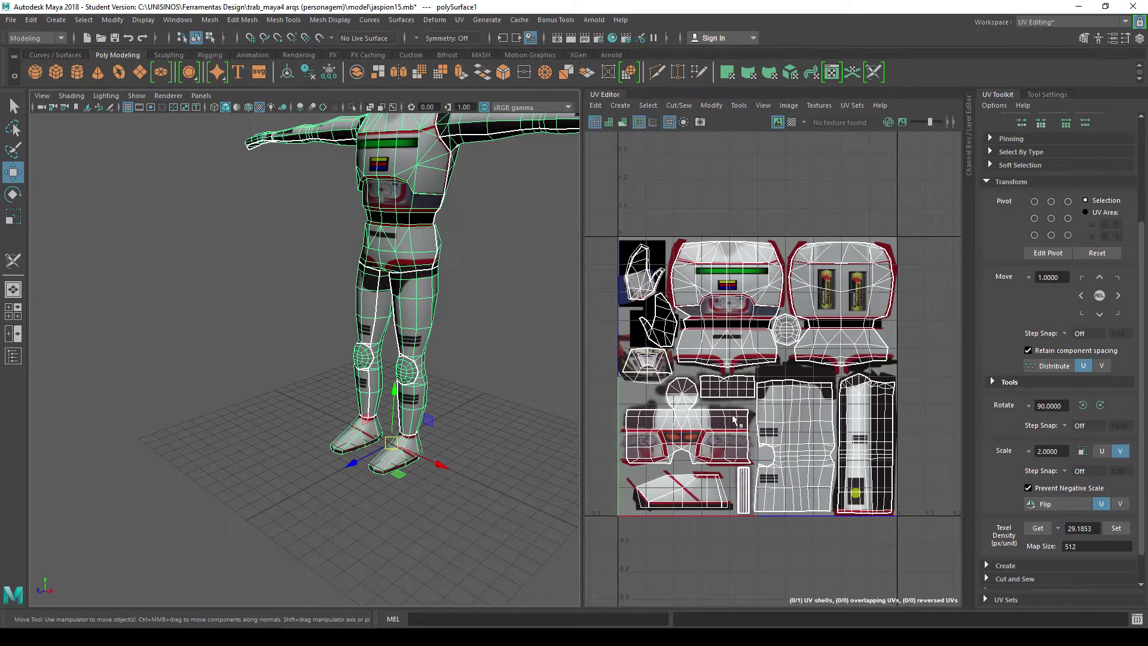
{"action": "scroll", "coordinate": [780, 415], "scroll_direction": "up", "scroll_amount": 1}
{"action": "scroll", "coordinate": [780, 387], "scroll_direction": "up", "scroll_amount": 1}
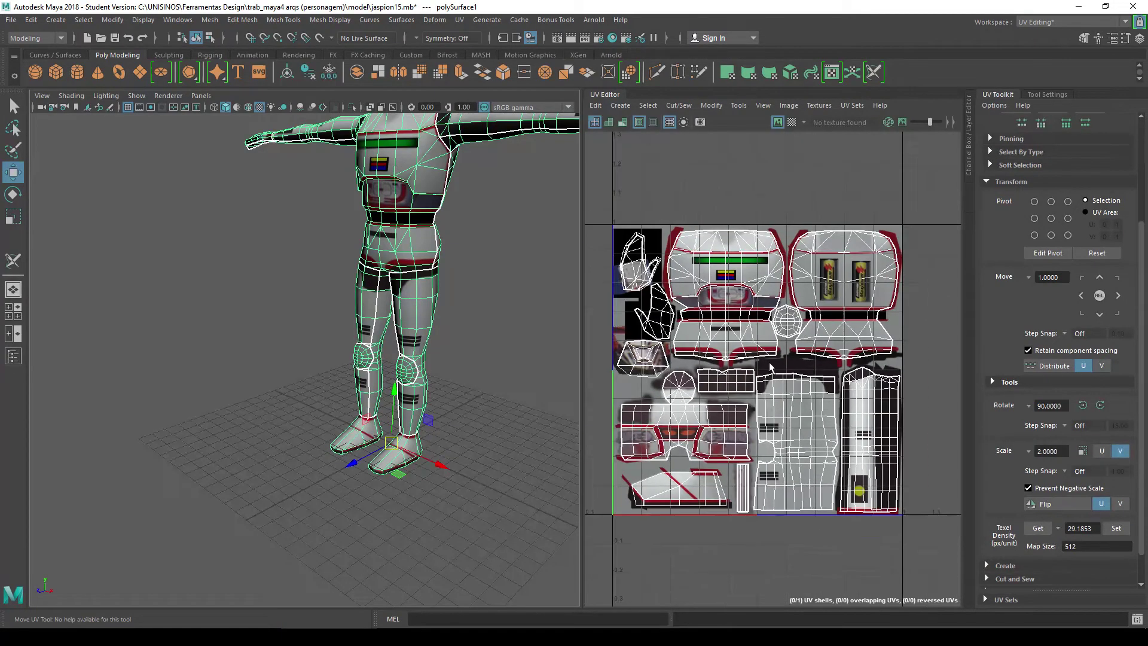
{"action": "scroll", "coordinate": [757, 357], "scroll_direction": "up", "scroll_amount": 1}
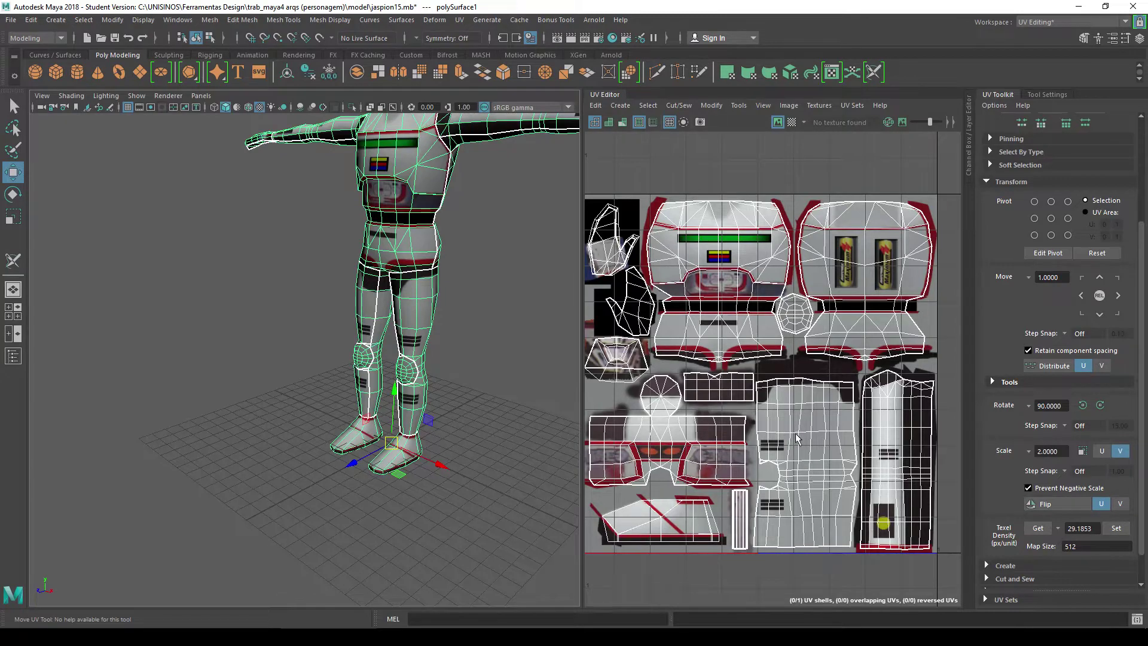
Frame the leg and torso shells in the UV Editor and widen it beside the 3D view.
{"action": "middle_click_drag", "start_coordinate": [794, 433], "coordinate": [755, 349], "text": "alt"}
{"action": "scroll", "coordinate": [777, 418], "scroll_direction": "up", "scroll_amount": 3}
{"action": "scroll", "coordinate": [777, 418], "scroll_direction": "down", "scroll_amount": 1}
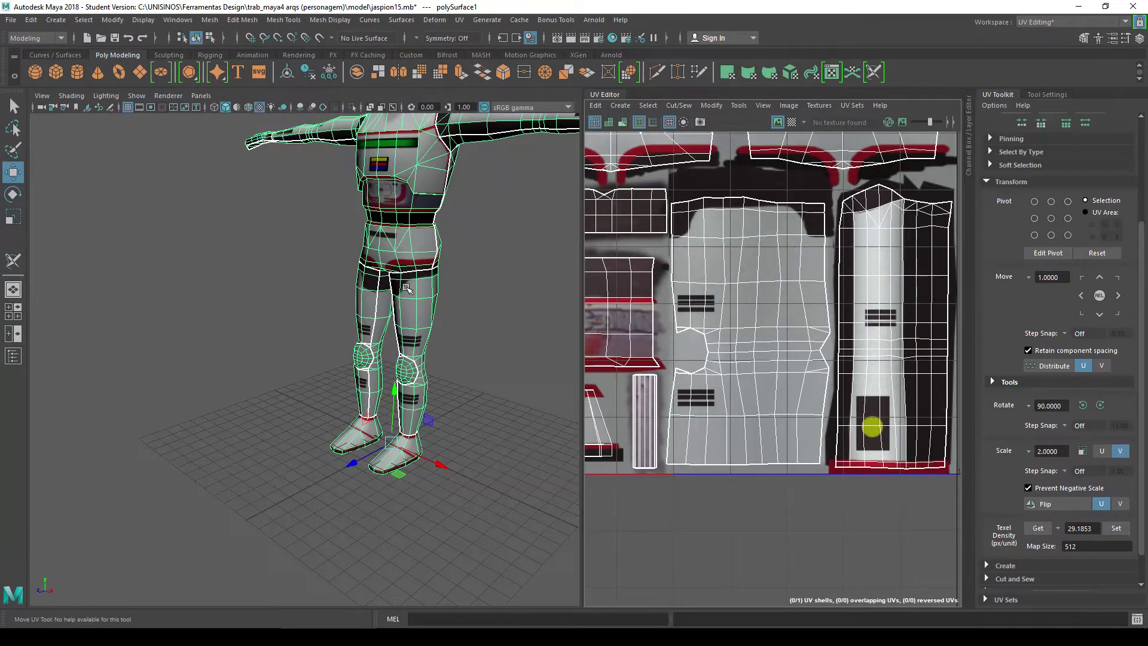
{"action": "scroll", "coordinate": [841, 366], "scroll_direction": "down", "scroll_amount": 1}
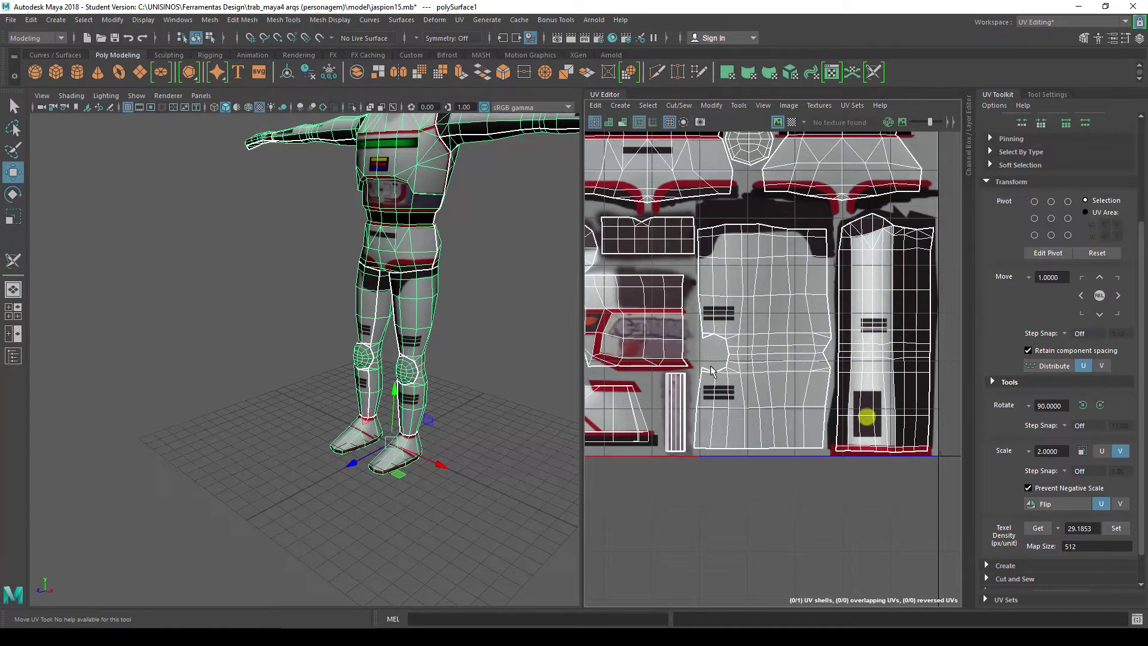
{"action": "scroll", "coordinate": [711, 369], "scroll_direction": "down", "scroll_amount": 1}
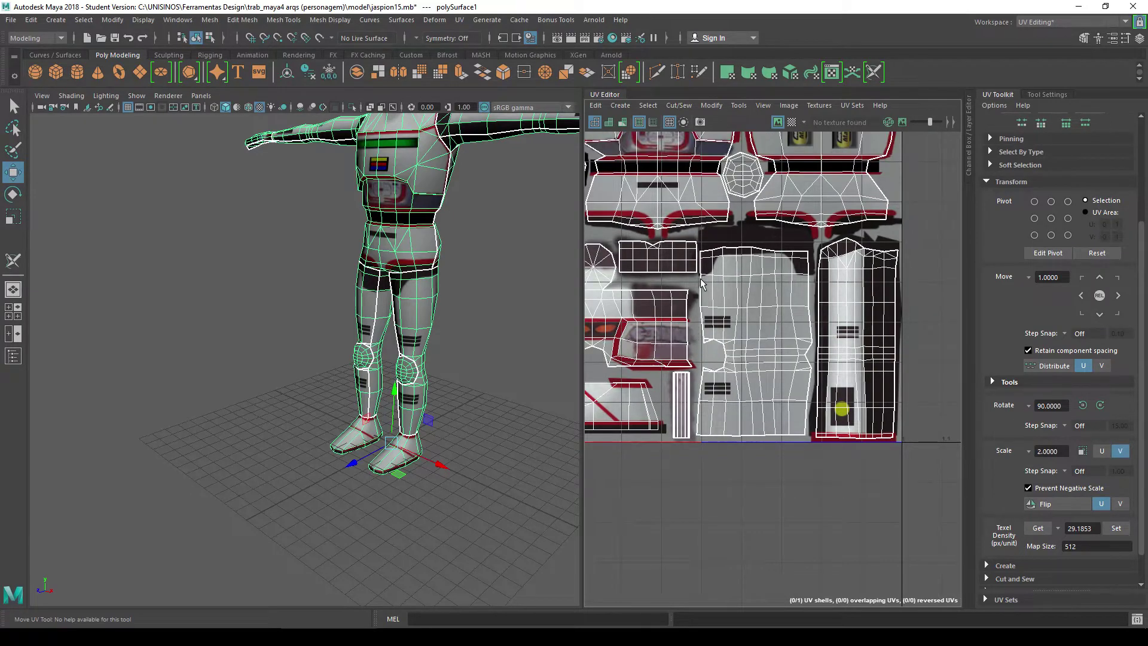
{"action": "middle_click_drag", "start_coordinate": [698, 287], "coordinate": [759, 362], "text": "alt"}
{"action": "scroll", "coordinate": [759, 362], "scroll_direction": "down", "scroll_amount": 2}
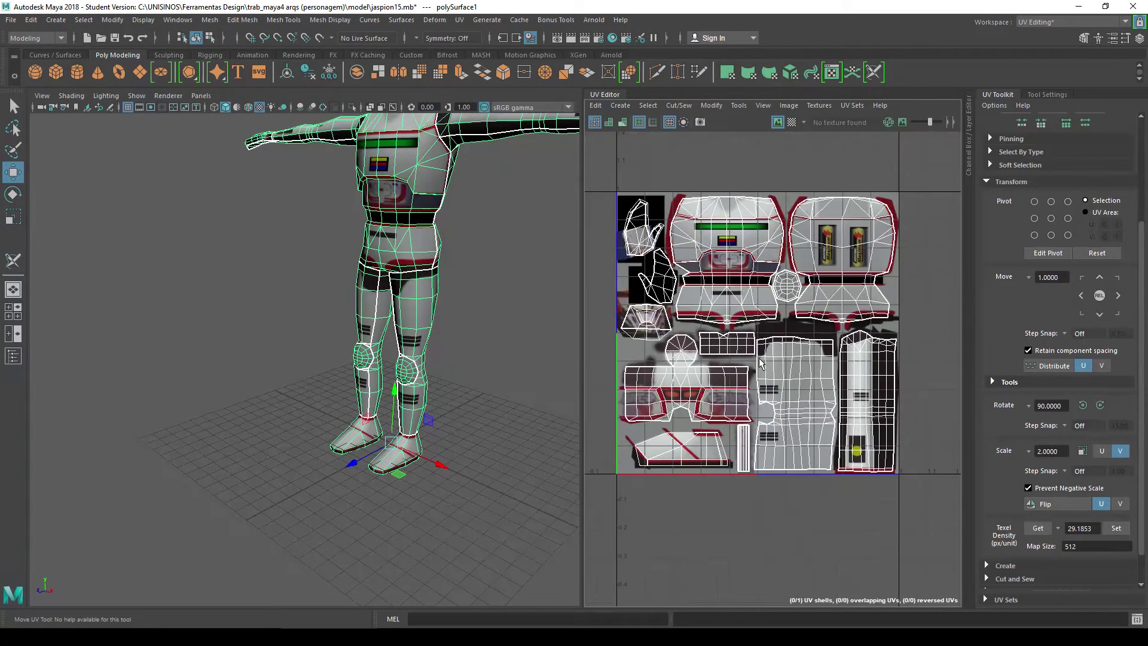
{"action": "left_click_drag", "start_coordinate": [580, 348], "coordinate": [500, 344]}
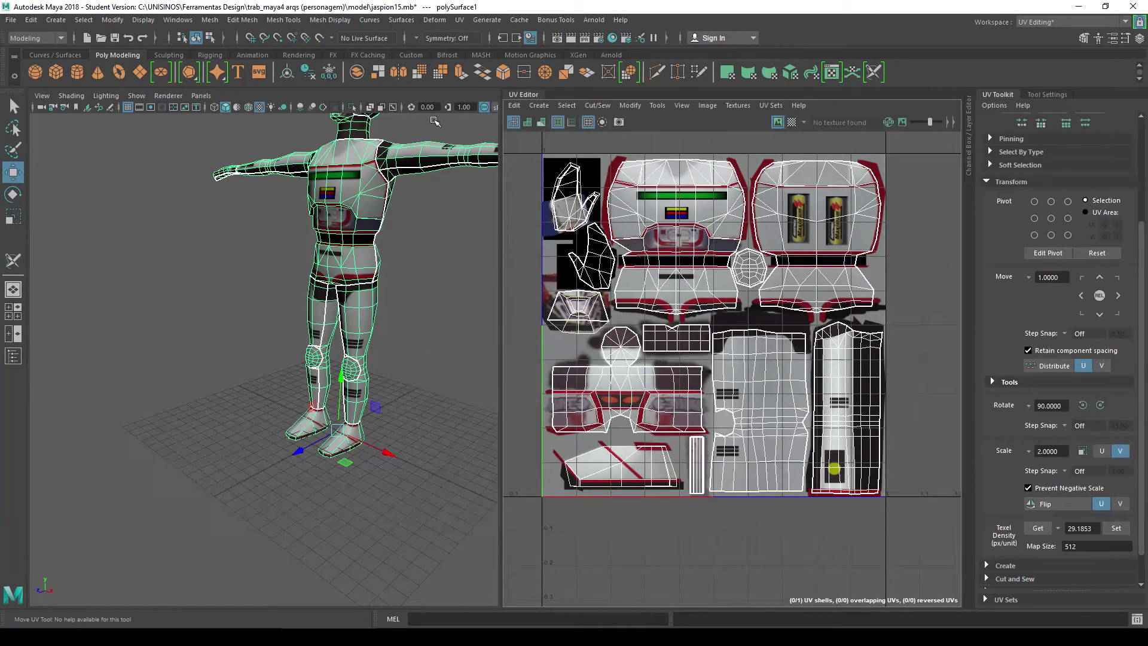
{"action": "left_click", "coordinate": [459, 20]}
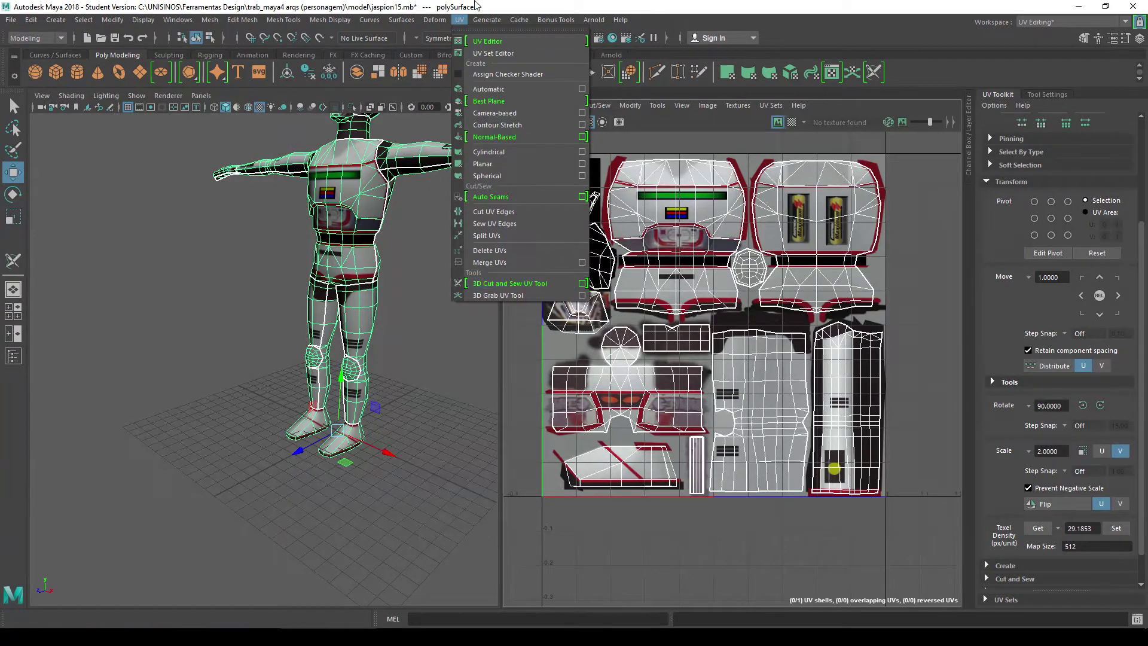
Assign the default lambert1 material to the character, removing its texture map.
{"action": "left_click", "coordinate": [512, 282]}
{"action": "mouse_move", "coordinate": [427, 305]}
{"action": "left_mouse_down", "text": "alt"}
{"action": "mouse_move", "coordinate": [358, 395]}
{"action": "mouse_move", "coordinate": [341, 377]}
{"action": "mouse_move", "coordinate": [353, 353]}
{"action": "mouse_move", "coordinate": [528, 335]}
{"action": "mouse_move", "coordinate": [485, 297]}
{"action": "mouse_move", "coordinate": [469, 400]}
{"action": "mouse_move", "coordinate": [361, 374]}
{"action": "mouse_move", "coordinate": [386, 299]}
{"action": "left_mouse_up", "text": "alt"}
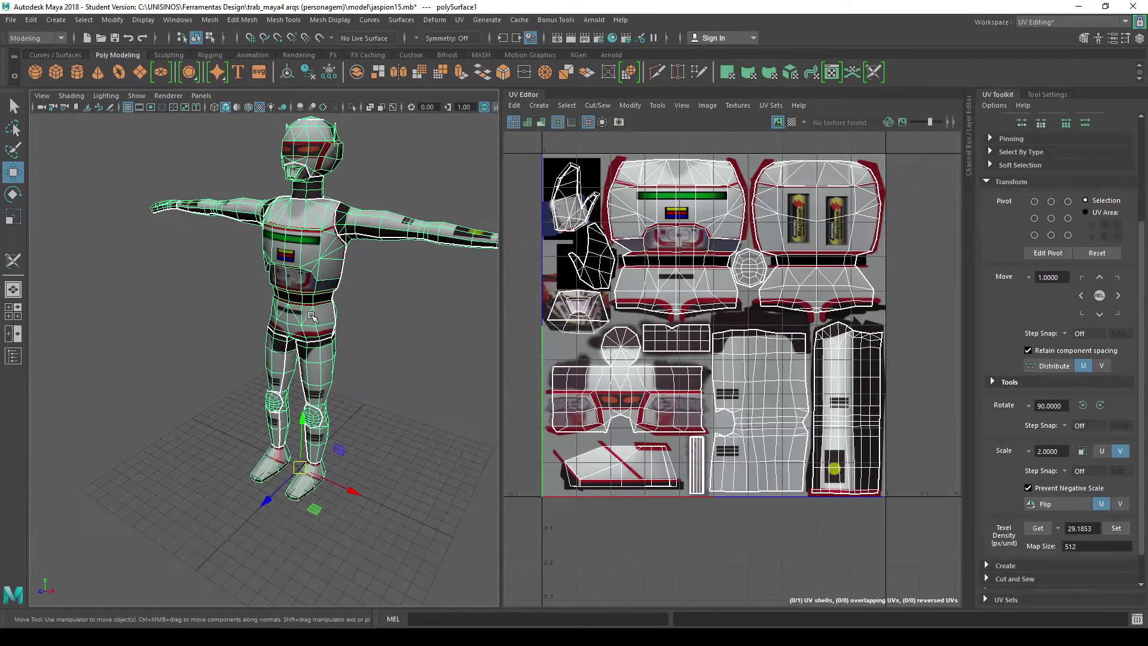
{"action": "mouse_move", "coordinate": [311, 289]}
{"action": "right_mouse_down"}
{"action": "mouse_move", "coordinate": [333, 623]}
{"action": "mouse_move", "coordinate": [394, 608]}
{"action": "right_mouse_up"}
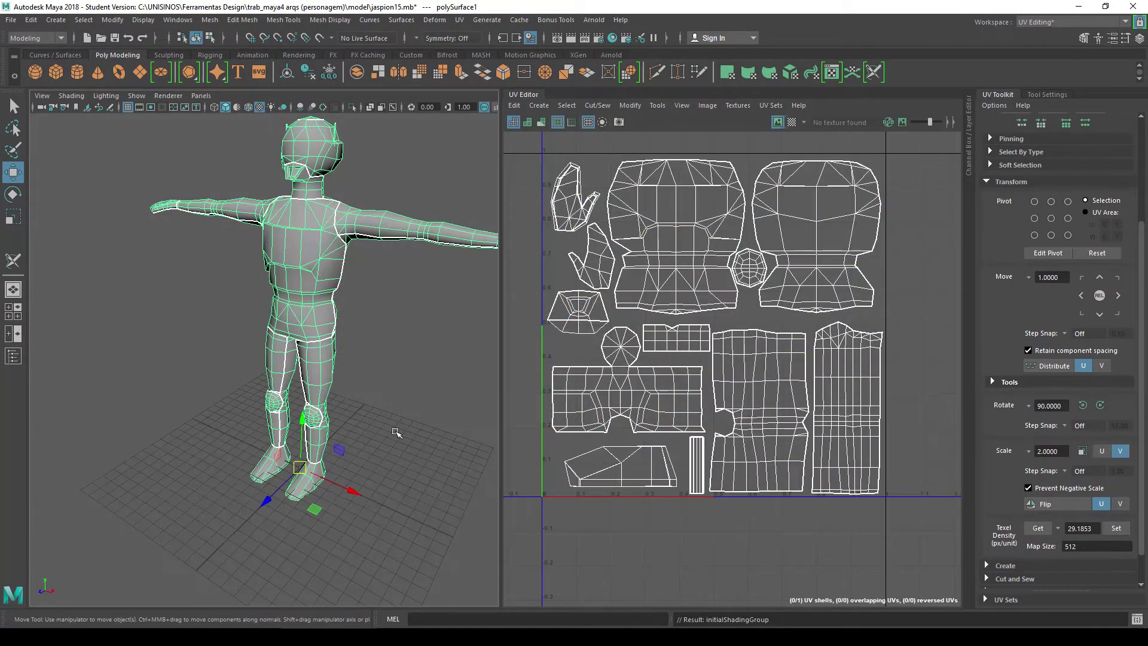
{"action": "left_click_drag", "start_coordinate": [390, 358], "coordinate": [345, 375], "text": "alt"}
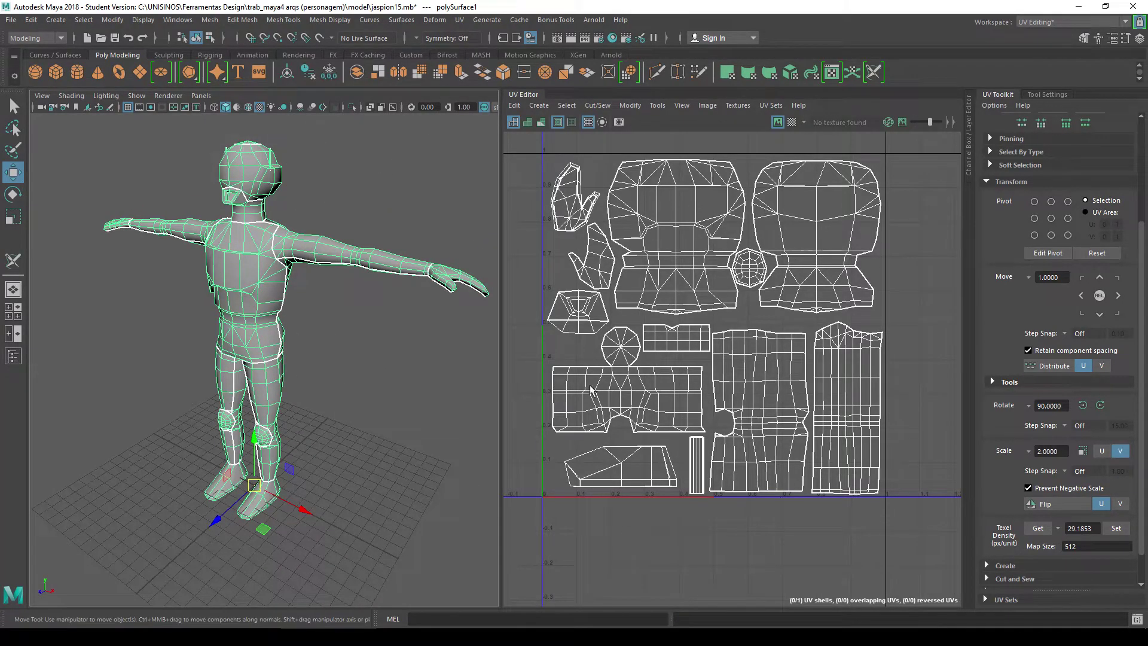
{"action": "left_click", "coordinate": [462, 20]}
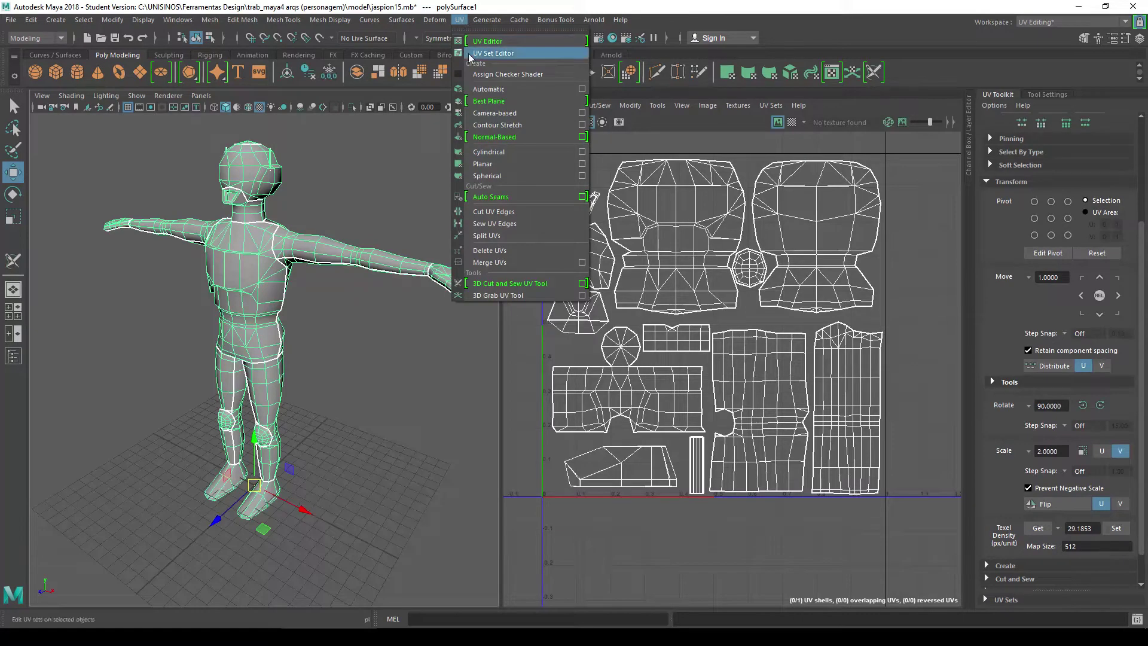
Apply a front planar UV projection to the whole character and clear the selection.
{"action": "left_click", "coordinate": [501, 168]}
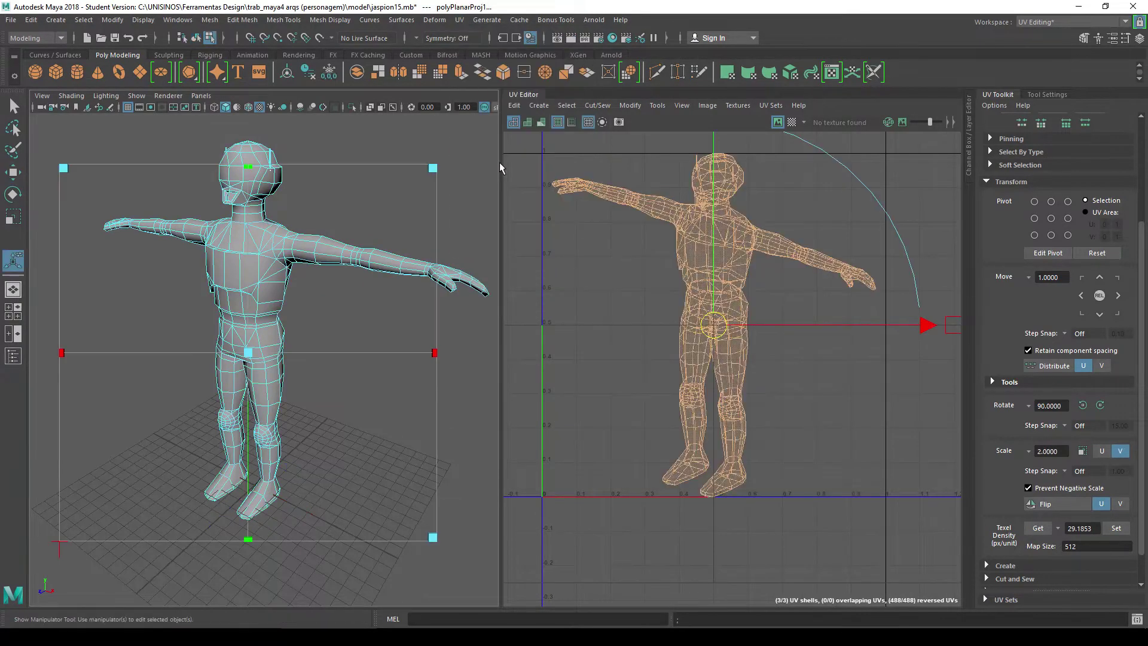
{"action": "left_click", "coordinate": [460, 379]}
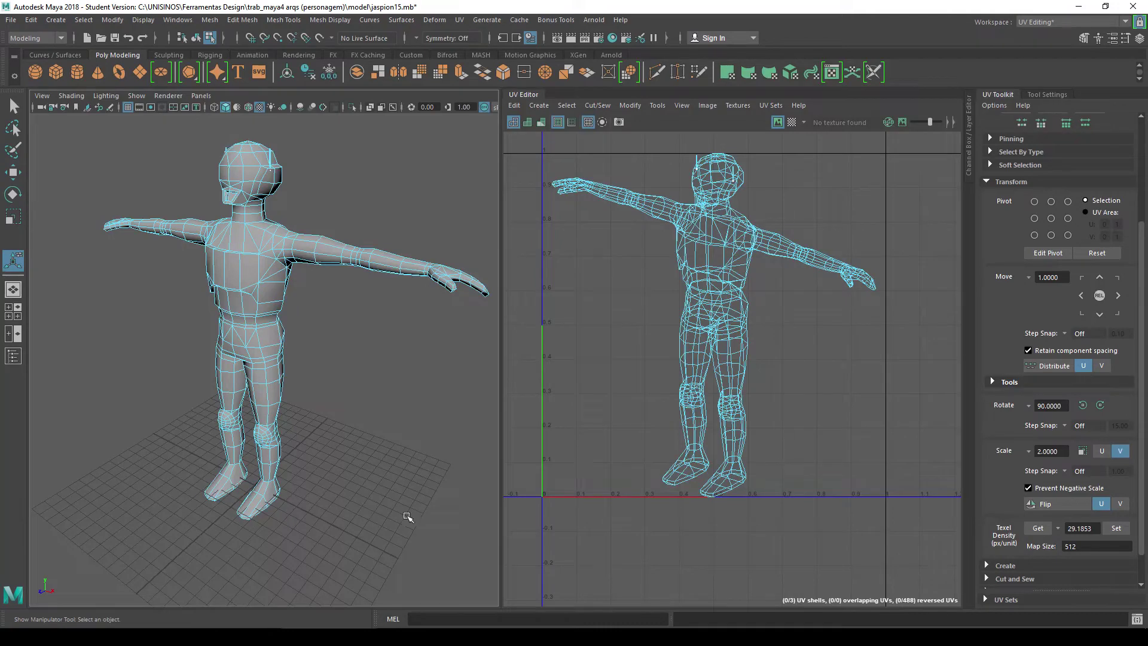
{"action": "left_click_drag", "start_coordinate": [325, 428], "coordinate": [366, 392], "text": "alt"}
{"action": "scroll", "coordinate": [362, 392], "scroll_direction": "up", "scroll_amount": 5}
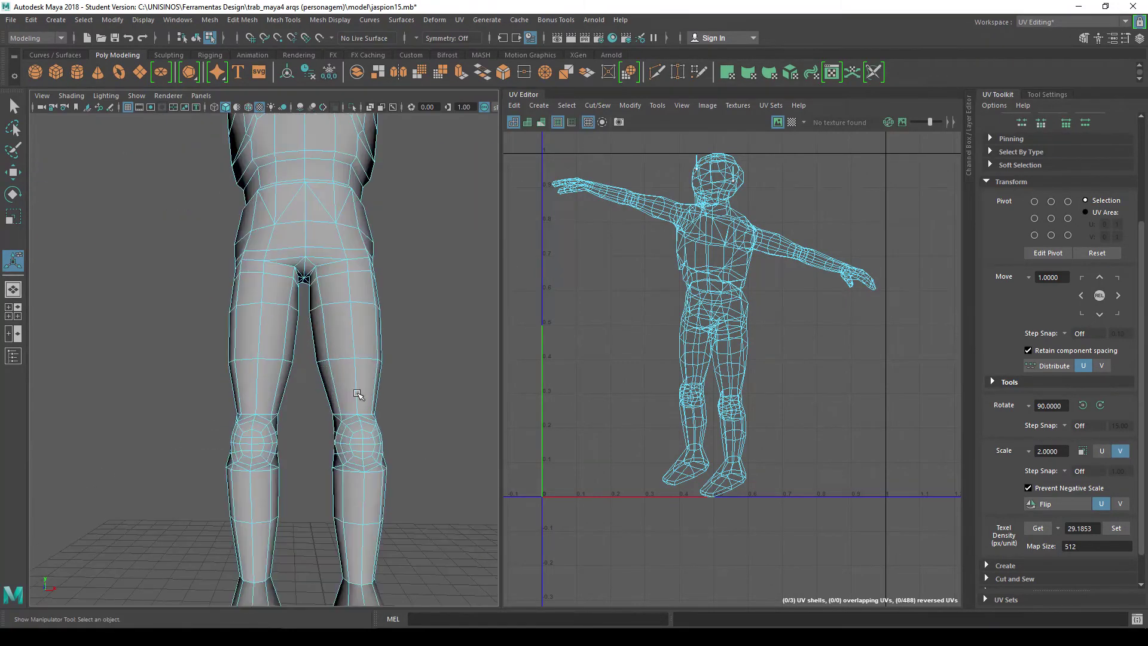
Inspect the thighs, feet, torso and back, picking and deselecting thigh faces.
{"action": "left_click", "coordinate": [368, 382]}
{"action": "left_click", "coordinate": [383, 352]}
{"action": "middle_click_drag", "start_coordinate": [392, 328], "coordinate": [408, 267], "text": "alt"}
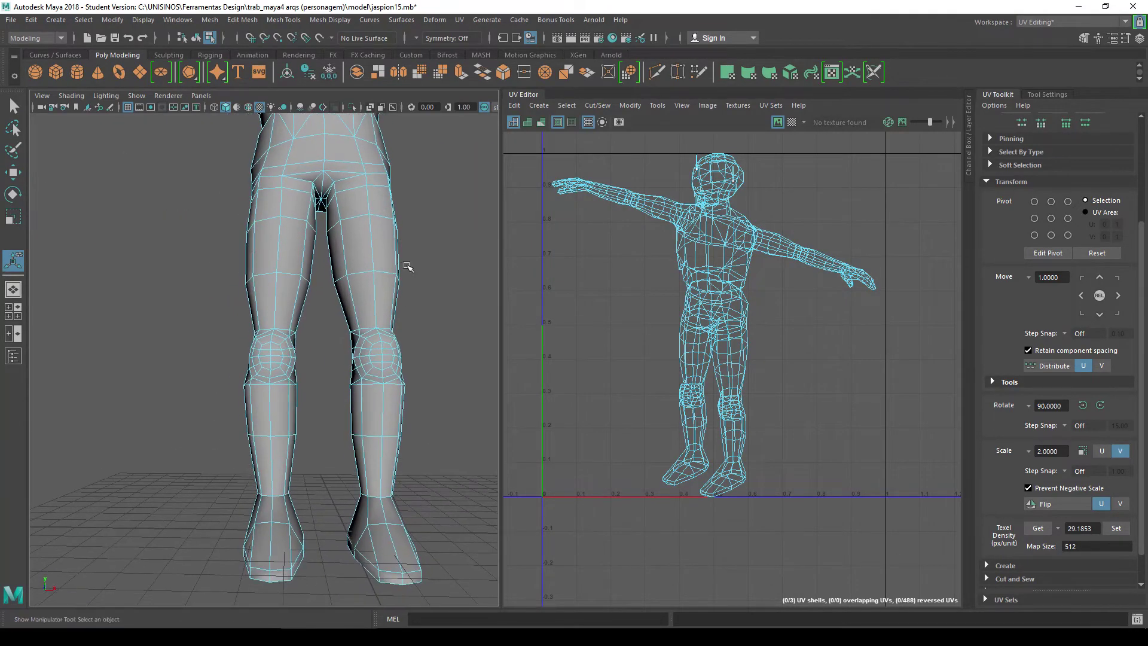
{"action": "left_click", "coordinate": [395, 270]}
{"action": "left_click", "coordinate": [436, 258]}
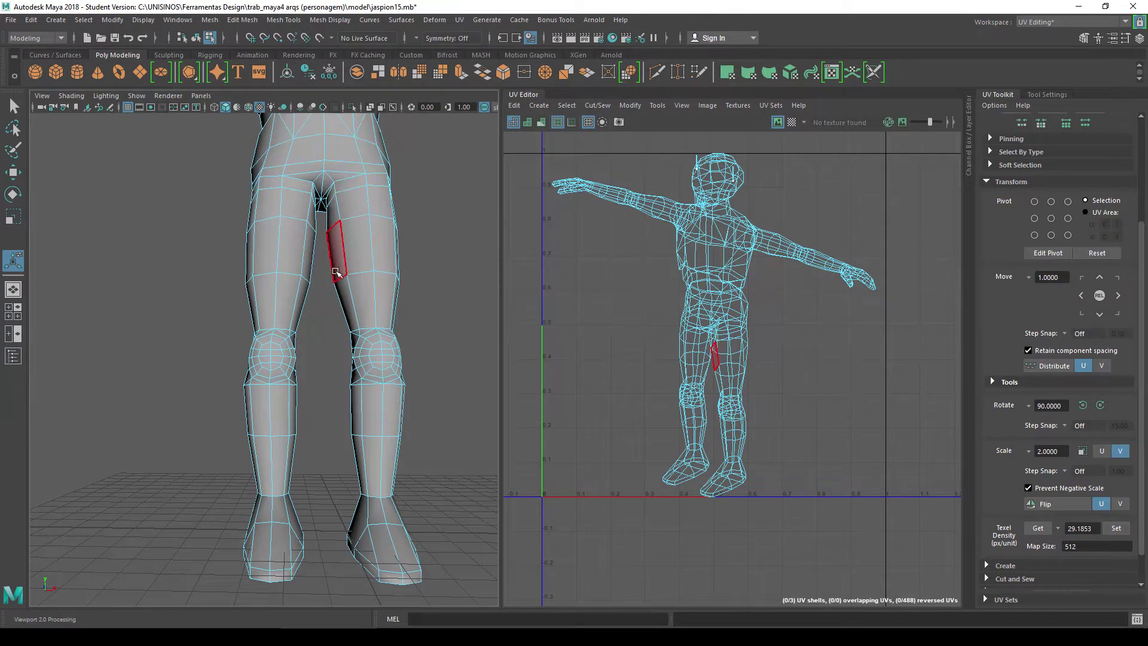
{"action": "scroll", "coordinate": [424, 341], "scroll_direction": "down", "scroll_amount": 3}
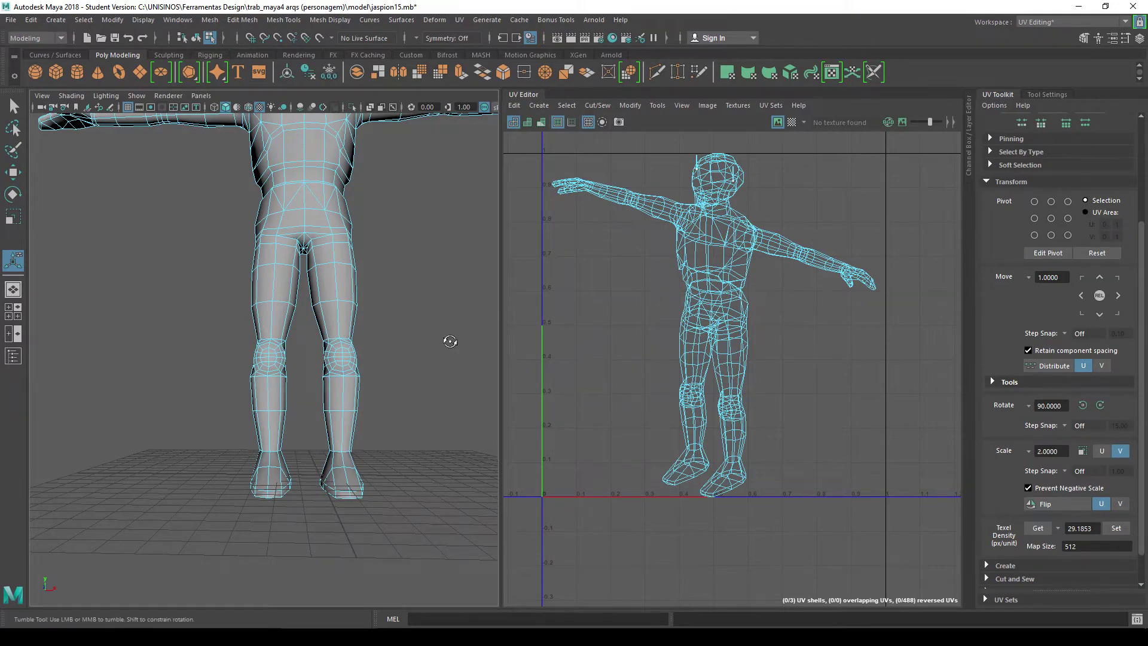
{"action": "mouse_move", "coordinate": [449, 341]}
{"action": "left_mouse_down", "text": "alt"}
{"action": "mouse_move", "coordinate": [508, 359]}
{"action": "mouse_move", "coordinate": [449, 362]}
{"action": "left_mouse_up", "text": "alt"}
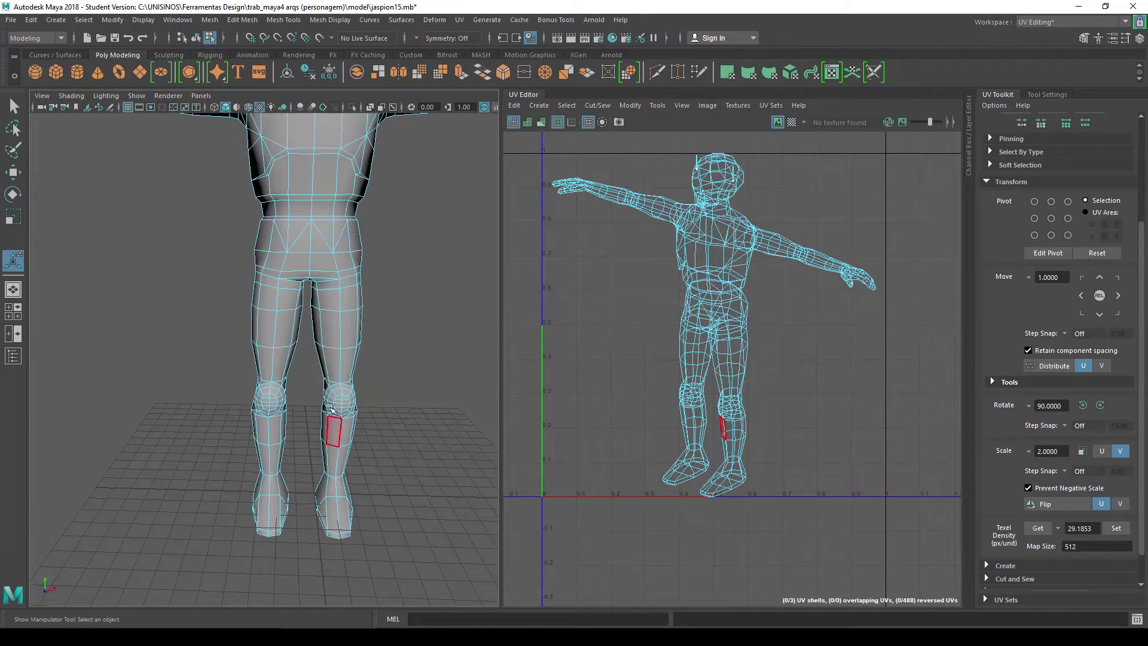
{"action": "middle_click_drag", "start_coordinate": [420, 242], "coordinate": [438, 342], "text": "alt"}
{"action": "mouse_move", "coordinate": [437, 342]}
{"action": "left_mouse_down", "text": "alt"}
{"action": "mouse_move", "coordinate": [441, 351]}
{"action": "mouse_move", "coordinate": [423, 335]}
{"action": "mouse_move", "coordinate": [433, 333]}
{"action": "left_mouse_up", "text": "alt"}
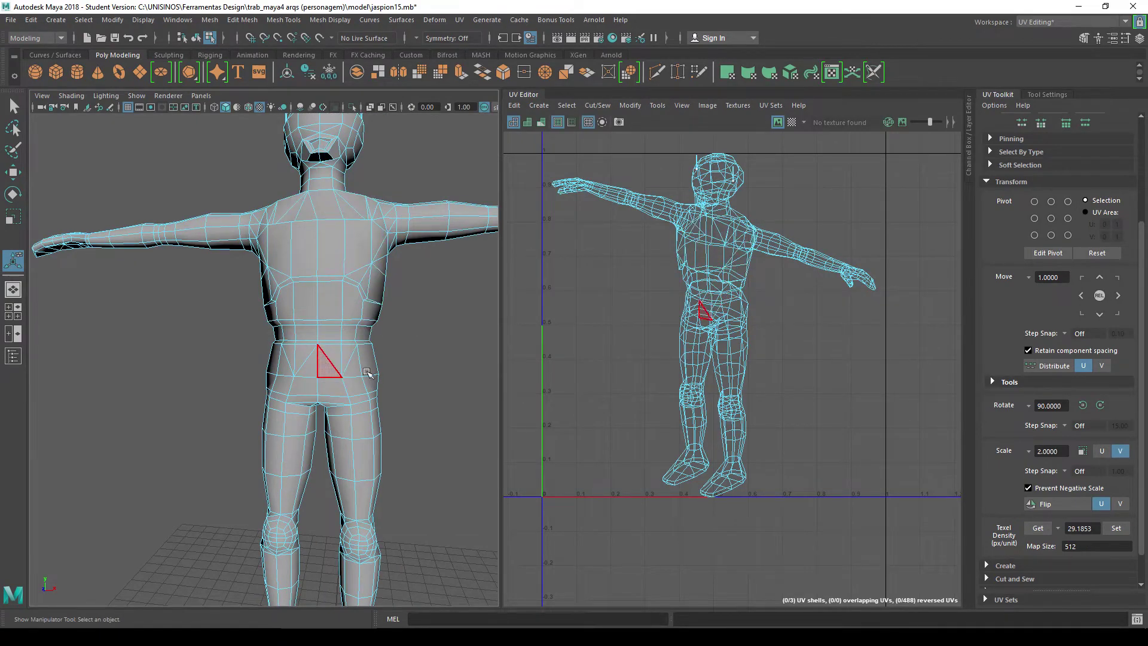
{"action": "scroll", "coordinate": [415, 347], "scroll_direction": "down", "scroll_amount": 3}
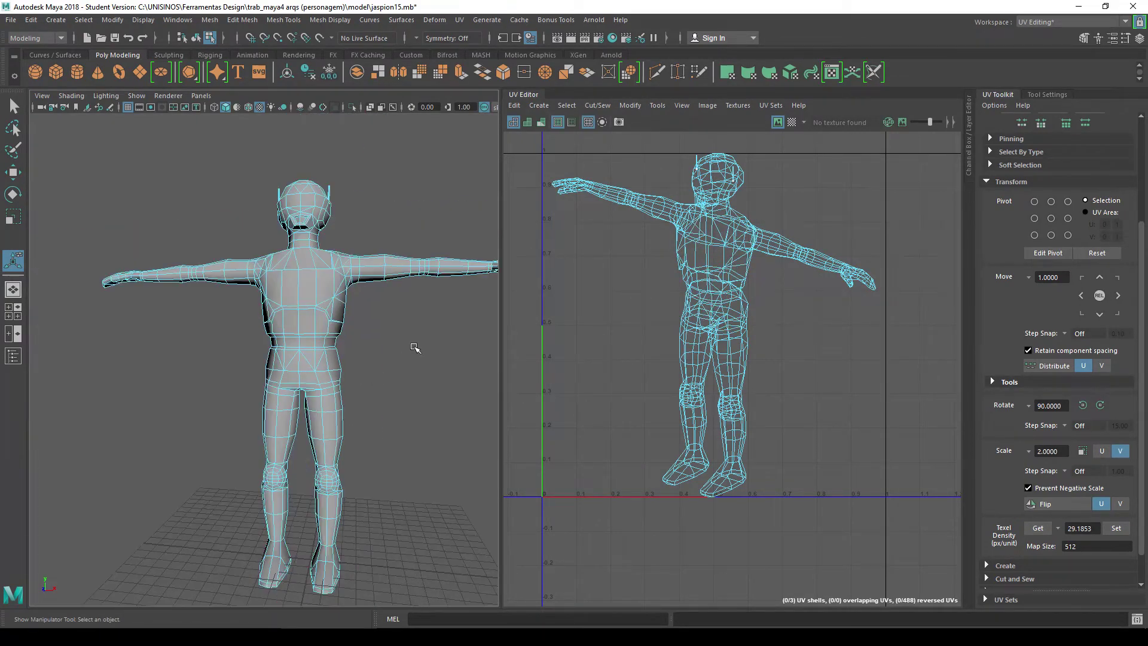
{"action": "scroll", "coordinate": [406, 344], "scroll_direction": "up", "scroll_amount": 3}
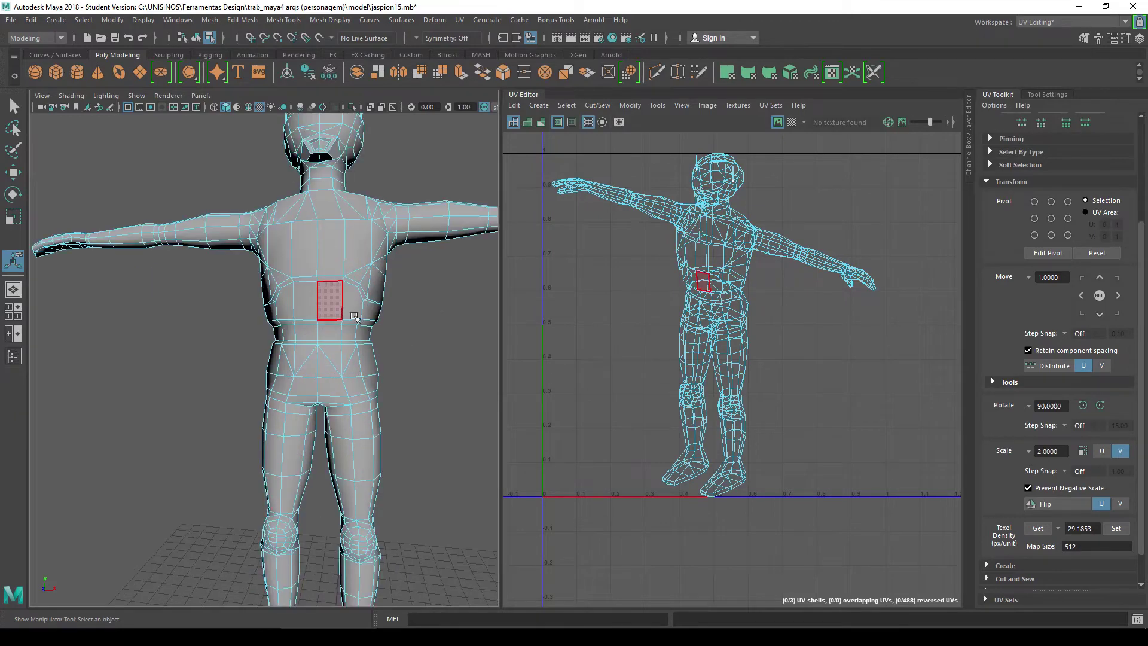
{"action": "middle_click_drag", "start_coordinate": [417, 359], "coordinate": [424, 231], "text": "alt"}
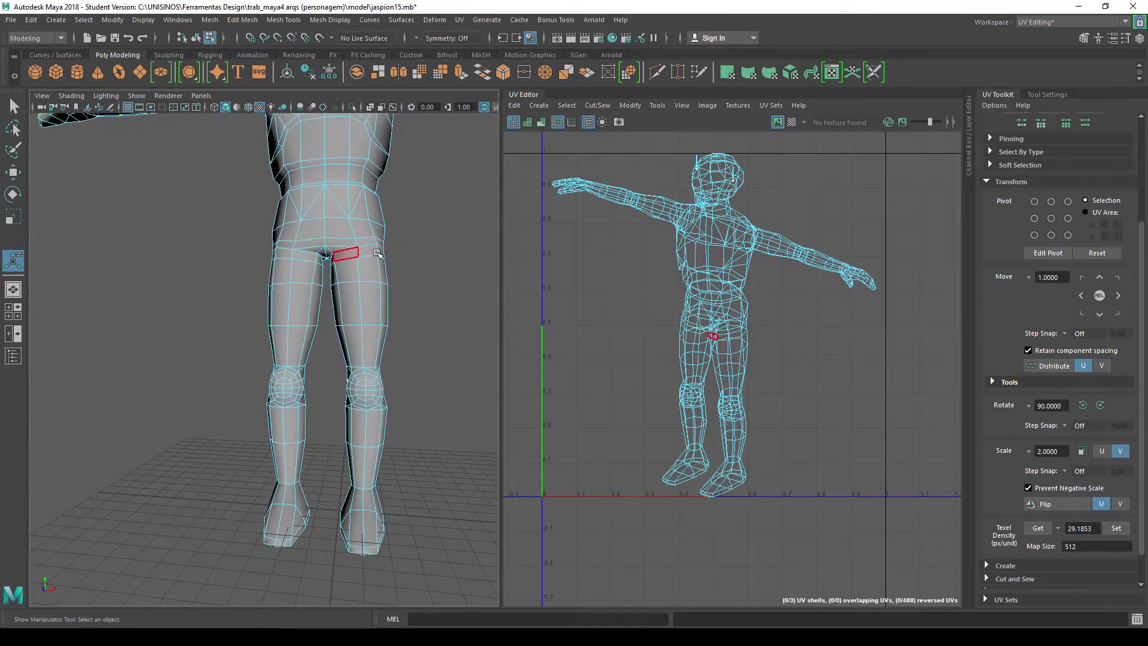
{"action": "left_click_drag", "start_coordinate": [465, 504], "coordinate": [403, 476], "text": "alt"}
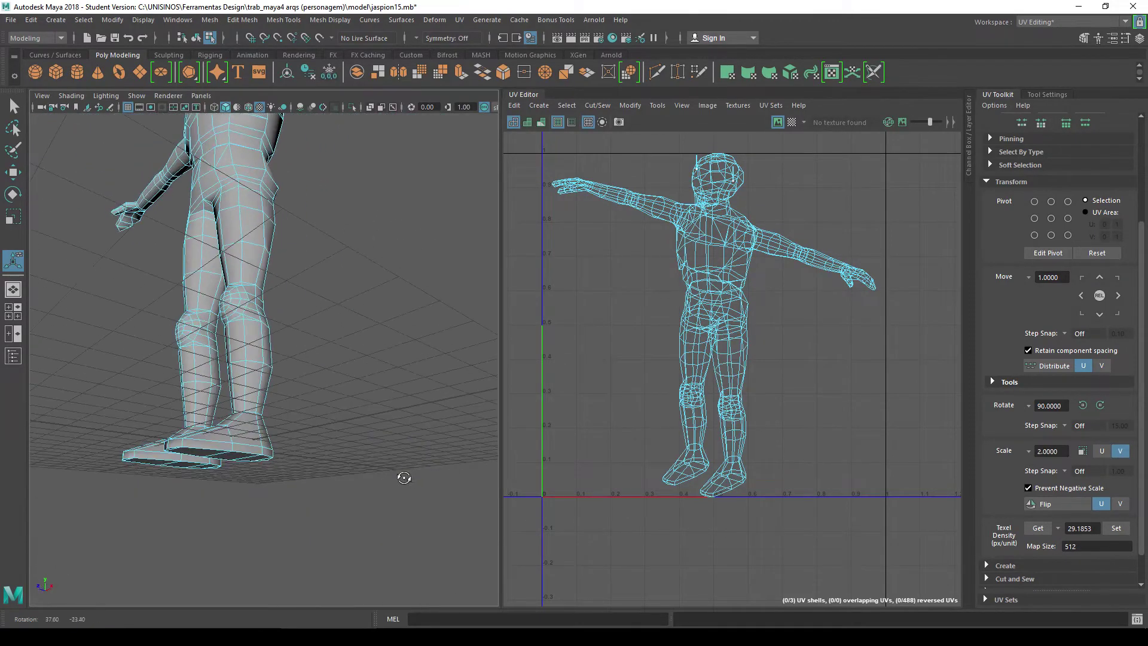
{"action": "left_click_drag", "start_coordinate": [269, 443], "coordinate": [390, 397], "text": "alt"}
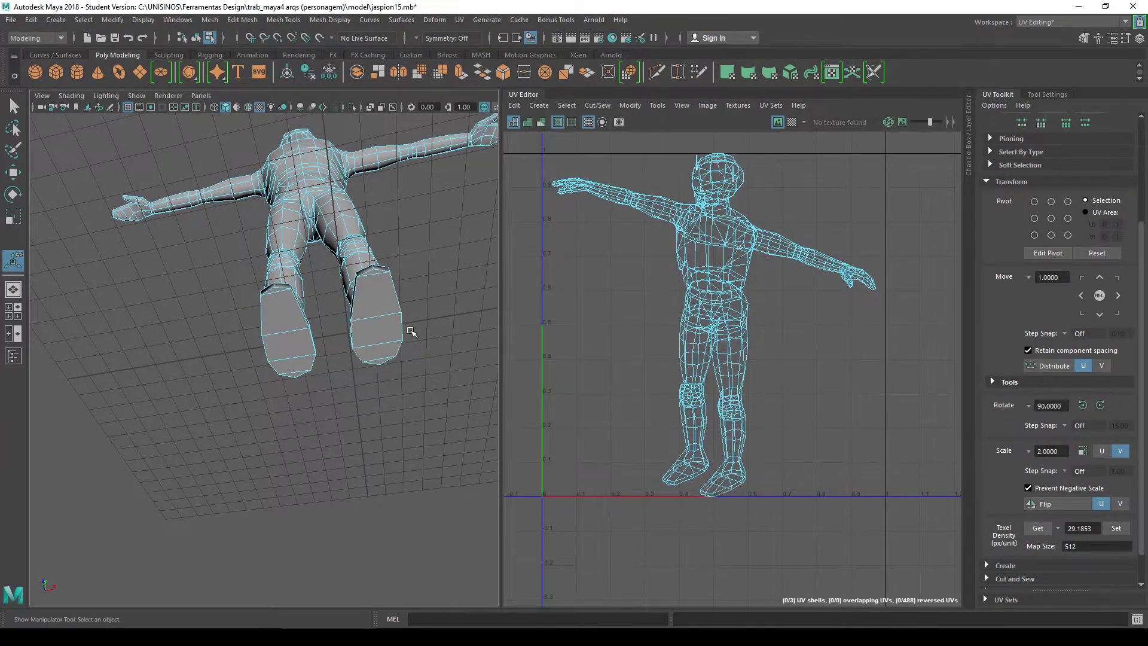
{"action": "left_click_drag", "start_coordinate": [417, 238], "coordinate": [419, 290], "text": "alt"}
{"action": "scroll", "coordinate": [418, 290], "scroll_direction": "up", "scroll_amount": 2}
{"action": "scroll", "coordinate": [416, 287], "scroll_direction": "up", "scroll_amount": 2}
{"action": "scroll", "coordinate": [411, 376], "scroll_direction": "up", "scroll_amount": 2}
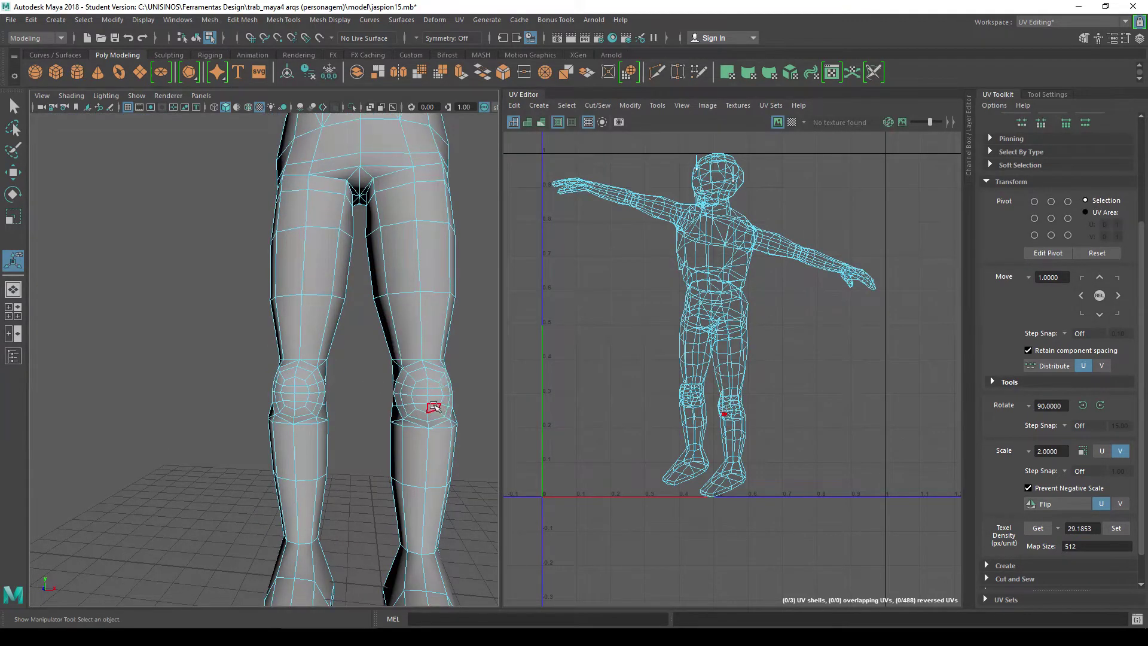
{"action": "scroll", "coordinate": [418, 394], "scroll_direction": "down", "scroll_amount": 5}
{"action": "scroll", "coordinate": [373, 306], "scroll_direction": "down", "scroll_amount": 1}
{"action": "middle_click_drag", "start_coordinate": [372, 306], "coordinate": [370, 318], "text": "alt"}
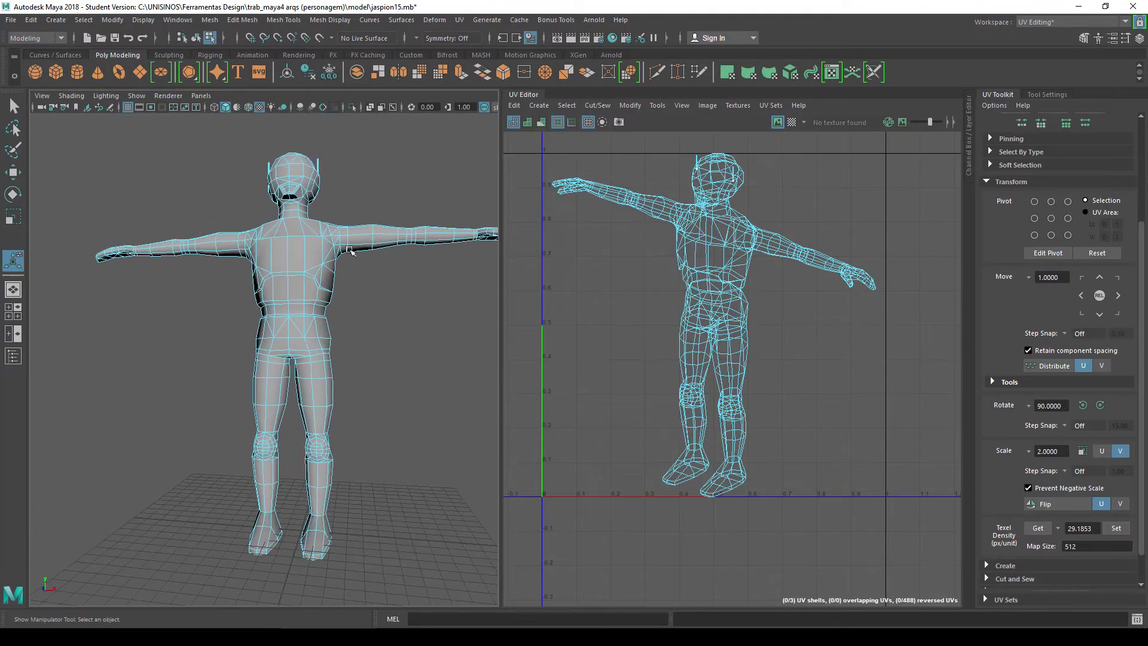
{"action": "scroll", "coordinate": [327, 309], "scroll_direction": "up", "scroll_amount": 3}
{"action": "scroll", "coordinate": [329, 324], "scroll_direction": "up", "scroll_amount": 5}
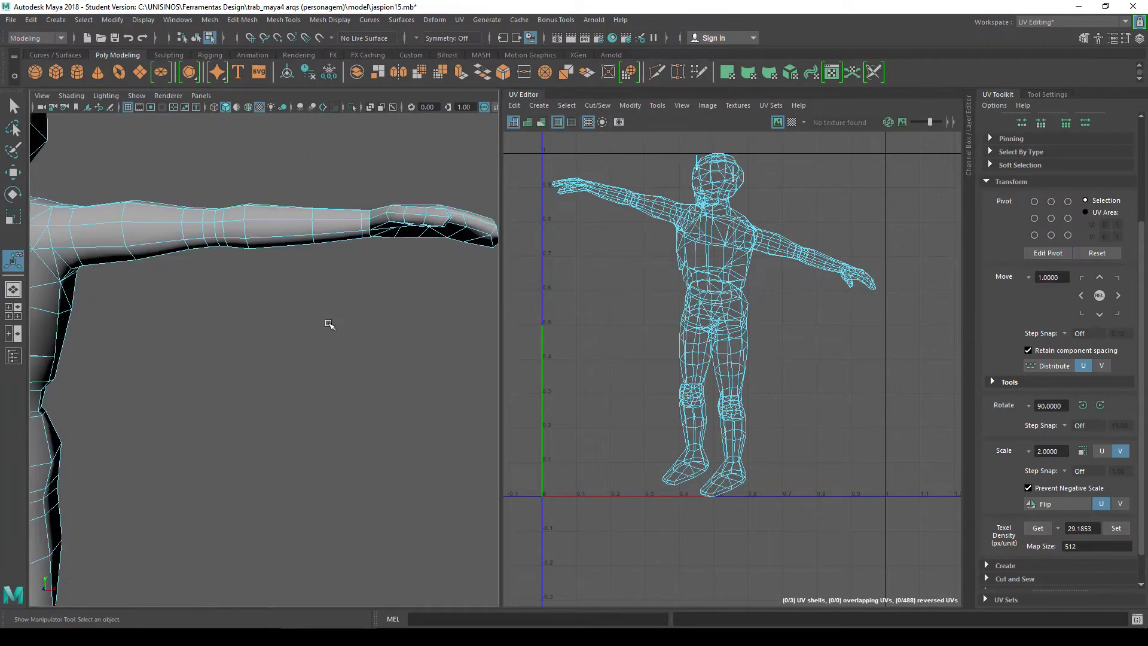
{"action": "middle_click_drag", "start_coordinate": [357, 301], "coordinate": [345, 346], "text": "alt"}
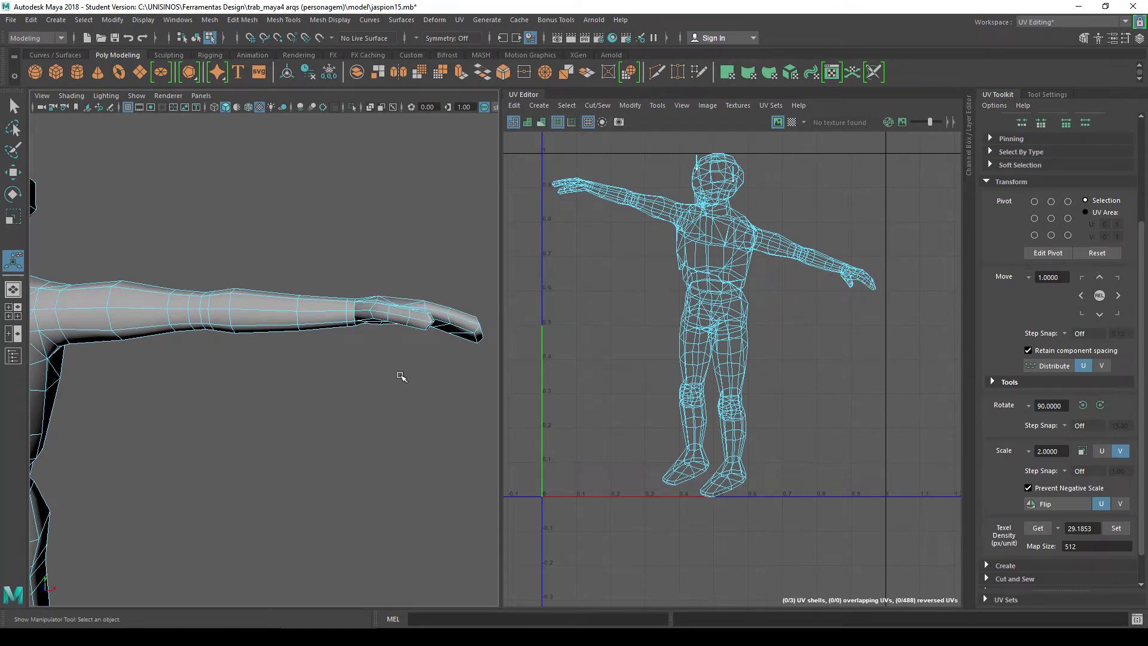
{"action": "mouse_move", "coordinate": [401, 377]}
{"action": "left_mouse_down", "text": "alt"}
{"action": "mouse_move", "coordinate": [402, 333]}
{"action": "mouse_move", "coordinate": [405, 371]}
{"action": "left_mouse_up", "text": "alt"}
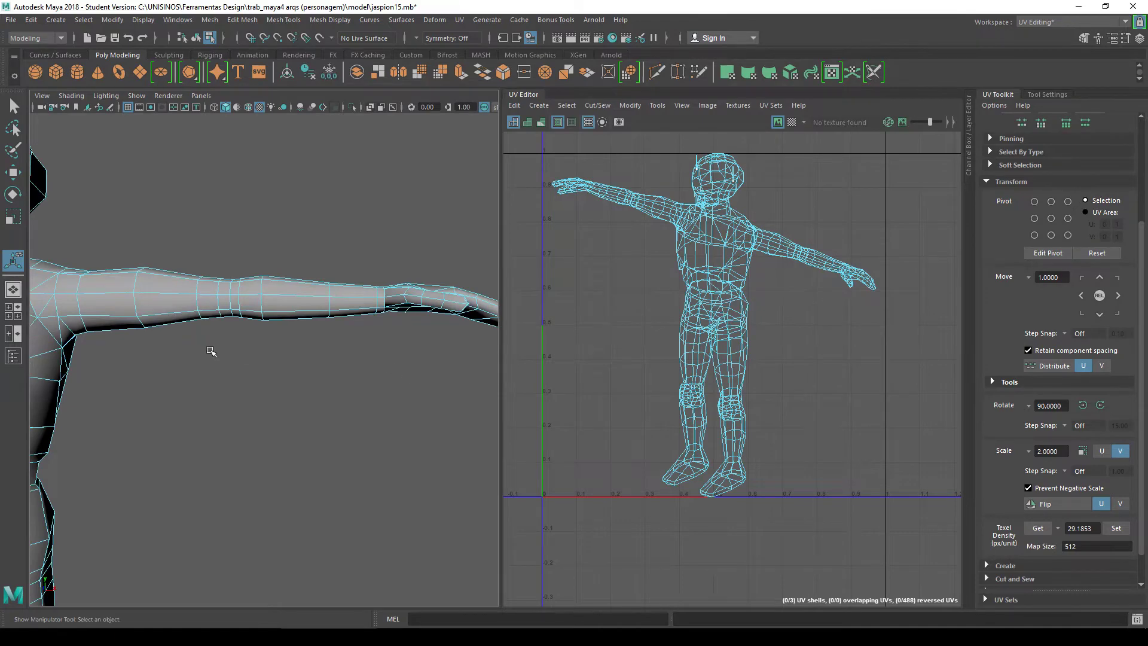
{"action": "mouse_move", "coordinate": [217, 352]}
{"action": "middle_mouse_down", "text": "alt"}
{"action": "mouse_move", "coordinate": [354, 328]}
{"action": "mouse_move", "coordinate": [422, 333]}
{"action": "middle_mouse_up", "text": "alt"}
{"action": "left_click_drag", "start_coordinate": [430, 328], "coordinate": [367, 325], "text": "alt"}
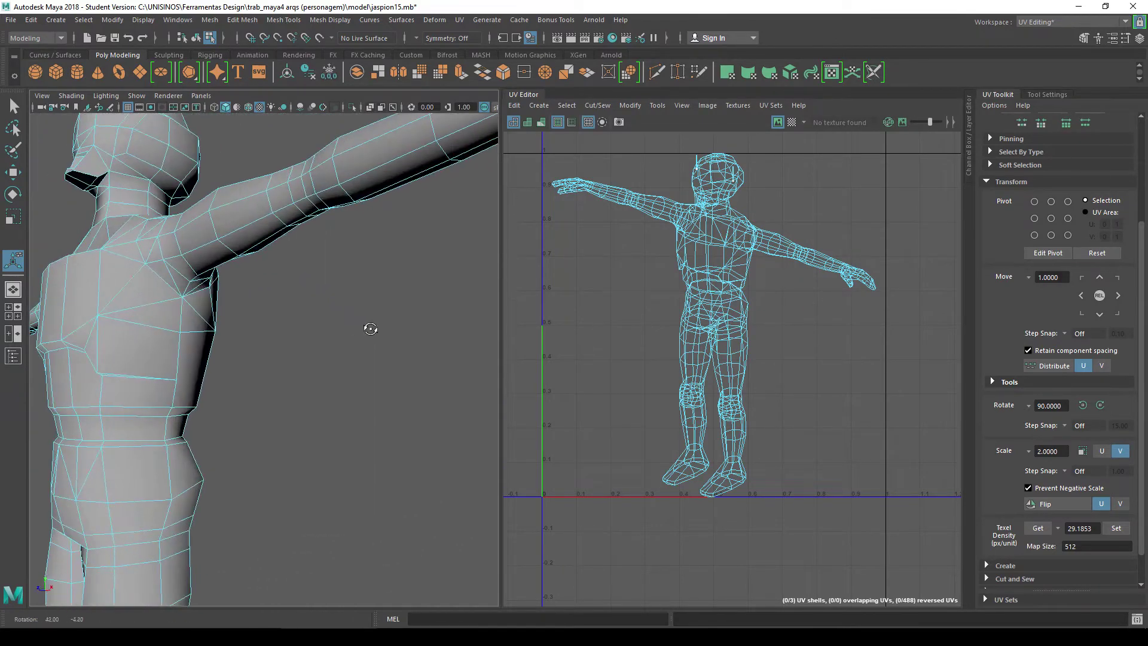
{"action": "left_click_drag", "start_coordinate": [187, 358], "coordinate": [393, 381], "text": "alt"}
{"action": "scroll", "coordinate": [393, 380], "scroll_direction": "down", "scroll_amount": 5}
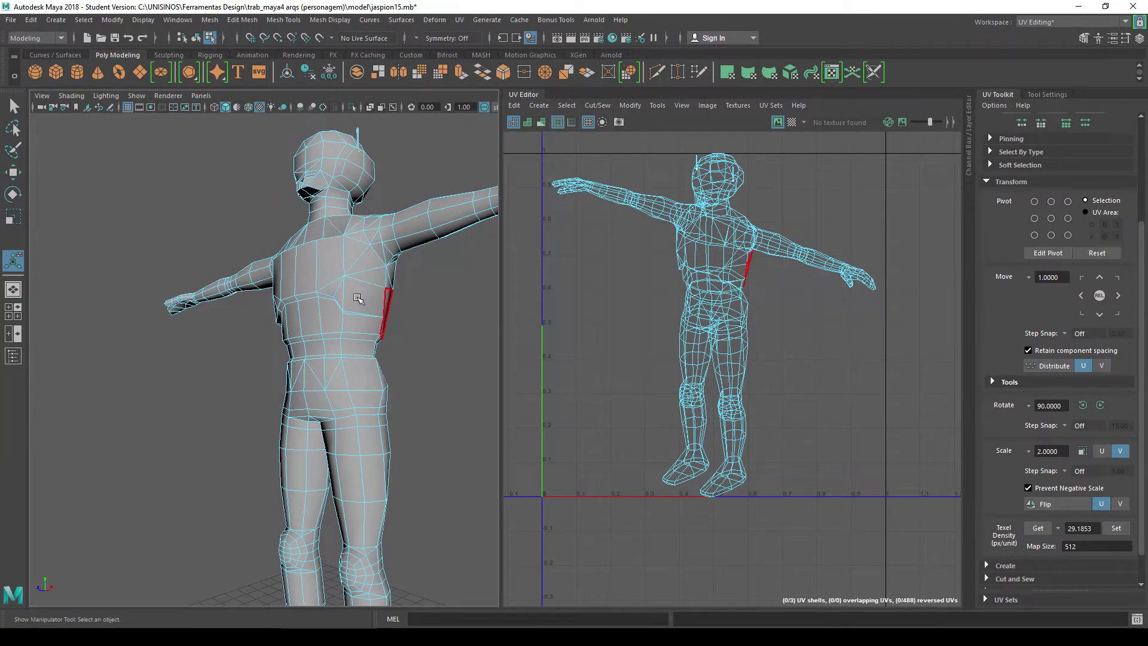
{"action": "left_click_drag", "start_coordinate": [383, 265], "coordinate": [352, 250], "text": "alt"}
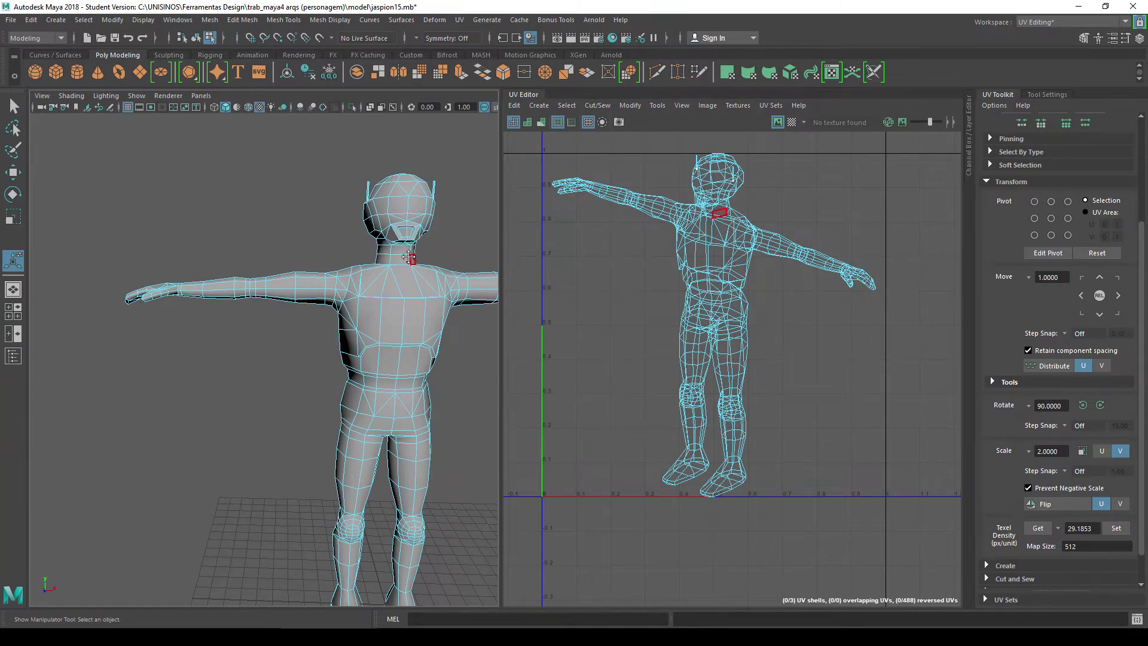
{"action": "scroll", "coordinate": [408, 257], "scroll_direction": "up", "scroll_amount": 2}
{"action": "scroll", "coordinate": [395, 269], "scroll_direction": "up", "scroll_amount": 3}
{"action": "scroll", "coordinate": [359, 263], "scroll_direction": "up", "scroll_amount": 3}
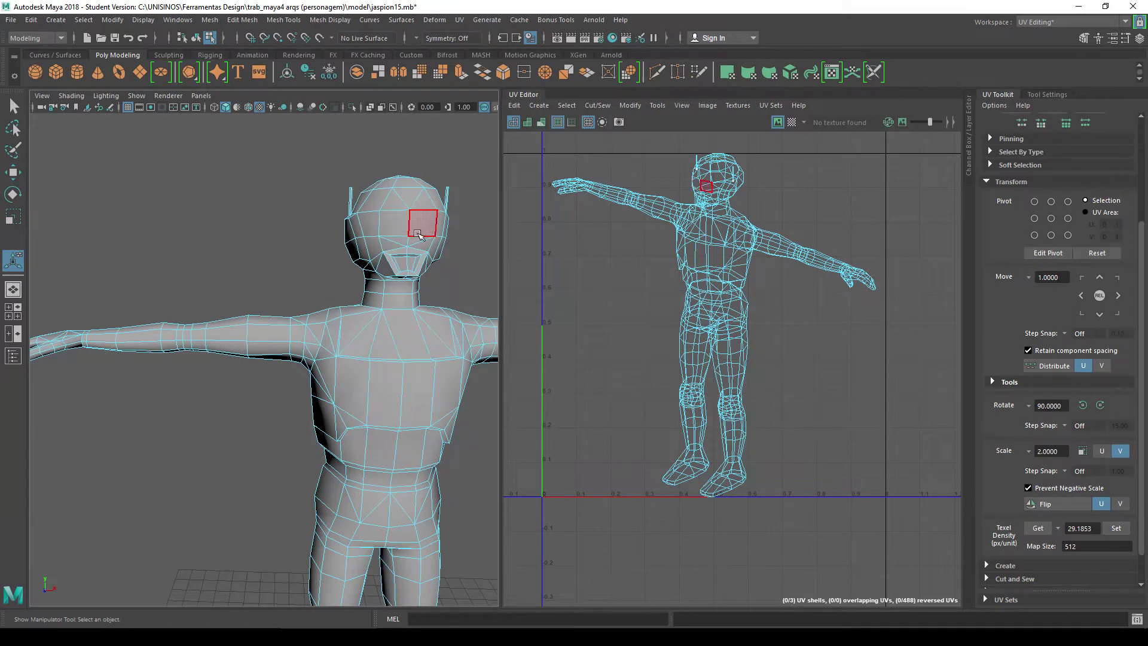
{"action": "scroll", "coordinate": [406, 239], "scroll_direction": "up", "scroll_amount": 2}
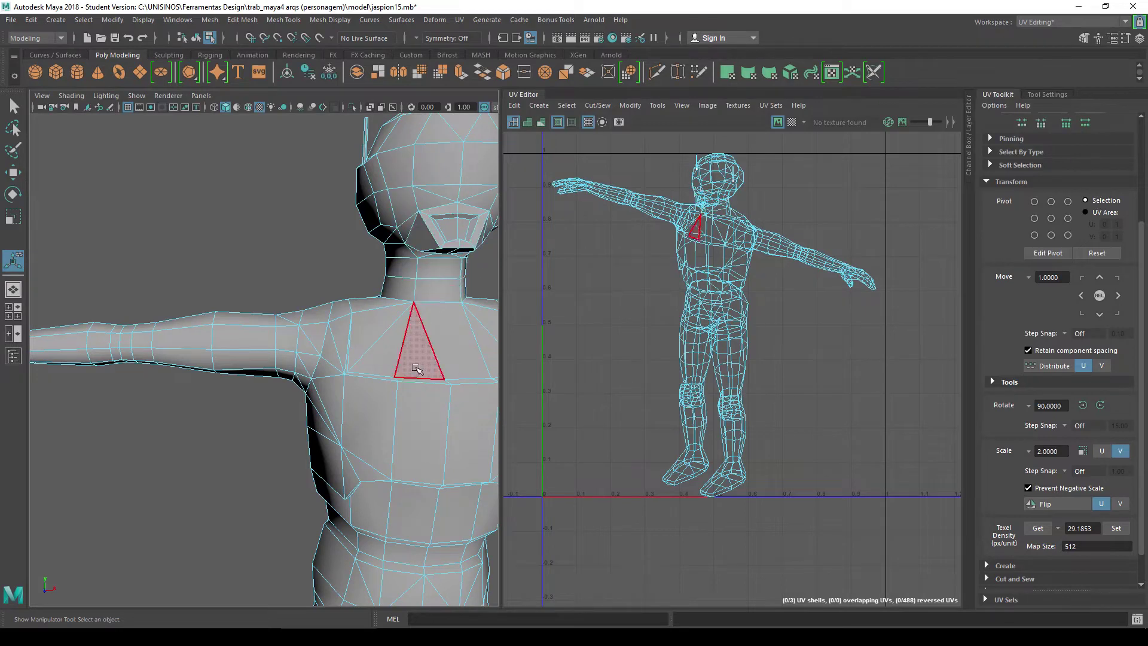
{"action": "scroll", "coordinate": [410, 358], "scroll_direction": "down", "scroll_amount": 3}
{"action": "scroll", "coordinate": [401, 389], "scroll_direction": "down", "scroll_amount": 2}
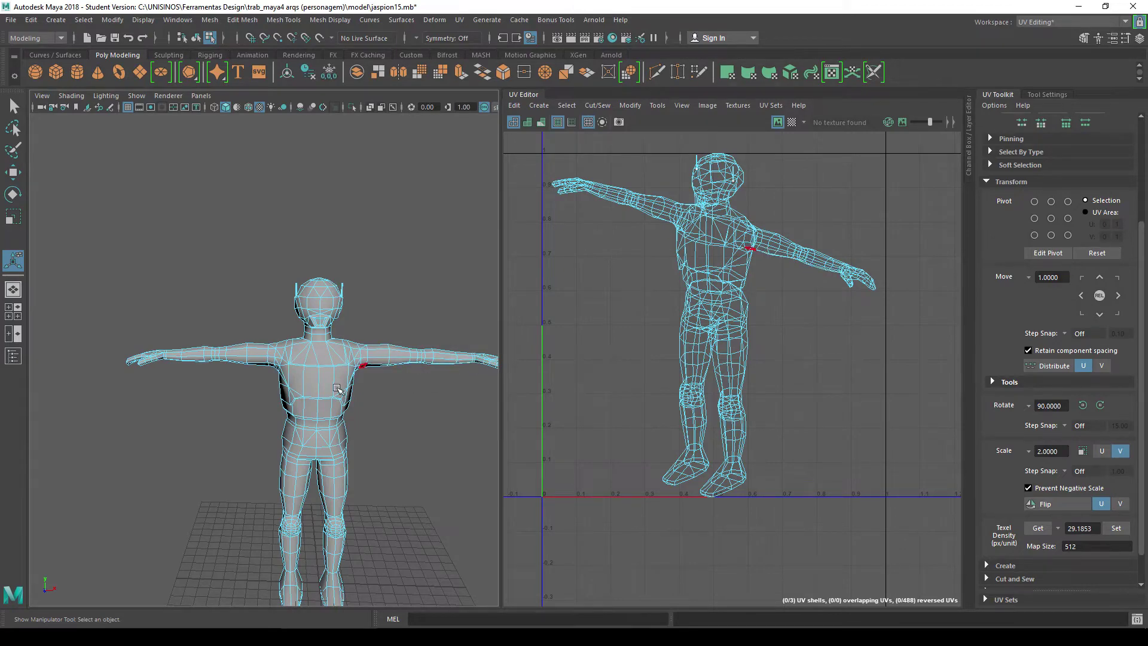
{"action": "scroll", "coordinate": [346, 441], "scroll_direction": "up", "scroll_amount": 2}
{"action": "scroll", "coordinate": [338, 296], "scroll_direction": "up", "scroll_amount": 3}
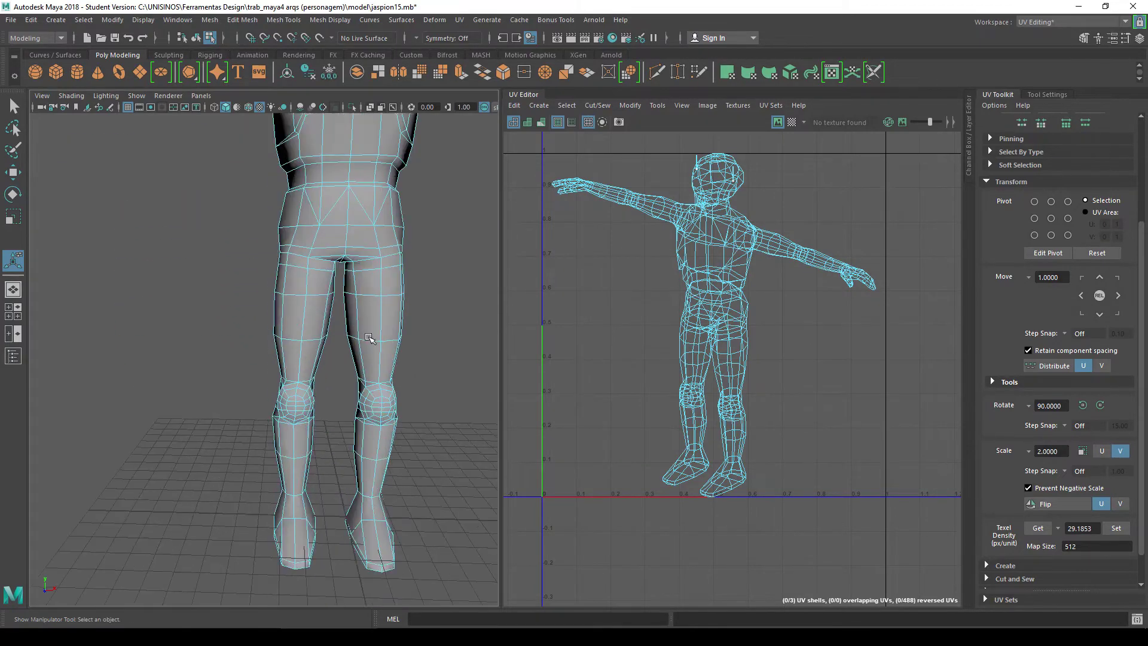
{"action": "middle_click_drag", "start_coordinate": [387, 318], "coordinate": [369, 239], "text": "alt"}
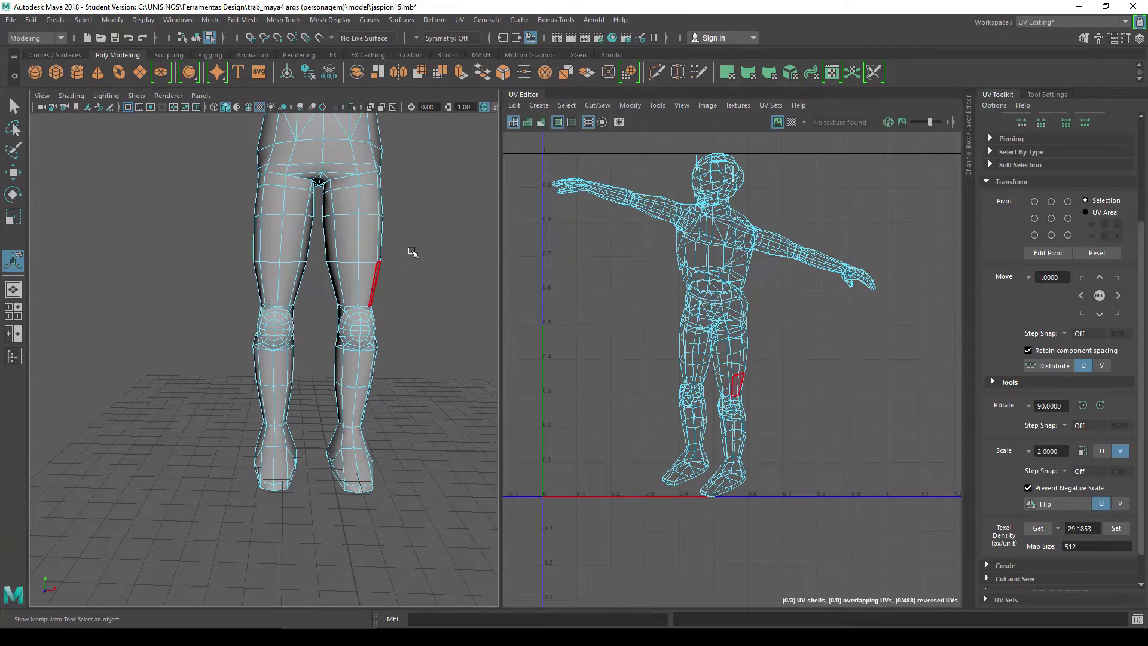
{"action": "left_click_drag", "start_coordinate": [413, 252], "coordinate": [418, 257], "text": "alt"}
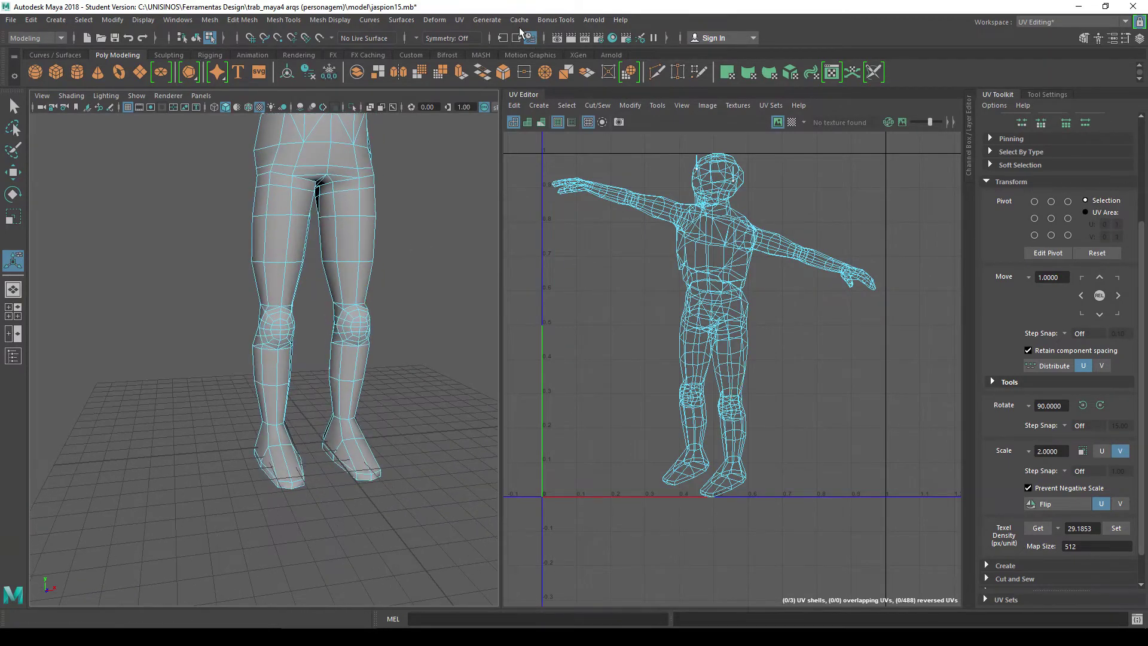
Activate the 3D Cut and Sew UV Tool and frame the hips and legs.
{"action": "left_click", "coordinate": [459, 20]}
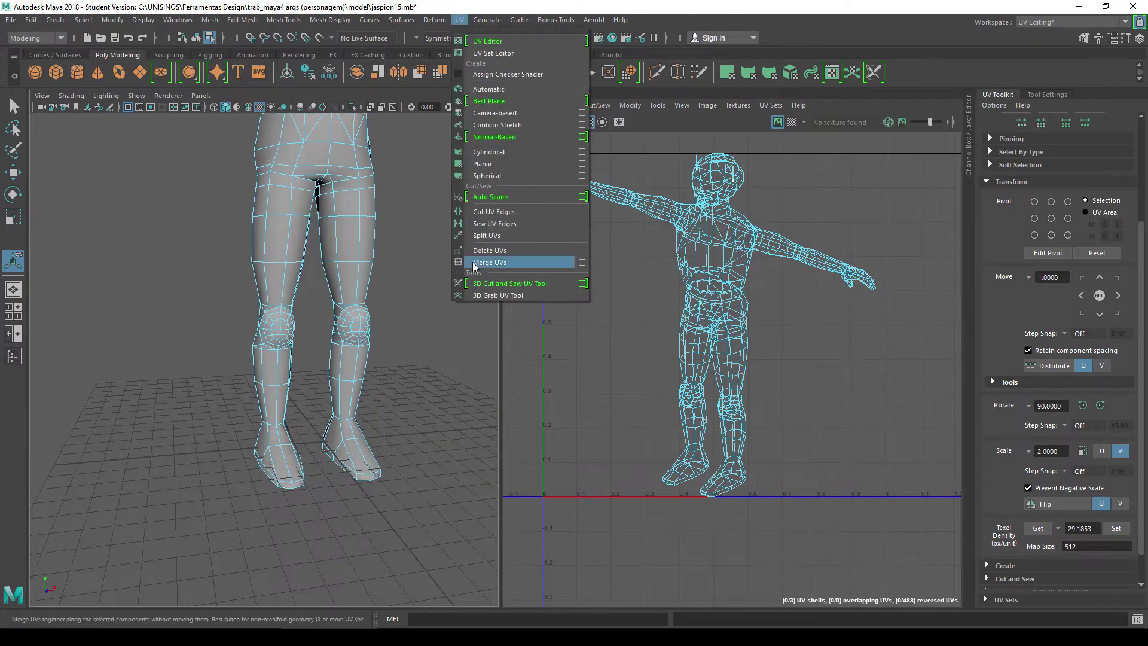
{"action": "left_click", "coordinate": [497, 283]}
{"action": "scroll", "coordinate": [411, 359], "scroll_direction": "up", "scroll_amount": 3}
{"action": "scroll", "coordinate": [401, 347], "scroll_direction": "up", "scroll_amount": 3}
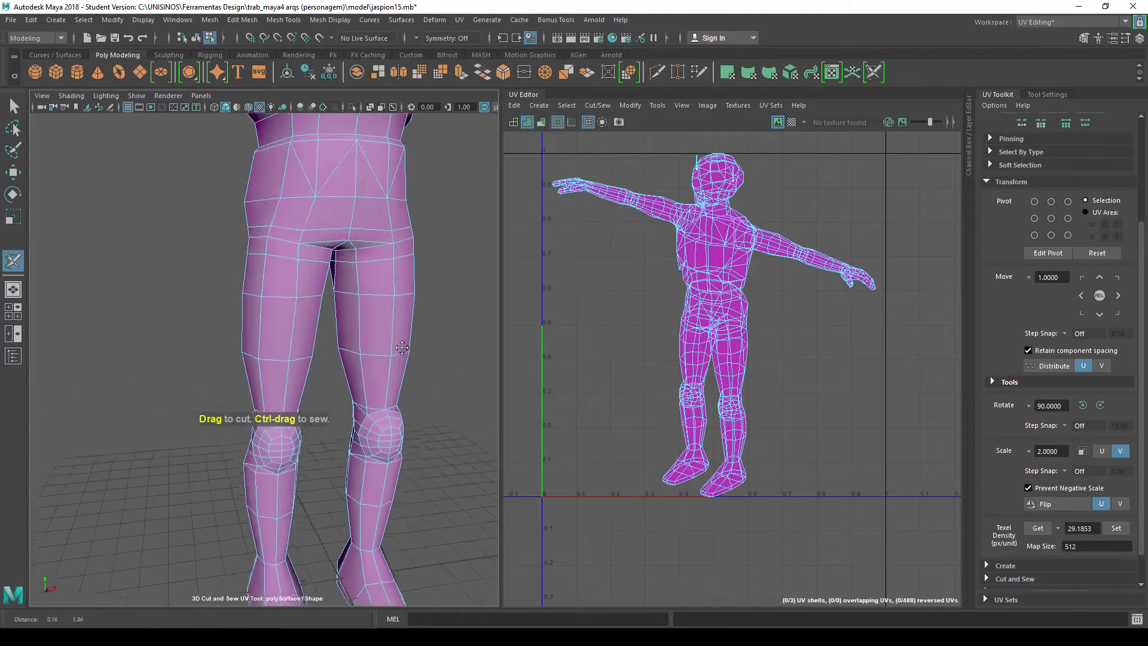
{"action": "middle_click_drag", "start_coordinate": [401, 347], "coordinate": [403, 357], "text": "alt"}
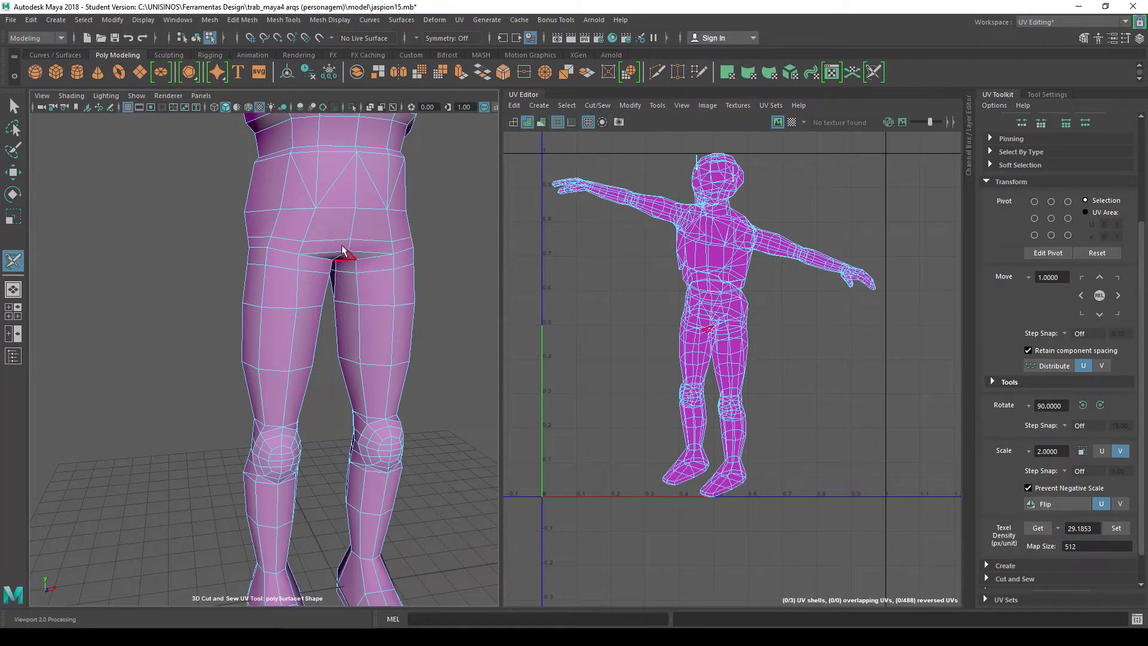
{"action": "mouse_move", "coordinate": [422, 343]}
{"action": "left_mouse_down", "text": "alt"}
{"action": "mouse_move", "coordinate": [419, 300]}
{"action": "mouse_move", "coordinate": [389, 328]}
{"action": "left_mouse_up", "text": "alt"}
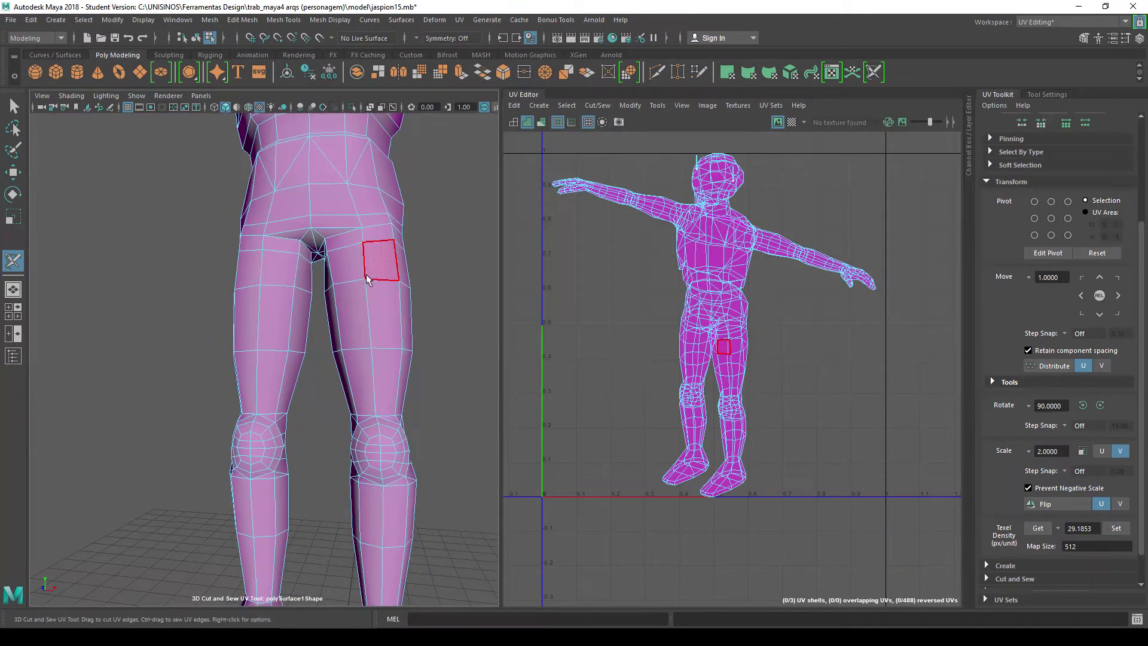
{"action": "left_click_drag", "start_coordinate": [371, 278], "coordinate": [359, 328], "text": "alt"}
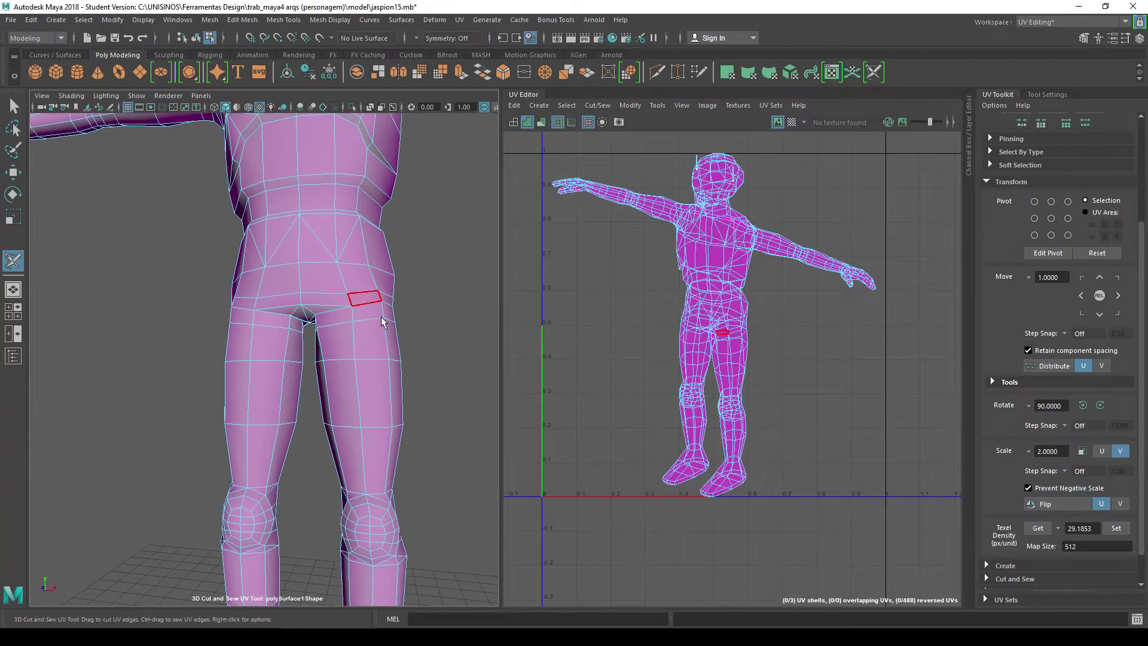
Switch the cut-and-sew tool to Edge mode and cut the first edge at the top of the thigh.
{"action": "right_click", "coordinate": [366, 302]}
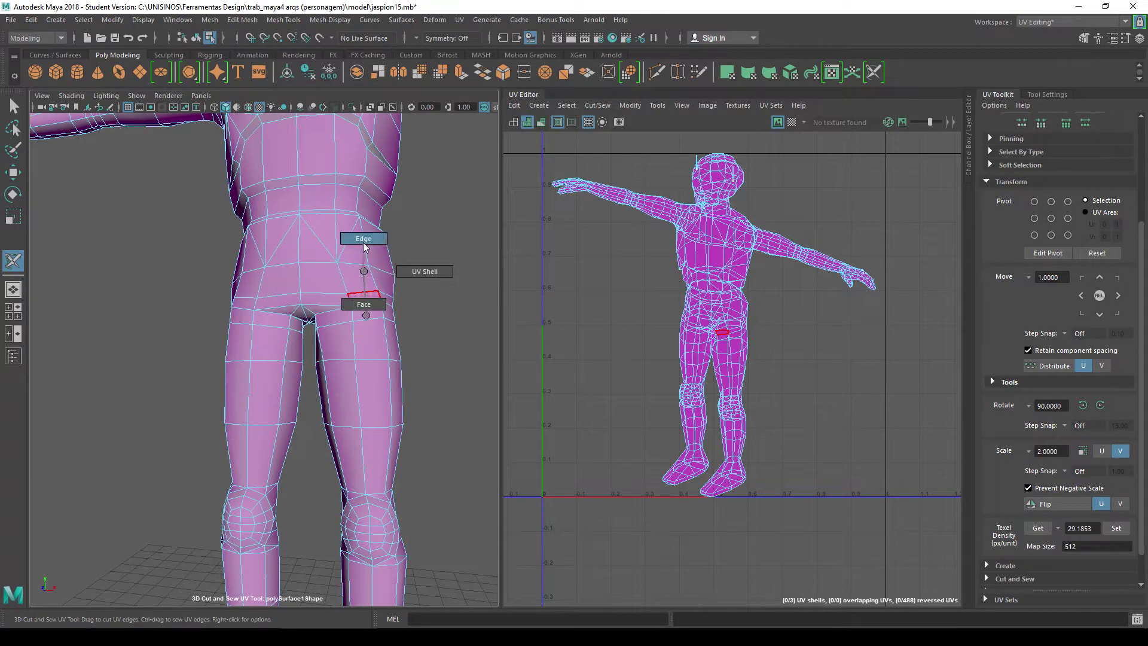
{"action": "left_click", "coordinate": [364, 241]}
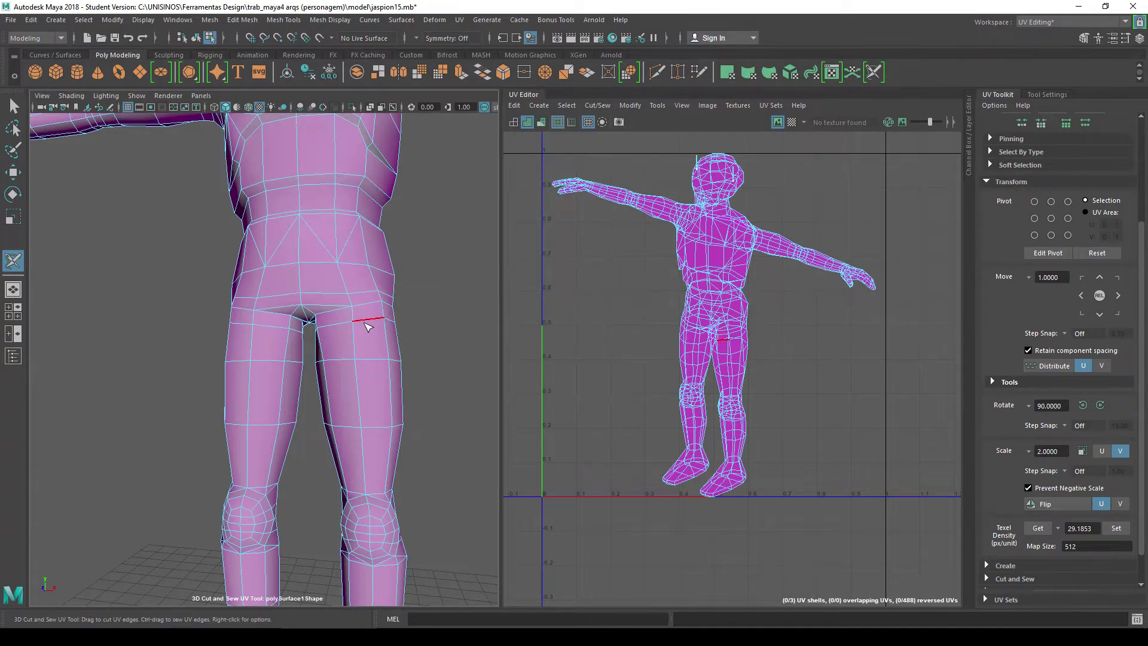
{"action": "scroll", "coordinate": [367, 326], "scroll_direction": "up", "scroll_amount": 2}
{"action": "left_click_drag", "start_coordinate": [416, 295], "coordinate": [377, 301], "text": "alt"}
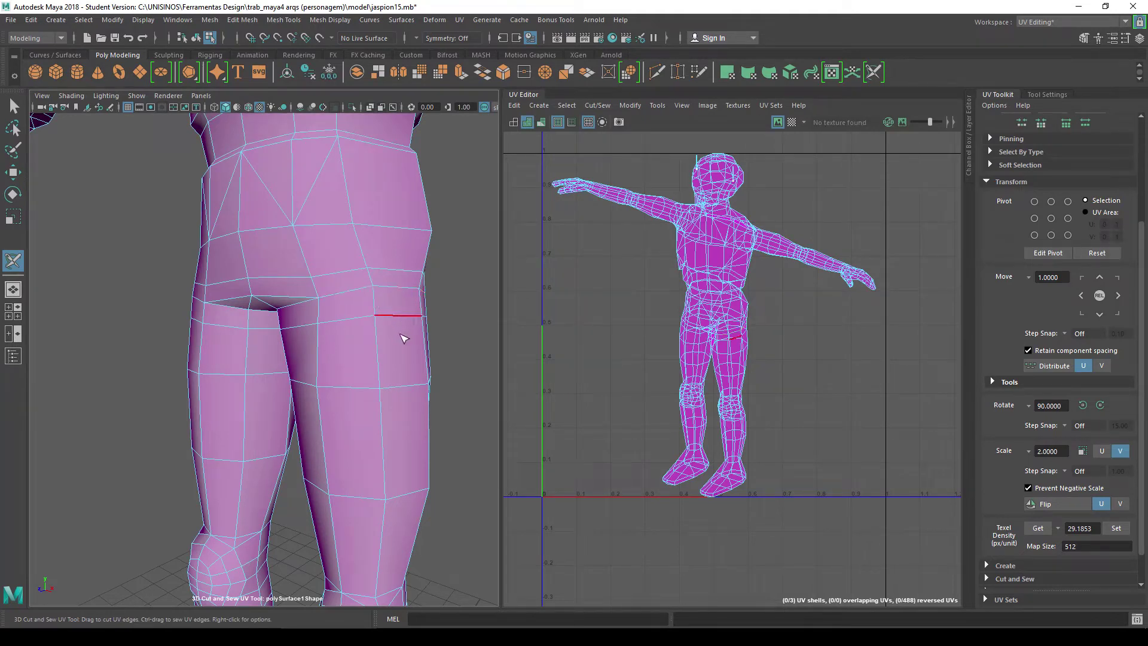
{"action": "left_click_drag", "start_coordinate": [397, 320], "coordinate": [325, 333], "text": "alt"}
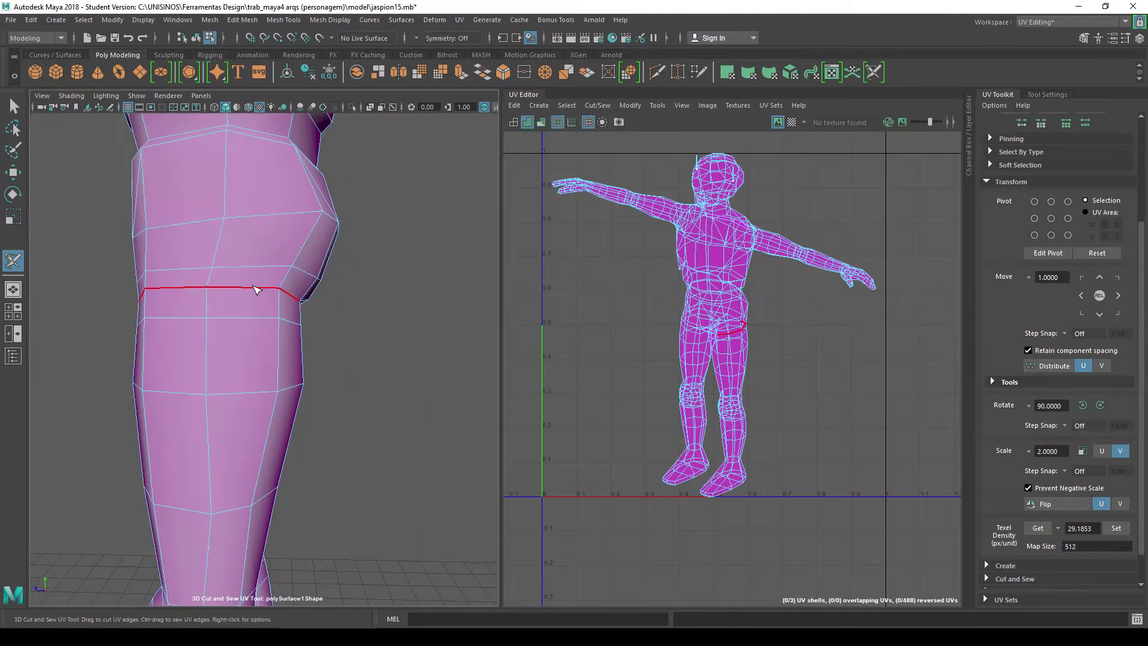
{"action": "left_click", "coordinate": [255, 289]}
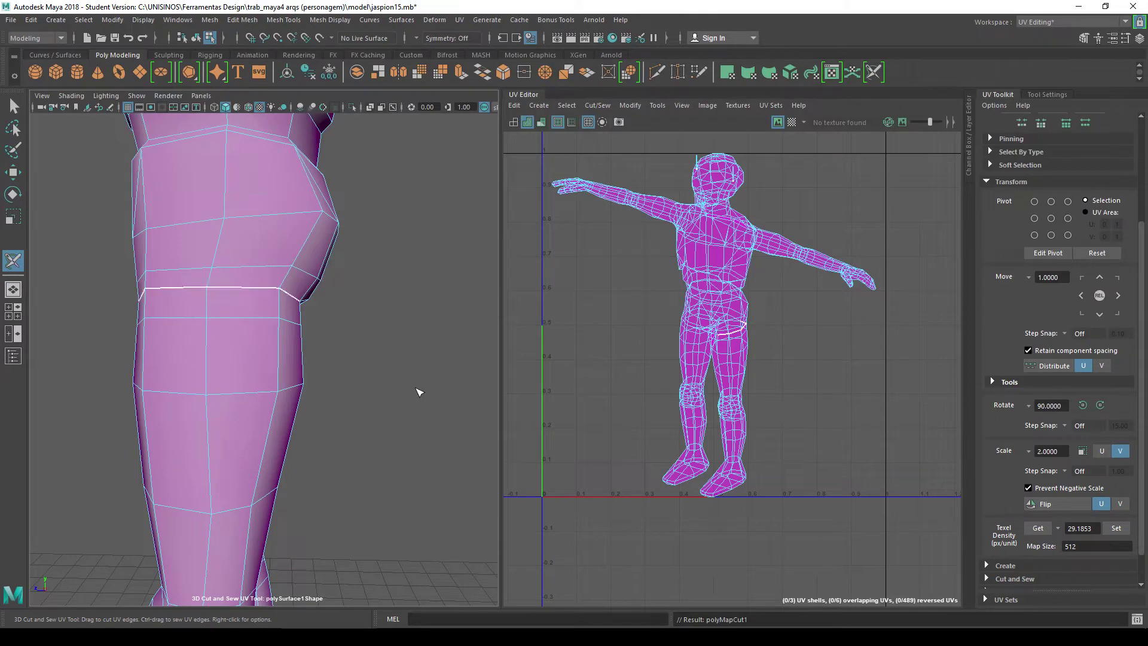
Continue the thigh seam through the hip and crotch edges until the leg shell separates.
{"action": "left_click_drag", "start_coordinate": [384, 366], "coordinate": [390, 298], "text": "alt"}
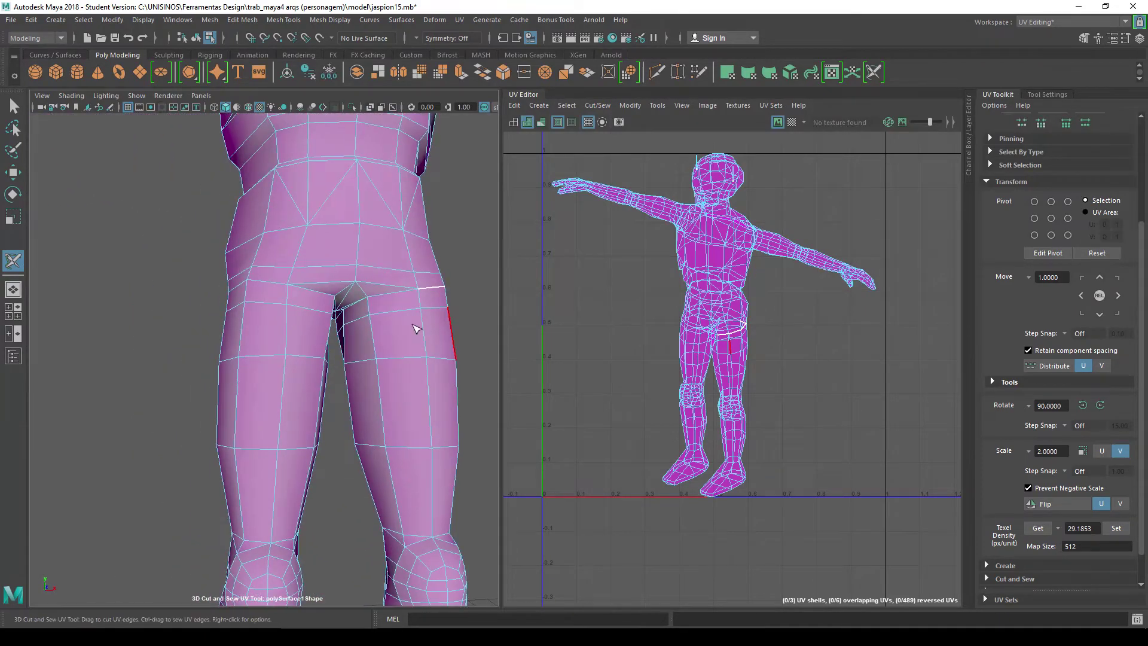
{"action": "scroll", "coordinate": [387, 305], "scroll_direction": "up", "scroll_amount": 3}
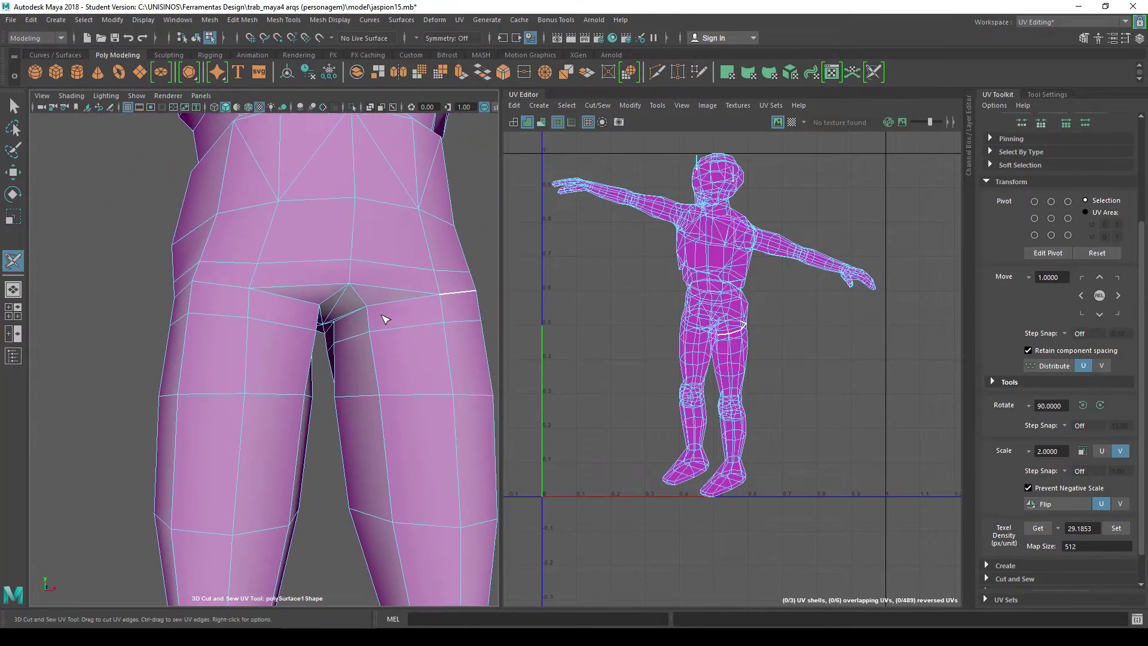
{"action": "left_click", "coordinate": [405, 306]}
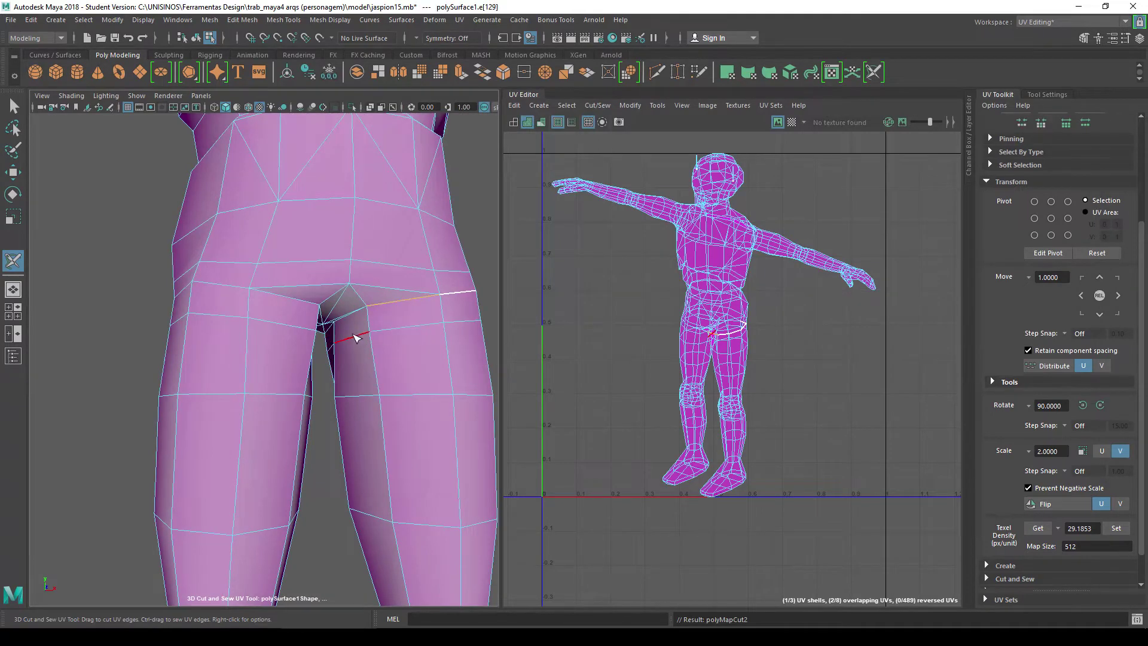
{"action": "left_click_drag", "start_coordinate": [367, 326], "coordinate": [359, 307], "text": "alt"}
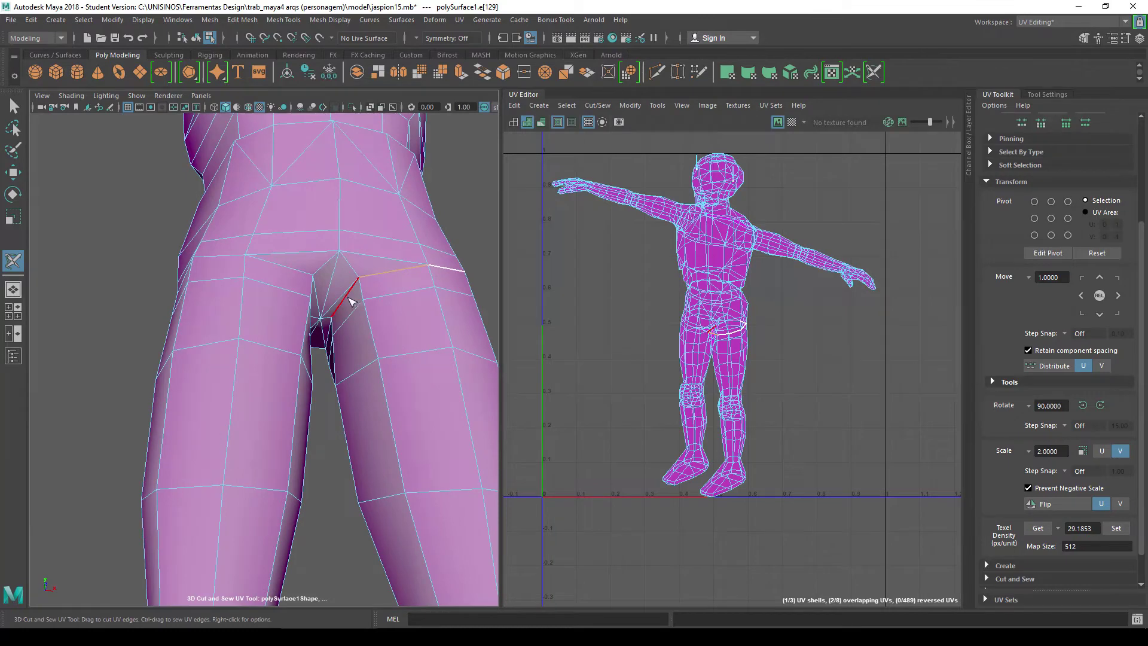
{"action": "left_click", "coordinate": [350, 297]}
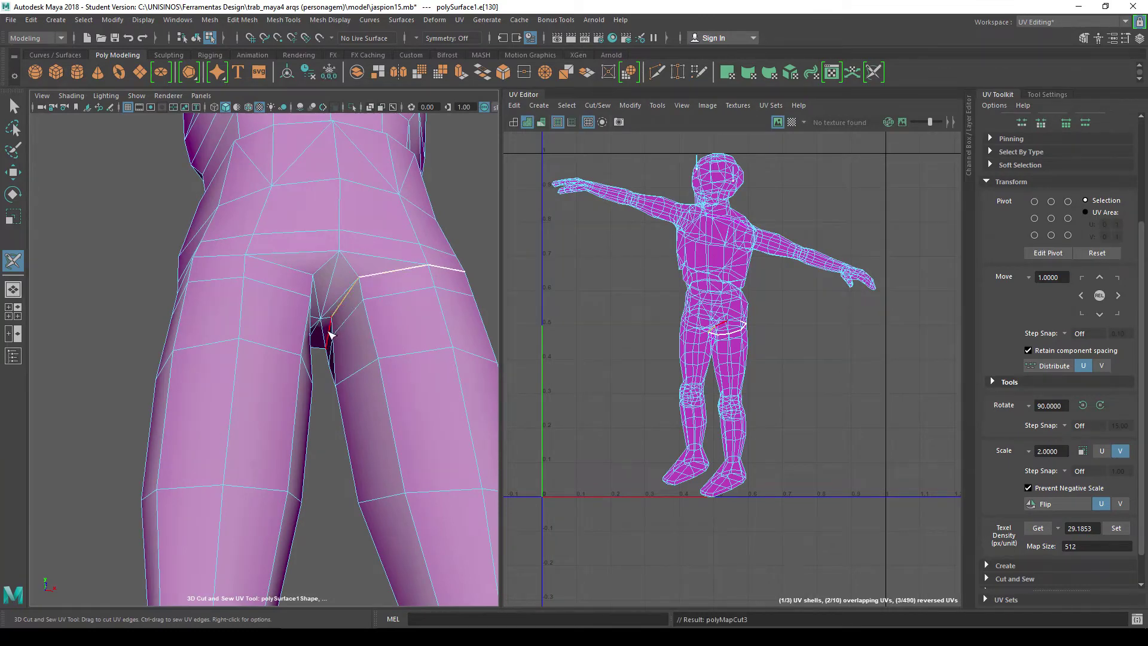
{"action": "left_click_drag", "start_coordinate": [338, 345], "coordinate": [199, 365], "text": "alt"}
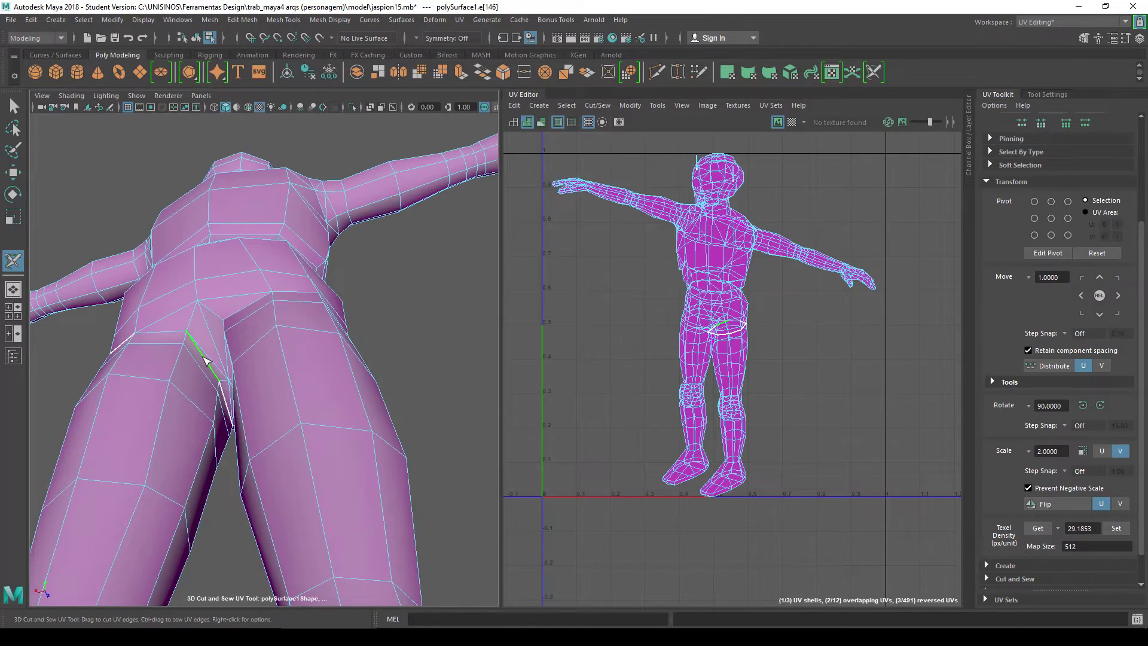
{"action": "left_click", "coordinate": [170, 332]}
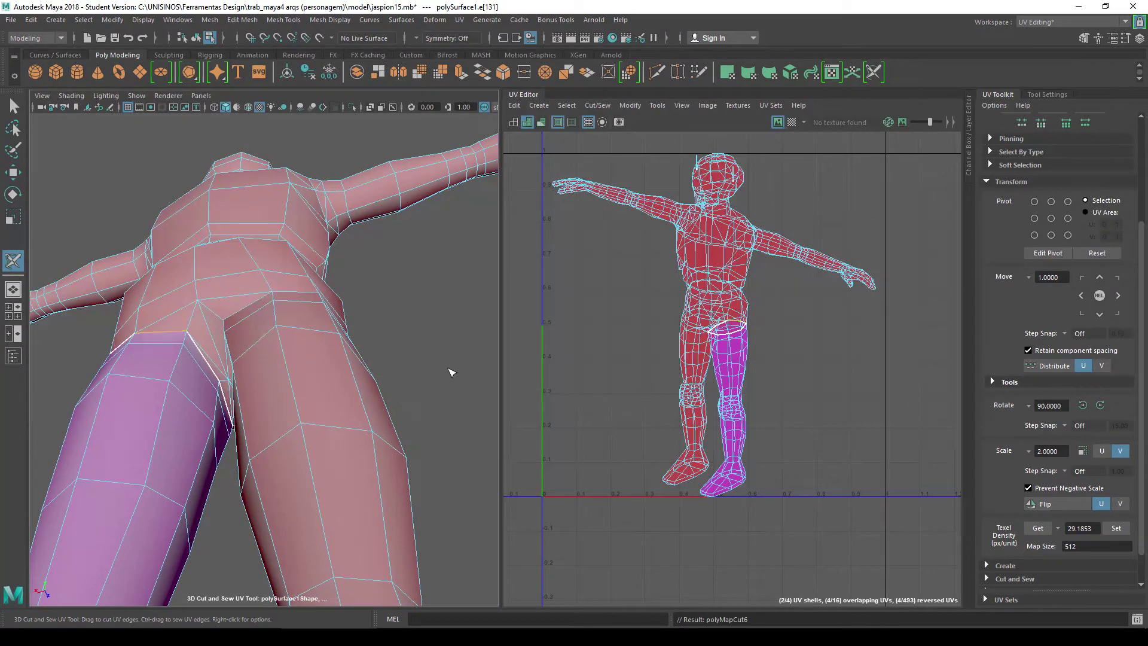
Cut the edge loop around the ankle to separate the foot.
{"action": "mouse_move", "coordinate": [451, 372]}
{"action": "left_mouse_down", "text": "alt"}
{"action": "mouse_move", "coordinate": [357, 382]}
{"action": "mouse_move", "coordinate": [373, 369]}
{"action": "left_mouse_up", "text": "alt"}
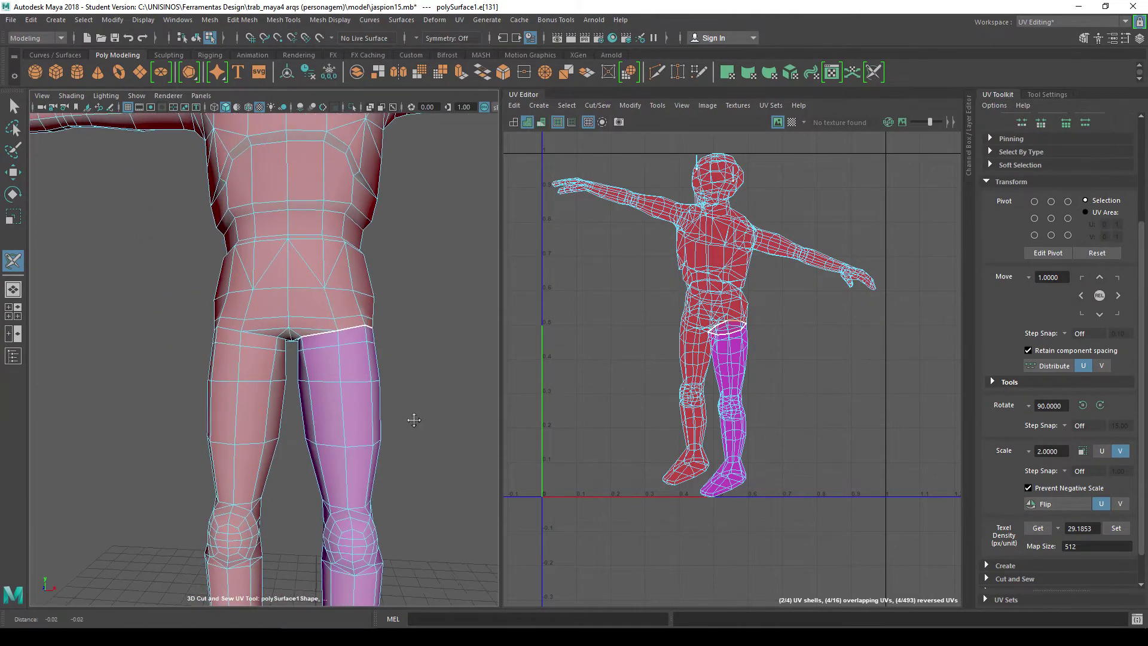
{"action": "middle_click_drag", "start_coordinate": [434, 406], "coordinate": [412, 234], "text": "alt"}
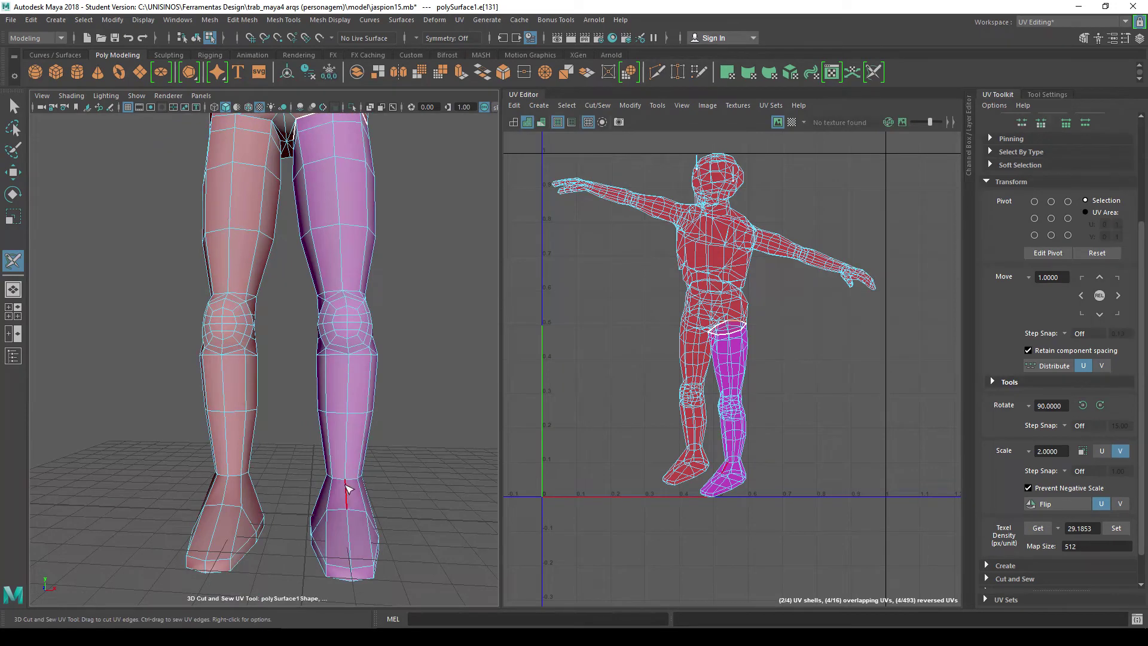
{"action": "scroll", "coordinate": [355, 482], "scroll_direction": "up", "scroll_amount": 2}
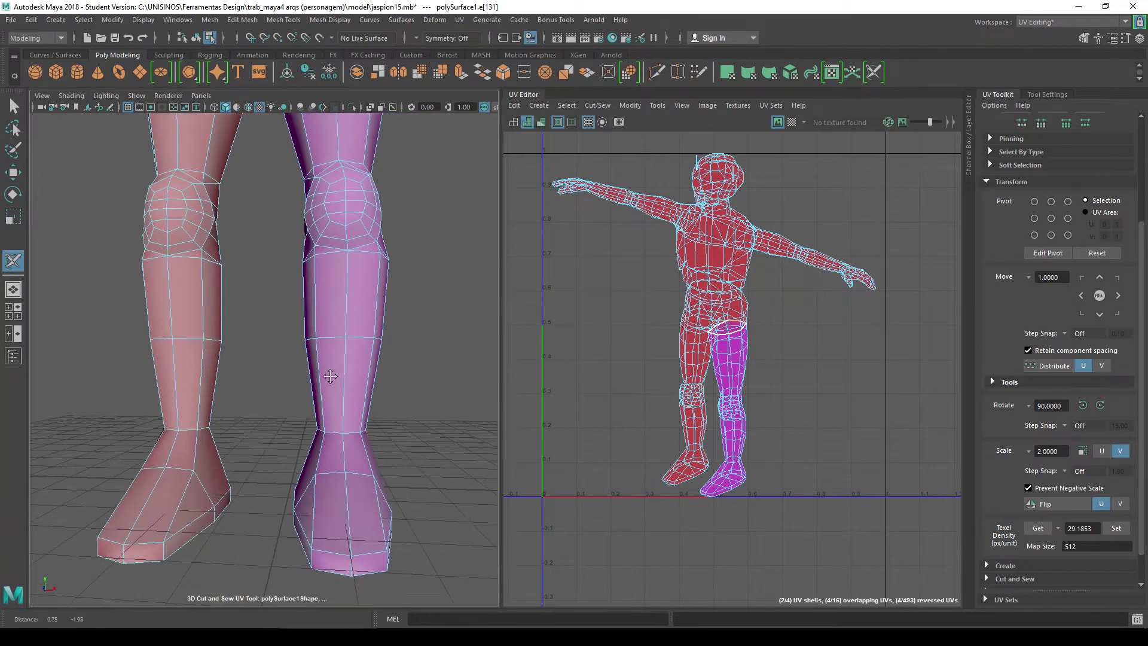
{"action": "scroll", "coordinate": [348, 388], "scroll_direction": "up", "scroll_amount": 2}
{"action": "double_click", "coordinate": [339, 434]}
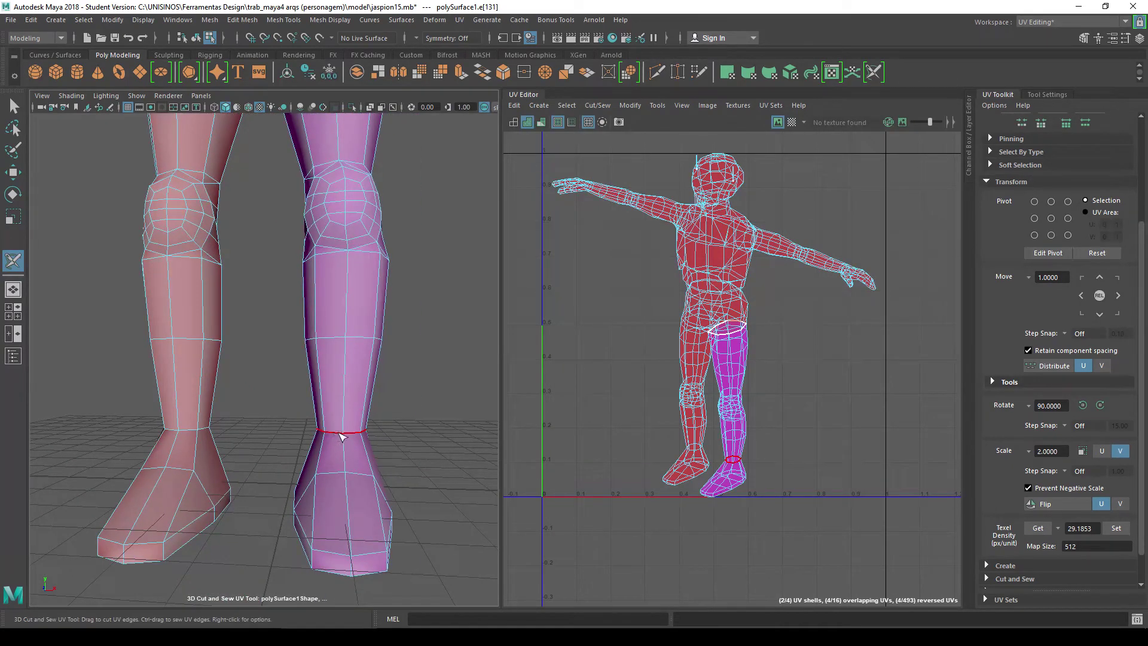
{"action": "left_click", "coordinate": [350, 436]}
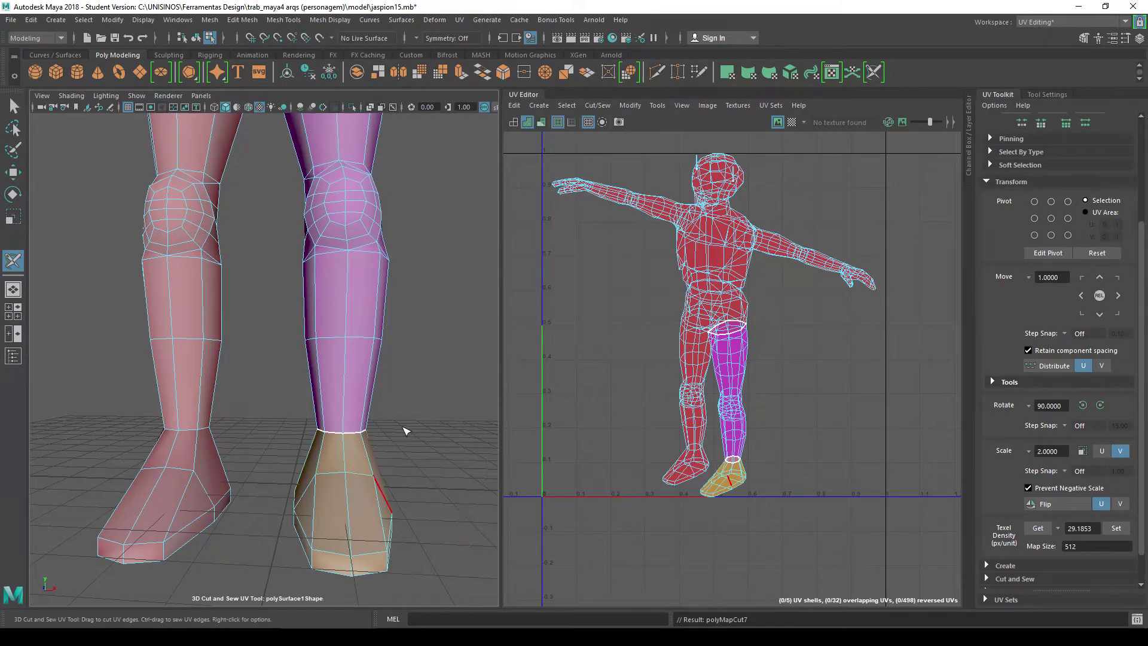
Cut a seam up the inner thigh and down the shin.
{"action": "scroll", "coordinate": [409, 418], "scroll_direction": "down", "scroll_amount": 2}
{"action": "mouse_move", "coordinate": [411, 411]}
{"action": "left_mouse_down", "text": "alt"}
{"action": "mouse_move", "coordinate": [296, 379]}
{"action": "mouse_move", "coordinate": [495, 329]}
{"action": "mouse_move", "coordinate": [486, 410]}
{"action": "mouse_move", "coordinate": [458, 422]}
{"action": "left_mouse_up", "text": "alt"}
{"action": "scroll", "coordinate": [356, 312], "scroll_direction": "up", "scroll_amount": 2}
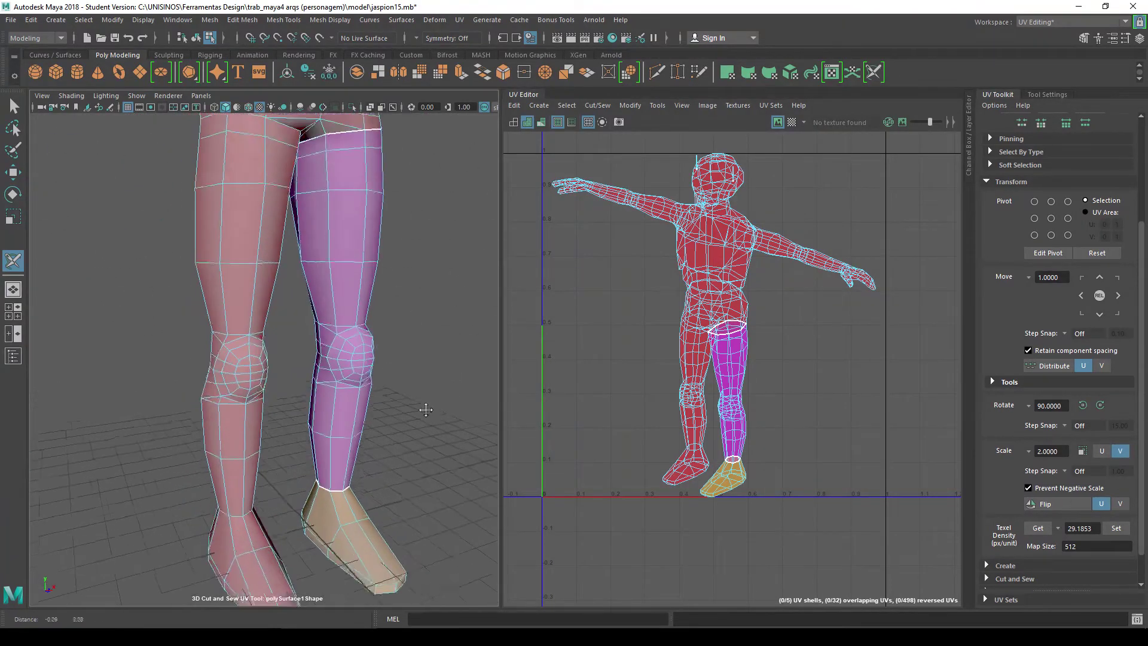
{"action": "scroll", "coordinate": [352, 310], "scroll_direction": "up", "scroll_amount": 2}
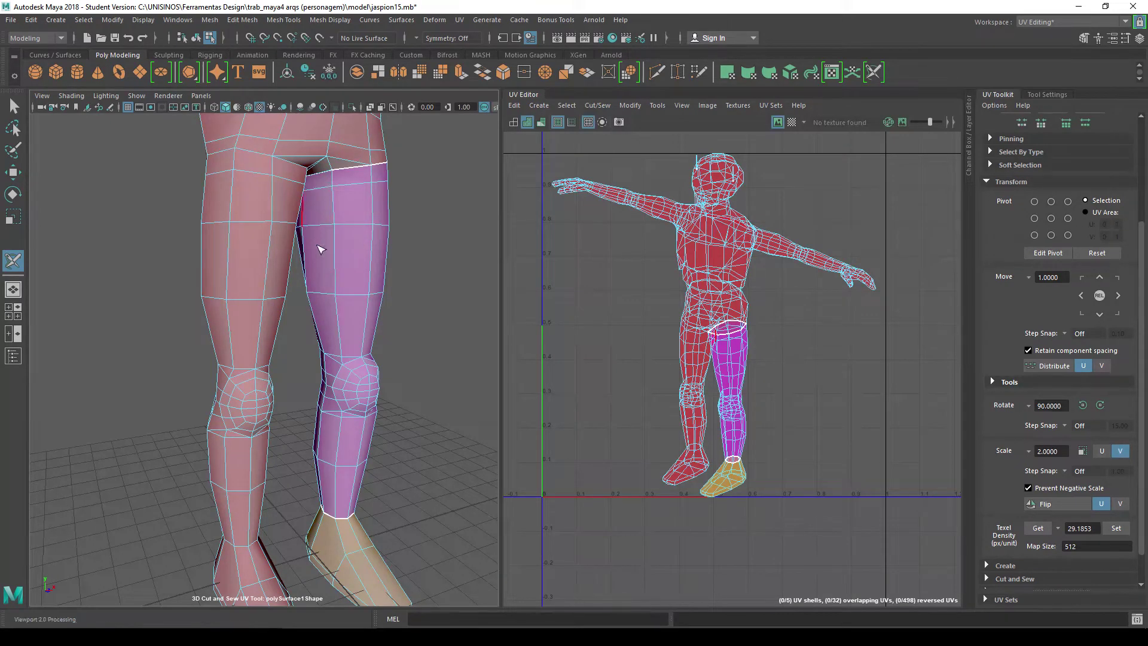
{"action": "mouse_move", "coordinate": [333, 317]}
{"action": "left_mouse_down", "text": "alt"}
{"action": "mouse_move", "coordinate": [338, 290]}
{"action": "mouse_move", "coordinate": [320, 288]}
{"action": "mouse_move", "coordinate": [347, 282]}
{"action": "mouse_move", "coordinate": [323, 315]}
{"action": "left_mouse_up", "text": "alt"}
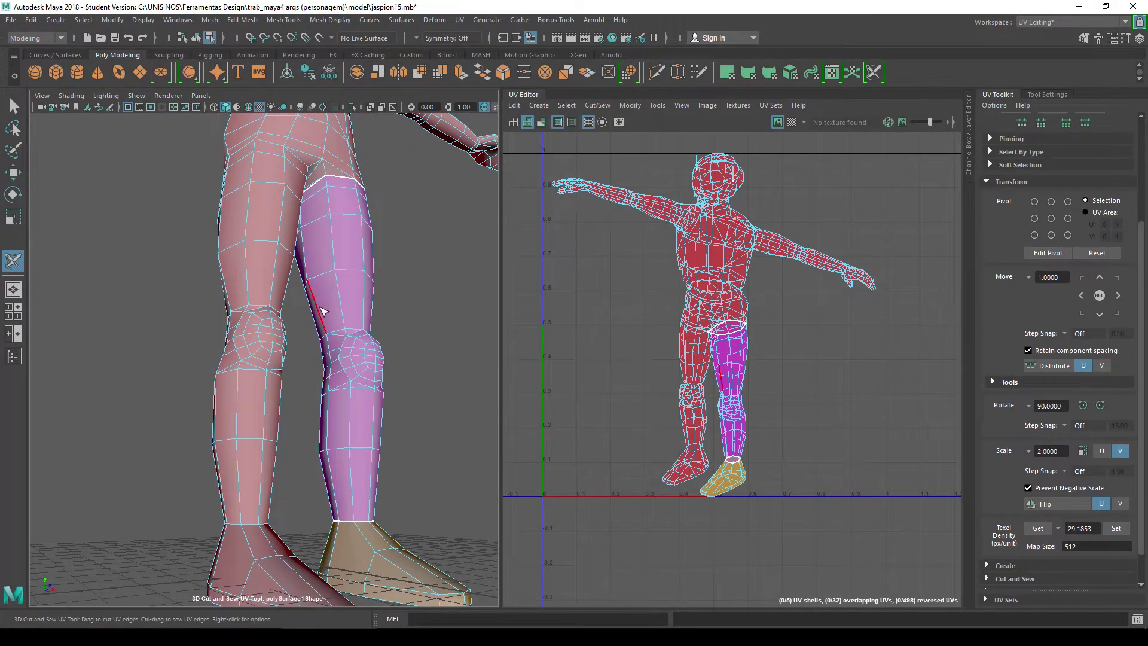
{"action": "scroll", "coordinate": [322, 309], "scroll_direction": "up", "scroll_amount": 2}
{"action": "mouse_move", "coordinate": [321, 307]}
{"action": "left_mouse_down"}
{"action": "mouse_move", "coordinate": [341, 289]}
{"action": "mouse_move", "coordinate": [348, 242]}
{"action": "left_mouse_up"}
{"action": "mouse_move", "coordinate": [354, 380]}
{"action": "left_mouse_down"}
{"action": "mouse_move", "coordinate": [359, 404]}
{"action": "mouse_move", "coordinate": [394, 381]}
{"action": "mouse_move", "coordinate": [382, 299]}
{"action": "left_mouse_up"}
Extend the shin seam further and return to a front view of both legs.
{"action": "scroll", "coordinate": [378, 400], "scroll_direction": "up", "scroll_amount": 2}
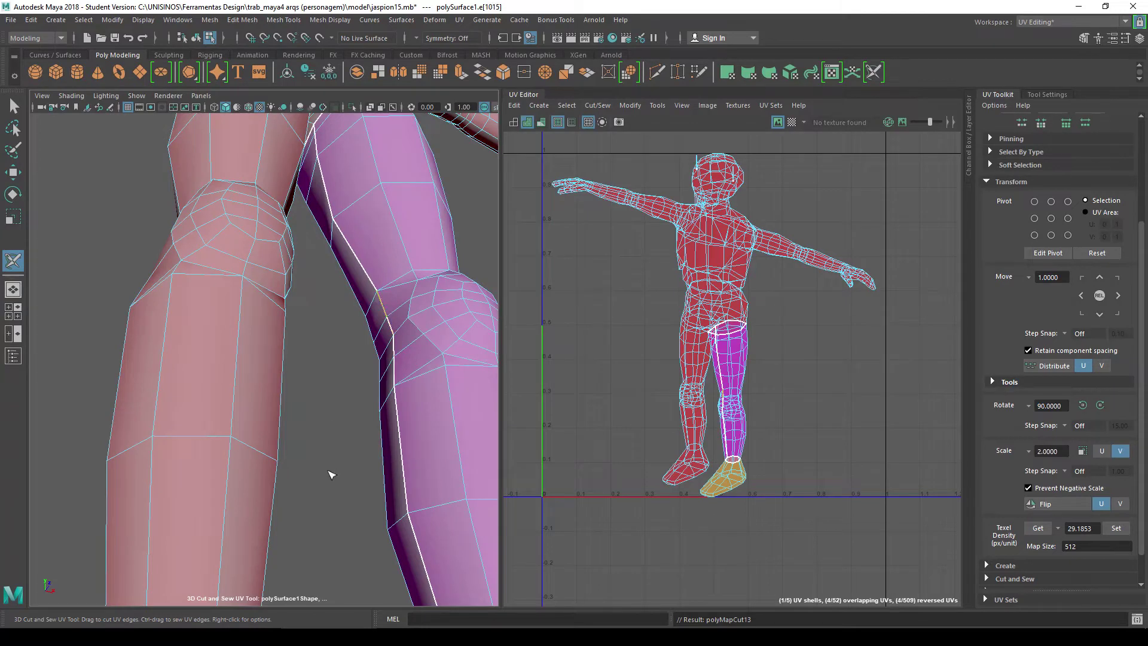
{"action": "mouse_move", "coordinate": [404, 466]}
{"action": "left_mouse_down"}
{"action": "mouse_move", "coordinate": [397, 425]}
{"action": "mouse_move", "coordinate": [412, 455]}
{"action": "left_mouse_up"}
{"action": "scroll", "coordinate": [412, 454], "scroll_direction": "down", "scroll_amount": 3}
{"action": "scroll", "coordinate": [412, 454], "scroll_direction": "down", "scroll_amount": 2}
{"action": "scroll", "coordinate": [413, 455], "scroll_direction": "down", "scroll_amount": 1}
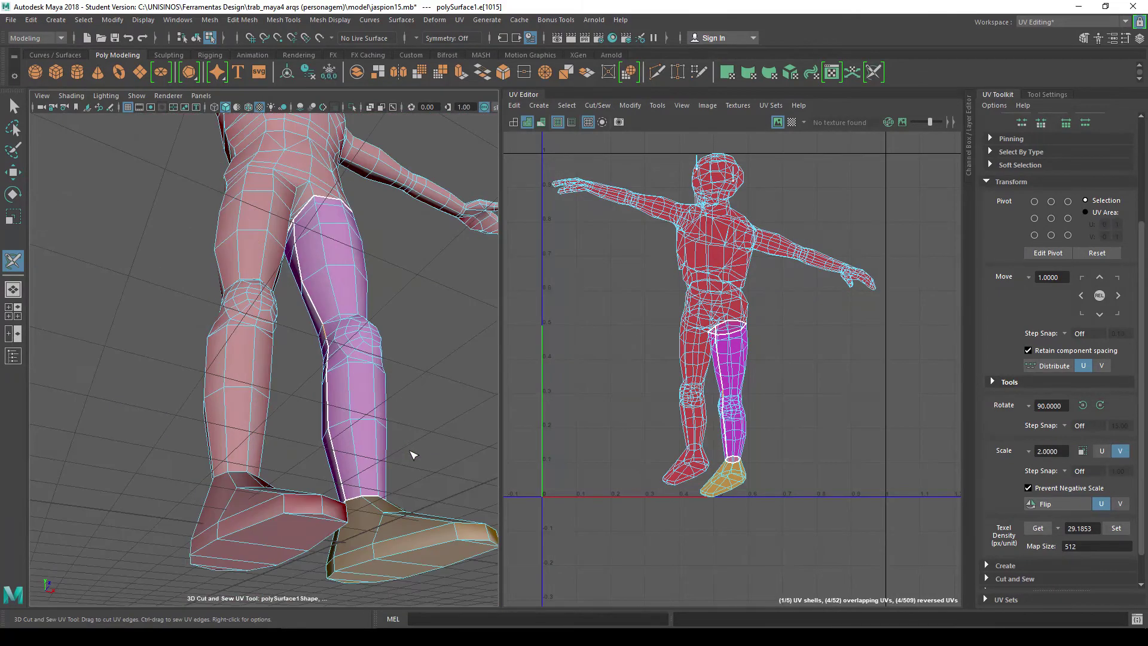
{"action": "mouse_move", "coordinate": [423, 409]}
{"action": "left_mouse_down", "text": "alt"}
{"action": "mouse_move", "coordinate": [349, 438]}
{"action": "mouse_move", "coordinate": [403, 456]}
{"action": "left_mouse_up", "text": "alt"}
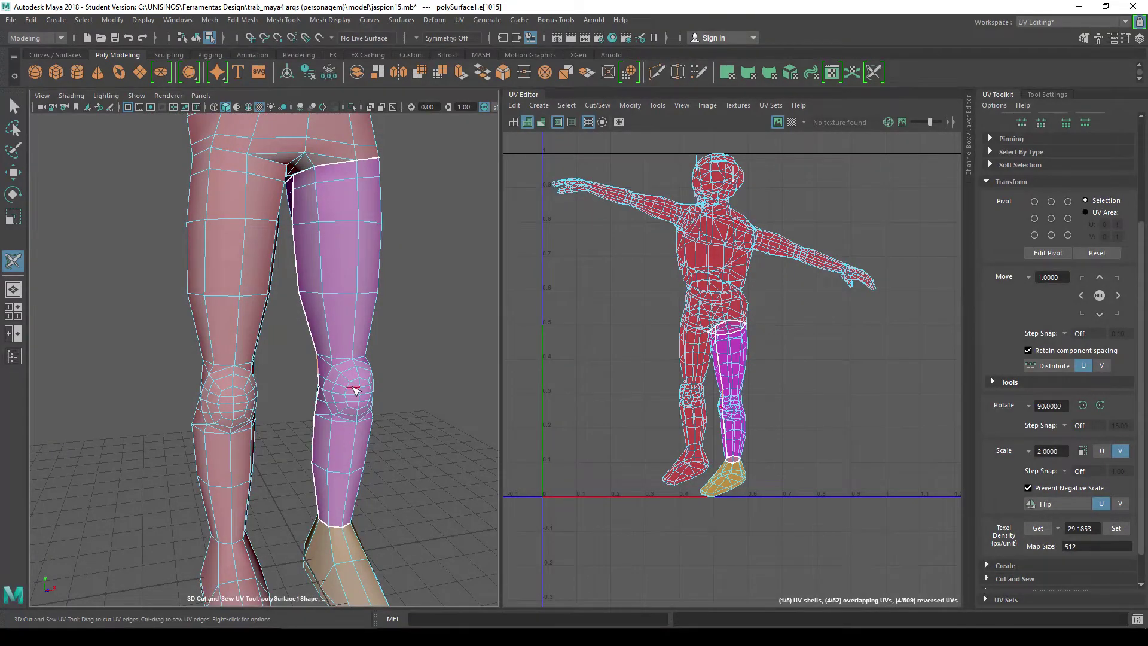
Switch to UV shell selection, deselect the leg shell, and reopen the UV menu.
{"action": "scroll", "coordinate": [341, 307], "scroll_direction": "up", "scroll_amount": 3}
{"action": "mouse_move", "coordinate": [366, 249]}
{"action": "right_mouse_down"}
{"action": "mouse_move", "coordinate": [363, 209]}
{"action": "mouse_move", "coordinate": [422, 206]}
{"action": "right_mouse_up"}
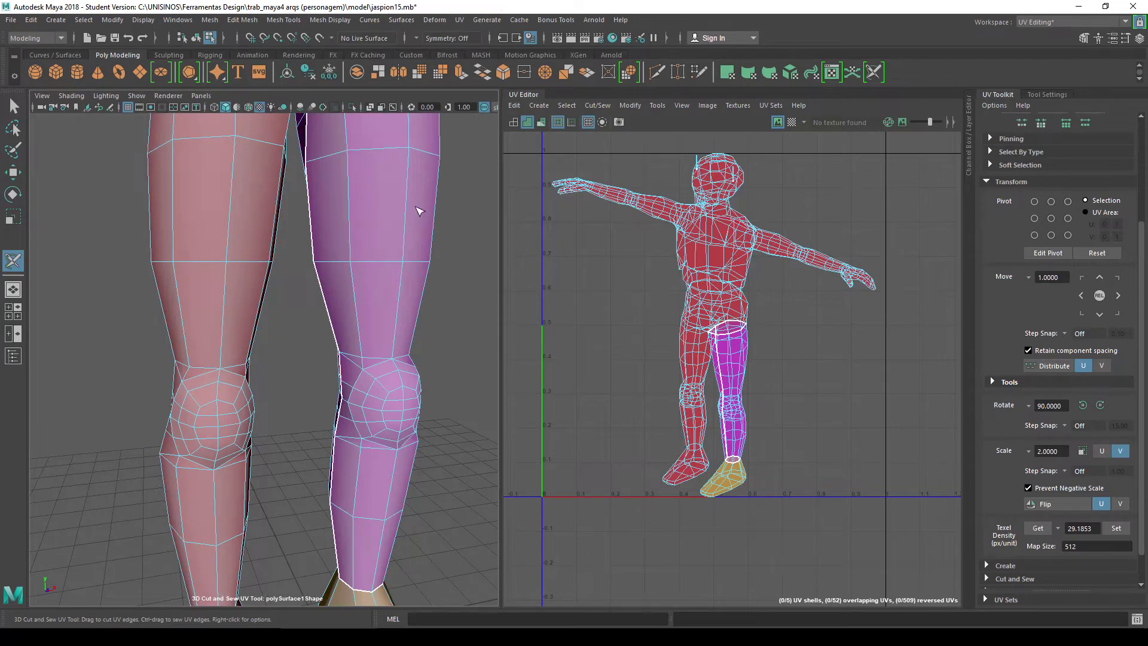
{"action": "scroll", "coordinate": [407, 287], "scroll_direction": "down", "scroll_amount": 2}
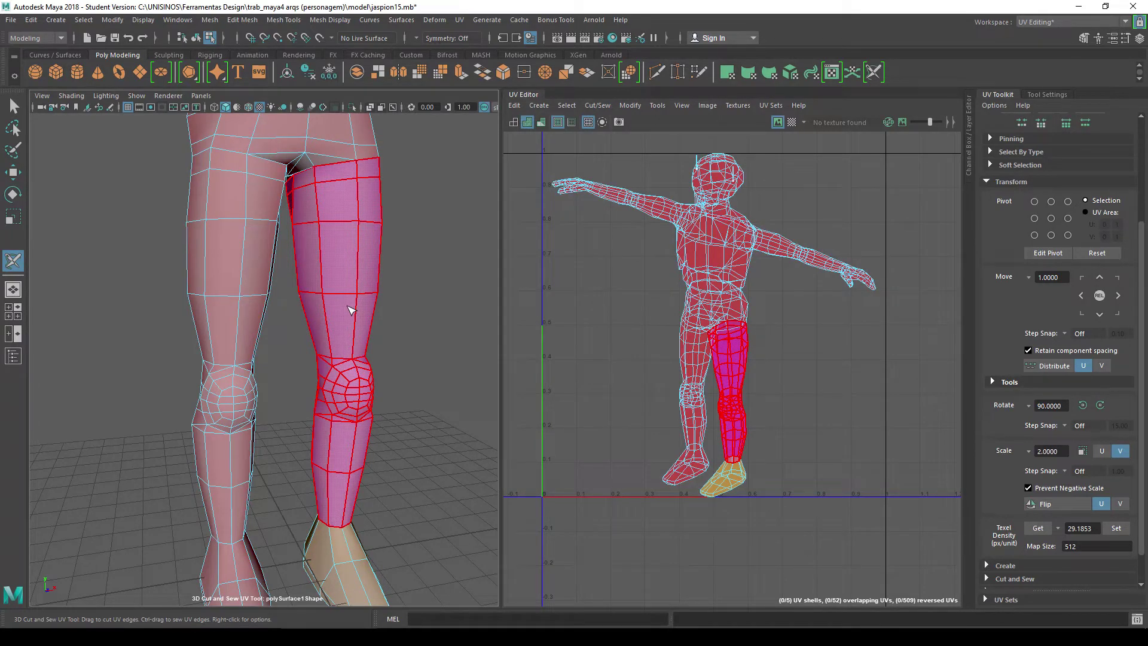
{"action": "left_click", "coordinate": [476, 175]}
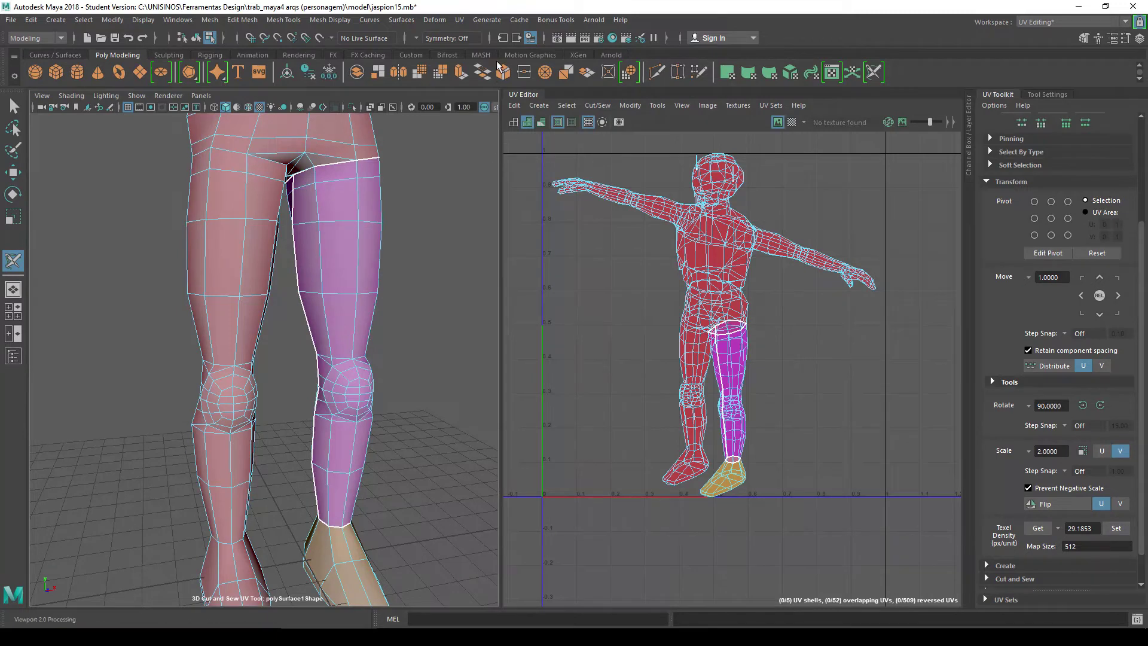
{"action": "left_click", "coordinate": [459, 20]}
Review the 3D Cut and Sew tool's settings and shortcuts, then collapse the Tool Settings panel.
{"action": "left_click", "coordinate": [583, 284]}
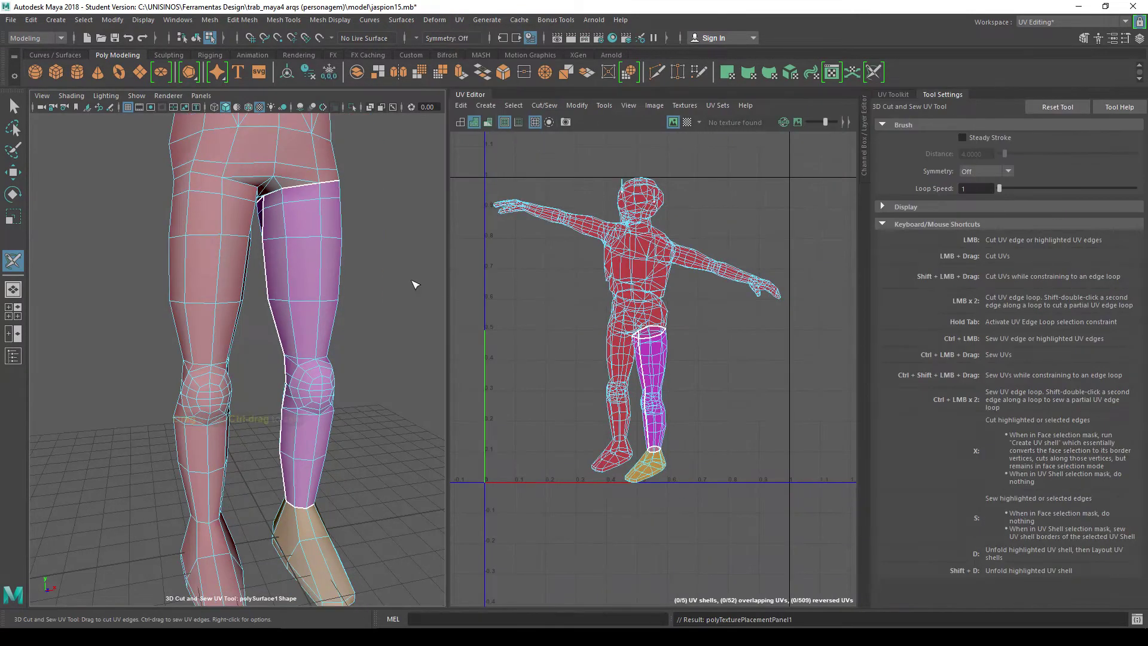
{"action": "left_click", "coordinate": [877, 224]}
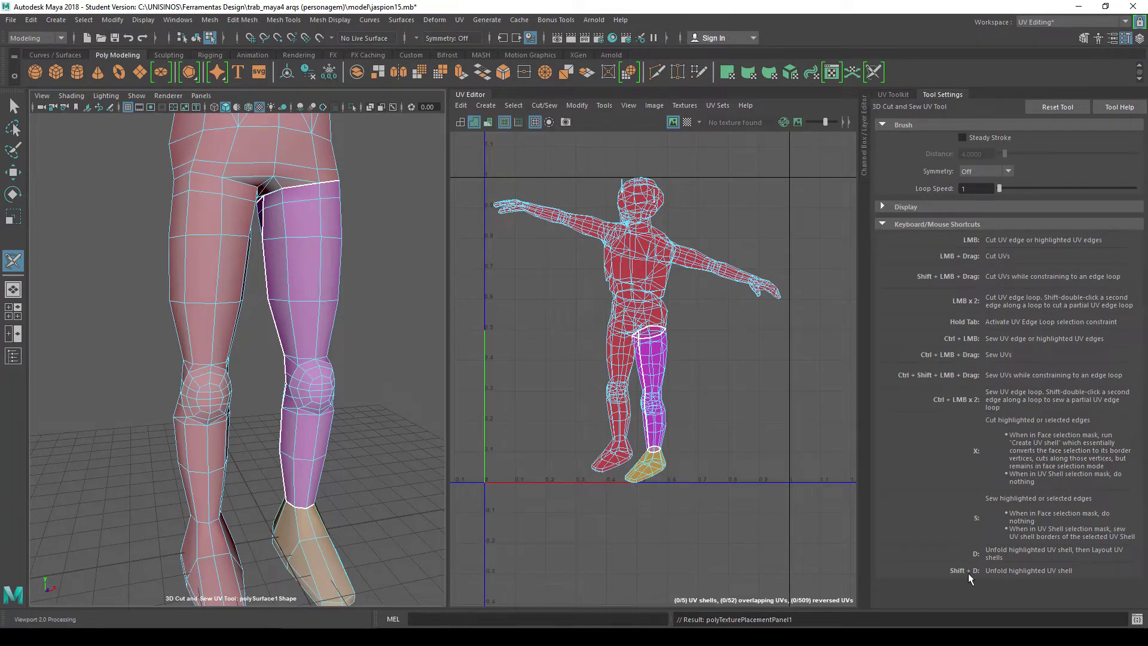
{"action": "left_click", "coordinate": [935, 96]}
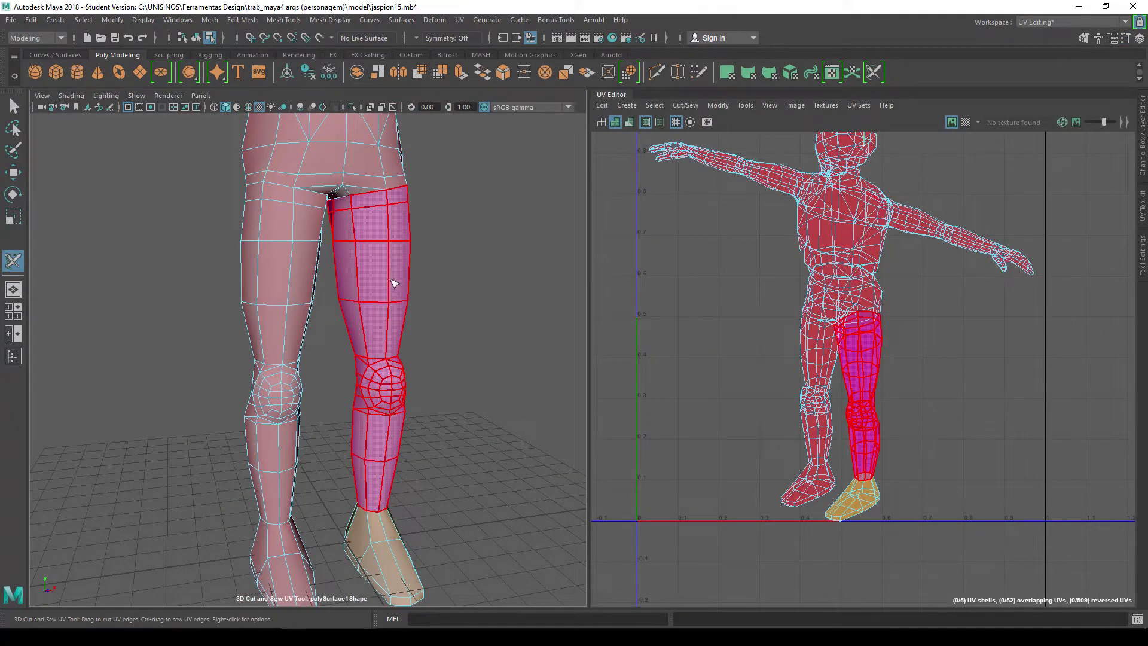
Unfold the cut leg's UV shell and check its stretching with the checker map.
{"action": "left_click", "coordinate": [390, 279], "text": "ctrl+shift"}
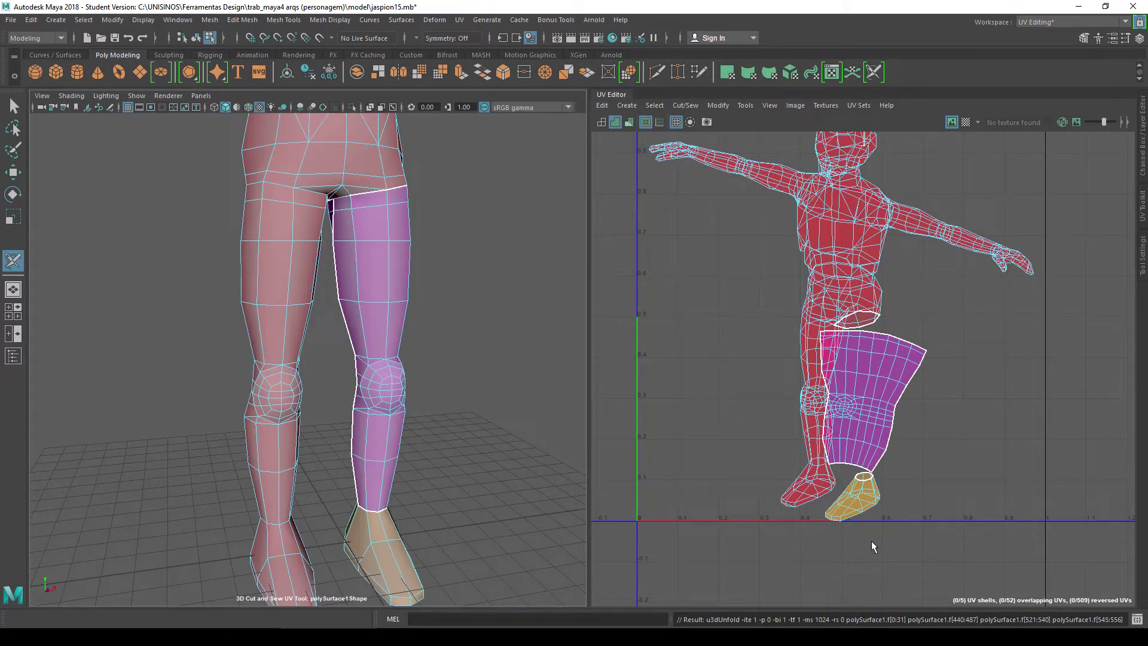
{"action": "left_click", "coordinate": [960, 125]}
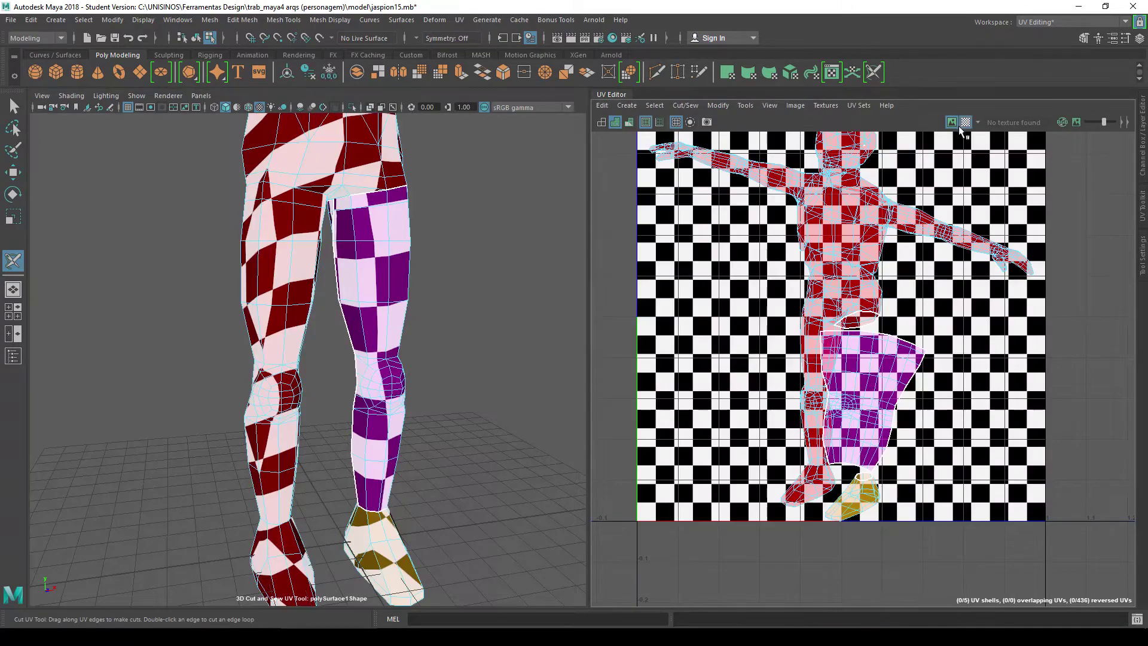
{"action": "mouse_move", "coordinate": [421, 294]}
{"action": "left_mouse_down", "text": "alt"}
{"action": "mouse_move", "coordinate": [508, 274]}
{"action": "mouse_move", "coordinate": [191, 274]}
{"action": "mouse_move", "coordinate": [388, 290]}
{"action": "left_mouse_up", "text": "alt"}
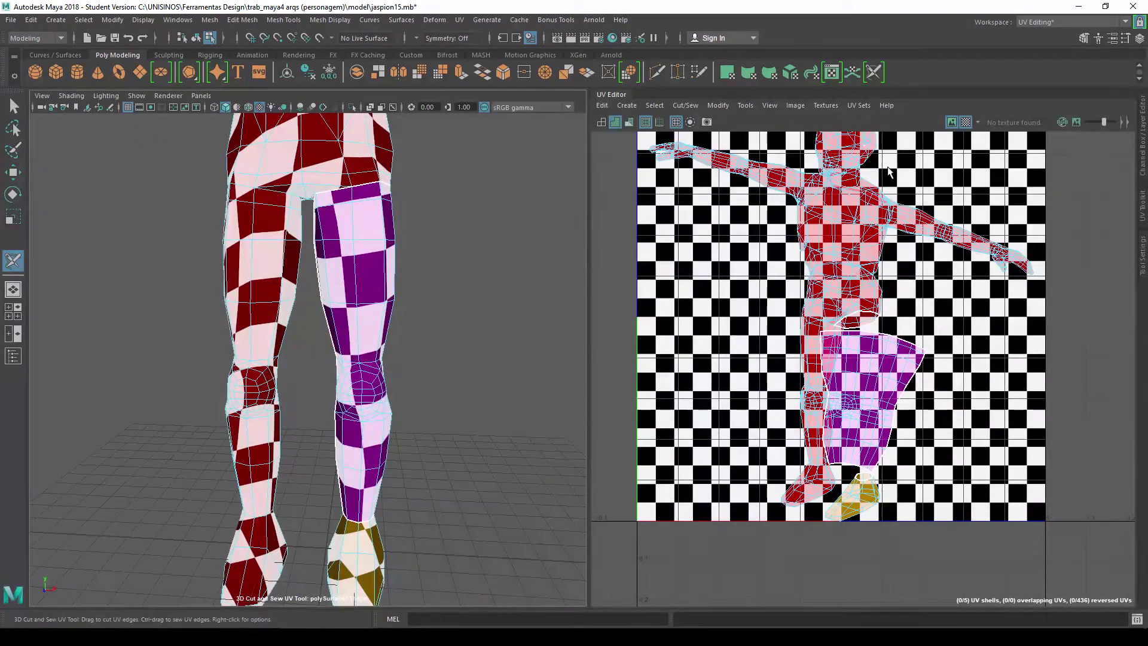
{"action": "left_click", "coordinate": [962, 123]}
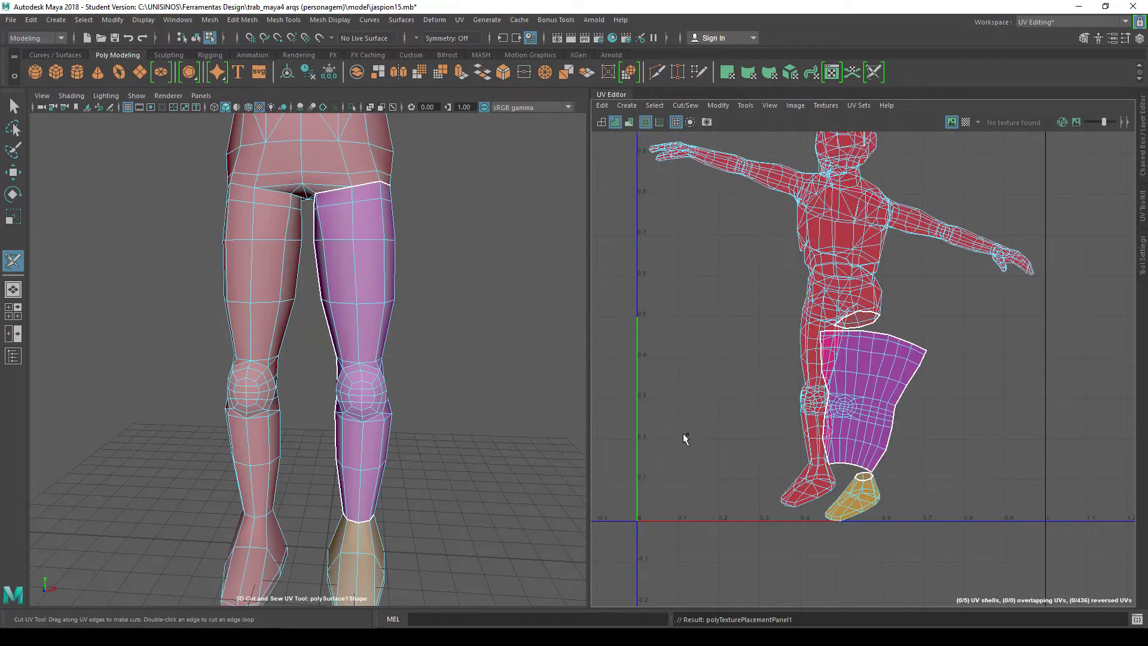
Reframe the UV Editor on the leg shell and unfold it again.
{"action": "scroll", "coordinate": [722, 355], "scroll_direction": "down", "scroll_amount": 1}
{"action": "scroll", "coordinate": [724, 355], "scroll_direction": "down", "scroll_amount": 1}
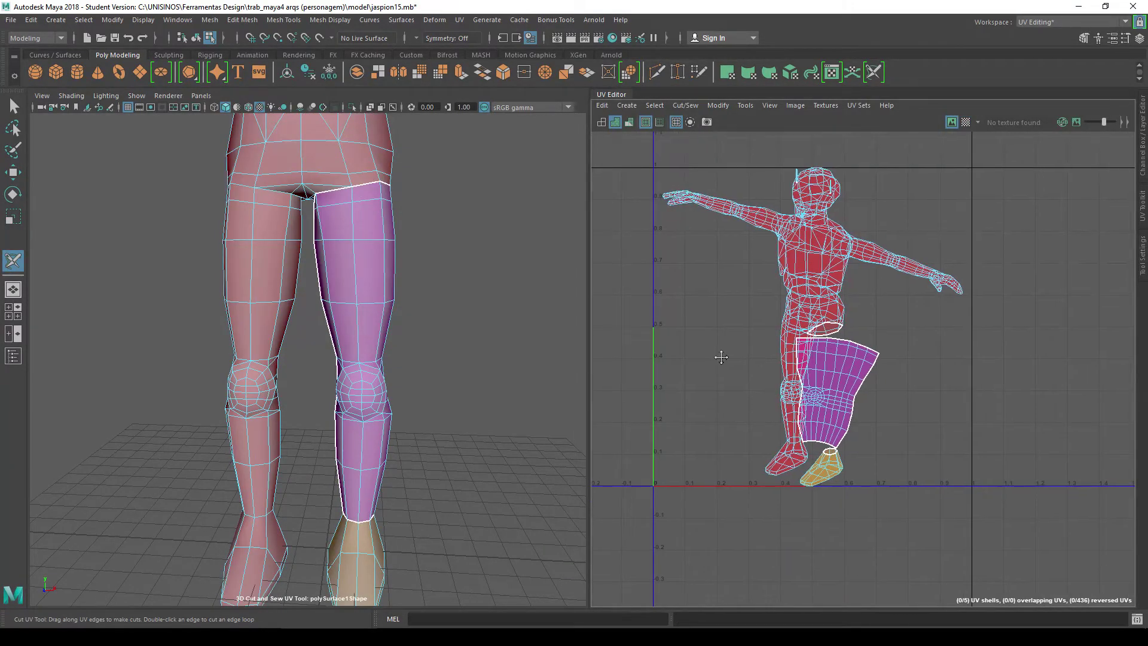
{"action": "middle_click_drag", "start_coordinate": [723, 355], "coordinate": [710, 361], "text": "alt"}
{"action": "scroll", "coordinate": [716, 386], "scroll_direction": "up", "scroll_amount": 1}
{"action": "scroll", "coordinate": [716, 385], "scroll_direction": "up", "scroll_amount": 1}
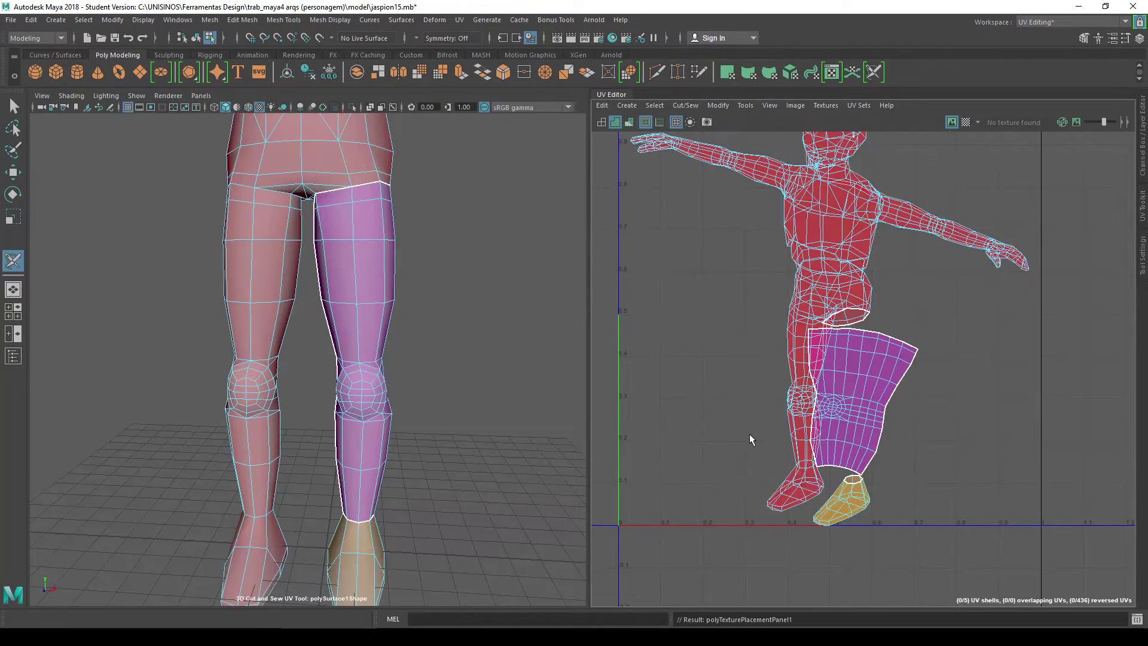
{"action": "scroll", "coordinate": [817, 392], "scroll_direction": "up", "scroll_amount": 1}
{"action": "middle_click_drag", "start_coordinate": [816, 391], "coordinate": [776, 352], "text": "alt"}
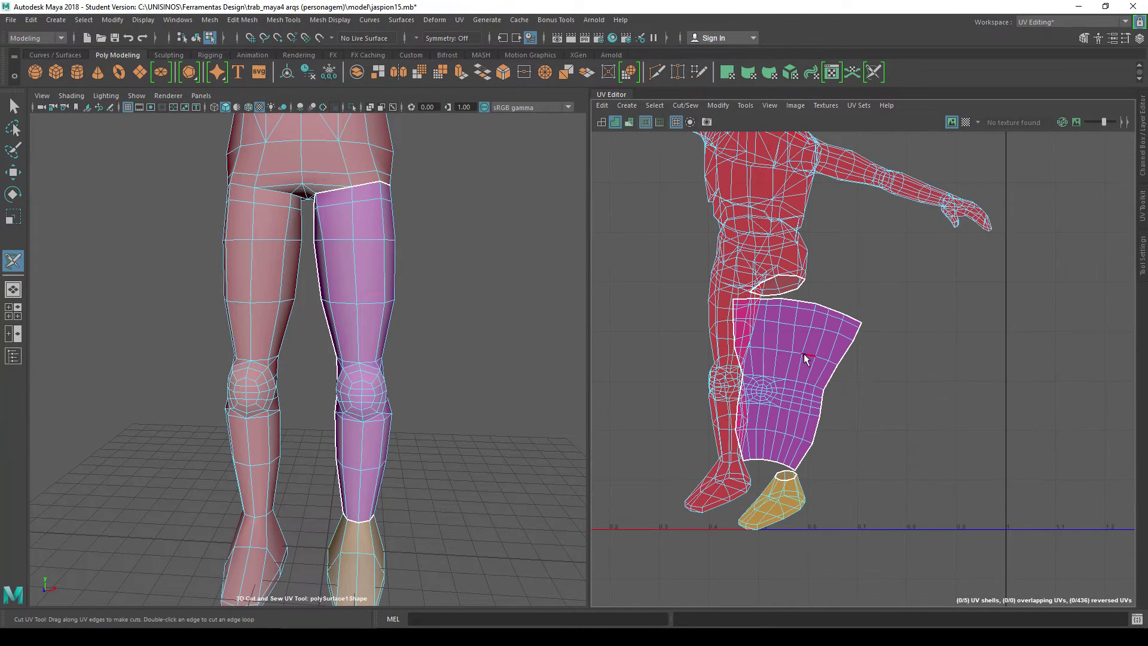
{"action": "scroll", "coordinate": [784, 352], "scroll_direction": "down", "scroll_amount": 1}
{"action": "right_click_drag", "start_coordinate": [784, 350], "coordinate": [770, 316]}
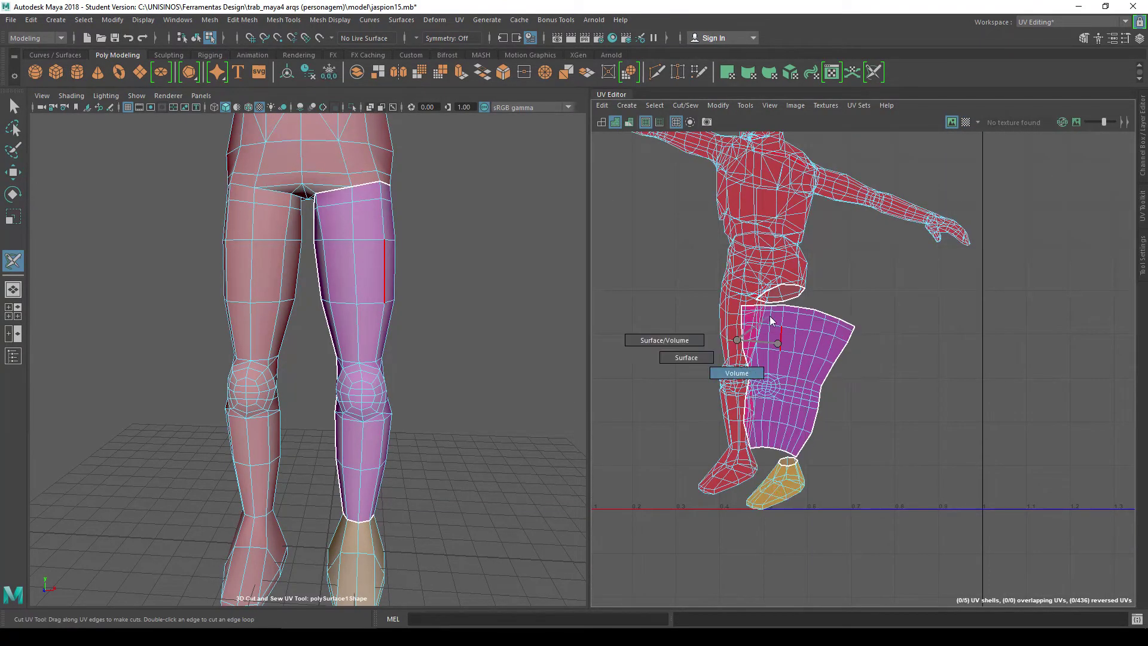
{"action": "right_click", "coordinate": [777, 343]}
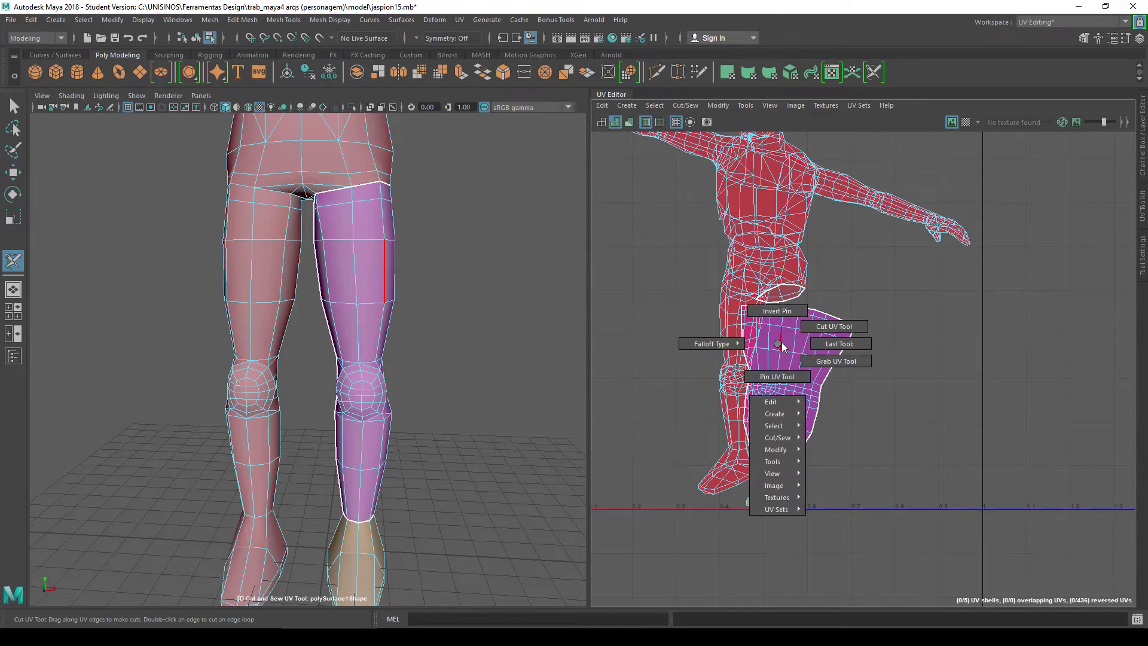
{"action": "left_click", "coordinate": [781, 341]}
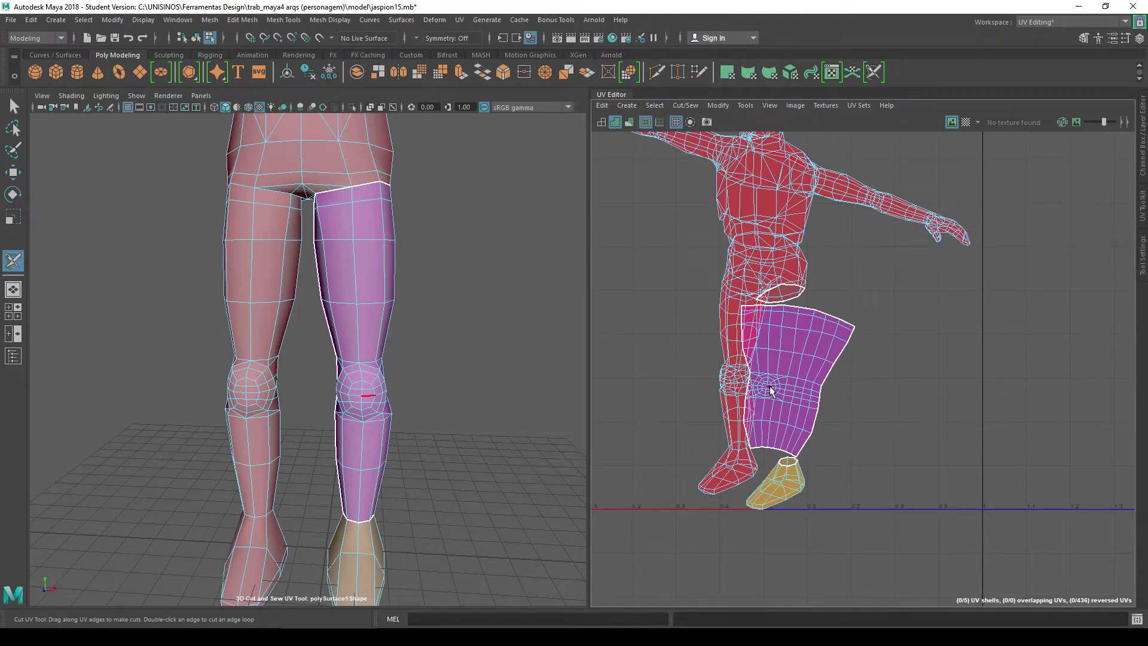
Move the leg UV shell right past the 1.0 U line with the Move UV tool.
{"action": "right_click_drag", "start_coordinate": [784, 327], "coordinate": [749, 315]}
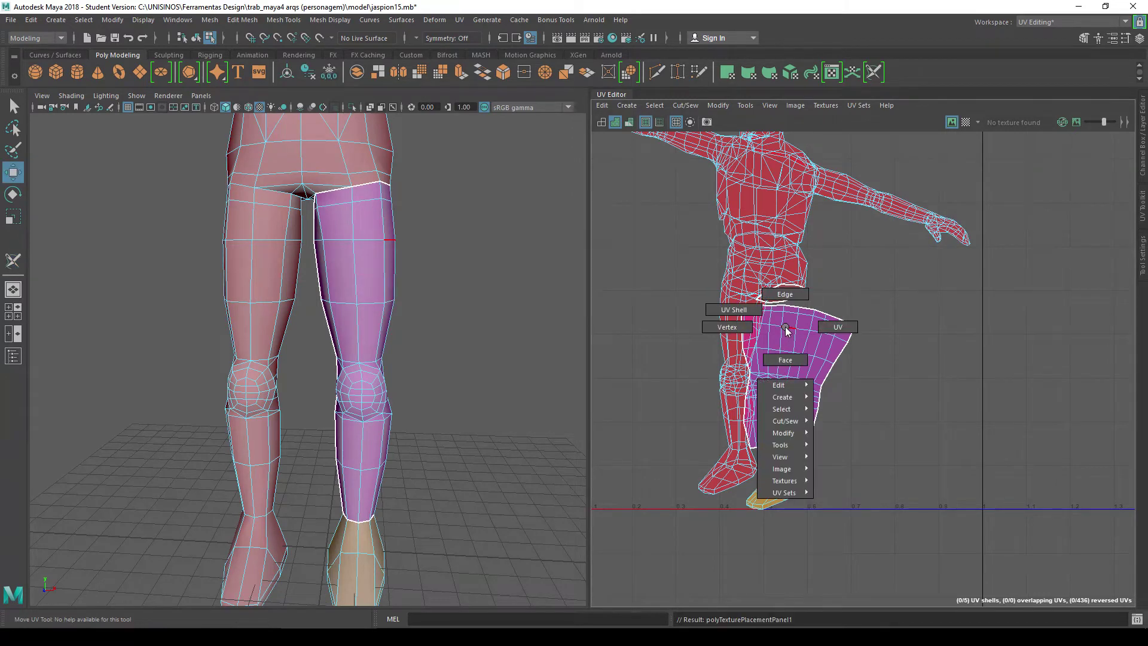
{"action": "left_click", "coordinate": [771, 353]}
{"action": "left_click_drag", "start_coordinate": [819, 383], "coordinate": [1069, 354]}
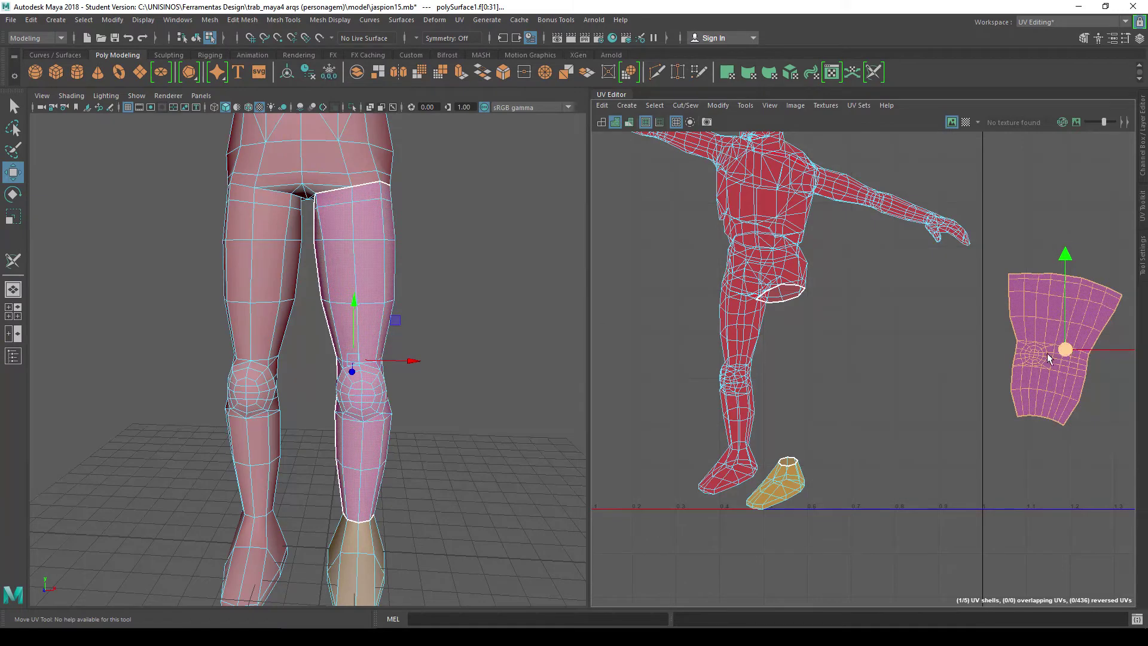
{"action": "mouse_move", "coordinate": [424, 371]}
{"action": "left_mouse_down", "text": "alt"}
{"action": "mouse_move", "coordinate": [463, 350]}
{"action": "mouse_move", "coordinate": [467, 286]}
{"action": "left_mouse_up", "text": "alt"}
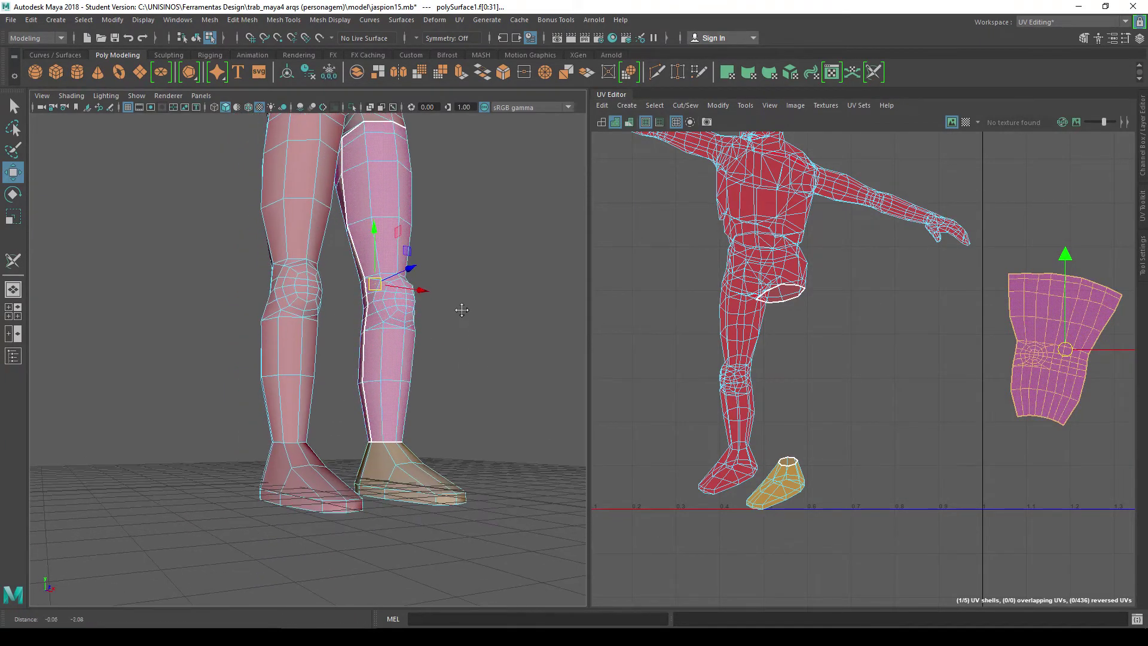
{"action": "left_click", "coordinate": [459, 19]}
{"action": "left_click", "coordinate": [502, 285]}
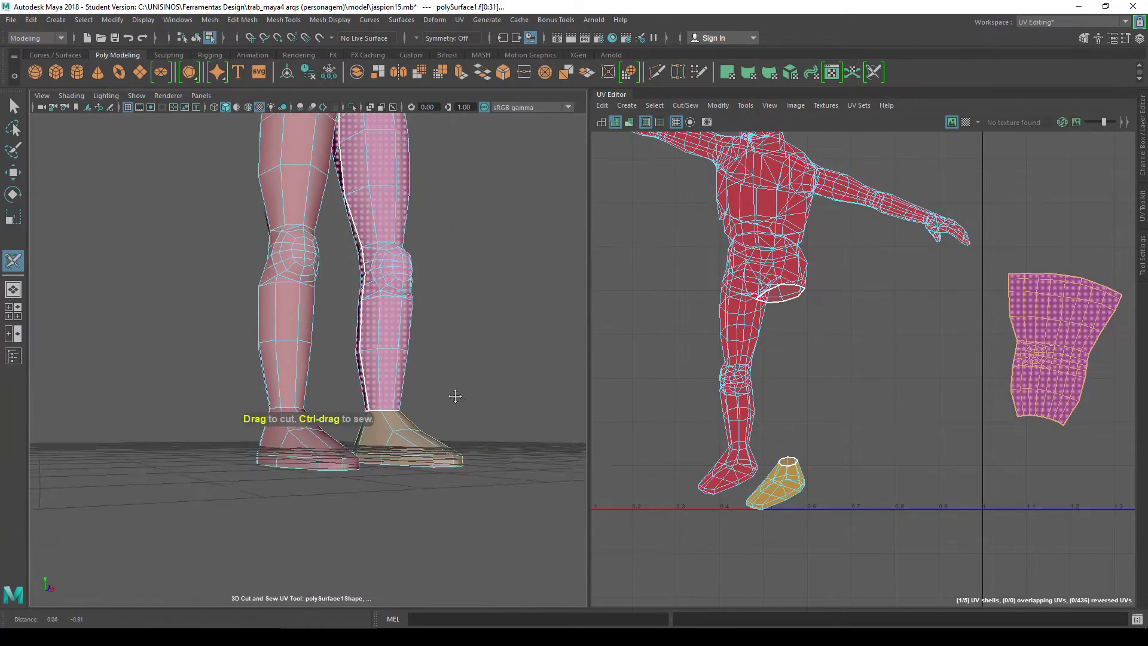
Cut seams along the foot's top edge loop and around the sole.
{"action": "left_click_drag", "start_coordinate": [451, 456], "coordinate": [488, 359], "text": "alt"}
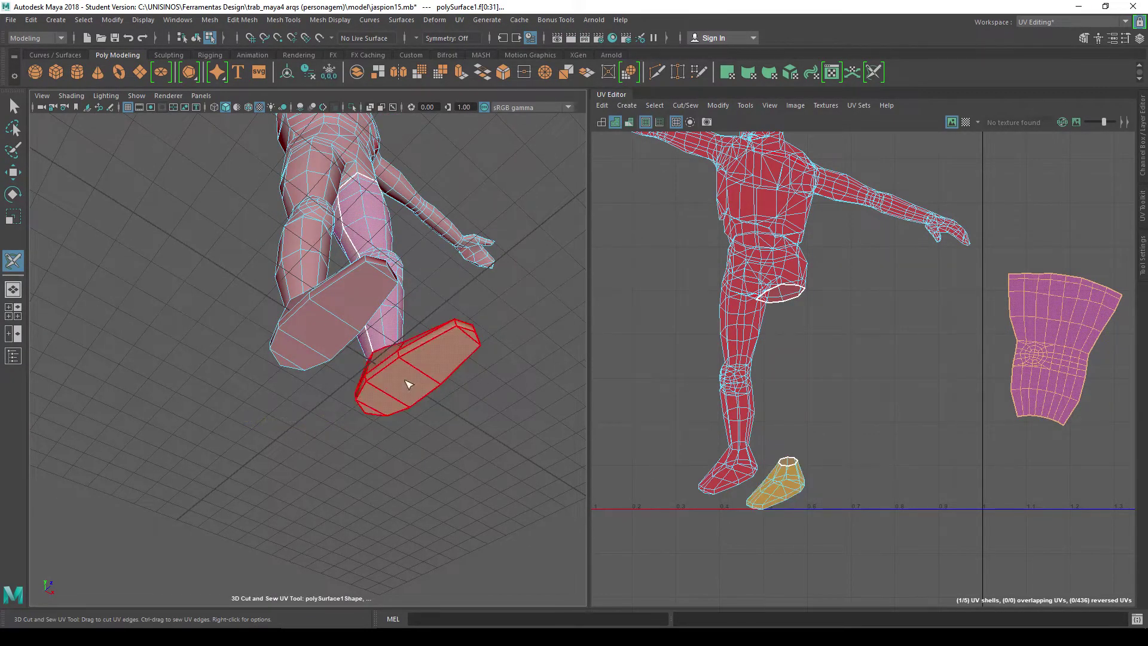
{"action": "scroll", "coordinate": [445, 384], "scroll_direction": "up", "scroll_amount": 2}
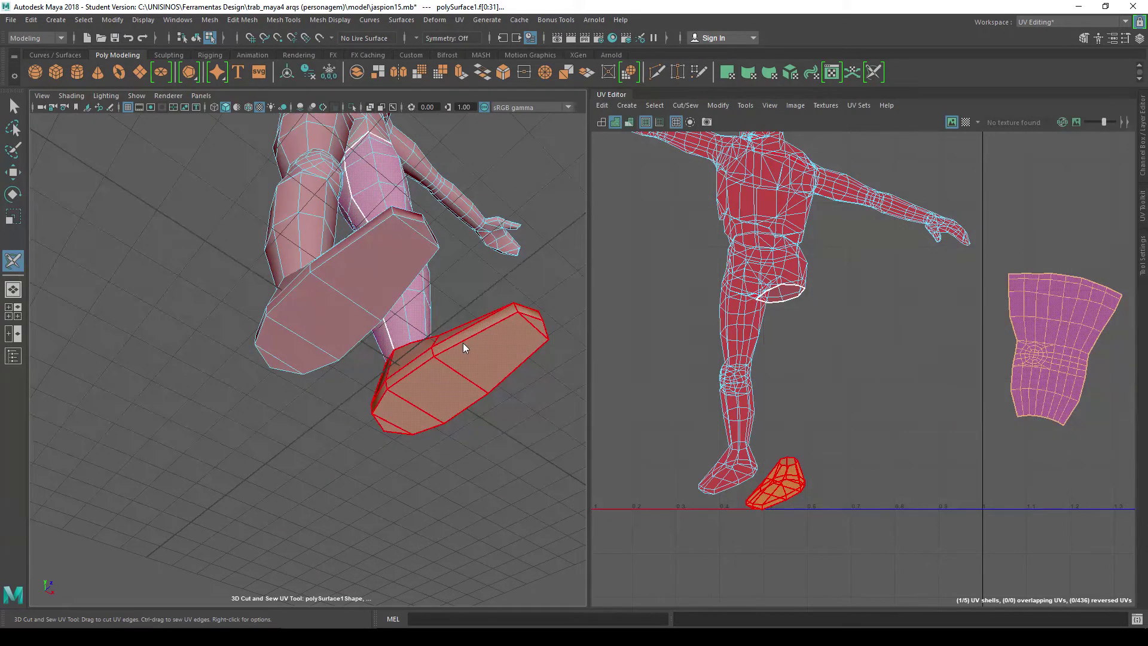
{"action": "right_click_drag", "start_coordinate": [462, 344], "coordinate": [455, 281]}
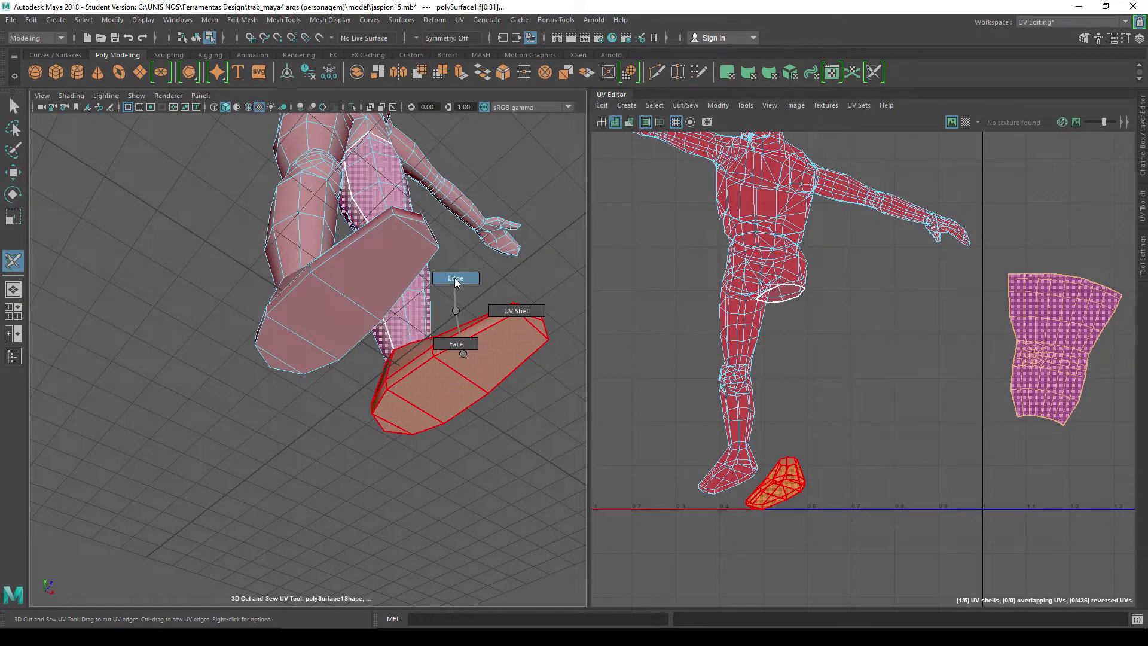
{"action": "double_click", "coordinate": [420, 375]}
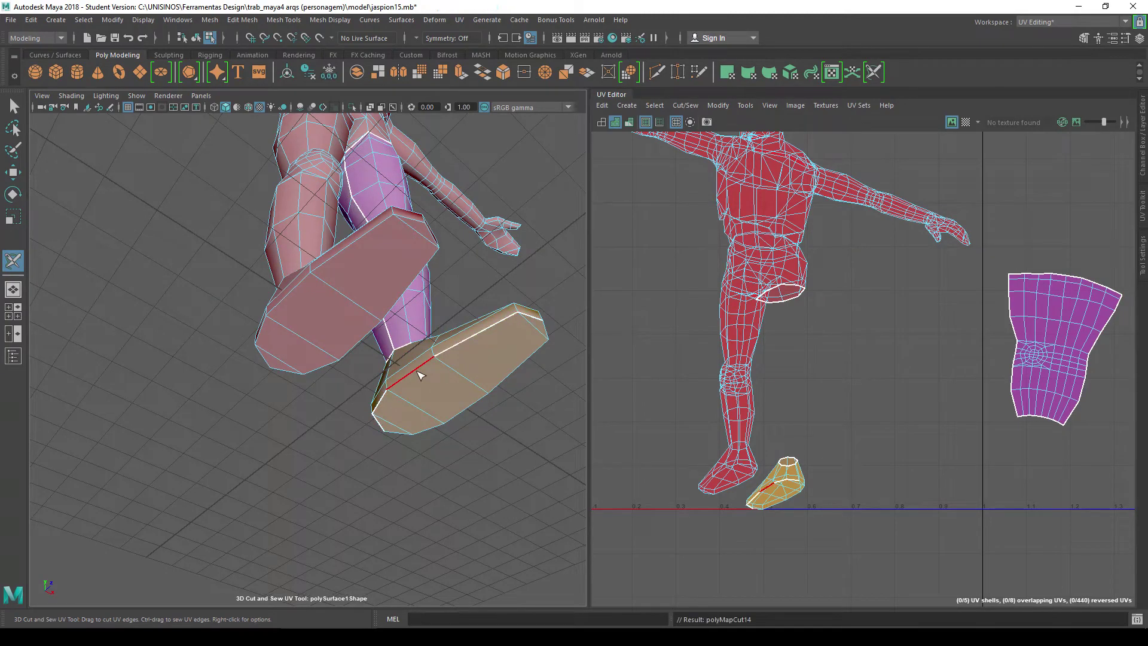
{"action": "mouse_move", "coordinate": [517, 451]}
{"action": "left_mouse_down", "text": "alt"}
{"action": "mouse_move", "coordinate": [372, 455]}
{"action": "mouse_move", "coordinate": [404, 464]}
{"action": "left_mouse_up", "text": "alt"}
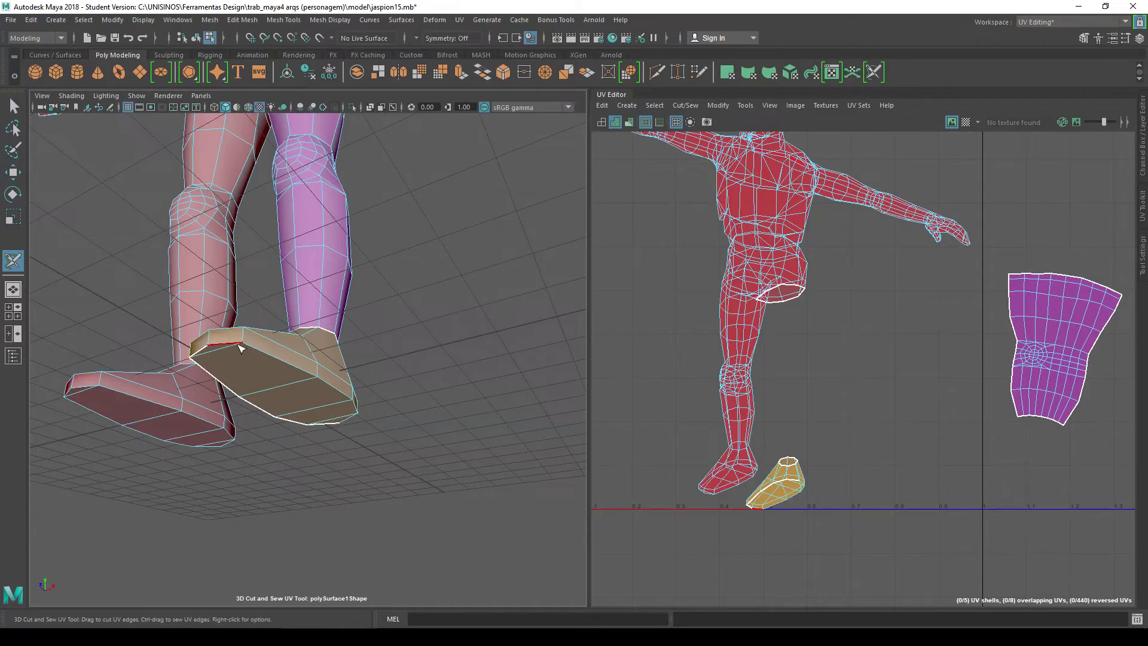
{"action": "left_click", "coordinate": [278, 359]}
Cut a seam down the front of the foot and select the foot UV shell.
{"action": "mouse_move", "coordinate": [410, 422]}
{"action": "left_mouse_down", "text": "alt"}
{"action": "mouse_move", "coordinate": [509, 405]}
{"action": "mouse_move", "coordinate": [375, 400]}
{"action": "mouse_move", "coordinate": [418, 431]}
{"action": "left_mouse_up", "text": "alt"}
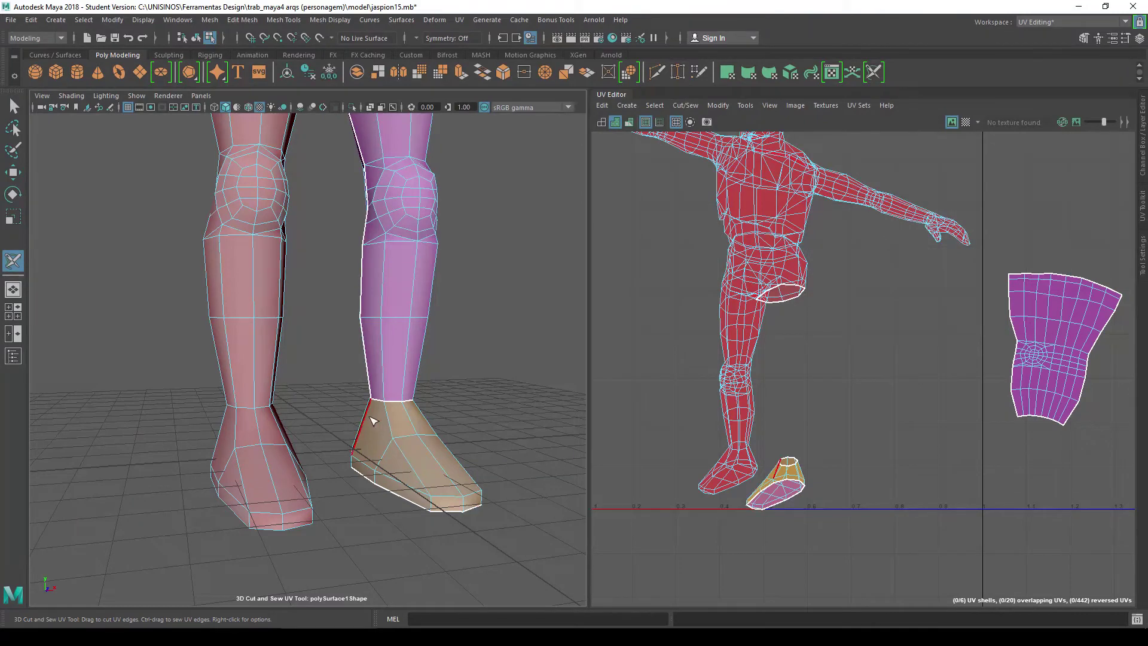
{"action": "left_click_drag", "start_coordinate": [379, 406], "coordinate": [263, 400], "text": "alt"}
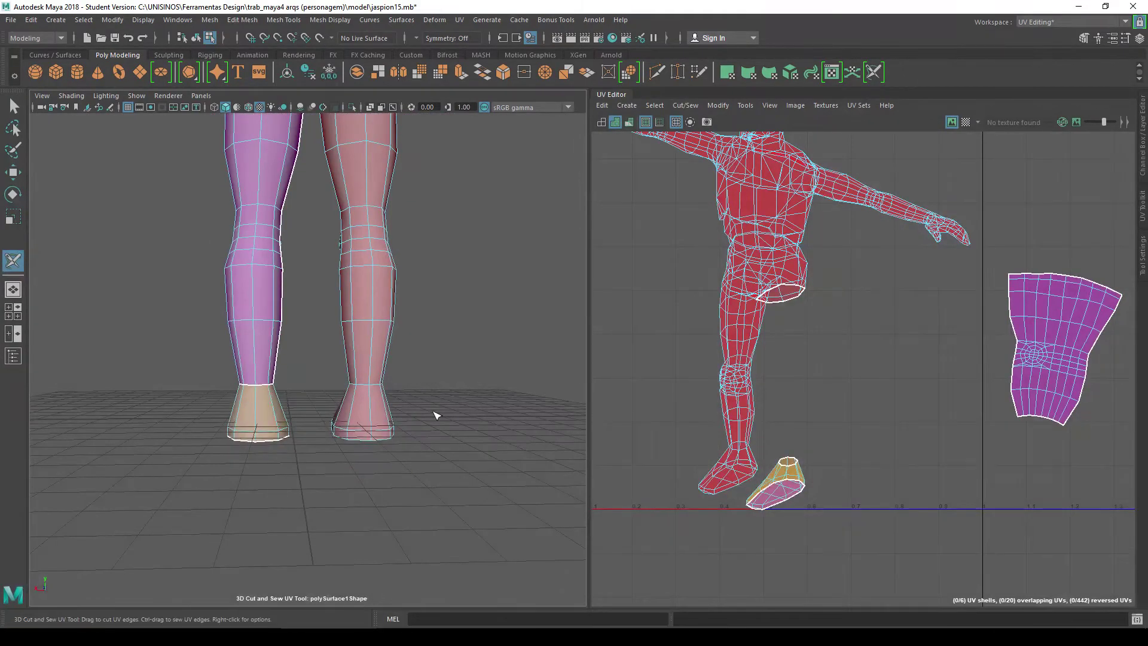
{"action": "middle_click_drag", "start_coordinate": [302, 379], "coordinate": [404, 341], "text": "alt"}
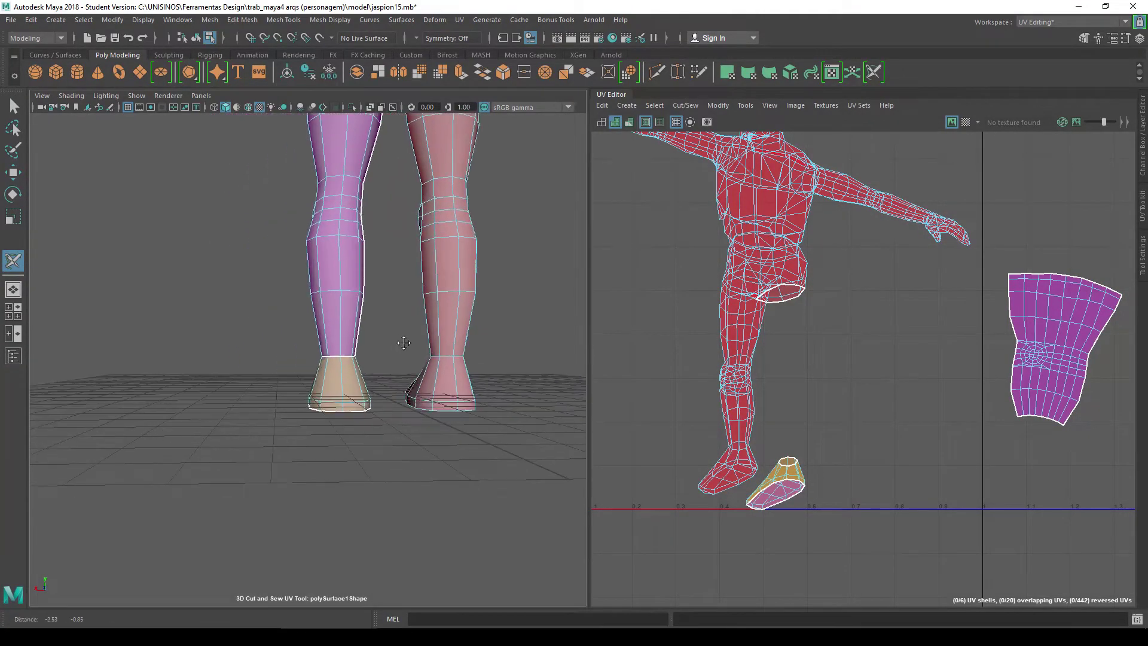
{"action": "scroll", "coordinate": [415, 354], "scroll_direction": "up", "scroll_amount": 2}
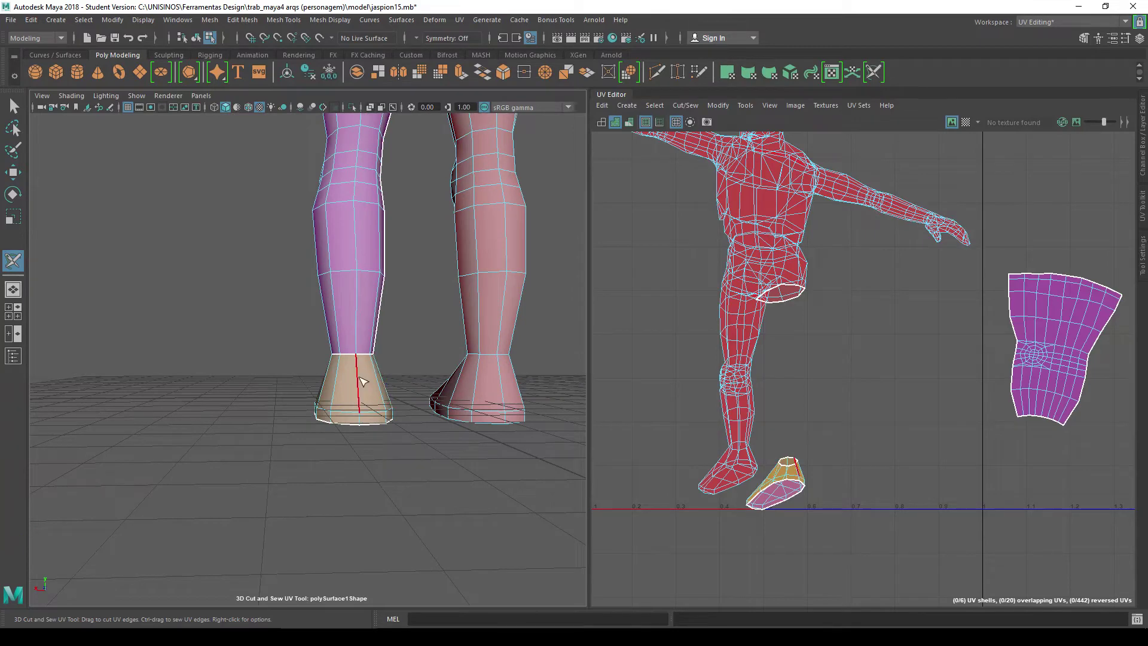
{"action": "left_click", "coordinate": [361, 420]}
{"action": "mouse_move", "coordinate": [480, 449]}
{"action": "left_mouse_down", "text": "alt"}
{"action": "mouse_move", "coordinate": [320, 461]}
{"action": "mouse_move", "coordinate": [200, 451]}
{"action": "mouse_move", "coordinate": [256, 456]}
{"action": "mouse_move", "coordinate": [242, 455]}
{"action": "left_mouse_up", "text": "alt"}
{"action": "scroll", "coordinate": [243, 454], "scroll_direction": "down", "scroll_amount": 3}
{"action": "mouse_move", "coordinate": [309, 405]}
{"action": "right_mouse_down"}
{"action": "mouse_move", "coordinate": [310, 363]}
{"action": "mouse_move", "coordinate": [361, 362]}
{"action": "right_mouse_up"}
{"action": "left_click", "coordinate": [326, 424]}
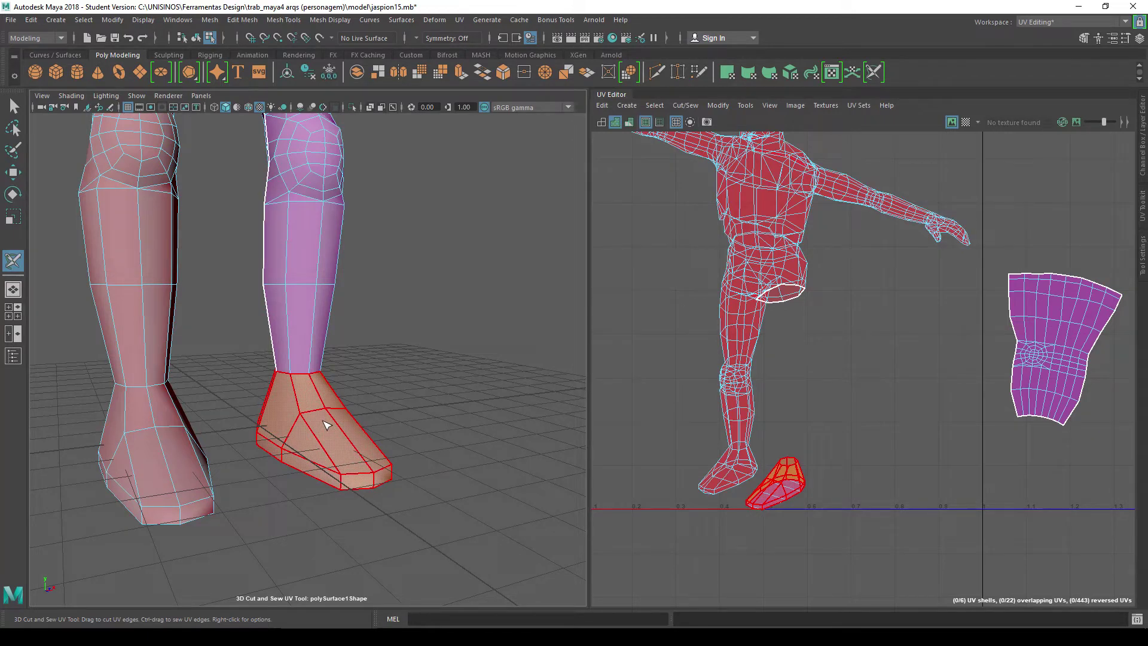
Unfold the foot UV shell with Ctrl+U, then select and unfold the sole shell.
{"action": "key", "text": "ctrl+u"}
{"action": "left_click", "coordinate": [658, 454]}
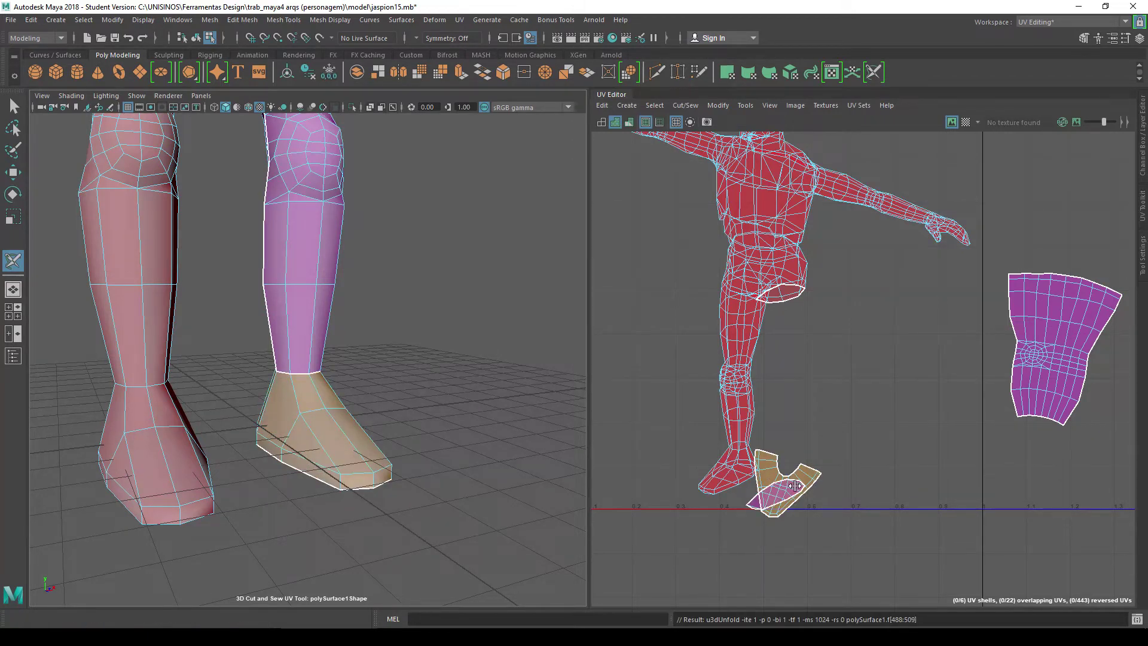
{"action": "left_click_drag", "start_coordinate": [334, 528], "coordinate": [341, 359], "text": "alt"}
{"action": "left_click", "coordinate": [347, 328]}
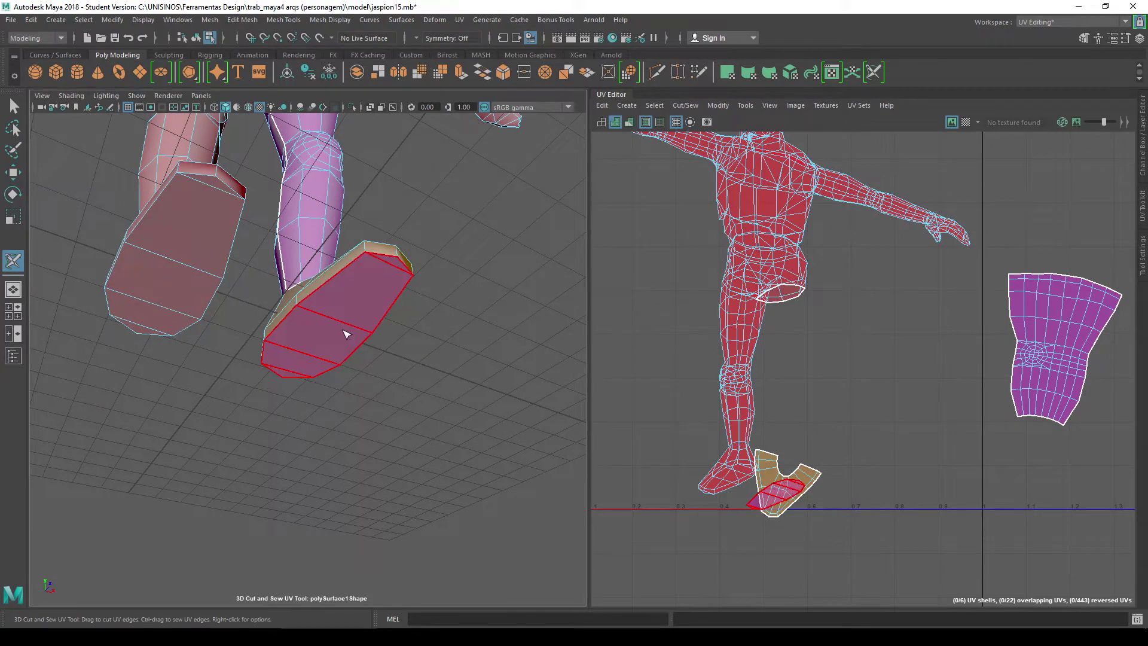
{"action": "left_click", "coordinate": [345, 333], "text": "ctrl+shift"}
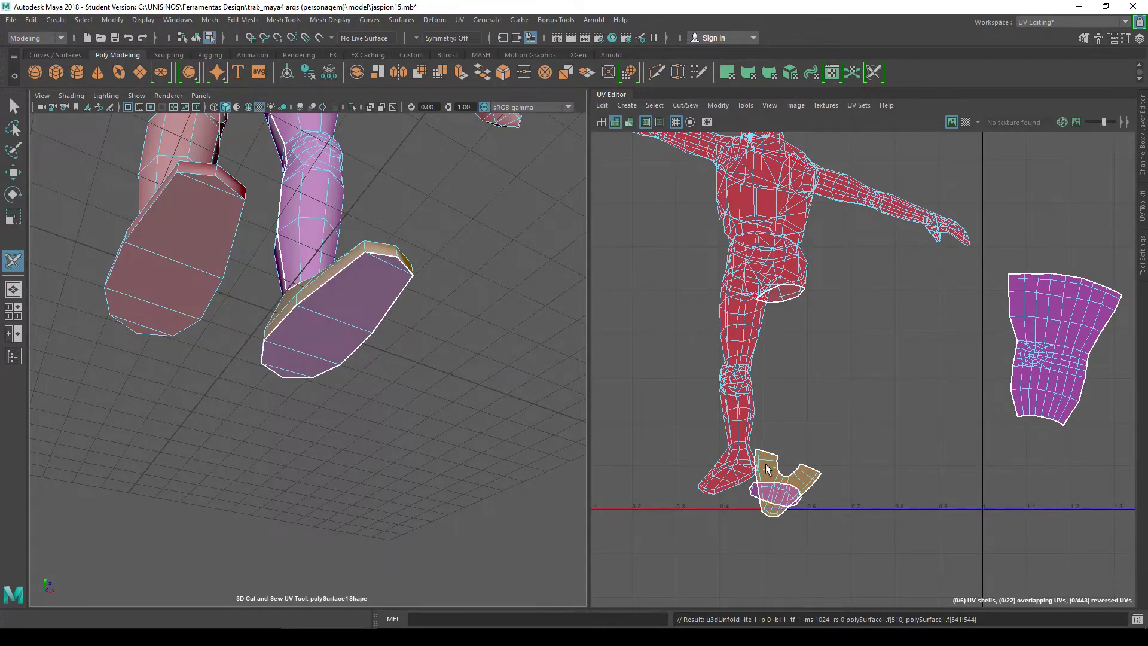
Move the foot and sole shells past the 1.0 U line beside the leg shell.
{"action": "scroll", "coordinate": [766, 464], "scroll_direction": "up", "scroll_amount": 1}
{"action": "middle_click_drag", "start_coordinate": [833, 405], "coordinate": [743, 389], "text": "alt"}
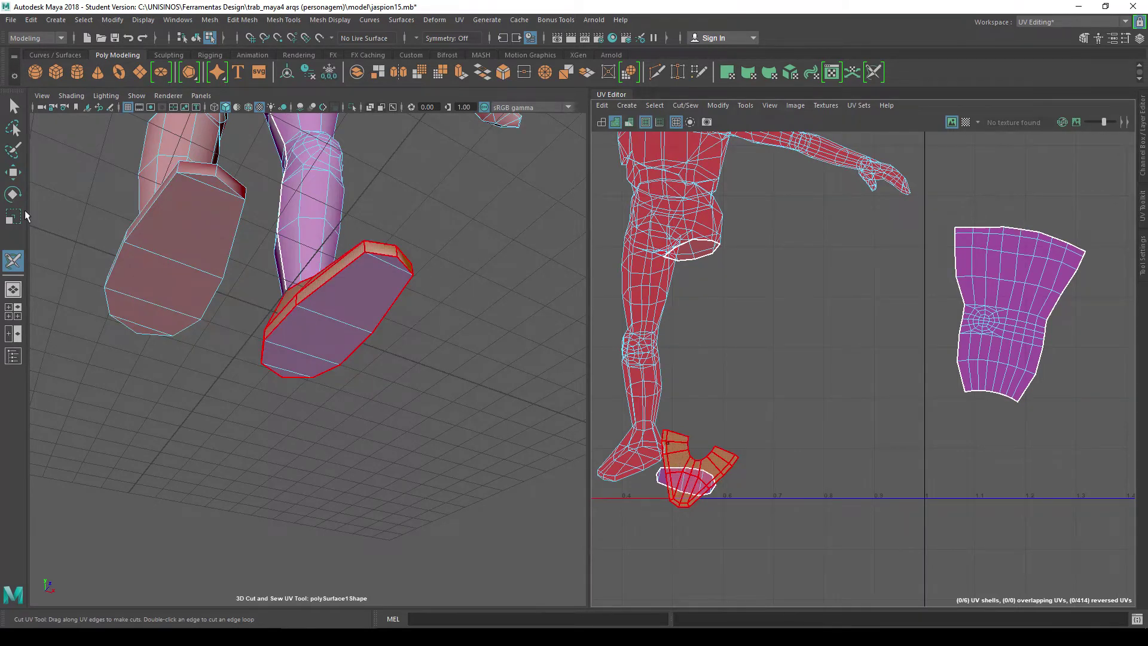
{"action": "left_click", "coordinate": [13, 172]}
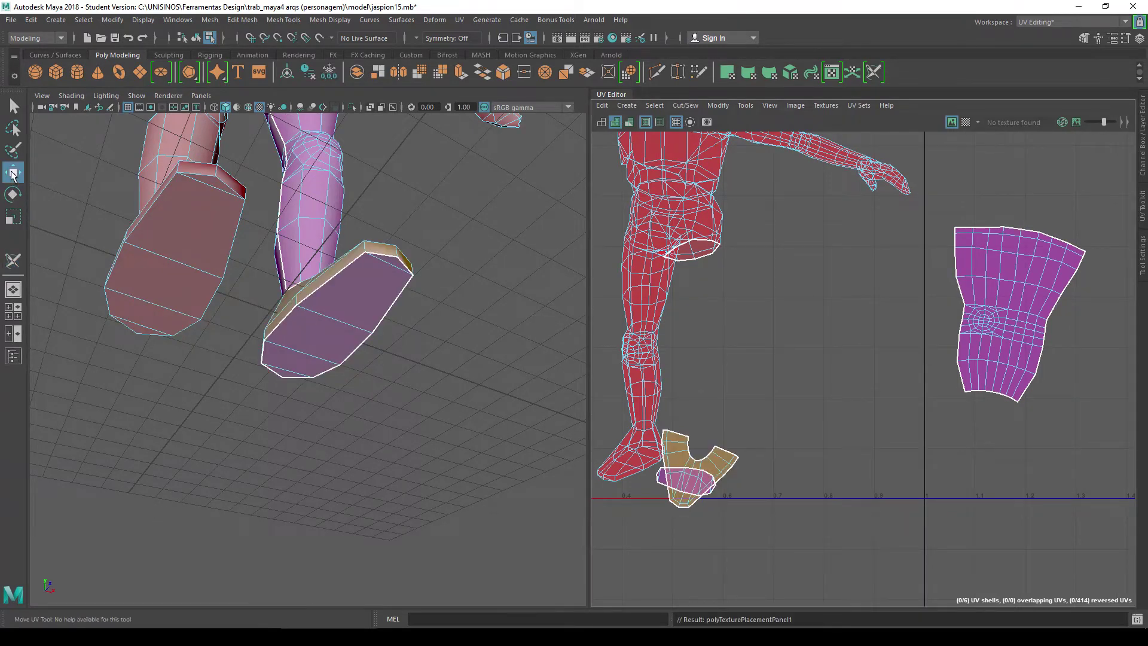
{"action": "left_click", "coordinate": [676, 449]}
{"action": "left_click_drag", "start_coordinate": [707, 472], "coordinate": [1020, 465]}
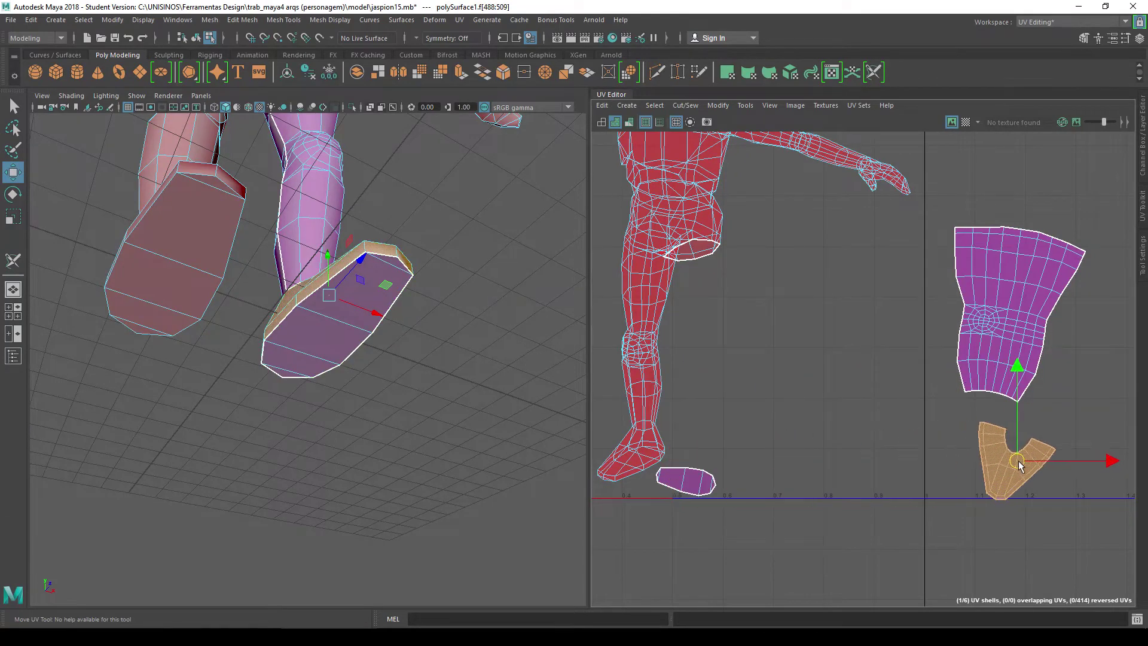
{"action": "left_click", "coordinate": [685, 484]}
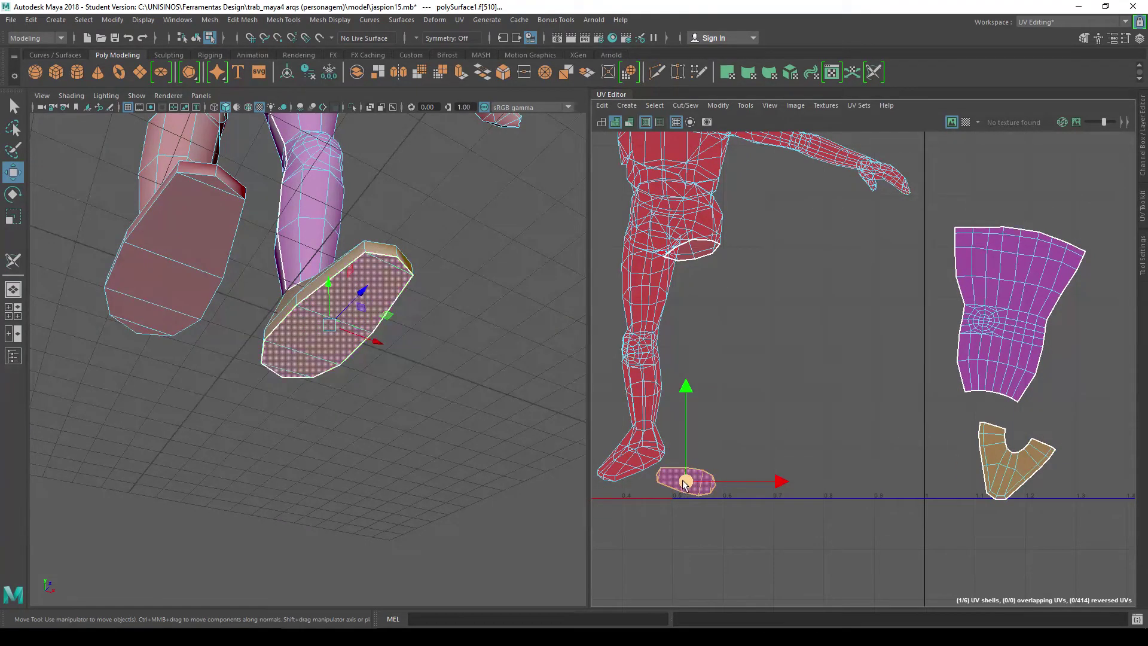
{"action": "left_click_drag", "start_coordinate": [685, 483], "coordinate": [1085, 526]}
Reposition the body UV shell in the layout and deselect it.
{"action": "scroll", "coordinate": [862, 475], "scroll_direction": "down", "scroll_amount": 2}
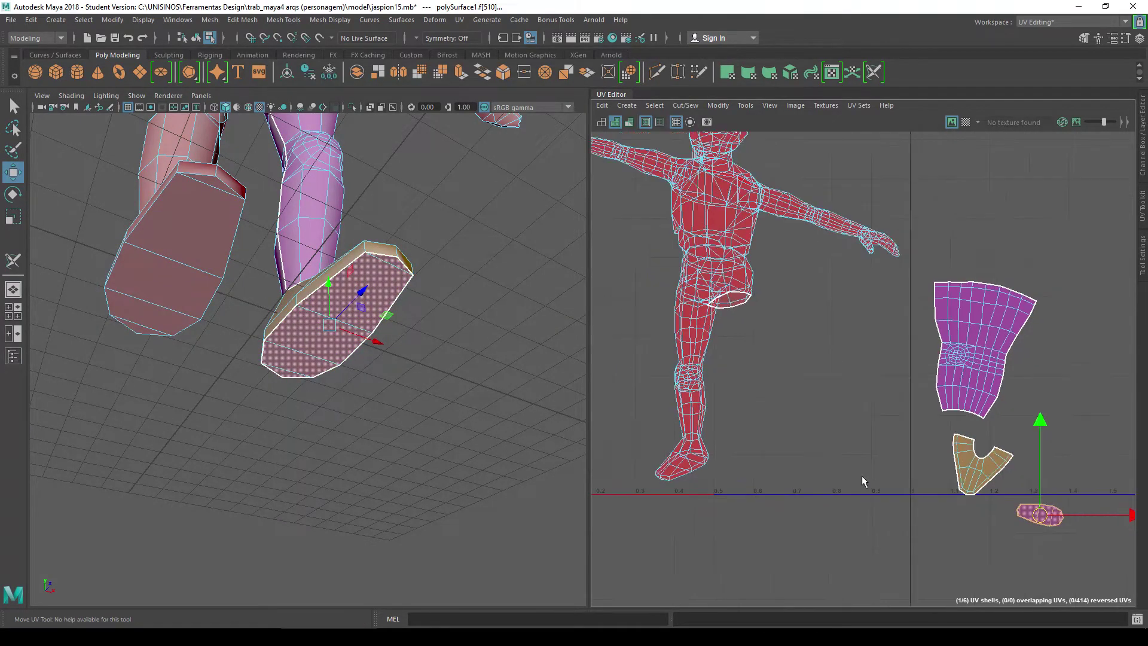
{"action": "left_click", "coordinate": [751, 298]}
{"action": "middle_click_drag", "start_coordinate": [751, 298], "coordinate": [841, 351], "text": "alt"}
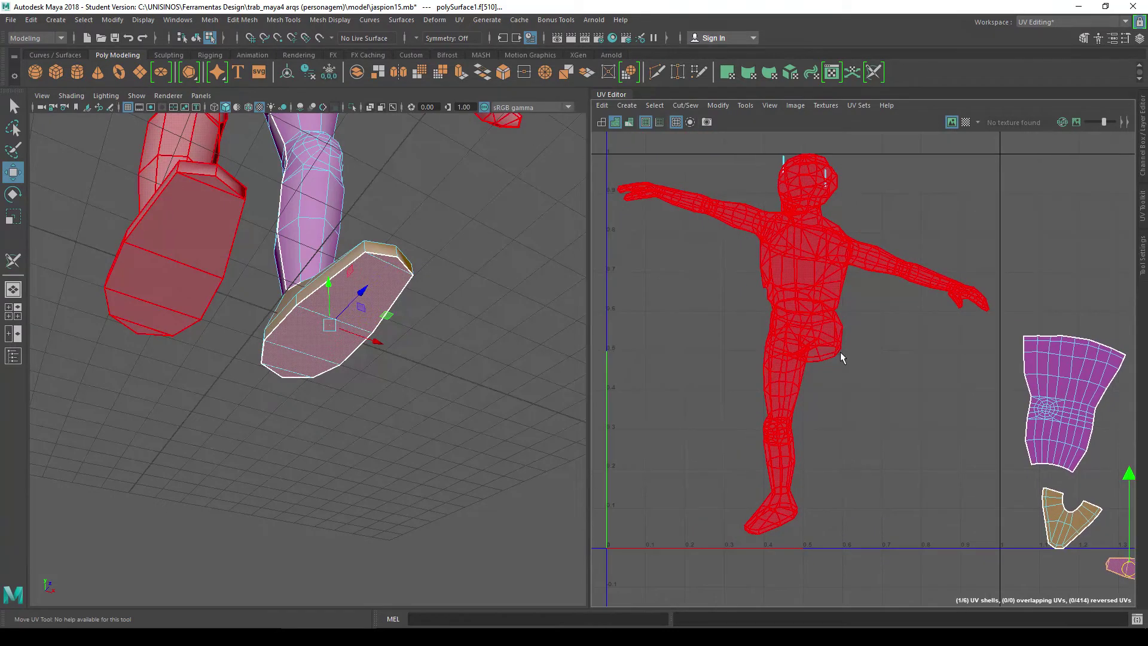
{"action": "left_click", "coordinate": [328, 277]}
Frame both legs, select the screen-left leg and switch to Face mode.
{"action": "left_click_drag", "start_coordinate": [436, 251], "coordinate": [325, 256], "text": "alt"}
{"action": "right_click_drag", "start_coordinate": [346, 245], "coordinate": [486, 336], "text": "alt"}
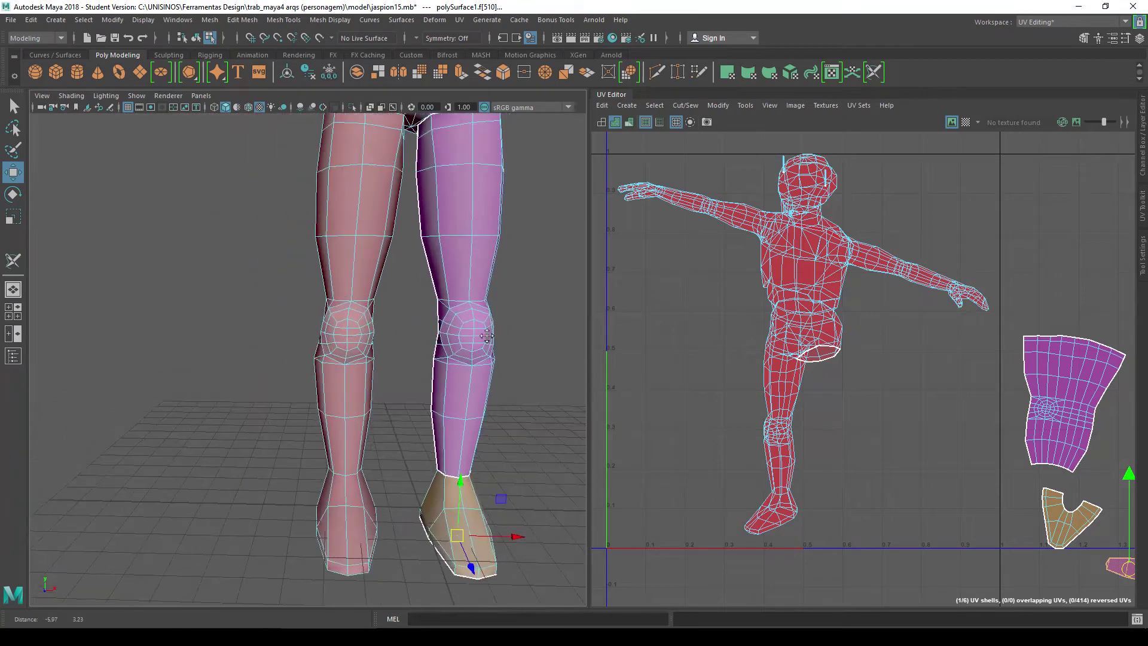
{"action": "mouse_move", "coordinate": [487, 335]}
{"action": "left_mouse_down", "text": "alt"}
{"action": "mouse_move", "coordinate": [405, 199]}
{"action": "mouse_move", "coordinate": [388, 199]}
{"action": "left_mouse_up", "text": "alt"}
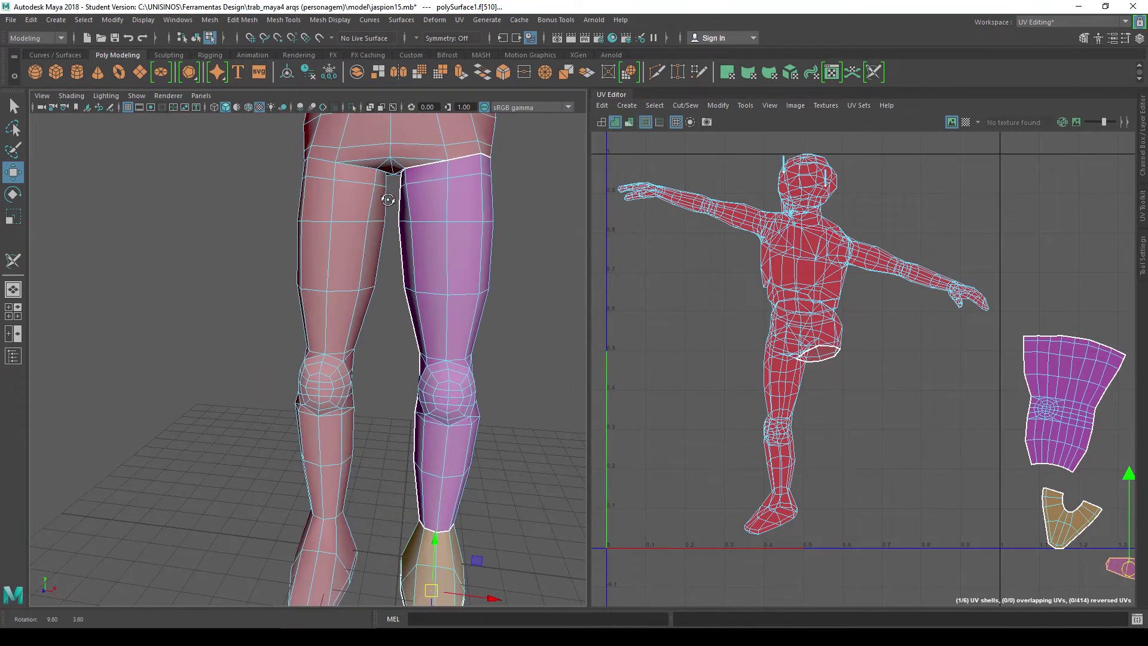
{"action": "scroll", "coordinate": [388, 279], "scroll_direction": "down", "scroll_amount": 3}
{"action": "left_click_drag", "start_coordinate": [409, 326], "coordinate": [426, 292], "text": "alt"}
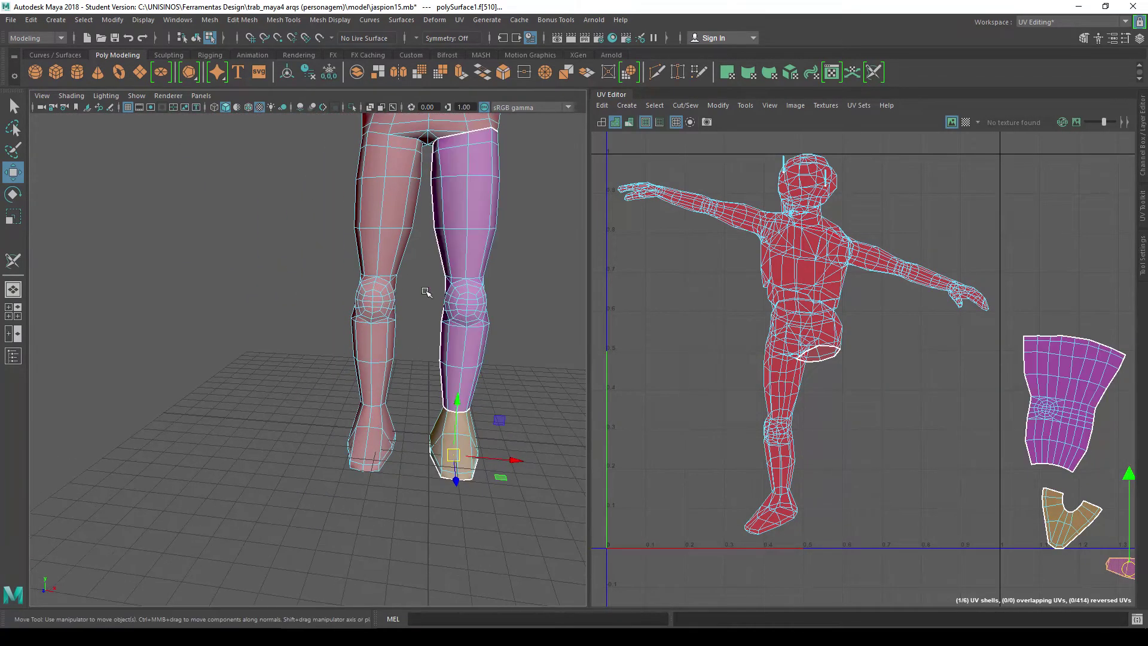
{"action": "left_click", "coordinate": [383, 334]}
{"action": "right_click", "coordinate": [385, 262]}
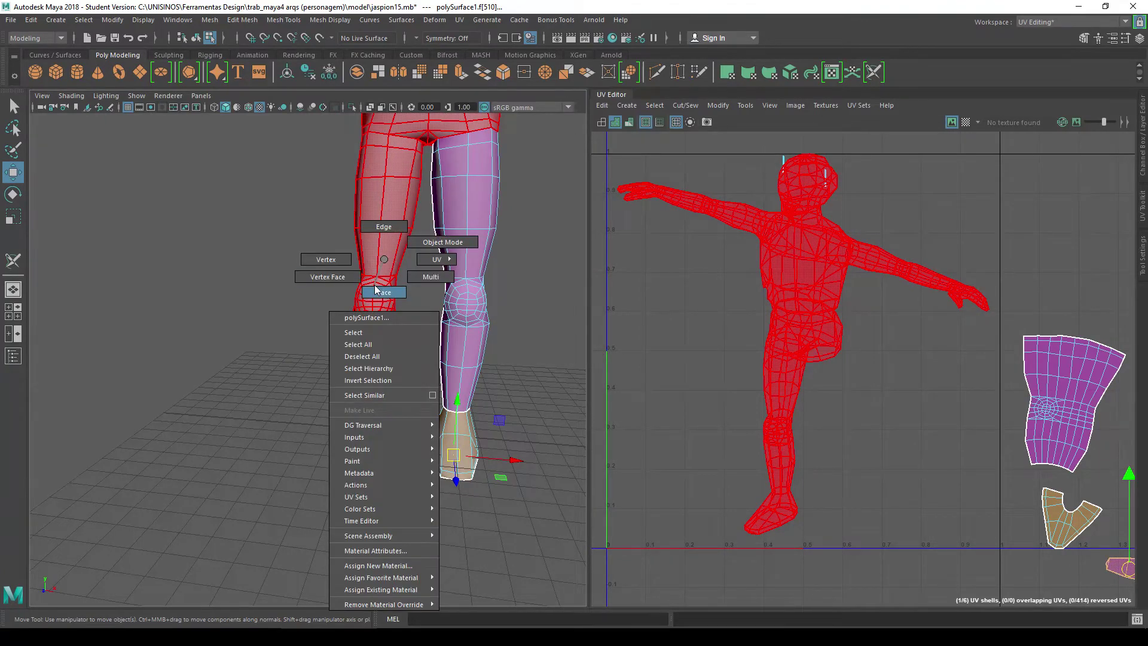
{"action": "right_click_drag", "start_coordinate": [384, 259], "coordinate": [381, 290]}
In a maximized front view, box-select the screen-left leg's faces and delete them.
{"action": "left_click", "coordinate": [272, 204]}
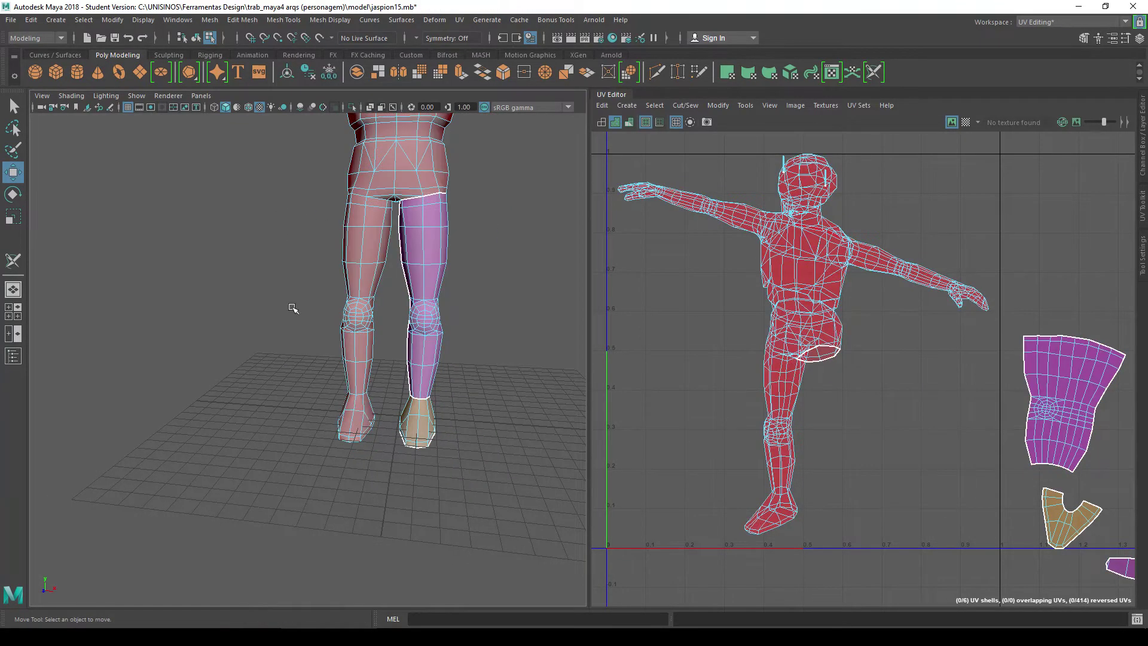
{"action": "key", "text": "space"}
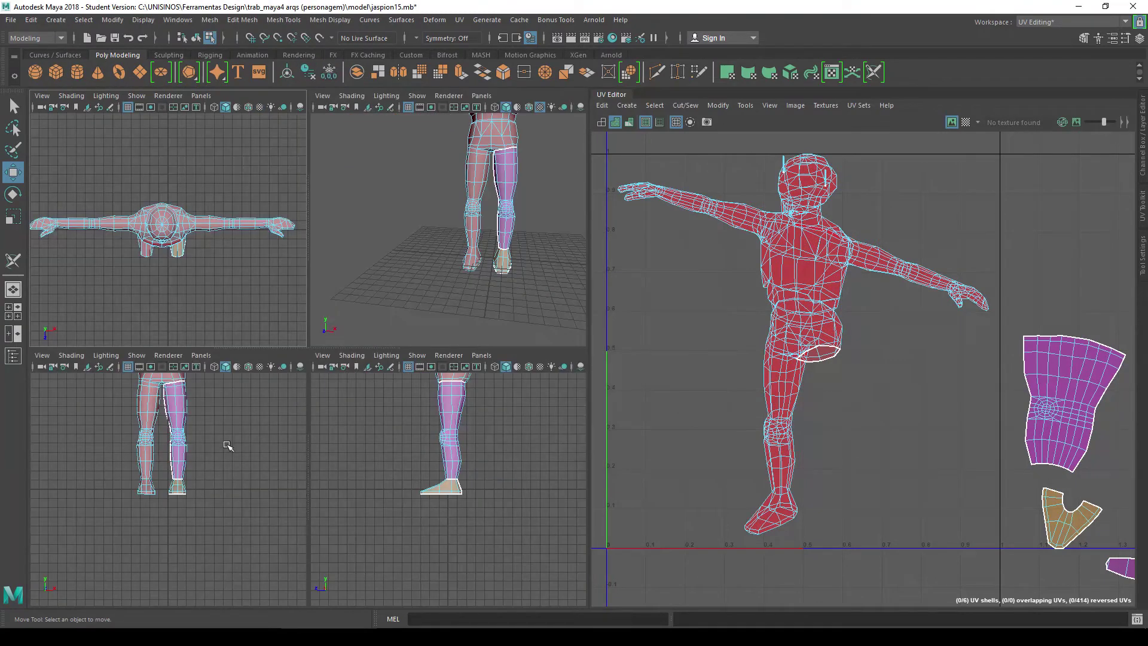
{"action": "key", "text": "space"}
{"action": "middle_click_drag", "start_coordinate": [302, 406], "coordinate": [417, 384], "text": "alt"}
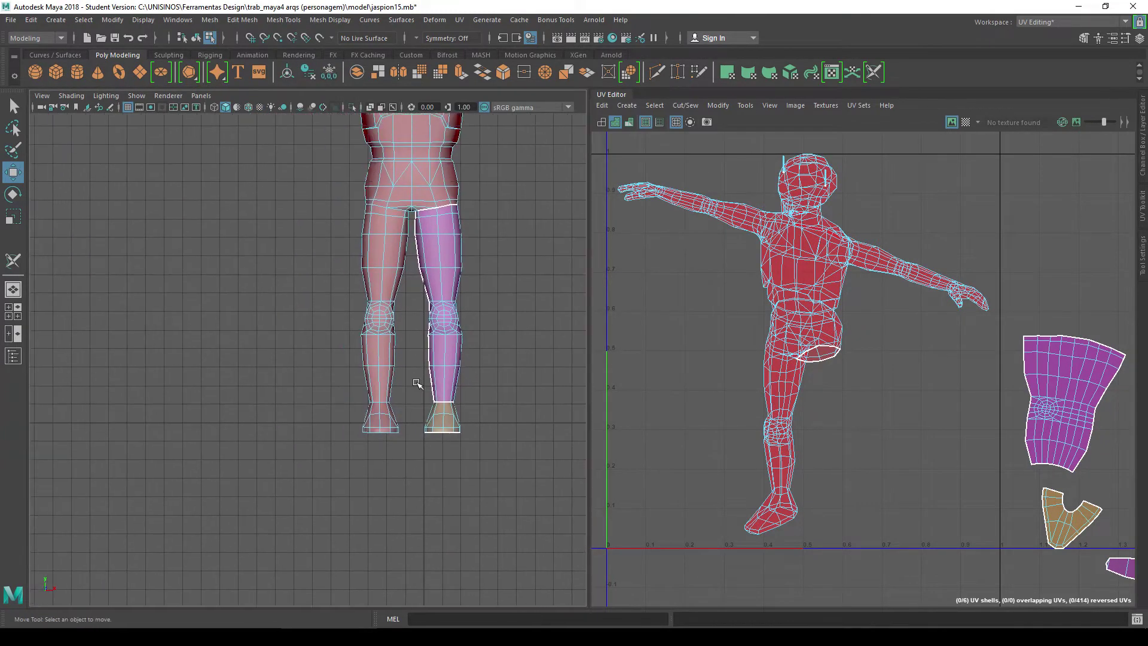
{"action": "left_click_drag", "start_coordinate": [412, 461], "coordinate": [308, 220]}
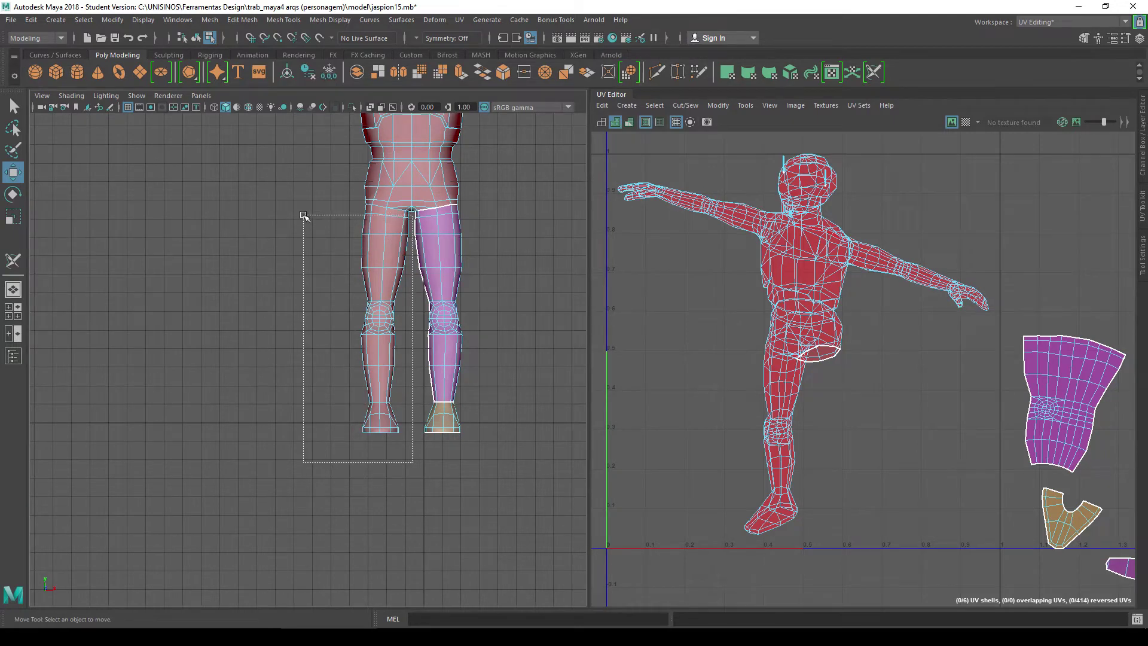
{"action": "left_click_drag", "start_coordinate": [309, 219], "coordinate": [299, 214]}
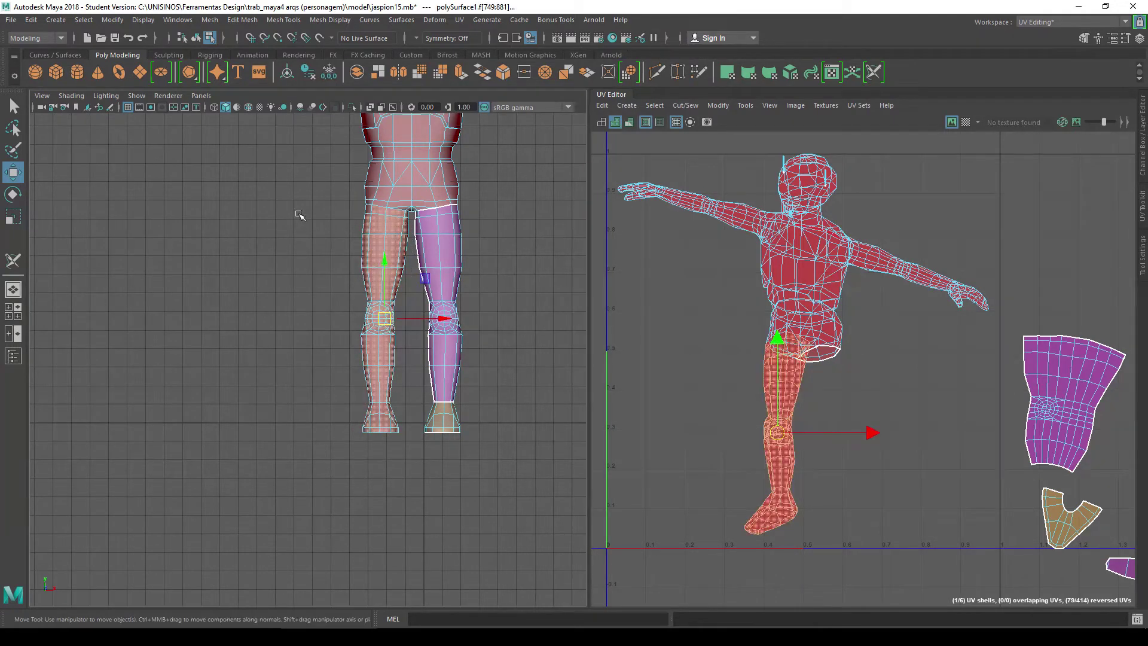
{"action": "key", "text": "Delete"}
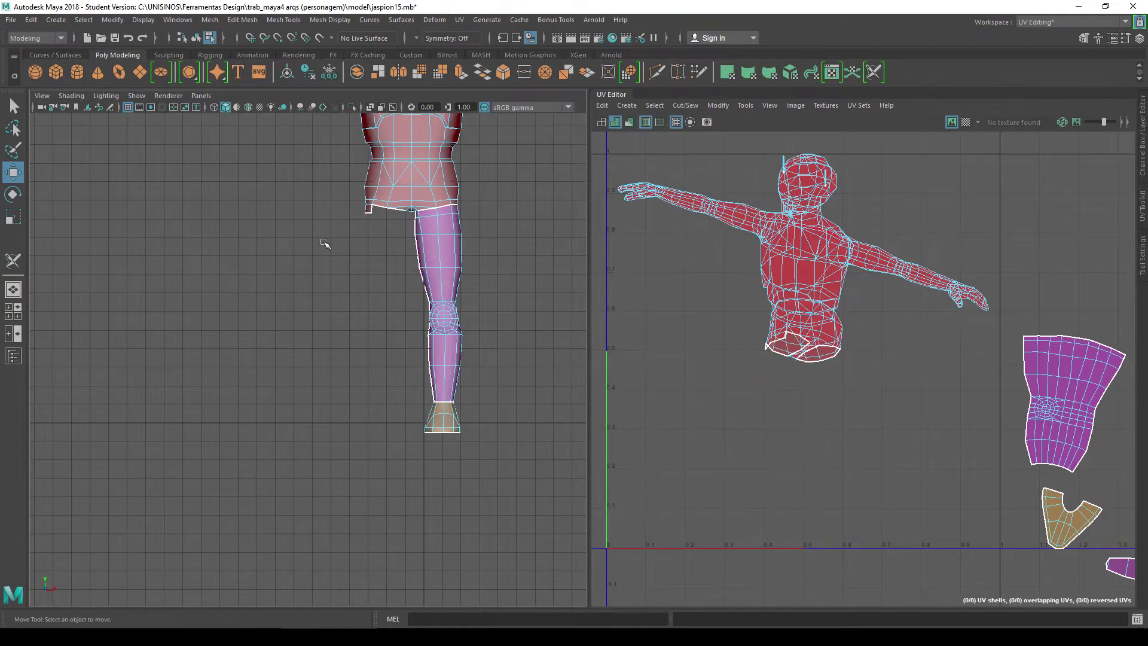
Check the waist vertices and remaining leg faces back in the perspective view.
{"action": "left_click", "coordinate": [363, 214]}
{"action": "left_click", "coordinate": [370, 212]}
{"action": "left_click", "coordinate": [365, 319]}
{"action": "key", "text": "space"}
{"action": "key", "text": "space"}
{"action": "left_click", "coordinate": [427, 277]}
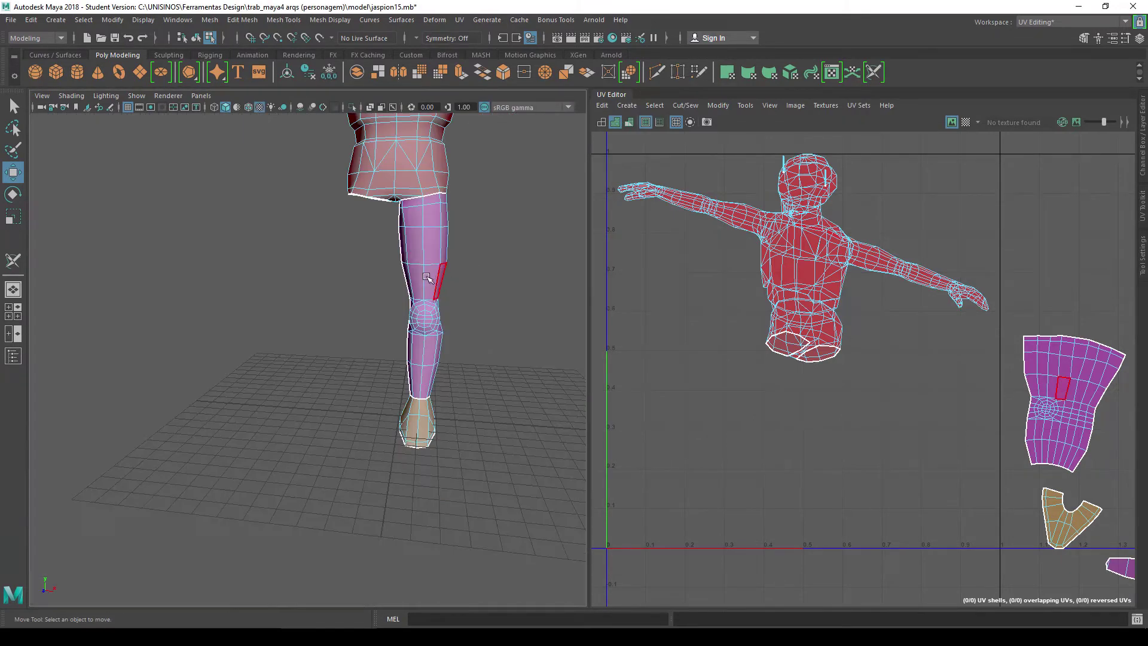
{"action": "scroll", "coordinate": [423, 275], "scroll_direction": "up", "scroll_amount": 2}
{"action": "left_click", "coordinate": [435, 273]}
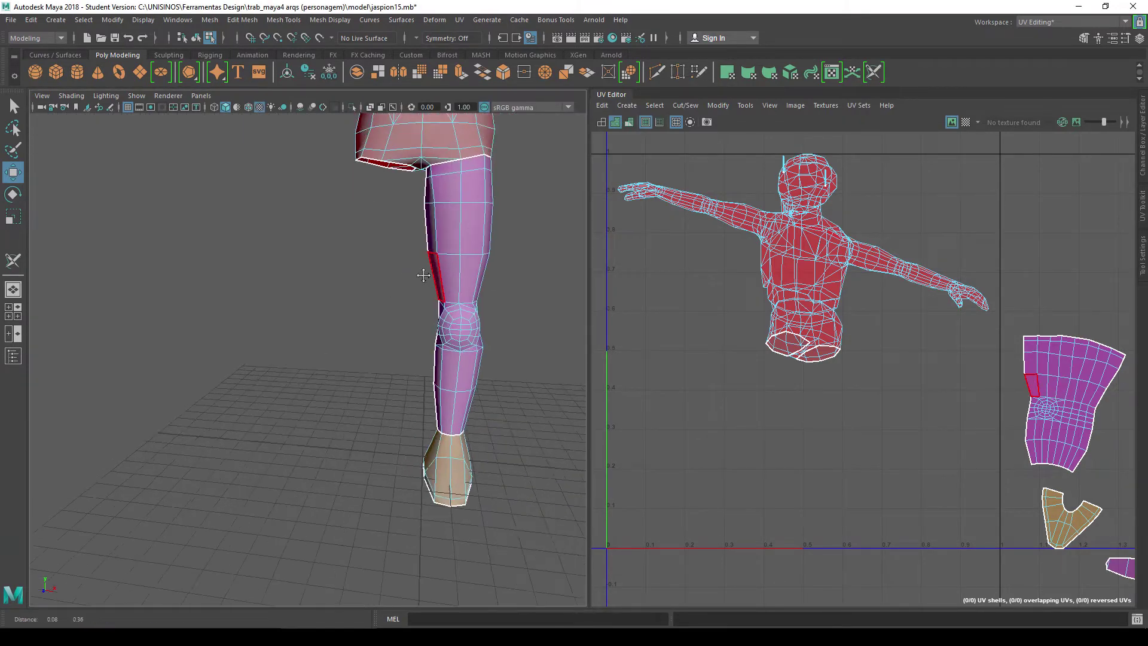
{"action": "left_click_drag", "start_coordinate": [423, 275], "coordinate": [483, 253], "text": "alt"}
{"action": "left_click", "coordinate": [353, 265]}
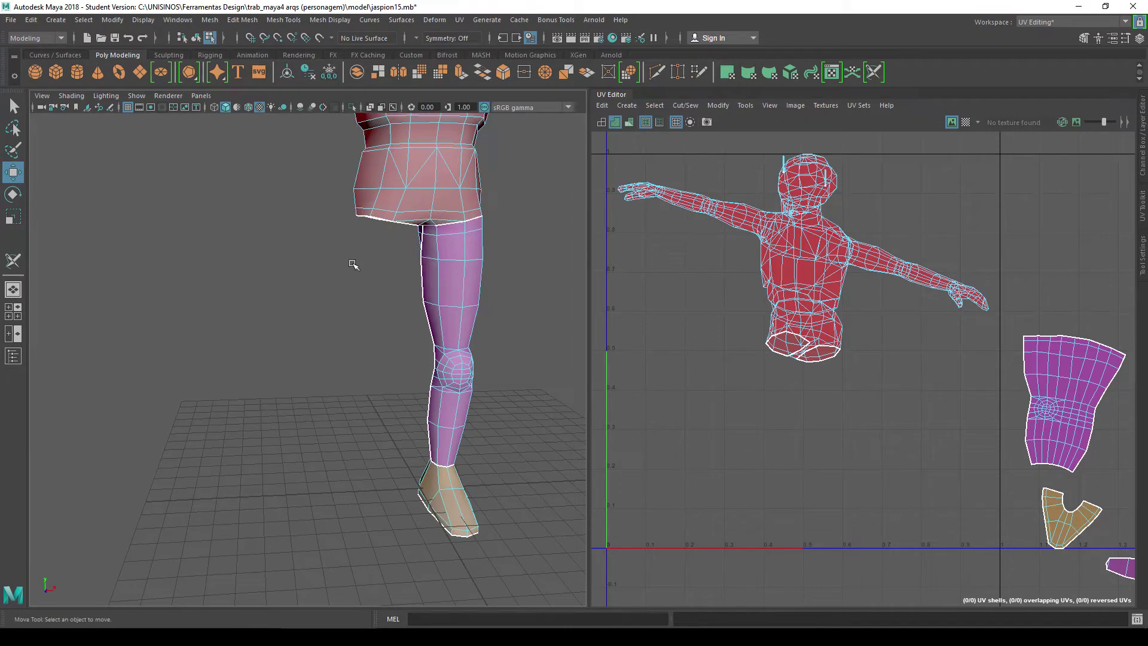
Orbit and zoom the perspective view to frame the torso and arm.
{"action": "left_click_drag", "start_coordinate": [431, 286], "coordinate": [413, 263], "text": "alt"}
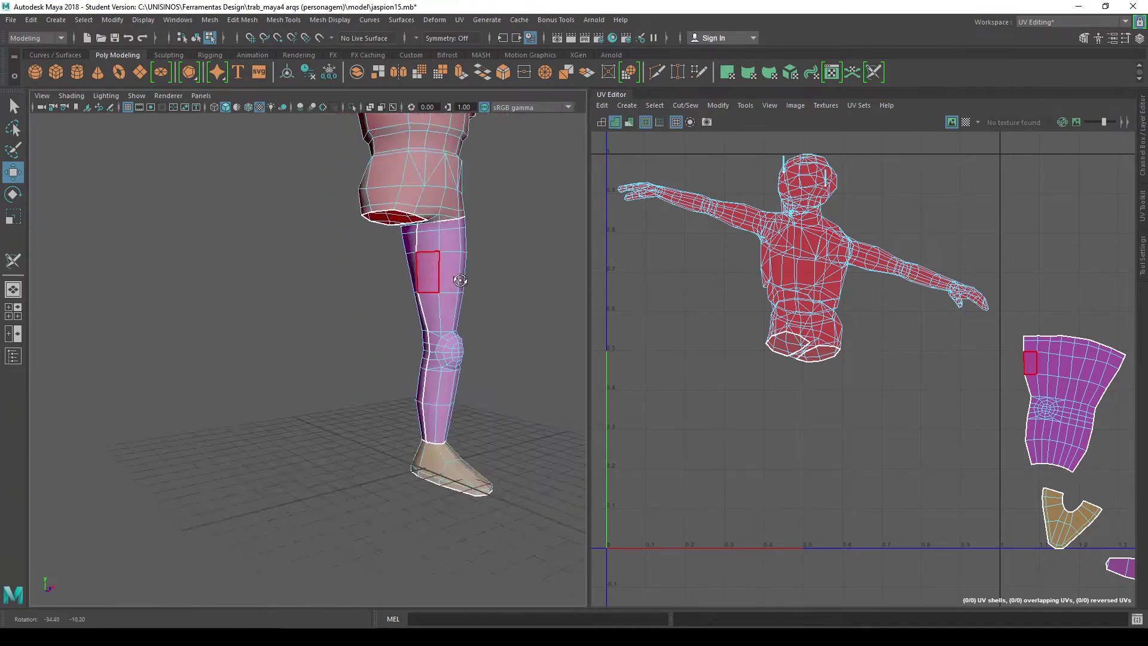
{"action": "right_click_drag", "start_coordinate": [413, 263], "coordinate": [359, 263], "text": "alt"}
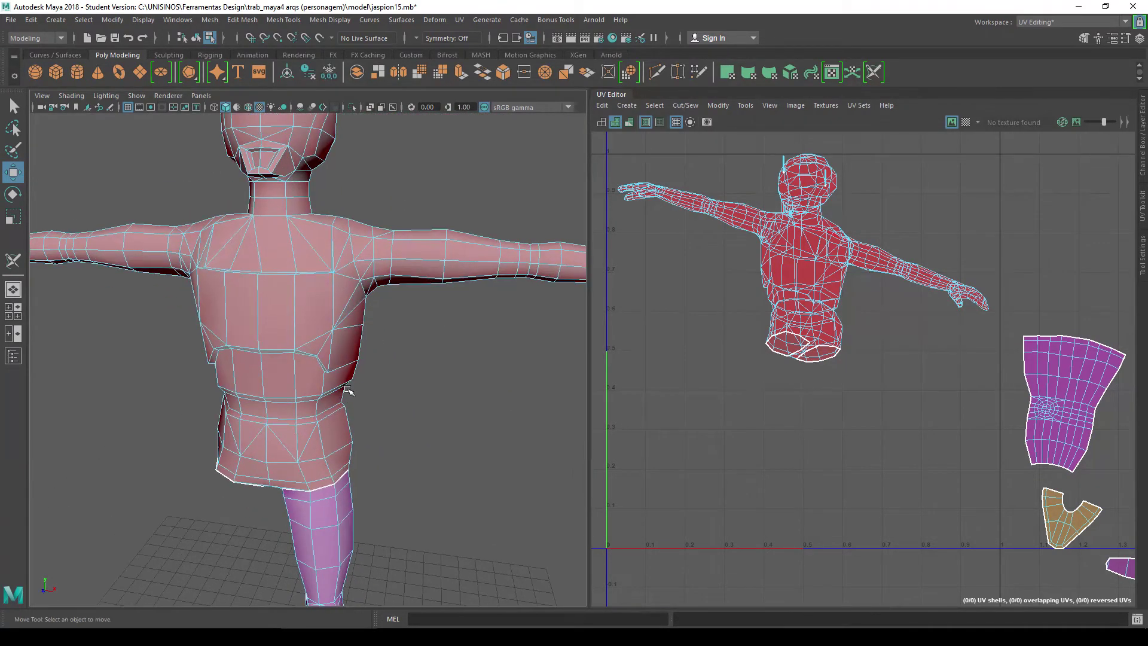
{"action": "left_click_drag", "start_coordinate": [358, 263], "coordinate": [333, 358], "text": "alt"}
{"action": "mouse_move", "coordinate": [333, 359]}
{"action": "middle_mouse_down", "text": "alt"}
{"action": "mouse_move", "coordinate": [268, 361]}
{"action": "mouse_move", "coordinate": [397, 345]}
{"action": "middle_mouse_up", "text": "alt"}
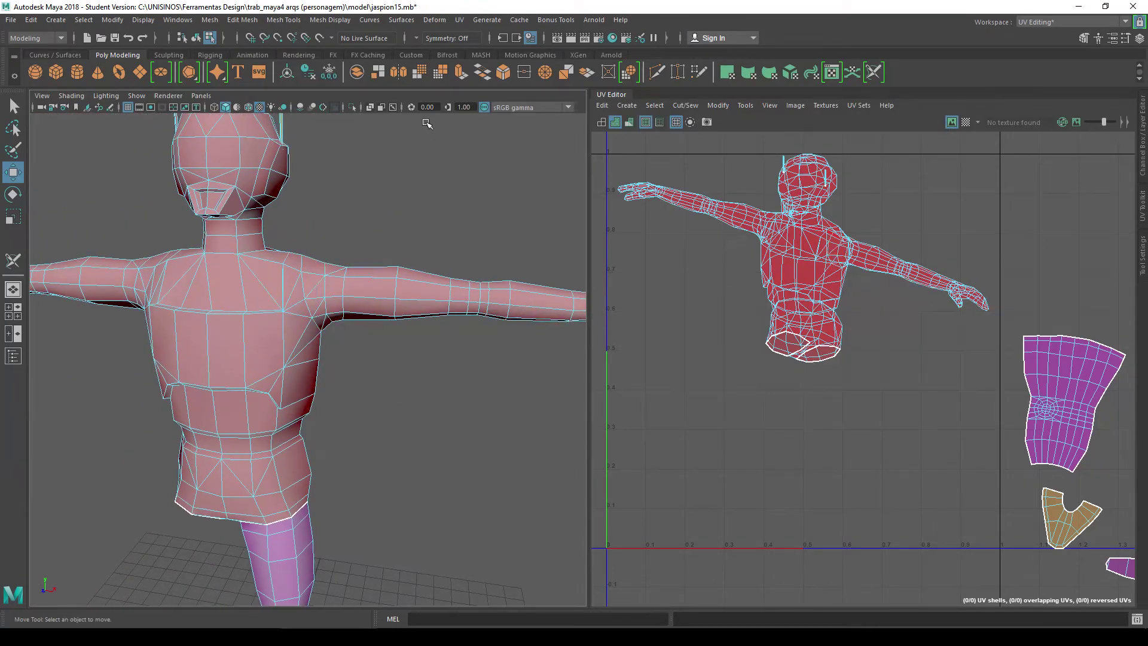
Activate the 3D Cut and Sew UV Tool and cut a seam along the front shoulder edge.
{"action": "left_click", "coordinate": [461, 21]}
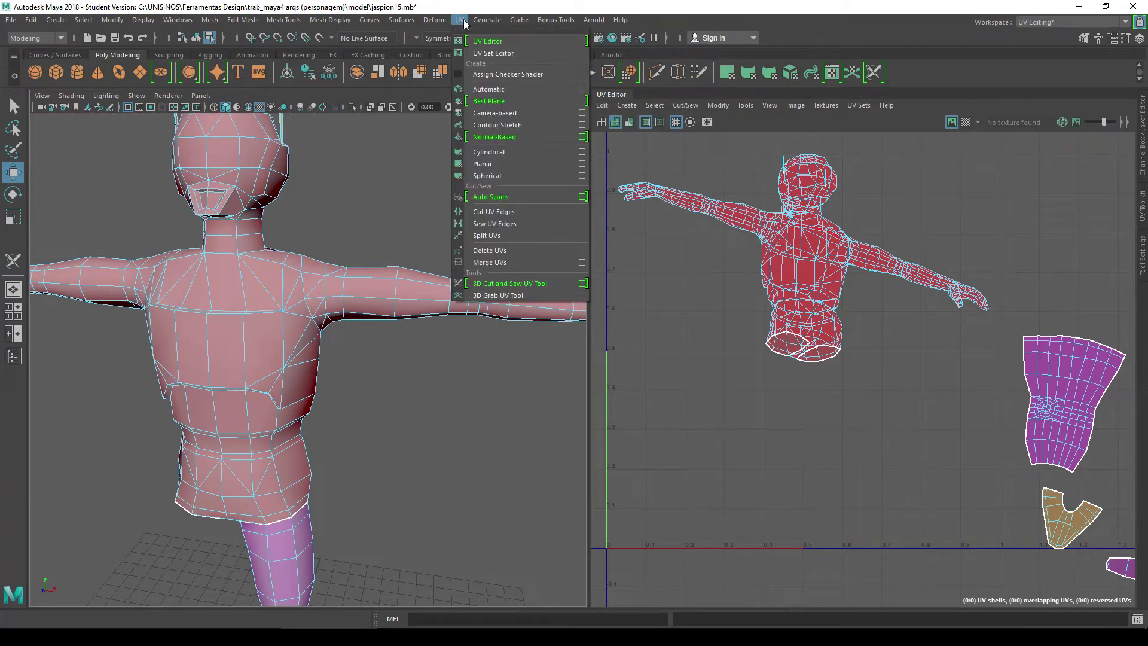
{"action": "left_click", "coordinate": [503, 284]}
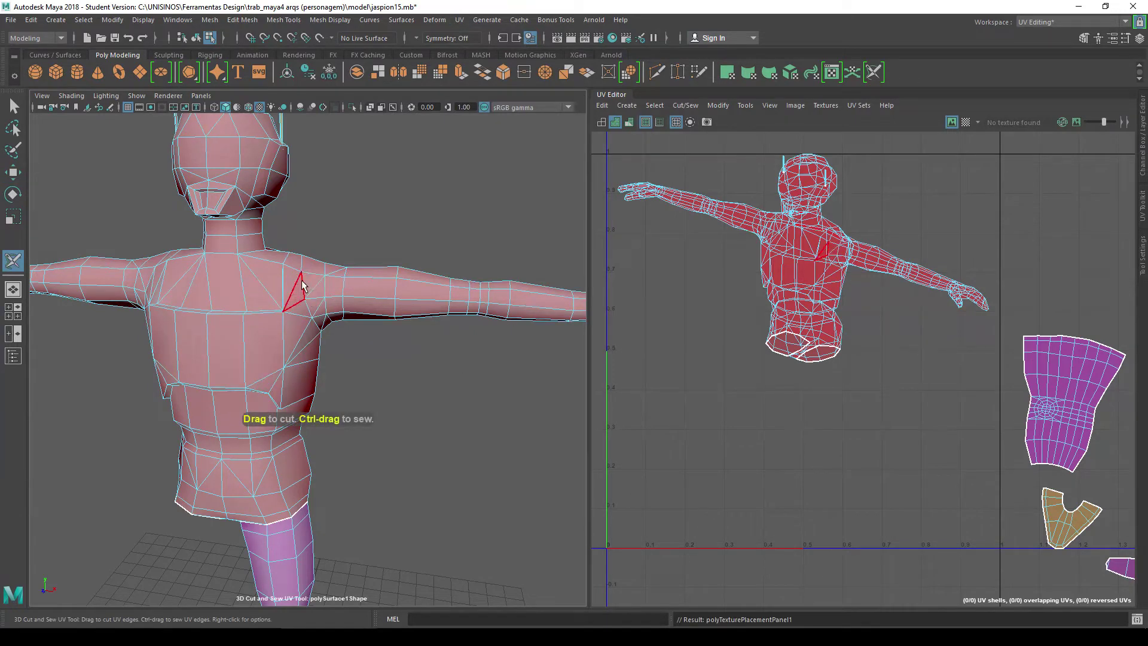
{"action": "right_click_drag", "start_coordinate": [301, 292], "coordinate": [299, 216]}
{"action": "scroll", "coordinate": [371, 269], "scroll_direction": "up", "scroll_amount": 5}
{"action": "scroll", "coordinate": [353, 221], "scroll_direction": "down", "scroll_amount": 4}
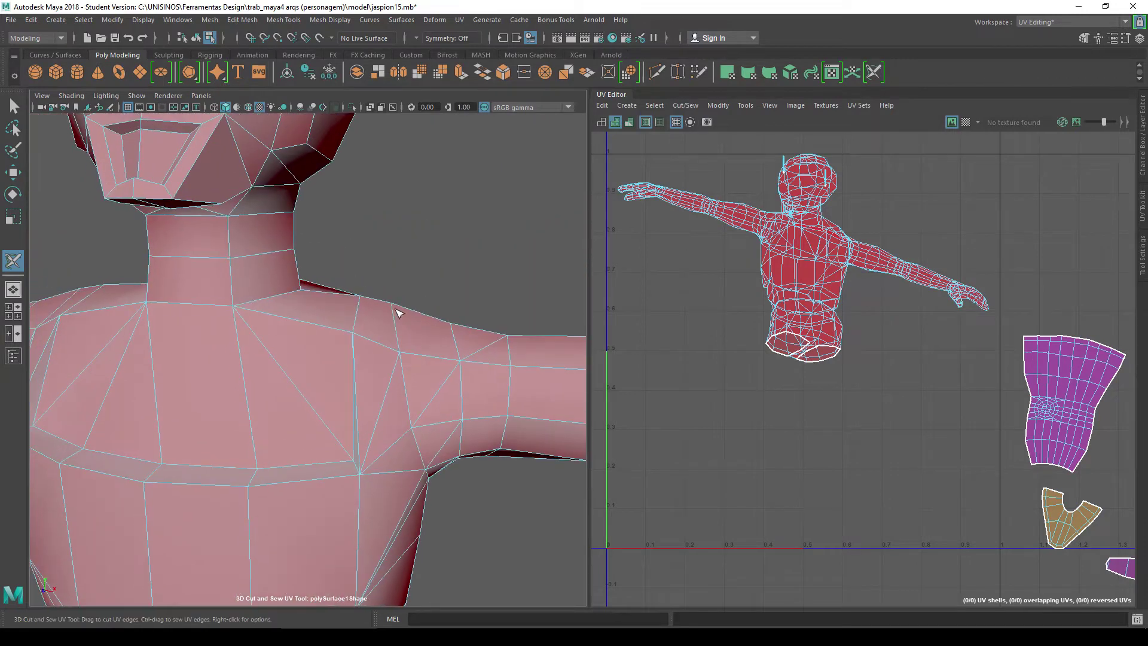
{"action": "left_click_drag", "start_coordinate": [400, 356], "coordinate": [412, 422]}
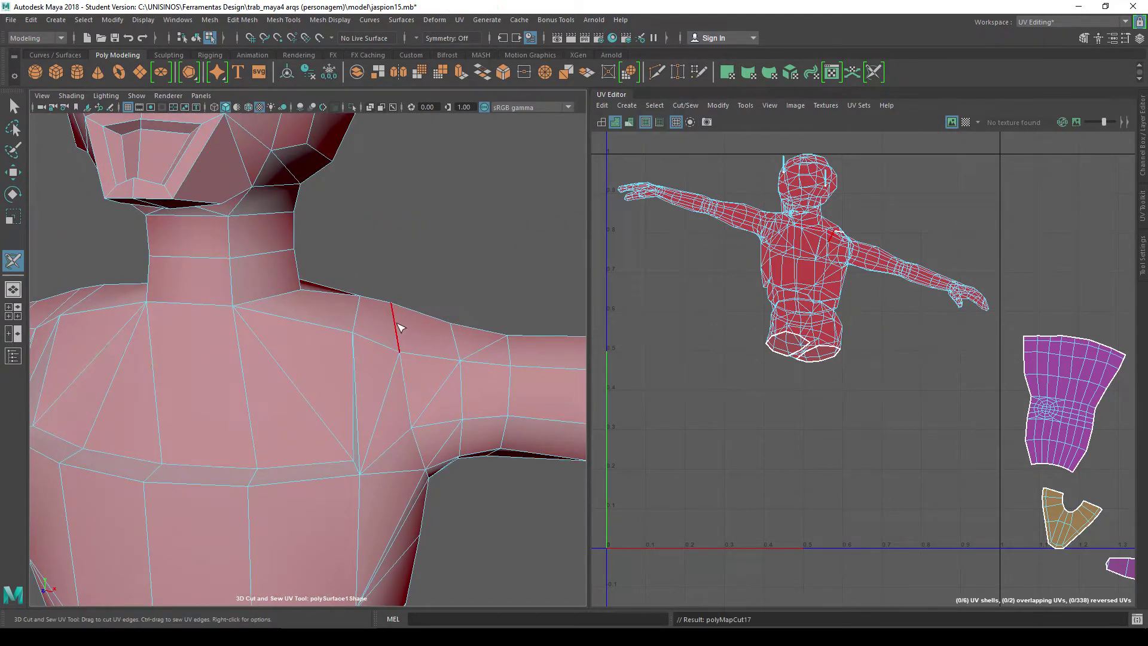
Cut seams along the back of the shoulder and the chest edge, separating the arm.
{"action": "mouse_move", "coordinate": [425, 365]}
{"action": "left_mouse_down", "text": "alt"}
{"action": "mouse_move", "coordinate": [317, 380]}
{"action": "mouse_move", "coordinate": [266, 303]}
{"action": "left_mouse_up", "text": "alt"}
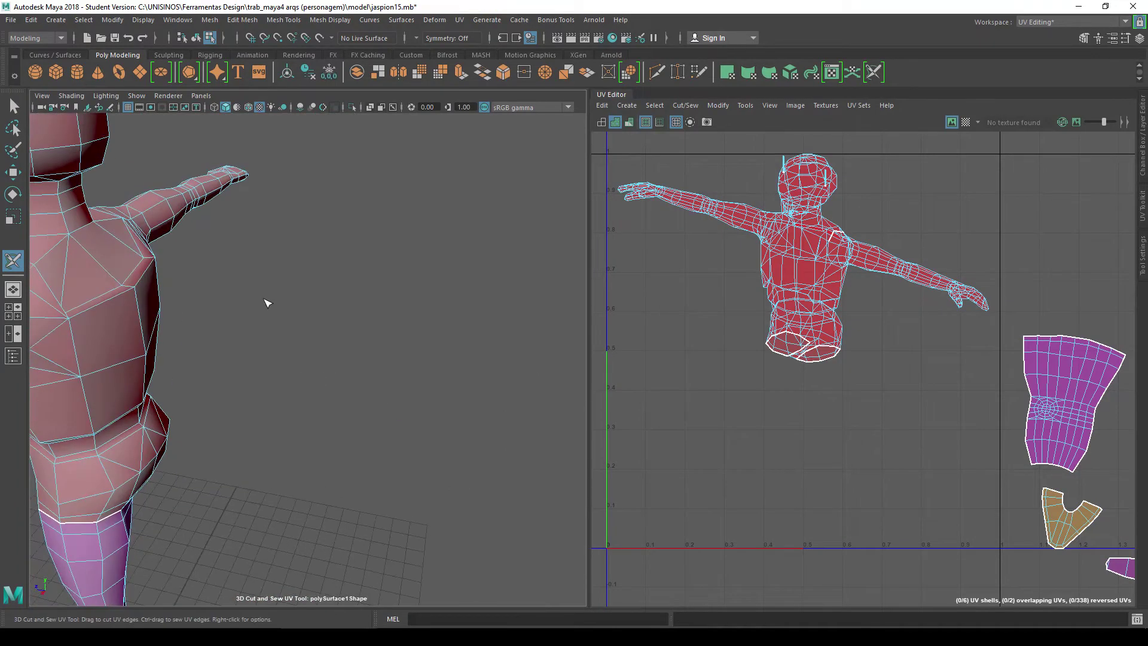
{"action": "right_click_drag", "start_coordinate": [267, 303], "coordinate": [533, 287], "text": "alt"}
{"action": "scroll", "coordinate": [455, 283], "scroll_direction": "up", "scroll_amount": 2}
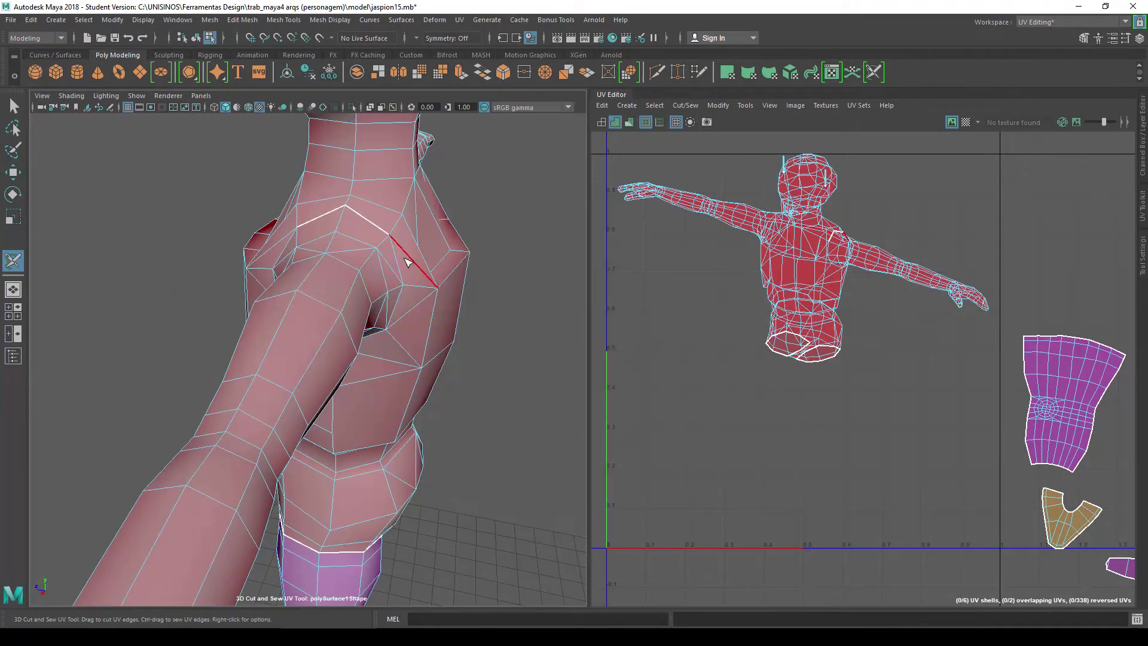
{"action": "mouse_move", "coordinate": [392, 242]}
{"action": "left_mouse_down"}
{"action": "mouse_move", "coordinate": [401, 306]}
{"action": "mouse_move", "coordinate": [382, 290]}
{"action": "mouse_move", "coordinate": [332, 299]}
{"action": "mouse_move", "coordinate": [290, 271]}
{"action": "mouse_move", "coordinate": [339, 266]}
{"action": "left_mouse_up"}
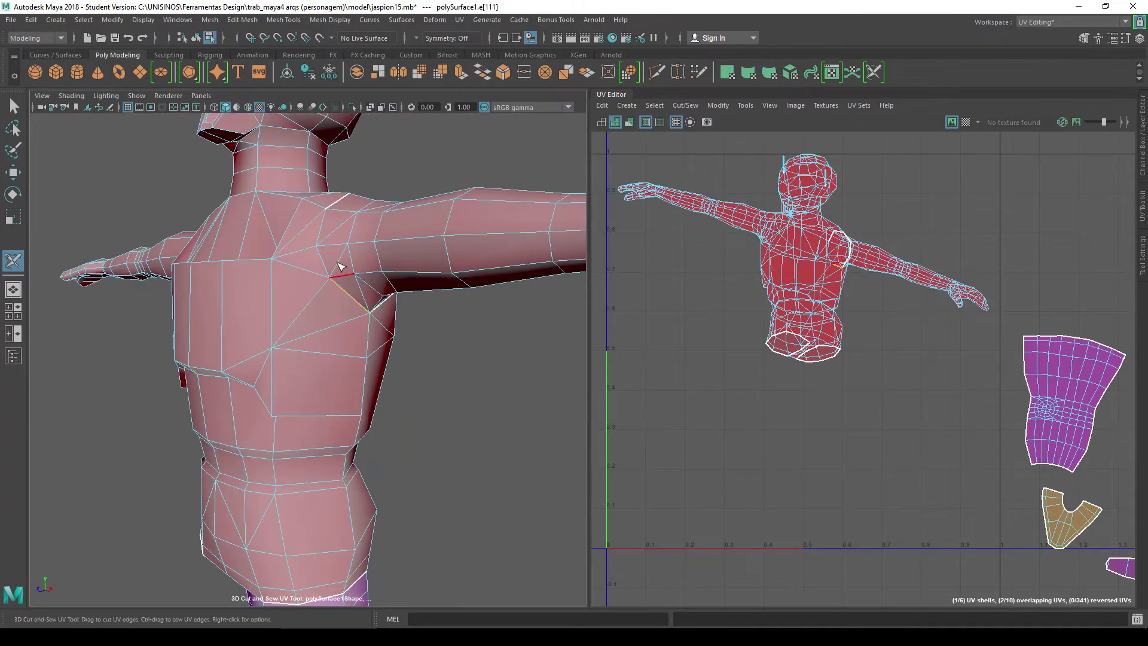
{"action": "left_click", "coordinate": [323, 257]}
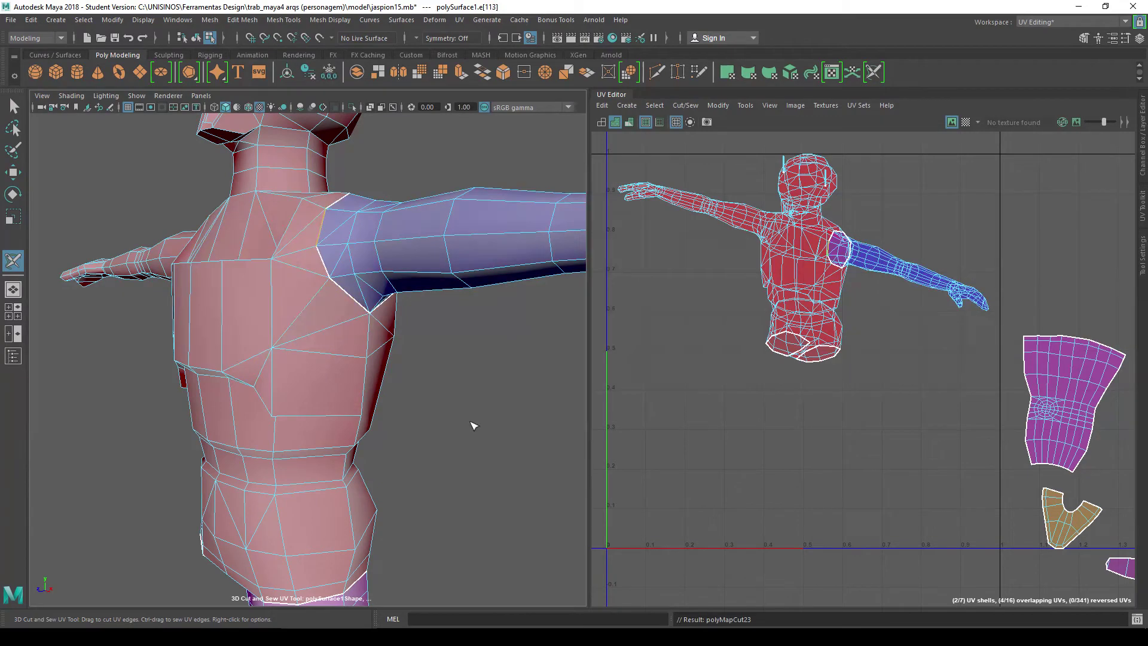
Orbit to a side view of the arm and cut a seam at the wrist.
{"action": "scroll", "coordinate": [491, 456], "scroll_direction": "down", "scroll_amount": 2}
{"action": "scroll", "coordinate": [513, 385], "scroll_direction": "down", "scroll_amount": 2}
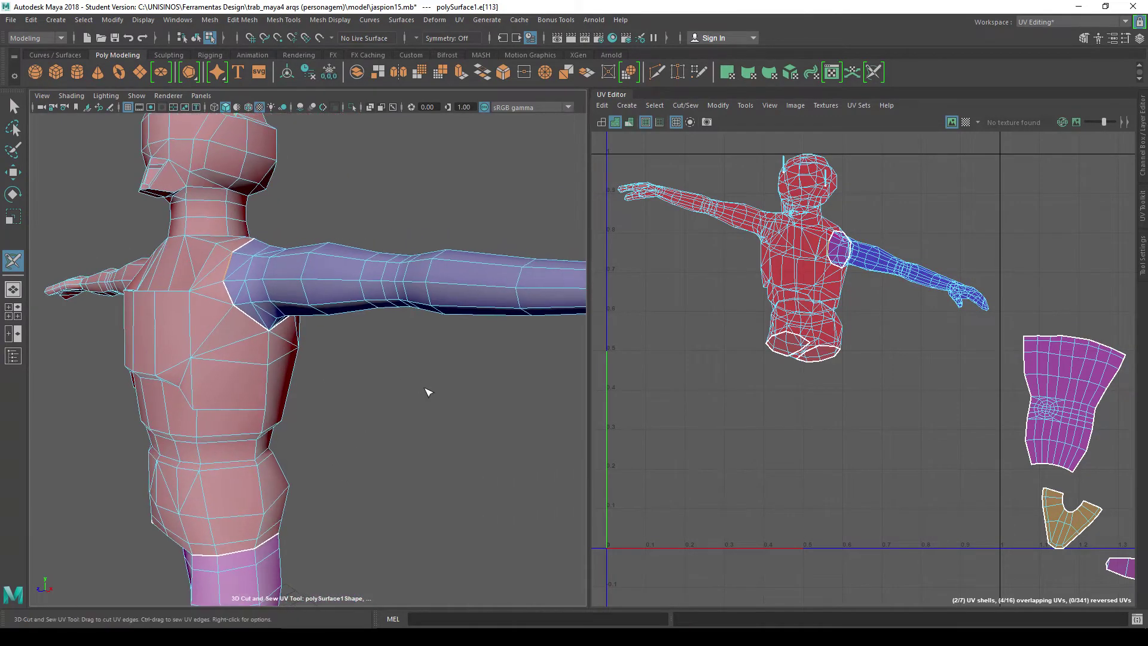
{"action": "mouse_move", "coordinate": [512, 386]}
{"action": "left_mouse_down", "text": "alt"}
{"action": "mouse_move", "coordinate": [414, 387]}
{"action": "mouse_move", "coordinate": [517, 389]}
{"action": "mouse_move", "coordinate": [463, 384]}
{"action": "left_mouse_up", "text": "alt"}
{"action": "left_click_drag", "start_coordinate": [528, 353], "coordinate": [423, 353], "text": "alt"}
{"action": "scroll", "coordinate": [428, 359], "scroll_direction": "up", "scroll_amount": 2}
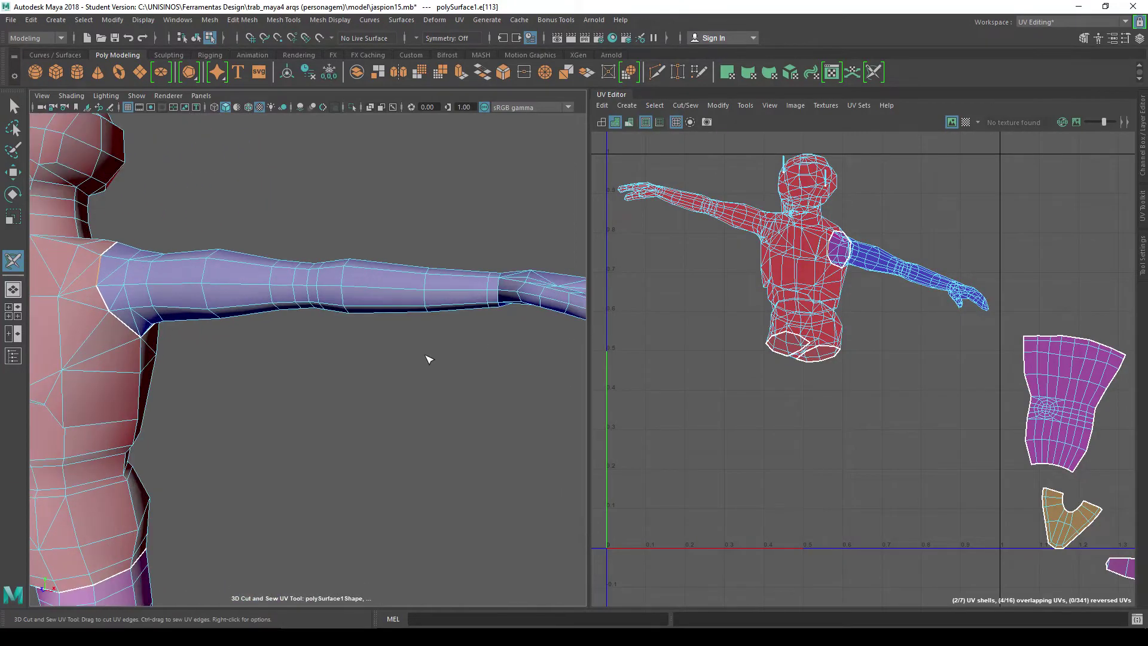
{"action": "left_click", "coordinate": [499, 299]}
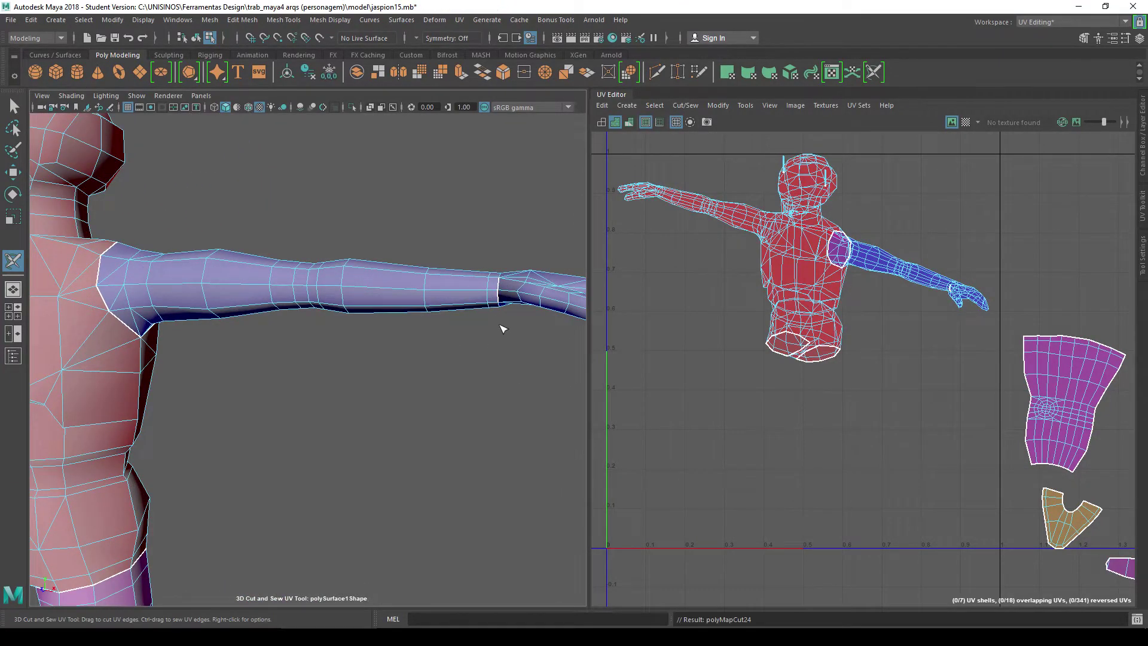
{"action": "mouse_move", "coordinate": [501, 328]}
{"action": "left_mouse_down", "text": "alt"}
{"action": "mouse_move", "coordinate": [499, 261]}
{"action": "mouse_move", "coordinate": [440, 382]}
{"action": "mouse_move", "coordinate": [397, 326]}
{"action": "mouse_move", "coordinate": [309, 331]}
{"action": "mouse_move", "coordinate": [346, 336]}
{"action": "mouse_move", "coordinate": [436, 308]}
{"action": "mouse_move", "coordinate": [399, 321]}
{"action": "mouse_move", "coordinate": [414, 345]}
{"action": "left_mouse_up", "text": "alt"}
Cut the remaining wrist edges so the hand separates from the arm.
{"action": "left_click", "coordinate": [474, 206]}
{"action": "left_click", "coordinate": [359, 321]}
{"action": "left_click", "coordinate": [381, 321]}
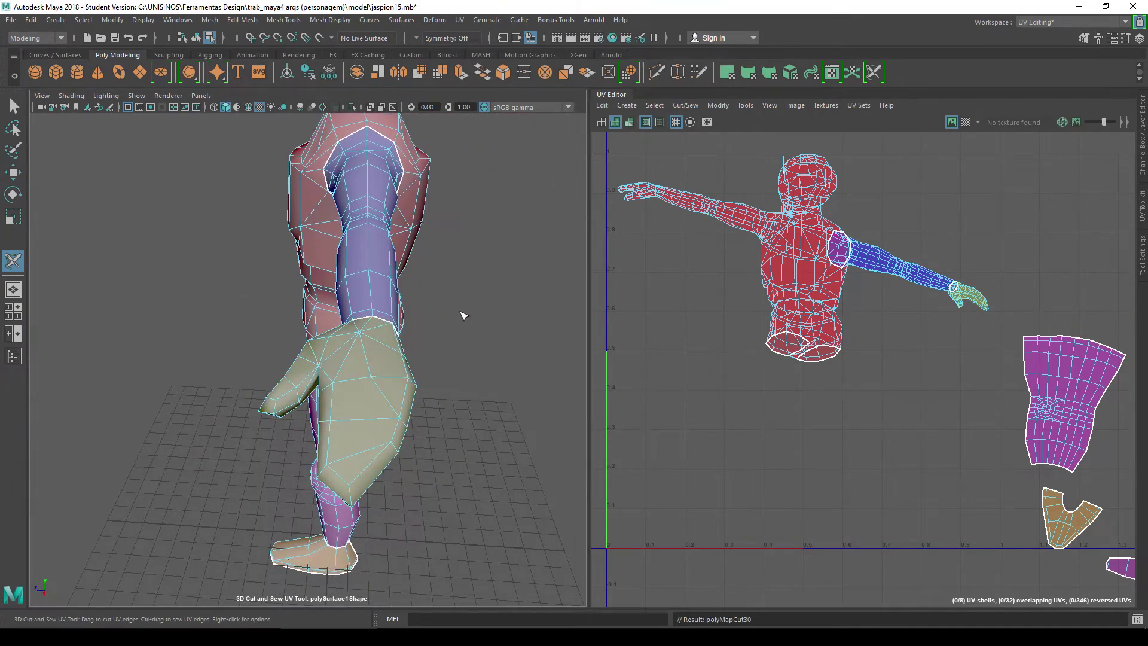
{"action": "mouse_move", "coordinate": [464, 315]}
{"action": "left_mouse_down", "text": "alt"}
{"action": "mouse_move", "coordinate": [623, 282]}
{"action": "mouse_move", "coordinate": [543, 212]}
{"action": "mouse_move", "coordinate": [551, 281]}
{"action": "left_mouse_up", "text": "alt"}
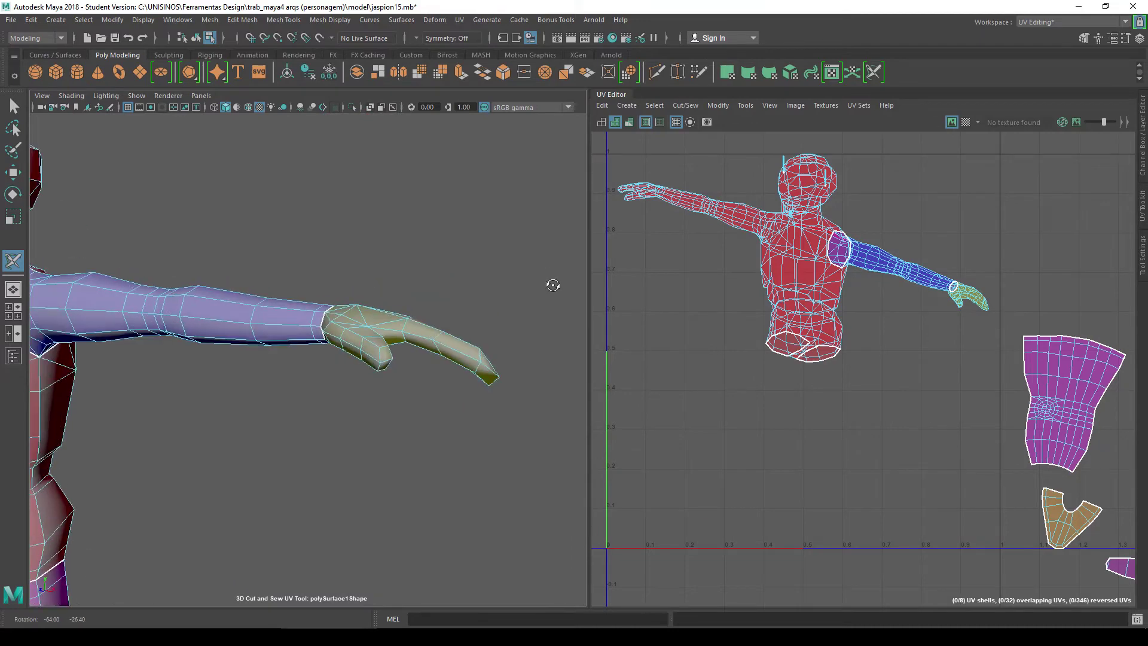
{"action": "right_click_drag", "start_coordinate": [550, 282], "coordinate": [539, 292], "text": "alt"}
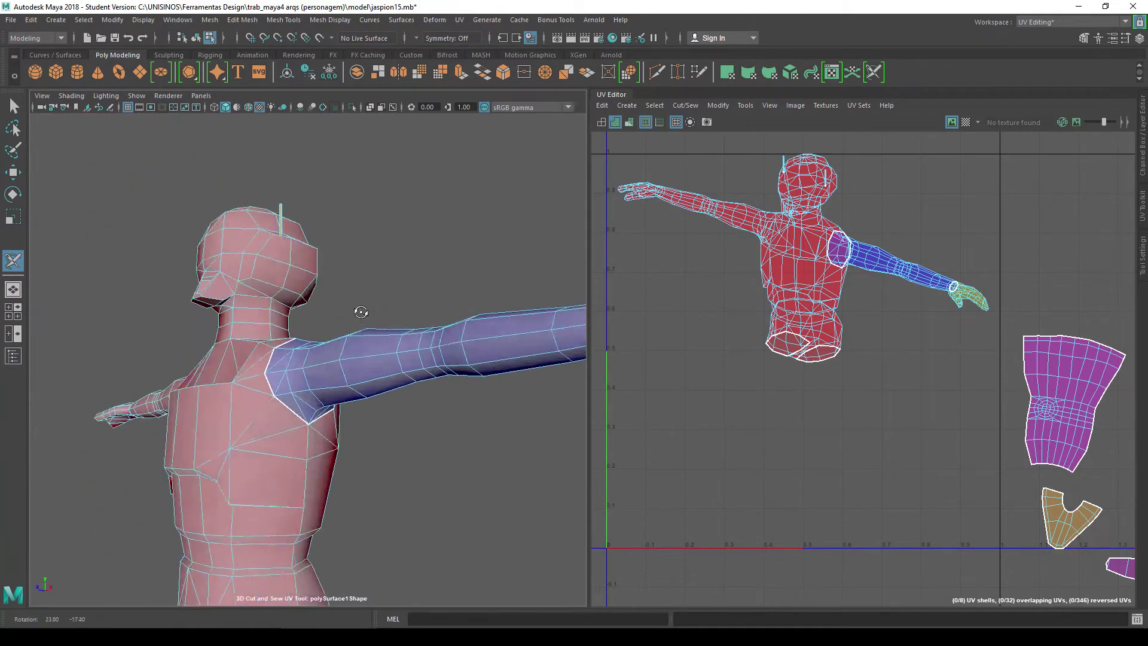
Cut the edge loop along the arm's underside and orbit to inspect the raised arm.
{"action": "left_click_drag", "start_coordinate": [407, 334], "coordinate": [373, 328], "text": "alt"}
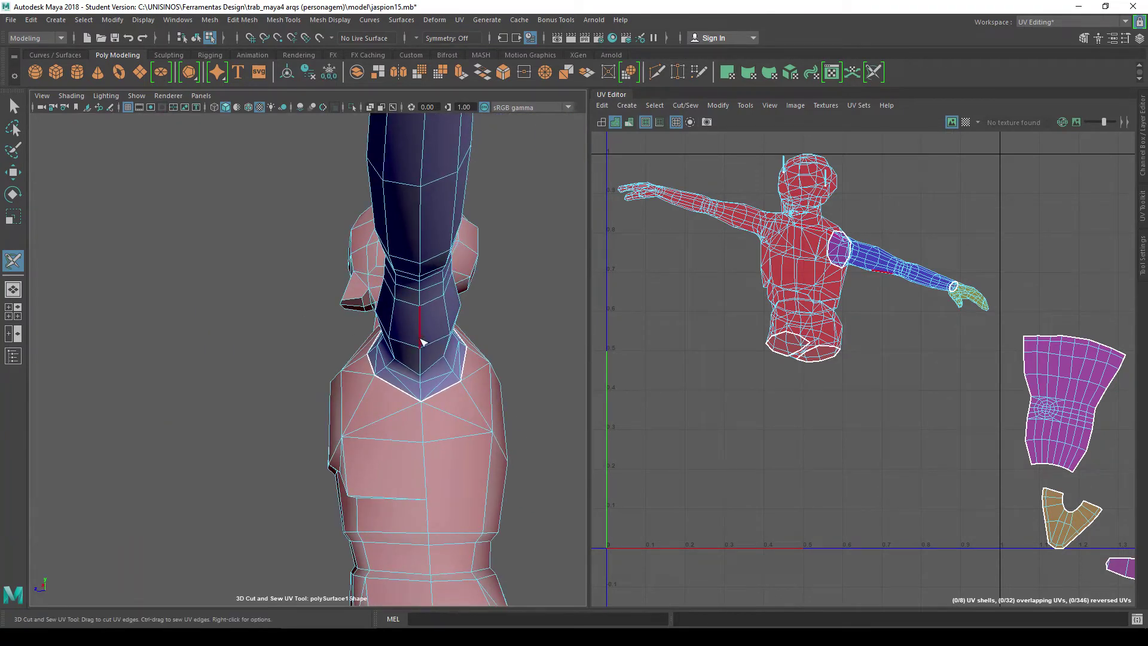
{"action": "double_click", "coordinate": [422, 339]}
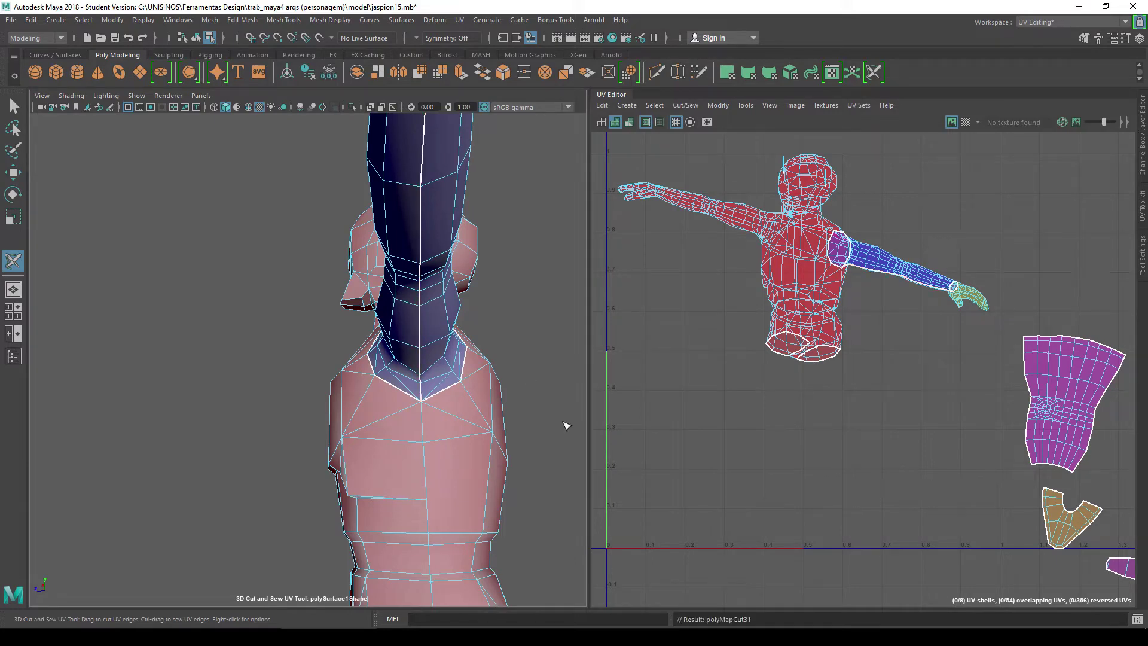
{"action": "left_click_drag", "start_coordinate": [532, 396], "coordinate": [556, 376], "text": "alt"}
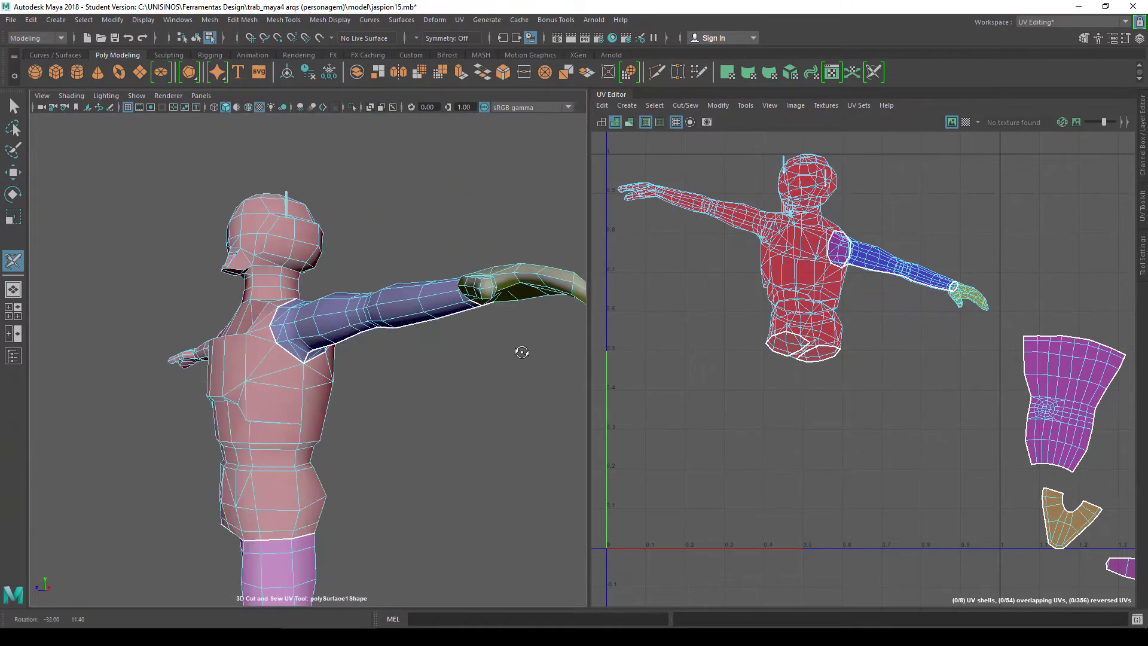
{"action": "scroll", "coordinate": [461, 381], "scroll_direction": "up", "scroll_amount": 2}
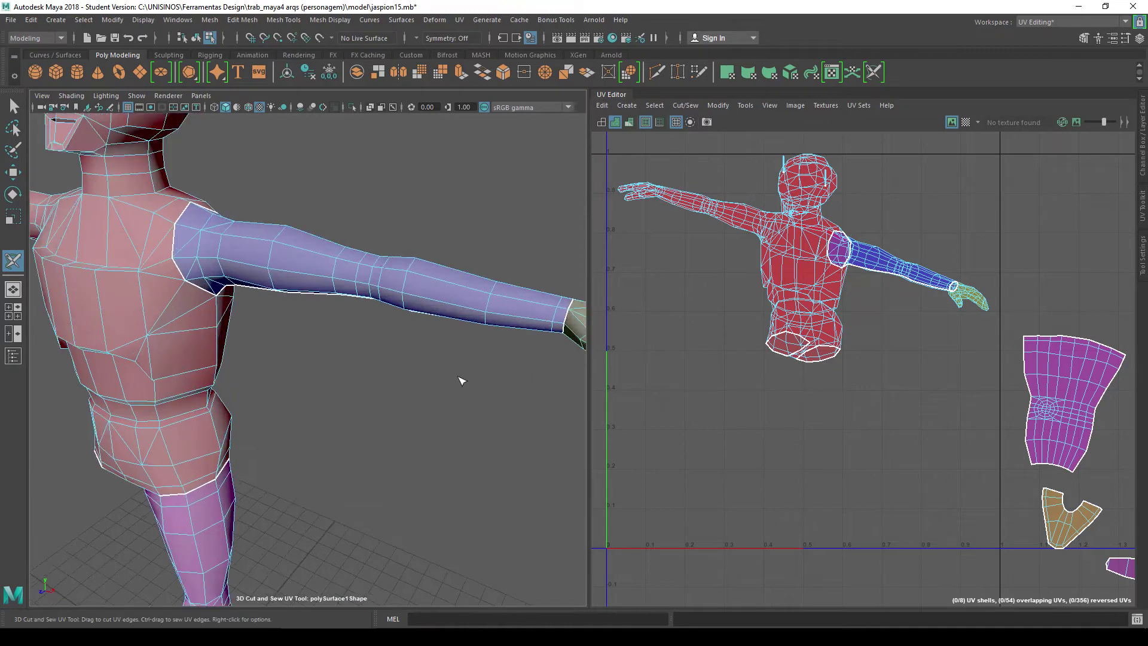
{"action": "mouse_move", "coordinate": [451, 376]}
{"action": "left_mouse_down", "text": "alt"}
{"action": "mouse_move", "coordinate": [396, 310]}
{"action": "mouse_move", "coordinate": [474, 328]}
{"action": "left_mouse_up", "text": "alt"}
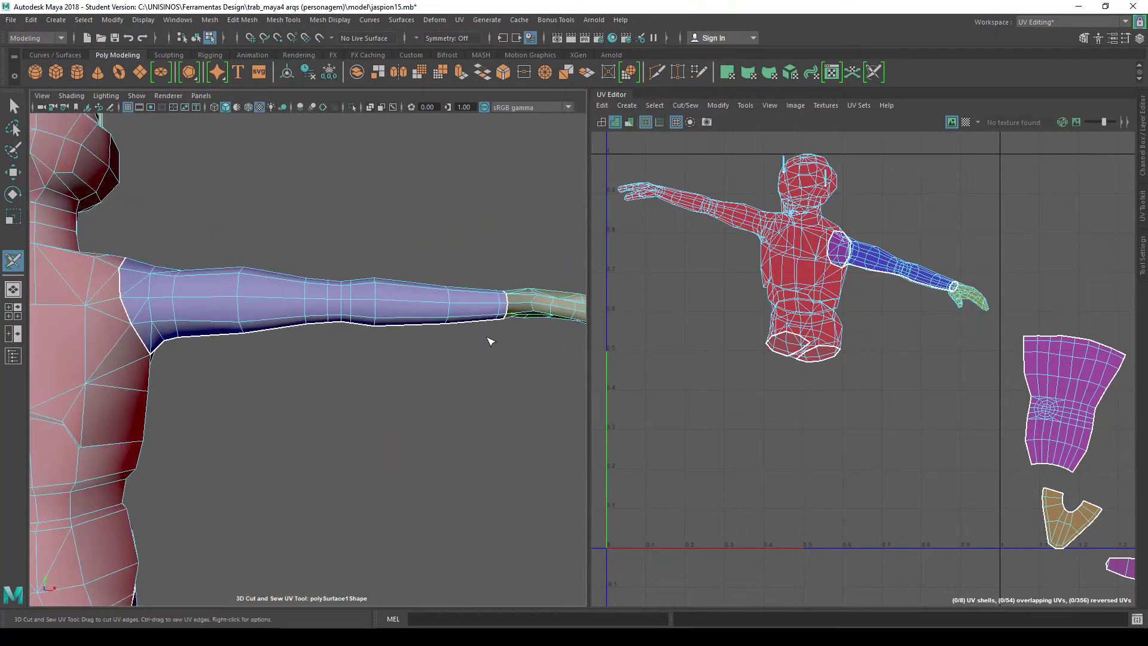
{"action": "scroll", "coordinate": [299, 386], "scroll_direction": "up", "scroll_amount": 3}
{"action": "scroll", "coordinate": [360, 384], "scroll_direction": "up", "scroll_amount": 2}
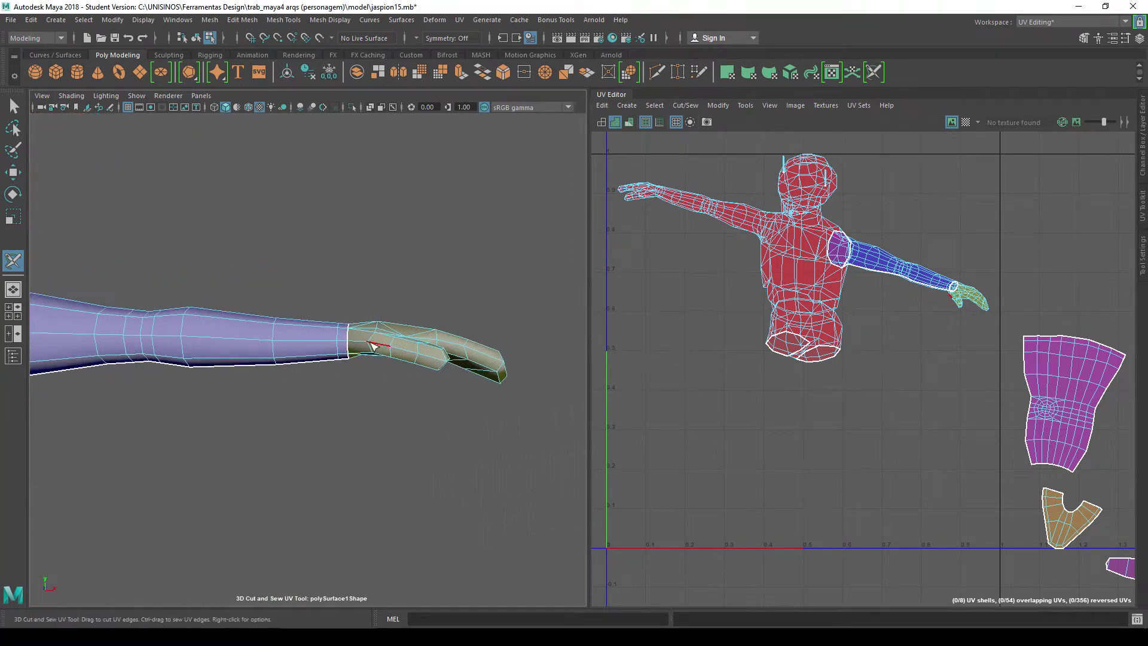
{"action": "scroll", "coordinate": [454, 358], "scroll_direction": "up", "scroll_amount": 2}
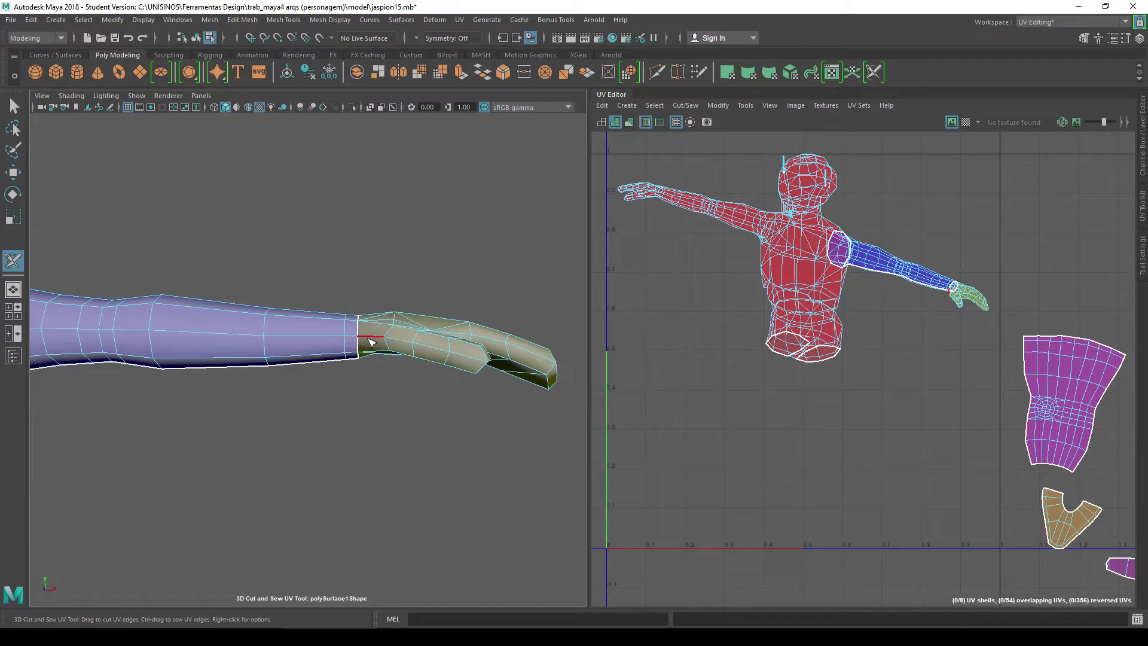
Cut seams along two hand edge loops, splitting the hand into a new shell.
{"action": "double_click", "coordinate": [386, 342]}
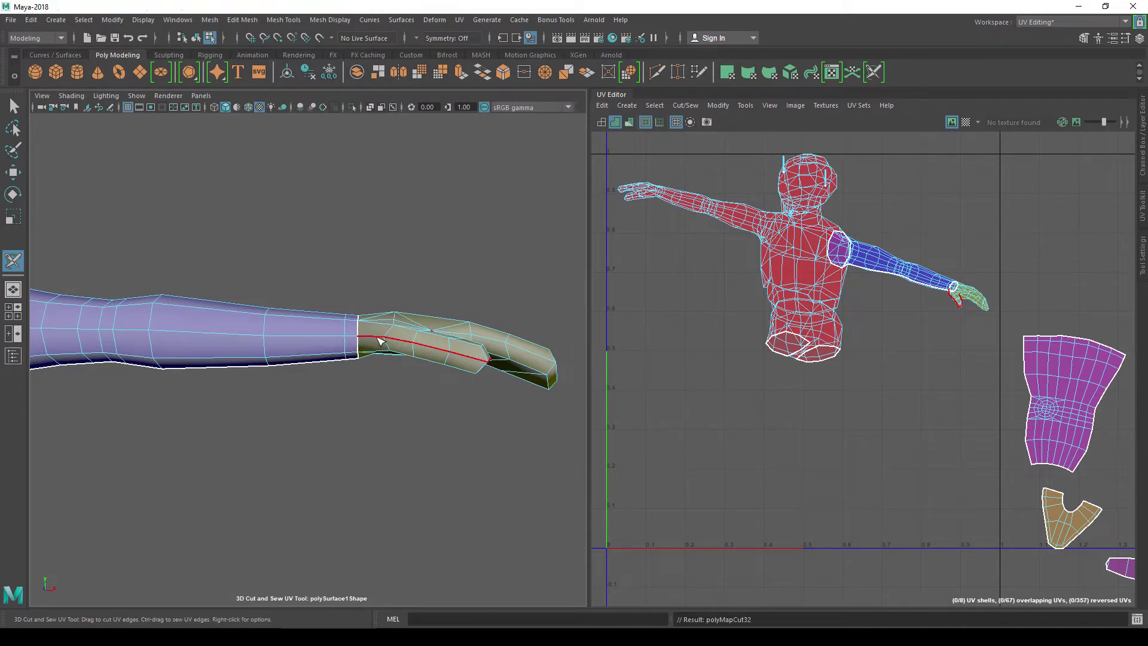
{"action": "mouse_move", "coordinate": [379, 341]}
{"action": "left_mouse_down"}
{"action": "mouse_move", "coordinate": [419, 410]}
{"action": "mouse_move", "coordinate": [321, 405]}
{"action": "left_mouse_up"}
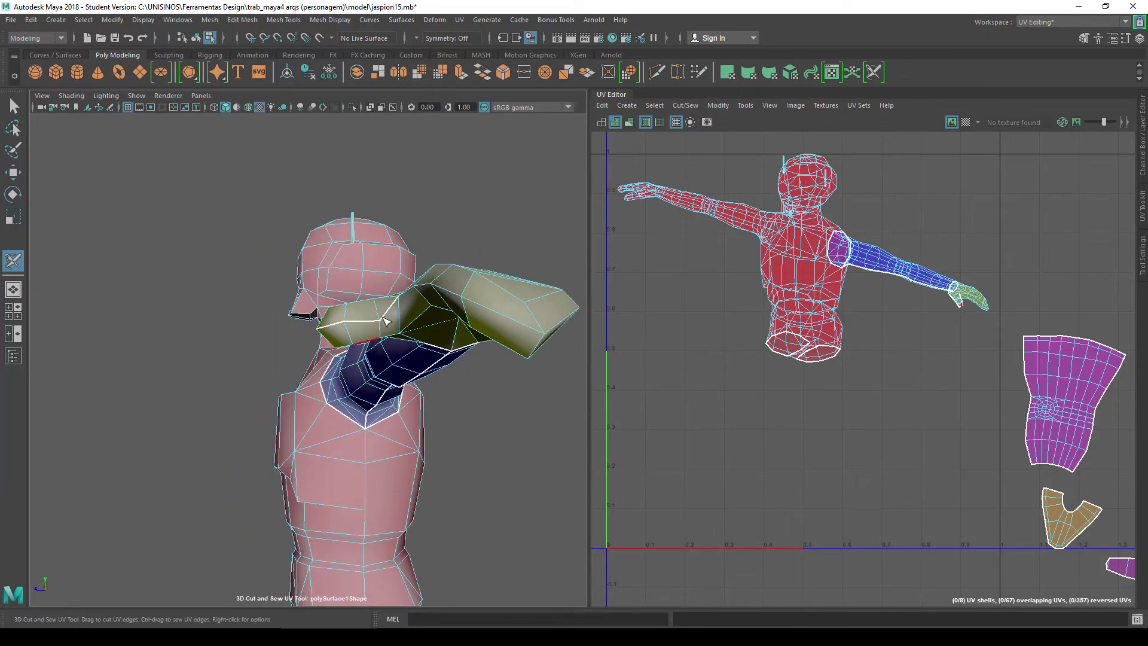
{"action": "left_click_drag", "start_coordinate": [420, 342], "coordinate": [503, 341], "text": "alt"}
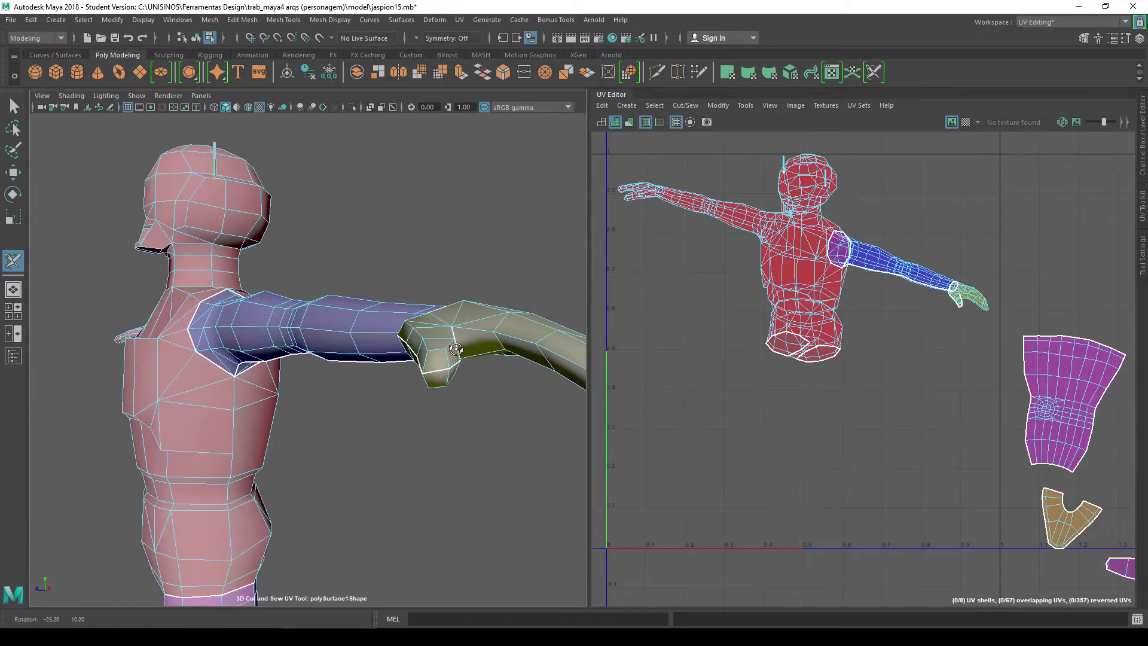
{"action": "scroll", "coordinate": [509, 344], "scroll_direction": "up", "scroll_amount": 3}
{"action": "scroll", "coordinate": [519, 345], "scroll_direction": "up", "scroll_amount": 2}
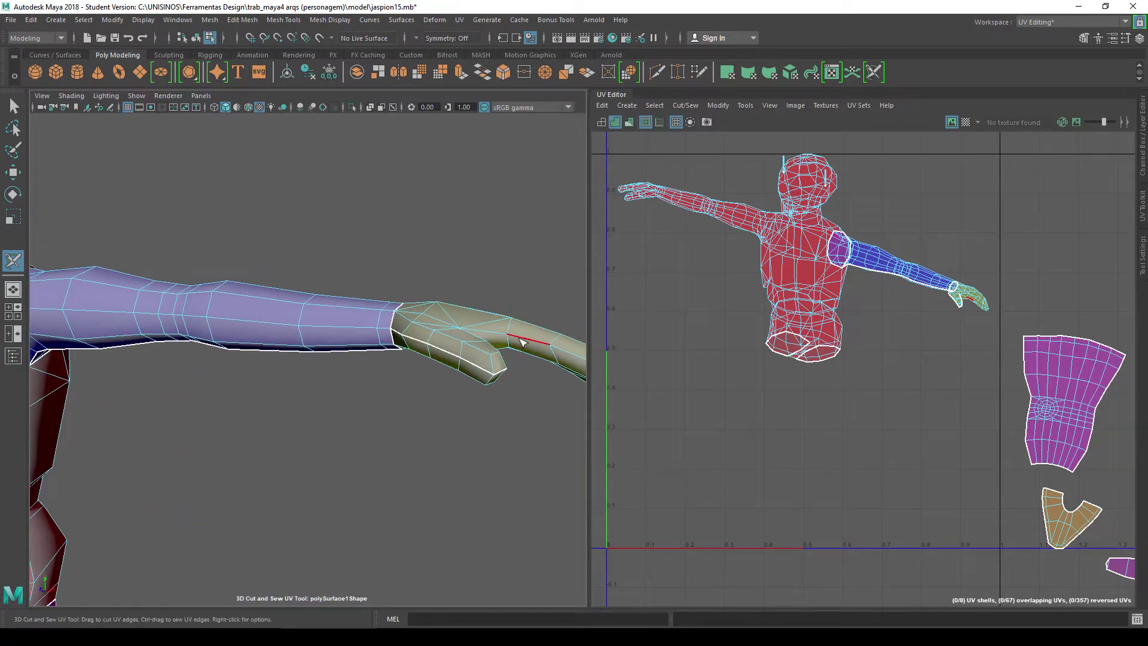
{"action": "double_click", "coordinate": [521, 341]}
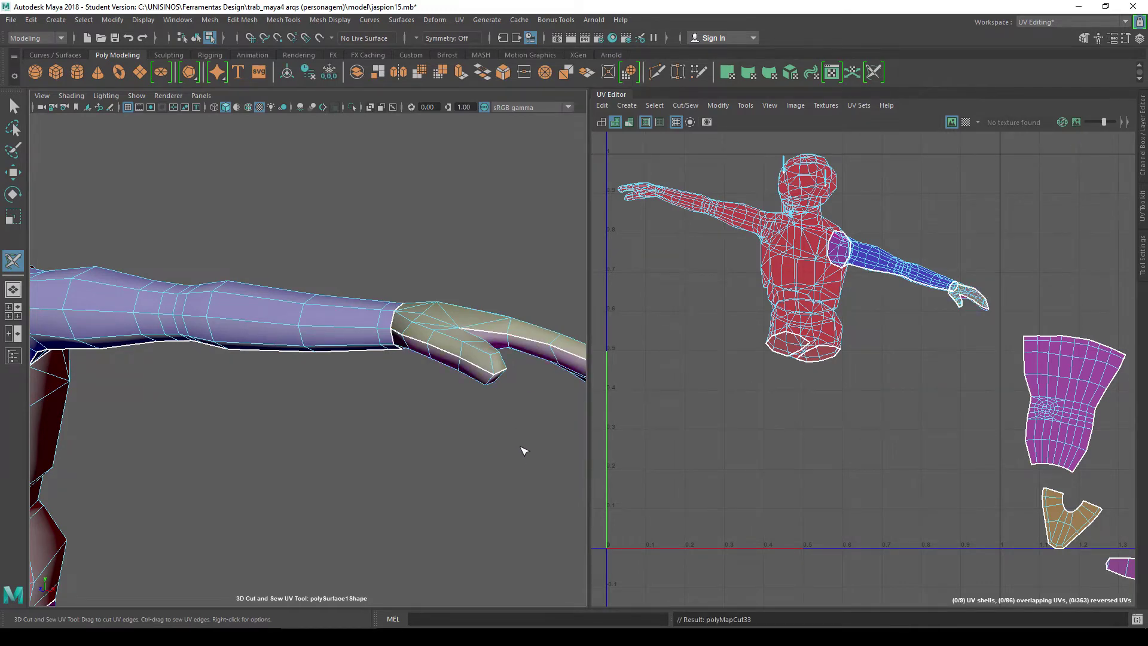
{"action": "mouse_move", "coordinate": [520, 451]}
{"action": "left_mouse_down", "text": "alt"}
{"action": "mouse_move", "coordinate": [353, 435]}
{"action": "mouse_move", "coordinate": [320, 410]}
{"action": "mouse_move", "coordinate": [483, 395]}
{"action": "mouse_move", "coordinate": [520, 436]}
{"action": "mouse_move", "coordinate": [512, 469]}
{"action": "left_mouse_up", "text": "alt"}
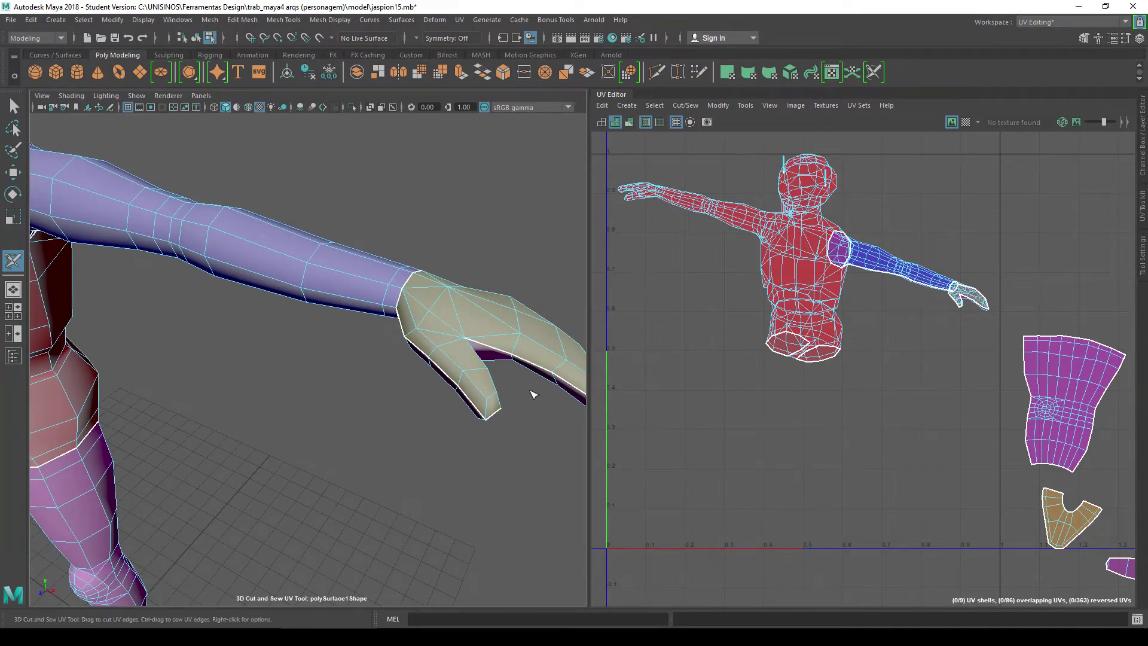
Reframe the view on the arm and select its whole UV shell.
{"action": "mouse_move", "coordinate": [530, 393]}
{"action": "left_mouse_down", "text": "alt"}
{"action": "mouse_move", "coordinate": [384, 422]}
{"action": "mouse_move", "coordinate": [282, 384]}
{"action": "mouse_move", "coordinate": [384, 358]}
{"action": "mouse_move", "coordinate": [467, 390]}
{"action": "mouse_move", "coordinate": [443, 416]}
{"action": "left_mouse_up", "text": "alt"}
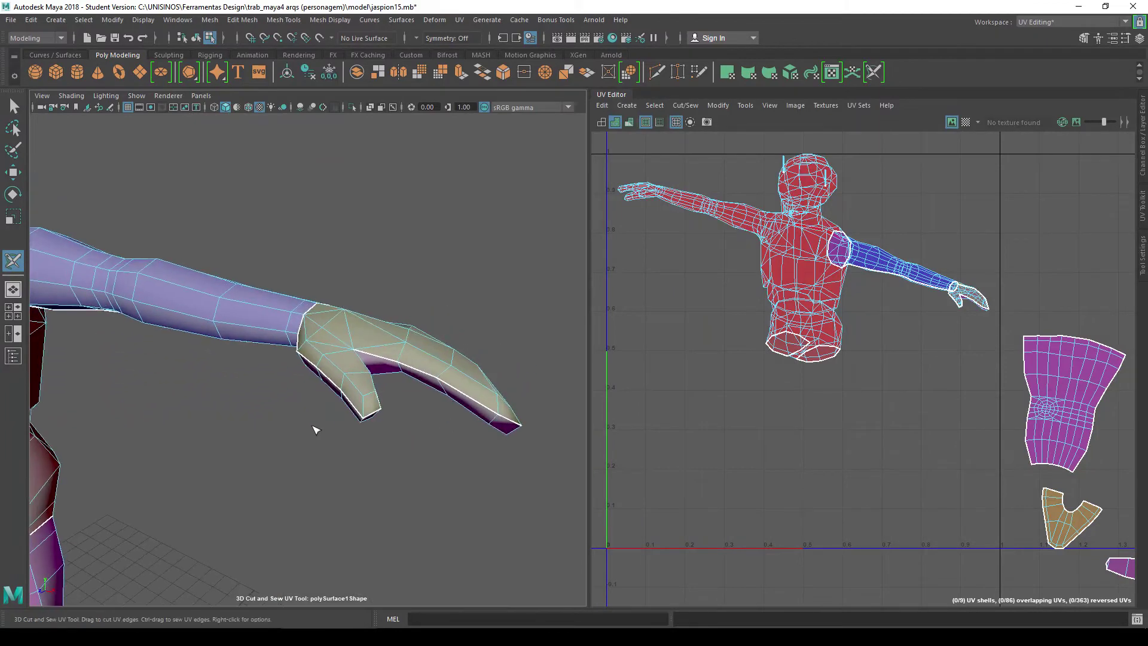
{"action": "mouse_move", "coordinate": [325, 431]}
{"action": "right_mouse_down", "text": "alt"}
{"action": "mouse_move", "coordinate": [231, 359]}
{"action": "mouse_move", "coordinate": [437, 362]}
{"action": "right_mouse_up", "text": "alt"}
{"action": "middle_click_drag", "start_coordinate": [437, 363], "coordinate": [455, 371], "text": "alt"}
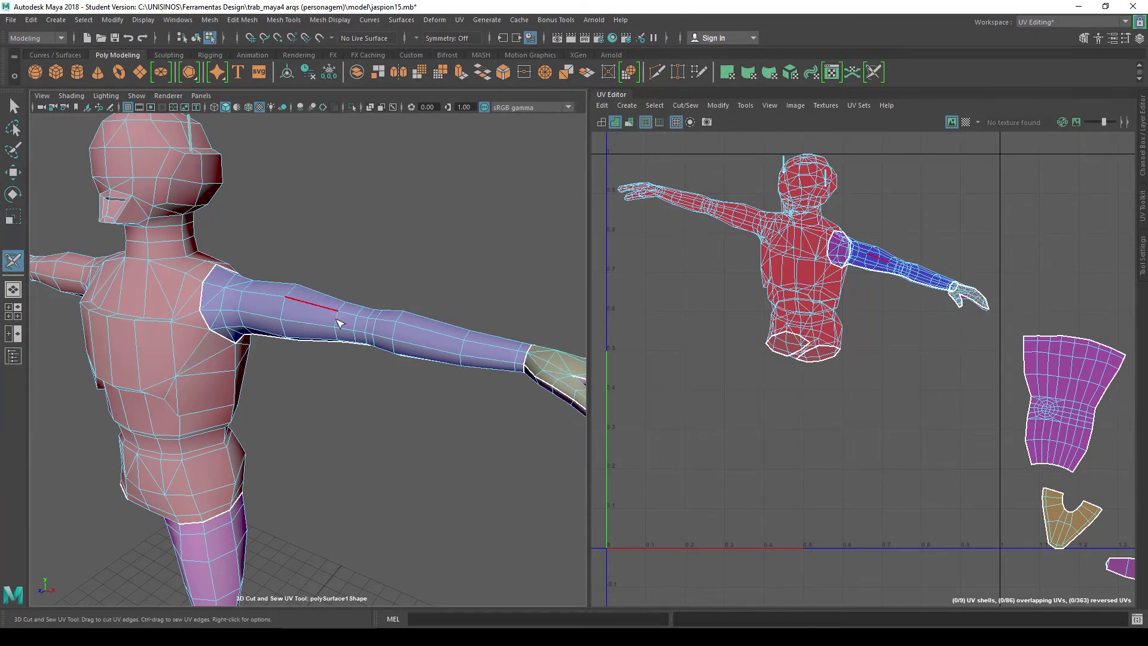
{"action": "right_click_drag", "start_coordinate": [336, 323], "coordinate": [384, 282]}
{"action": "left_click_drag", "start_coordinate": [383, 315], "coordinate": [386, 340], "text": "ctrl"}
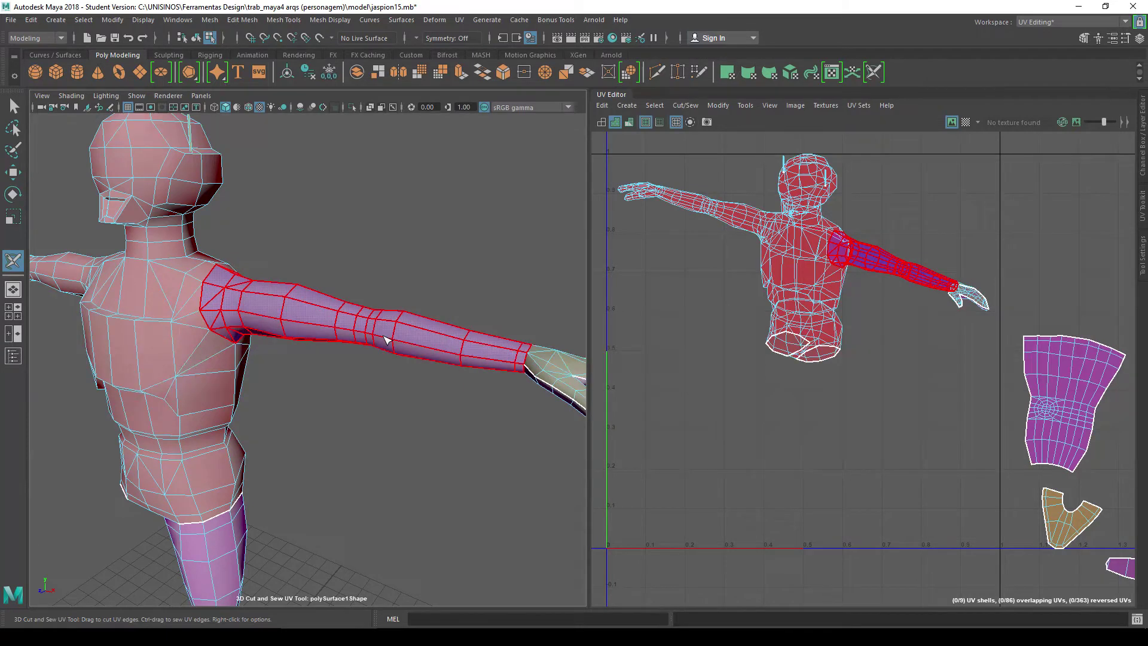
Unfold the arm shell, then the hand shell, with Ctrl+U.
{"action": "key", "text": "ctrl+u"}
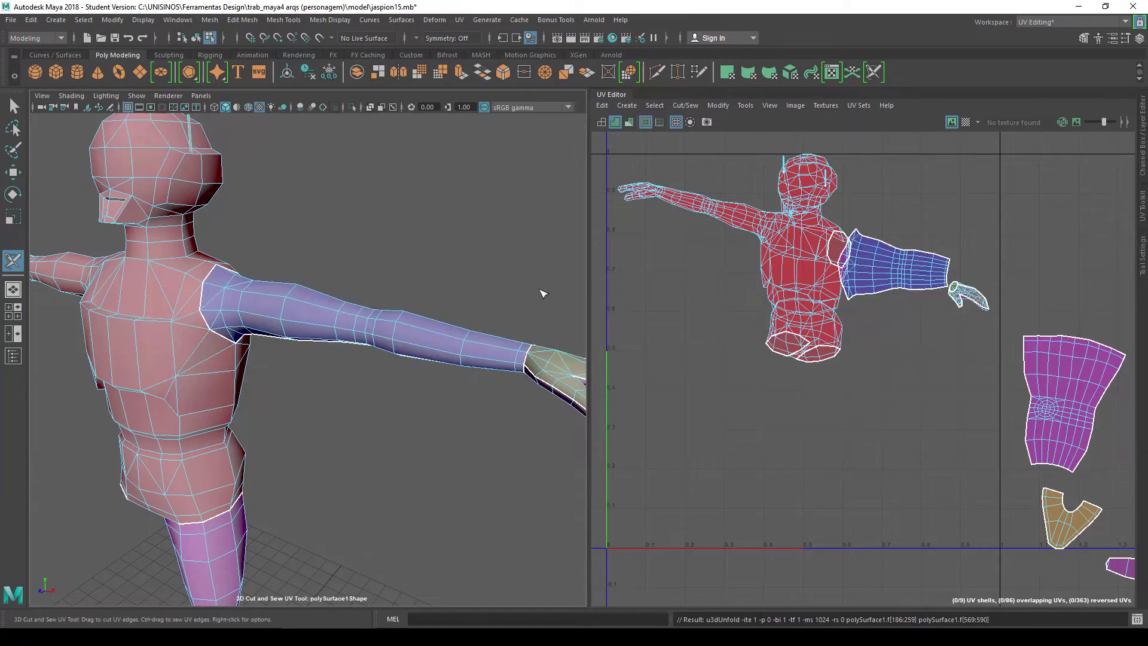
{"action": "middle_click_drag", "start_coordinate": [538, 294], "coordinate": [448, 249], "text": "alt"}
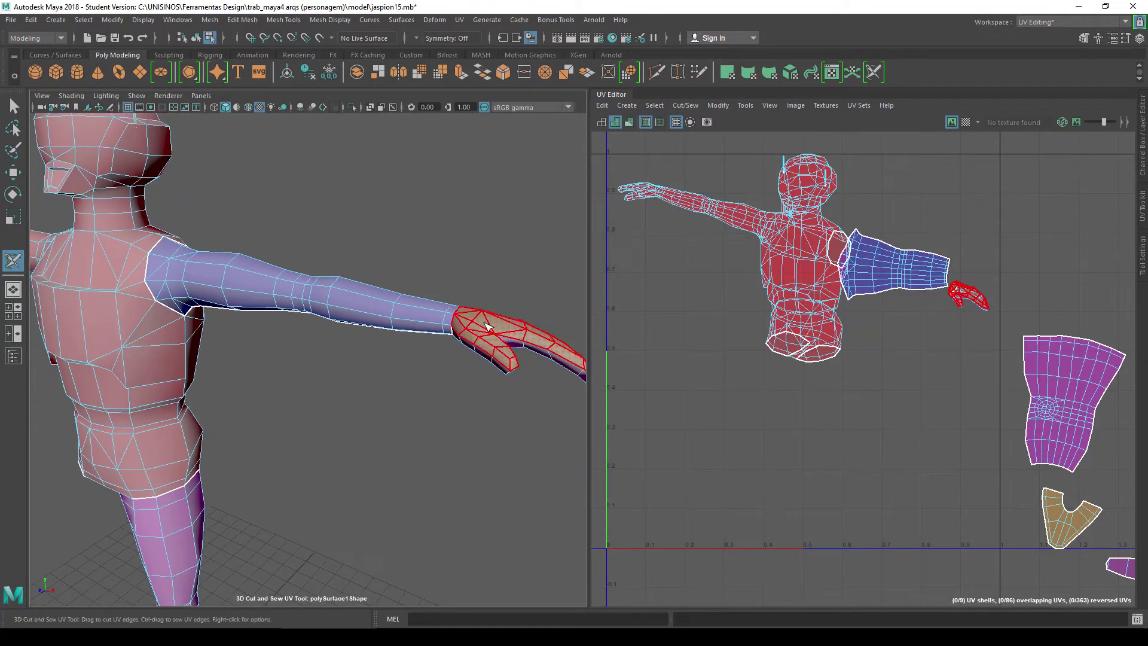
{"action": "key", "text": "ctrl+u"}
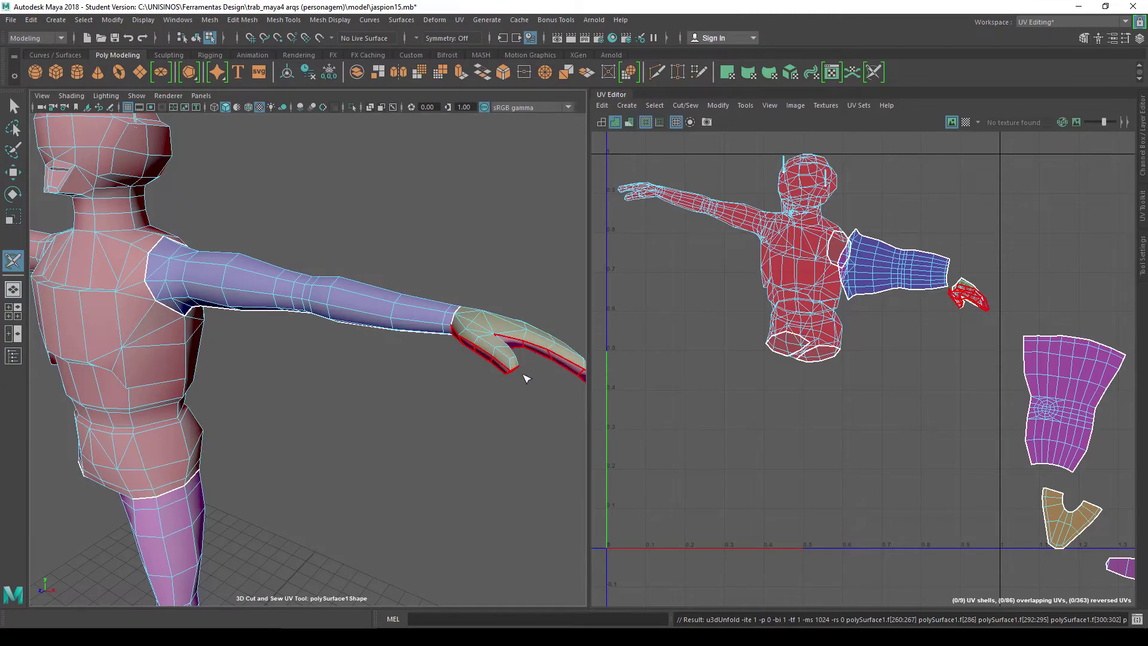
{"action": "left_click_drag", "start_coordinate": [526, 377], "coordinate": [520, 355], "text": "alt"}
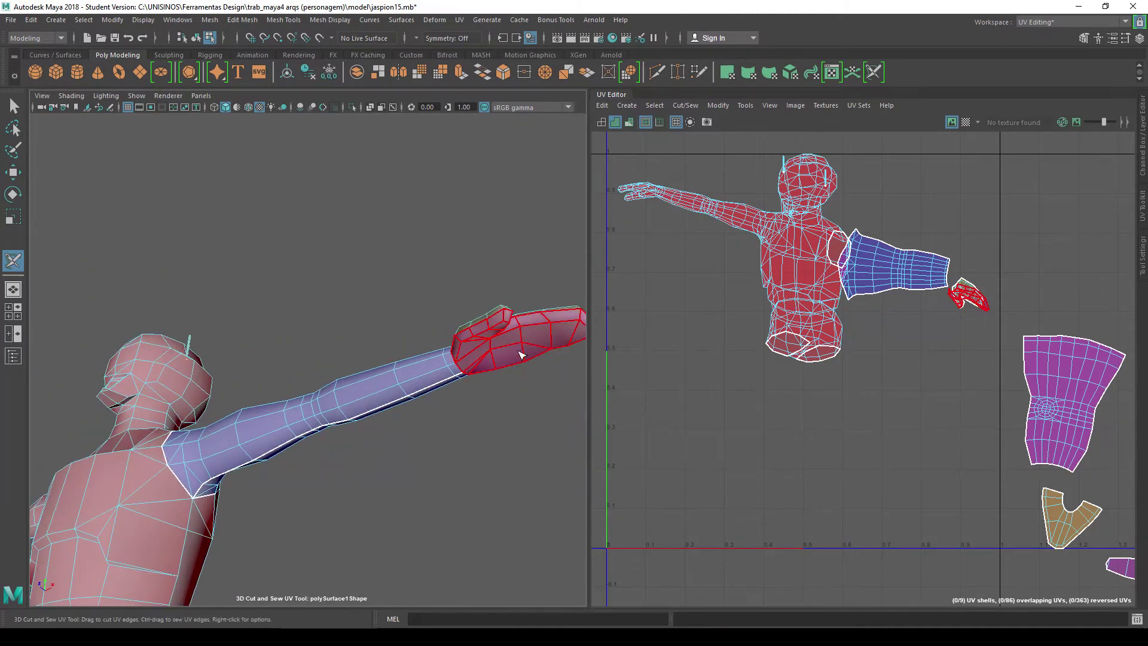
{"action": "key", "text": "ctrl+u"}
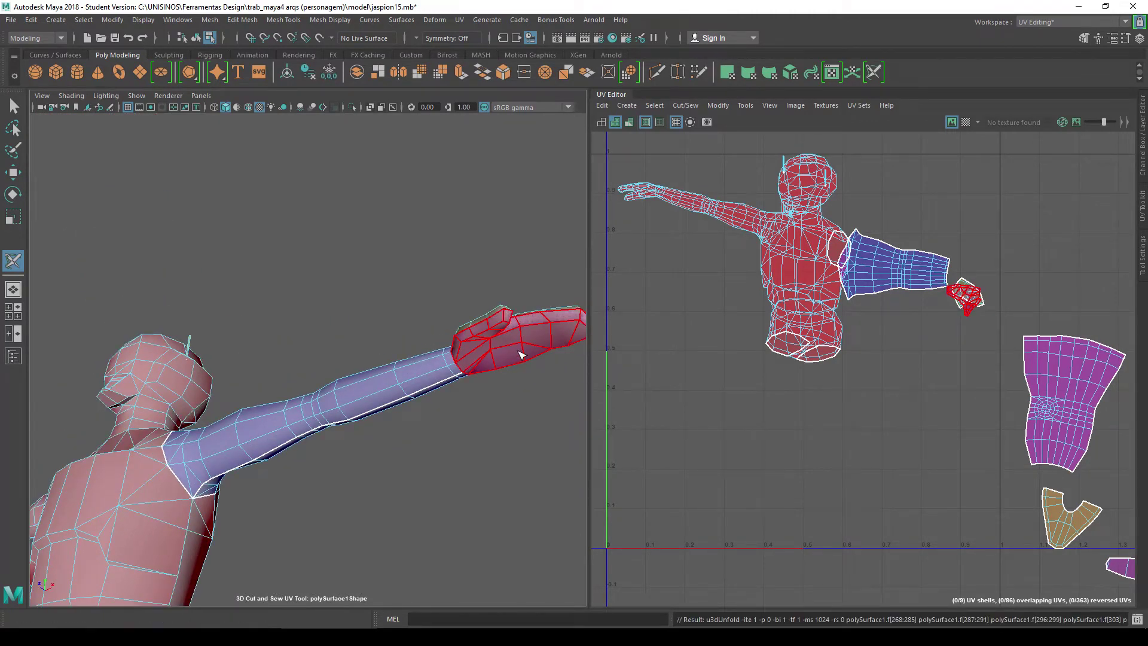
Zoom and pan the UV Editor to frame all the UV shells.
{"action": "scroll", "coordinate": [959, 335], "scroll_direction": "up", "scroll_amount": 1}
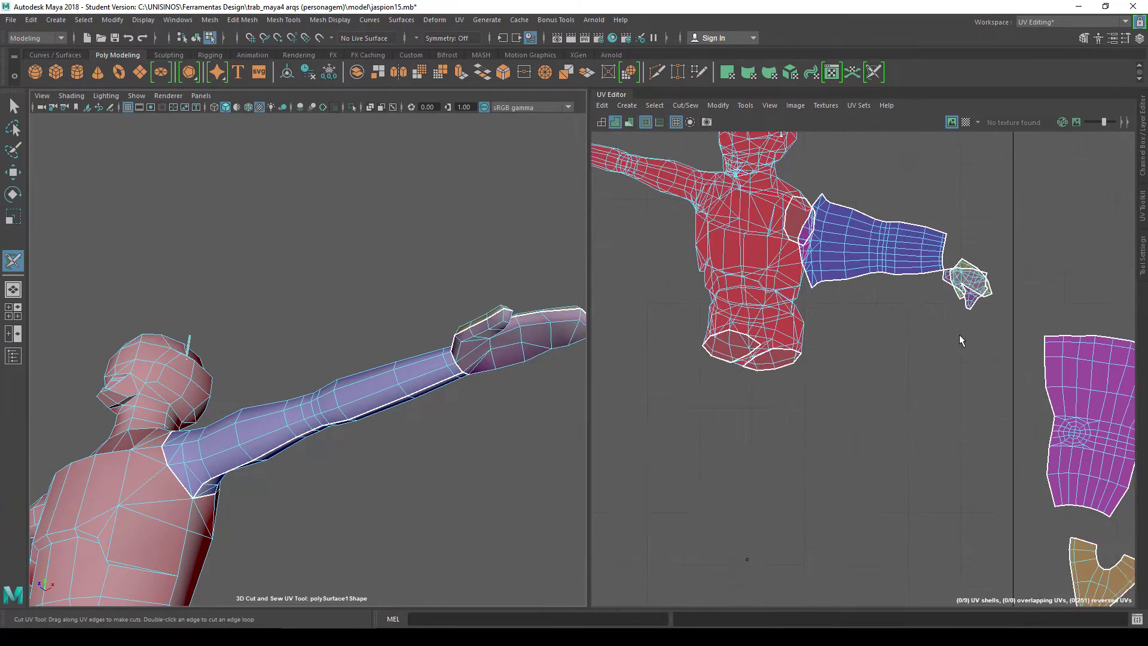
{"action": "scroll", "coordinate": [959, 334], "scroll_direction": "up", "scroll_amount": 3}
{"action": "scroll", "coordinate": [944, 291], "scroll_direction": "up", "scroll_amount": 2}
{"action": "scroll", "coordinate": [937, 282], "scroll_direction": "down", "scroll_amount": 2}
{"action": "scroll", "coordinate": [814, 281], "scroll_direction": "down", "scroll_amount": 1}
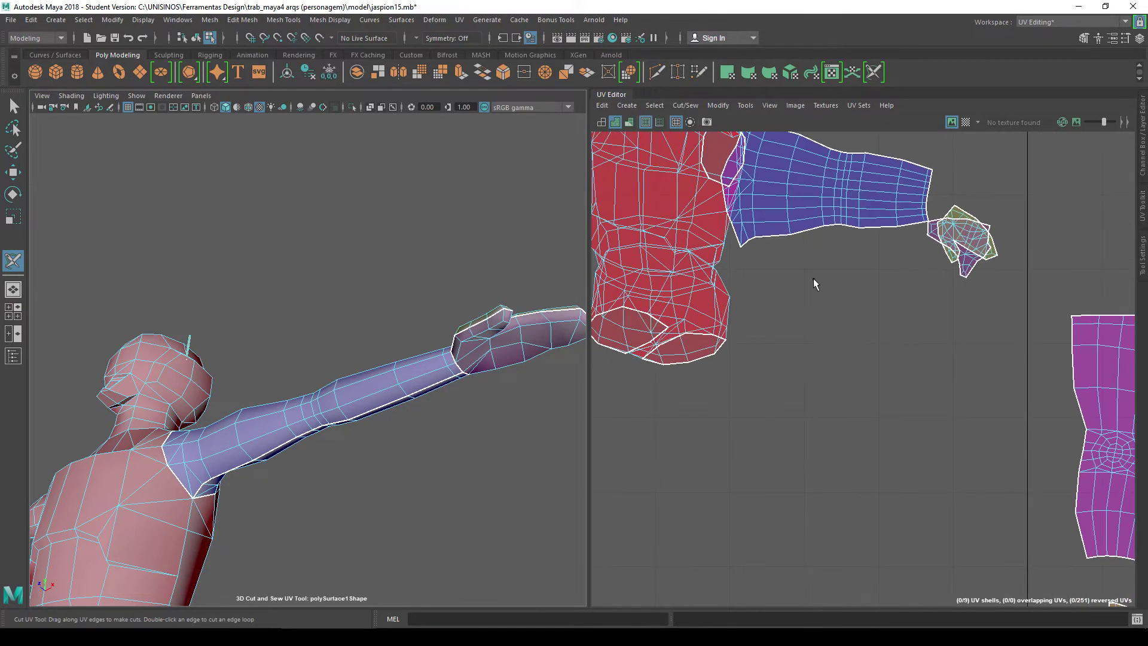
{"action": "scroll", "coordinate": [895, 311], "scroll_direction": "down", "scroll_amount": 2}
{"action": "scroll", "coordinate": [879, 307], "scroll_direction": "down", "scroll_amount": 2}
{"action": "scroll", "coordinate": [890, 310], "scroll_direction": "down", "scroll_amount": 2}
{"action": "middle_click_drag", "start_coordinate": [891, 307], "coordinate": [749, 329], "text": "alt"}
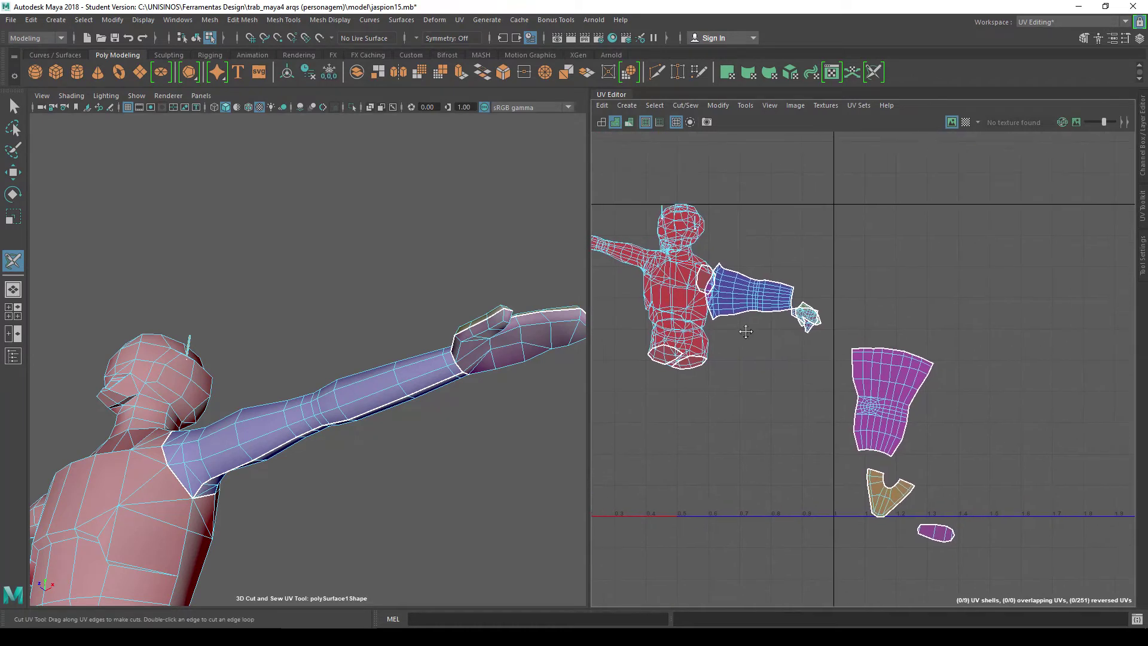
Move the arm, palm and thumb UV shells out to the right past the 1.0 line.
{"action": "key", "text": "w"}
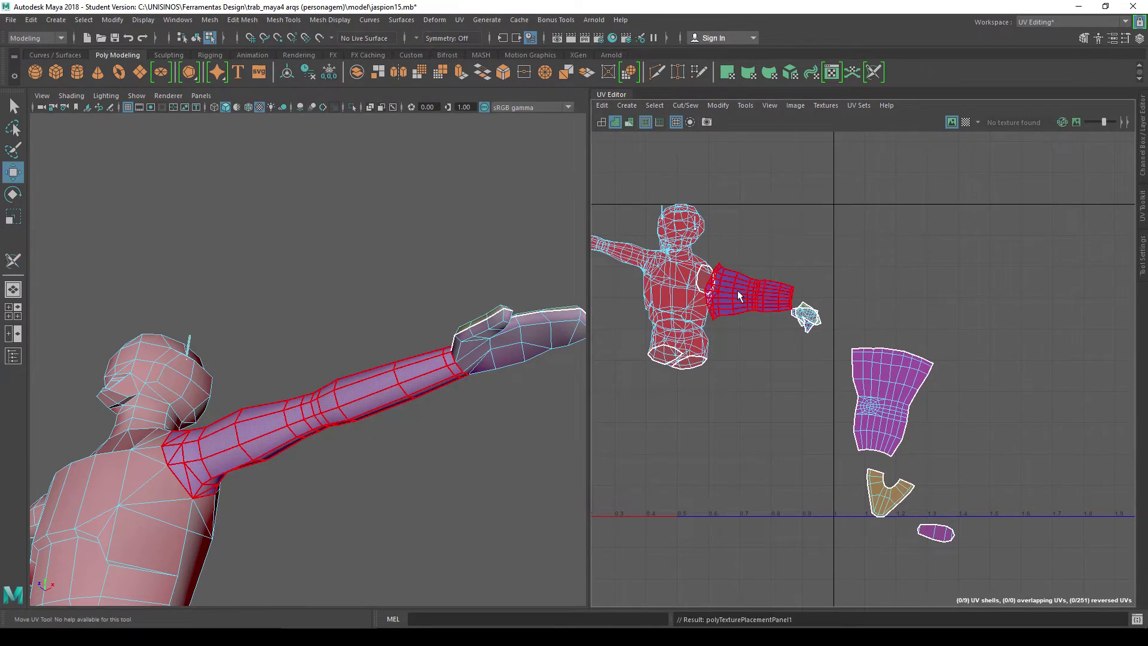
{"action": "left_click", "coordinate": [744, 303]}
{"action": "left_click_drag", "start_coordinate": [813, 283], "coordinate": [995, 257]}
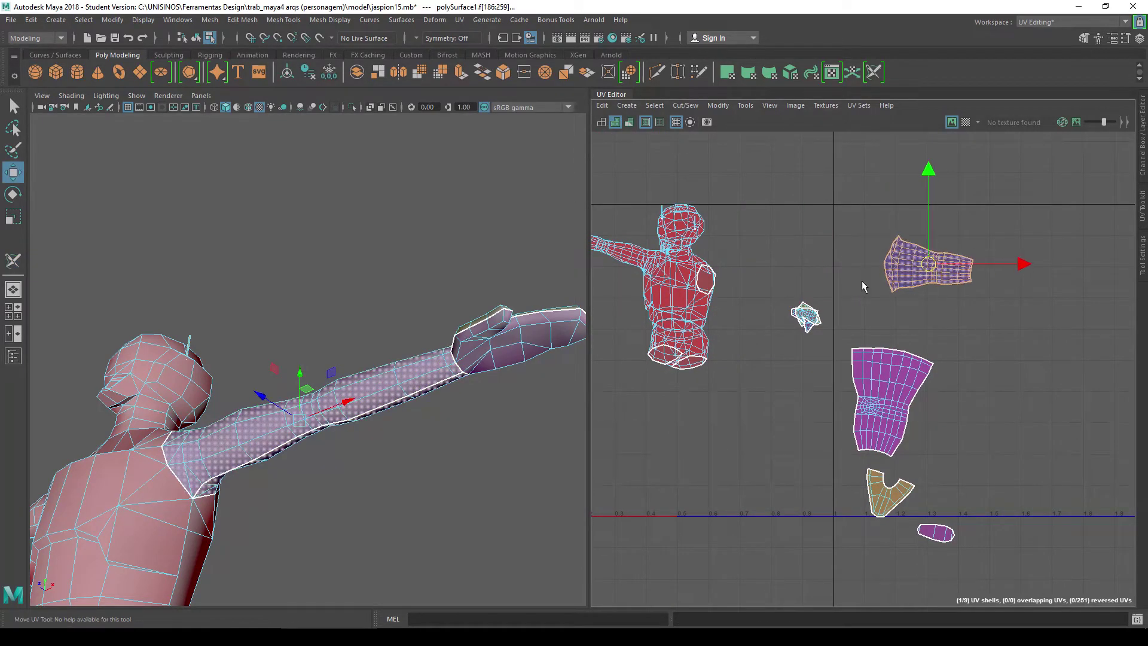
{"action": "left_click", "coordinate": [807, 315]}
{"action": "left_click_drag", "start_coordinate": [852, 322], "coordinate": [903, 317]}
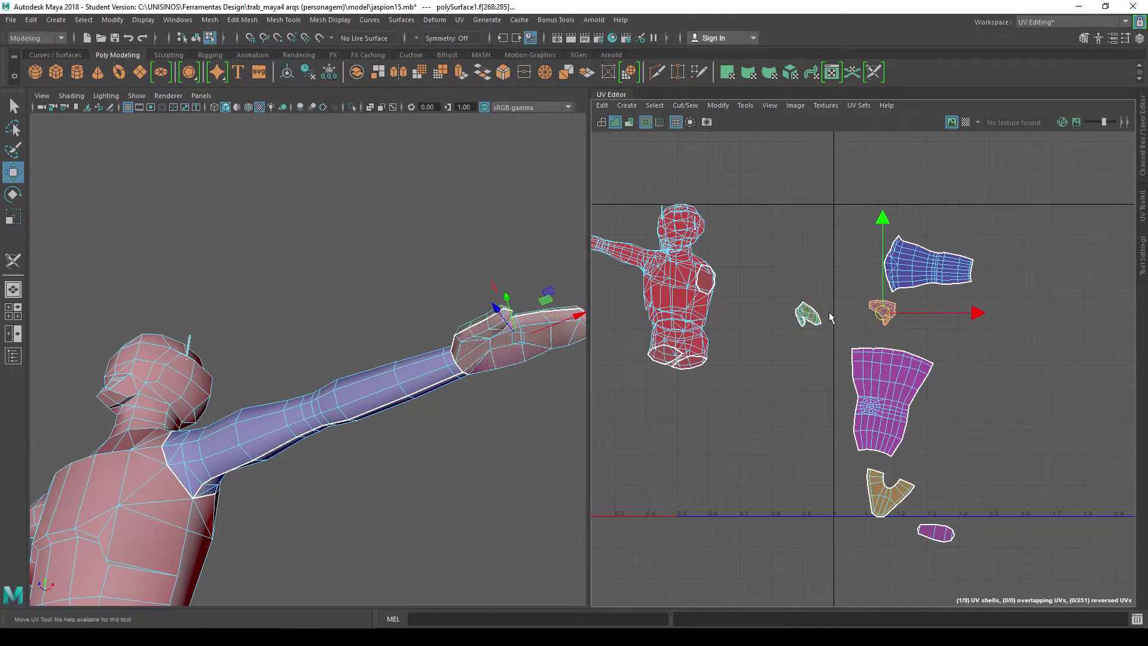
{"action": "left_click", "coordinate": [807, 316]}
{"action": "left_click_drag", "start_coordinate": [808, 320], "coordinate": [863, 326]}
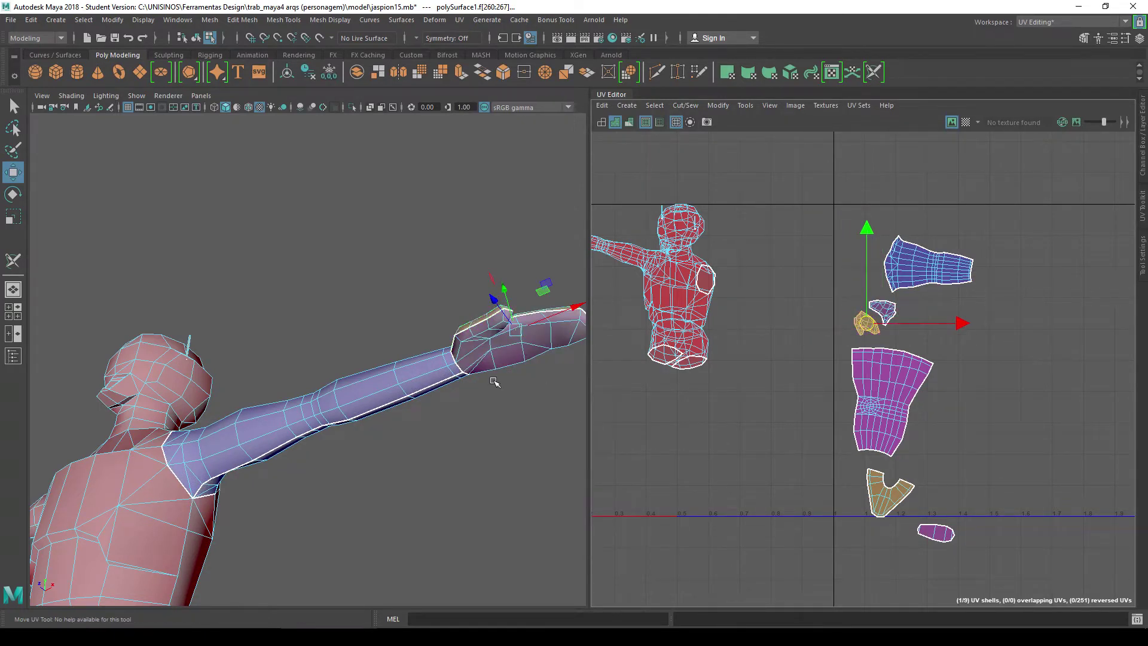
In a maximized front view, box-select the character's left arm faces and delete them.
{"action": "mouse_move", "coordinate": [494, 382]}
{"action": "left_mouse_down", "text": "alt"}
{"action": "mouse_move", "coordinate": [419, 415]}
{"action": "mouse_move", "coordinate": [346, 379]}
{"action": "mouse_move", "coordinate": [461, 372]}
{"action": "left_mouse_up", "text": "alt"}
{"action": "key", "text": "space"}
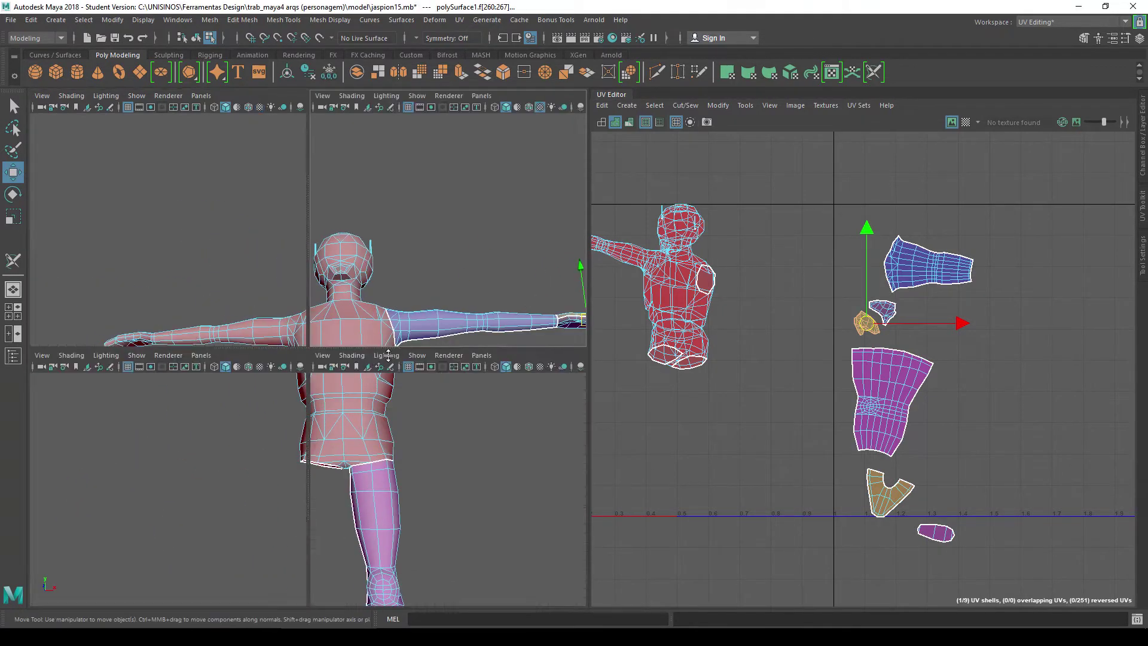
{"action": "key", "text": "space"}
{"action": "left_click", "coordinate": [386, 200]}
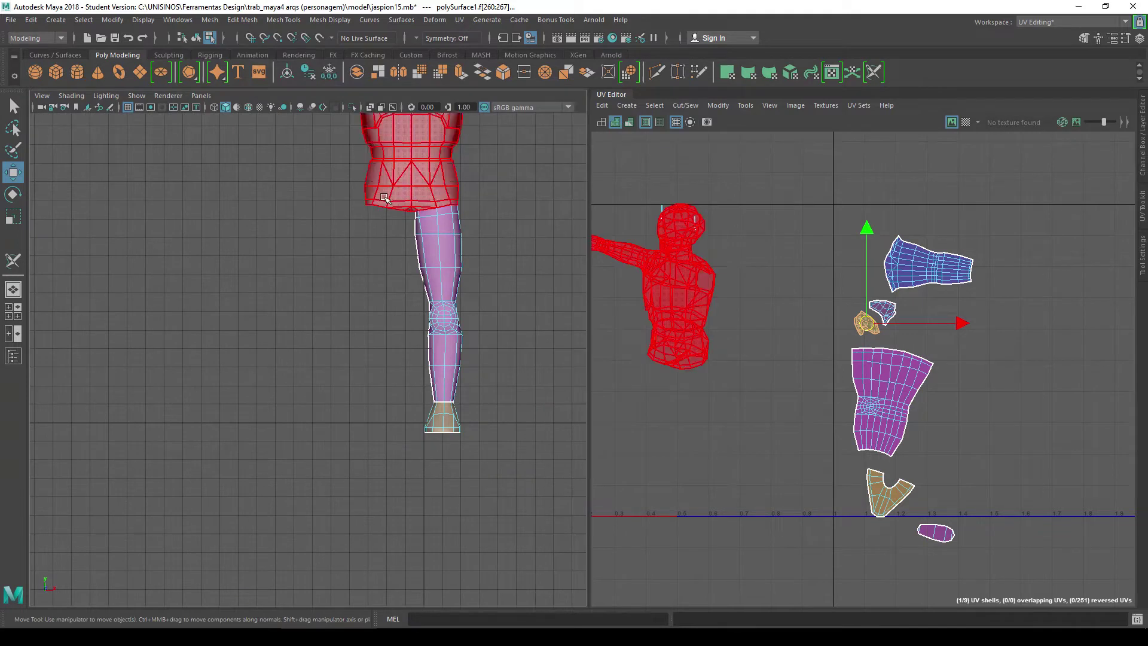
{"action": "middle_click_drag", "start_coordinate": [386, 199], "coordinate": [421, 447], "text": "alt"}
{"action": "left_click", "coordinate": [332, 344]}
{"action": "left_click_drag", "start_coordinate": [139, 263], "coordinate": [395, 353]}
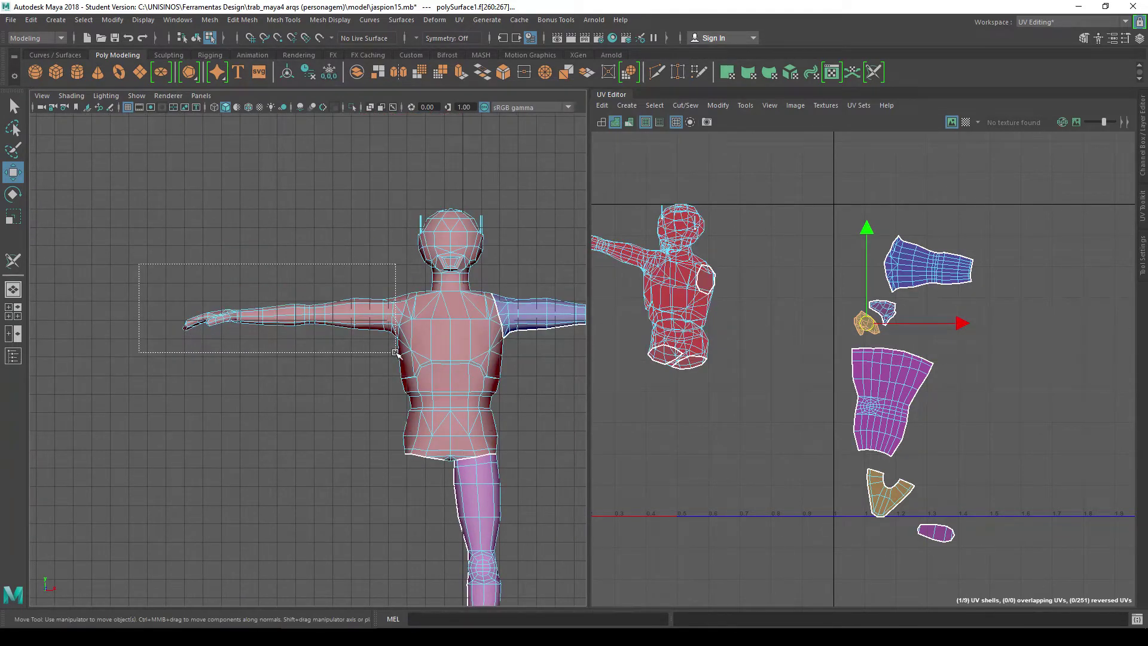
{"action": "left_click_drag", "start_coordinate": [395, 352], "coordinate": [395, 353]}
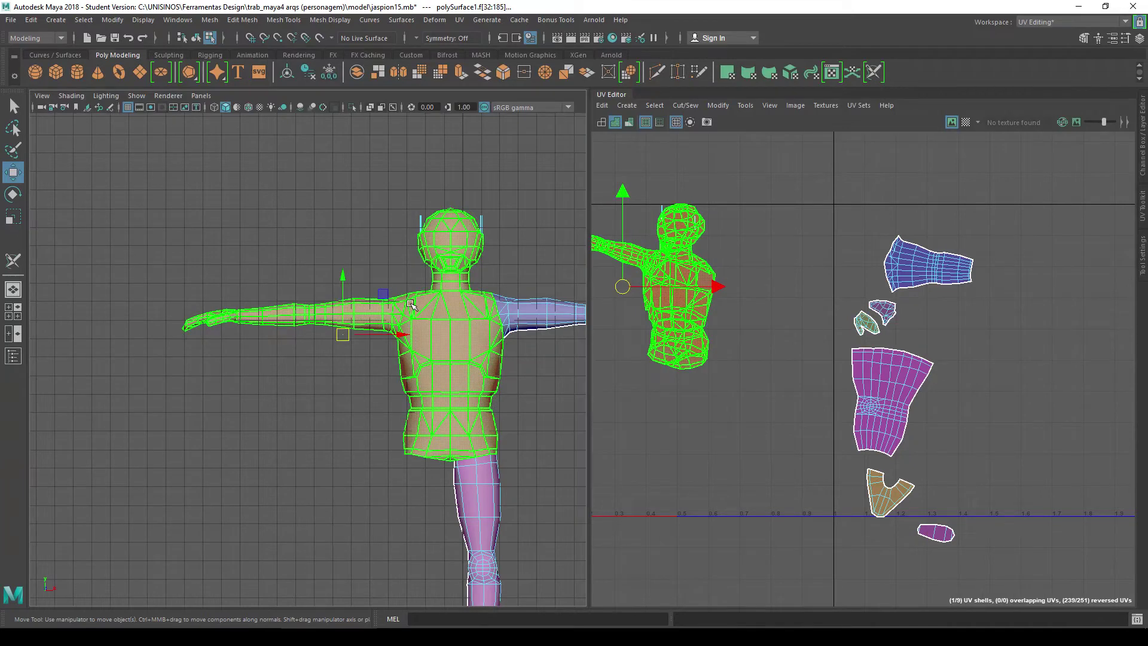
{"action": "right_click_drag", "start_coordinate": [412, 304], "coordinate": [346, 287]}
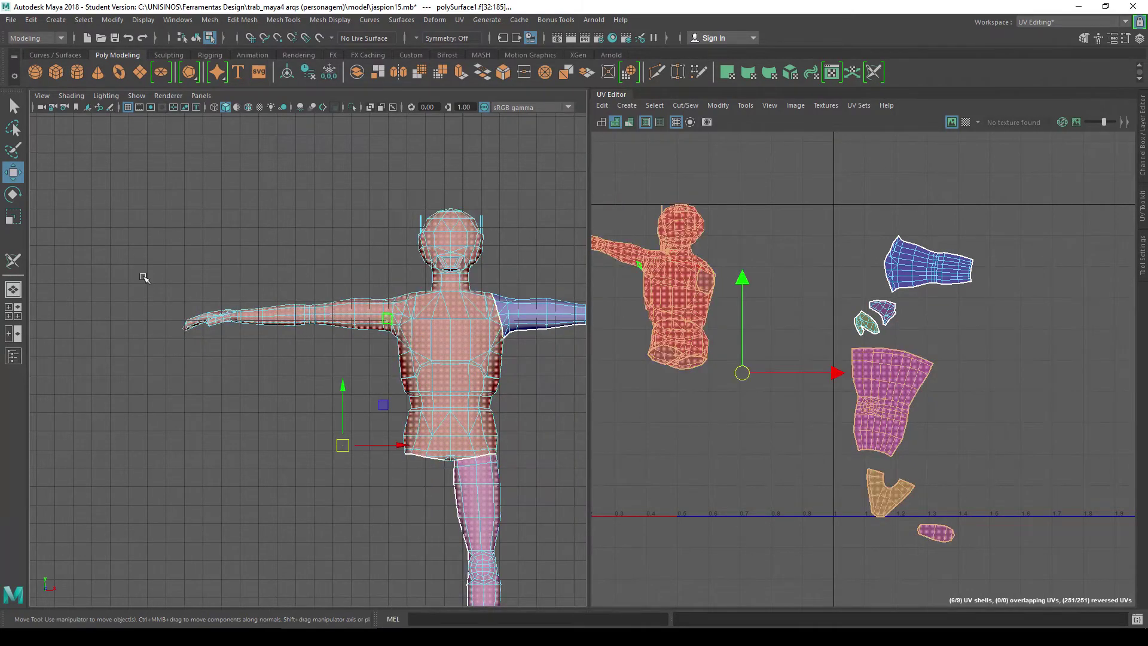
{"action": "left_click_drag", "start_coordinate": [107, 242], "coordinate": [394, 361]}
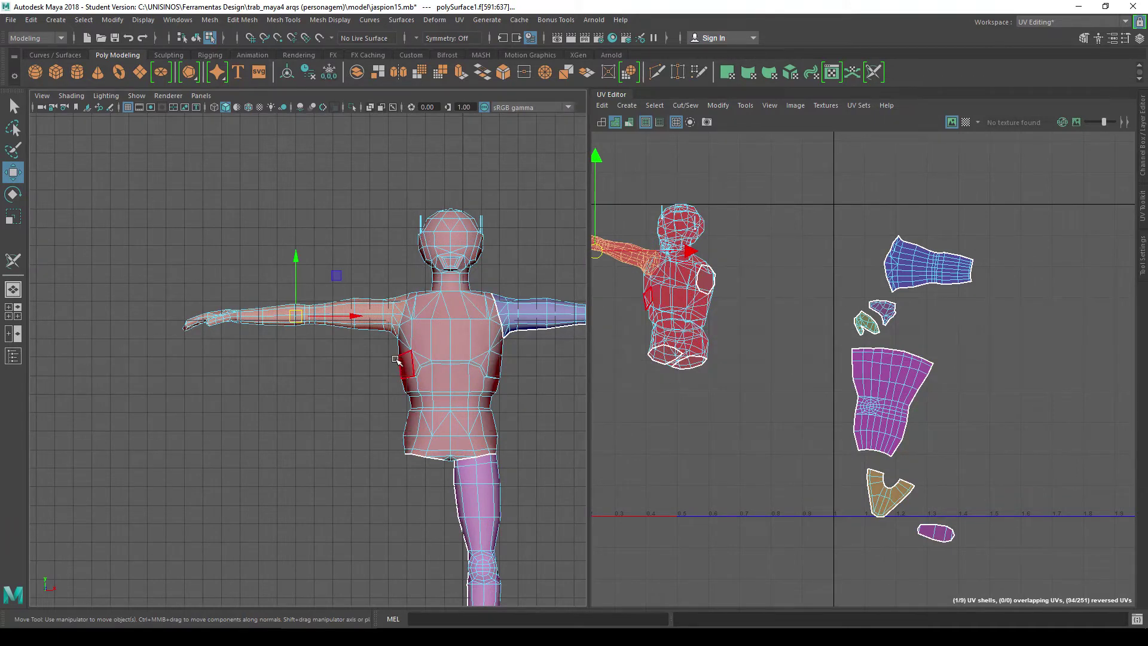
{"action": "key", "text": "Delete"}
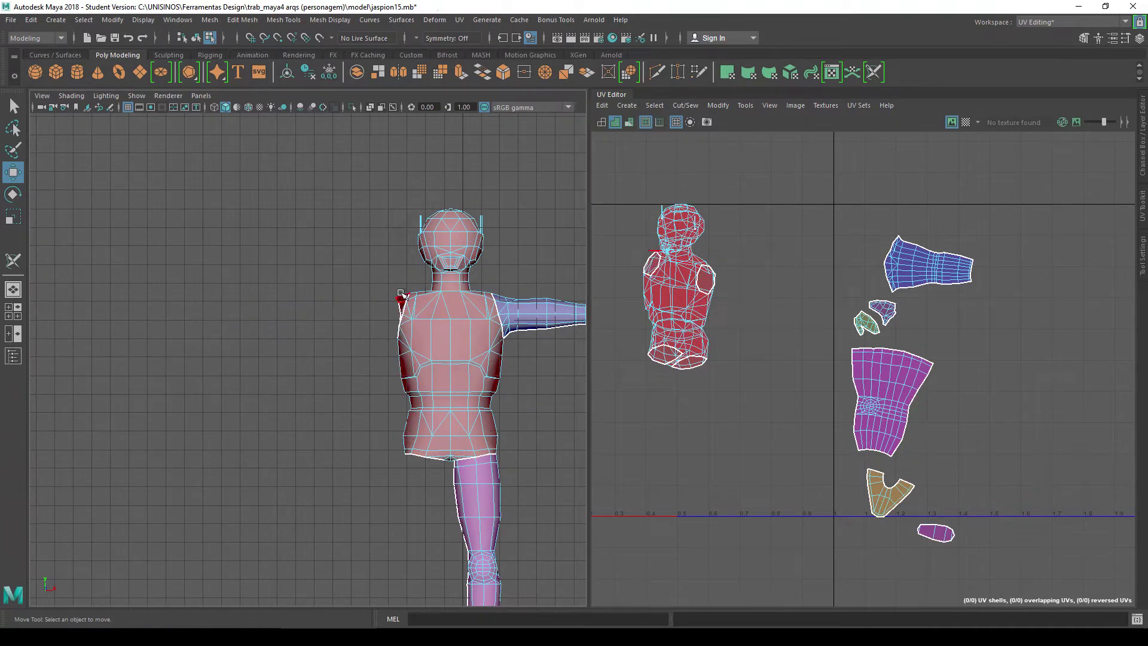
Zoom in and select edges on the left shoulder where the arm was removed.
{"action": "left_click", "coordinate": [401, 294]}
{"action": "scroll", "coordinate": [419, 299], "scroll_direction": "up", "scroll_amount": 3}
{"action": "left_click", "coordinate": [438, 285]}
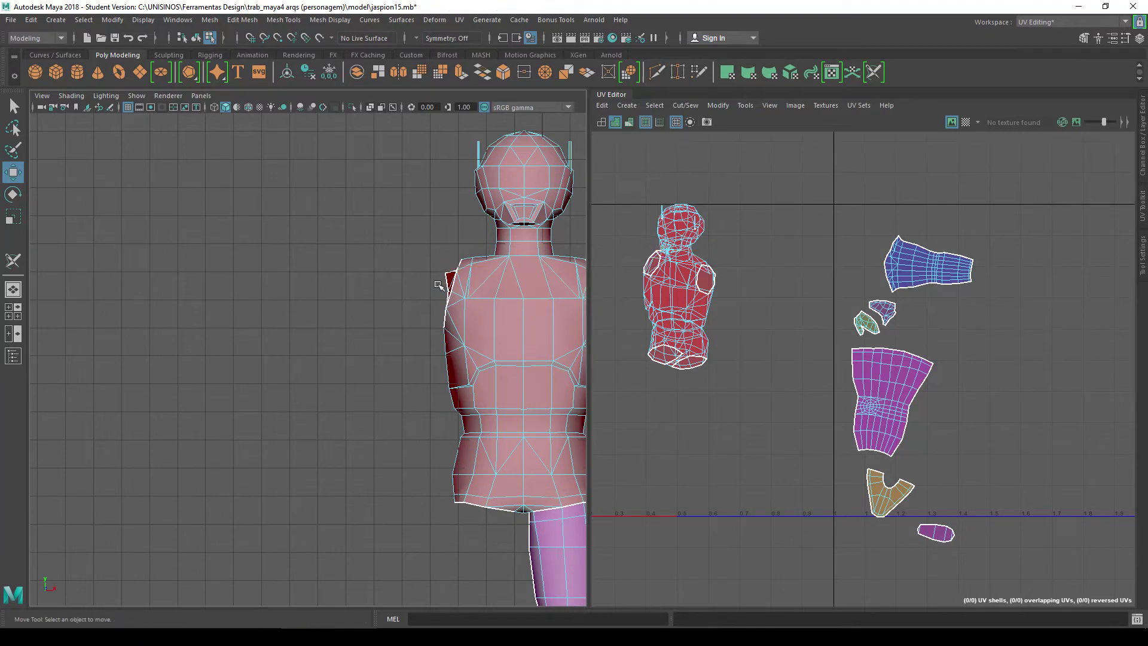
{"action": "left_click", "coordinate": [447, 281]}
{"action": "left_click", "coordinate": [411, 306]}
{"action": "key", "text": "space"}
In the single perspective view, tumble and zoom around the torso to inspect its back and shoulders.
{"action": "key", "text": "space"}
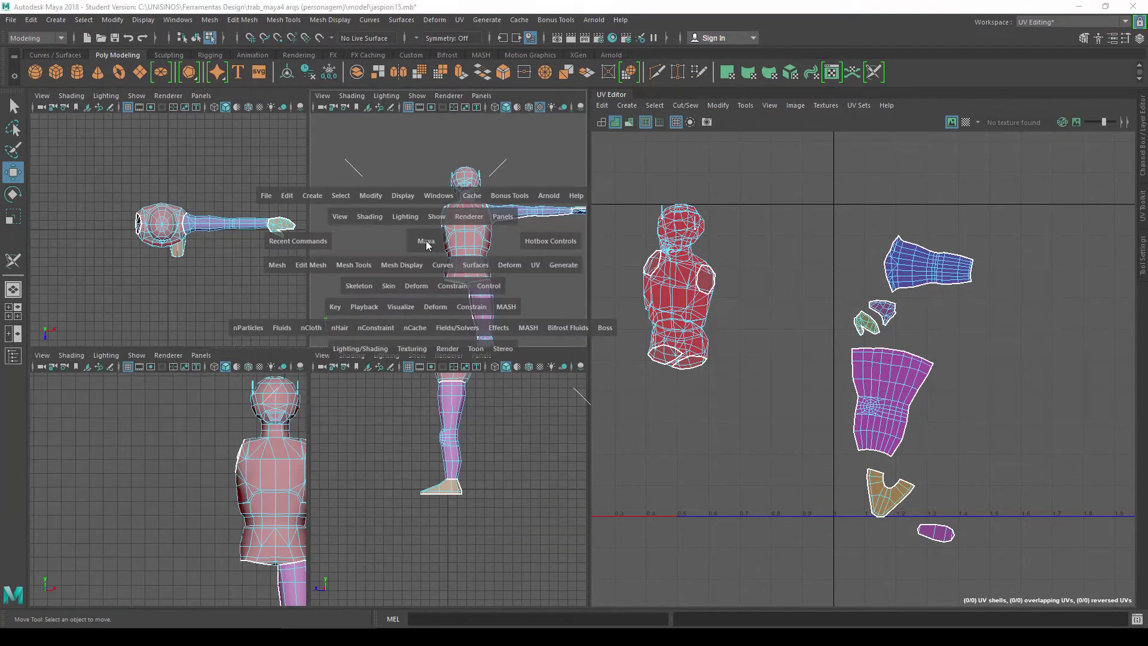
{"action": "key", "text": "space"}
{"action": "scroll", "coordinate": [396, 266], "scroll_direction": "up", "scroll_amount": 3}
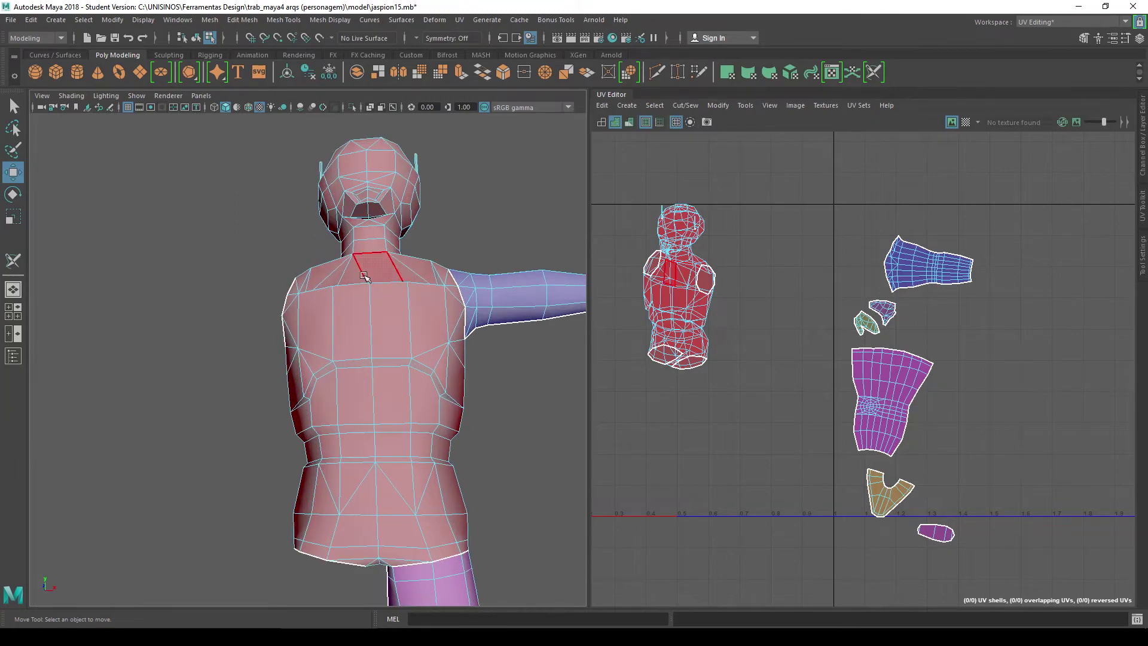
{"action": "mouse_move", "coordinate": [396, 266]}
{"action": "left_mouse_down", "text": "alt"}
{"action": "mouse_move", "coordinate": [279, 266]}
{"action": "mouse_move", "coordinate": [290, 318]}
{"action": "mouse_move", "coordinate": [341, 310]}
{"action": "mouse_move", "coordinate": [102, 402]}
{"action": "mouse_move", "coordinate": [356, 380]}
{"action": "mouse_move", "coordinate": [115, 366]}
{"action": "mouse_move", "coordinate": [318, 368]}
{"action": "mouse_move", "coordinate": [279, 368]}
{"action": "left_mouse_up", "text": "alt"}
{"action": "mouse_move", "coordinate": [278, 368]}
{"action": "right_mouse_down", "text": "alt"}
{"action": "mouse_move", "coordinate": [269, 367]}
{"action": "mouse_move", "coordinate": [399, 252]}
{"action": "right_mouse_up", "text": "alt"}
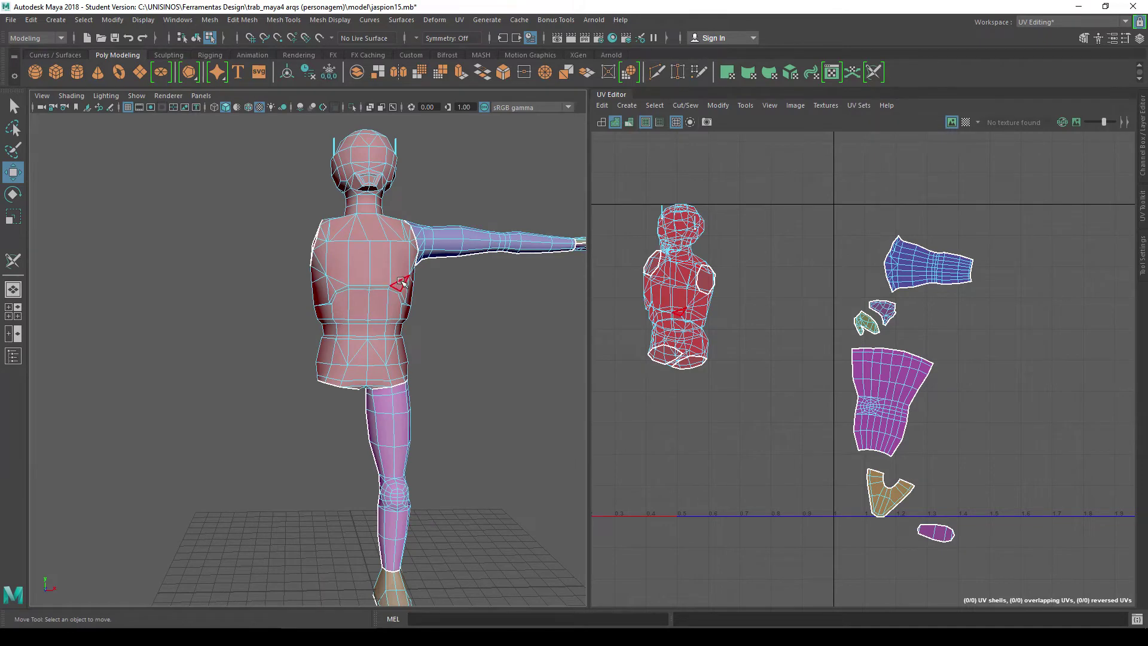
{"action": "scroll", "coordinate": [397, 280], "scroll_direction": "up", "scroll_amount": 3}
{"action": "left_click", "coordinate": [412, 275]}
{"action": "mouse_move", "coordinate": [413, 275]}
{"action": "left_mouse_down", "text": "alt"}
{"action": "mouse_move", "coordinate": [376, 279]}
{"action": "mouse_move", "coordinate": [412, 288]}
{"action": "left_mouse_up", "text": "alt"}
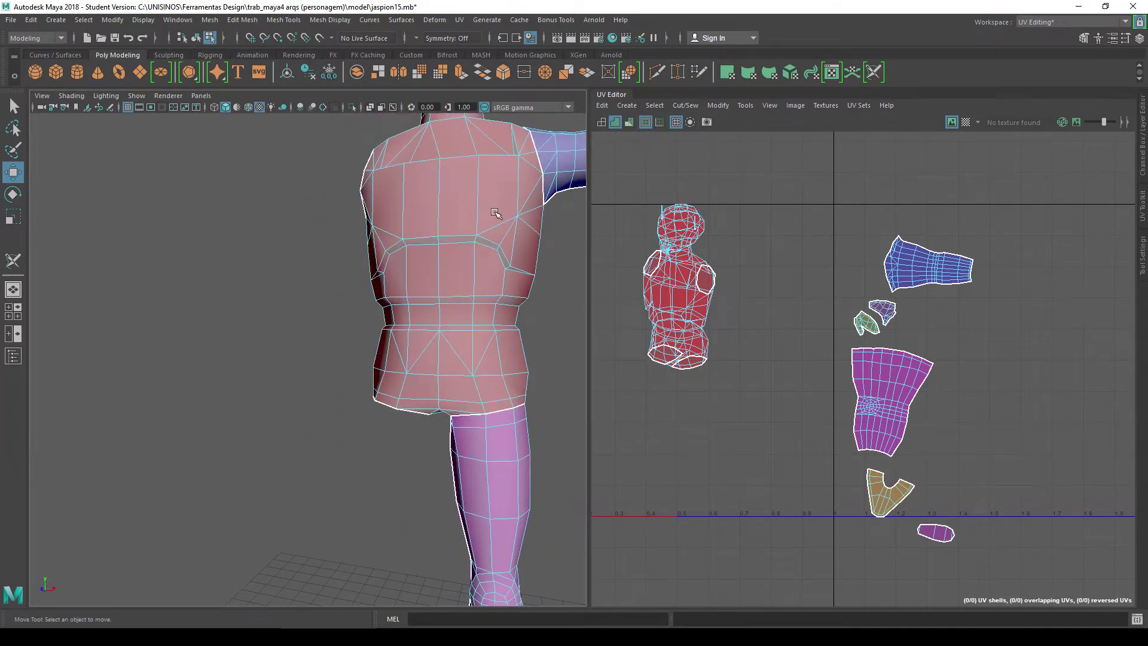
{"action": "scroll", "coordinate": [495, 213], "scroll_direction": "down", "scroll_amount": 3}
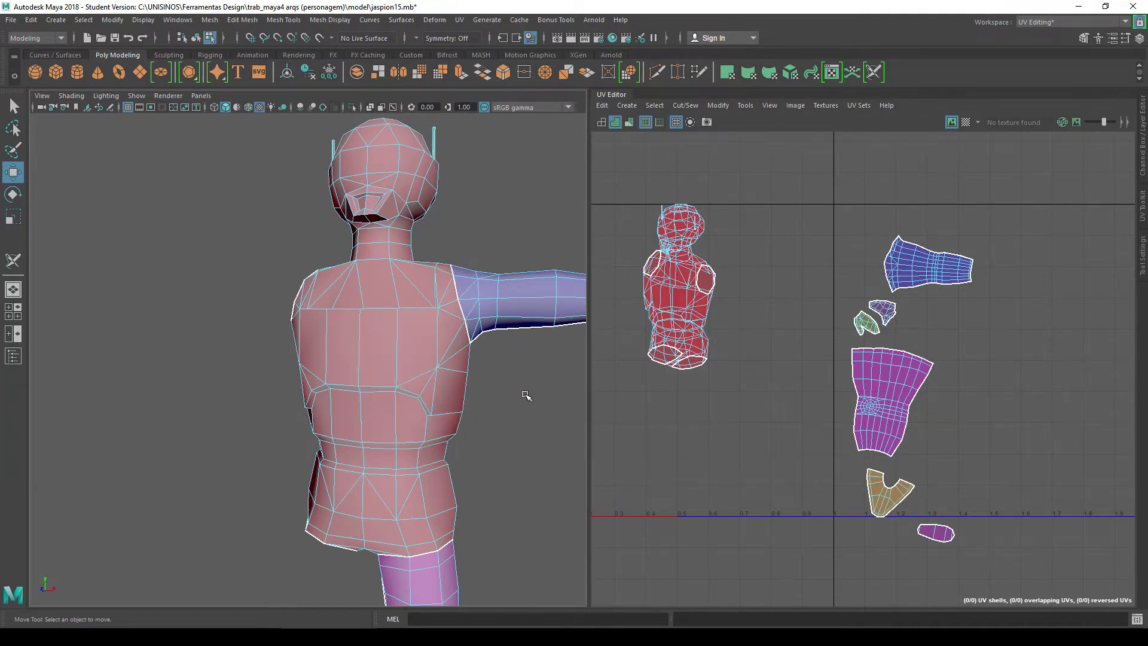
{"action": "scroll", "coordinate": [526, 395], "scroll_direction": "down", "scroll_amount": 5}
{"action": "scroll", "coordinate": [383, 353], "scroll_direction": "up", "scroll_amount": 4}
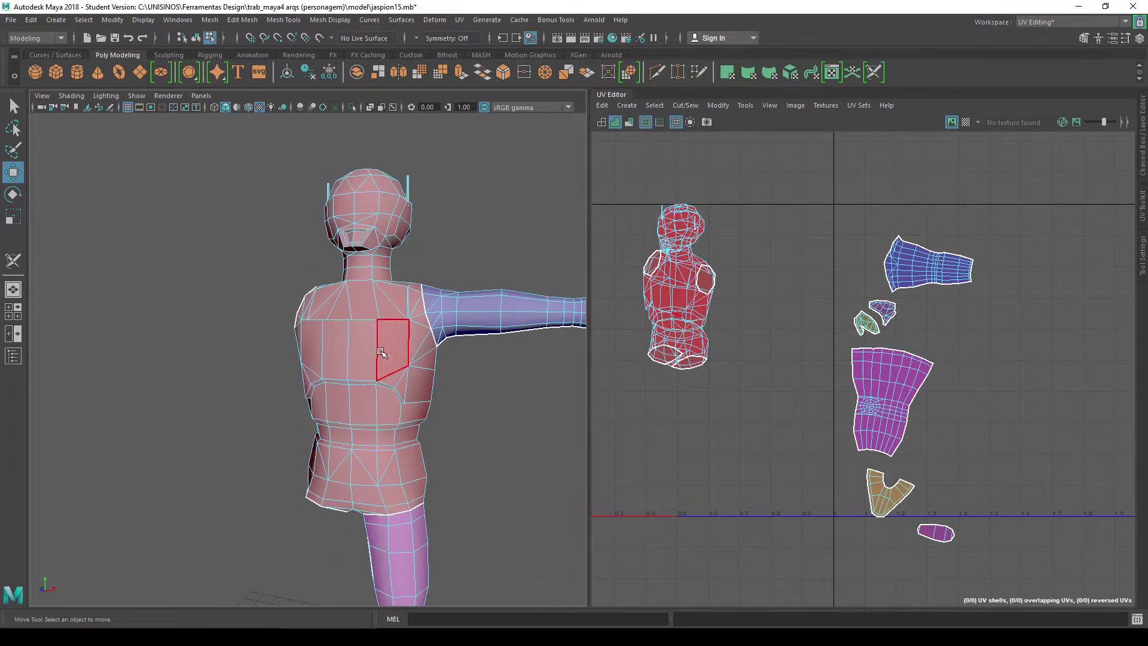
{"action": "mouse_move", "coordinate": [381, 352]}
{"action": "left_mouse_down", "text": "alt"}
{"action": "mouse_move", "coordinate": [393, 403]}
{"action": "mouse_move", "coordinate": [371, 407]}
{"action": "left_mouse_up", "text": "alt"}
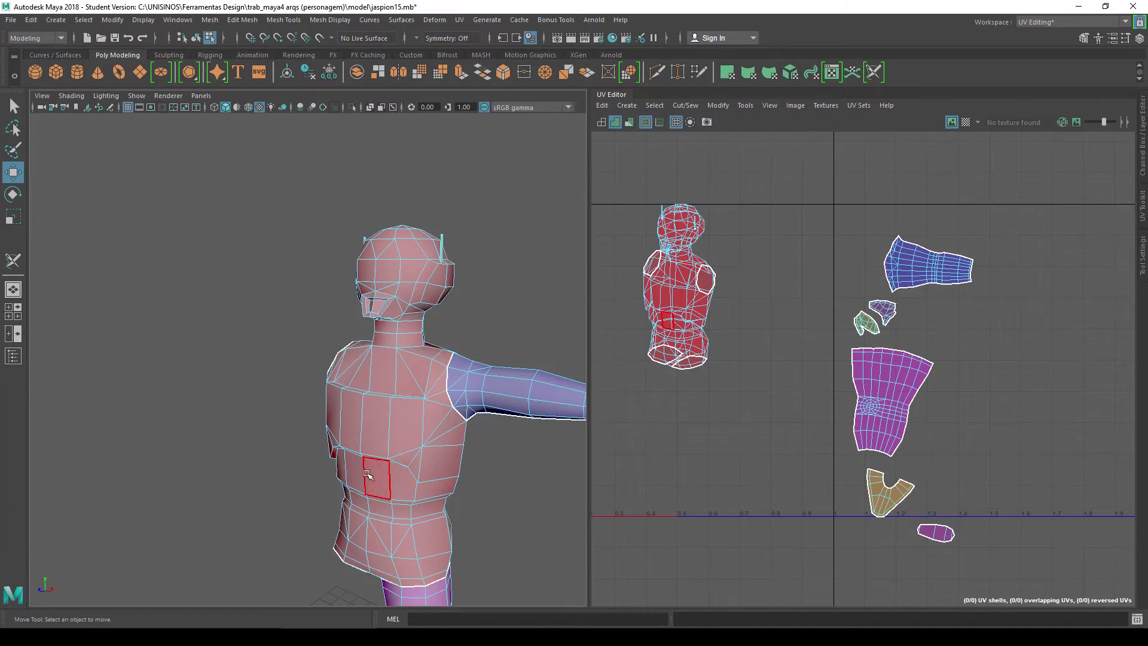
{"action": "left_click_drag", "start_coordinate": [368, 474], "coordinate": [380, 460], "text": "alt"}
{"action": "mouse_move", "coordinate": [454, 359]}
{"action": "left_mouse_down", "text": "alt"}
{"action": "mouse_move", "coordinate": [437, 371]}
{"action": "mouse_move", "coordinate": [398, 194]}
{"action": "left_mouse_up", "text": "alt"}
Activate the 3D Cut and Sew UV Tool in Edge mode.
{"action": "left_click", "coordinate": [459, 21]}
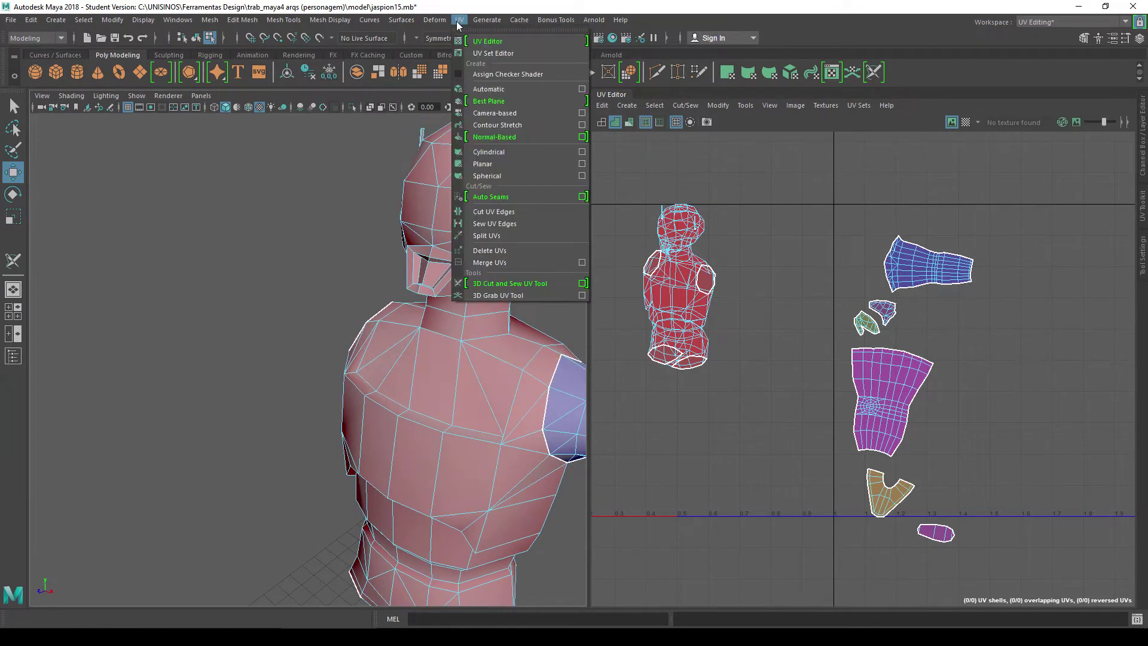
{"action": "left_click", "coordinate": [493, 282]}
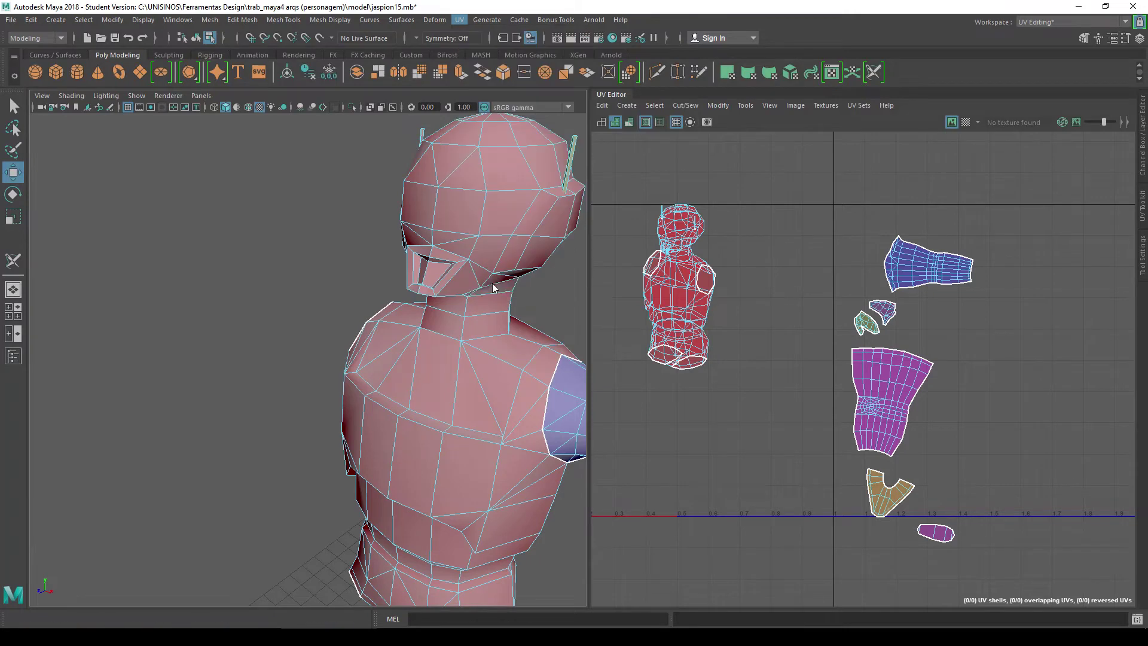
{"action": "right_click", "coordinate": [441, 332]}
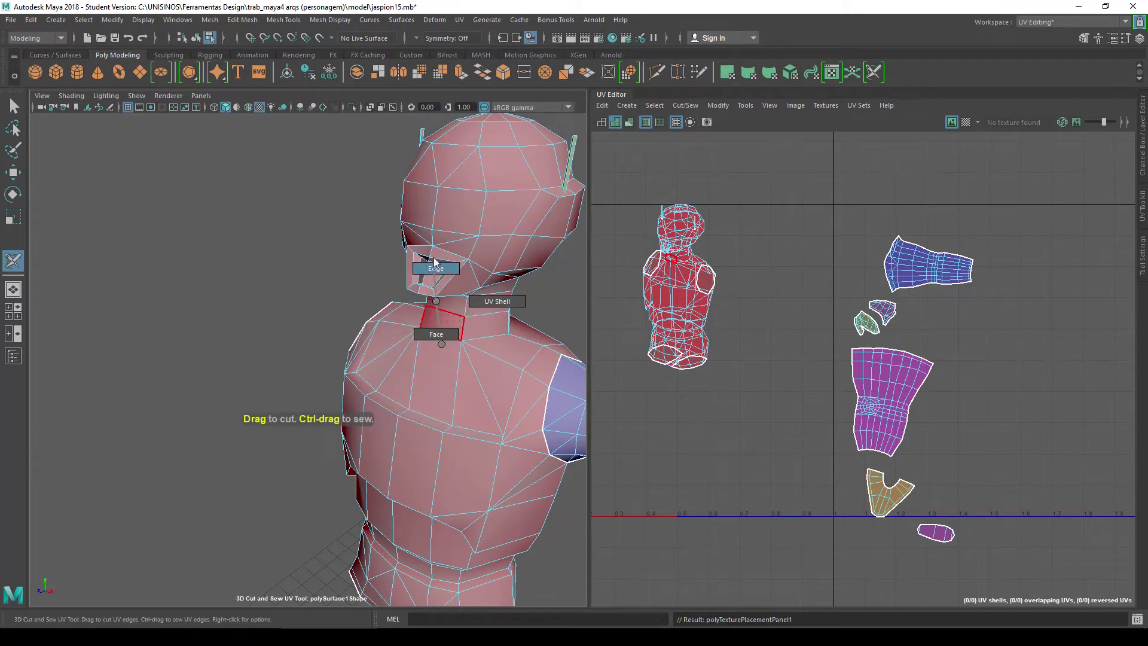
{"action": "left_click", "coordinate": [435, 268]}
{"action": "scroll", "coordinate": [423, 353], "scroll_direction": "up", "scroll_amount": 3}
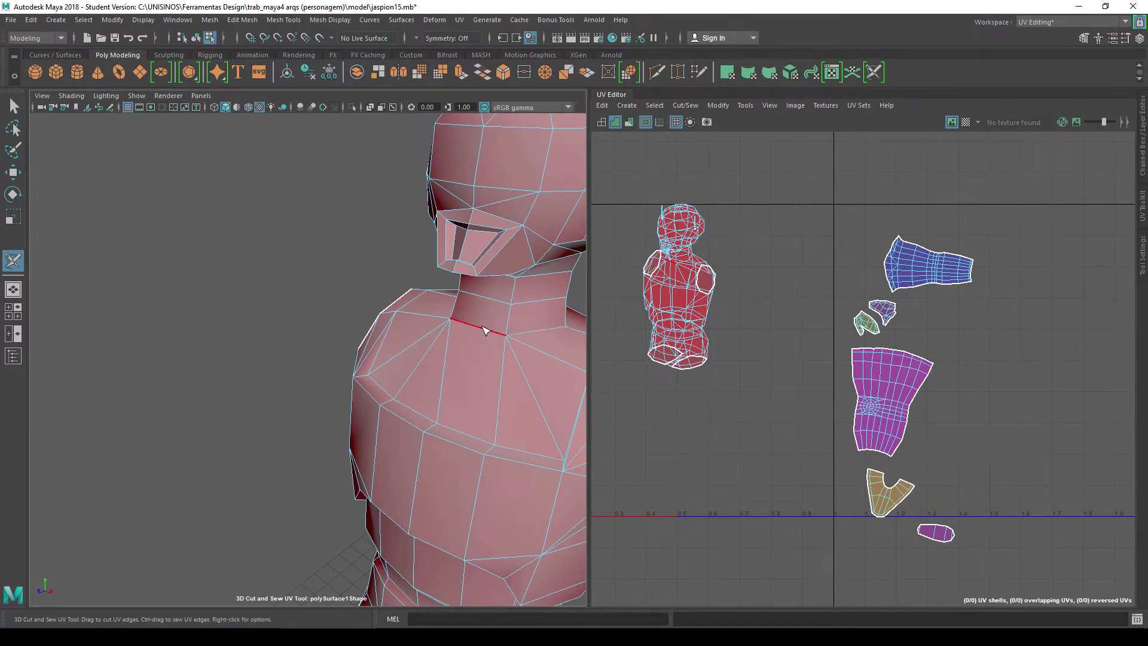
Cut the seam along the front edges of the neck base.
{"action": "left_click", "coordinate": [483, 327]}
{"action": "left_click", "coordinate": [535, 330]}
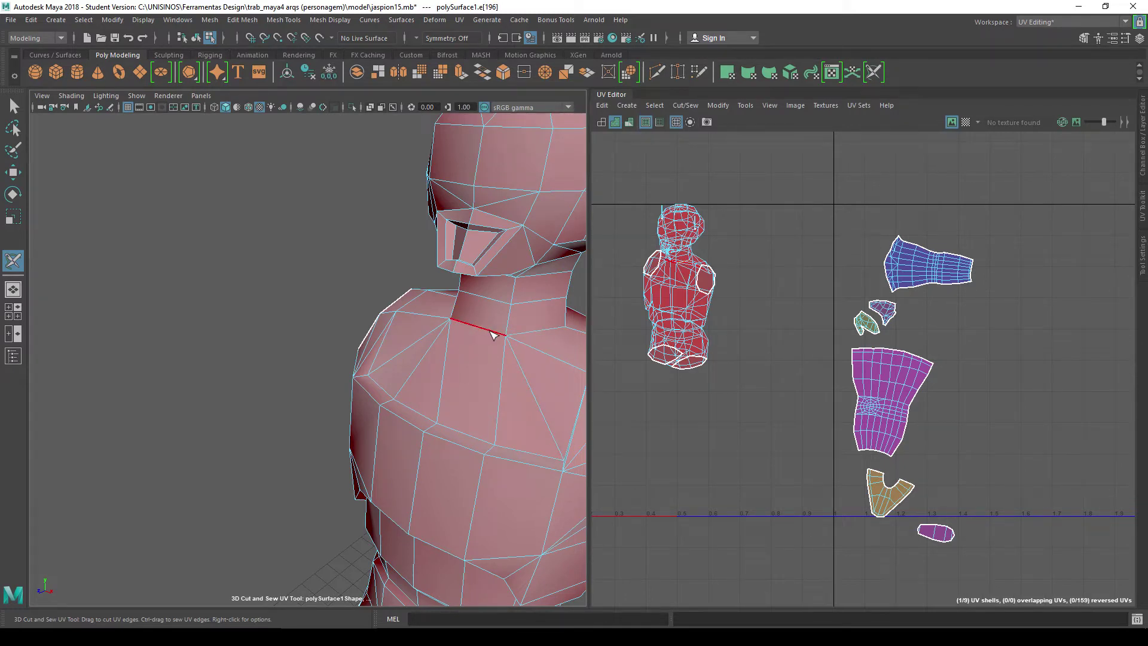
{"action": "left_click", "coordinate": [481, 327]}
{"action": "left_click_drag", "start_coordinate": [481, 332], "coordinate": [538, 330]}
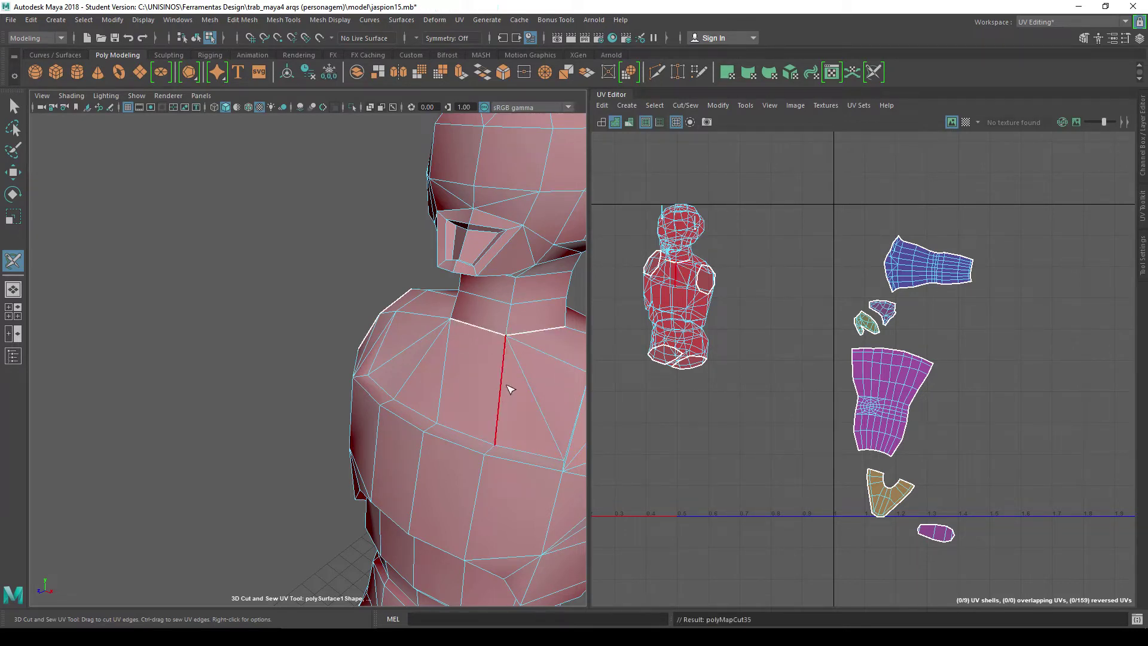
{"action": "scroll", "coordinate": [454, 349], "scroll_direction": "down", "scroll_amount": 3}
{"action": "left_click_drag", "start_coordinate": [454, 349], "coordinate": [346, 297], "text": "alt"}
{"action": "scroll", "coordinate": [346, 297], "scroll_direction": "up", "scroll_amount": 3}
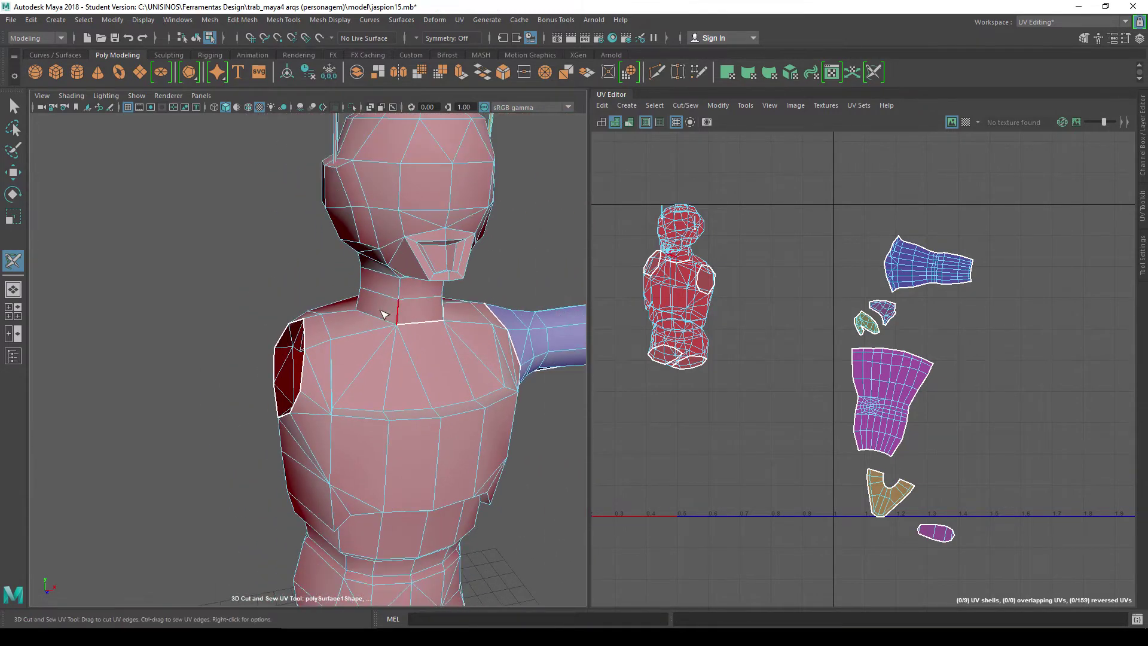
Cut the remaining neck-base edges all the way around, separating the head shell.
{"action": "left_click", "coordinate": [383, 313]}
{"action": "scroll", "coordinate": [376, 308], "scroll_direction": "up", "scroll_amount": 3}
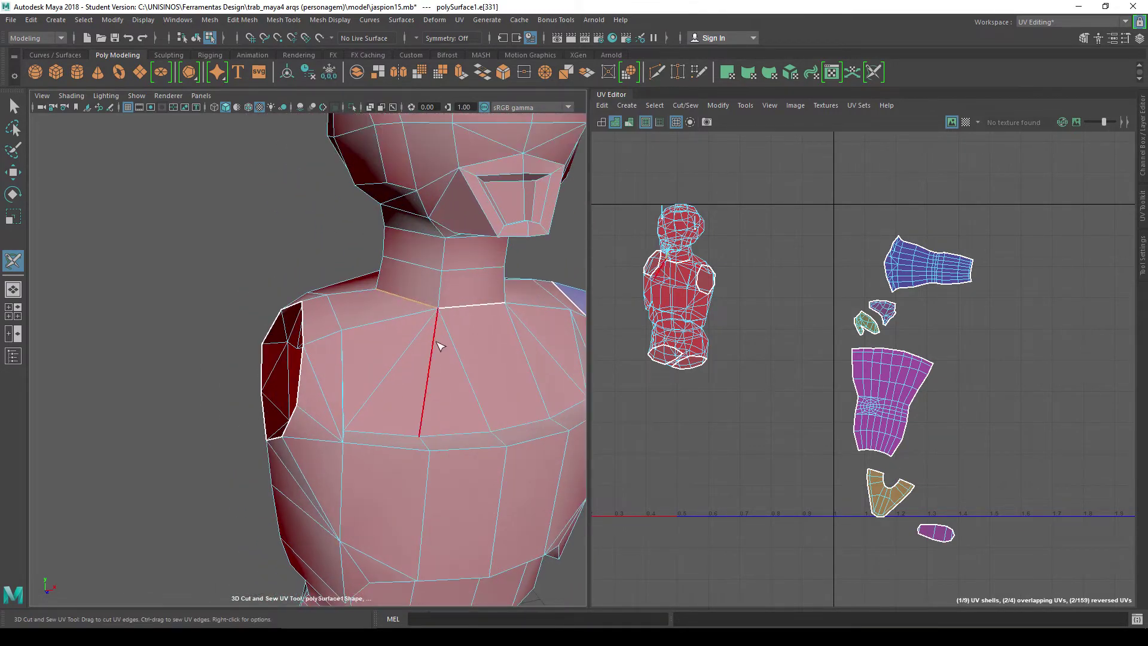
{"action": "mouse_move", "coordinate": [369, 303]}
{"action": "left_mouse_down", "text": "alt"}
{"action": "mouse_move", "coordinate": [469, 315]}
{"action": "mouse_move", "coordinate": [436, 318]}
{"action": "left_mouse_up", "text": "alt"}
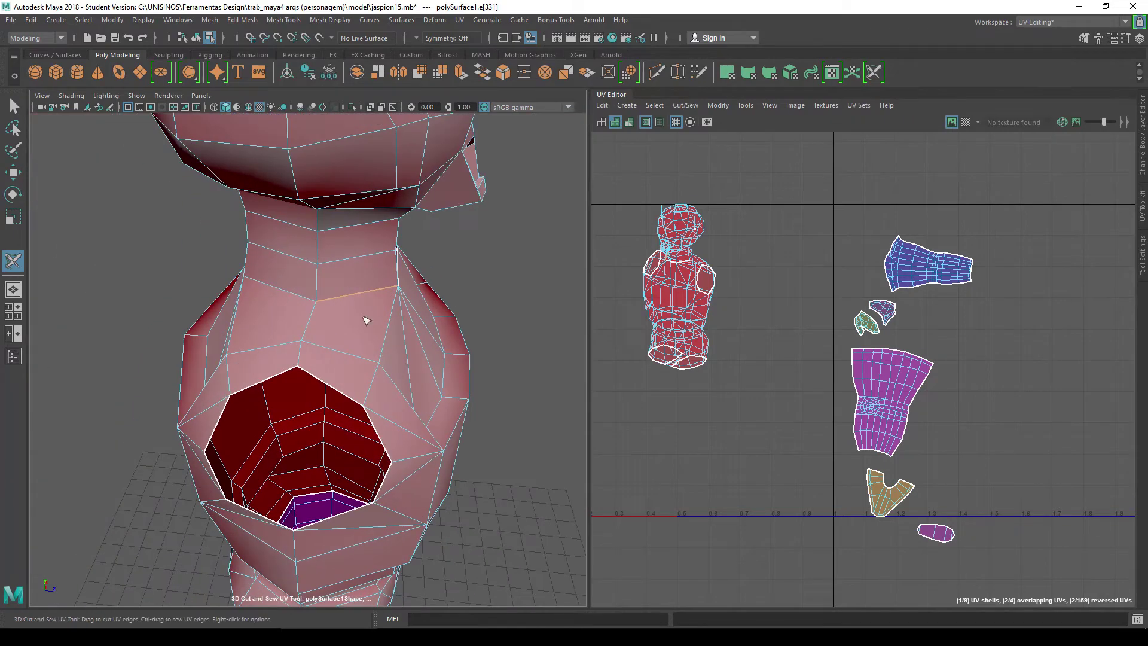
{"action": "left_click", "coordinate": [293, 297]}
{"action": "mouse_move", "coordinate": [313, 257]}
{"action": "left_mouse_down", "text": "alt"}
{"action": "mouse_move", "coordinate": [382, 299]}
{"action": "mouse_move", "coordinate": [347, 350]}
{"action": "mouse_move", "coordinate": [418, 333]}
{"action": "left_mouse_up", "text": "alt"}
{"action": "left_click_drag", "start_coordinate": [321, 333], "coordinate": [384, 315], "text": "alt"}
{"action": "left_click_drag", "start_coordinate": [252, 350], "coordinate": [482, 307], "text": "alt"}
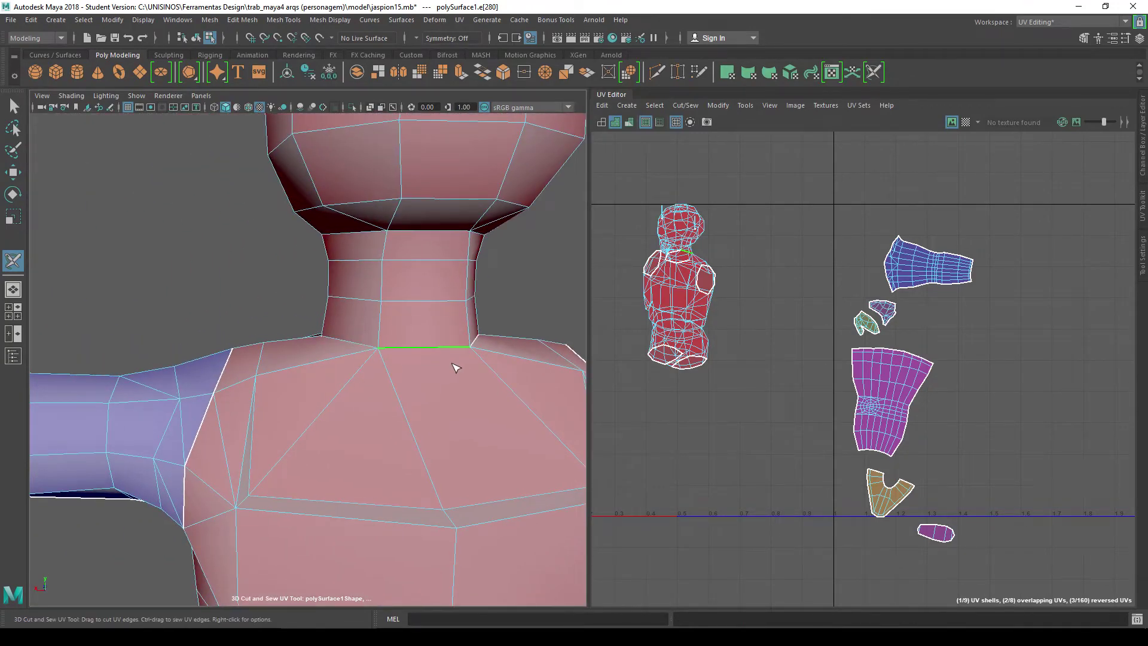
{"action": "left_click_drag", "start_coordinate": [469, 367], "coordinate": [335, 352], "text": "alt"}
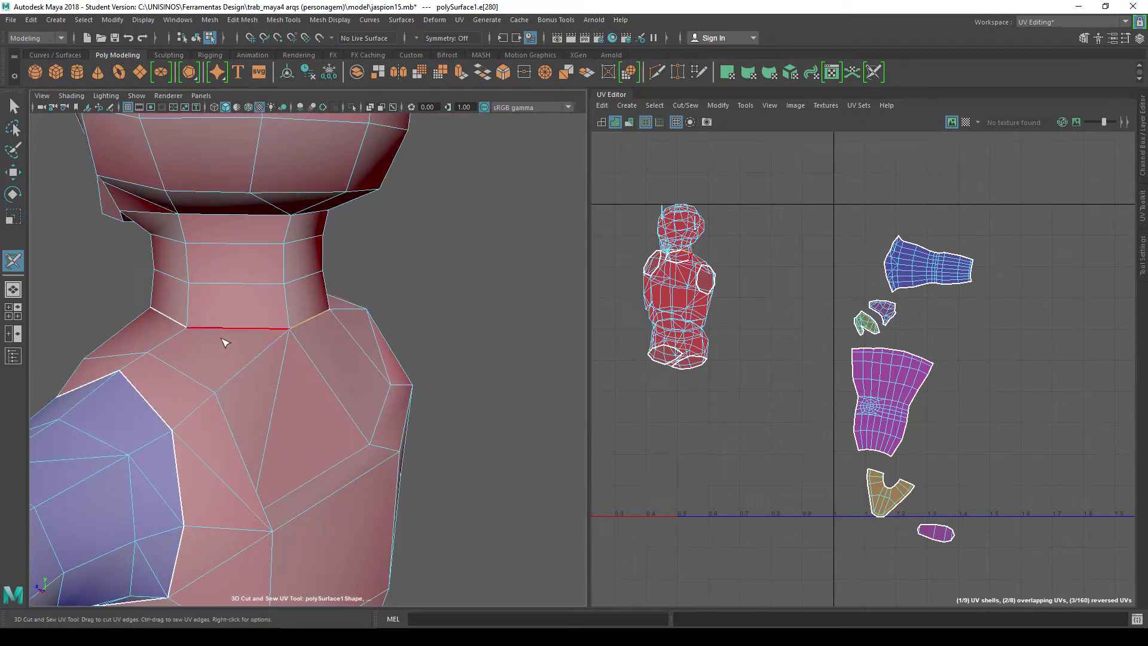
{"action": "left_click", "coordinate": [228, 329]}
{"action": "scroll", "coordinate": [463, 384], "scroll_direction": "down", "scroll_amount": 3}
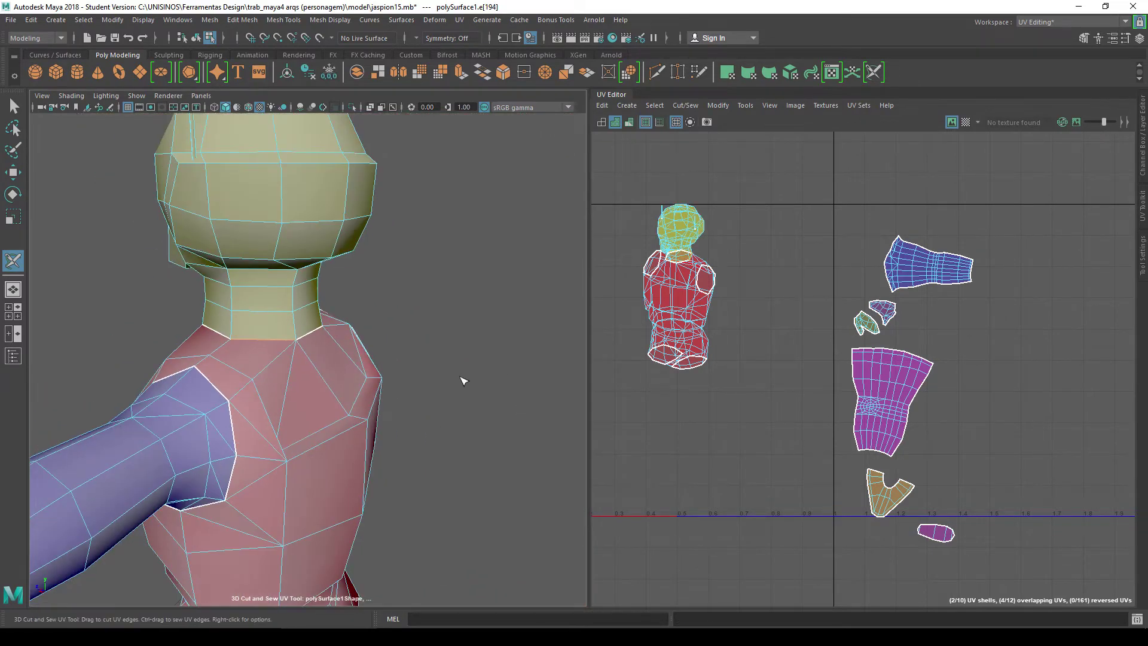
{"action": "left_click_drag", "start_coordinate": [371, 333], "coordinate": [522, 317], "text": "alt"}
{"action": "left_click_drag", "start_coordinate": [326, 333], "coordinate": [549, 307], "text": "alt"}
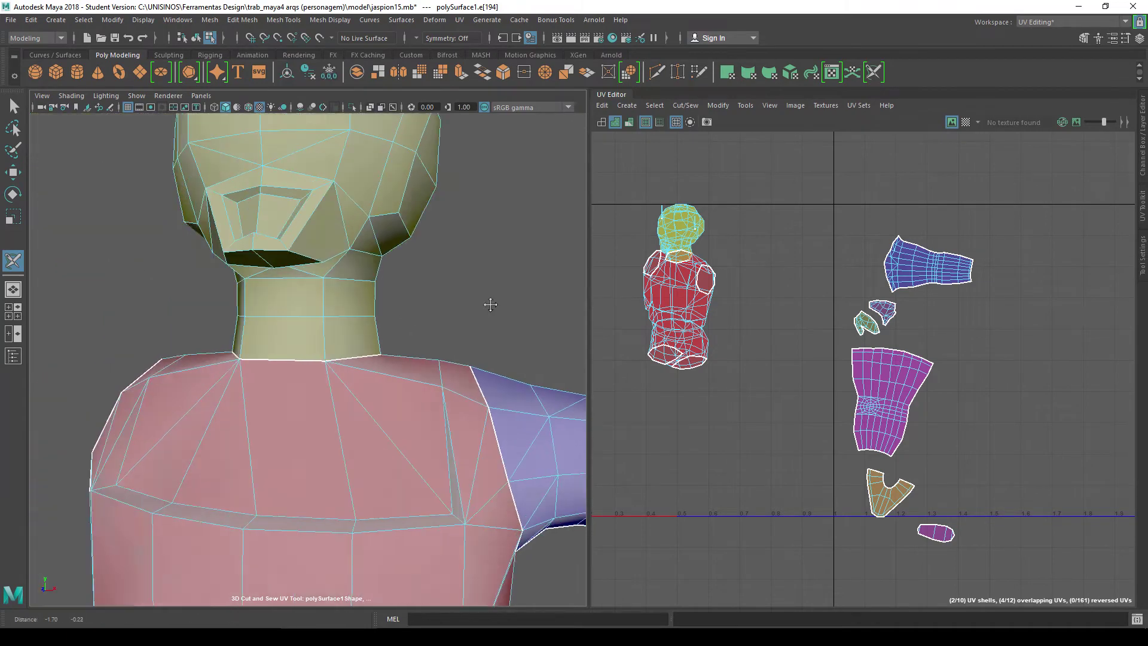
{"action": "scroll", "coordinate": [434, 206], "scroll_direction": "down", "scroll_amount": 5}
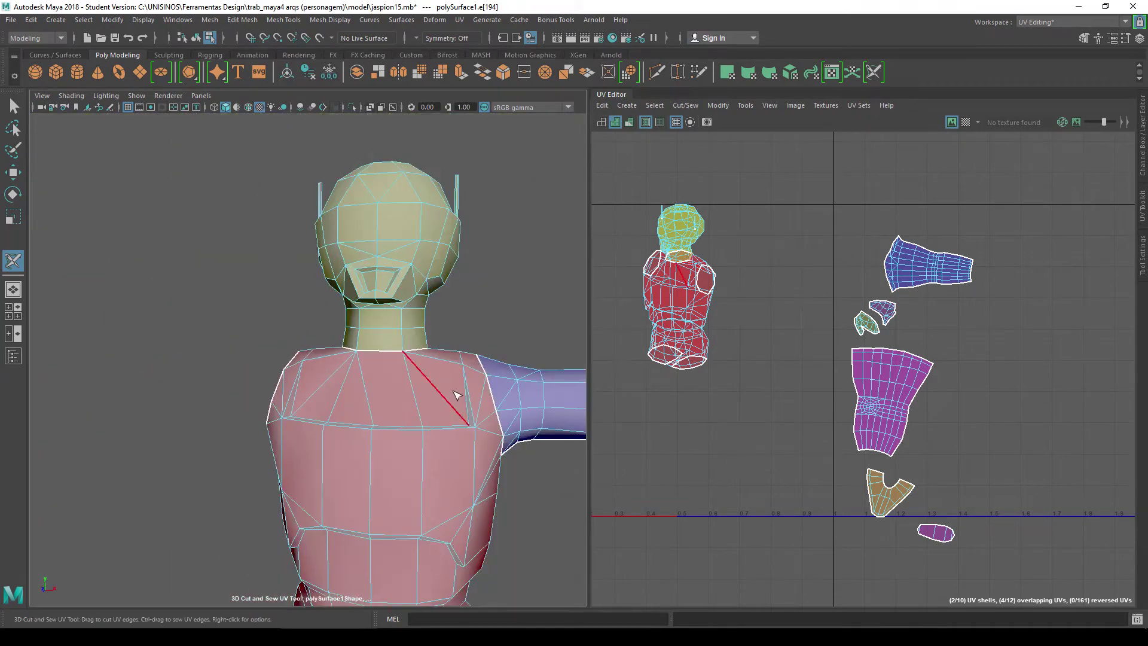
{"action": "mouse_move", "coordinate": [470, 419]}
{"action": "left_mouse_down", "text": "alt"}
{"action": "mouse_move", "coordinate": [456, 249]}
{"action": "mouse_move", "coordinate": [407, 291]}
{"action": "mouse_move", "coordinate": [482, 285]}
{"action": "mouse_move", "coordinate": [446, 250]}
{"action": "left_mouse_up", "text": "alt"}
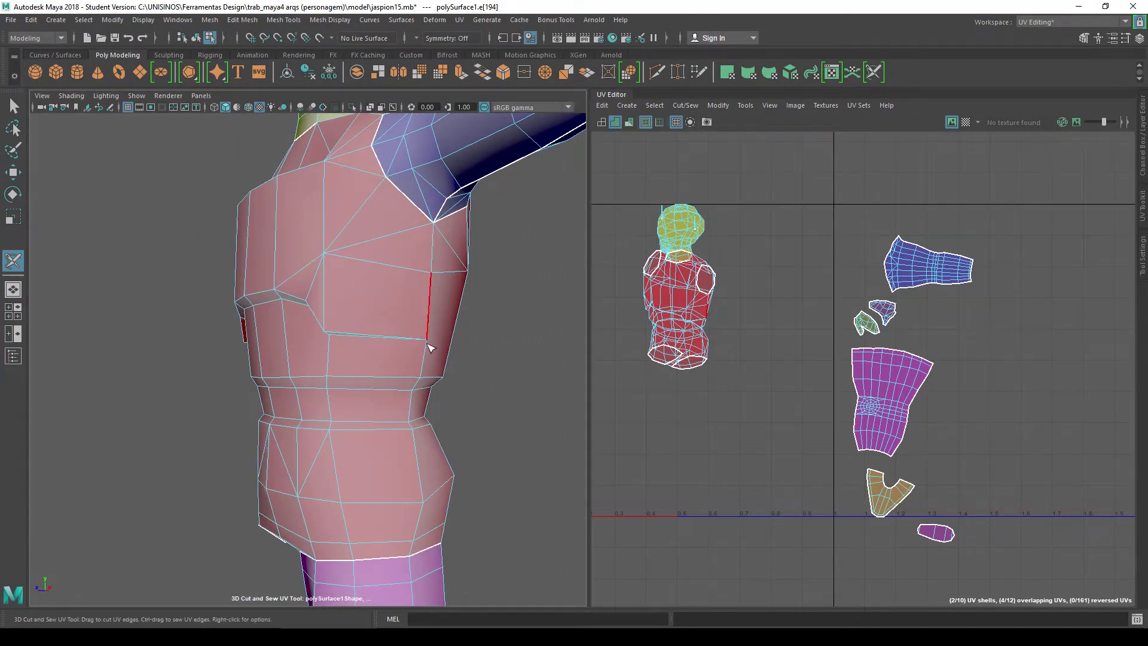
{"action": "scroll", "coordinate": [428, 497], "scroll_direction": "down", "scroll_amount": 3}
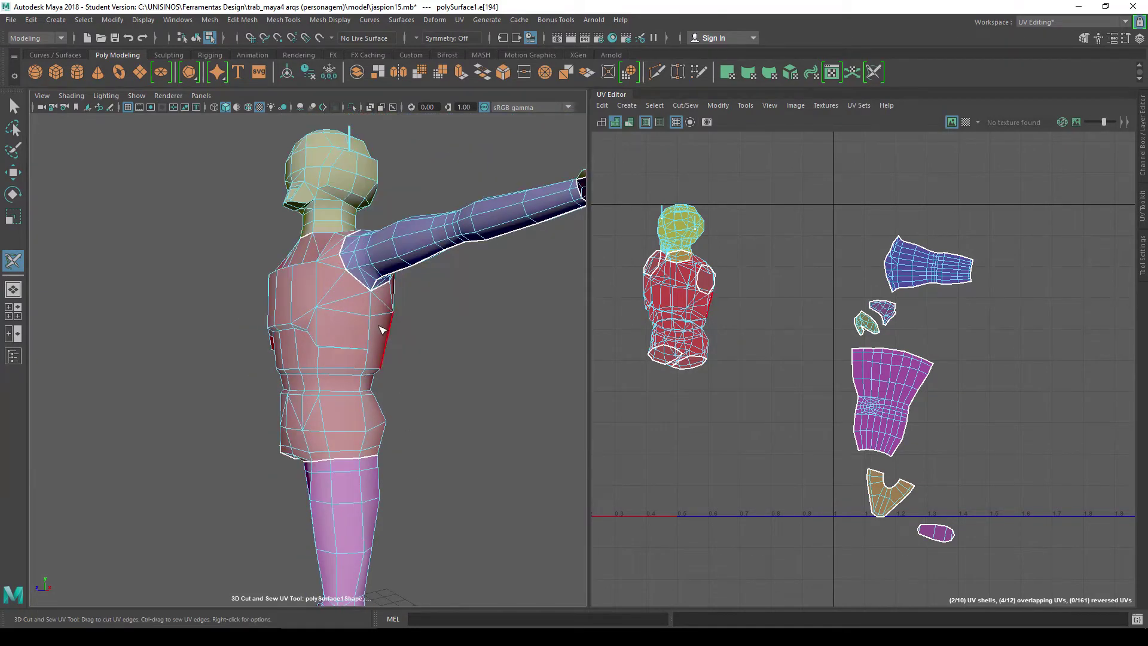
{"action": "mouse_move", "coordinate": [254, 318]}
{"action": "left_mouse_down", "text": "alt"}
{"action": "mouse_move", "coordinate": [492, 329]}
{"action": "mouse_move", "coordinate": [426, 324]}
{"action": "left_mouse_up", "text": "alt"}
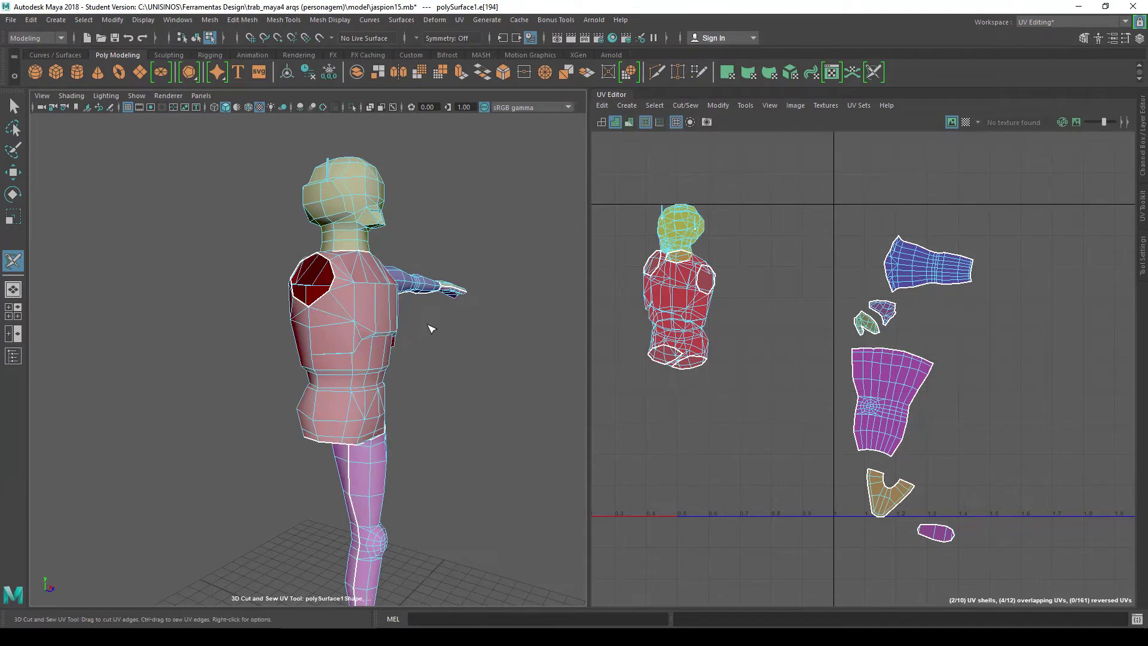
{"action": "scroll", "coordinate": [427, 324], "scroll_direction": "up", "scroll_amount": 3}
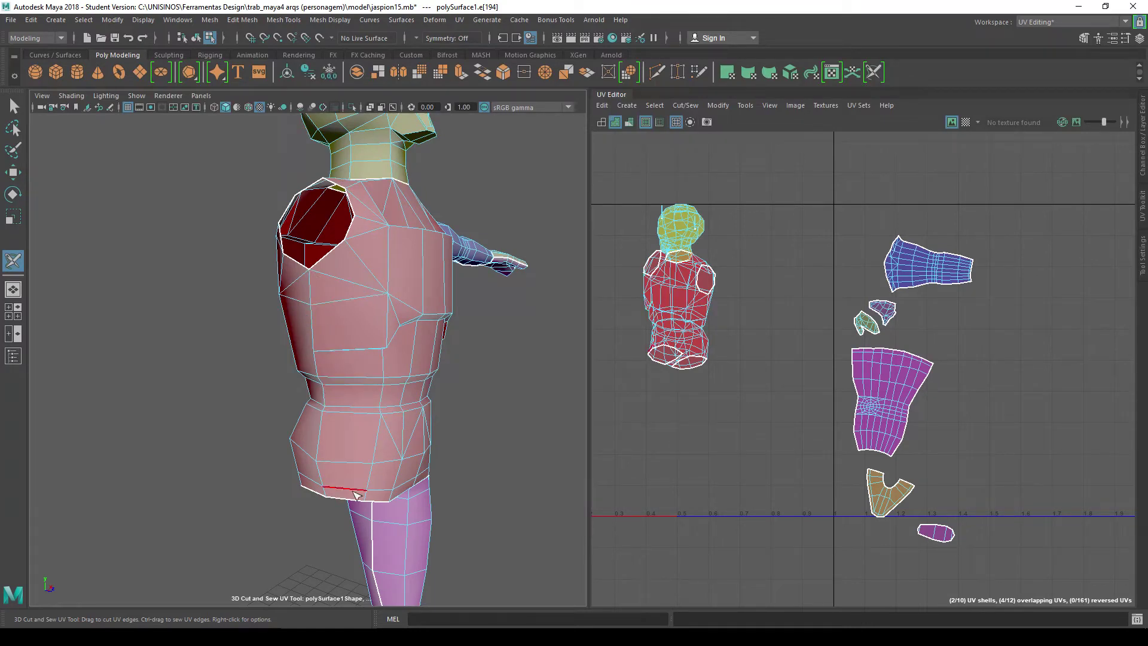
Cut a UV seam down the middle of the torso's back to the lower back.
{"action": "left_click_drag", "start_coordinate": [467, 408], "coordinate": [480, 403], "text": "alt"}
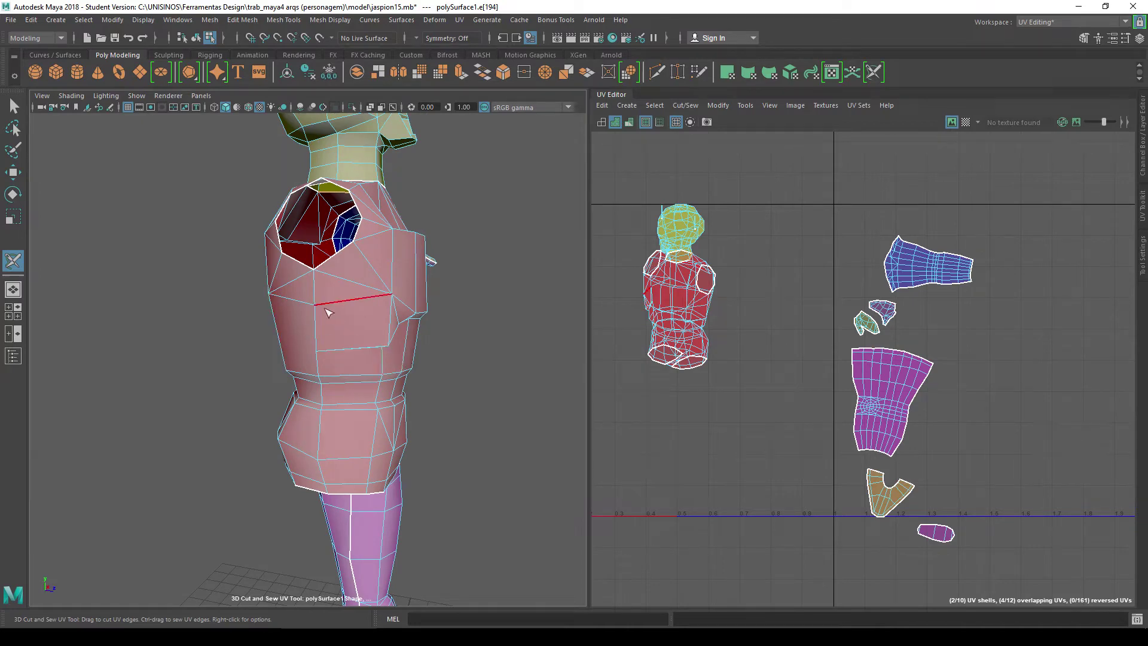
{"action": "left_click_drag", "start_coordinate": [473, 393], "coordinate": [249, 371], "text": "alt"}
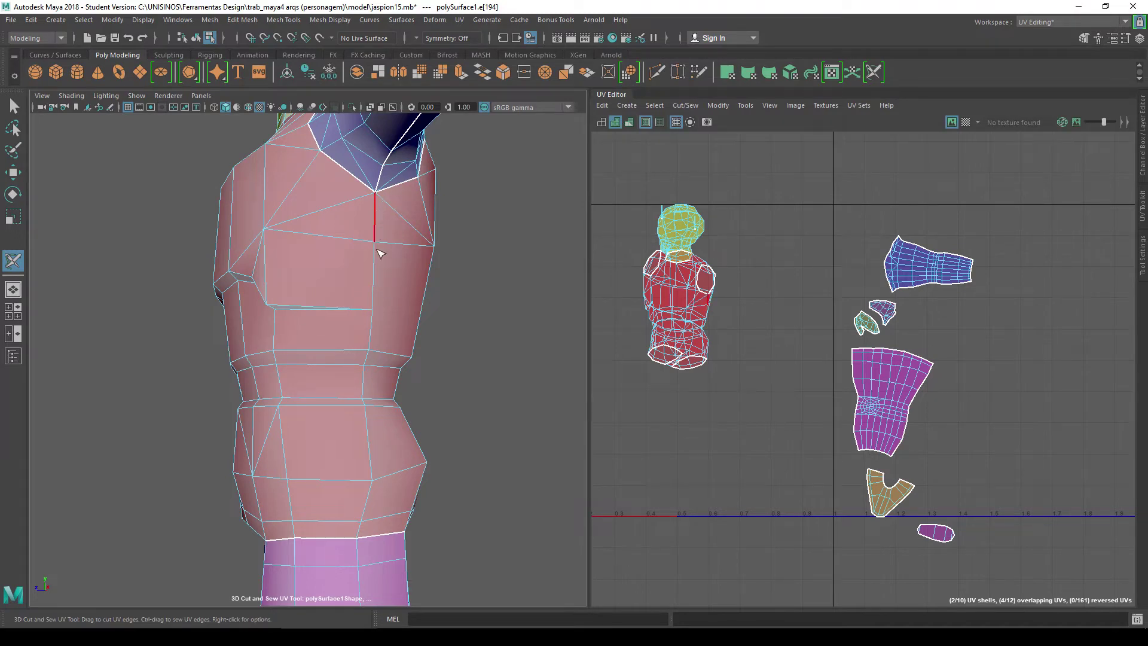
{"action": "left_click", "coordinate": [380, 254]}
{"action": "left_click", "coordinate": [377, 299]}
{"action": "left_click", "coordinate": [377, 339]}
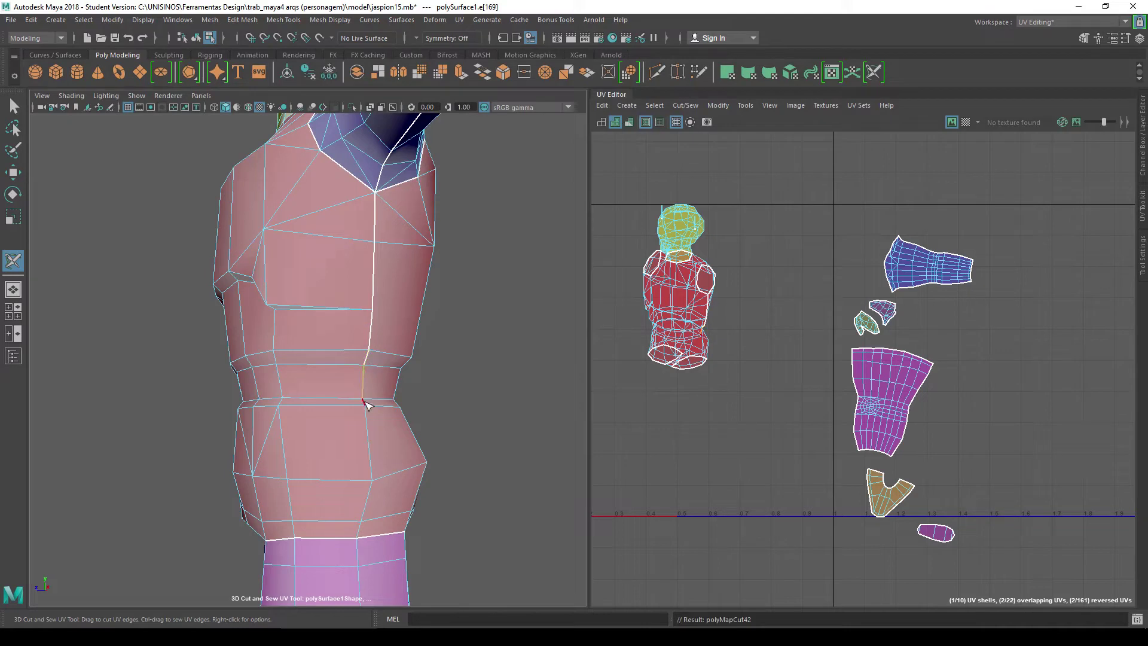
{"action": "left_click_drag", "start_coordinate": [374, 446], "coordinate": [367, 536]}
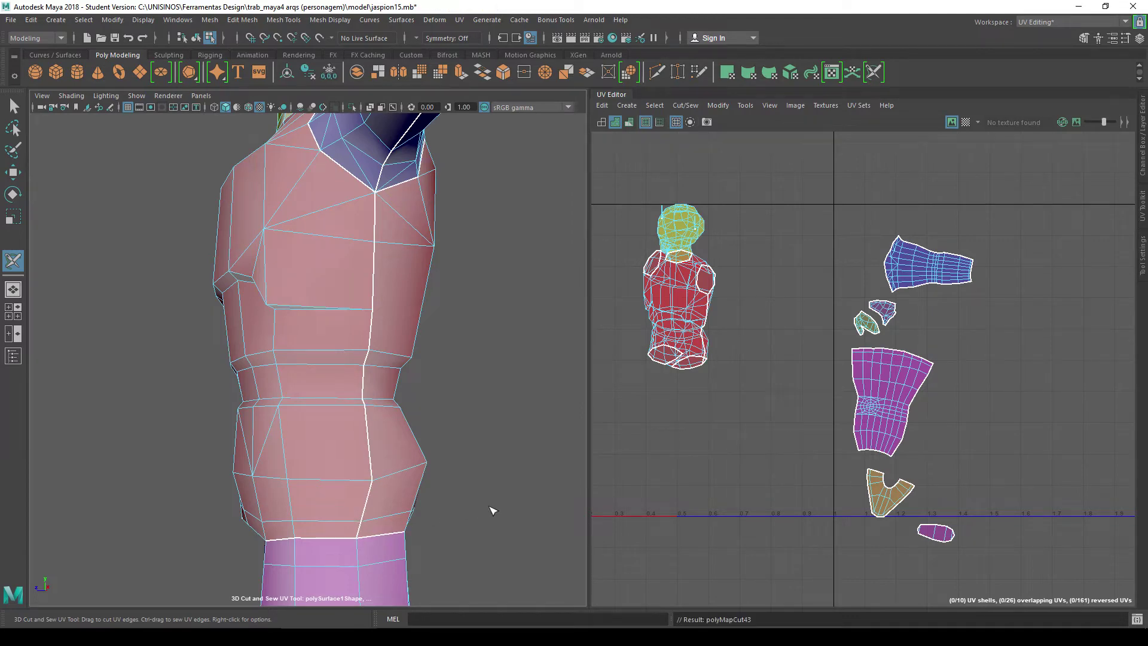
Add a short extra UV seam across the upper back.
{"action": "left_click_drag", "start_coordinate": [504, 477], "coordinate": [500, 468], "text": "alt"}
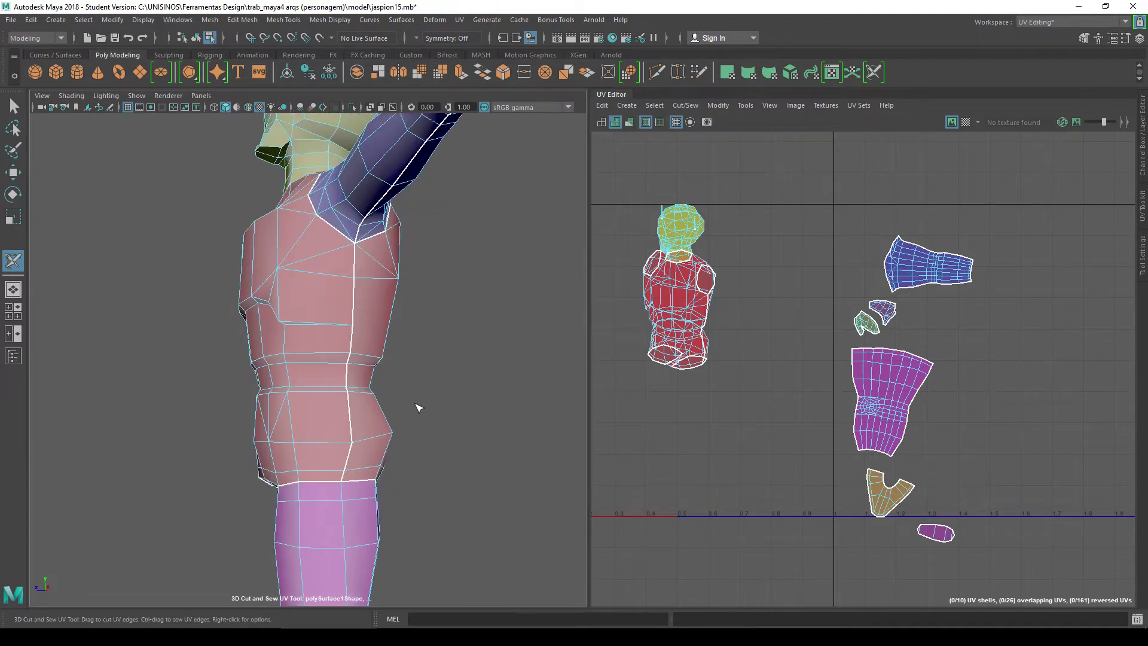
{"action": "mouse_move", "coordinate": [417, 407]}
{"action": "left_mouse_down", "text": "alt"}
{"action": "mouse_move", "coordinate": [503, 402]}
{"action": "mouse_move", "coordinate": [448, 397]}
{"action": "left_mouse_up", "text": "alt"}
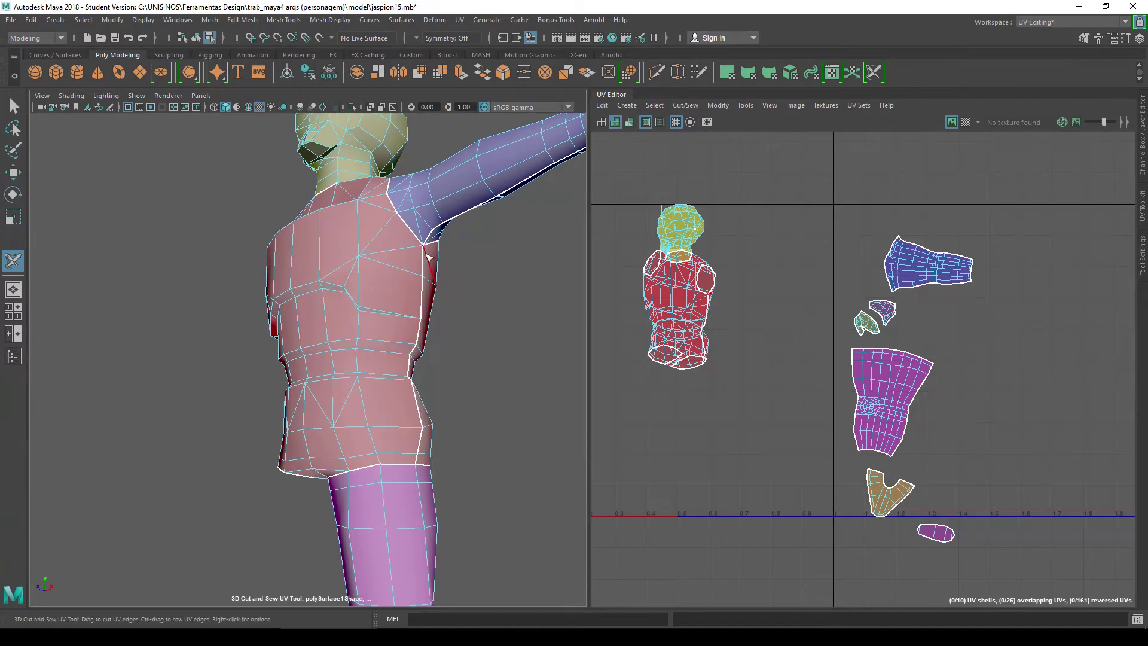
{"action": "left_click_drag", "start_coordinate": [466, 460], "coordinate": [530, 410], "text": "alt"}
{"action": "scroll", "coordinate": [518, 415], "scroll_direction": "up", "scroll_amount": 3}
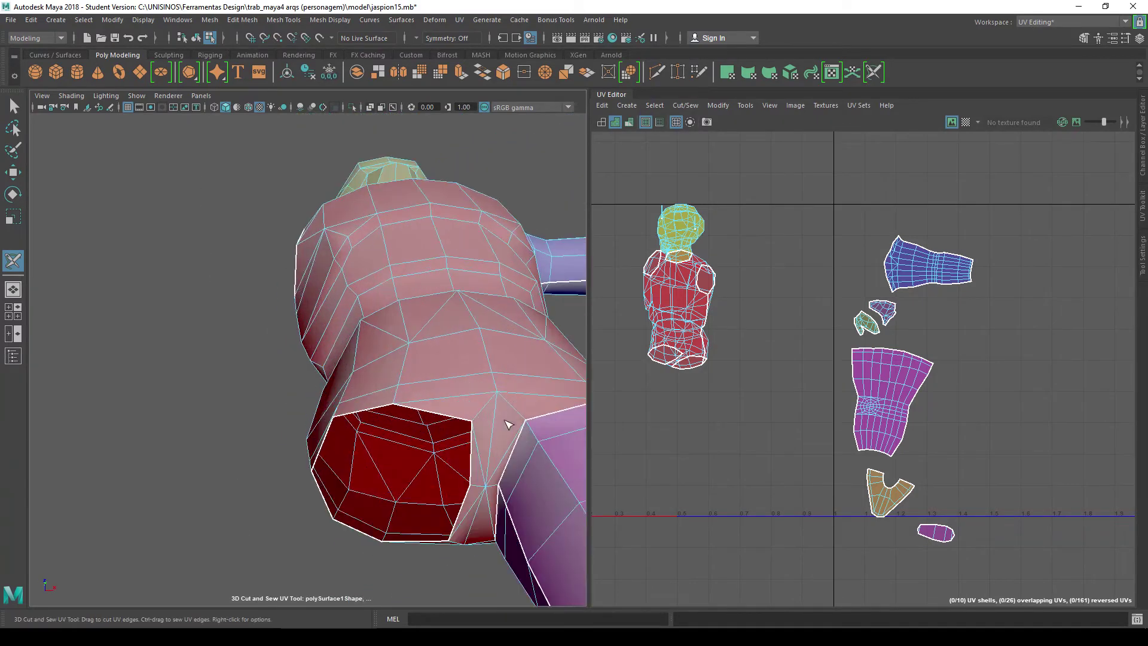
{"action": "left_click_drag", "start_coordinate": [478, 489], "coordinate": [495, 491]}
{"action": "left_click", "coordinate": [269, 392]}
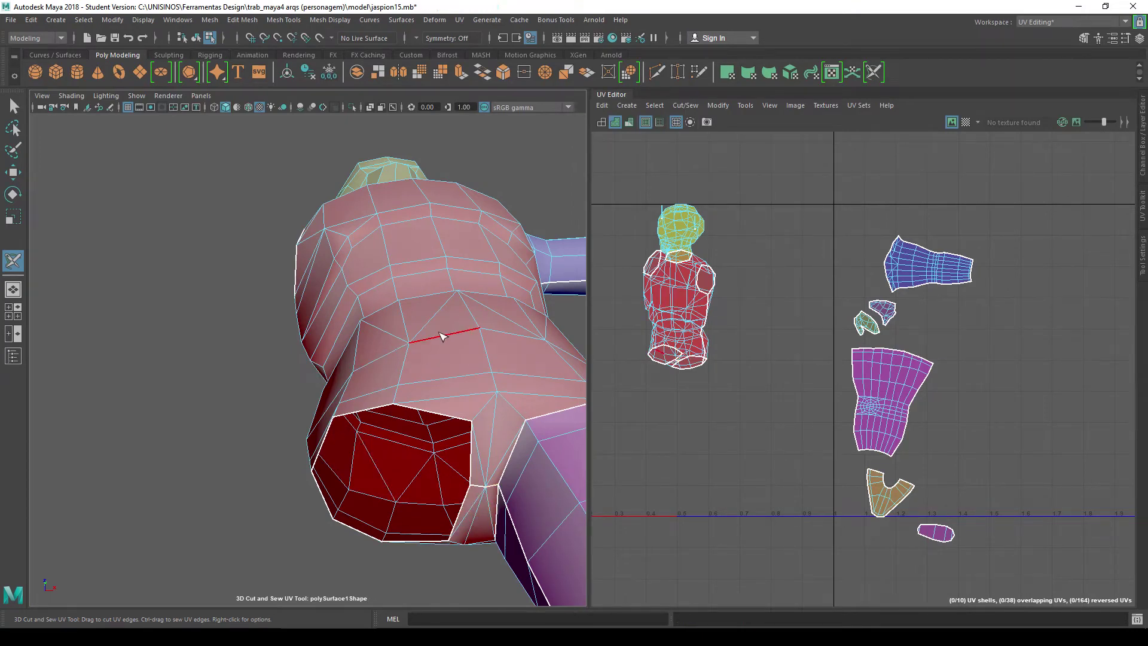
Cut seams at the top of the shoulder and near the neck, then select the torso shell.
{"action": "mouse_move", "coordinate": [408, 351]}
{"action": "left_mouse_down", "text": "alt"}
{"action": "mouse_move", "coordinate": [456, 397]}
{"action": "mouse_move", "coordinate": [458, 306]}
{"action": "mouse_move", "coordinate": [423, 398]}
{"action": "mouse_move", "coordinate": [441, 354]}
{"action": "mouse_move", "coordinate": [403, 348]}
{"action": "left_mouse_up", "text": "alt"}
{"action": "left_click", "coordinate": [418, 337]}
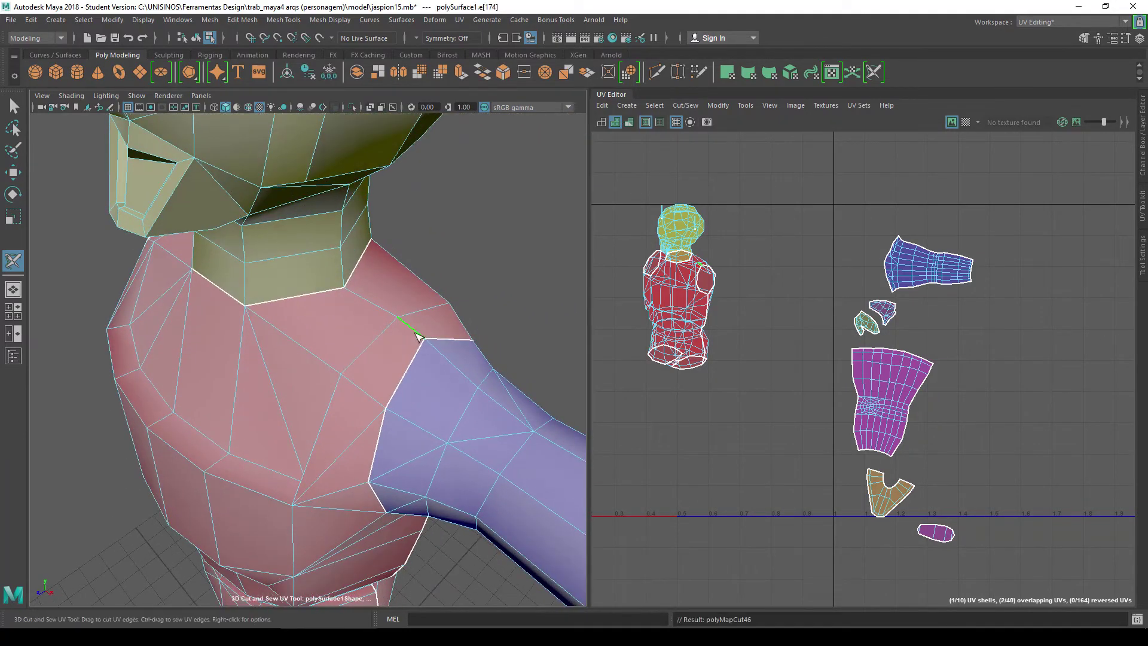
{"action": "scroll", "coordinate": [371, 341], "scroll_direction": "down", "scroll_amount": 5}
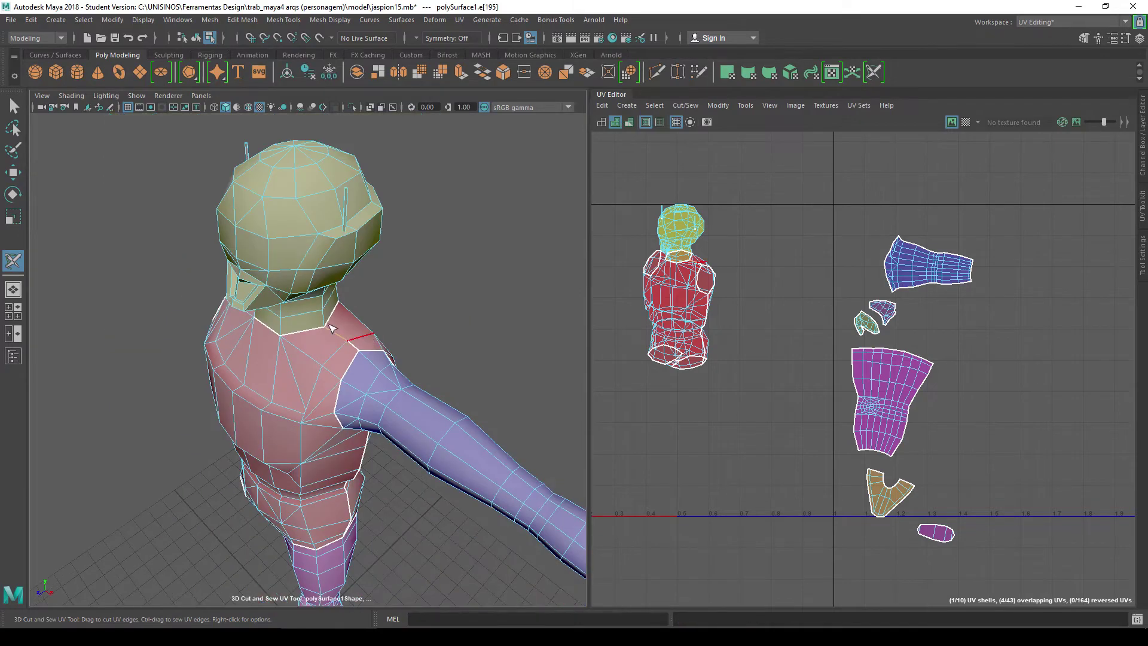
{"action": "left_click_drag", "start_coordinate": [371, 341], "coordinate": [378, 284], "text": "alt"}
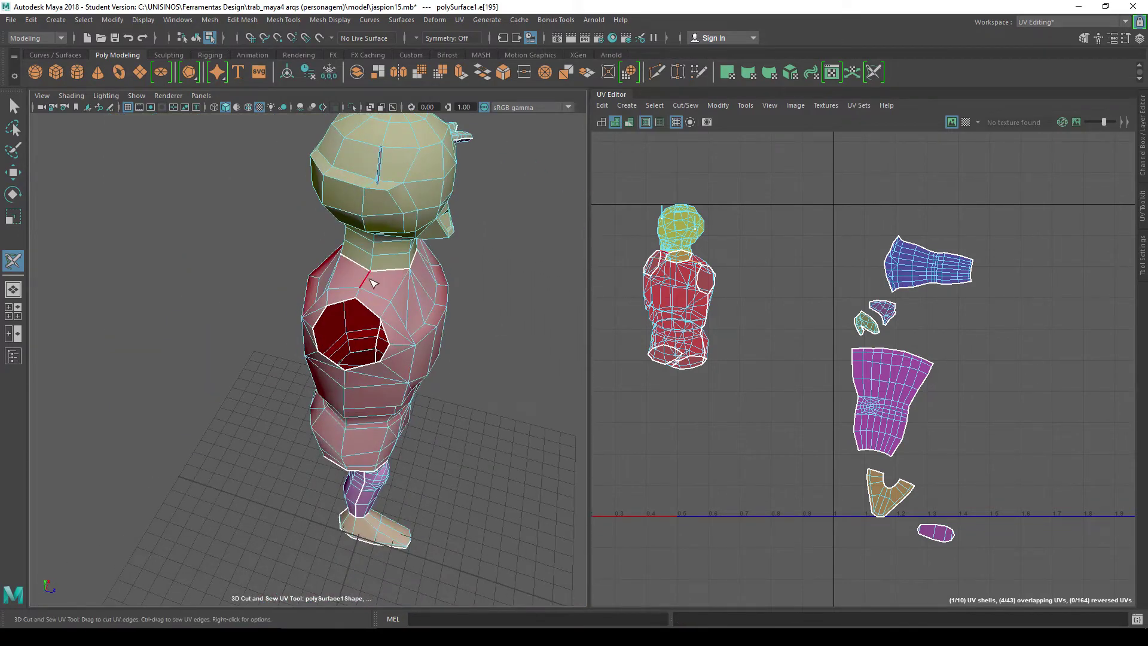
{"action": "left_click", "coordinate": [361, 295]}
{"action": "mouse_move", "coordinate": [526, 407]}
{"action": "left_mouse_down", "text": "alt"}
{"action": "mouse_move", "coordinate": [538, 410]}
{"action": "mouse_move", "coordinate": [482, 379]}
{"action": "mouse_move", "coordinate": [307, 332]}
{"action": "mouse_move", "coordinate": [410, 359]}
{"action": "mouse_move", "coordinate": [444, 346]}
{"action": "left_mouse_up", "text": "alt"}
{"action": "mouse_move", "coordinate": [360, 328]}
{"action": "right_mouse_down"}
{"action": "mouse_move", "coordinate": [358, 287]}
{"action": "mouse_move", "coordinate": [422, 291]}
{"action": "right_mouse_up"}
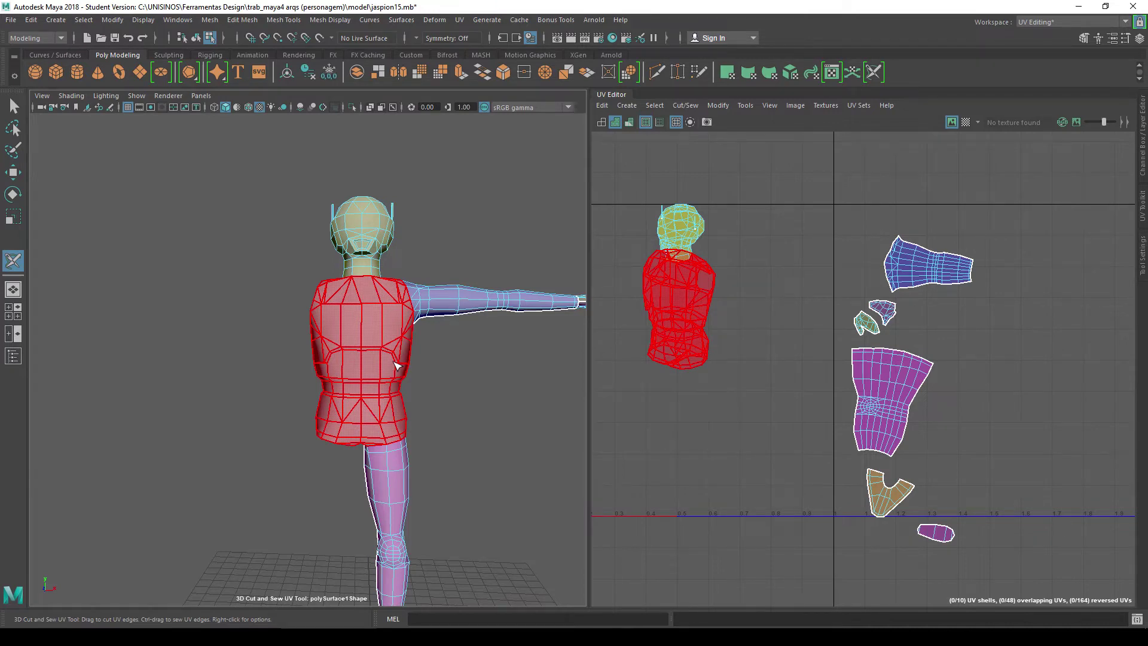
Unfold the torso UVs into one flat shell, undoing the extra layout.
{"action": "key", "text": "ctrl+l"}
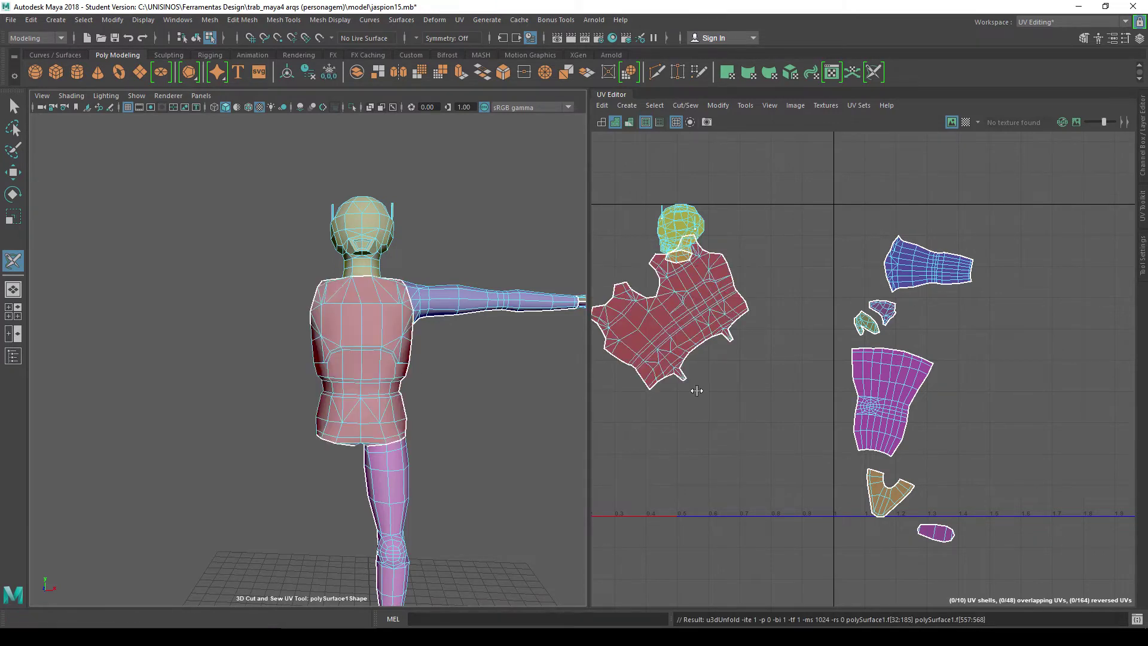
{"action": "scroll", "coordinate": [697, 390], "scroll_direction": "up", "scroll_amount": 1}
{"action": "scroll", "coordinate": [698, 391], "scroll_direction": "down", "scroll_amount": 2}
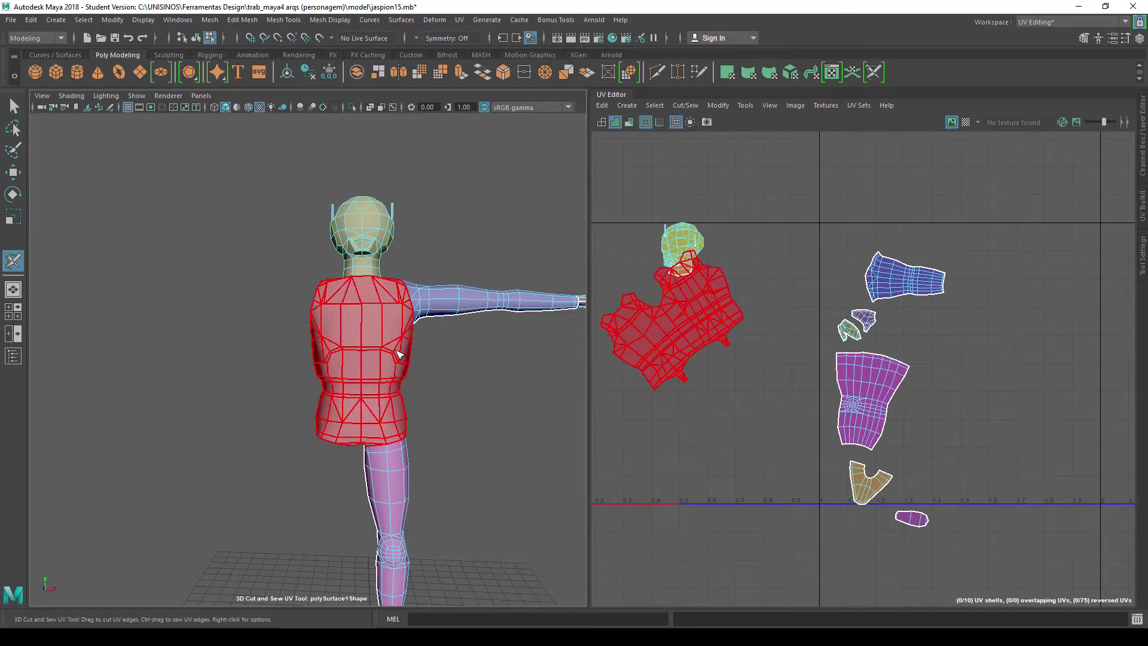
{"action": "key", "text": "ctrl+u"}
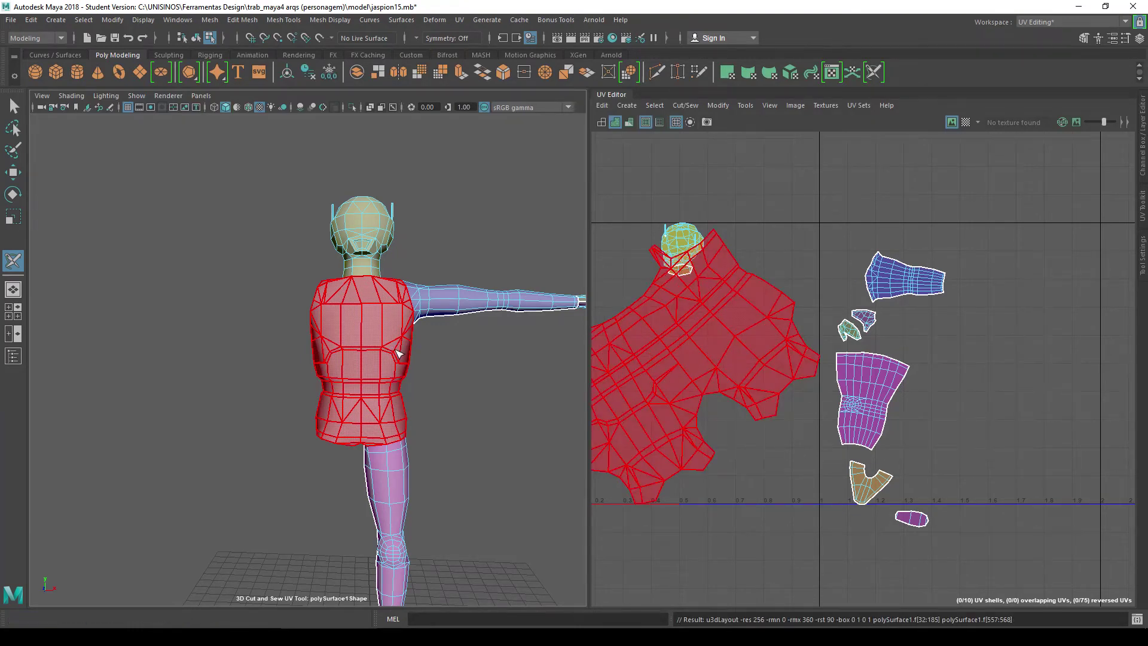
{"action": "scroll", "coordinate": [713, 343], "scroll_direction": "down", "scroll_amount": 1}
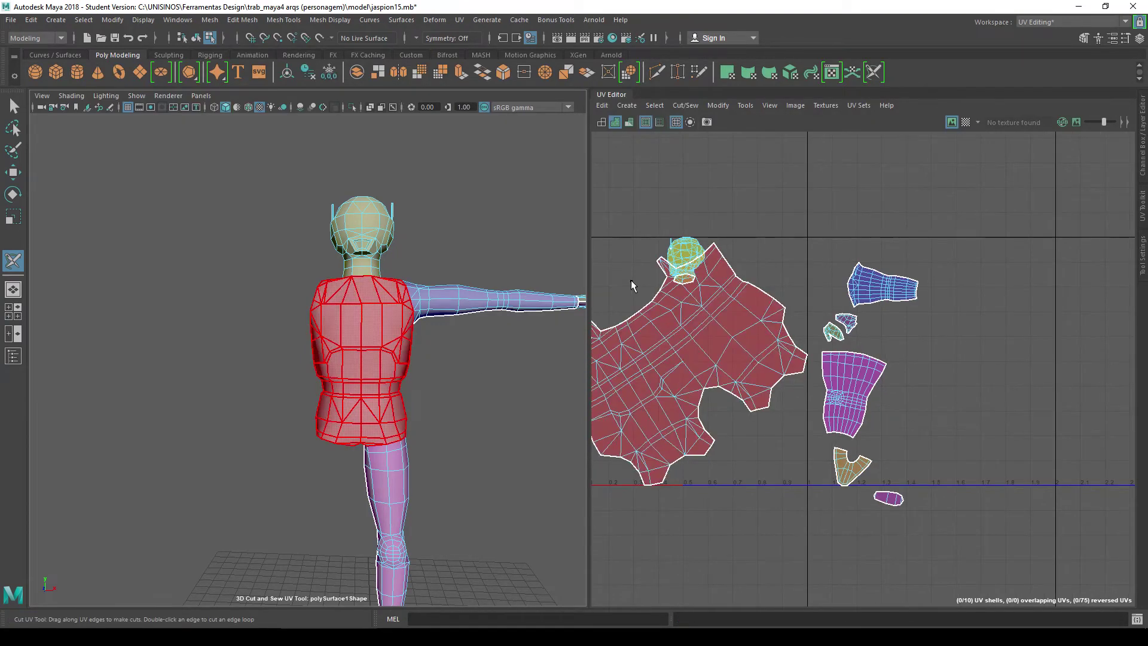
{"action": "scroll", "coordinate": [766, 312], "scroll_direction": "down", "scroll_amount": 1}
{"action": "scroll", "coordinate": [768, 321], "scroll_direction": "down", "scroll_amount": 1}
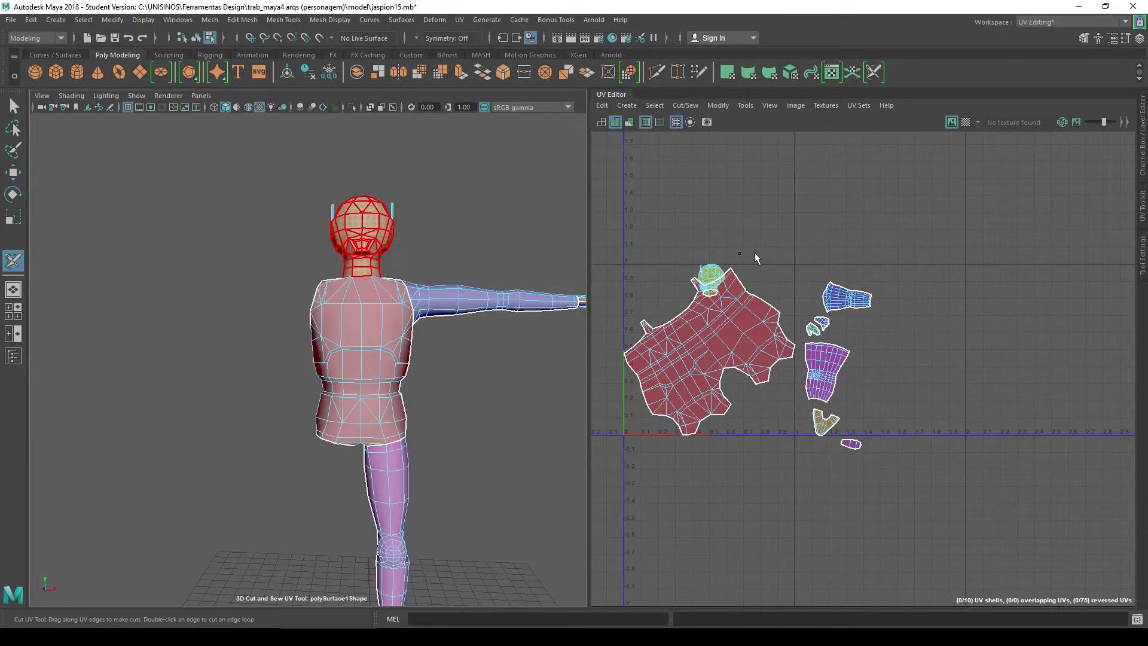
{"action": "scroll", "coordinate": [694, 373], "scroll_direction": "up", "scroll_amount": 1}
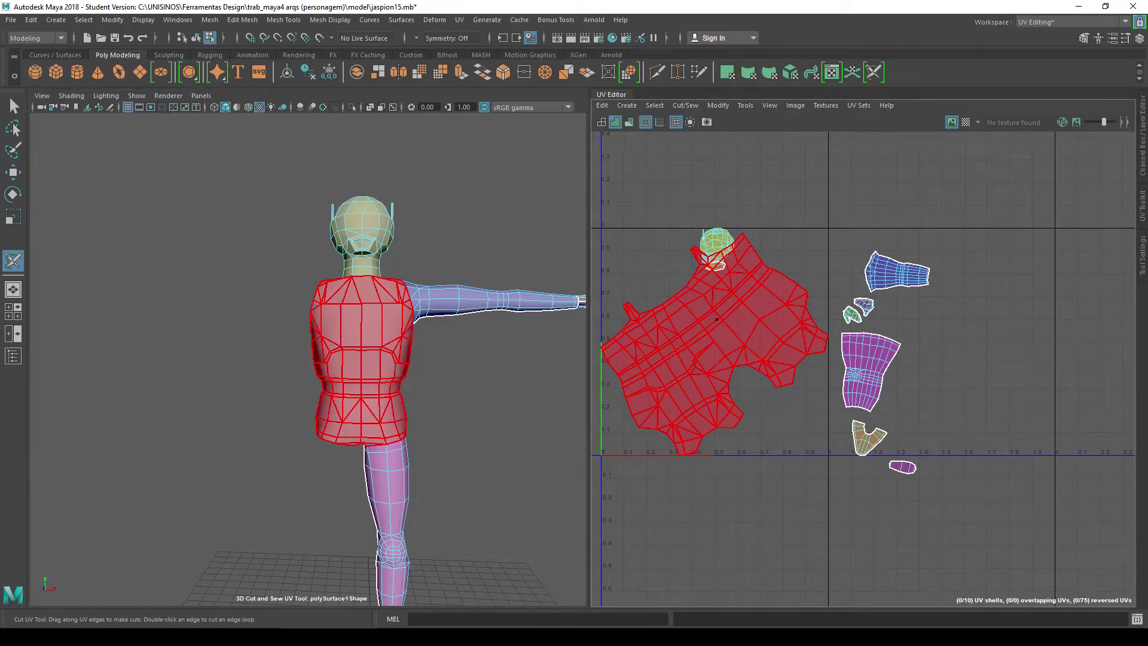
{"action": "key", "text": "ctrl+z"}
{"action": "scroll", "coordinate": [706, 323], "scroll_direction": "up", "scroll_amount": 2}
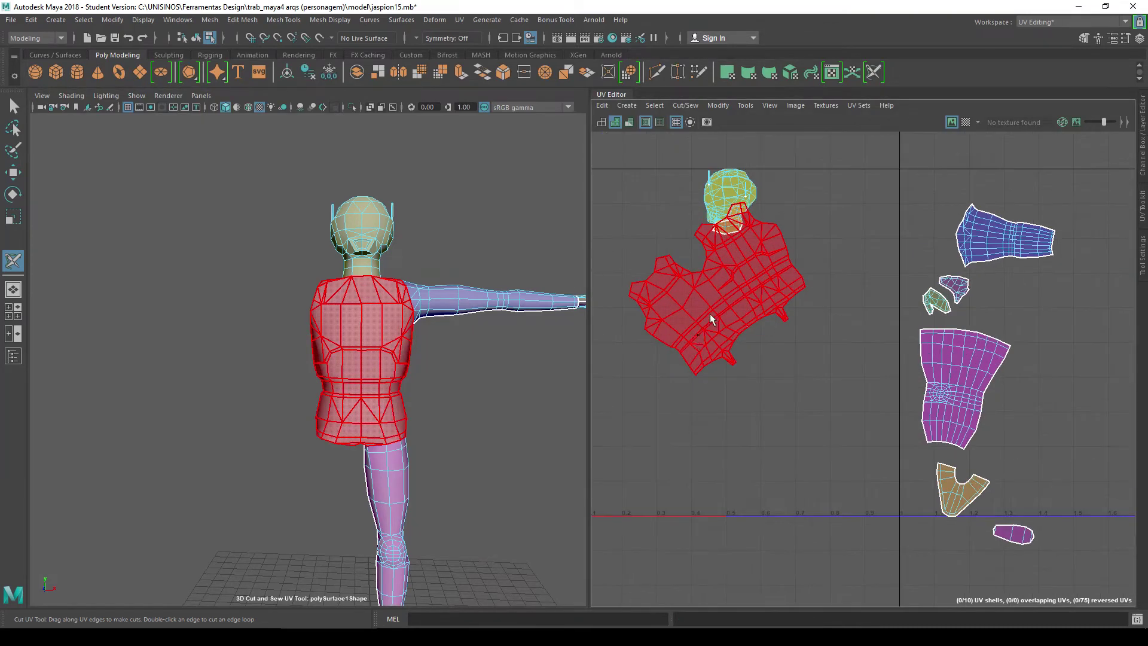
{"action": "scroll", "coordinate": [728, 357], "scroll_direction": "down", "scroll_amount": 2}
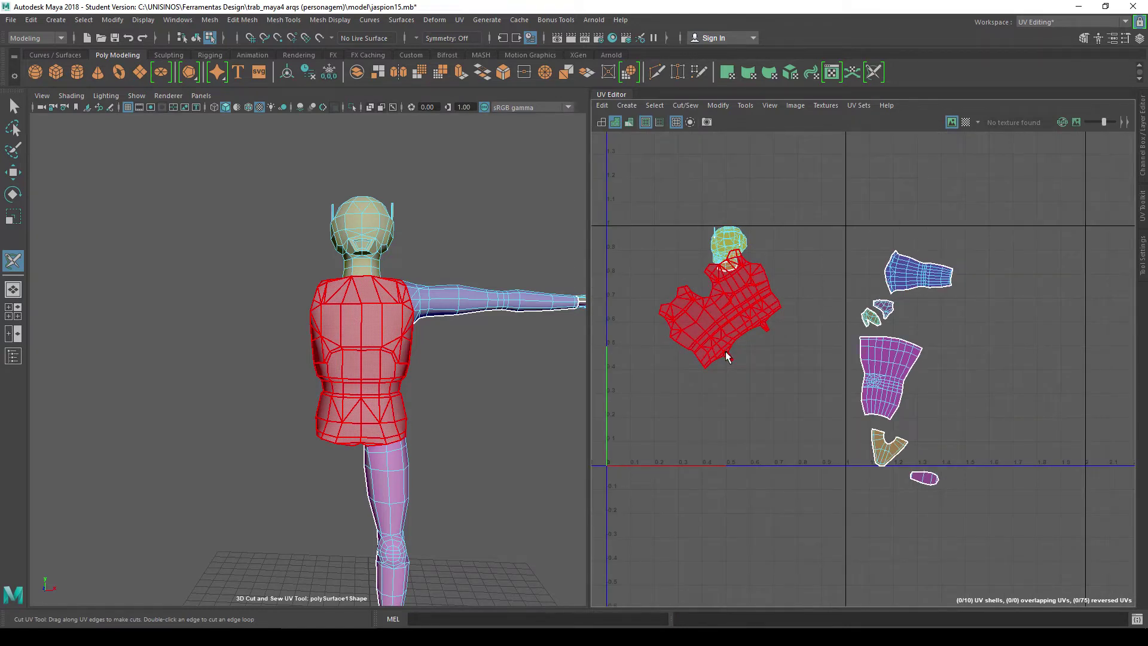
{"action": "scroll", "coordinate": [727, 357], "scroll_direction": "up", "scroll_amount": 1}
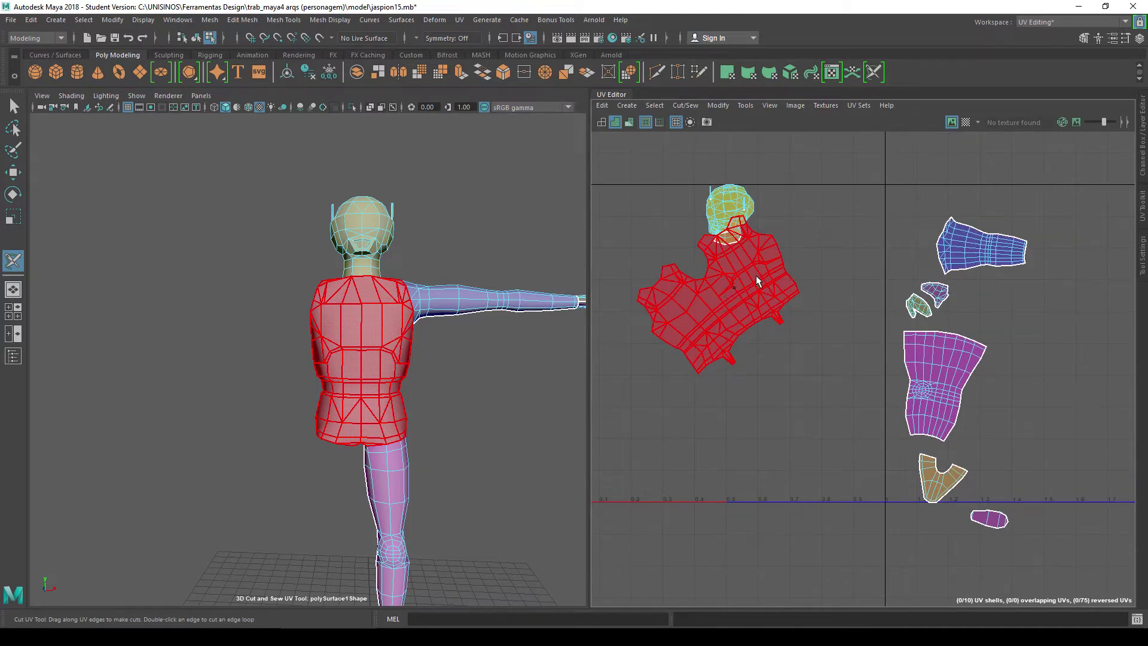
{"action": "scroll", "coordinate": [710, 297], "scroll_direction": "up", "scroll_amount": 1}
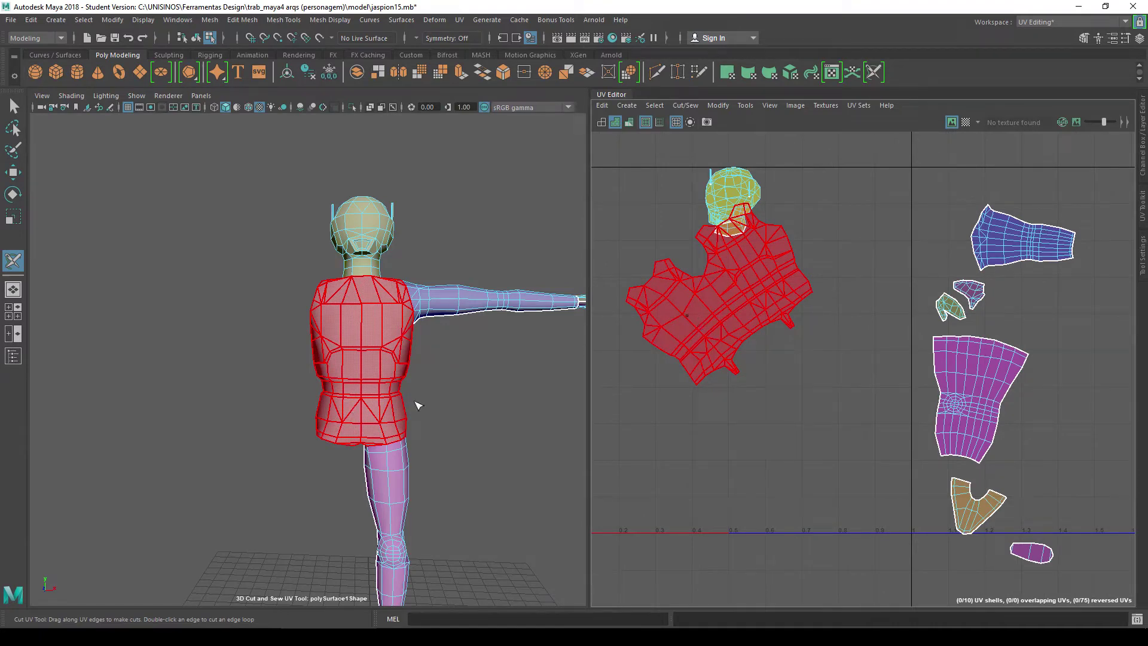
Move the torso UV shell off to the right of the UV grid.
{"action": "mouse_move", "coordinate": [473, 362]}
{"action": "left_mouse_down", "text": "alt"}
{"action": "mouse_move", "coordinate": [666, 361]}
{"action": "mouse_move", "coordinate": [556, 314]}
{"action": "mouse_move", "coordinate": [452, 325]}
{"action": "mouse_move", "coordinate": [425, 358]}
{"action": "left_mouse_up", "text": "alt"}
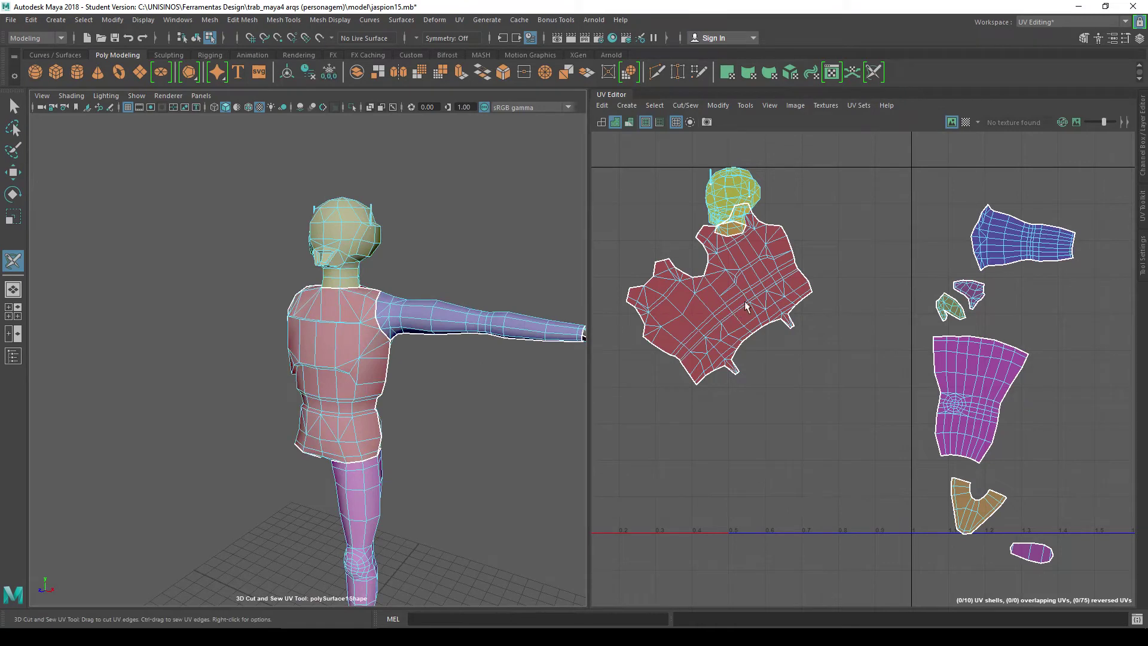
{"action": "key", "text": "w"}
{"action": "double_click", "coordinate": [721, 290]}
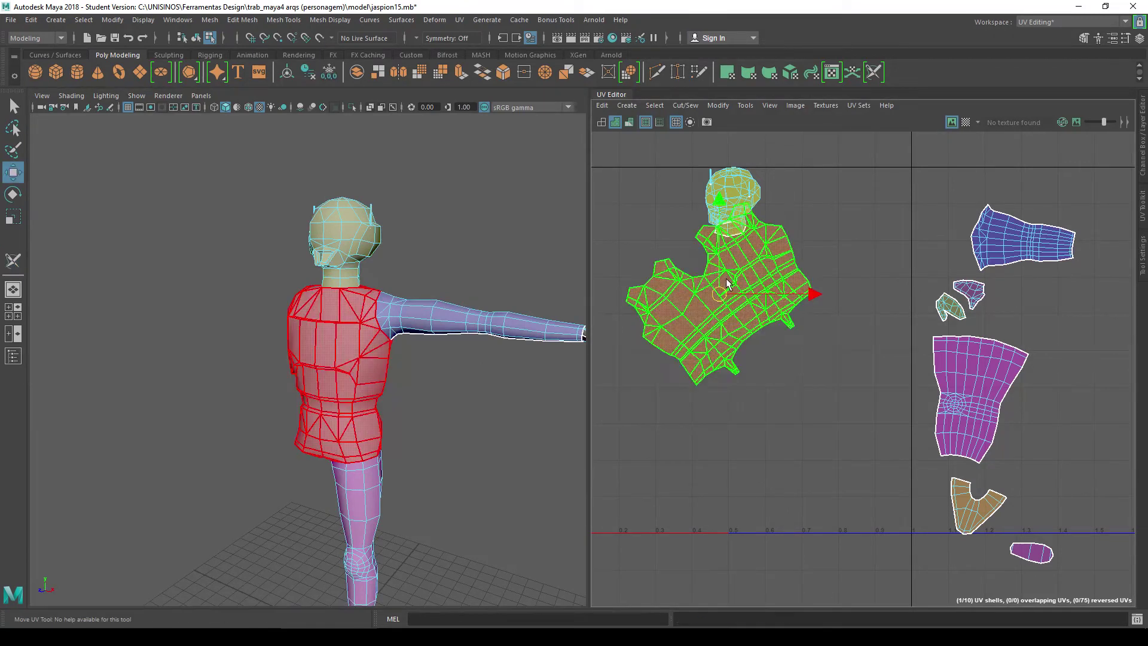
{"action": "left_click_drag", "start_coordinate": [720, 294], "coordinate": [1123, 382]}
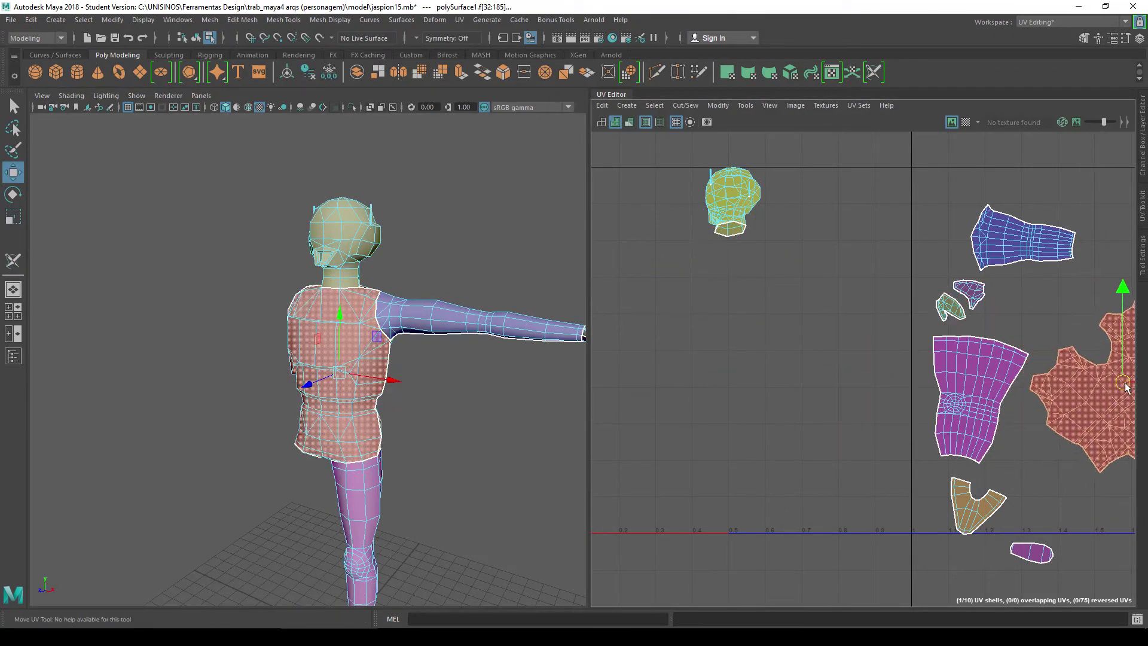
Select the head and neck faces to work on next.
{"action": "scroll", "coordinate": [430, 358], "scroll_direction": "up", "scroll_amount": 5}
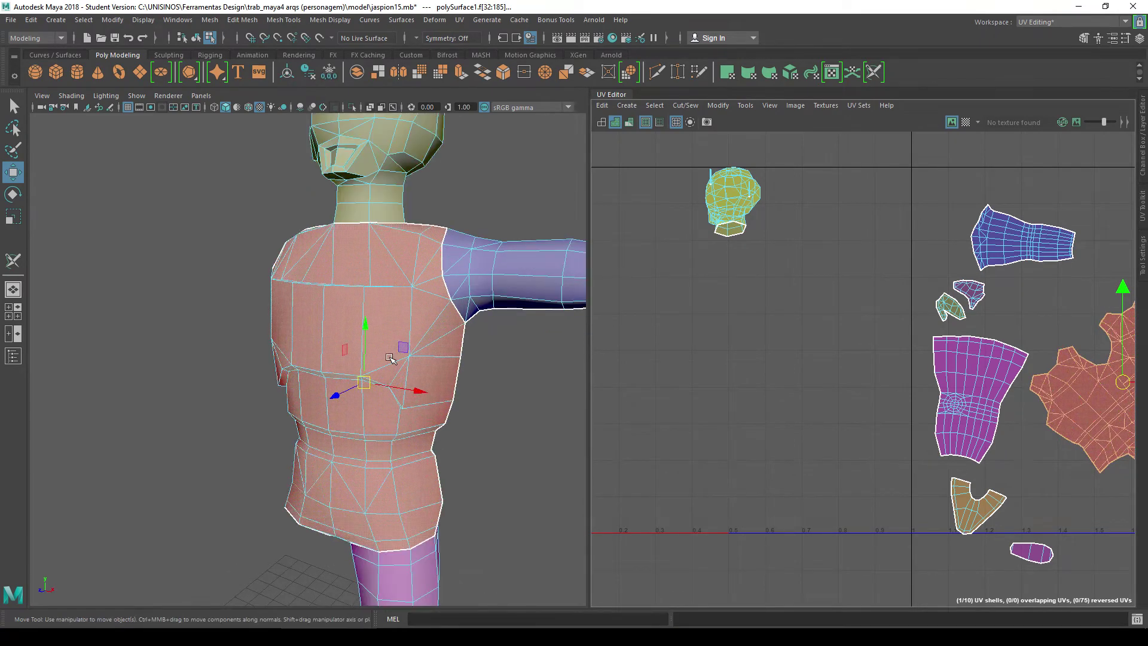
{"action": "scroll", "coordinate": [412, 353], "scroll_direction": "down", "scroll_amount": 2}
{"action": "scroll", "coordinate": [402, 350], "scroll_direction": "down", "scroll_amount": 1}
{"action": "scroll", "coordinate": [403, 350], "scroll_direction": "up", "scroll_amount": 3}
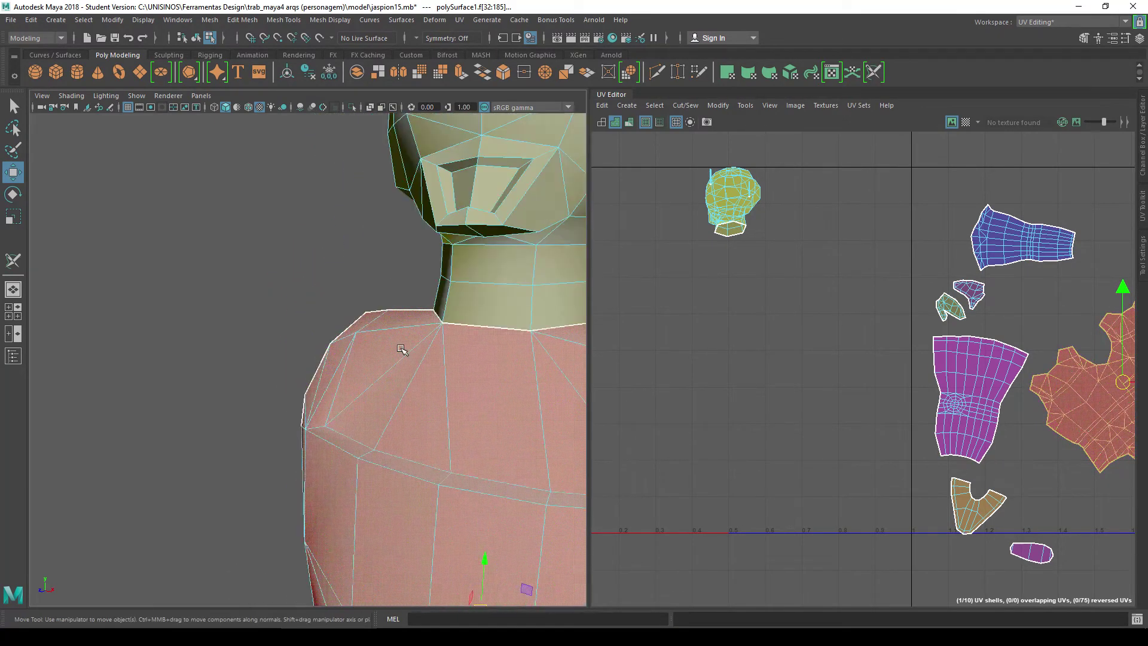
{"action": "left_click", "coordinate": [501, 238]}
{"action": "scroll", "coordinate": [515, 255], "scroll_direction": "down", "scroll_amount": 2}
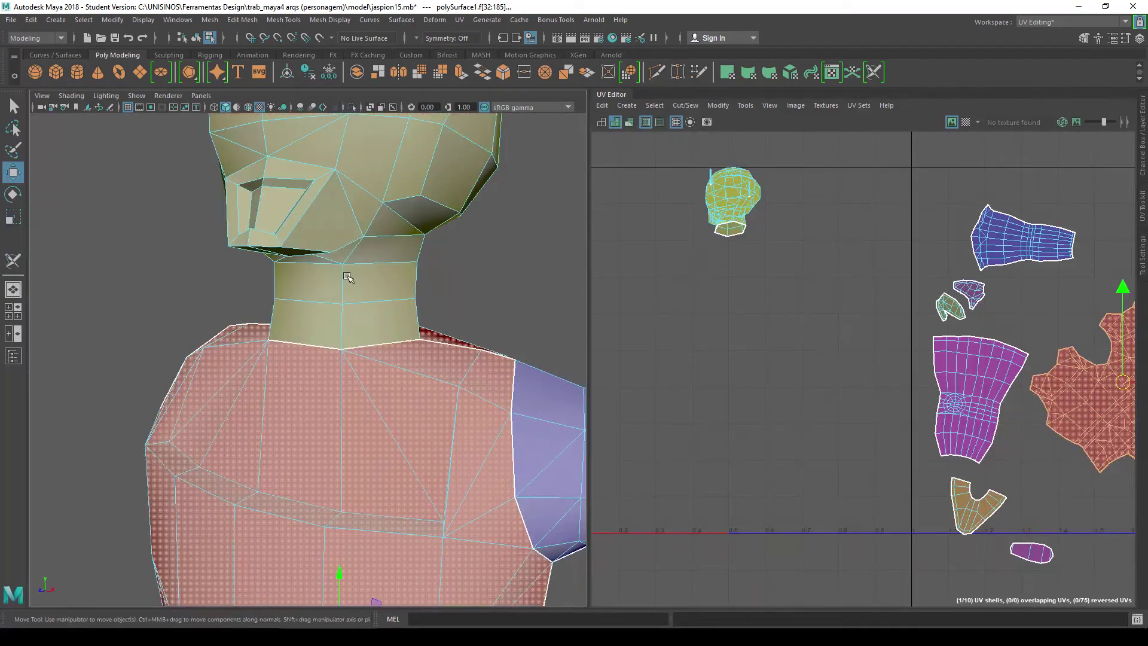
{"action": "left_click", "coordinate": [459, 19]}
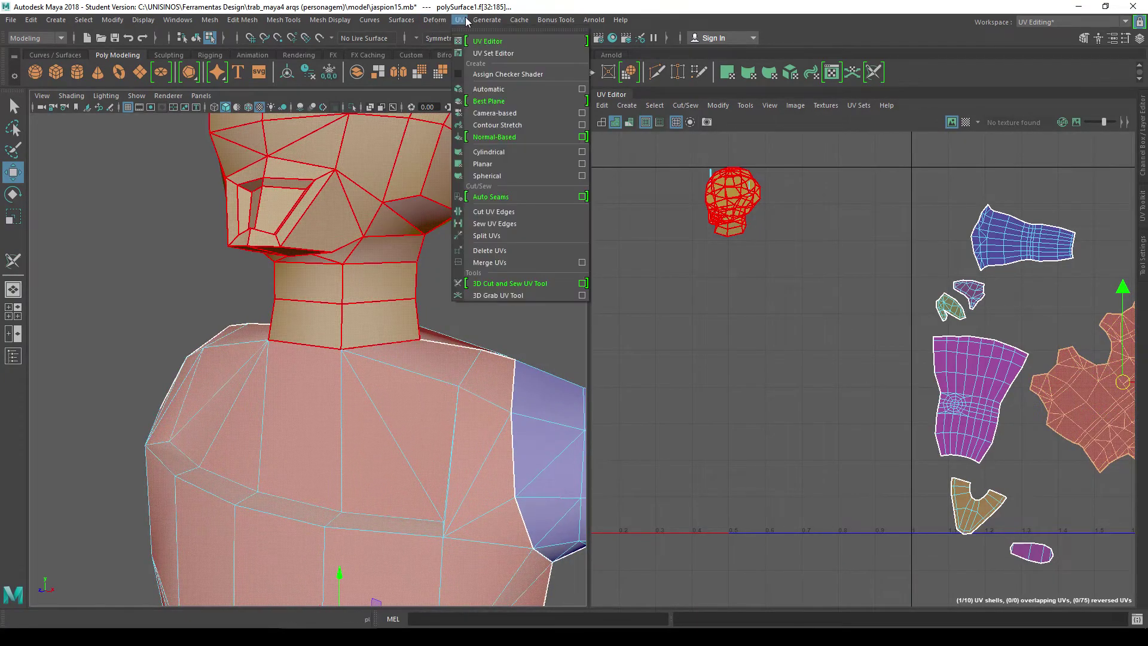
Cut 3D UV seams along the base of the head and under the chin.
{"action": "left_click", "coordinate": [493, 282]}
{"action": "left_click_drag", "start_coordinate": [380, 282], "coordinate": [372, 257], "text": "alt"}
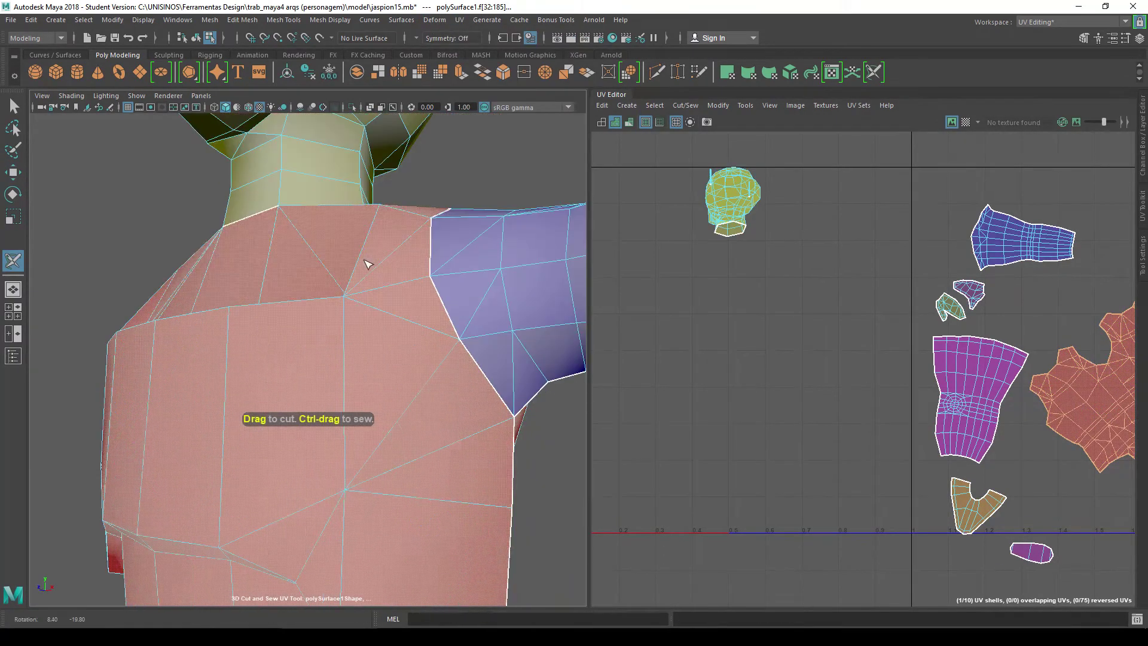
{"action": "right_click", "coordinate": [318, 157]}
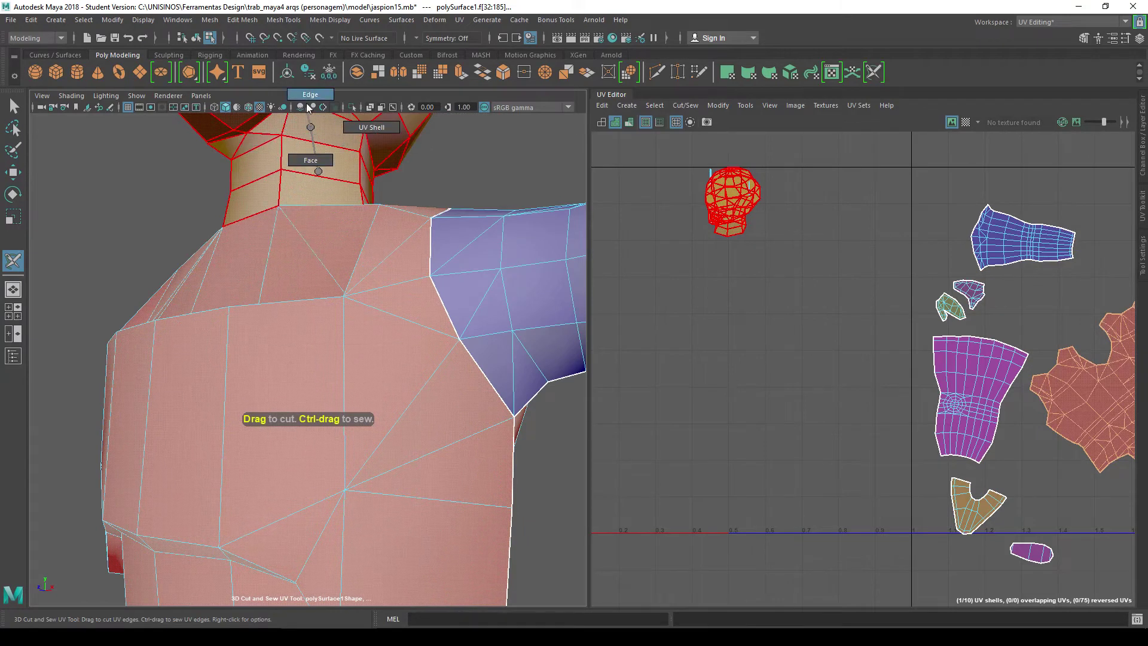
{"action": "left_click", "coordinate": [307, 116]}
{"action": "middle_click_drag", "start_coordinate": [417, 249], "coordinate": [431, 271], "text": "alt"}
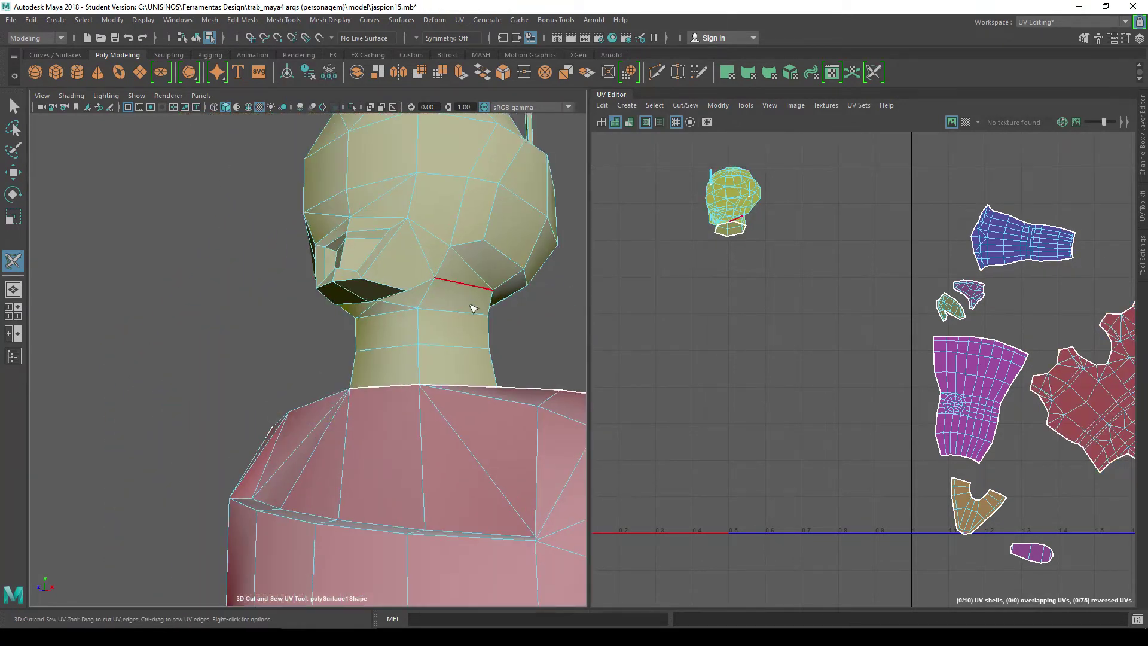
{"action": "left_click", "coordinate": [467, 315]}
{"action": "left_click", "coordinate": [414, 312]}
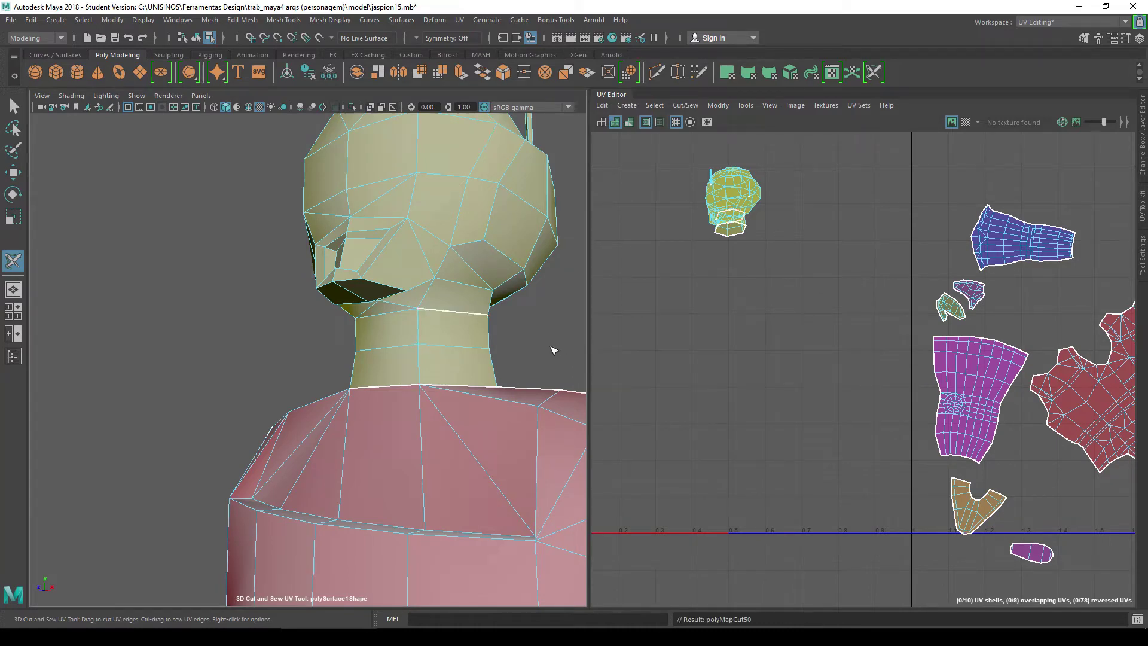
Cut the top neck edges to begin separating the neck from the head.
{"action": "left_click_drag", "start_coordinate": [538, 342], "coordinate": [554, 342], "text": "alt"}
{"action": "left_click", "coordinate": [463, 335]}
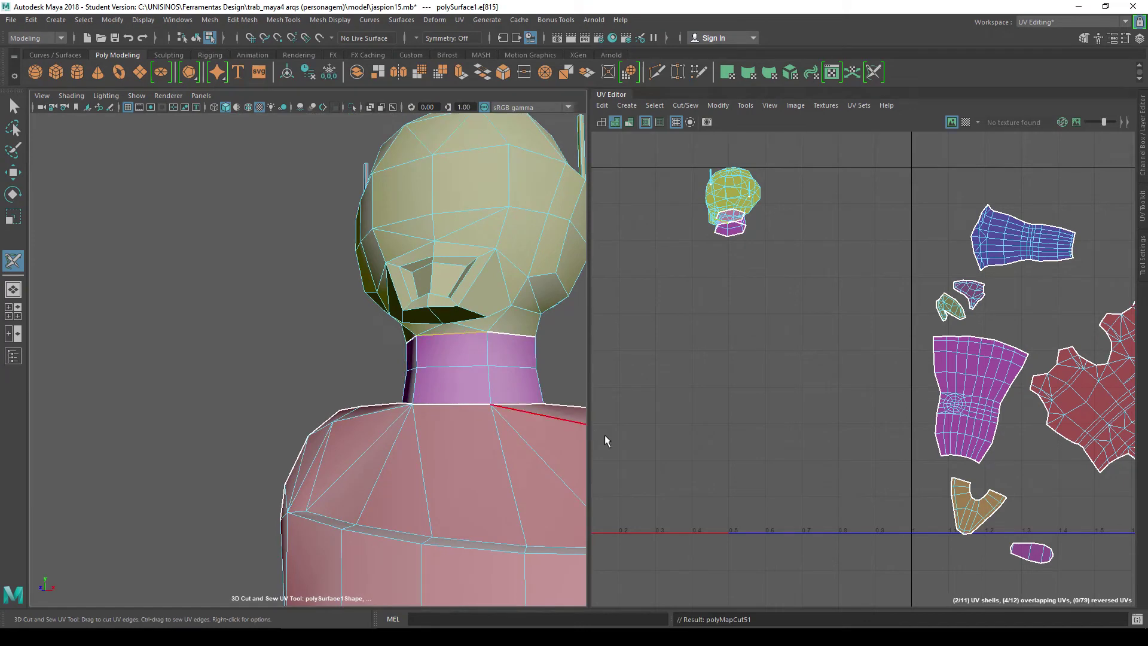
{"action": "mouse_move", "coordinate": [472, 381]}
{"action": "left_mouse_down", "text": "alt"}
{"action": "mouse_move", "coordinate": [433, 362]}
{"action": "mouse_move", "coordinate": [436, 376]}
{"action": "mouse_move", "coordinate": [237, 373]}
{"action": "mouse_move", "coordinate": [410, 328]}
{"action": "mouse_move", "coordinate": [376, 341]}
{"action": "left_mouse_up", "text": "alt"}
{"action": "scroll", "coordinate": [416, 334], "scroll_direction": "up", "scroll_amount": 3}
{"action": "left_click", "coordinate": [376, 343]}
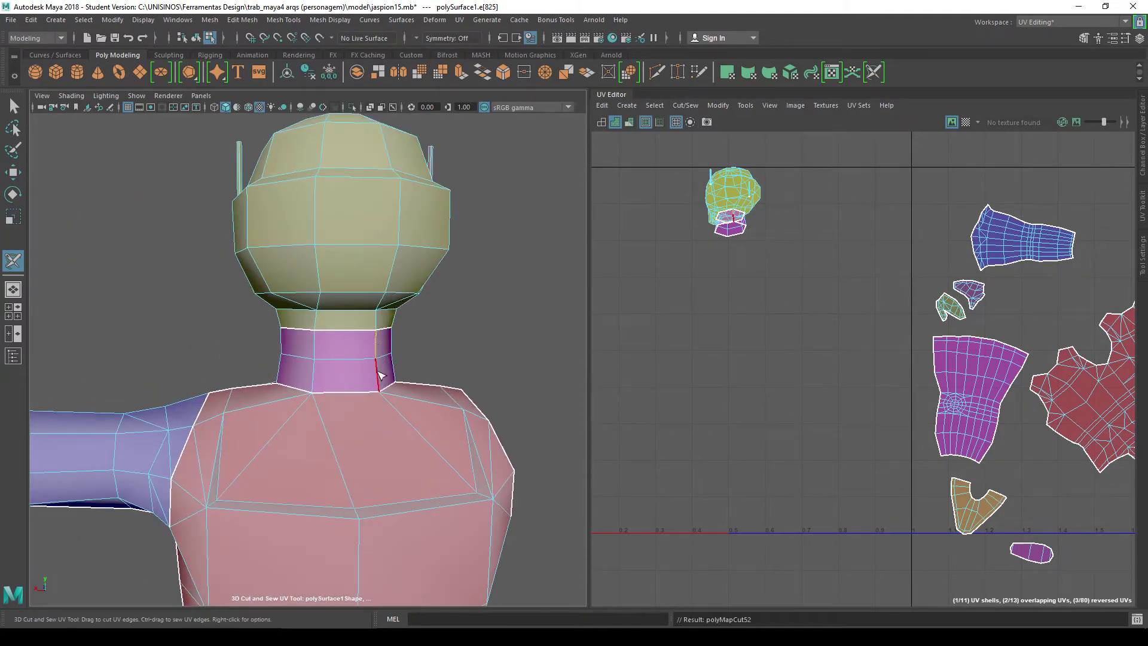
{"action": "mouse_move", "coordinate": [445, 308]}
{"action": "left_mouse_down", "text": "alt"}
{"action": "mouse_move", "coordinate": [628, 279]}
{"action": "mouse_move", "coordinate": [569, 289]}
{"action": "mouse_move", "coordinate": [584, 290]}
{"action": "left_mouse_up", "text": "alt"}
{"action": "scroll", "coordinate": [363, 324], "scroll_direction": "up", "scroll_amount": 2}
{"action": "mouse_move", "coordinate": [363, 323]}
{"action": "left_mouse_down", "text": "alt"}
{"action": "mouse_move", "coordinate": [496, 317]}
{"action": "mouse_move", "coordinate": [377, 333]}
{"action": "mouse_move", "coordinate": [791, 328]}
{"action": "mouse_move", "coordinate": [534, 353]}
{"action": "mouse_move", "coordinate": [483, 323]}
{"action": "mouse_move", "coordinate": [364, 336]}
{"action": "left_mouse_up", "text": "alt"}
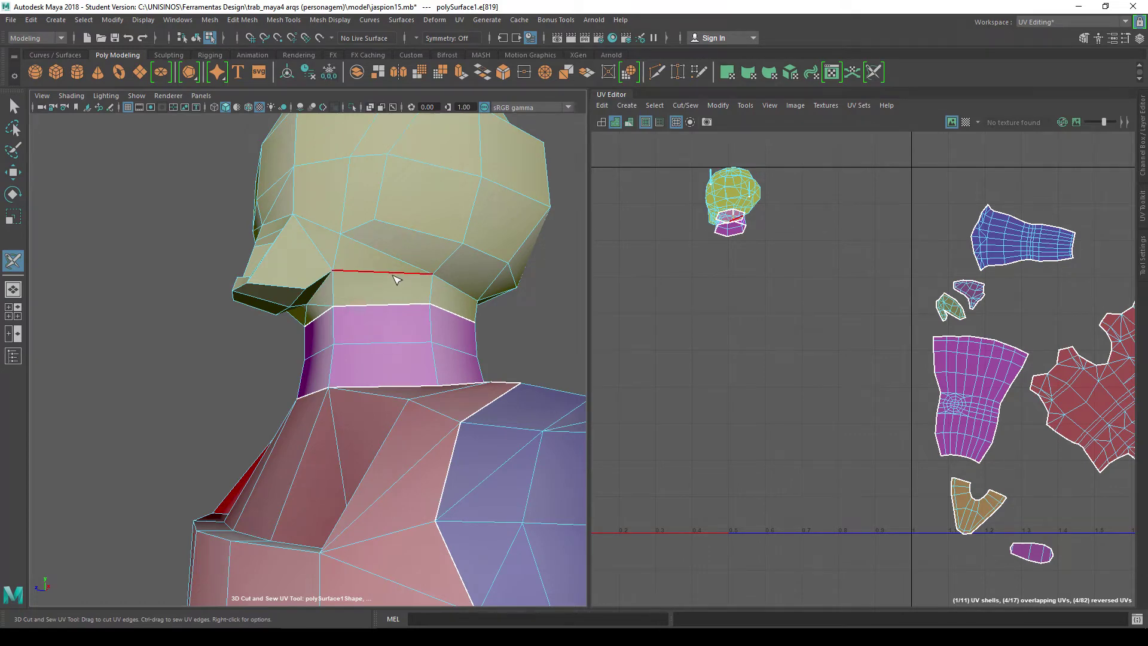
Cut the chin edge and the head-neck border edges around the back.
{"action": "left_click", "coordinate": [395, 278]}
{"action": "left_click_drag", "start_coordinate": [398, 333], "coordinate": [375, 289], "text": "alt"}
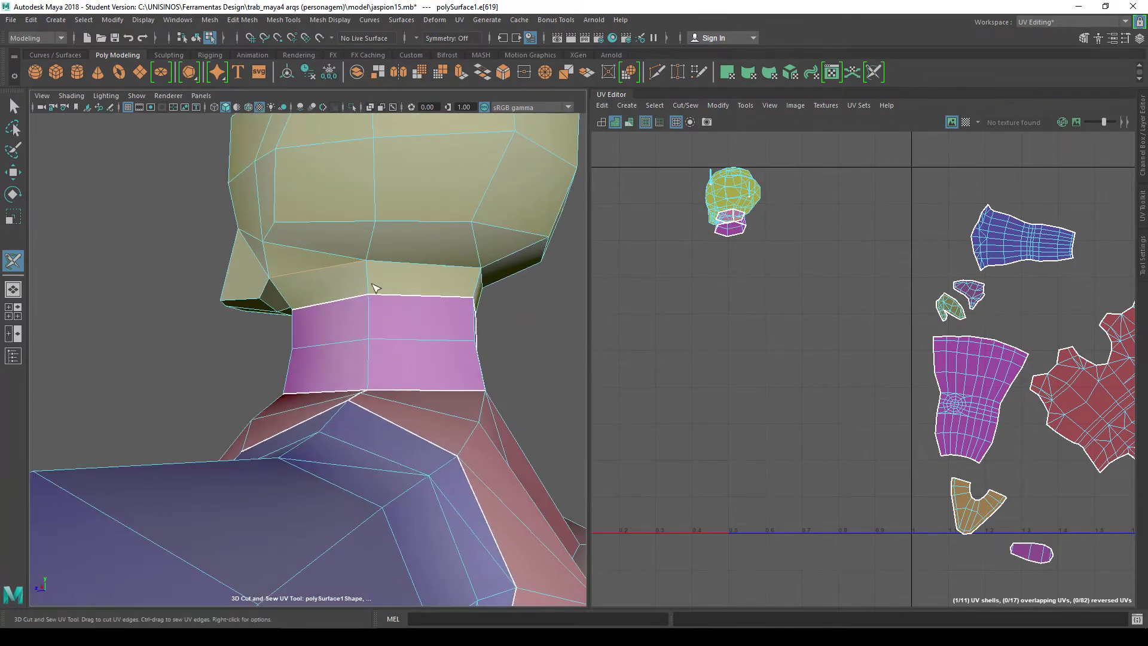
{"action": "left_click", "coordinate": [397, 263]}
{"action": "left_click_drag", "start_coordinate": [440, 325], "coordinate": [351, 323], "text": "alt"}
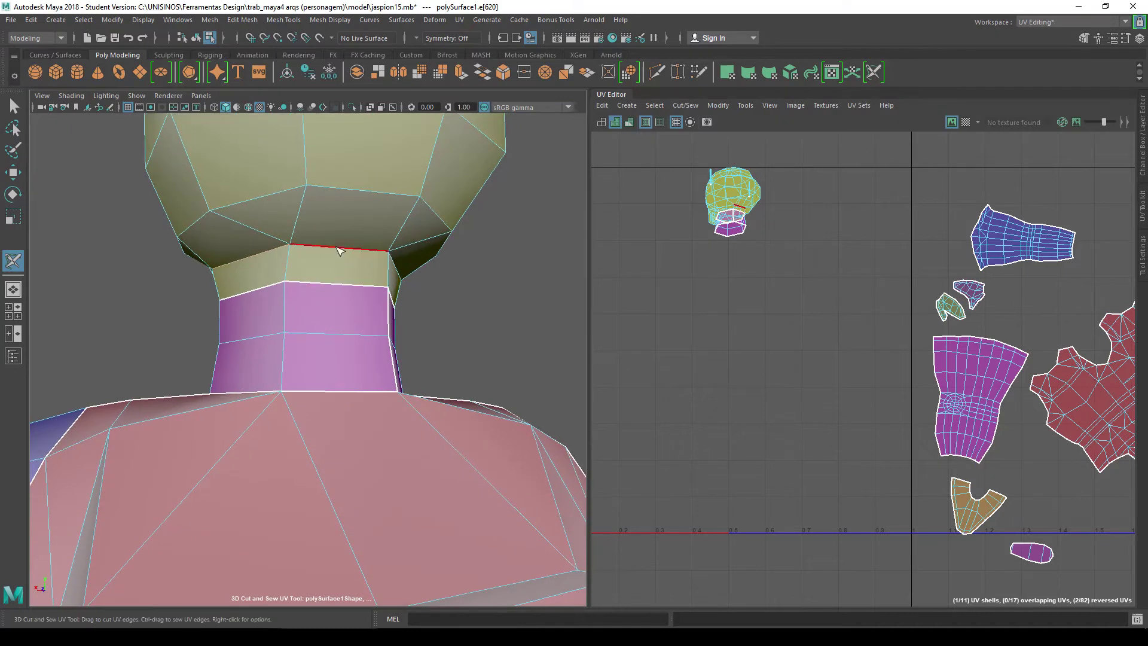
{"action": "left_click", "coordinate": [340, 250]}
{"action": "left_click_drag", "start_coordinate": [339, 251], "coordinate": [371, 220], "text": "alt"}
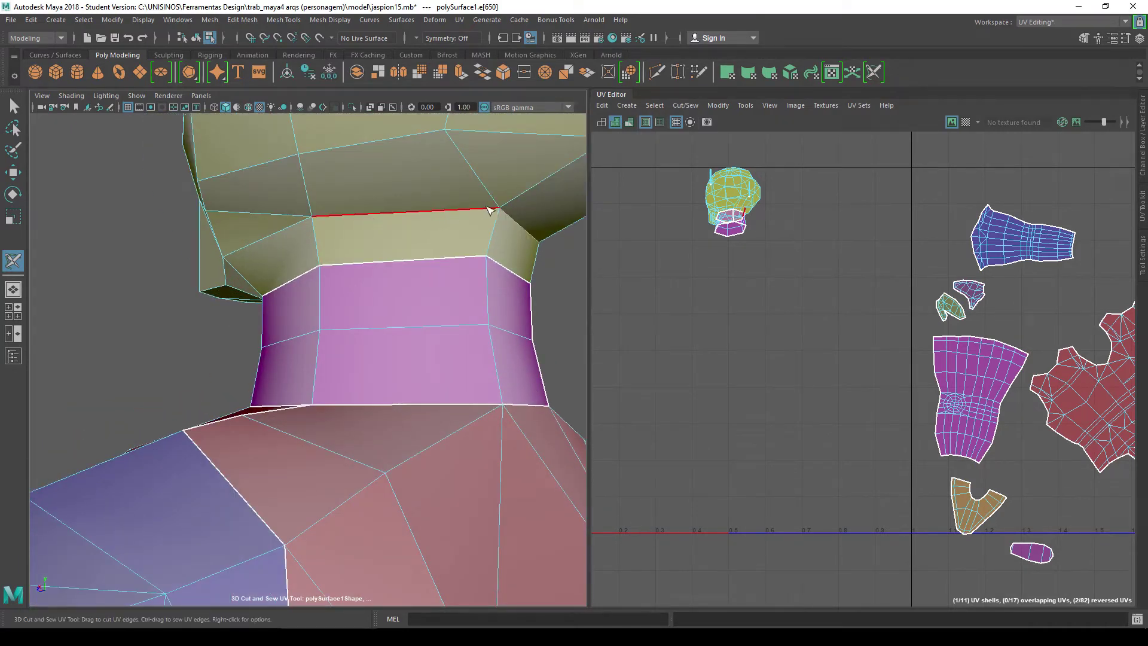
Undo a wrong cut and finish the head-neck seam, splitting the neck into its own shell.
{"action": "key", "text": "ctrl+z"}
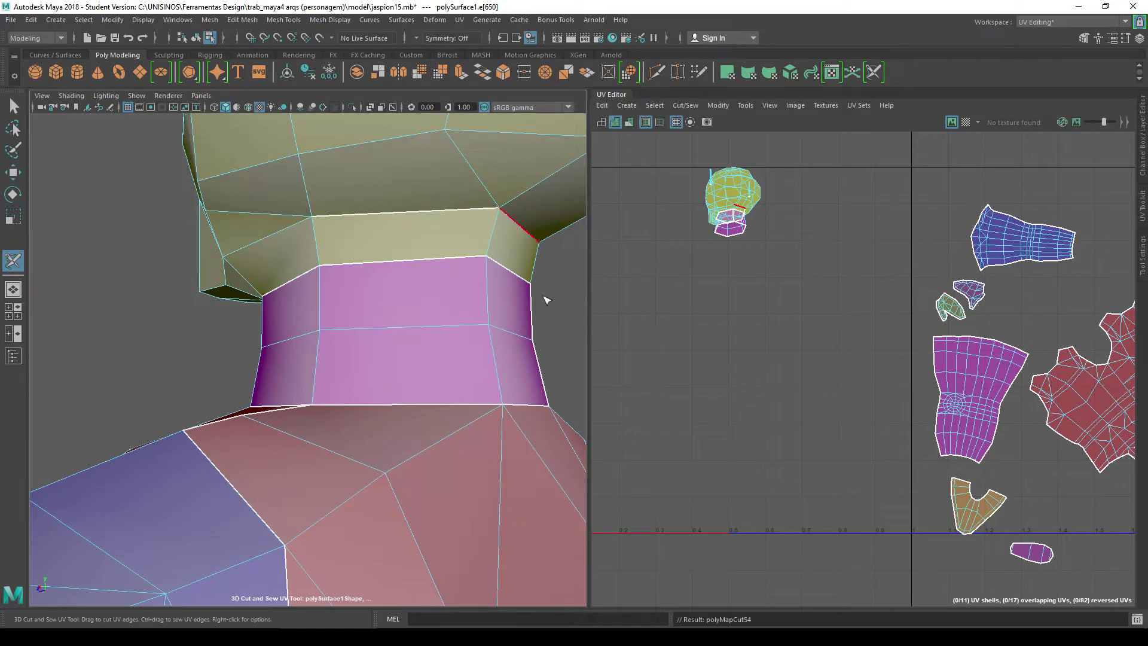
{"action": "mouse_move", "coordinate": [556, 311]}
{"action": "left_mouse_down", "text": "alt"}
{"action": "mouse_move", "coordinate": [440, 315]}
{"action": "mouse_move", "coordinate": [245, 274]}
{"action": "left_mouse_up", "text": "alt"}
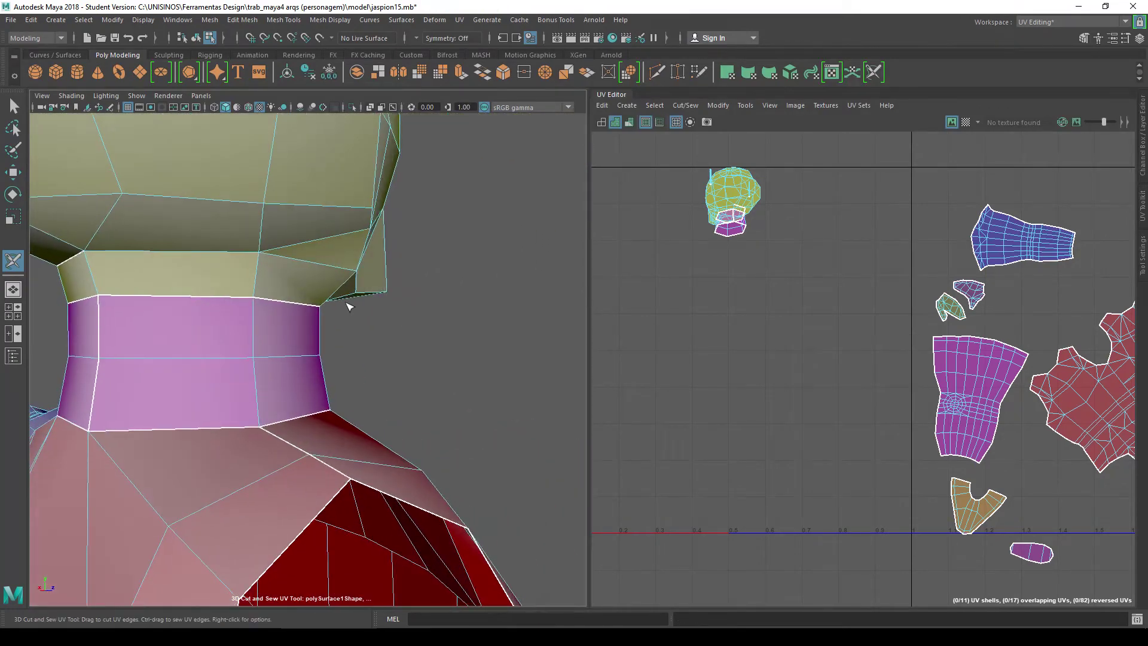
{"action": "left_click", "coordinate": [219, 254]}
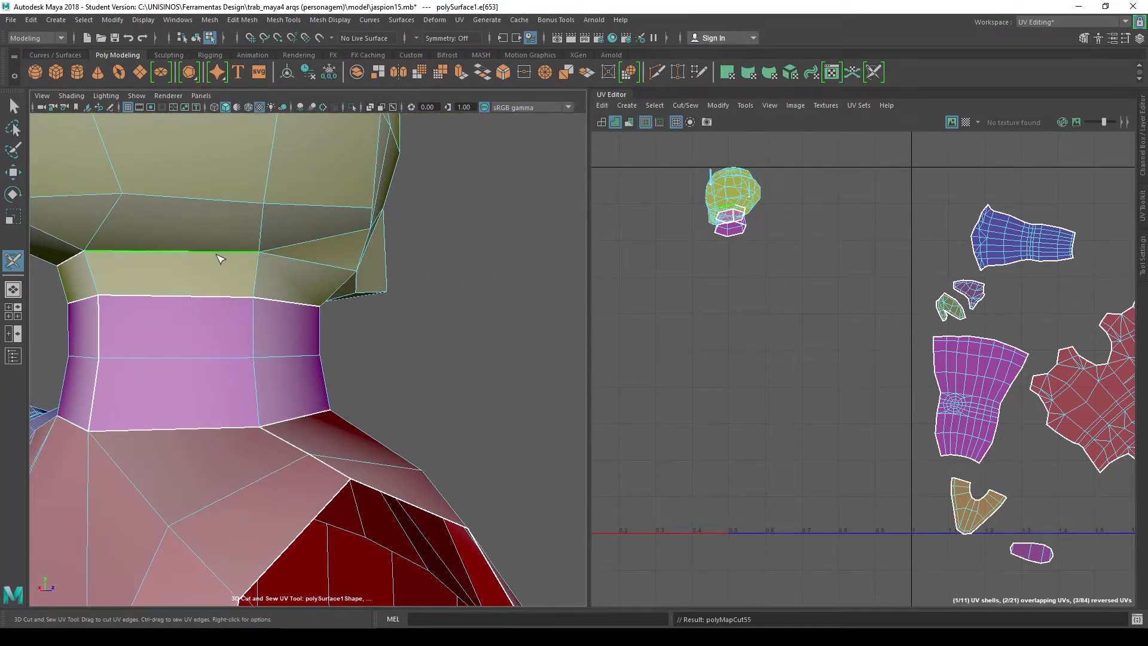
{"action": "left_click", "coordinate": [326, 269]}
{"action": "mouse_move", "coordinate": [456, 372]}
{"action": "left_mouse_down", "text": "alt"}
{"action": "mouse_move", "coordinate": [418, 341]}
{"action": "mouse_move", "coordinate": [304, 298]}
{"action": "mouse_move", "coordinate": [343, 368]}
{"action": "mouse_move", "coordinate": [302, 379]}
{"action": "left_mouse_up", "text": "alt"}
{"action": "left_click", "coordinate": [305, 299]}
{"action": "left_click", "coordinate": [421, 254]}
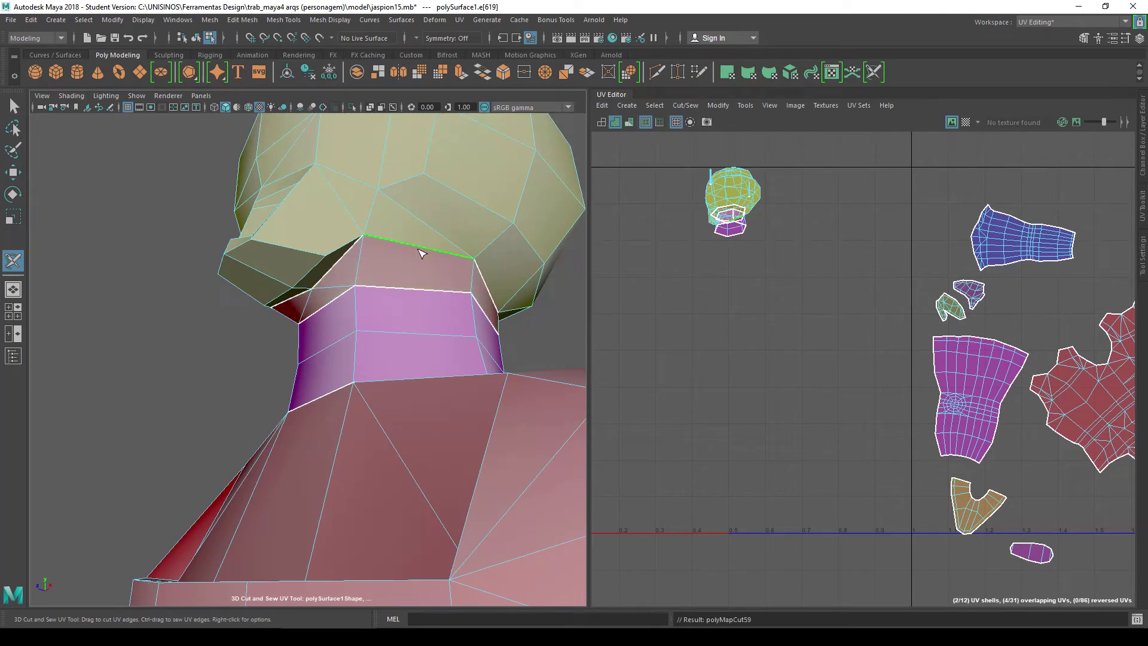
{"action": "mouse_move", "coordinate": [538, 305]}
{"action": "left_mouse_down", "text": "alt"}
{"action": "mouse_move", "coordinate": [485, 330]}
{"action": "mouse_move", "coordinate": [551, 321]}
{"action": "mouse_move", "coordinate": [538, 321]}
{"action": "left_mouse_up", "text": "alt"}
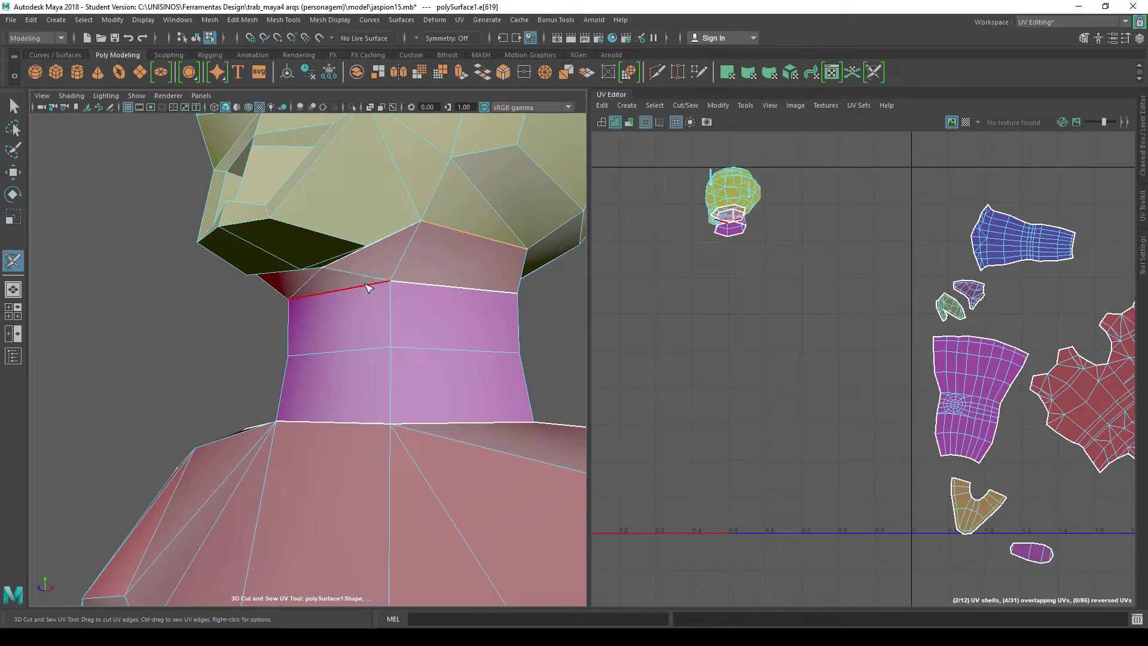
Sew the mistaken seams at the top of the neck back together.
{"action": "left_click_drag", "start_coordinate": [368, 288], "coordinate": [436, 285], "text": "ctrl"}
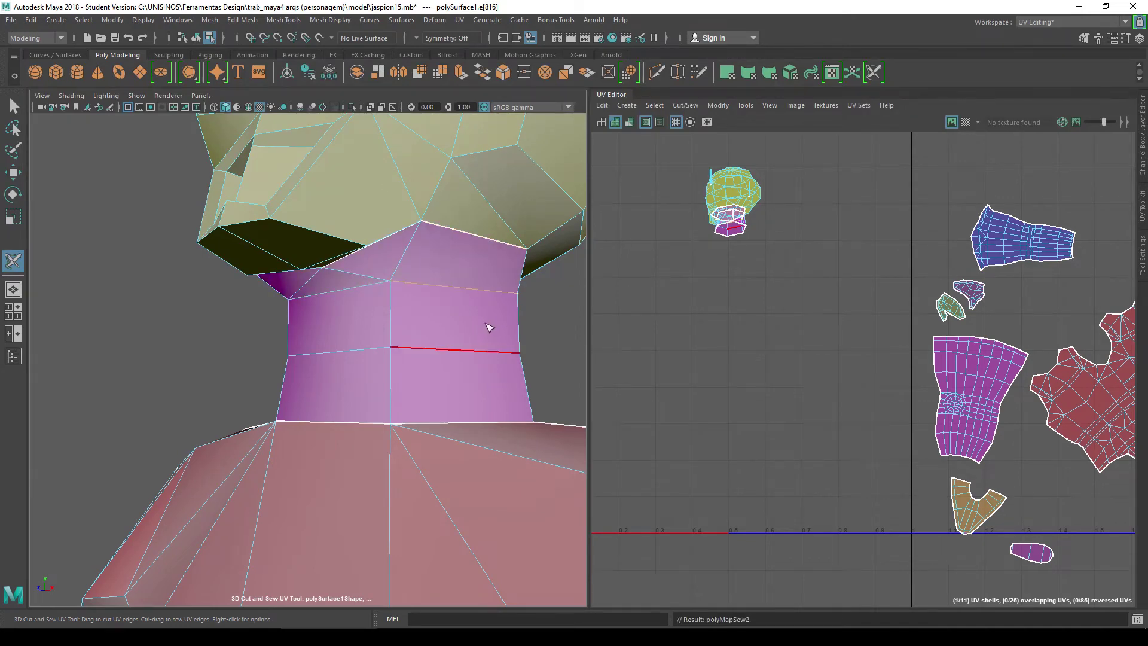
{"action": "scroll", "coordinate": [410, 318], "scroll_direction": "up", "scroll_amount": 3}
{"action": "scroll", "coordinate": [323, 318], "scroll_direction": "up", "scroll_amount": 3}
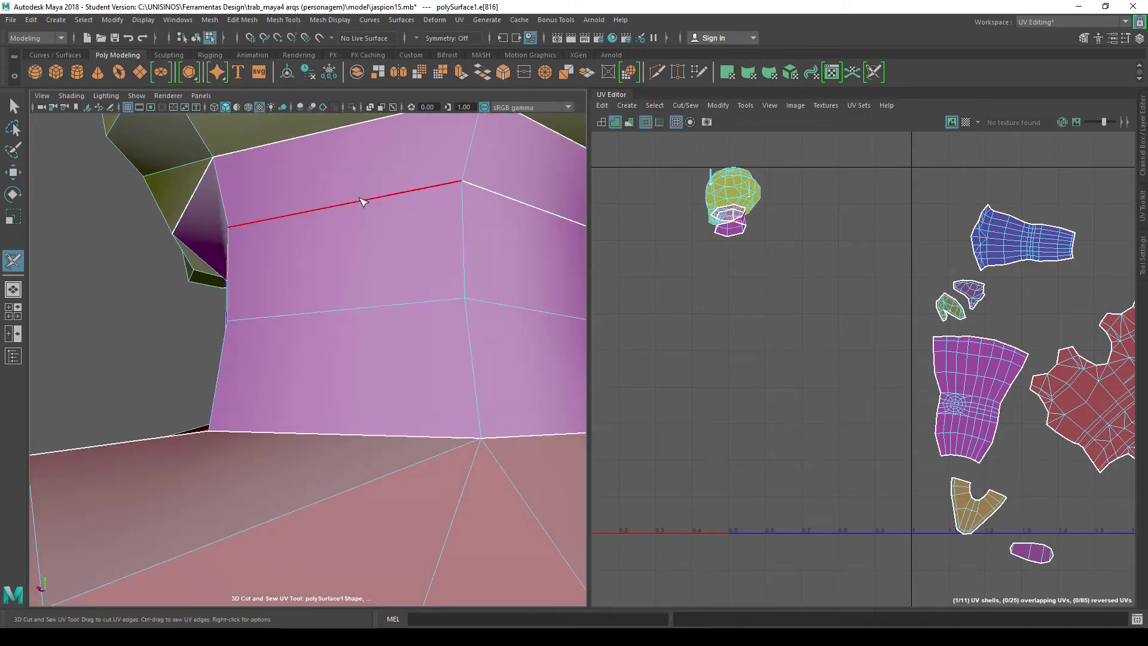
{"action": "left_click_drag", "start_coordinate": [466, 181], "coordinate": [500, 192], "text": "ctrl"}
{"action": "scroll", "coordinate": [507, 263], "scroll_direction": "down", "scroll_amount": 3}
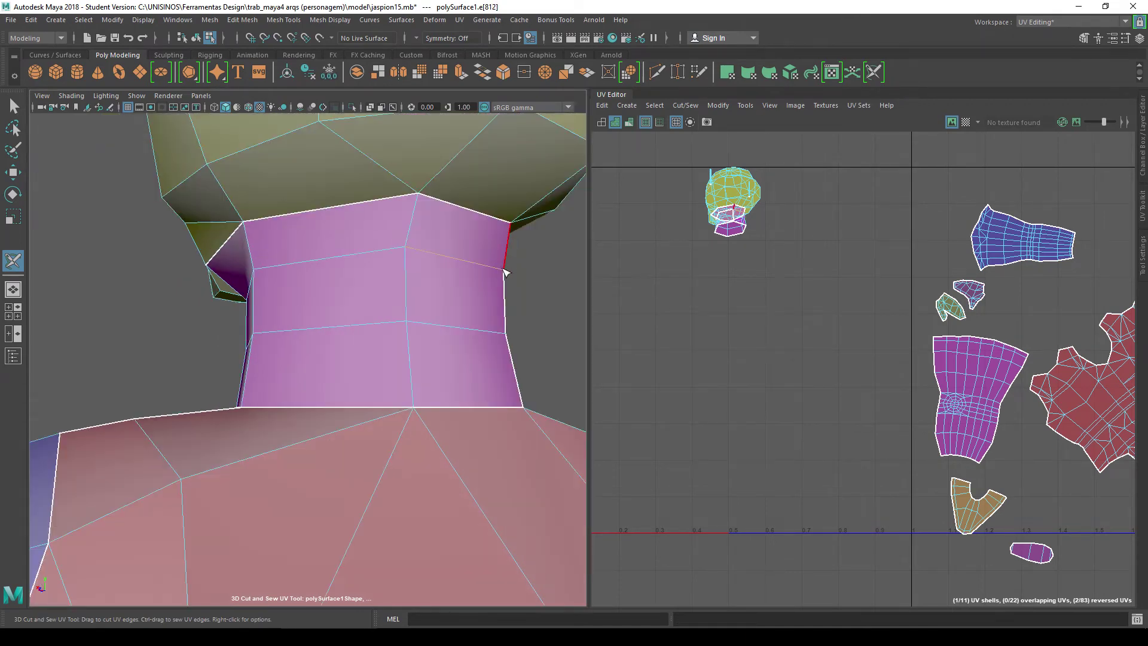
Orbit around the head and neck to inspect the new seams.
{"action": "mouse_move", "coordinate": [505, 272]}
{"action": "left_mouse_down", "text": "alt"}
{"action": "mouse_move", "coordinate": [232, 295]}
{"action": "mouse_move", "coordinate": [290, 297]}
{"action": "left_mouse_up", "text": "alt"}
{"action": "mouse_move", "coordinate": [459, 341]}
{"action": "left_mouse_down", "text": "alt"}
{"action": "mouse_move", "coordinate": [301, 322]}
{"action": "mouse_move", "coordinate": [345, 300]}
{"action": "mouse_move", "coordinate": [308, 290]}
{"action": "left_mouse_up", "text": "alt"}
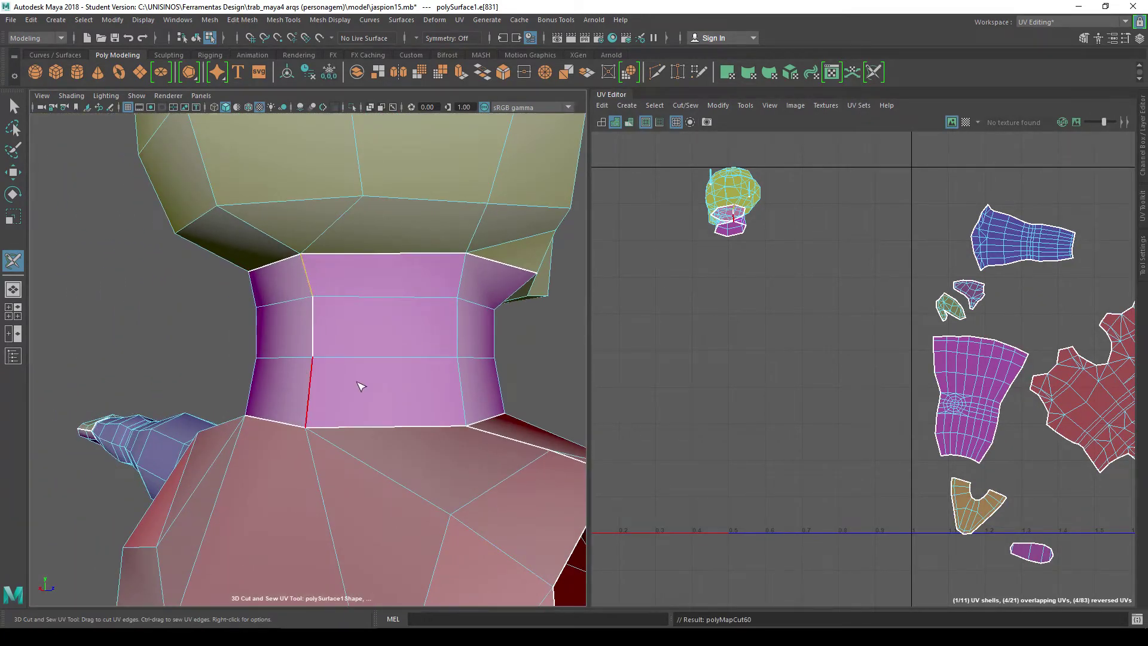
{"action": "scroll", "coordinate": [556, 366], "scroll_direction": "down", "scroll_amount": 3}
{"action": "mouse_move", "coordinate": [500, 358]}
{"action": "left_mouse_down", "text": "alt"}
{"action": "mouse_move", "coordinate": [64, 359]}
{"action": "mouse_move", "coordinate": [448, 358]}
{"action": "mouse_move", "coordinate": [282, 352]}
{"action": "left_mouse_up", "text": "alt"}
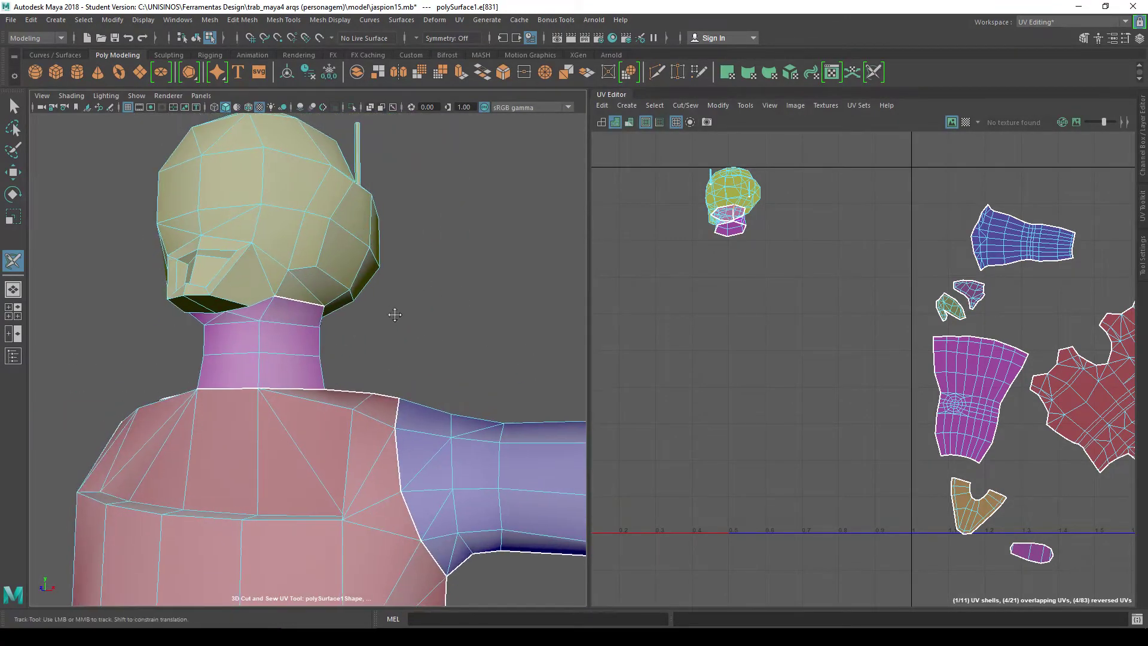
{"action": "left_click_drag", "start_coordinate": [392, 313], "coordinate": [575, 365], "text": "alt"}
{"action": "mouse_move", "coordinate": [488, 354]}
{"action": "left_mouse_down", "text": "alt"}
{"action": "mouse_move", "coordinate": [412, 383]}
{"action": "mouse_move", "coordinate": [553, 384]}
{"action": "mouse_move", "coordinate": [460, 399]}
{"action": "left_mouse_up", "text": "alt"}
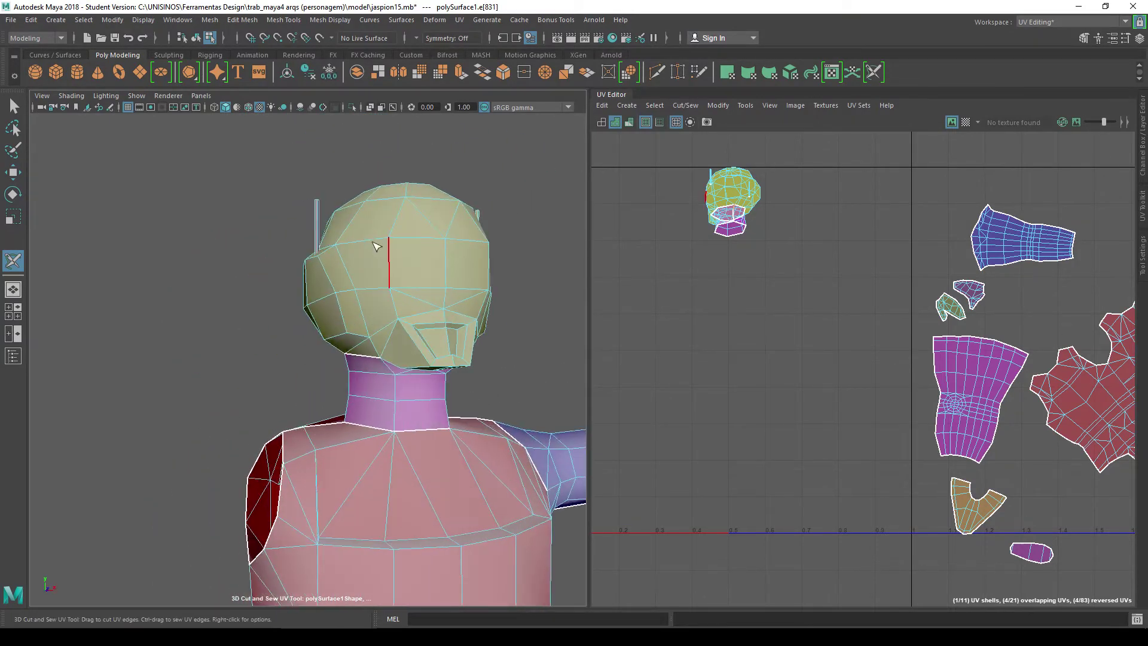
{"action": "middle_click_drag", "start_coordinate": [423, 235], "coordinate": [423, 330], "text": "alt"}
{"action": "mouse_move", "coordinate": [432, 343]}
{"action": "left_mouse_down", "text": "alt"}
{"action": "mouse_move", "coordinate": [474, 376]}
{"action": "mouse_move", "coordinate": [425, 389]}
{"action": "mouse_move", "coordinate": [376, 309]}
{"action": "mouse_move", "coordinate": [243, 333]}
{"action": "mouse_move", "coordinate": [143, 314]}
{"action": "mouse_move", "coordinate": [205, 332]}
{"action": "mouse_move", "coordinate": [297, 313]}
{"action": "mouse_move", "coordinate": [372, 333]}
{"action": "mouse_move", "coordinate": [328, 341]}
{"action": "mouse_move", "coordinate": [361, 306]}
{"action": "mouse_move", "coordinate": [333, 321]}
{"action": "left_mouse_up", "text": "alt"}
{"action": "scroll", "coordinate": [205, 333], "scroll_direction": "down", "scroll_amount": 5}
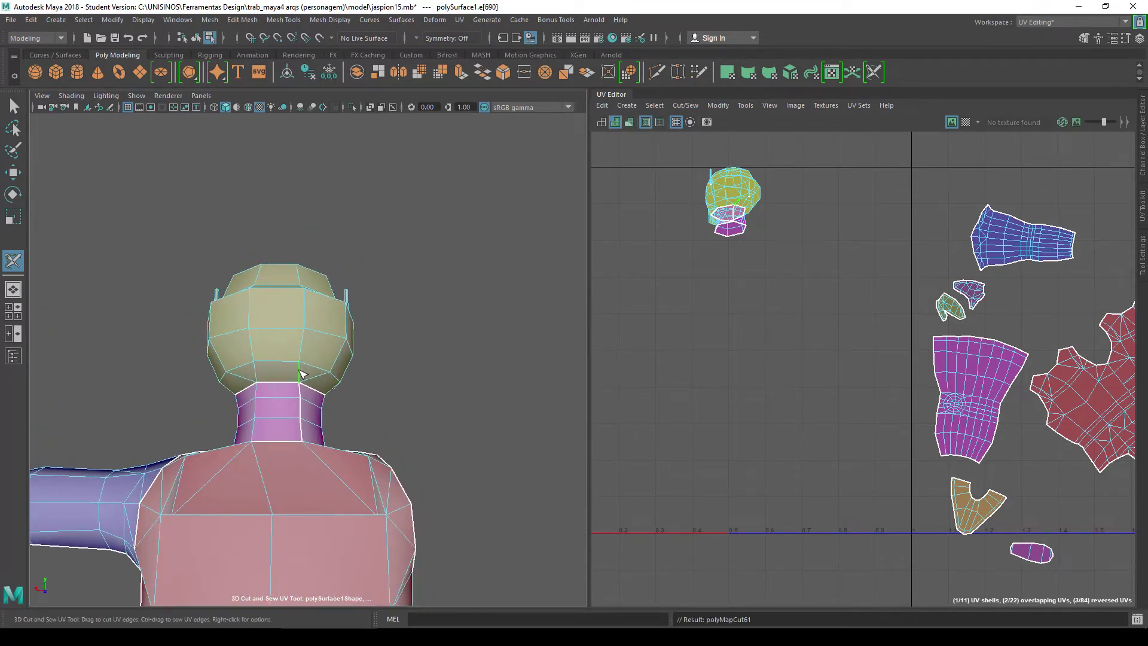
Cut seams from the neck up across the back and crown of the head.
{"action": "mouse_move", "coordinate": [300, 377]}
{"action": "left_mouse_down"}
{"action": "mouse_move", "coordinate": [312, 313]}
{"action": "mouse_move", "coordinate": [323, 334]}
{"action": "left_mouse_up"}
{"action": "left_click", "coordinate": [305, 314]}
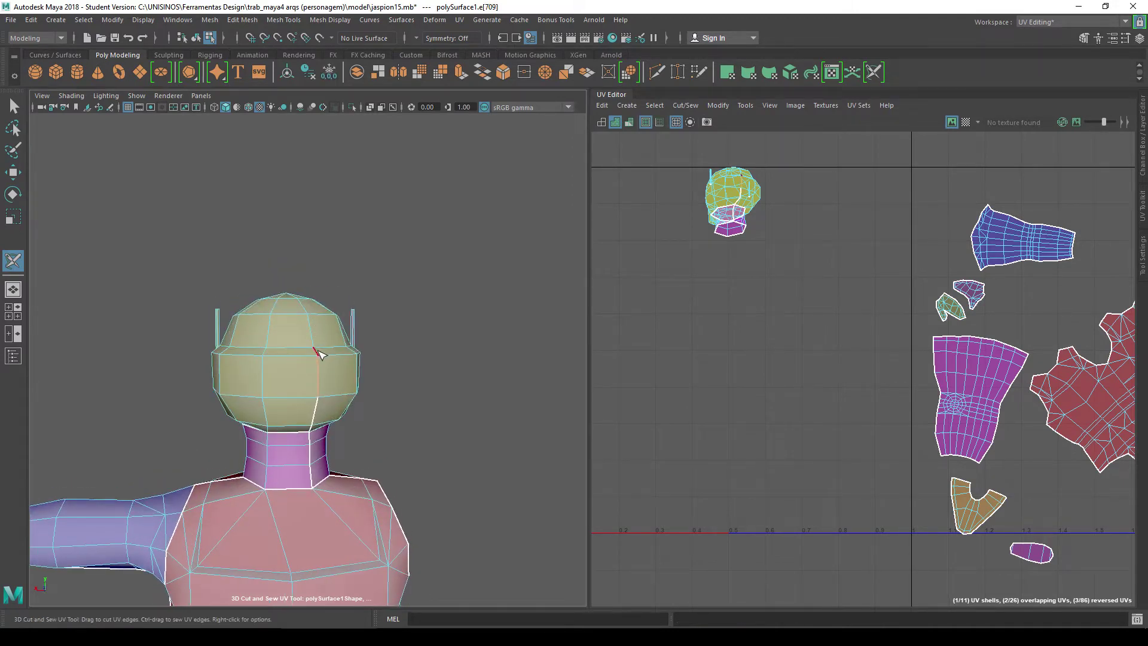
{"action": "left_click", "coordinate": [319, 354]}
{"action": "left_click", "coordinate": [307, 309]}
{"action": "mouse_move", "coordinate": [311, 317]}
{"action": "left_mouse_down", "text": "alt"}
{"action": "mouse_move", "coordinate": [515, 346]}
{"action": "mouse_move", "coordinate": [533, 379]}
{"action": "left_mouse_up", "text": "alt"}
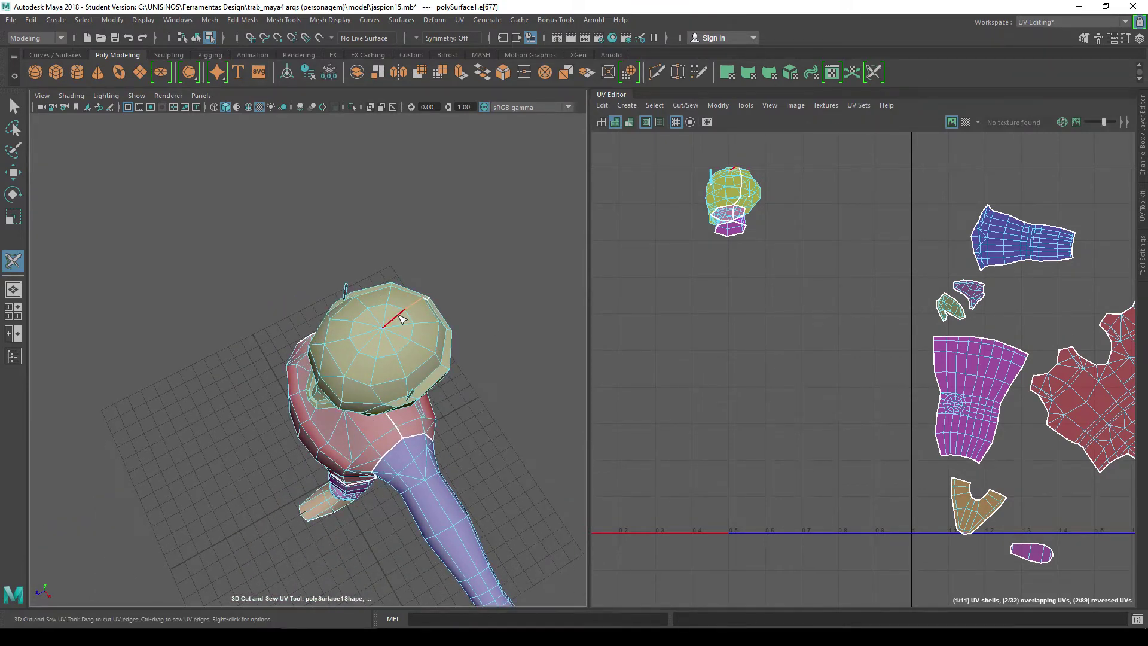
{"action": "left_click", "coordinate": [399, 317]}
{"action": "mouse_move", "coordinate": [509, 390]}
{"action": "left_mouse_down", "text": "alt"}
{"action": "mouse_move", "coordinate": [530, 390]}
{"action": "mouse_move", "coordinate": [556, 338]}
{"action": "mouse_move", "coordinate": [578, 341]}
{"action": "left_mouse_up", "text": "alt"}
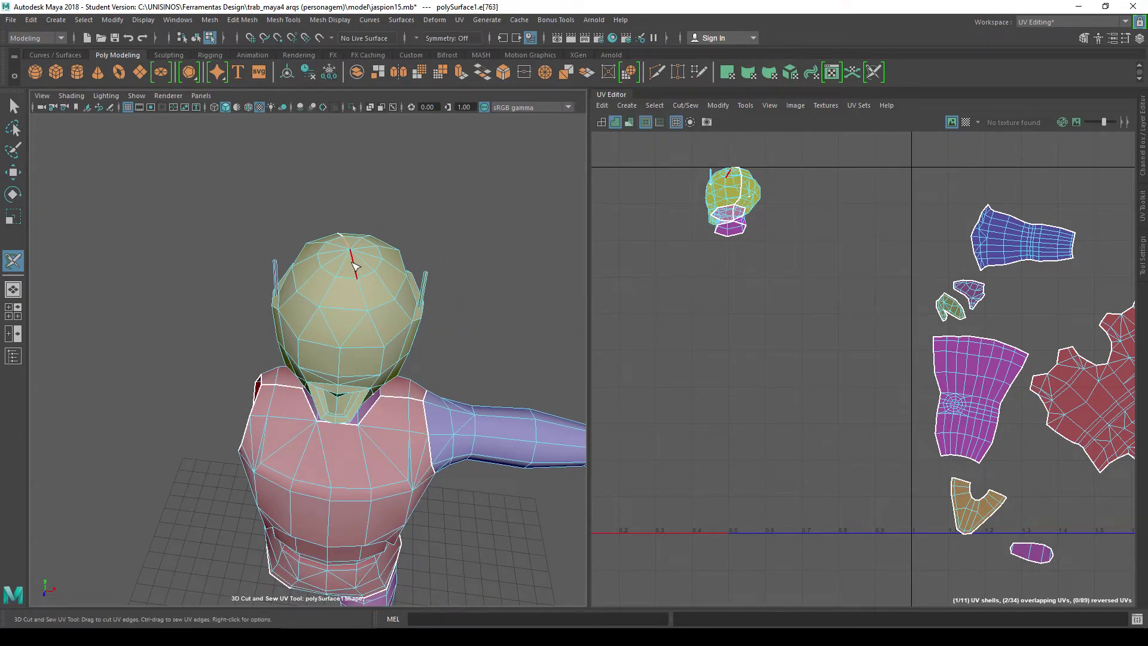
{"action": "left_click", "coordinate": [353, 264]}
{"action": "scroll", "coordinate": [485, 360], "scroll_direction": "up", "scroll_amount": 2}
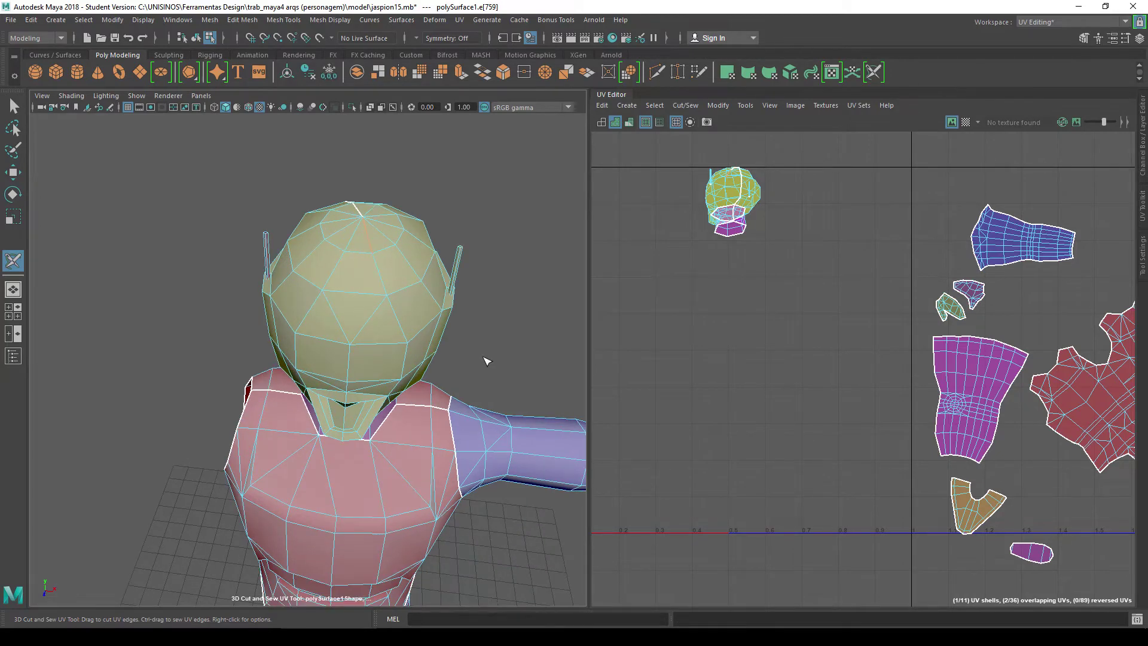
{"action": "mouse_move", "coordinate": [493, 363]}
{"action": "left_mouse_down", "text": "alt"}
{"action": "mouse_move", "coordinate": [472, 295]}
{"action": "mouse_move", "coordinate": [397, 287]}
{"action": "mouse_move", "coordinate": [430, 338]}
{"action": "mouse_move", "coordinate": [382, 335]}
{"action": "mouse_move", "coordinate": [359, 317]}
{"action": "left_mouse_up", "text": "alt"}
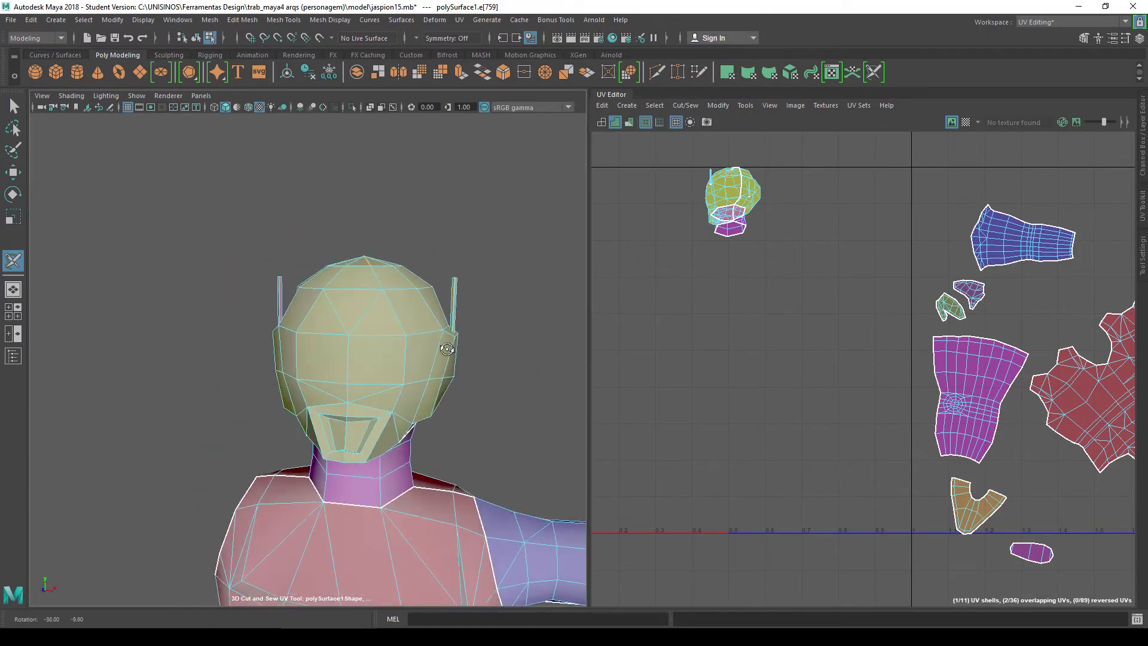
Switch to UV shell selection and unfold the neck and head shells.
{"action": "right_click", "coordinate": [353, 310]}
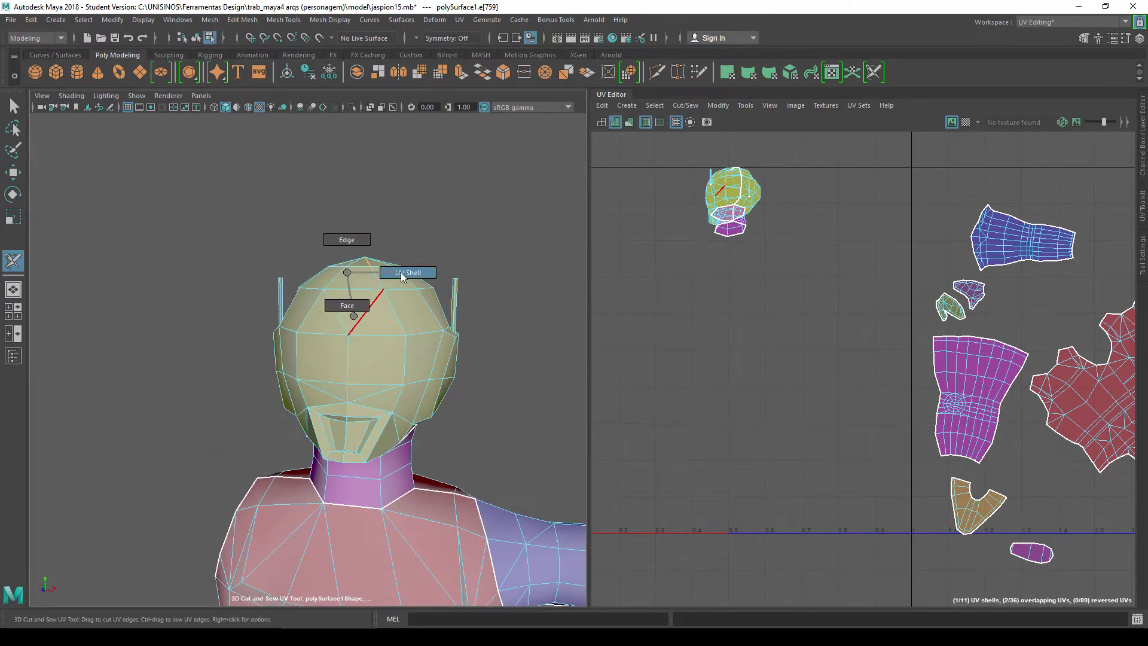
{"action": "left_click", "coordinate": [401, 271]}
{"action": "left_click", "coordinate": [383, 482]}
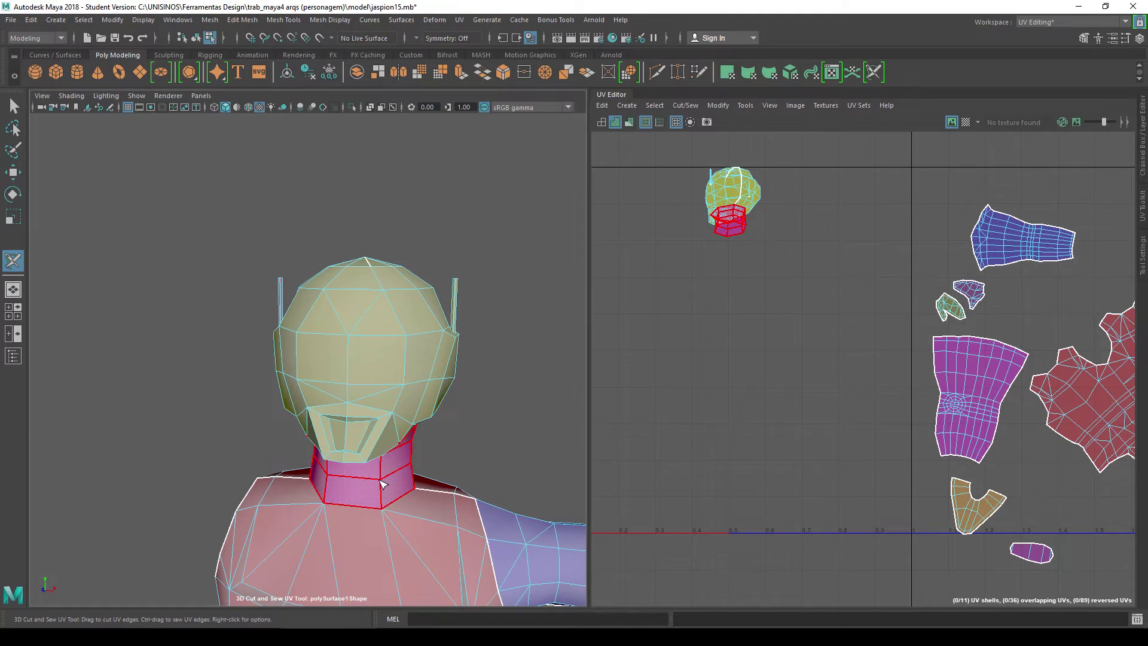
{"action": "key", "text": "ctrl+u"}
{"action": "left_click", "coordinate": [654, 279]}
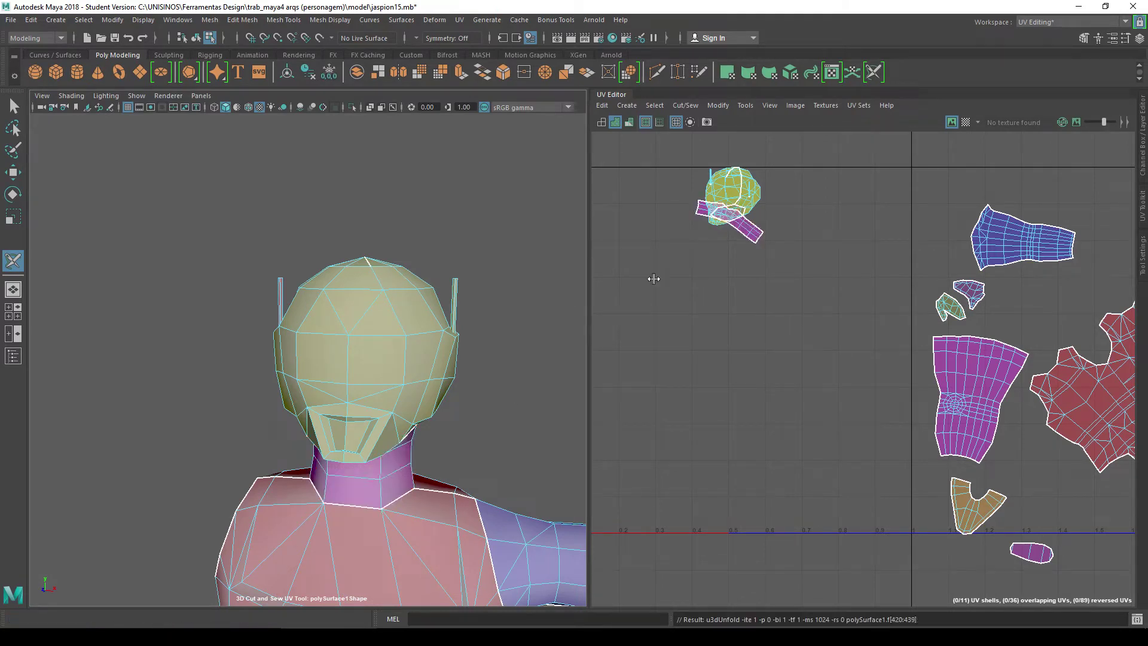
{"action": "left_click", "coordinate": [397, 358]}
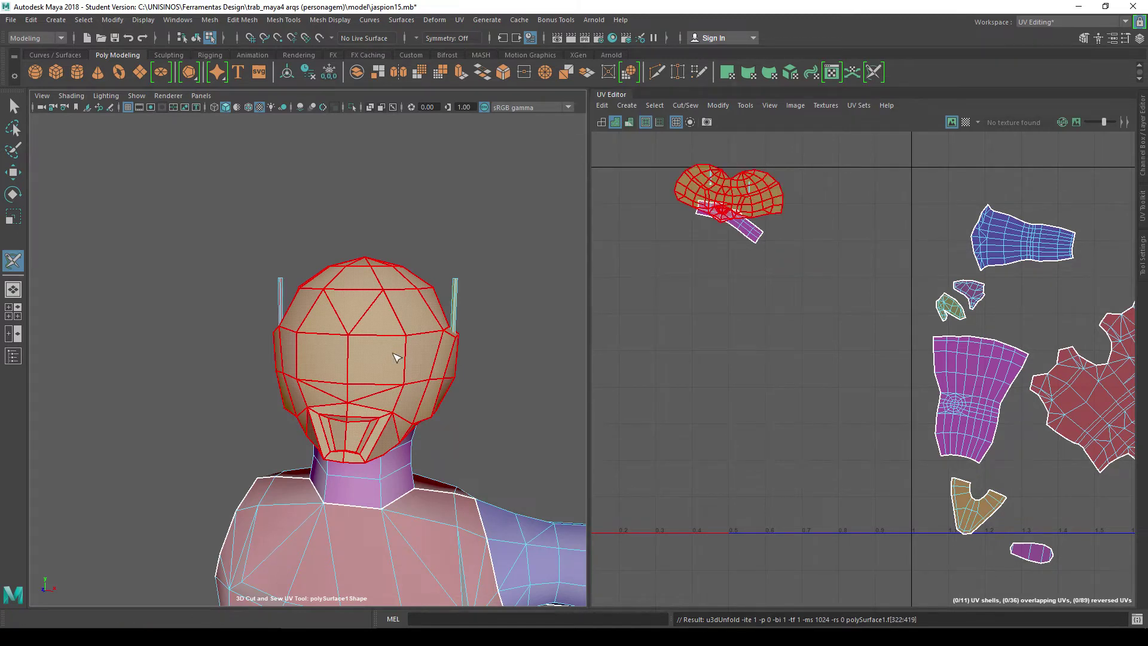
{"action": "left_click", "coordinate": [672, 295]}
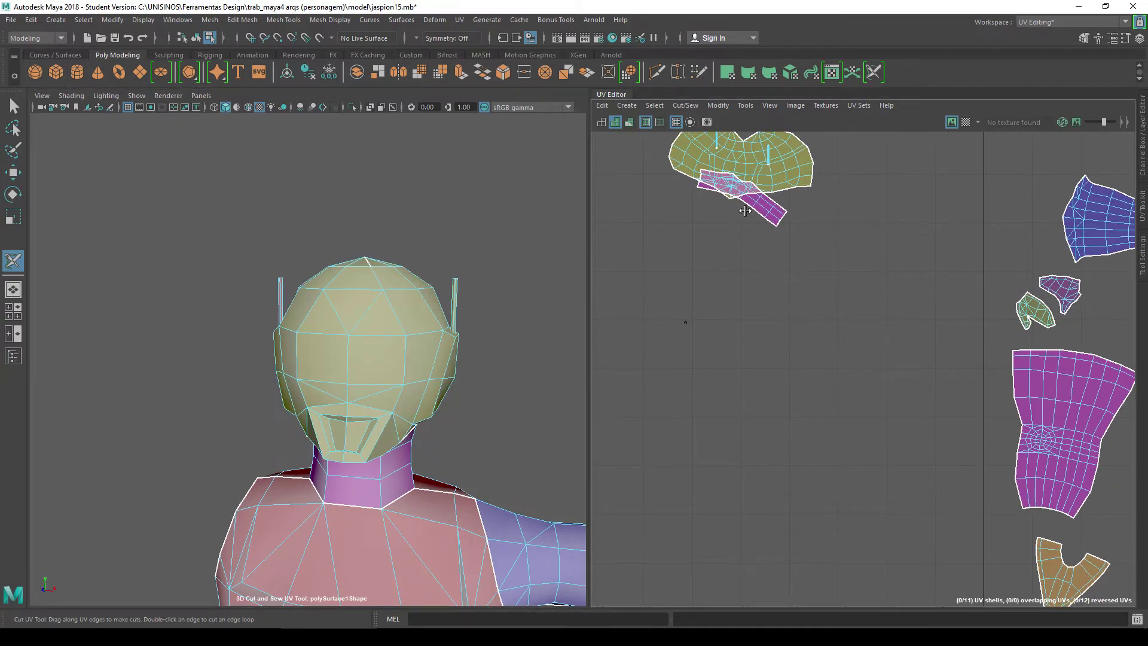
Cut a seam across the top of the head and unfold the head UVs again.
{"action": "scroll", "coordinate": [725, 339], "scroll_direction": "up", "scroll_amount": 2}
{"action": "scroll", "coordinate": [725, 339], "scroll_direction": "up", "scroll_amount": 1}
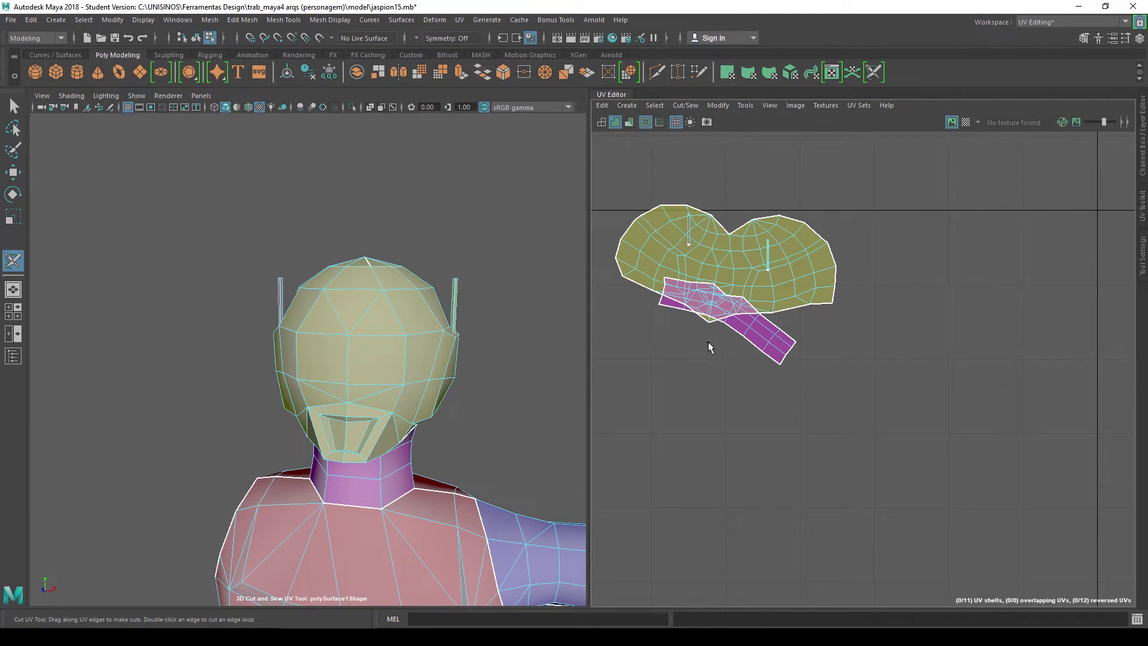
{"action": "scroll", "coordinate": [708, 342], "scroll_direction": "up", "scroll_amount": 1}
{"action": "scroll", "coordinate": [708, 342], "scroll_direction": "up", "scroll_amount": 1}
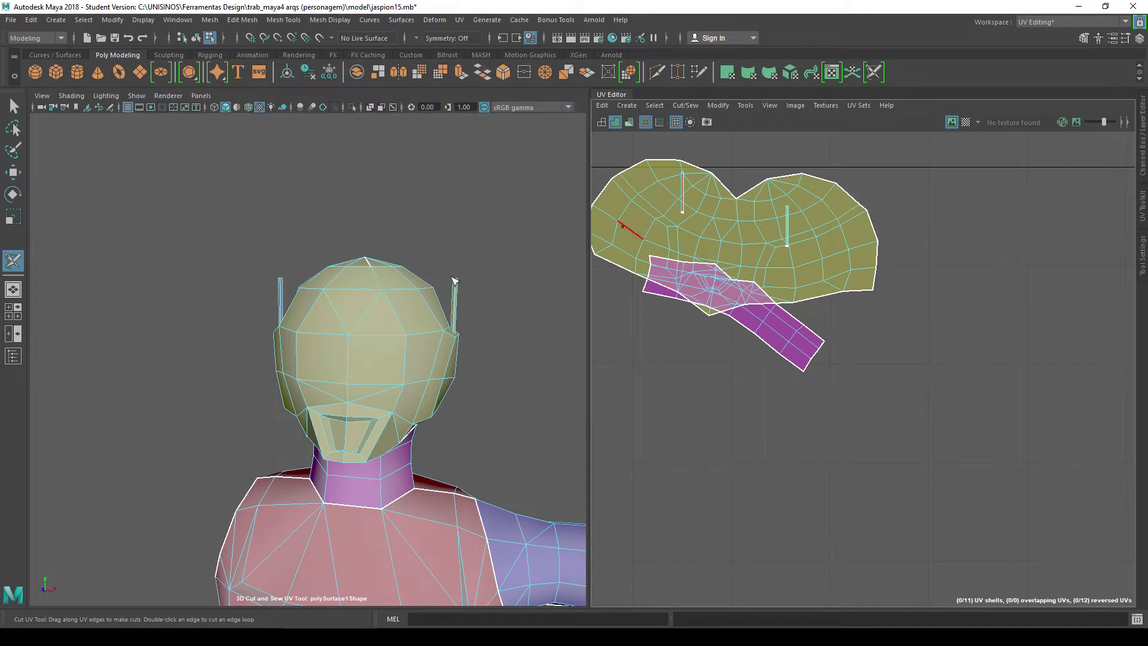
{"action": "scroll", "coordinate": [385, 278], "scroll_direction": "up", "scroll_amount": 2}
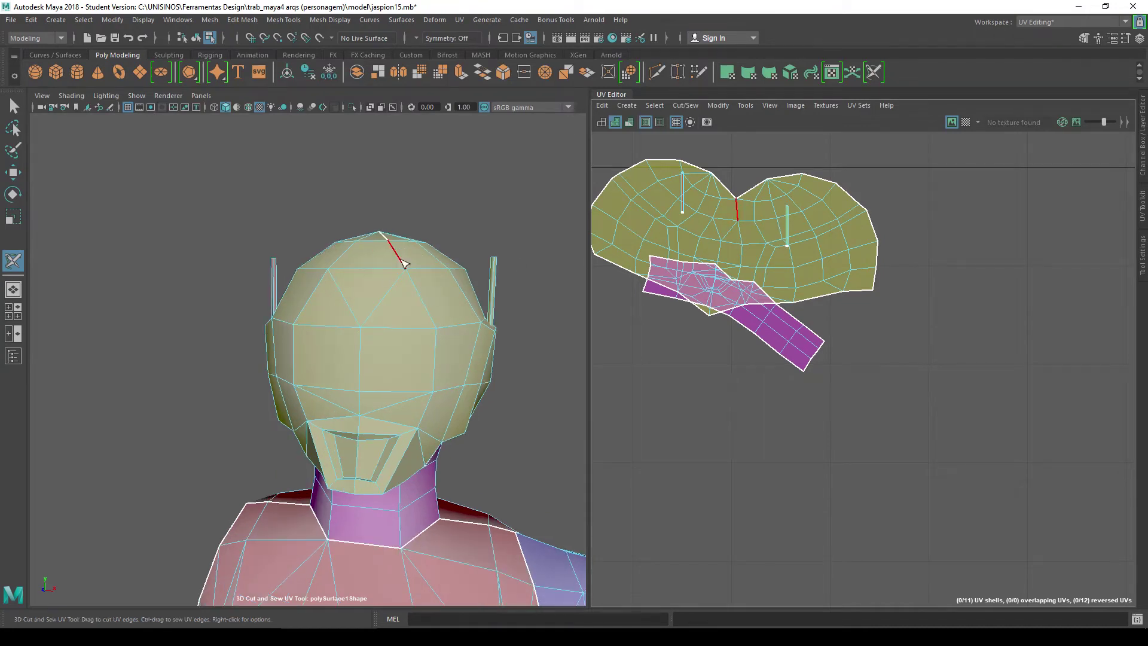
{"action": "left_click", "coordinate": [402, 261]}
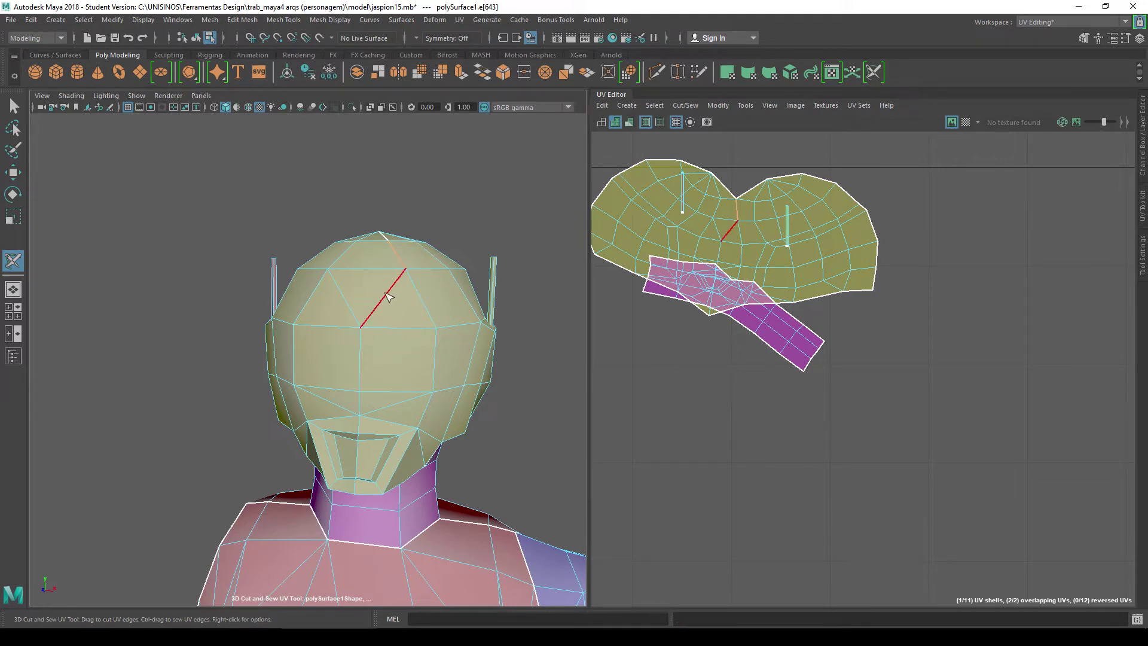
{"action": "right_click_drag", "start_coordinate": [403, 251], "coordinate": [372, 214]}
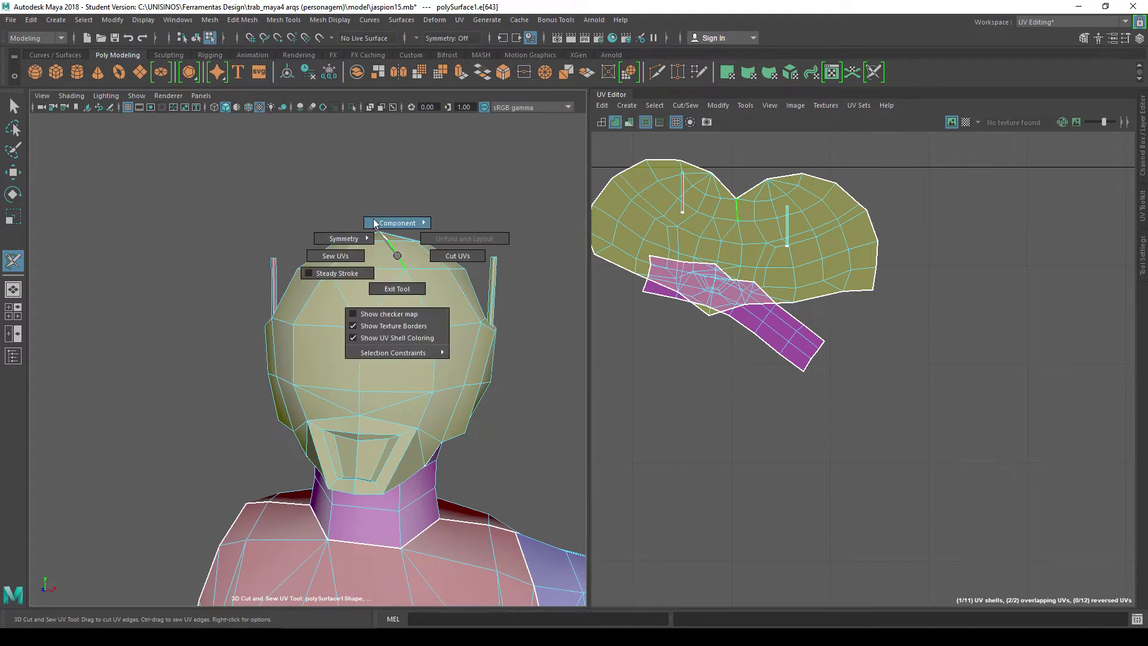
{"action": "right_click_drag", "start_coordinate": [399, 254], "coordinate": [394, 266]}
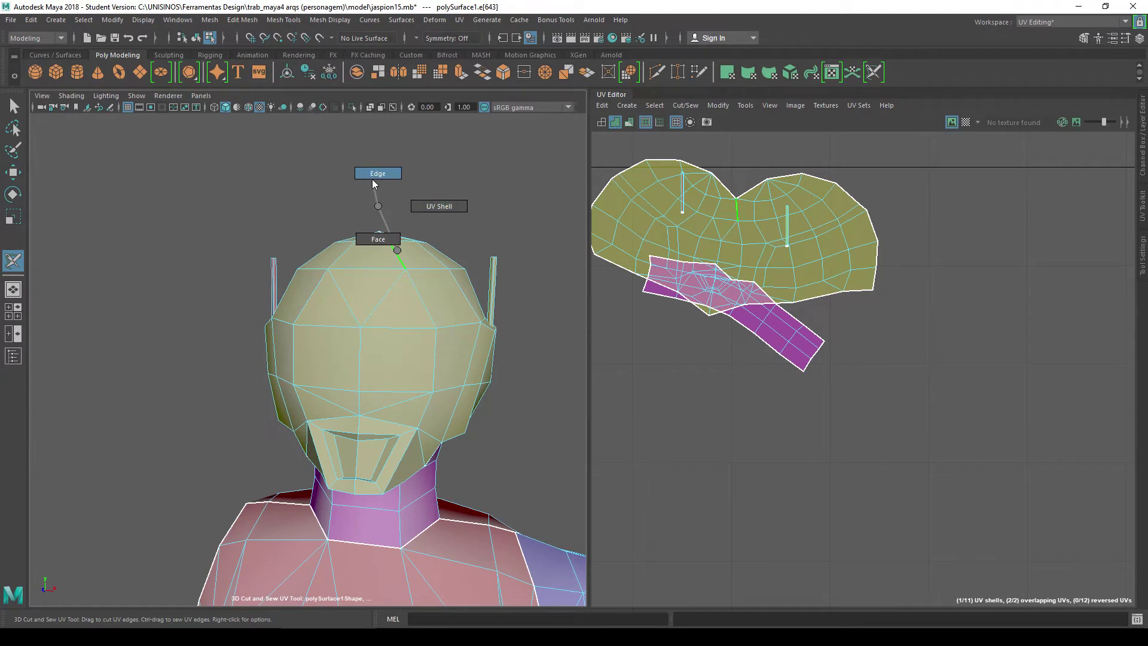
{"action": "left_click", "coordinate": [400, 258]}
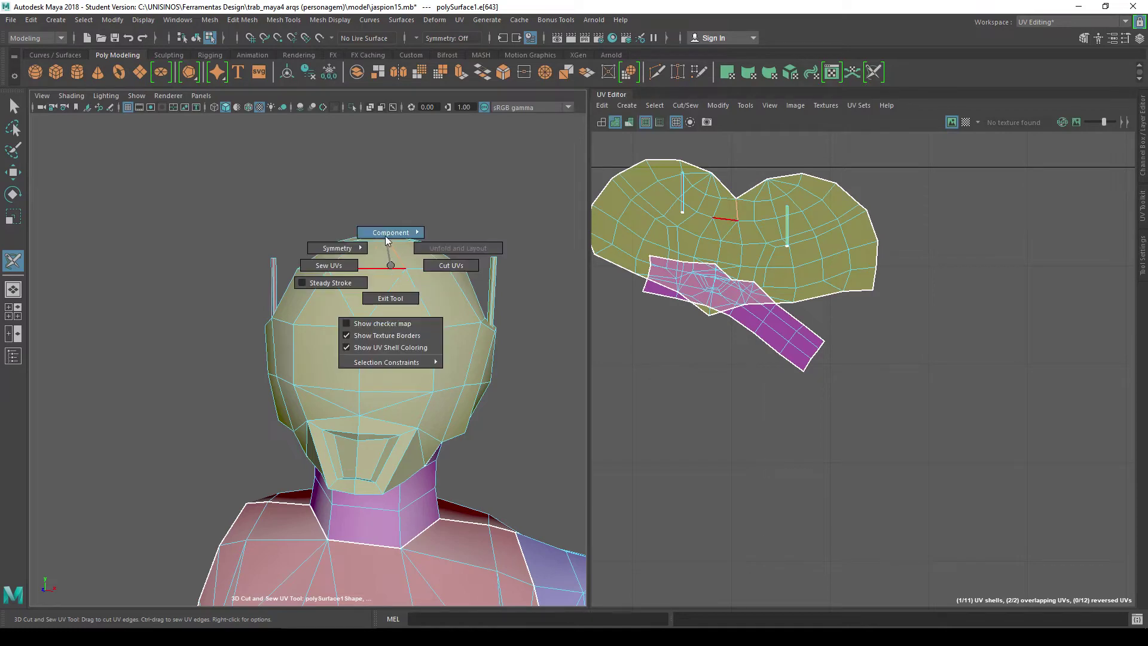
{"action": "right_click_drag", "start_coordinate": [392, 269], "coordinate": [446, 231]}
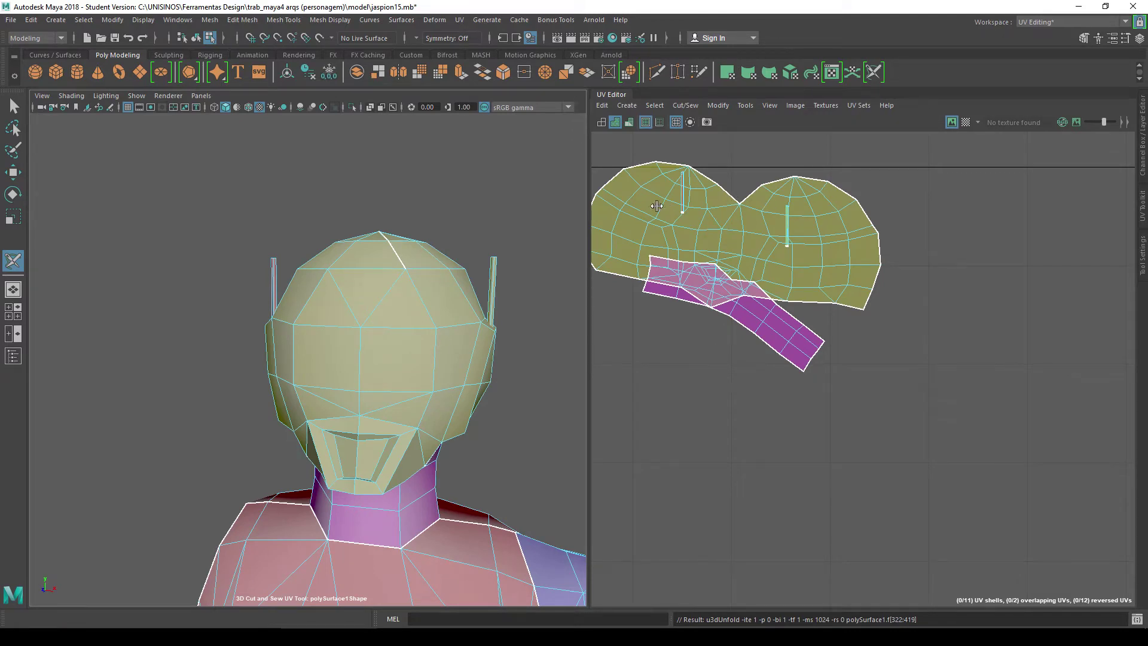
{"action": "scroll", "coordinate": [693, 336], "scroll_direction": "down", "scroll_amount": 1}
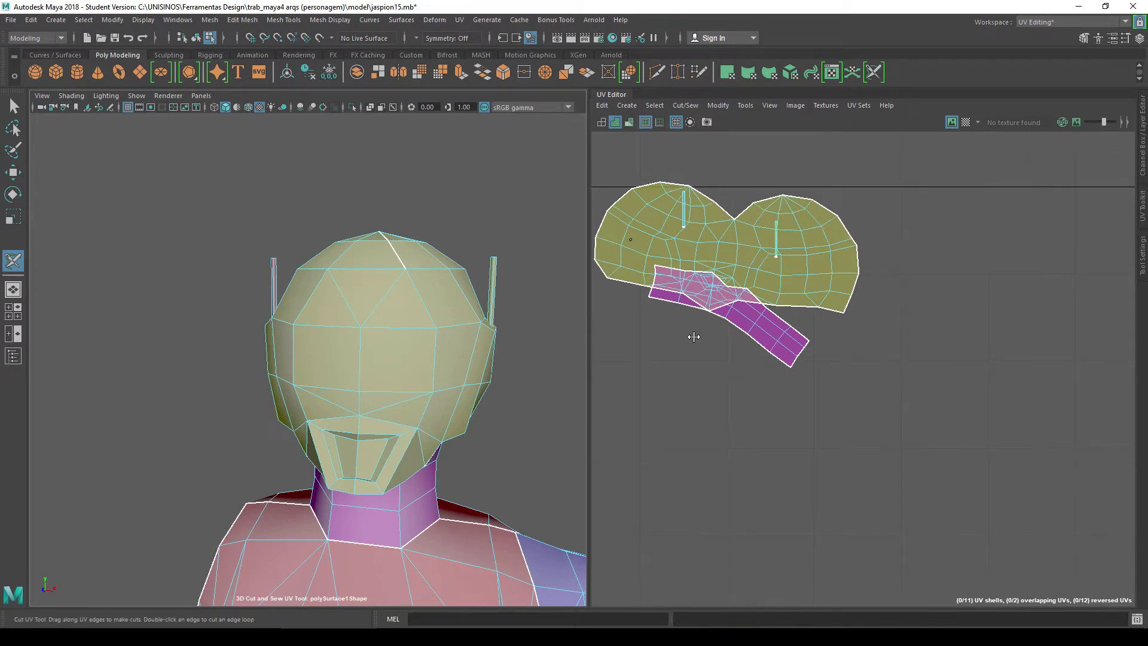
Turn on the checker map, try dimming and multi-colour, then return to the black-and-grey checker.
{"action": "left_click", "coordinate": [965, 122]}
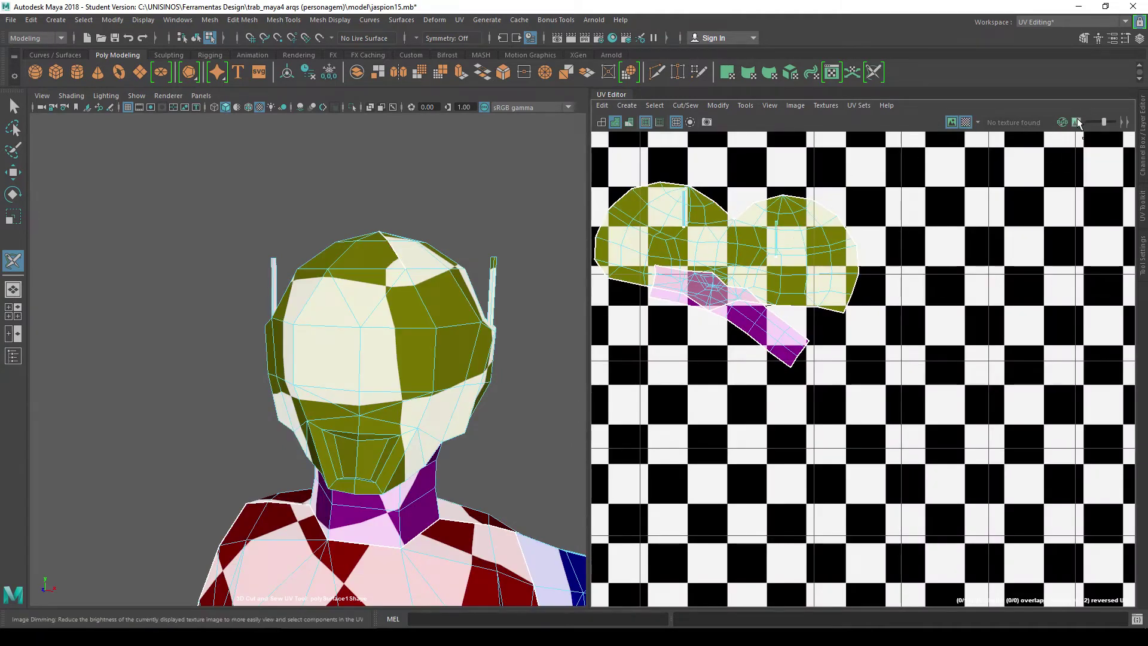
{"action": "left_click", "coordinate": [1076, 122]}
{"action": "left_click_drag", "start_coordinate": [1103, 121], "coordinate": [1105, 121]}
{"action": "left_click", "coordinate": [1123, 122]}
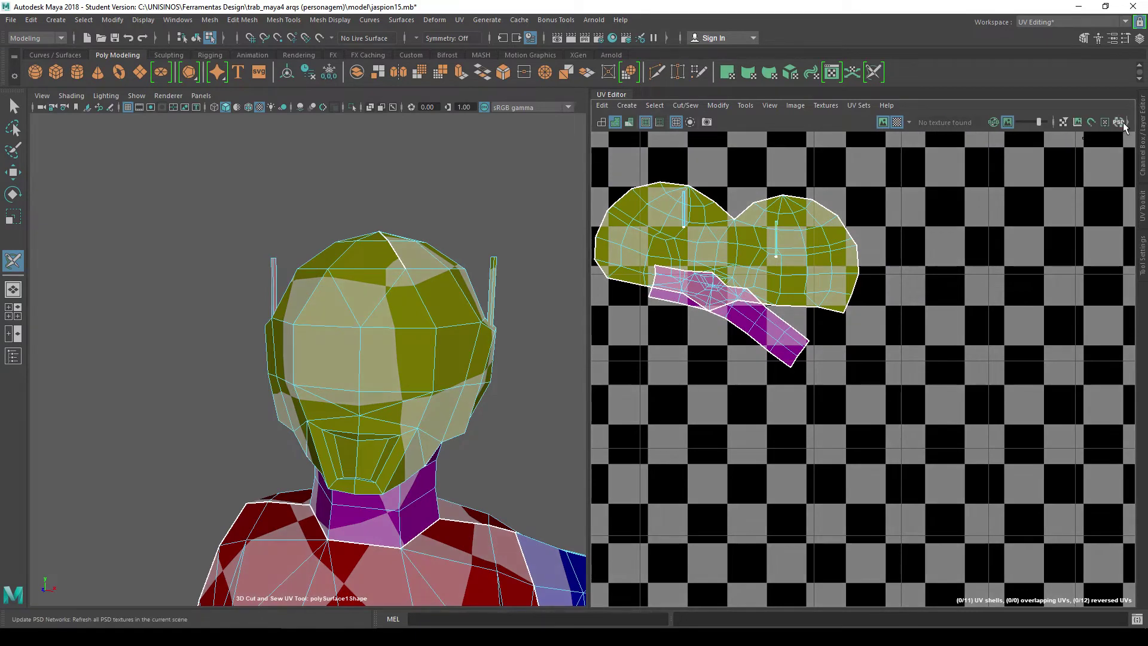
{"action": "left_click", "coordinate": [1053, 121]}
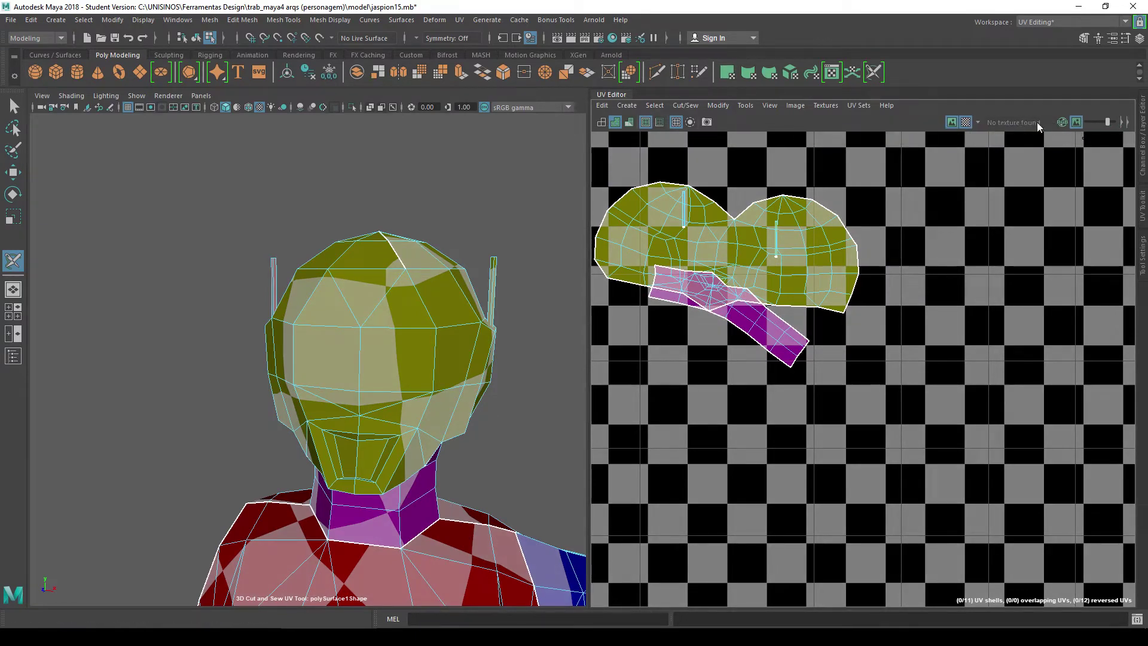
{"action": "right_click", "coordinate": [967, 121]}
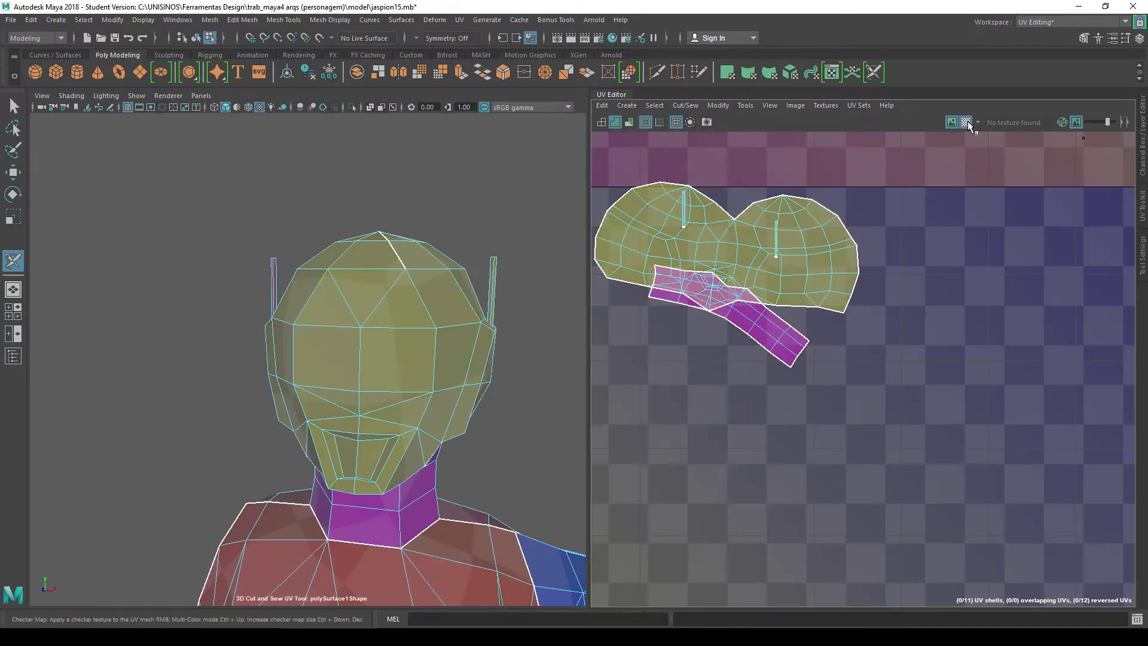
{"action": "left_click", "coordinate": [967, 121]}
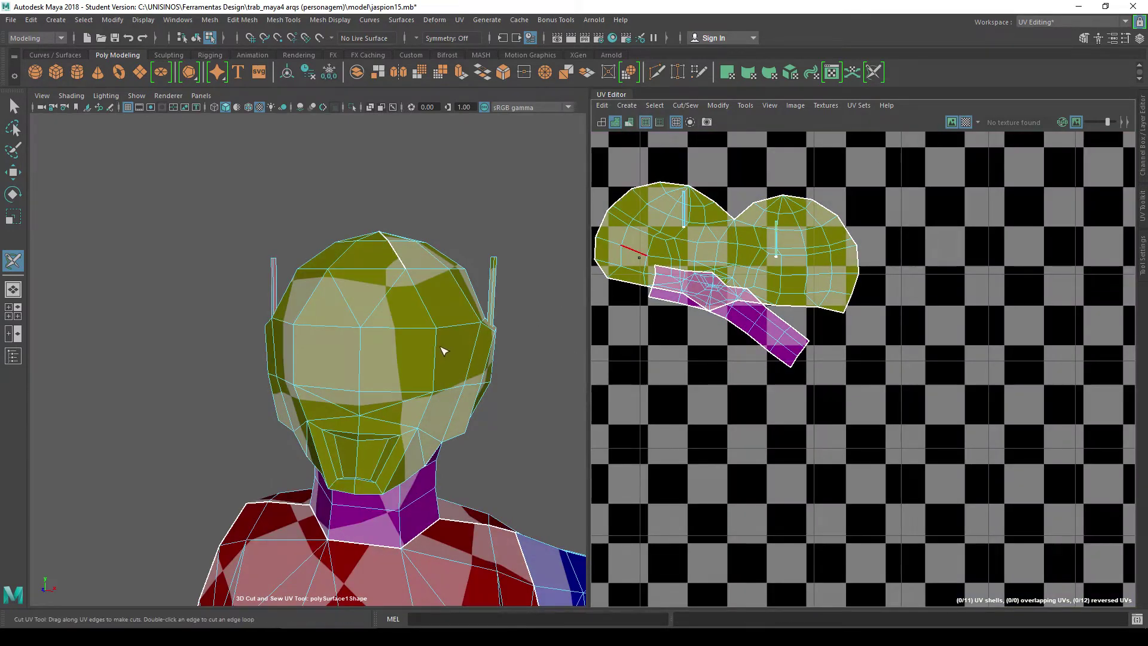
{"action": "left_click_drag", "start_coordinate": [442, 350], "coordinate": [441, 299], "text": "alt"}
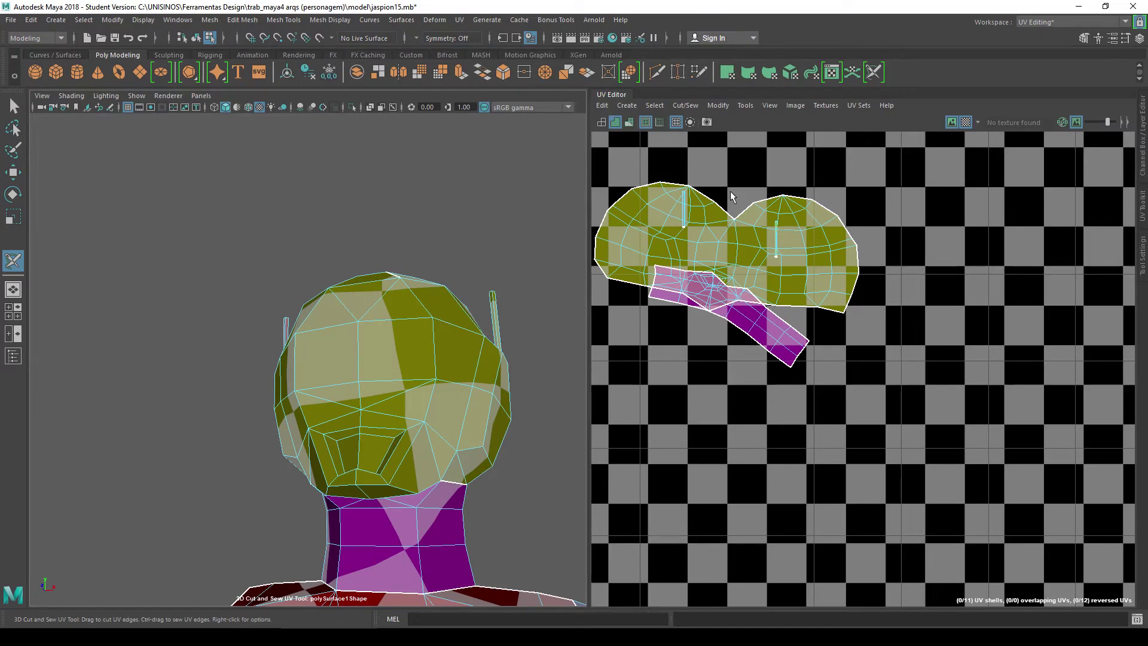
{"action": "left_click", "coordinate": [824, 106]}
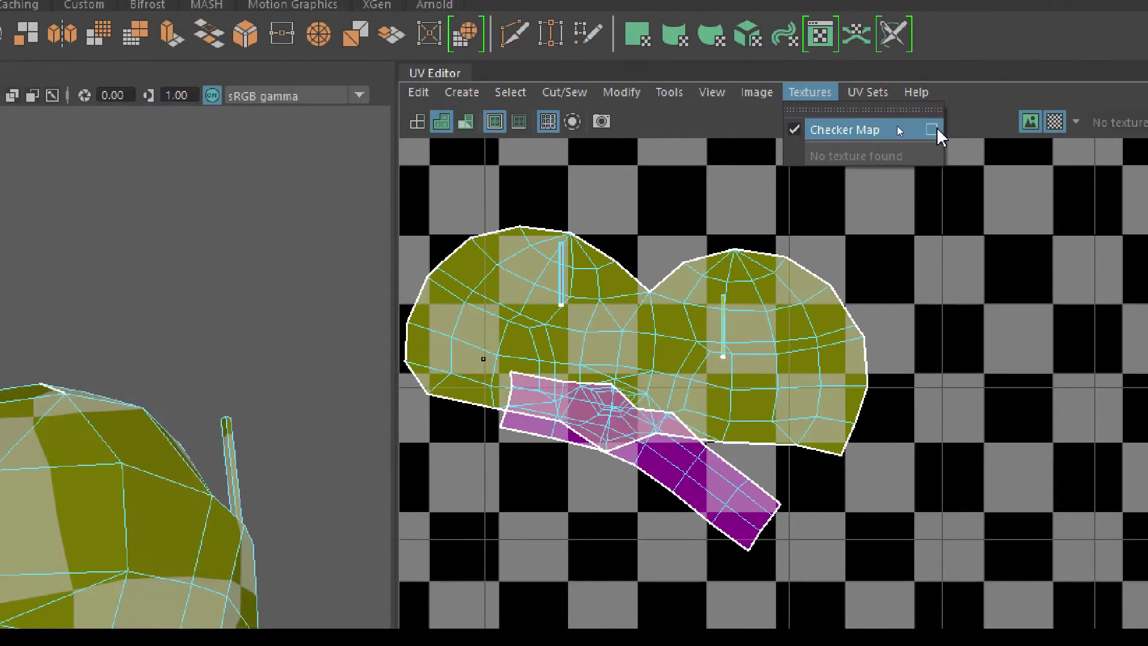
Set the checker map to a custom size of 207 and apply it.
{"action": "left_click", "coordinate": [895, 126]}
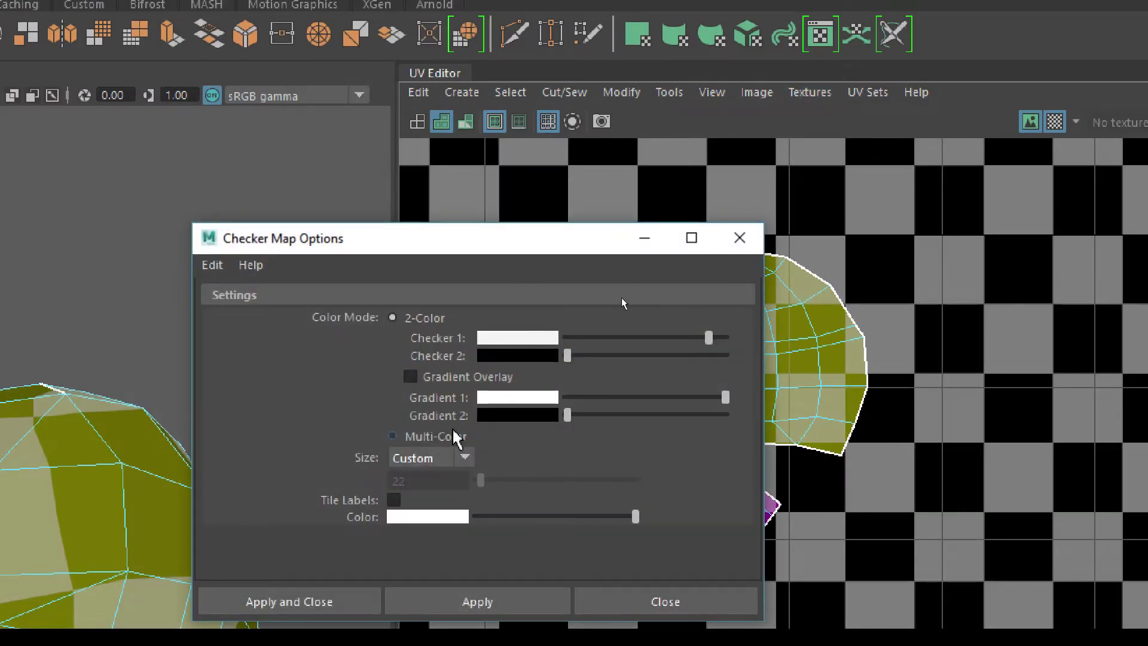
{"action": "left_click", "coordinate": [430, 461]}
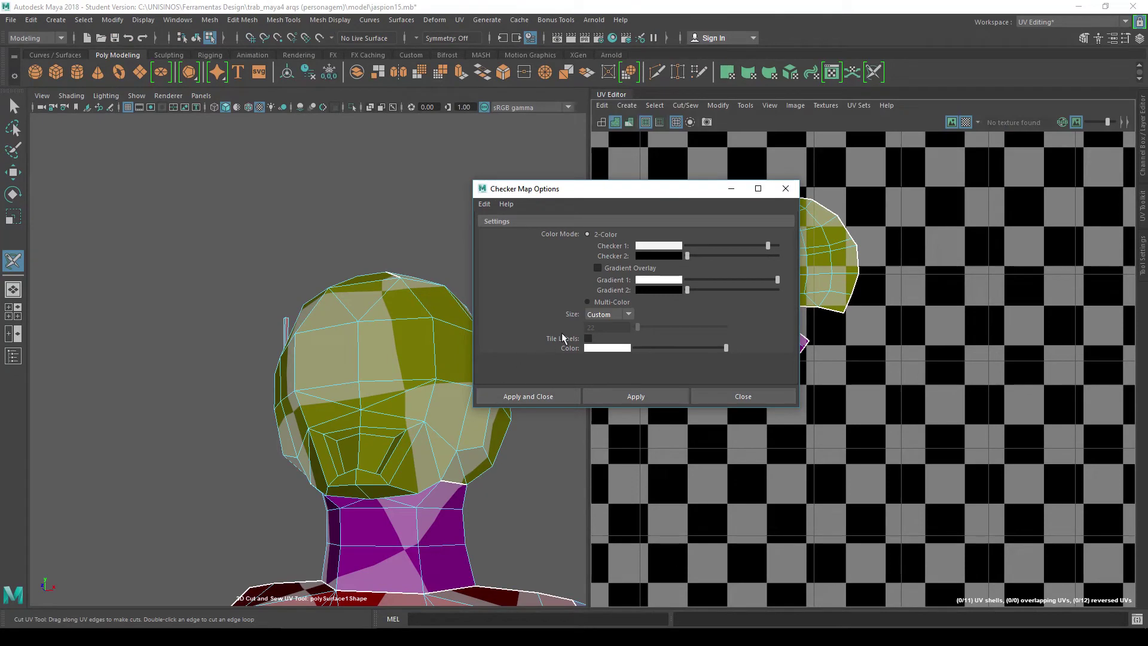
{"action": "left_click", "coordinate": [603, 315]}
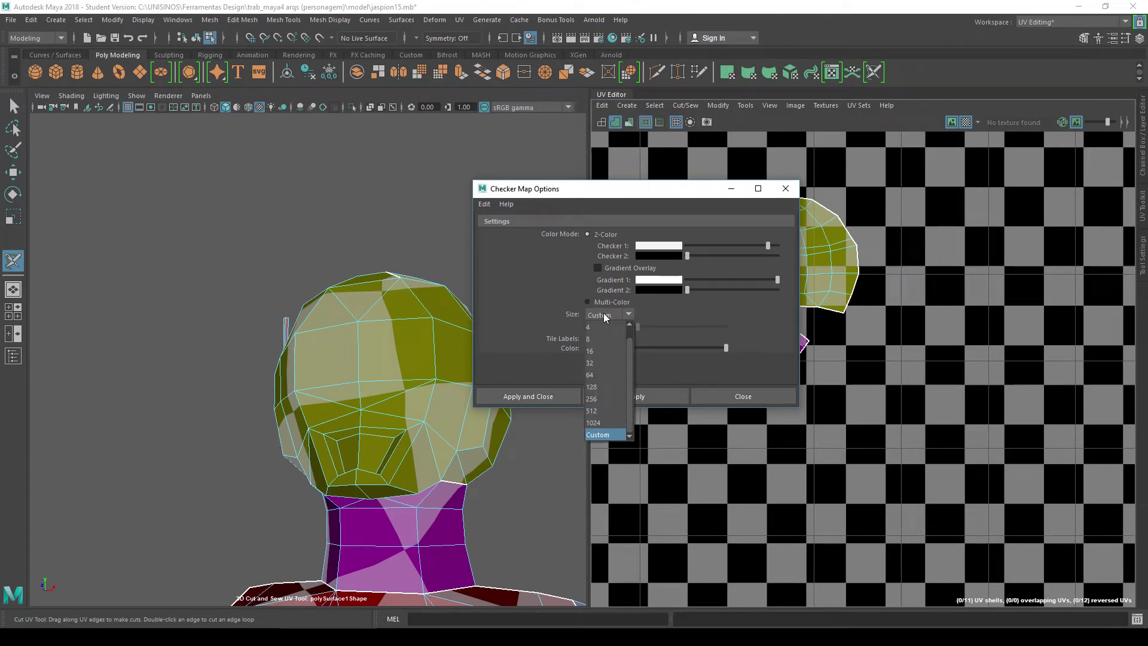
{"action": "left_click", "coordinate": [597, 423]}
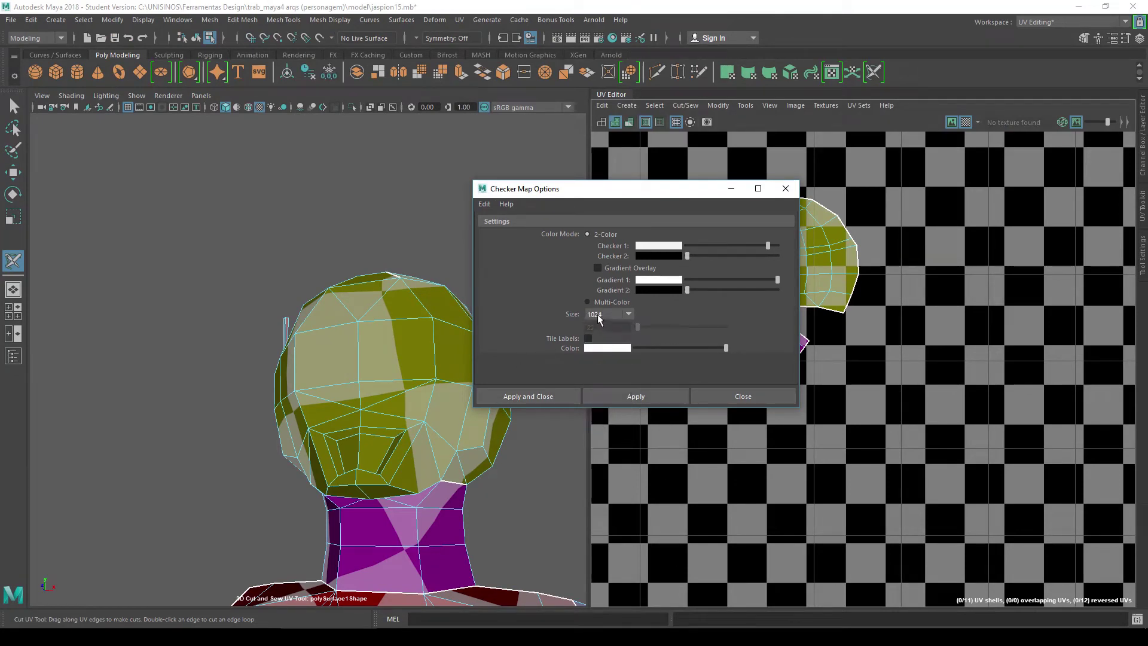
{"action": "left_click", "coordinate": [597, 314]}
{"action": "left_click", "coordinate": [592, 429]}
{"action": "left_click_drag", "start_coordinate": [637, 327], "coordinate": [644, 327]}
{"action": "left_click", "coordinate": [627, 398]}
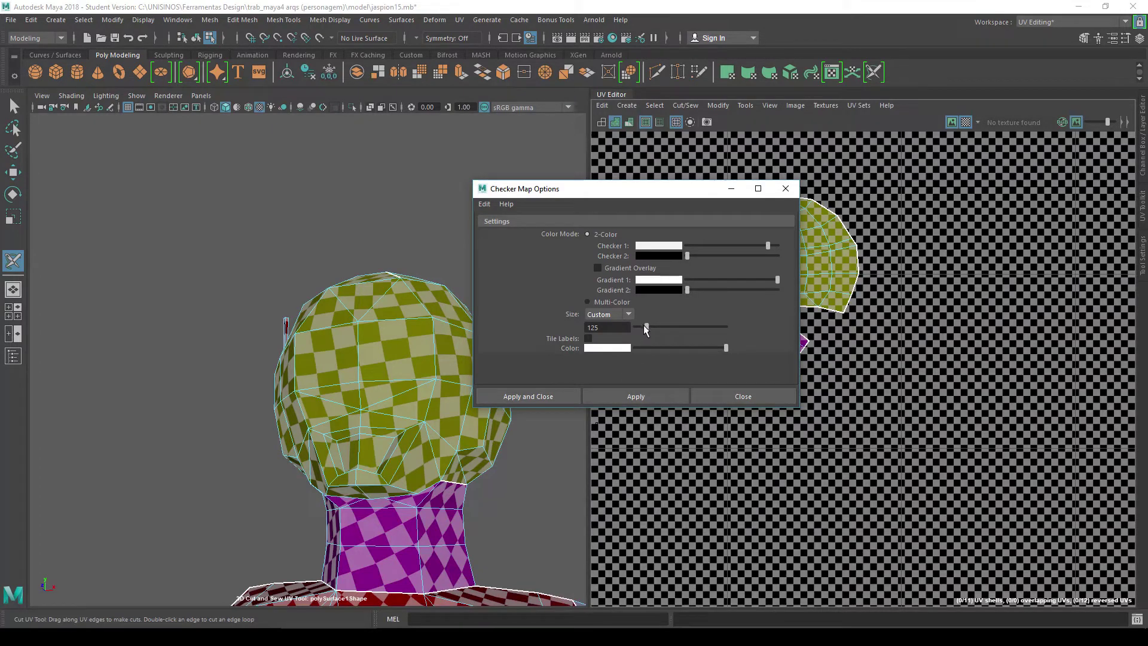
{"action": "left_click", "coordinate": [622, 397]}
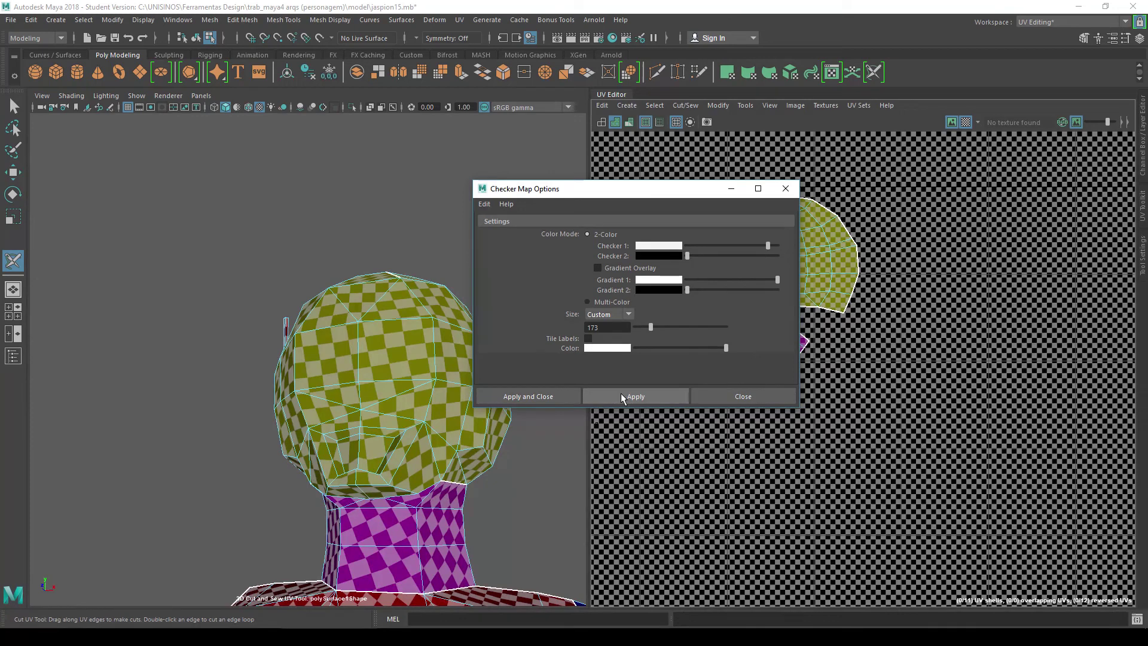
{"action": "left_click_drag", "start_coordinate": [651, 327], "coordinate": [653, 326]}
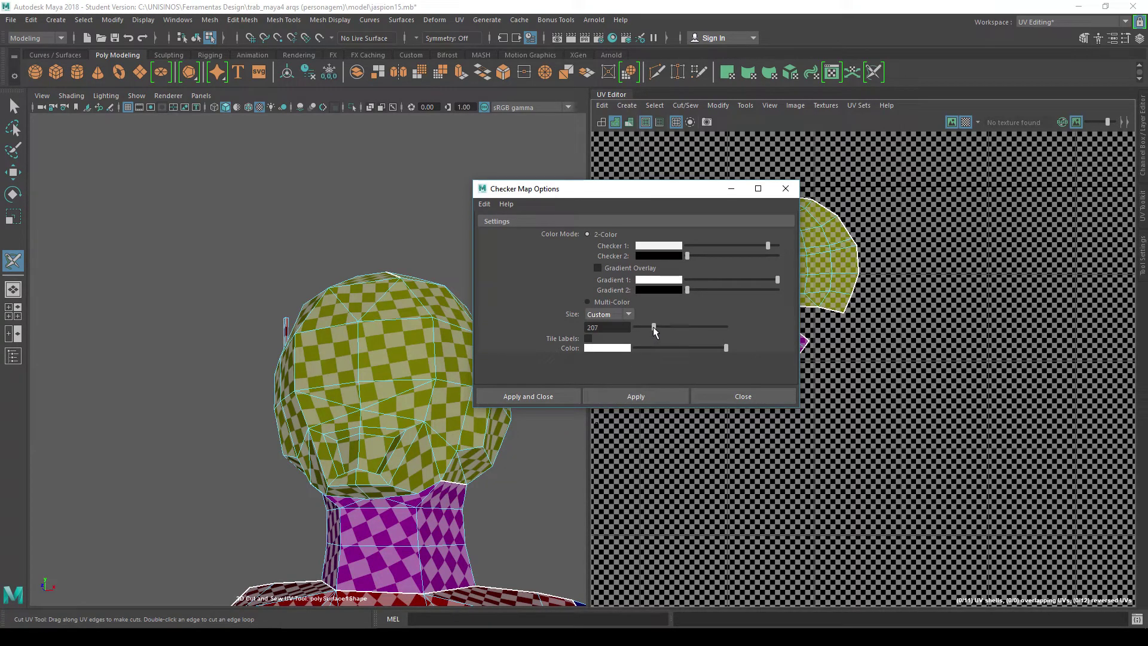
{"action": "left_click", "coordinate": [621, 397]}
{"action": "left_click", "coordinate": [719, 395]}
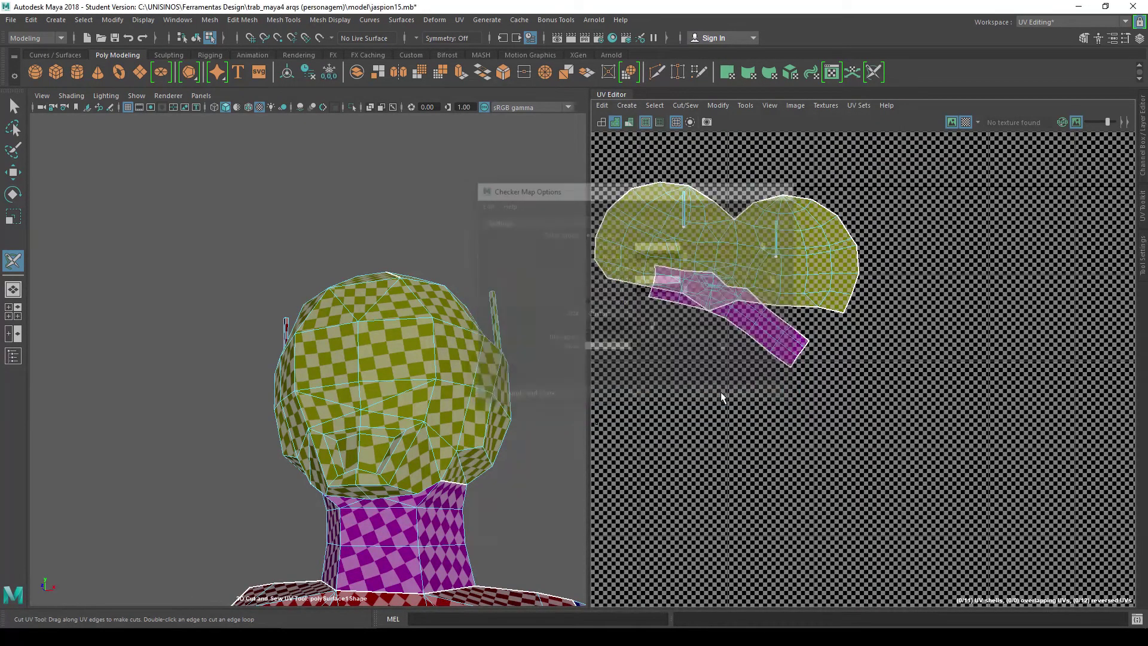
Turn off the checker display and cut UV seams on head edges, including above the mouth.
{"action": "scroll", "coordinate": [512, 440], "scroll_direction": "up", "scroll_amount": 2}
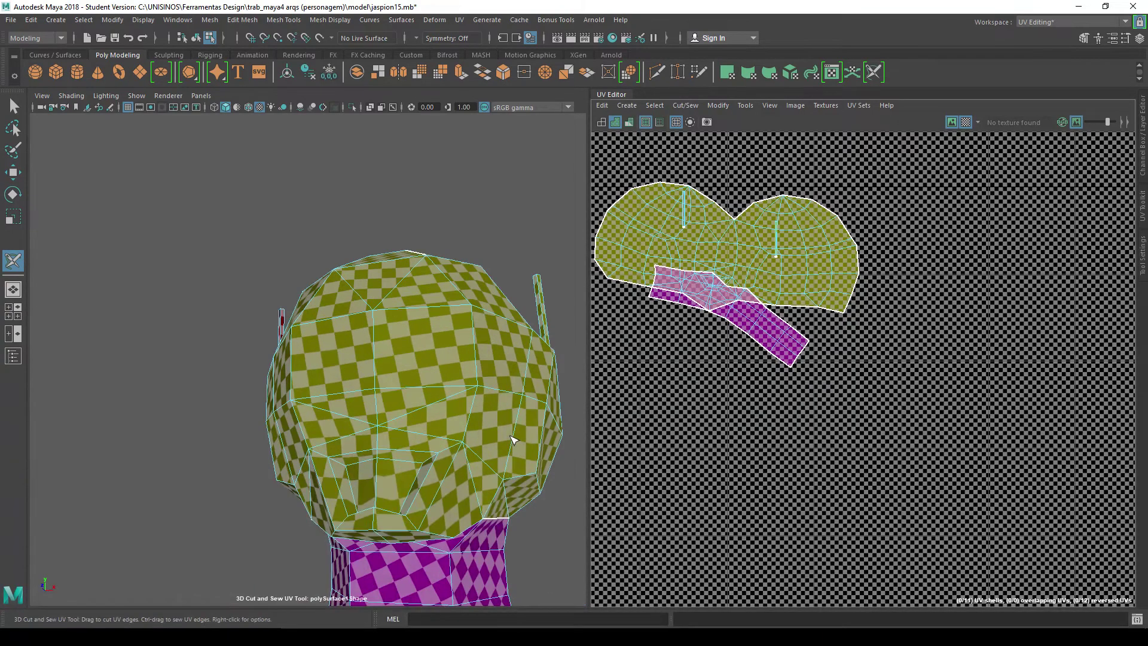
{"action": "left_click_drag", "start_coordinate": [510, 438], "coordinate": [367, 466], "text": "alt"}
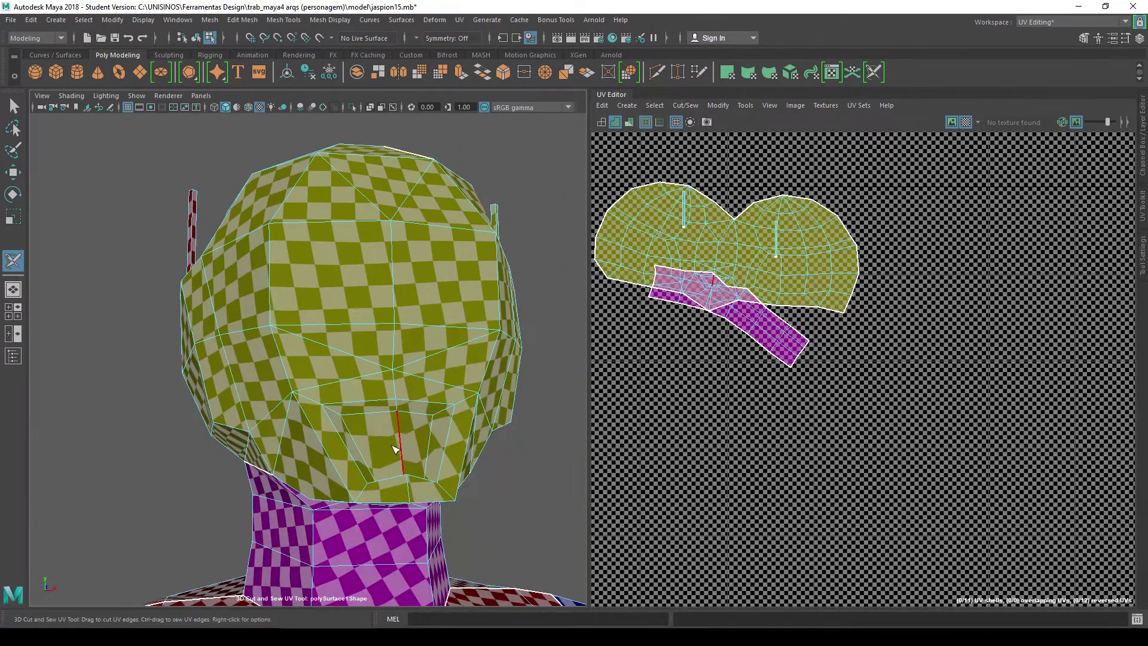
{"action": "mouse_move", "coordinate": [410, 468]}
{"action": "left_mouse_down", "text": "alt"}
{"action": "mouse_move", "coordinate": [336, 425]}
{"action": "mouse_move", "coordinate": [401, 379]}
{"action": "mouse_move", "coordinate": [538, 436]}
{"action": "left_mouse_up", "text": "alt"}
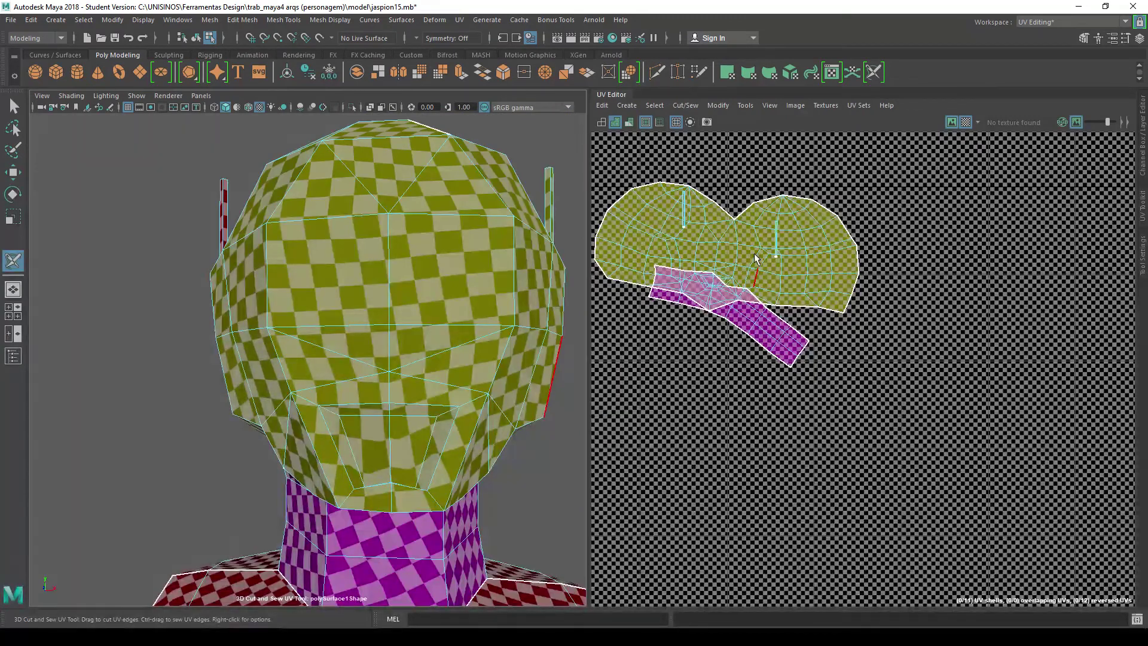
{"action": "left_click", "coordinate": [965, 122]}
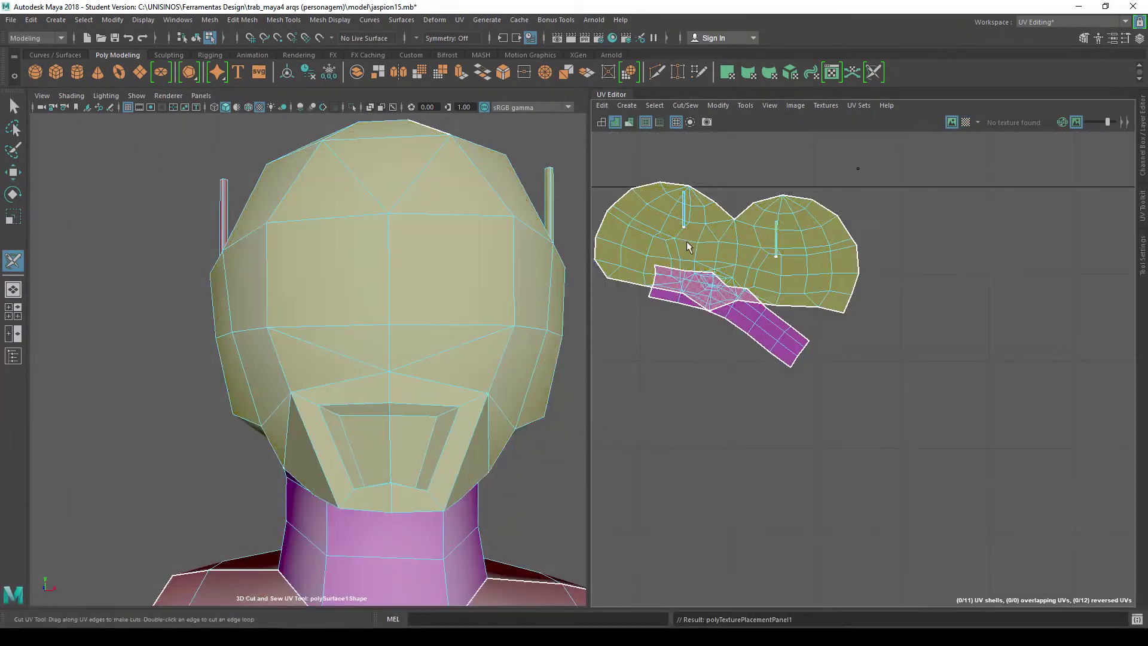
{"action": "mouse_move", "coordinate": [409, 422]}
{"action": "left_mouse_down", "text": "alt"}
{"action": "mouse_move", "coordinate": [379, 360]}
{"action": "mouse_move", "coordinate": [448, 340]}
{"action": "mouse_move", "coordinate": [461, 415]}
{"action": "mouse_move", "coordinate": [410, 402]}
{"action": "mouse_move", "coordinate": [394, 384]}
{"action": "mouse_move", "coordinate": [419, 346]}
{"action": "left_mouse_up", "text": "alt"}
{"action": "left_click", "coordinate": [386, 372]}
{"action": "left_click", "coordinate": [443, 349]}
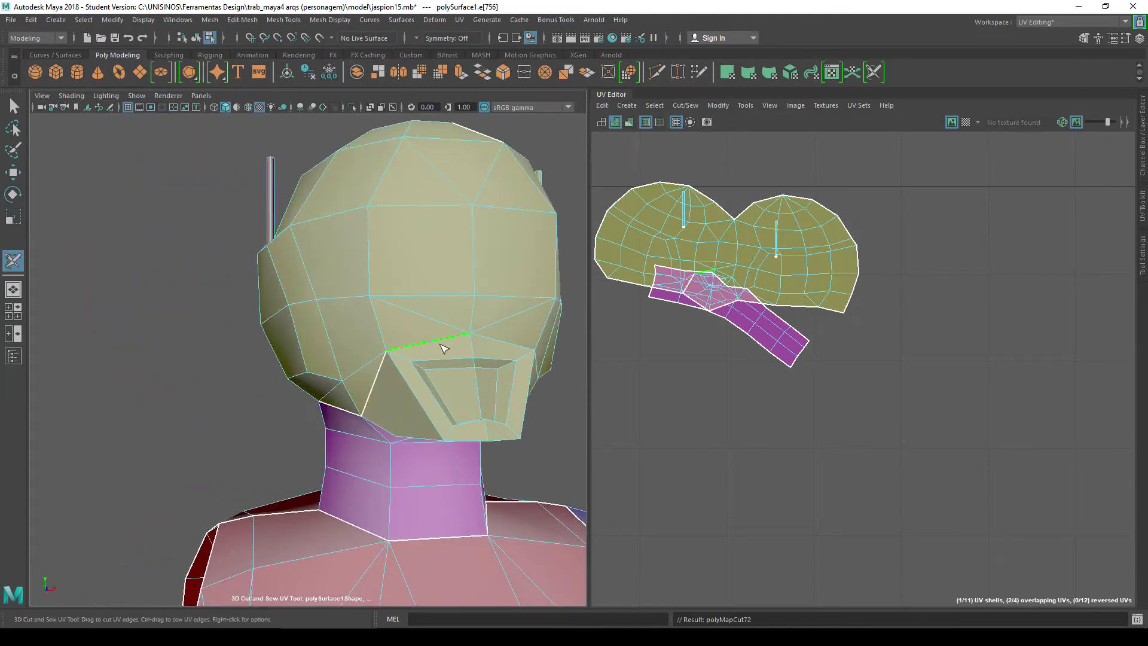
Cut UV seams along the chin and the mask's upper and lower borders.
{"action": "left_click_drag", "start_coordinate": [525, 333], "coordinate": [449, 326], "text": "alt"}
{"action": "left_click", "coordinate": [490, 357]}
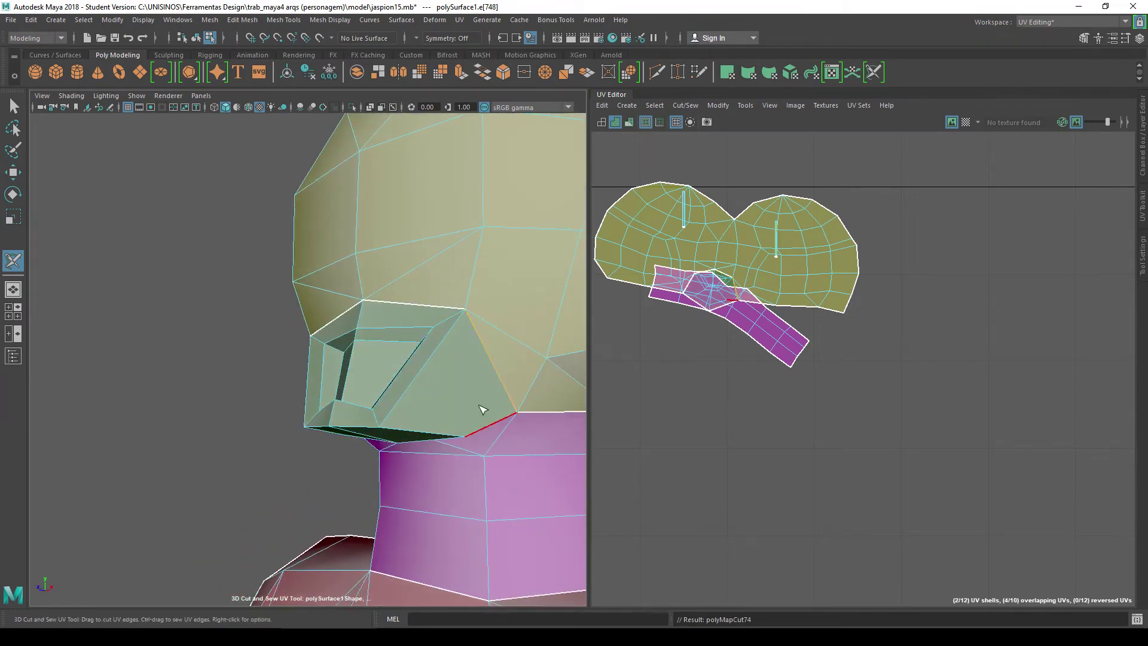
{"action": "mouse_move", "coordinate": [484, 410]}
{"action": "left_mouse_down", "text": "alt"}
{"action": "mouse_move", "coordinate": [545, 356]}
{"action": "mouse_move", "coordinate": [522, 370]}
{"action": "mouse_move", "coordinate": [423, 374]}
{"action": "mouse_move", "coordinate": [456, 374]}
{"action": "mouse_move", "coordinate": [445, 376]}
{"action": "left_mouse_up", "text": "alt"}
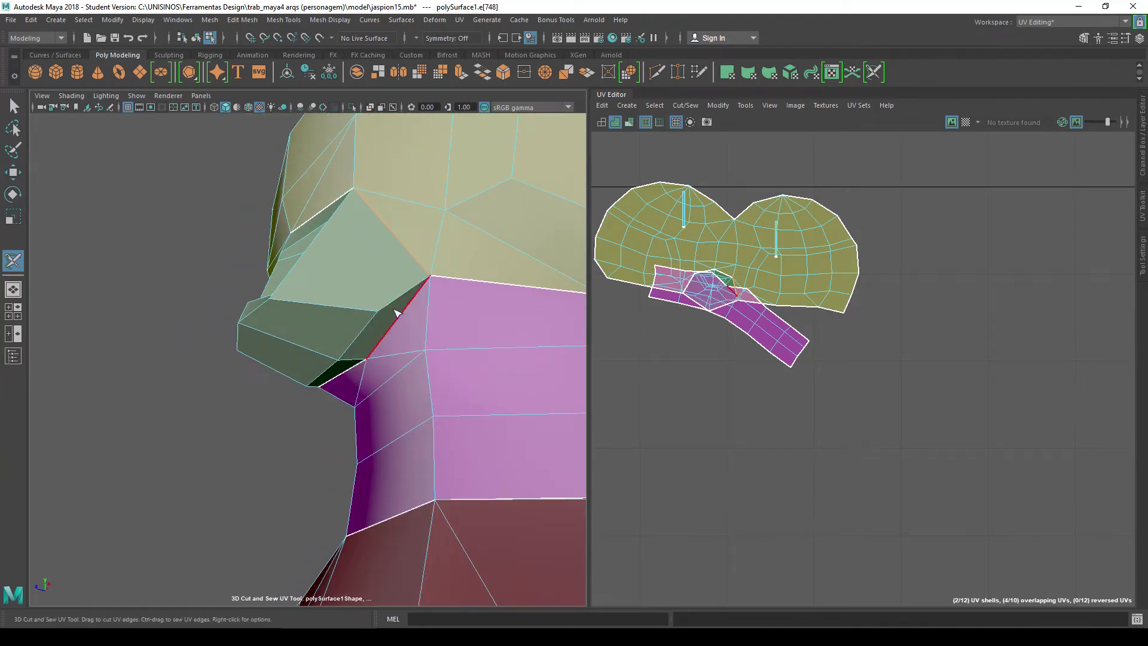
{"action": "left_click", "coordinate": [386, 305]}
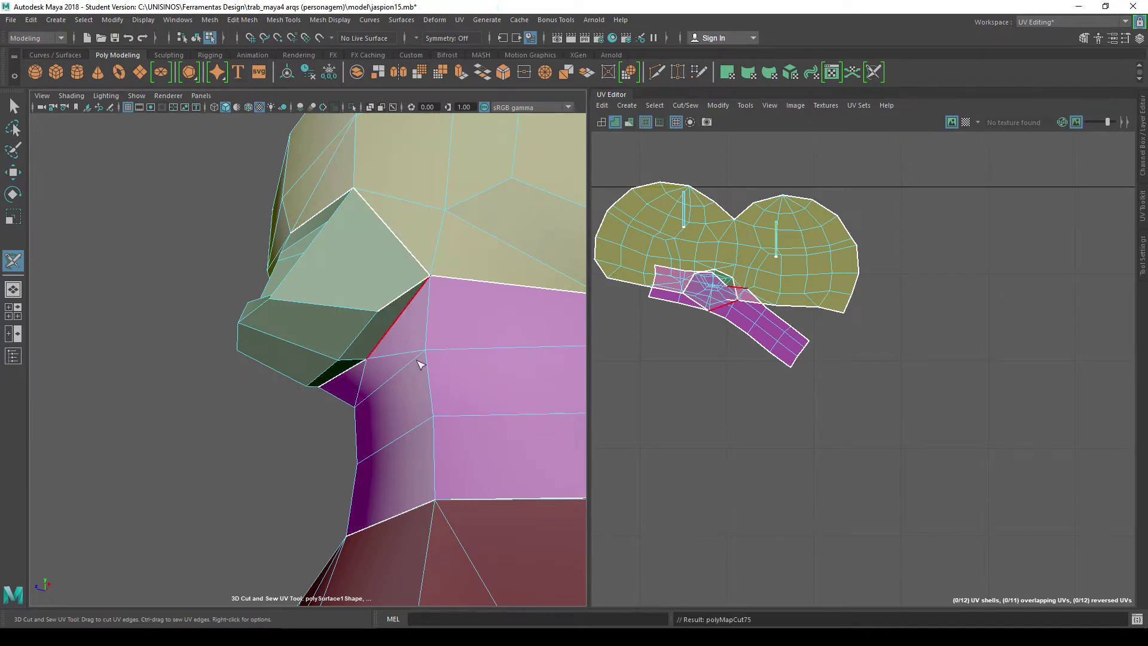
{"action": "left_click_drag", "start_coordinate": [377, 379], "coordinate": [520, 372], "text": "alt"}
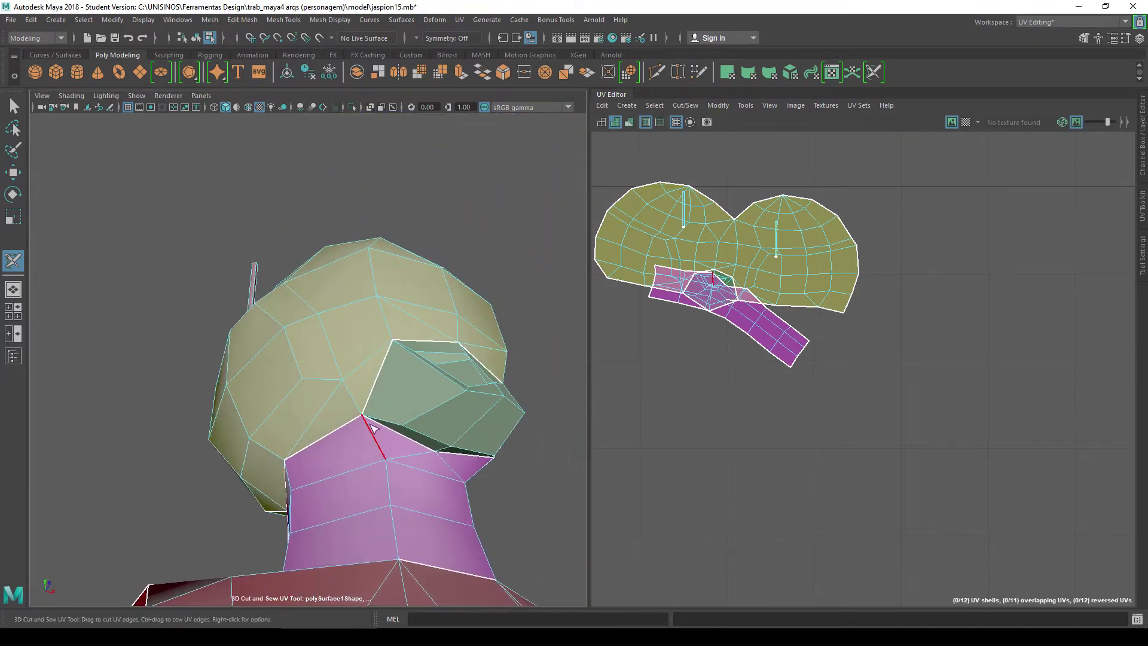
{"action": "left_click_drag", "start_coordinate": [364, 417], "coordinate": [418, 439]}
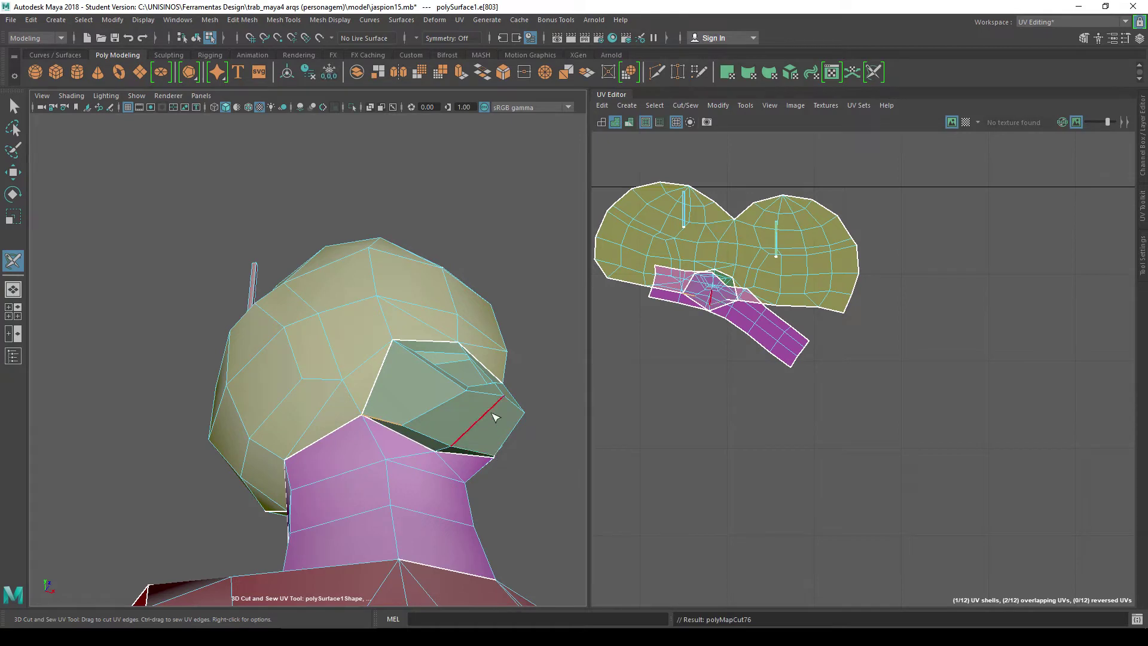
{"action": "left_click_drag", "start_coordinate": [494, 458], "coordinate": [419, 373], "text": "alt"}
{"action": "mouse_move", "coordinate": [420, 373]}
{"action": "right_mouse_down"}
{"action": "mouse_move", "coordinate": [414, 338]}
{"action": "mouse_move", "coordinate": [474, 335]}
{"action": "right_mouse_up"}
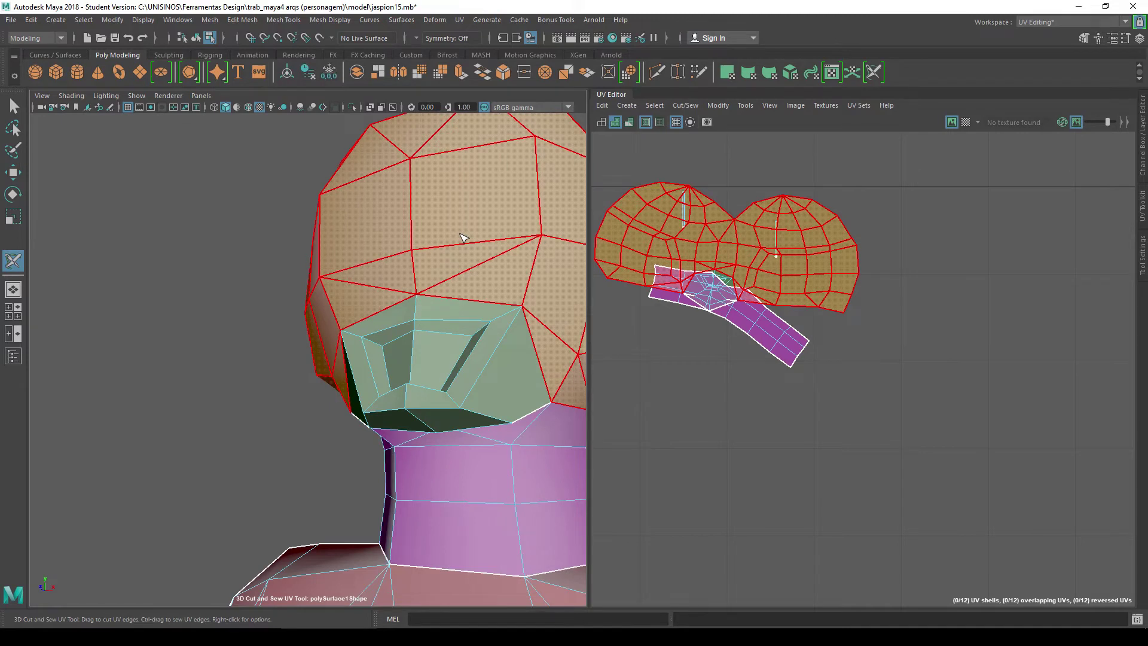
Unfold the head UV shell, then the mask UV shell, with Ctrl+Alt+U.
{"action": "key", "text": "ctrl+alt+u"}
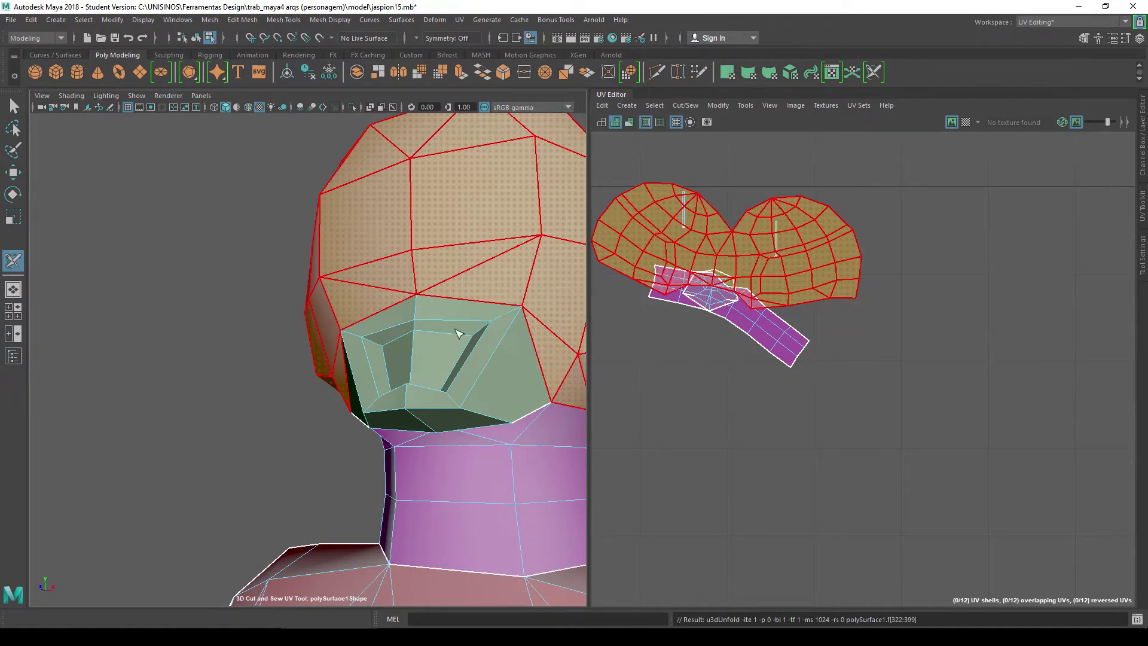
{"action": "left_click", "coordinate": [474, 366]}
{"action": "key", "text": "ctrl+alt+u"}
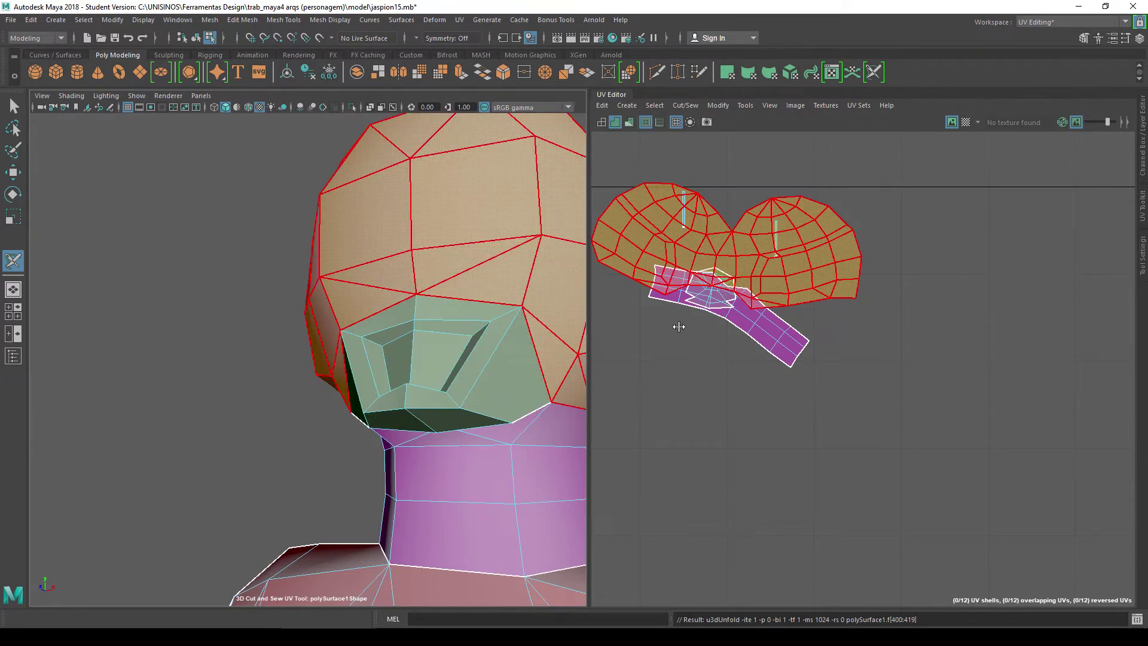
{"action": "scroll", "coordinate": [507, 408], "scroll_direction": "down", "scroll_amount": 5}
{"action": "scroll", "coordinate": [495, 400], "scroll_direction": "down", "scroll_amount": 3}
{"action": "scroll", "coordinate": [472, 399], "scroll_direction": "up", "scroll_amount": 2}
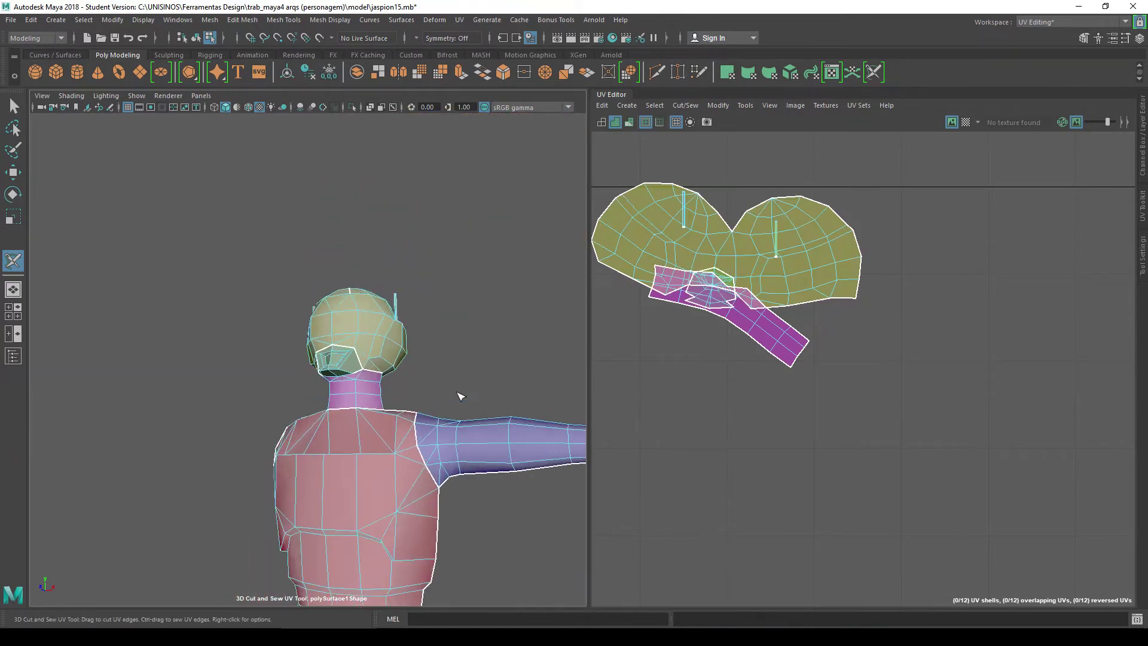
{"action": "scroll", "coordinate": [442, 335], "scroll_direction": "up", "scroll_amount": 2}
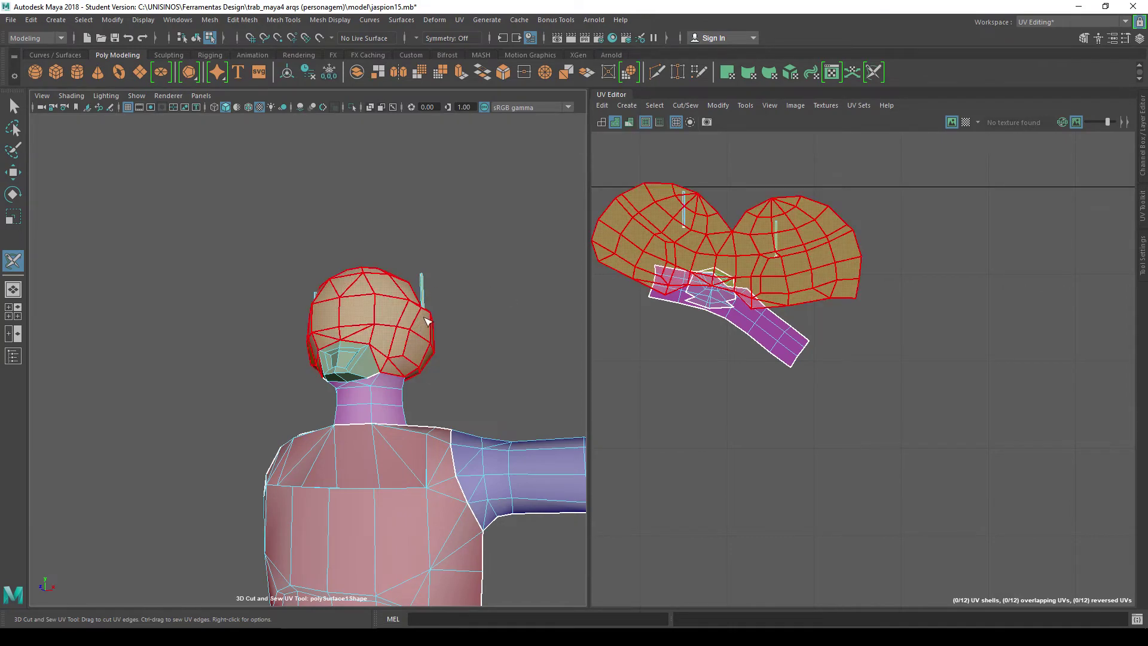
{"action": "left_click_drag", "start_coordinate": [426, 321], "coordinate": [423, 308], "text": "alt"}
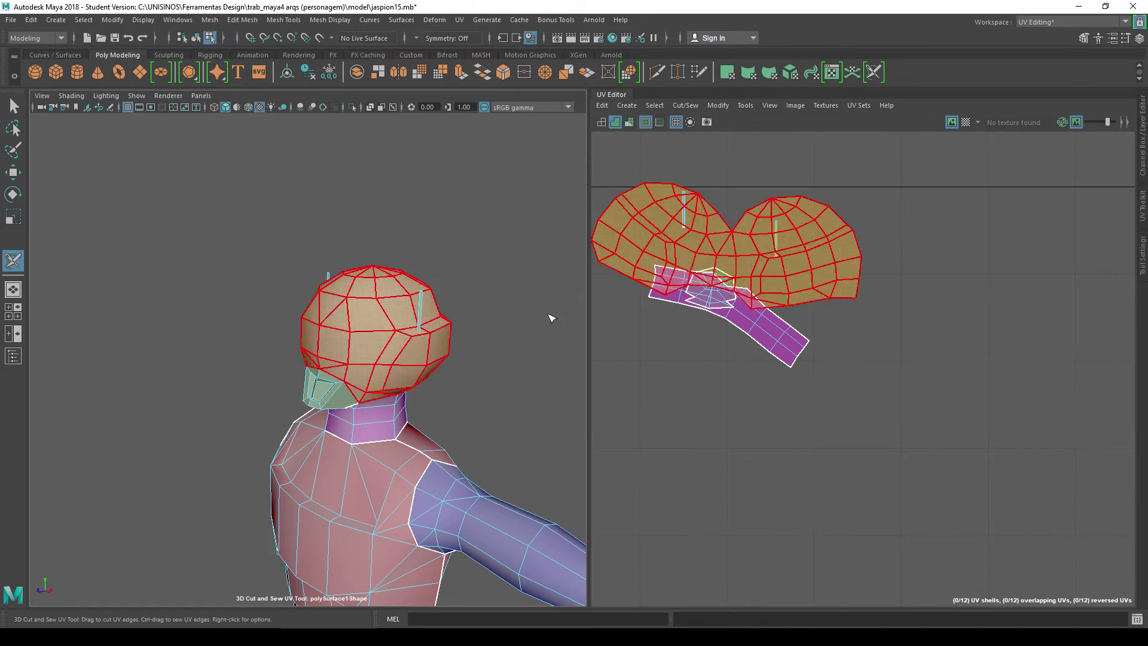
{"action": "scroll", "coordinate": [691, 369], "scroll_direction": "down", "scroll_amount": 2}
{"action": "scroll", "coordinate": [695, 329], "scroll_direction": "down", "scroll_amount": 1}
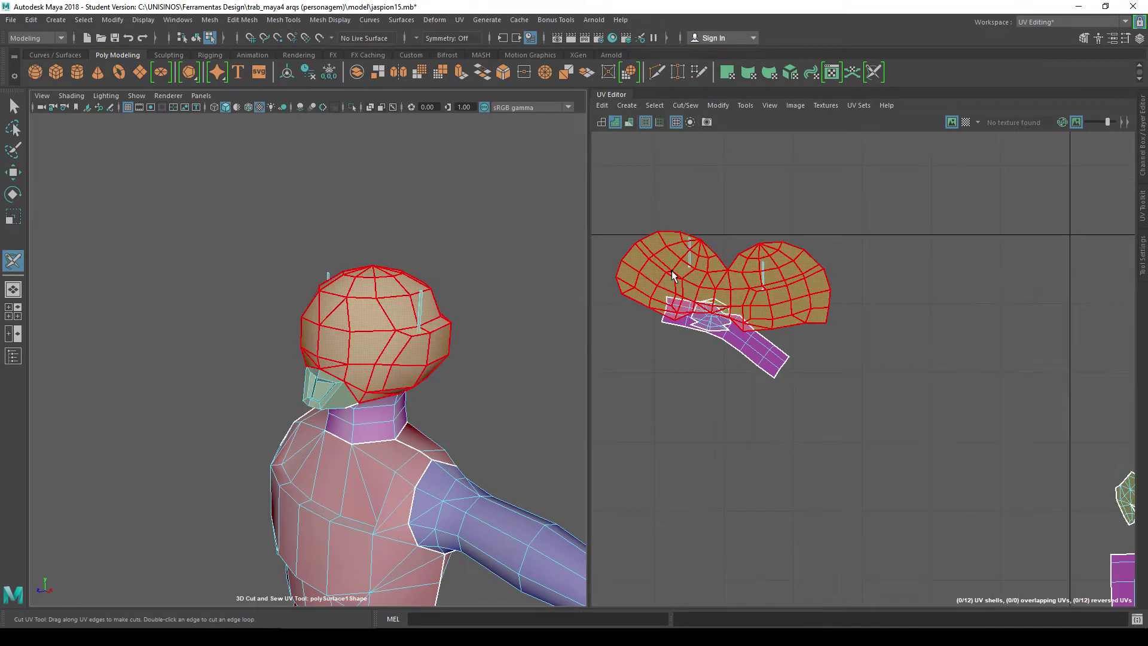
{"action": "scroll", "coordinate": [691, 318], "scroll_direction": "down", "scroll_amount": 2}
{"action": "scroll", "coordinate": [690, 318], "scroll_direction": "down", "scroll_amount": 2}
{"action": "scroll", "coordinate": [704, 351], "scroll_direction": "down", "scroll_amount": 1}
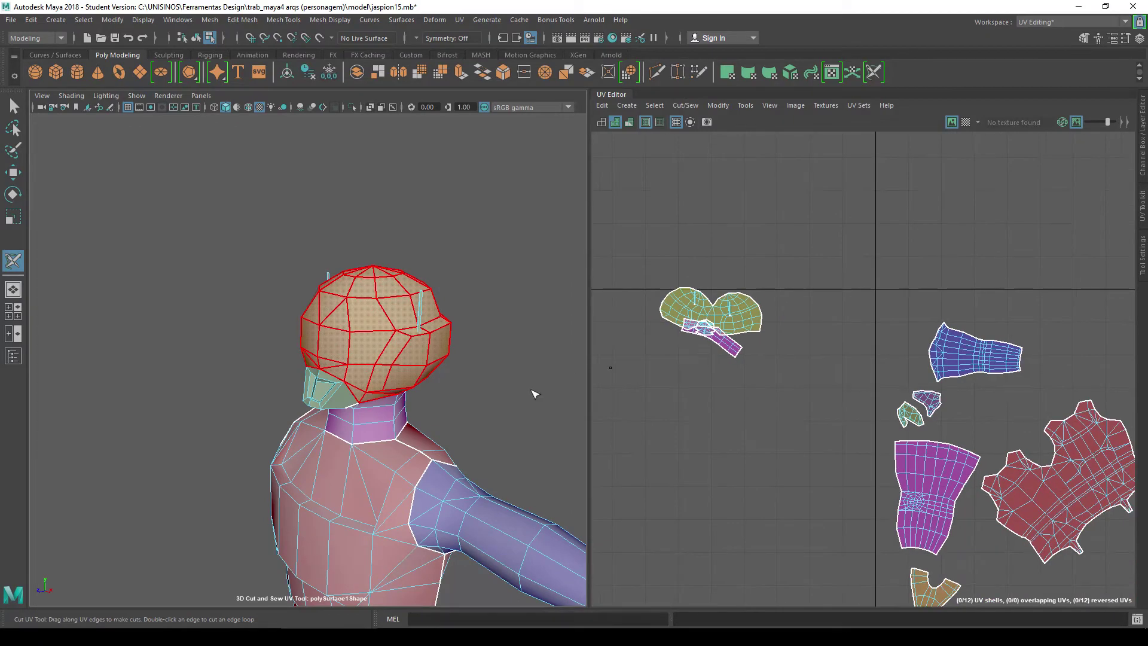
{"action": "left_click_drag", "start_coordinate": [477, 400], "coordinate": [544, 381], "text": "alt"}
{"action": "scroll", "coordinate": [482, 385], "scroll_direction": "down", "scroll_amount": 1}
{"action": "scroll", "coordinate": [475, 389], "scroll_direction": "down", "scroll_amount": 2}
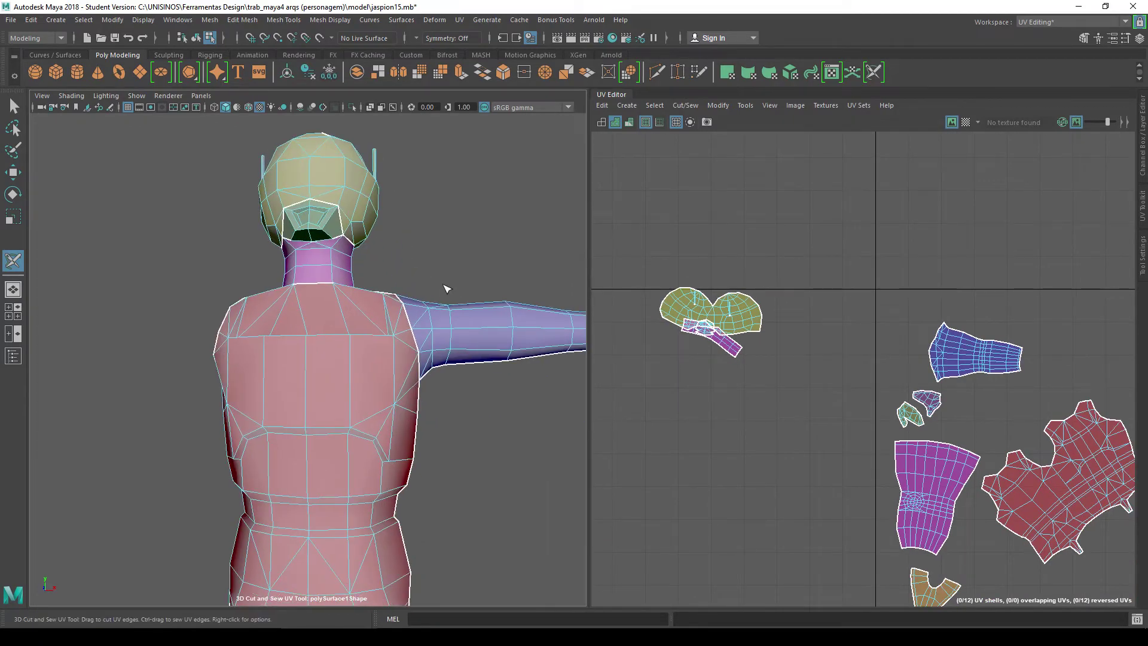
{"action": "scroll", "coordinate": [468, 392], "scroll_direction": "down", "scroll_amount": 1}
{"action": "mouse_move", "coordinate": [468, 393]}
{"action": "left_mouse_down", "text": "alt"}
{"action": "mouse_move", "coordinate": [424, 358]}
{"action": "mouse_move", "coordinate": [469, 326]}
{"action": "left_mouse_up", "text": "alt"}
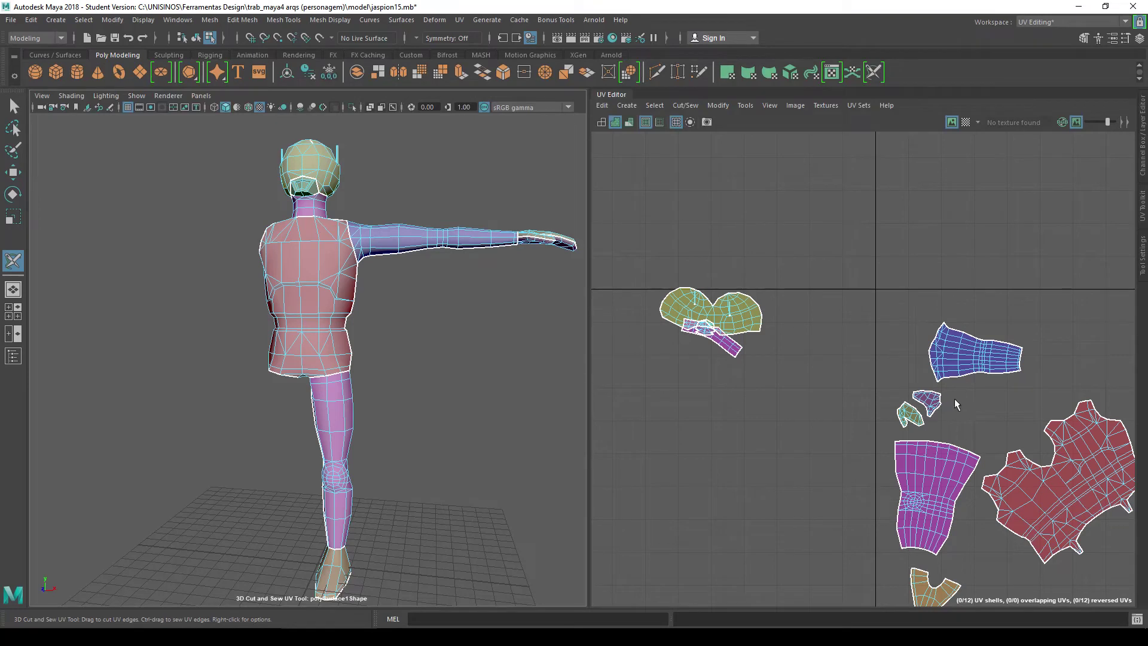
{"action": "middle_click_drag", "start_coordinate": [956, 405], "coordinate": [964, 298], "text": "alt"}
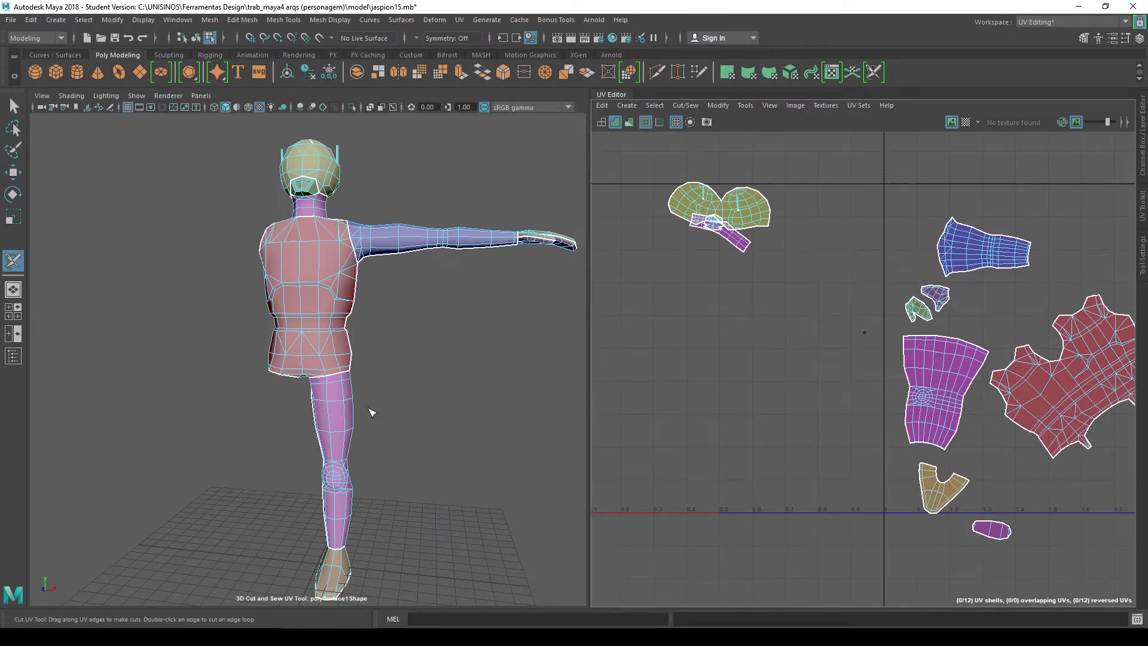
{"action": "left_click_drag", "start_coordinate": [340, 346], "coordinate": [418, 377], "text": "alt"}
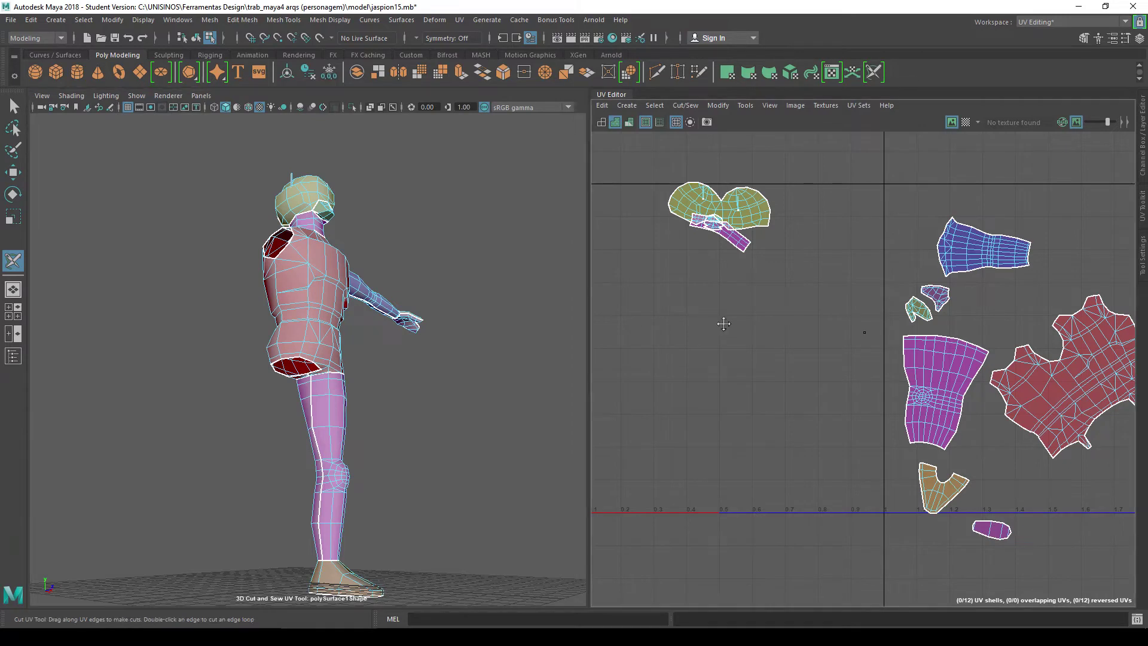
{"action": "mouse_move", "coordinate": [723, 328]}
{"action": "middle_mouse_down", "text": "alt"}
{"action": "mouse_move", "coordinate": [805, 355]}
{"action": "mouse_move", "coordinate": [771, 346]}
{"action": "mouse_move", "coordinate": [766, 357]}
{"action": "middle_mouse_up", "text": "alt"}
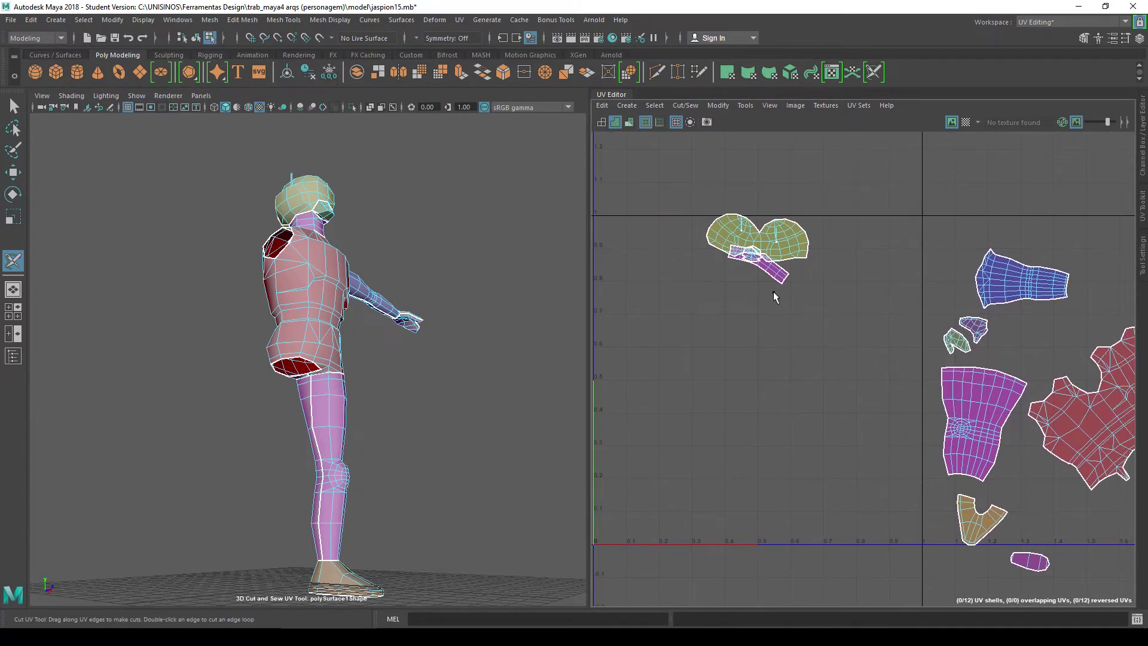
Select the head UV shell and move it down and left.
{"action": "right_click", "coordinate": [727, 241]}
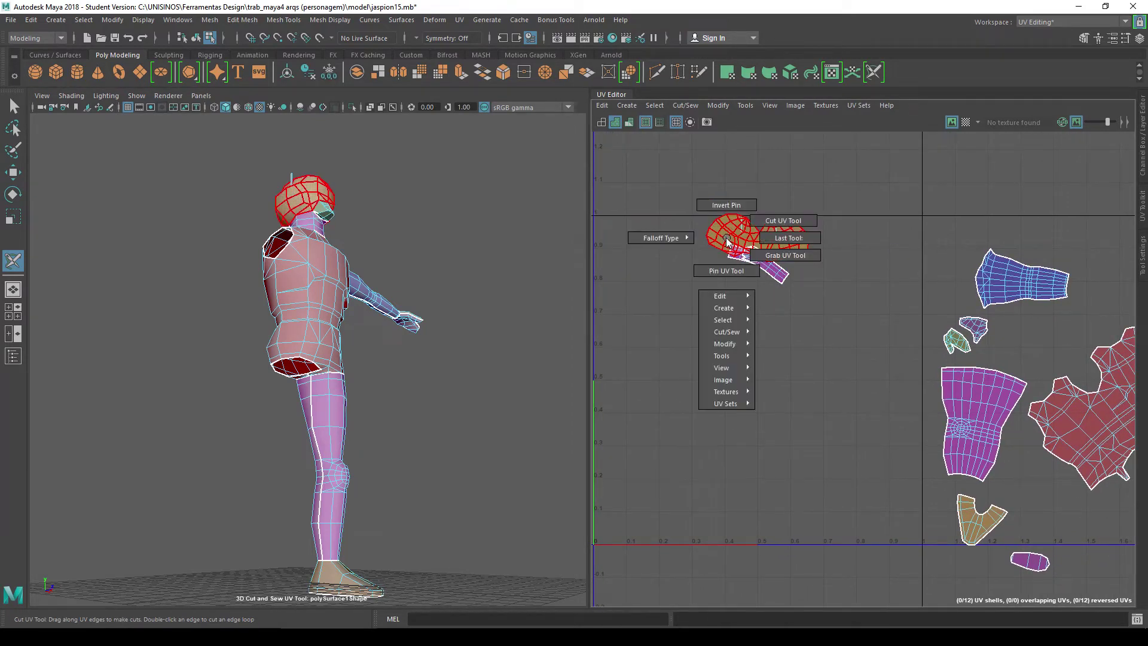
{"action": "key", "text": "w"}
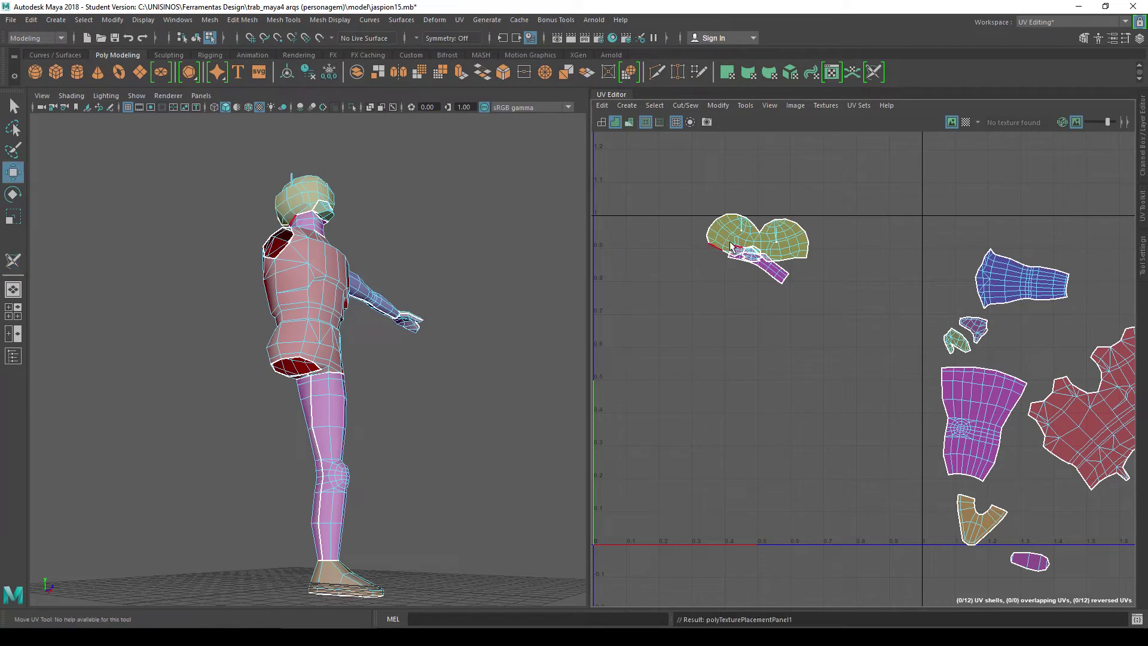
{"action": "left_click", "coordinate": [729, 232]}
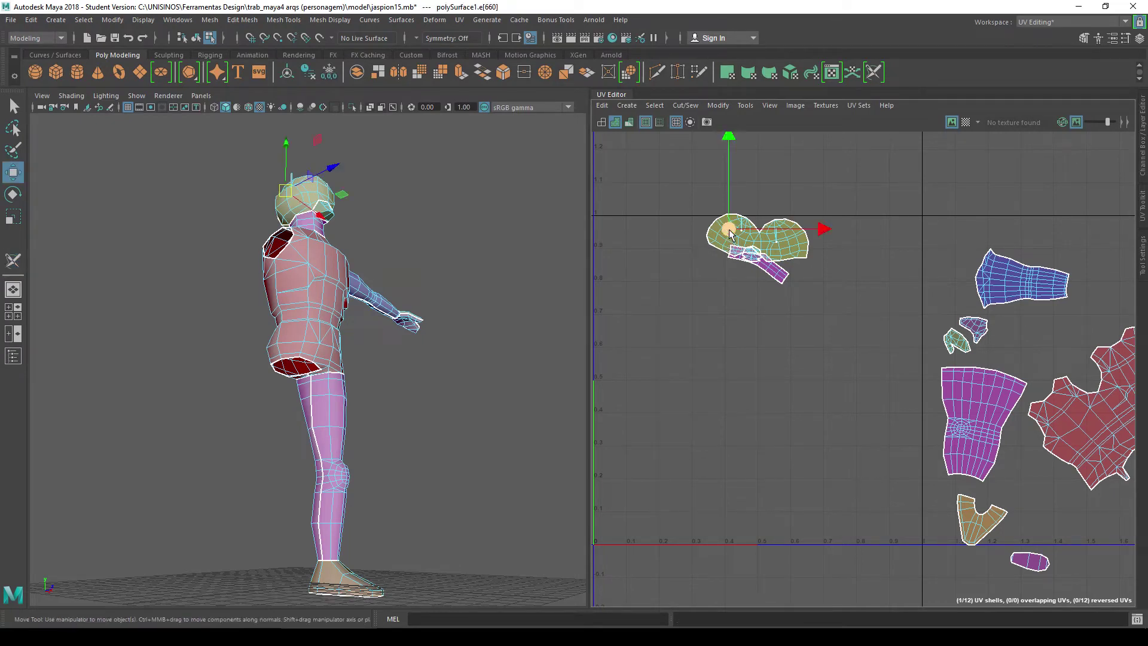
{"action": "right_click_drag", "start_coordinate": [729, 236], "coordinate": [719, 238]}
{"action": "left_click", "coordinate": [719, 238]}
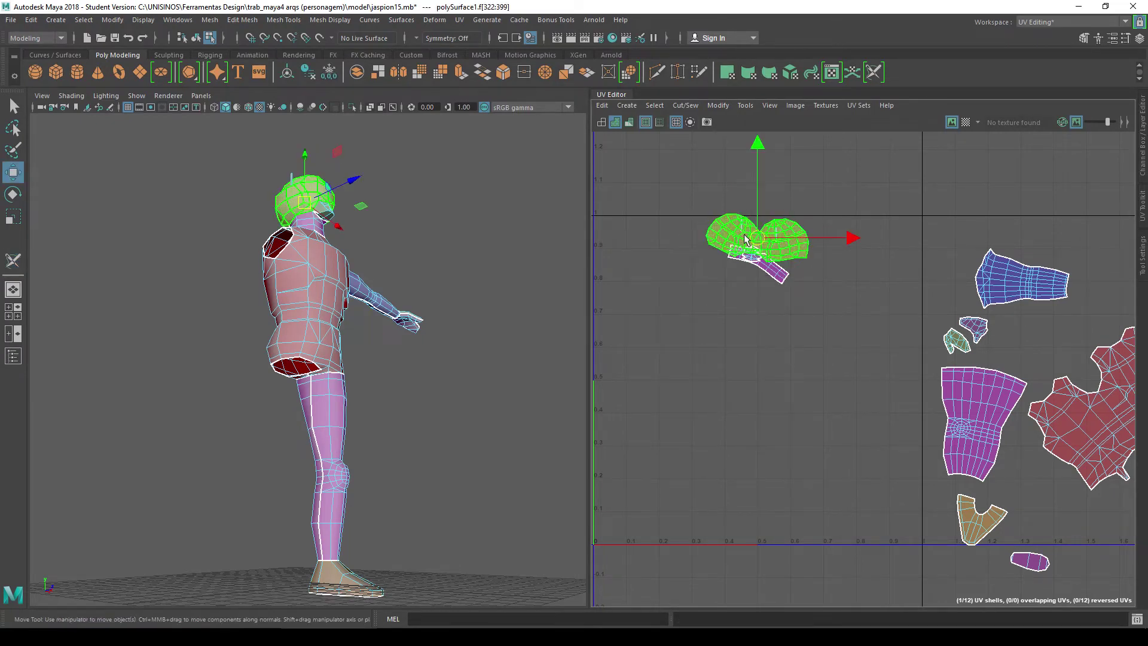
{"action": "left_click_drag", "start_coordinate": [774, 227], "coordinate": [703, 292]}
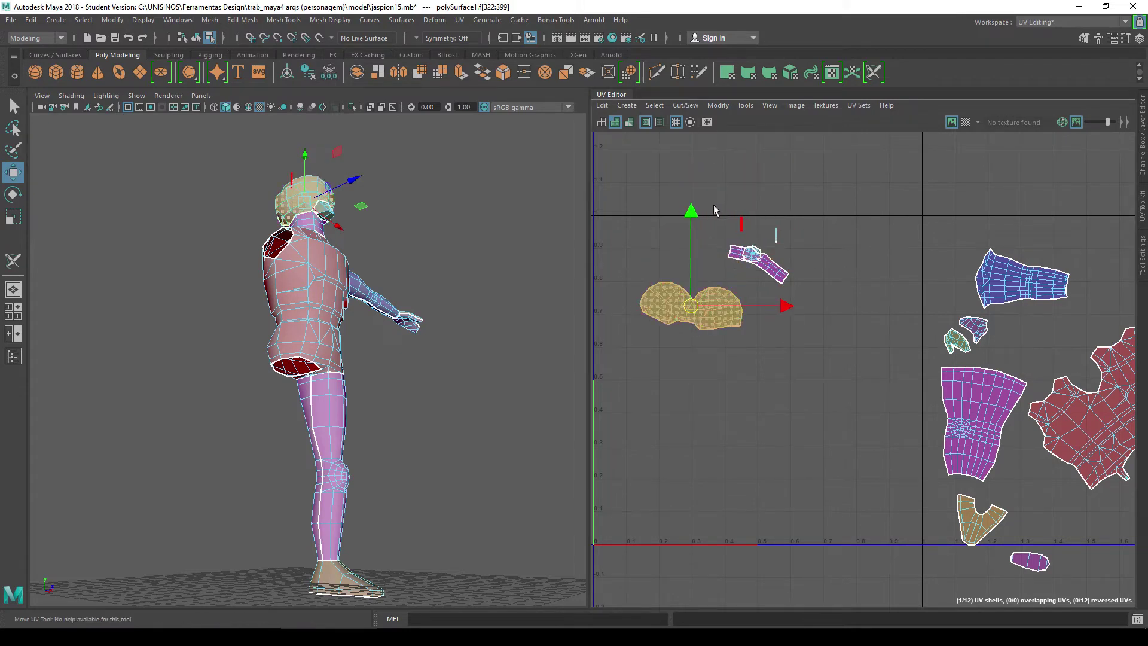
Separate the small seam pieces, move the arm shell down-right, then select all shells.
{"action": "mouse_move", "coordinate": [712, 204]}
{"action": "left_mouse_down"}
{"action": "mouse_move", "coordinate": [784, 242]}
{"action": "mouse_move", "coordinate": [645, 234]}
{"action": "left_mouse_up"}
{"action": "left_click", "coordinate": [751, 254]}
{"action": "mouse_move", "coordinate": [765, 266]}
{"action": "left_mouse_down"}
{"action": "mouse_move", "coordinate": [770, 301]}
{"action": "mouse_move", "coordinate": [801, 308]}
{"action": "left_mouse_up"}
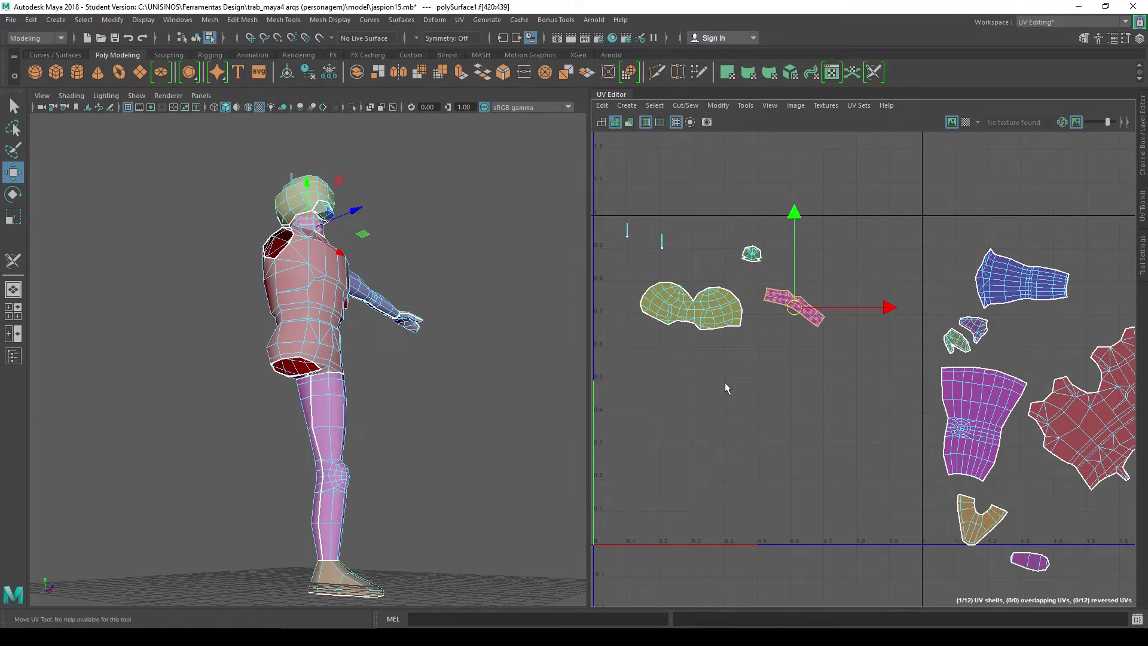
{"action": "scroll", "coordinate": [724, 382], "scroll_direction": "down", "scroll_amount": 2}
{"action": "scroll", "coordinate": [725, 382], "scroll_direction": "down", "scroll_amount": 2}
{"action": "scroll", "coordinate": [782, 354], "scroll_direction": "down", "scroll_amount": 2}
{"action": "middle_click_drag", "start_coordinate": [782, 354], "coordinate": [777, 321], "text": "alt"}
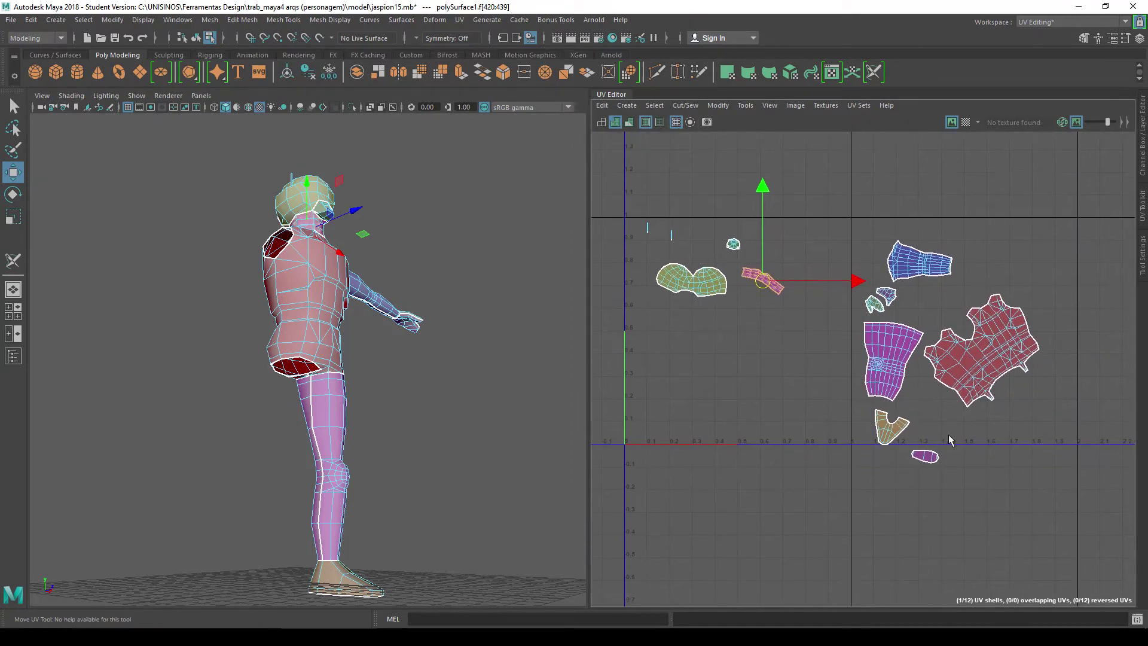
{"action": "left_click_drag", "start_coordinate": [1074, 509], "coordinate": [597, 183]}
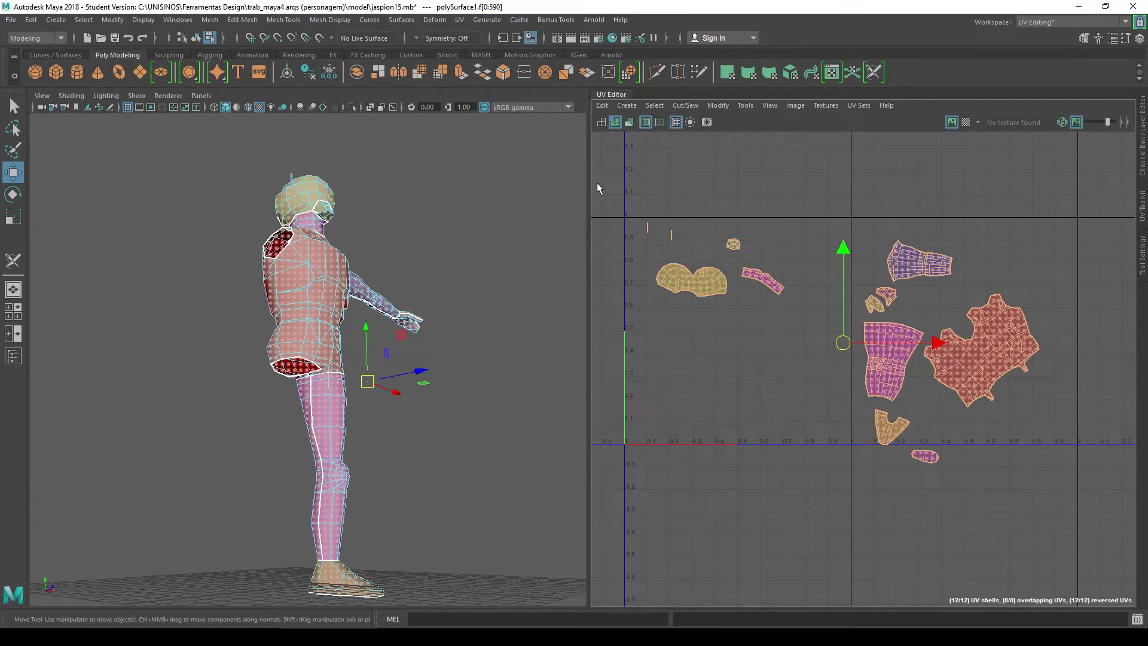
Stack similar shells and lay out all UV shells inside the 0–1 tile.
{"action": "key", "text": "g"}
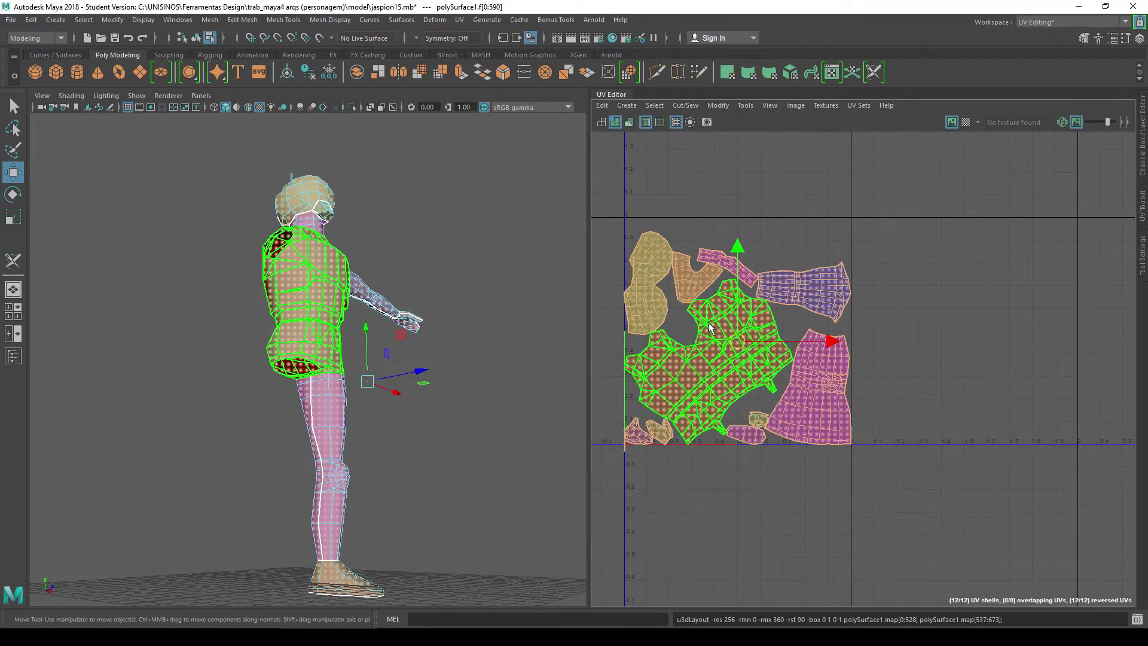
{"action": "scroll", "coordinate": [693, 380], "scroll_direction": "up", "scroll_amount": 1}
{"action": "scroll", "coordinate": [693, 380], "scroll_direction": "up", "scroll_amount": 1}
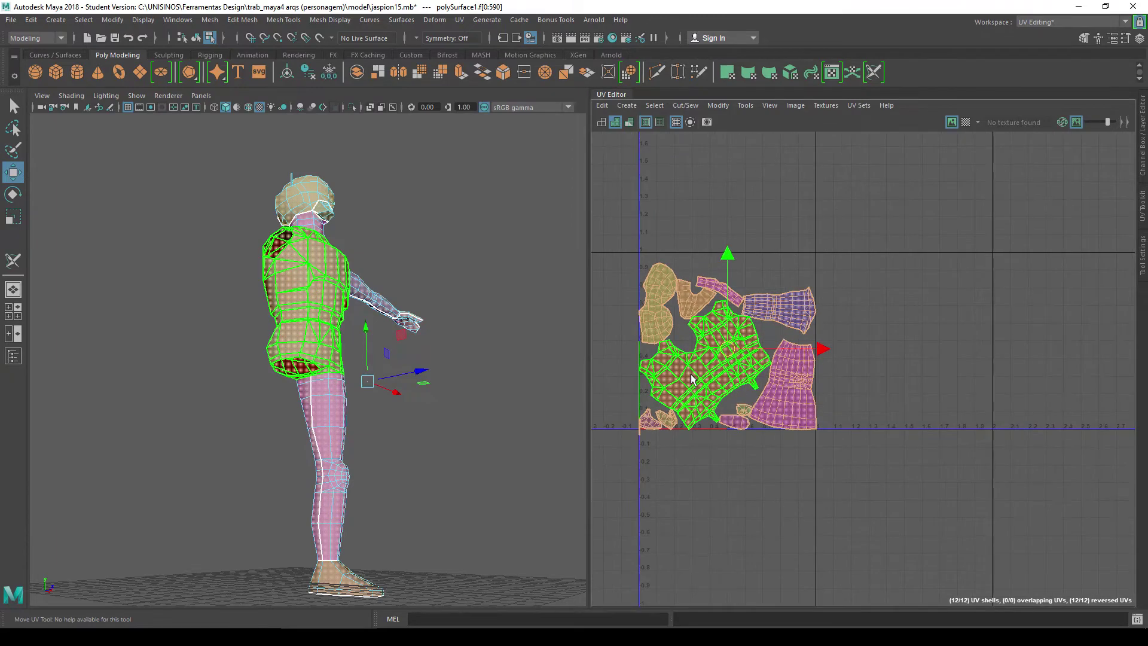
{"action": "scroll", "coordinate": [692, 380], "scroll_direction": "up", "scroll_amount": 1}
{"action": "scroll", "coordinate": [691, 379], "scroll_direction": "down", "scroll_amount": 1}
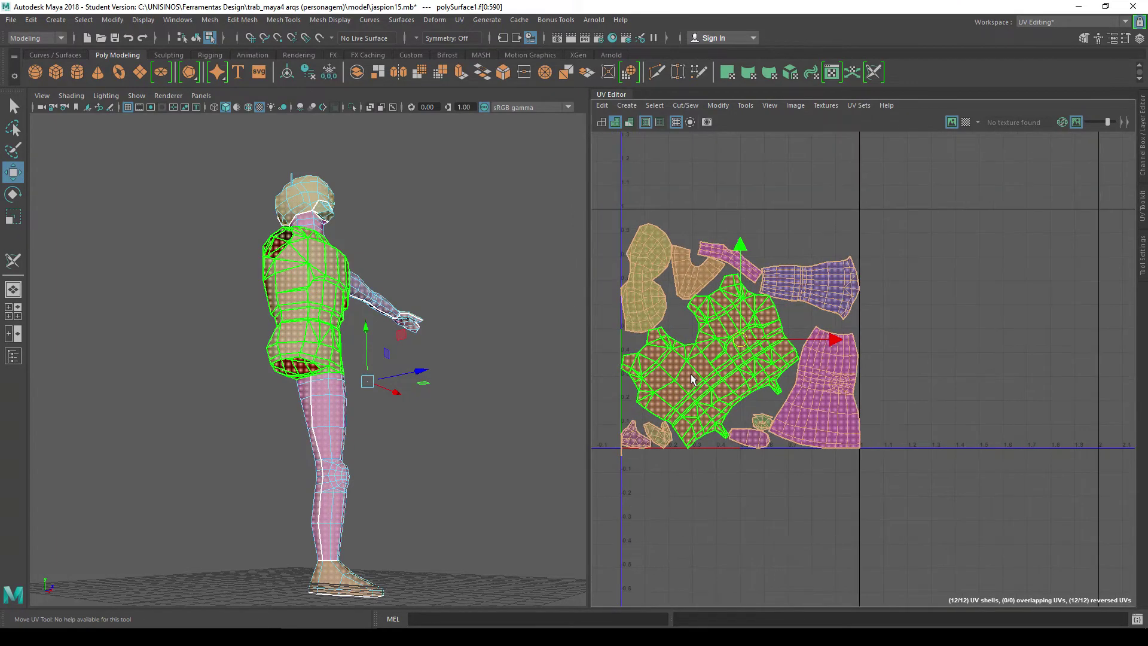
{"action": "scroll", "coordinate": [707, 380], "scroll_direction": "up", "scroll_amount": 1}
Undo two torso shell edits and select an edge loop on the torso shell.
{"action": "left_click", "coordinate": [730, 366]}
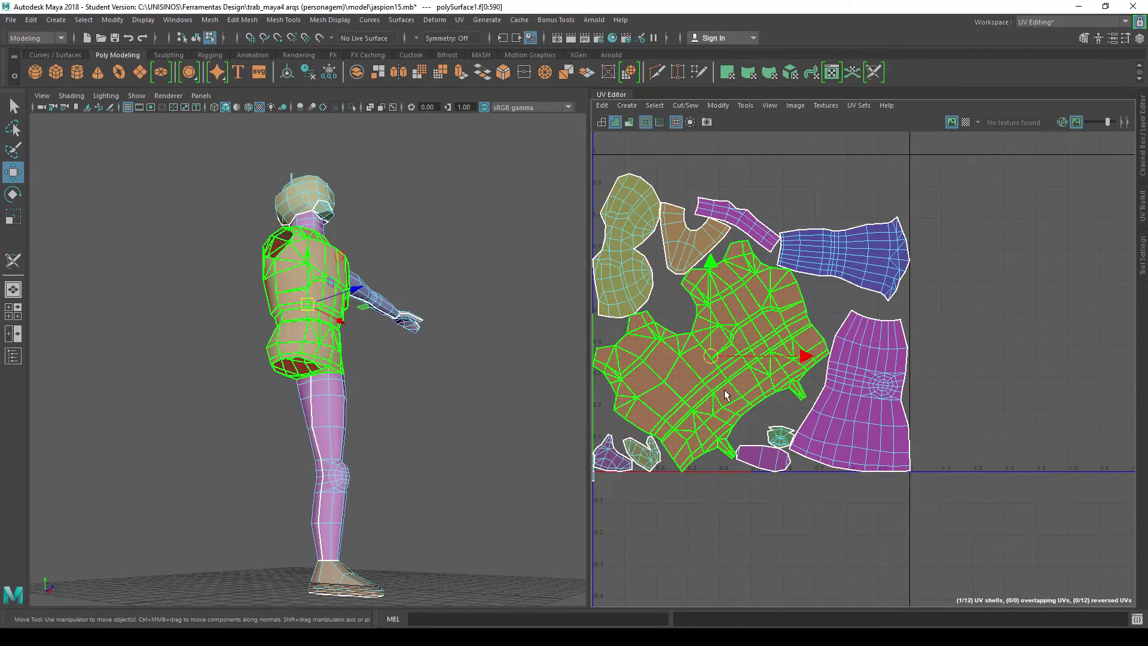
{"action": "key", "text": "ctrl+z"}
{"action": "key", "text": "ctrl+z"}
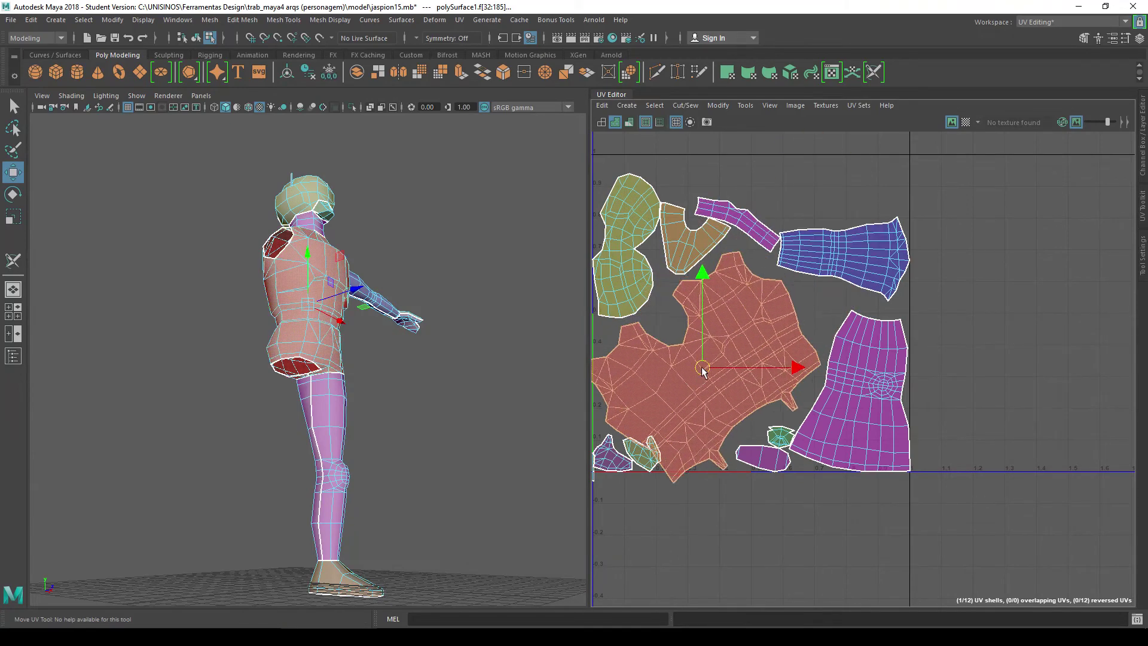
{"action": "key", "text": "ctrl+z"}
{"action": "key", "text": "ctrl+z"}
{"action": "right_click_drag", "start_coordinate": [719, 338], "coordinate": [720, 298]}
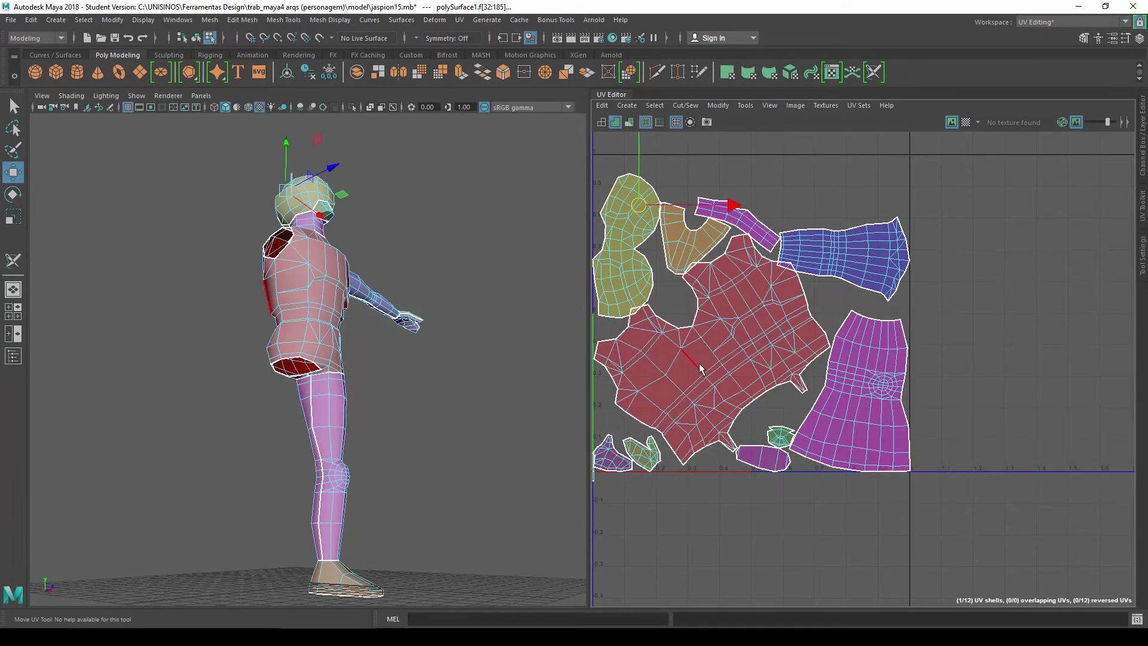
{"action": "left_click", "coordinate": [726, 354]}
{"action": "double_click", "coordinate": [725, 361]}
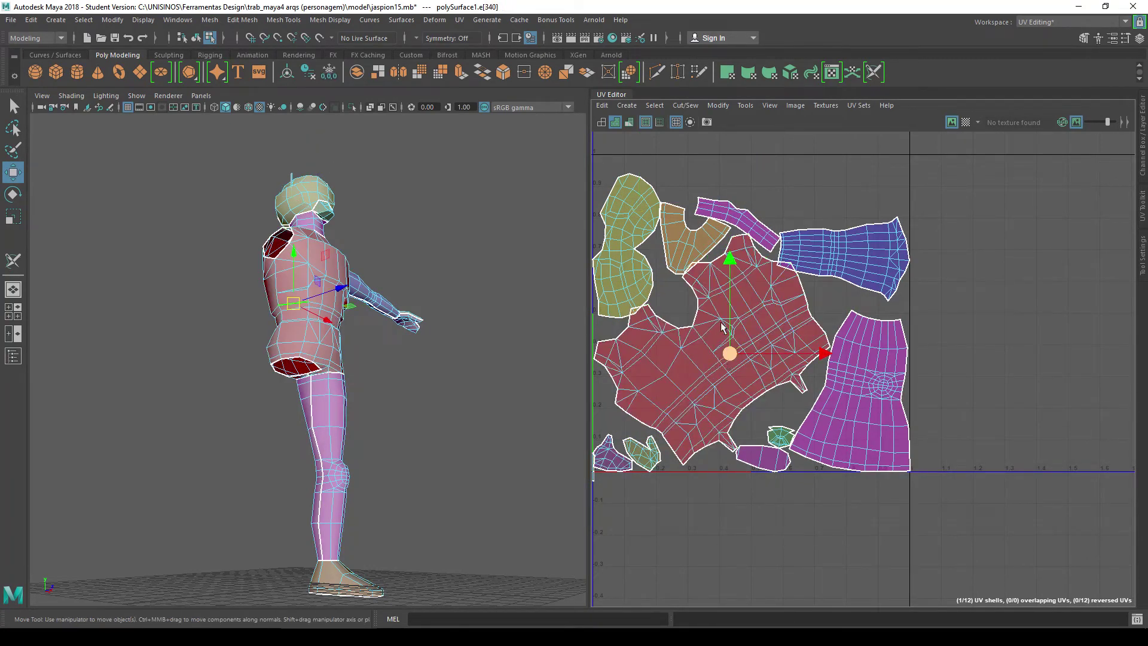
{"action": "left_click", "coordinate": [718, 105]}
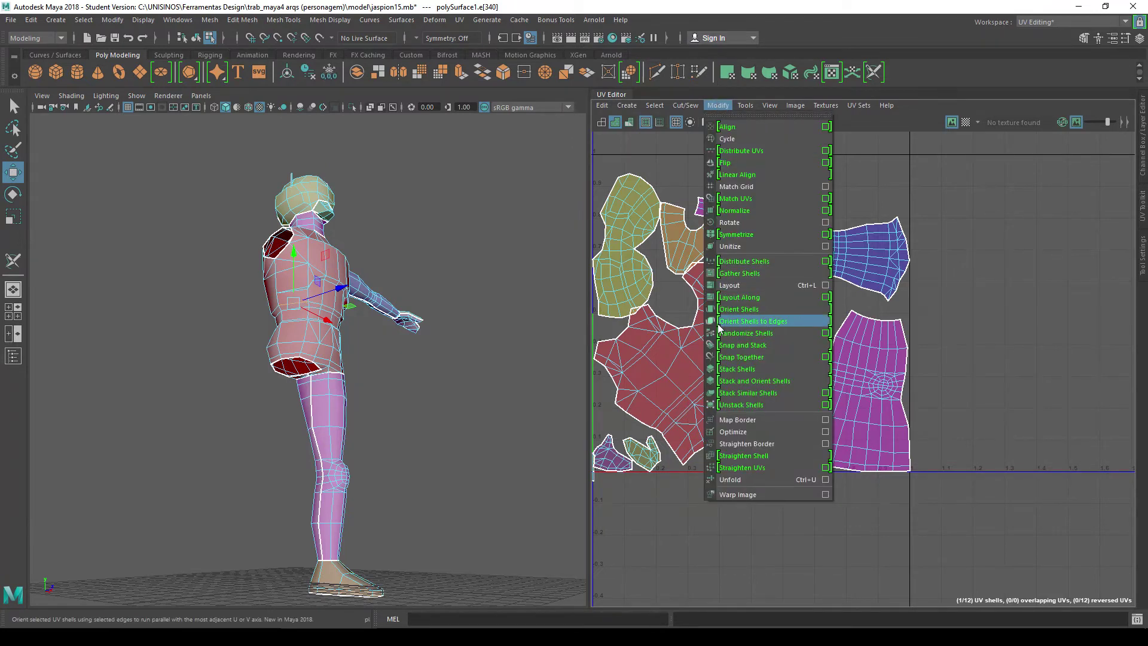
Orient the torso, skirt, sleeve, yellow, orange and magenta shells to their chosen edges.
{"action": "left_click", "coordinate": [777, 321]}
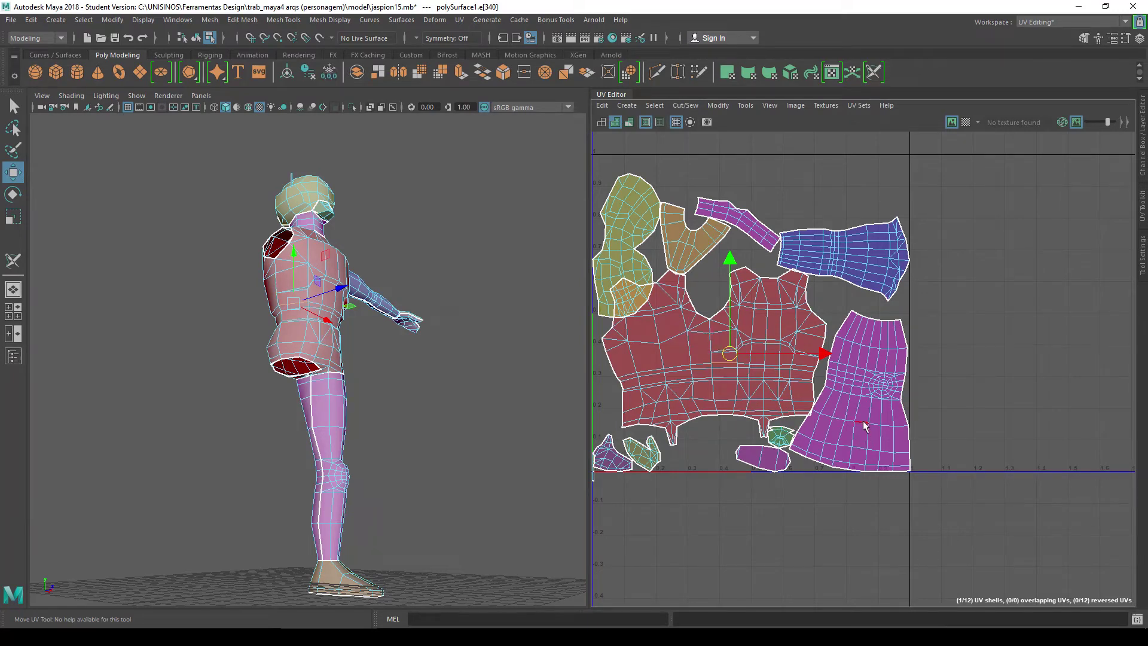
{"action": "left_click", "coordinate": [859, 466]}
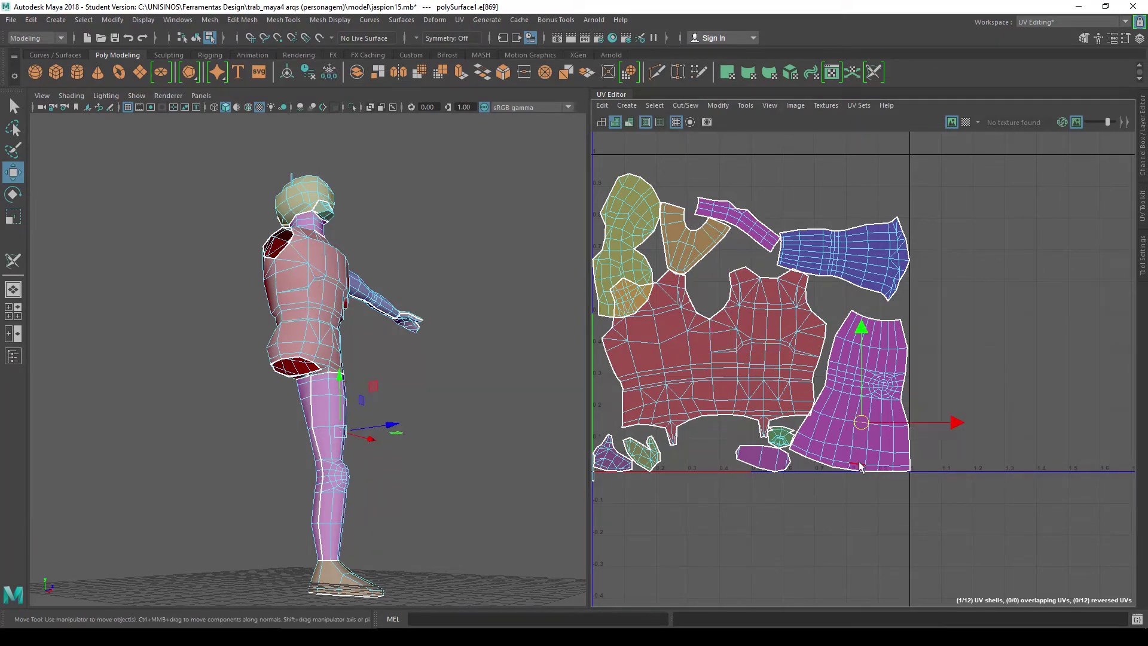
{"action": "right_click_drag", "start_coordinate": [859, 458], "coordinate": [864, 418], "text": "shift"}
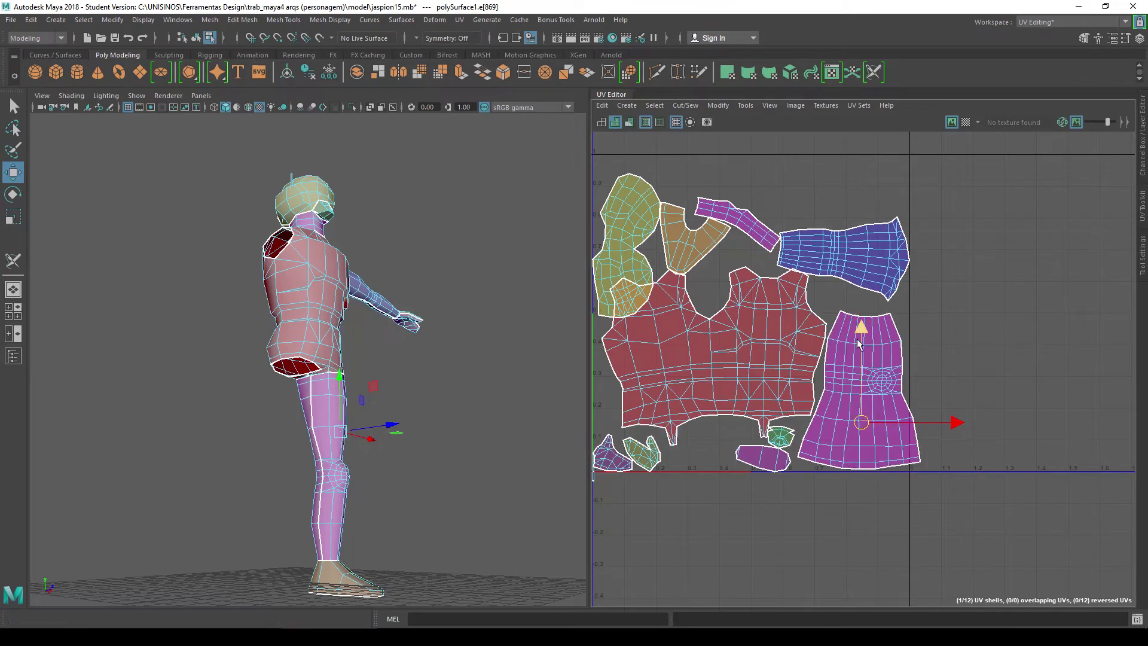
{"action": "left_click", "coordinate": [858, 253]}
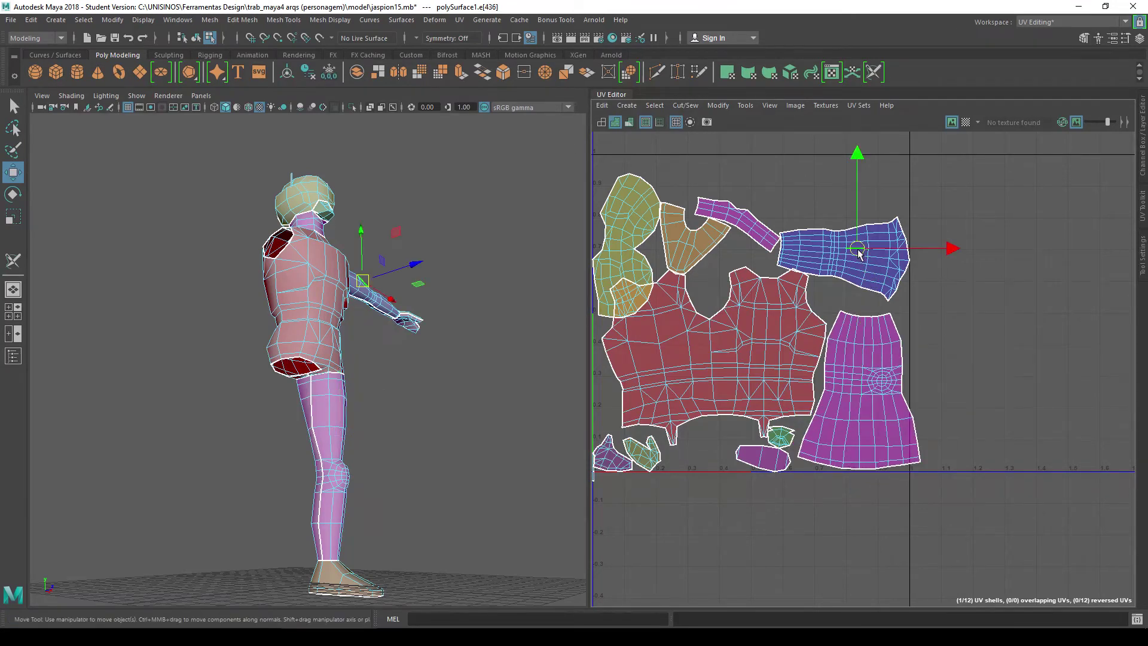
{"action": "left_click", "coordinate": [620, 246]}
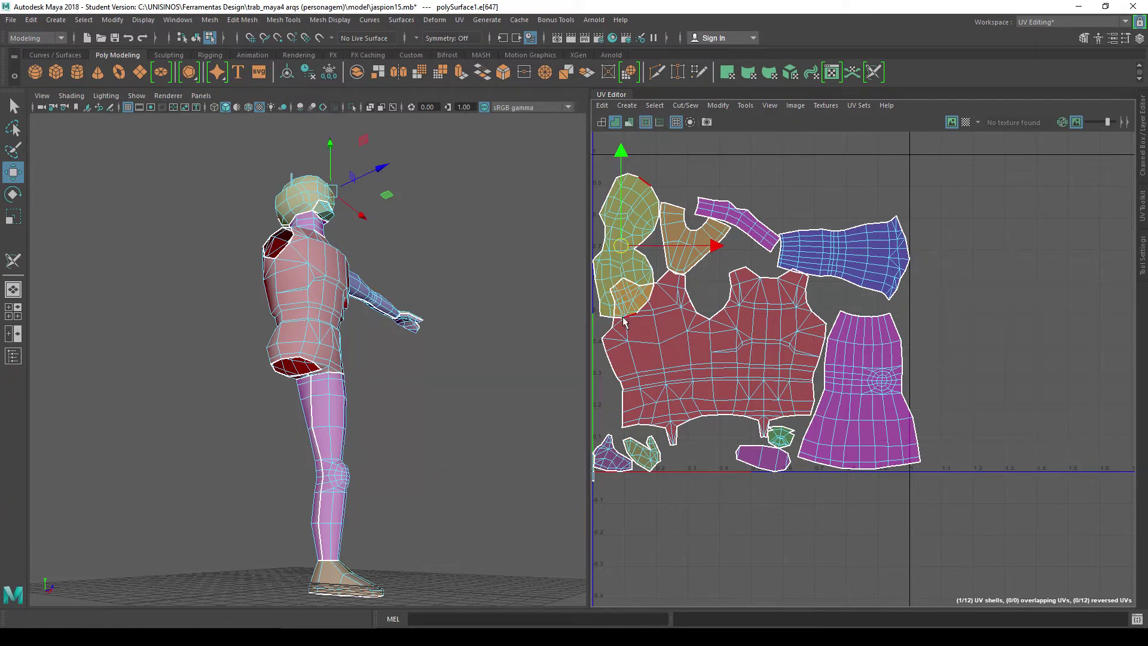
{"action": "left_click", "coordinate": [688, 237]}
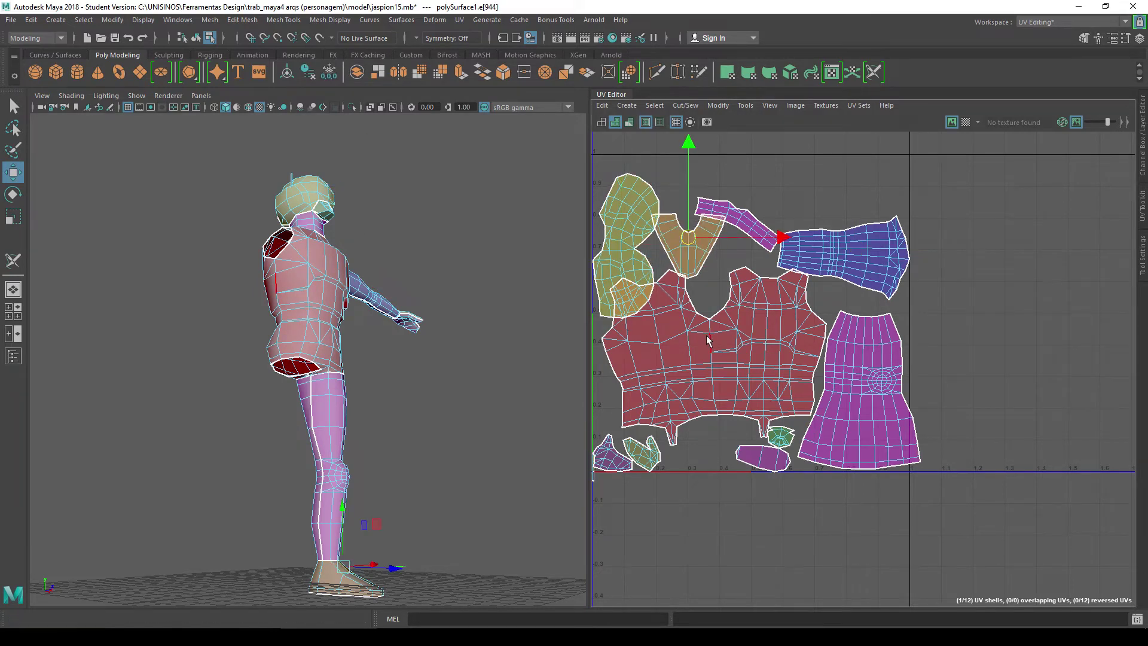
{"action": "left_click", "coordinate": [745, 233]}
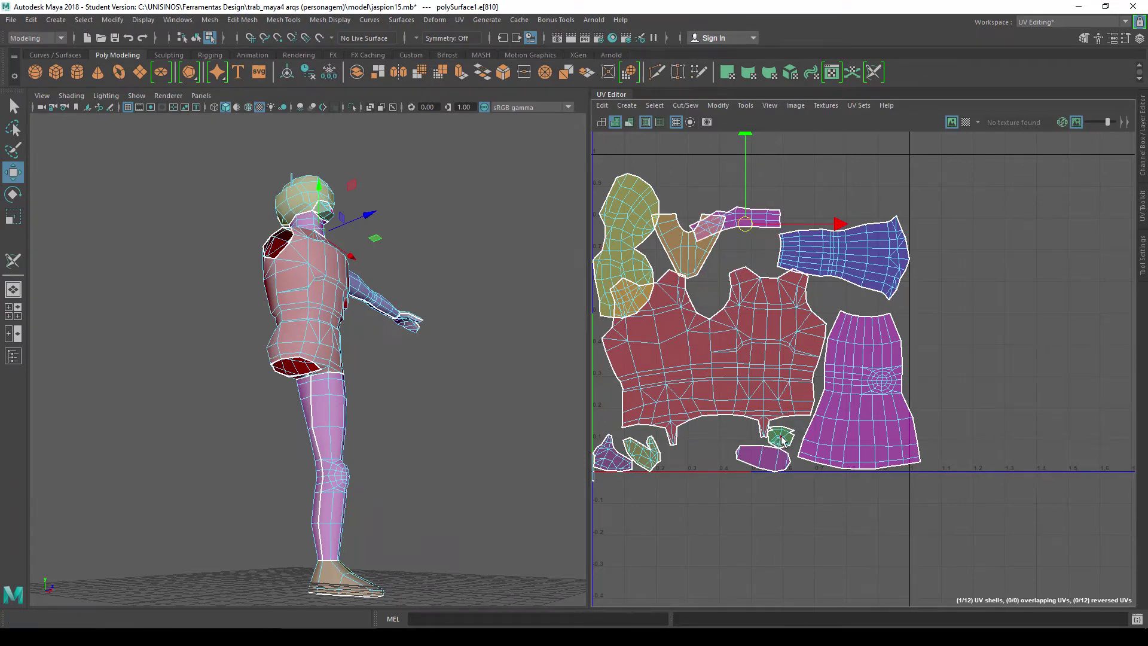
Open the UV Toolkit panel beside the UV Editor.
{"action": "scroll", "coordinate": [867, 335], "scroll_direction": "down", "scroll_amount": 3}
{"action": "scroll", "coordinate": [973, 244], "scroll_direction": "up", "scroll_amount": 2}
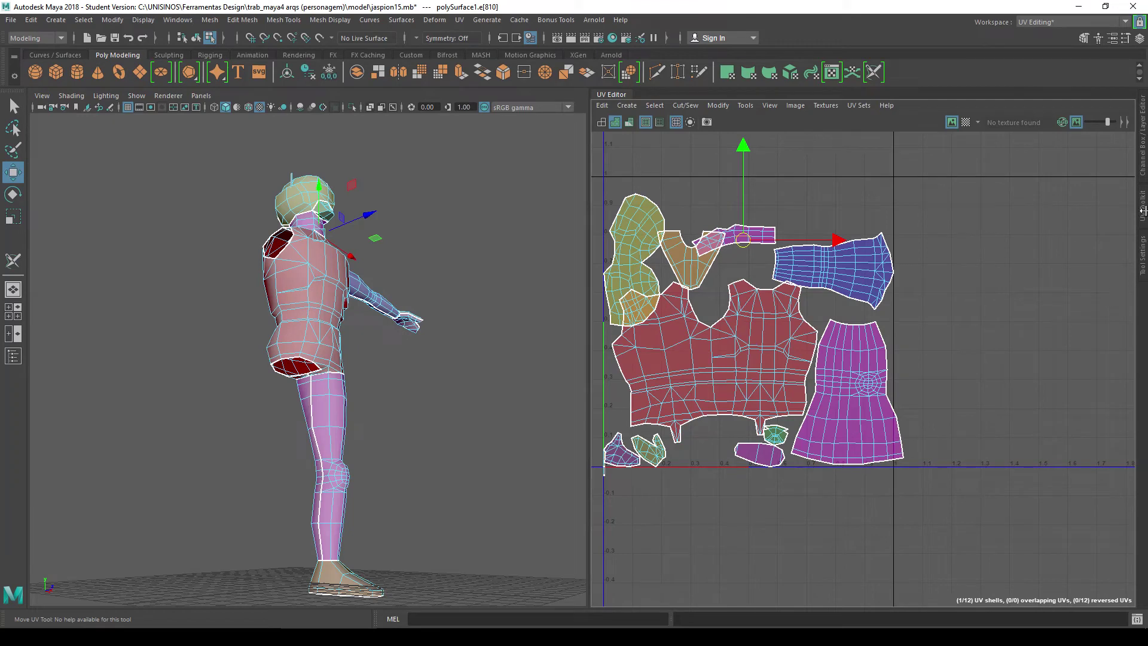
{"action": "left_click_drag", "start_coordinate": [1142, 210], "coordinate": [971, 209]}
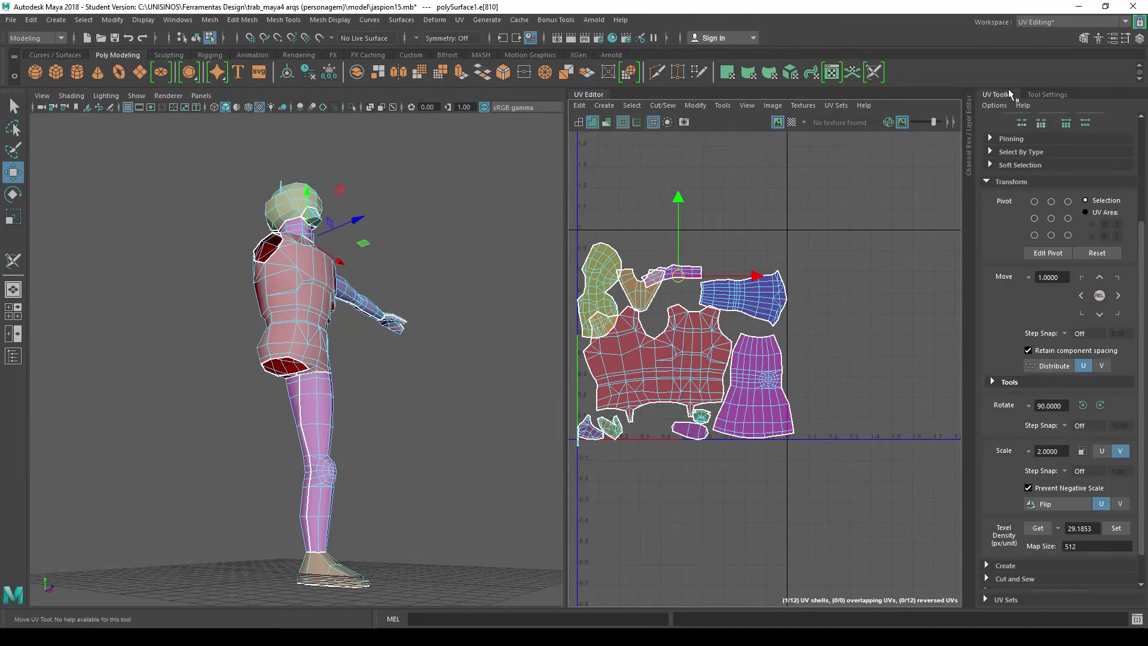
Get the torso shell's texel density in face mode, reading 22.8617 at map size 512.
{"action": "left_click", "coordinate": [695, 105]}
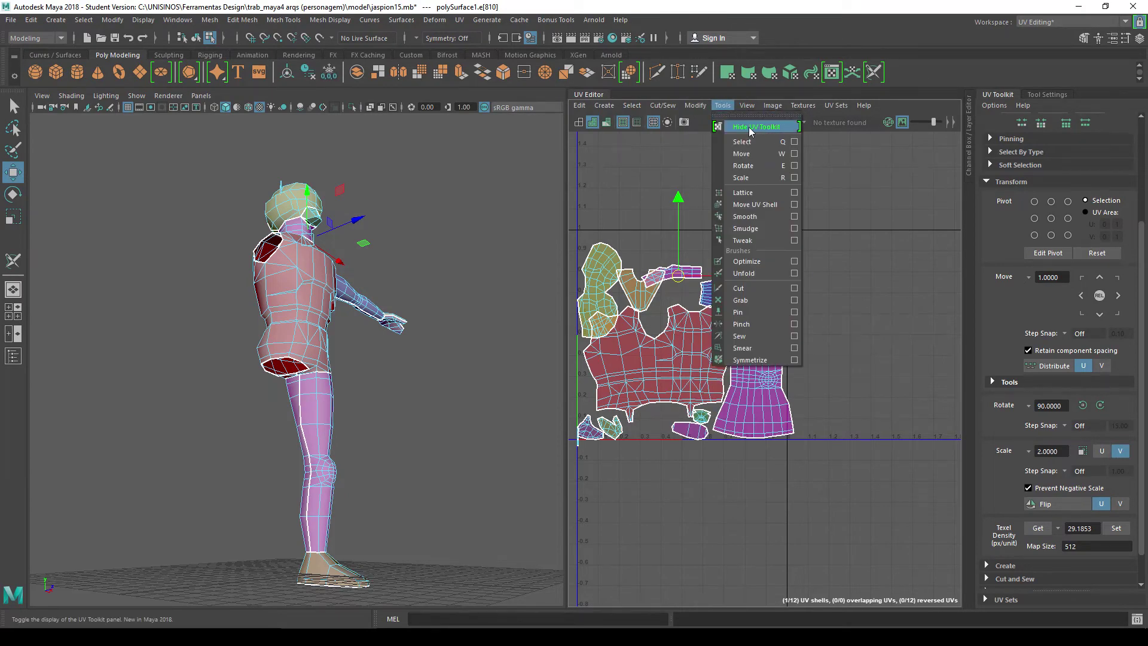
{"action": "left_click", "coordinate": [722, 105]}
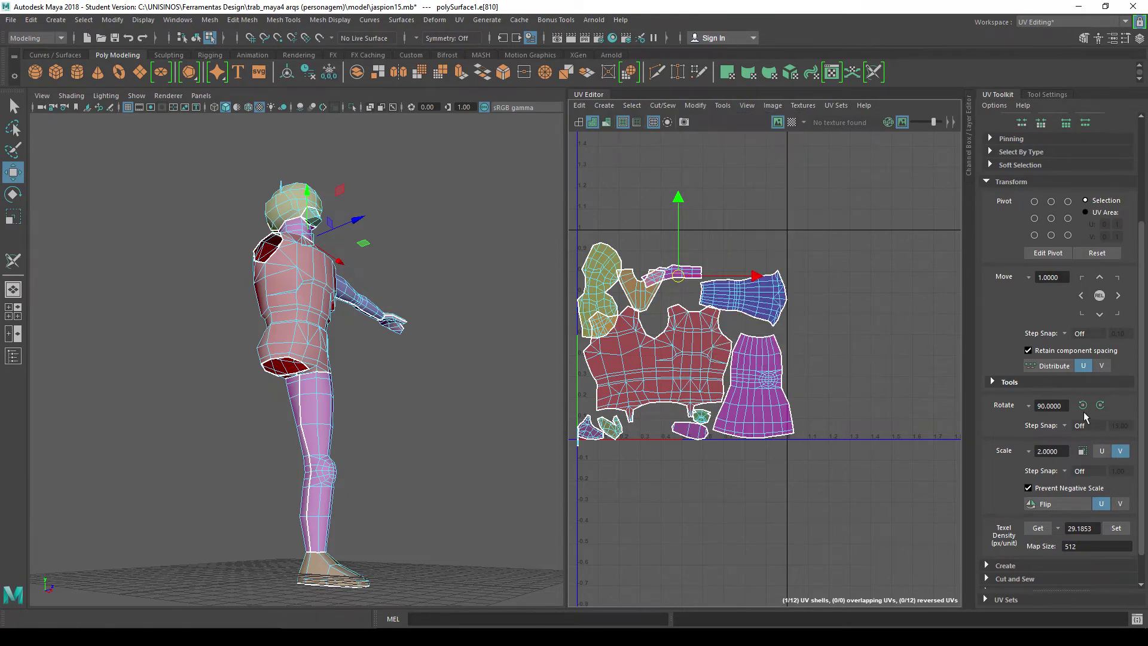
{"action": "scroll", "coordinate": [1016, 508], "scroll_direction": "down", "scroll_amount": 2}
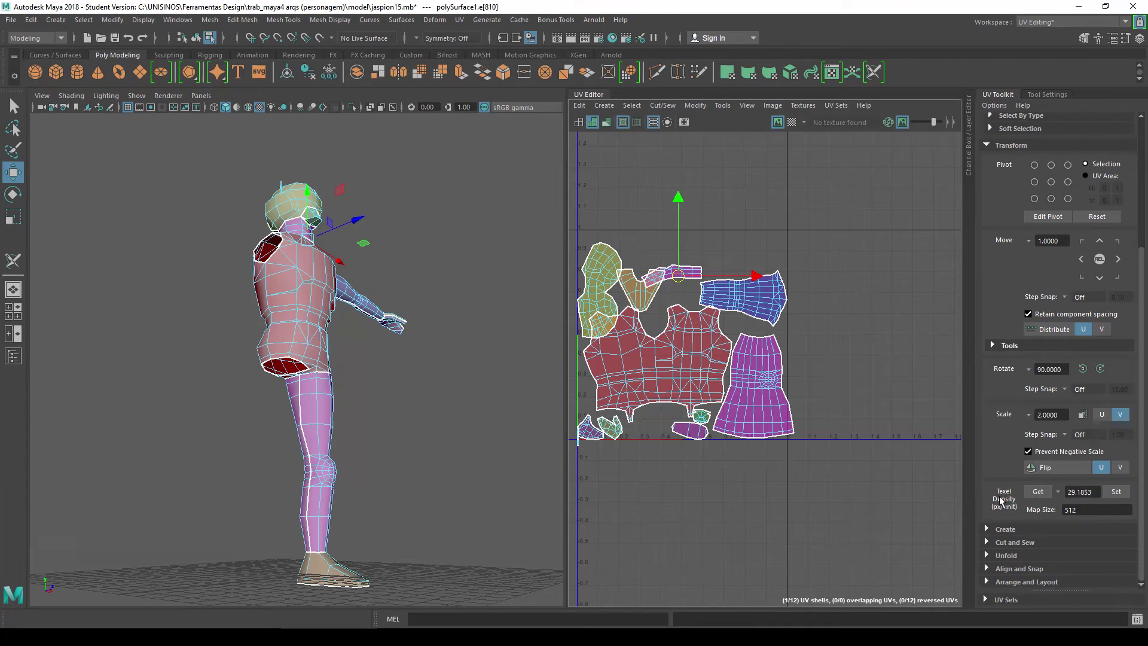
{"action": "right_click_drag", "start_coordinate": [680, 330], "coordinate": [639, 317]}
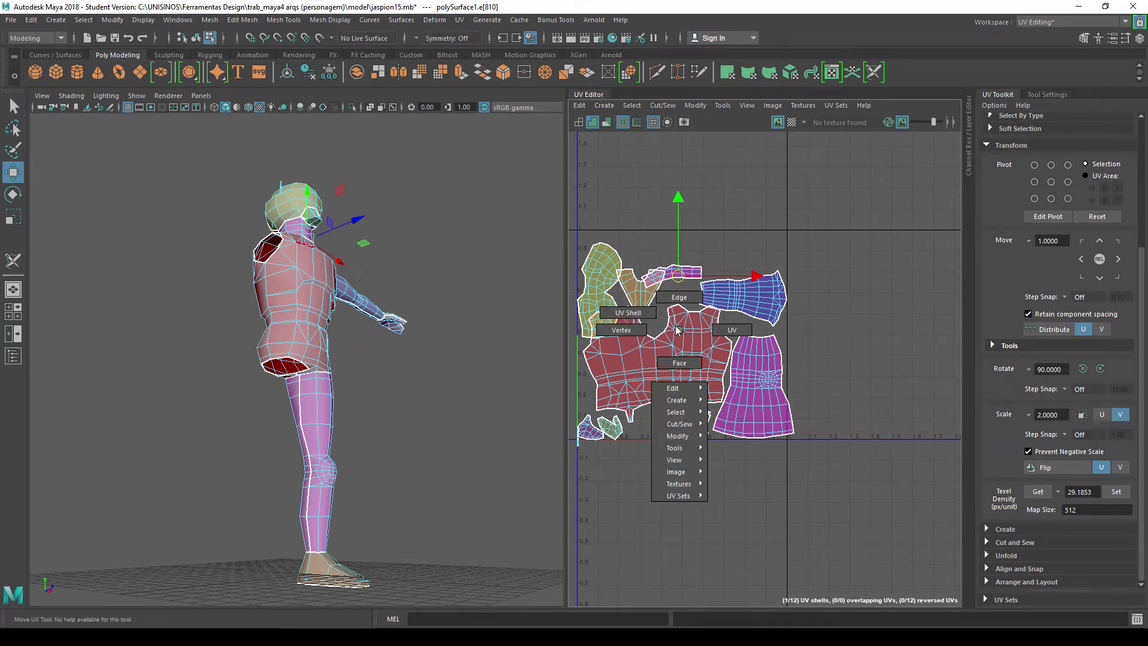
{"action": "left_click", "coordinate": [1037, 491]}
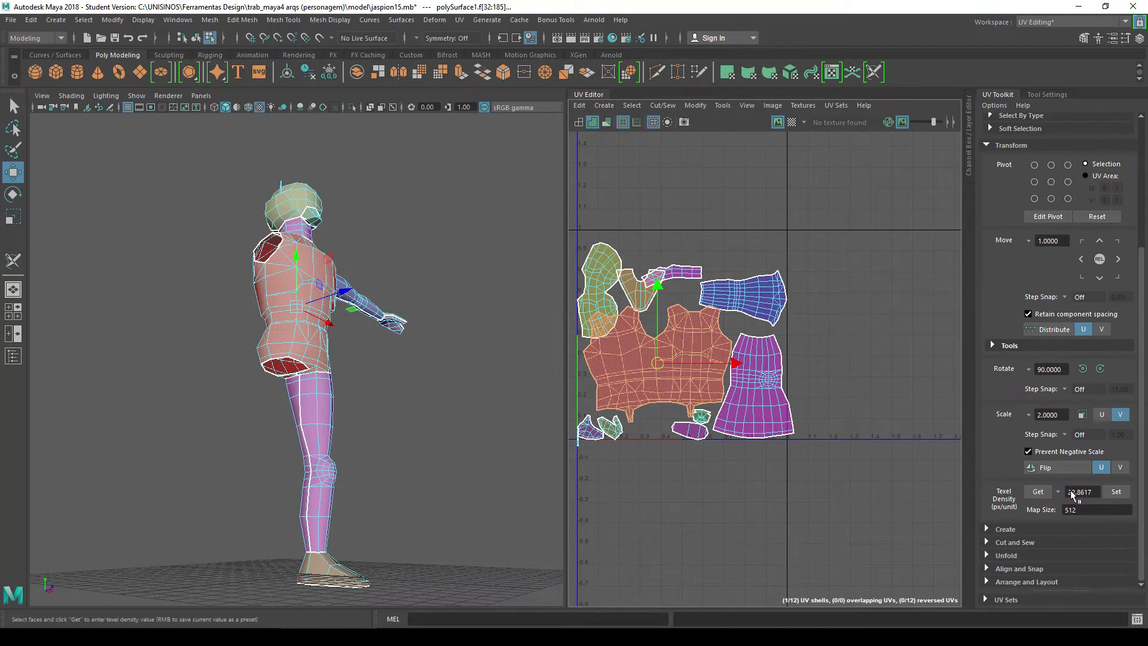
Set the skirt, sleeve and head shells to the torso's 22.8617 texel density.
{"action": "left_click", "coordinate": [1039, 494]}
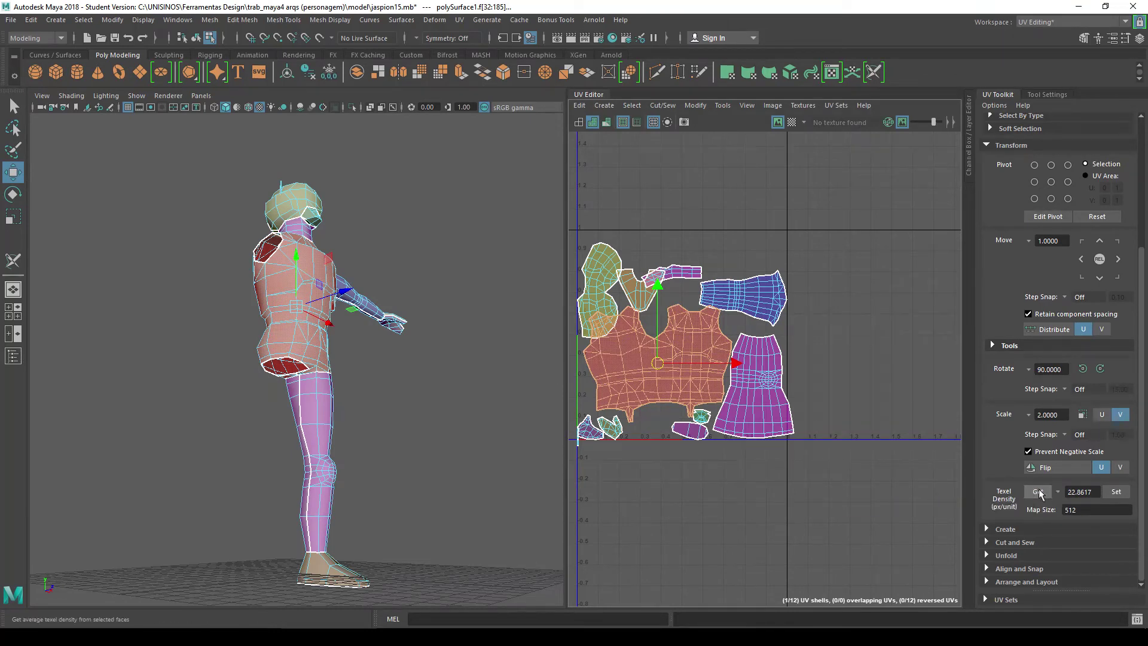
{"action": "left_click_drag", "start_coordinate": [734, 327], "coordinate": [824, 432]}
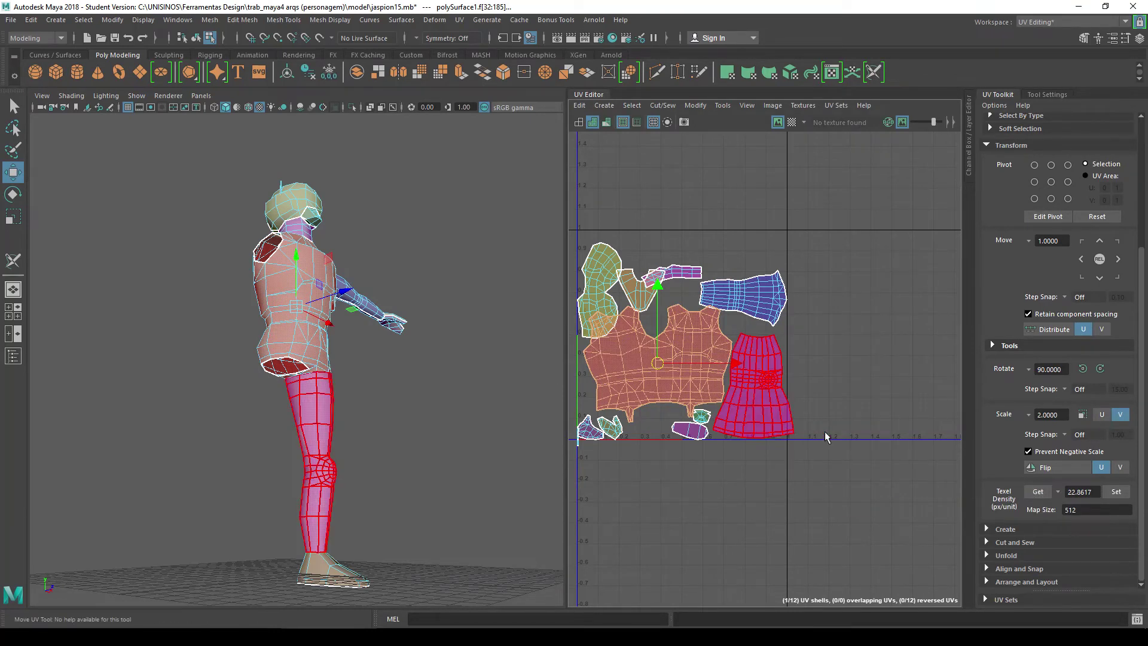
{"action": "left_click", "coordinate": [1115, 492]}
{"action": "left_click", "coordinate": [742, 296]}
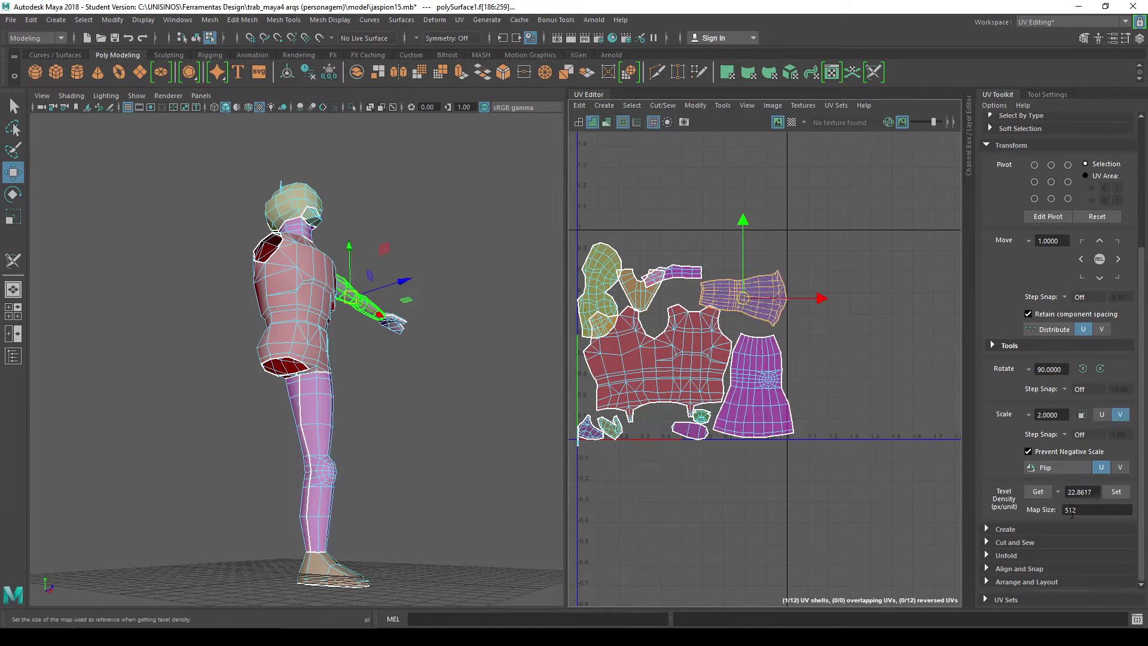
{"action": "left_click", "coordinate": [1115, 492]}
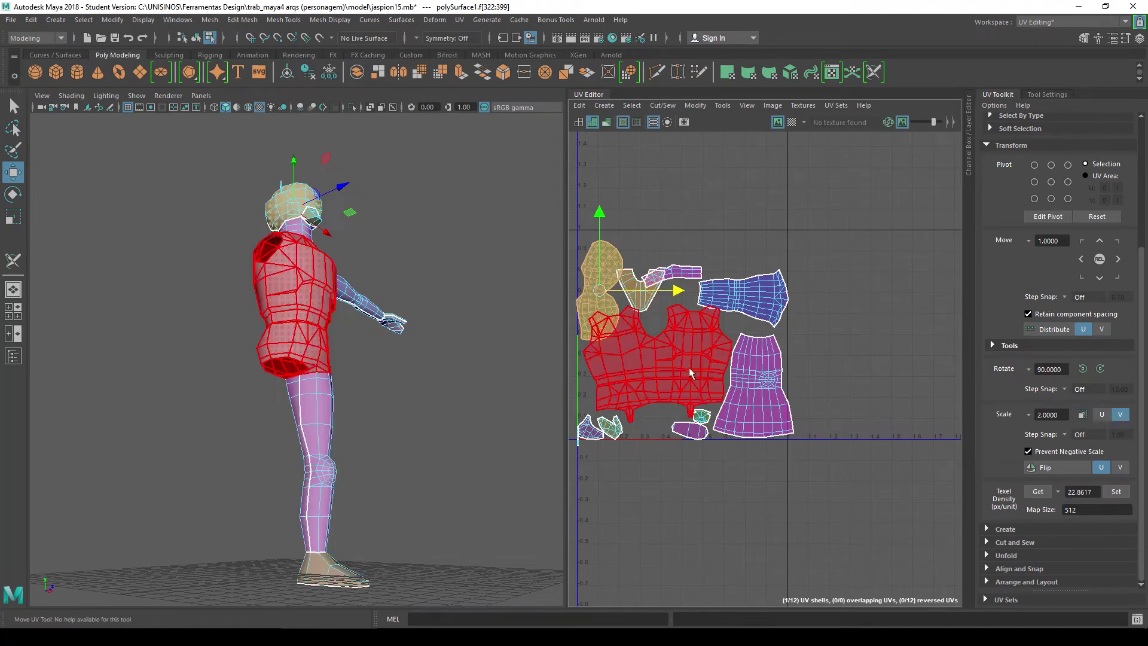
Move the torso shell aside and apply its texel density to the eleven other shells.
{"action": "left_click", "coordinate": [646, 360]}
{"action": "left_click_drag", "start_coordinate": [655, 360], "coordinate": [907, 342]}
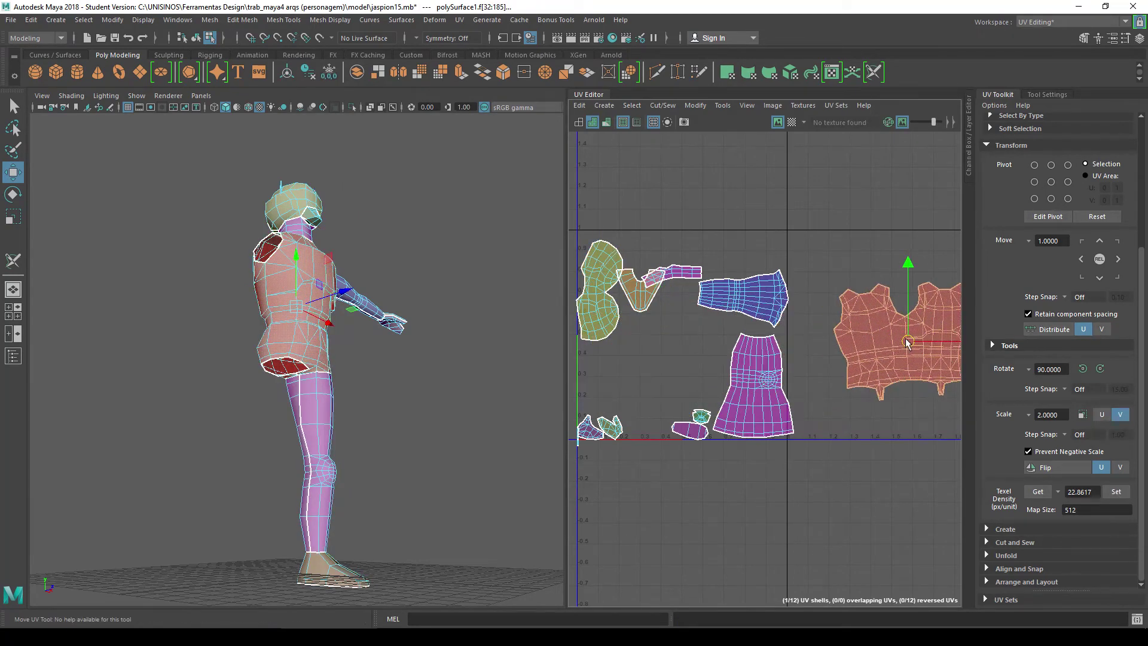
{"action": "scroll", "coordinate": [791, 483], "scroll_direction": "down", "scroll_amount": 2}
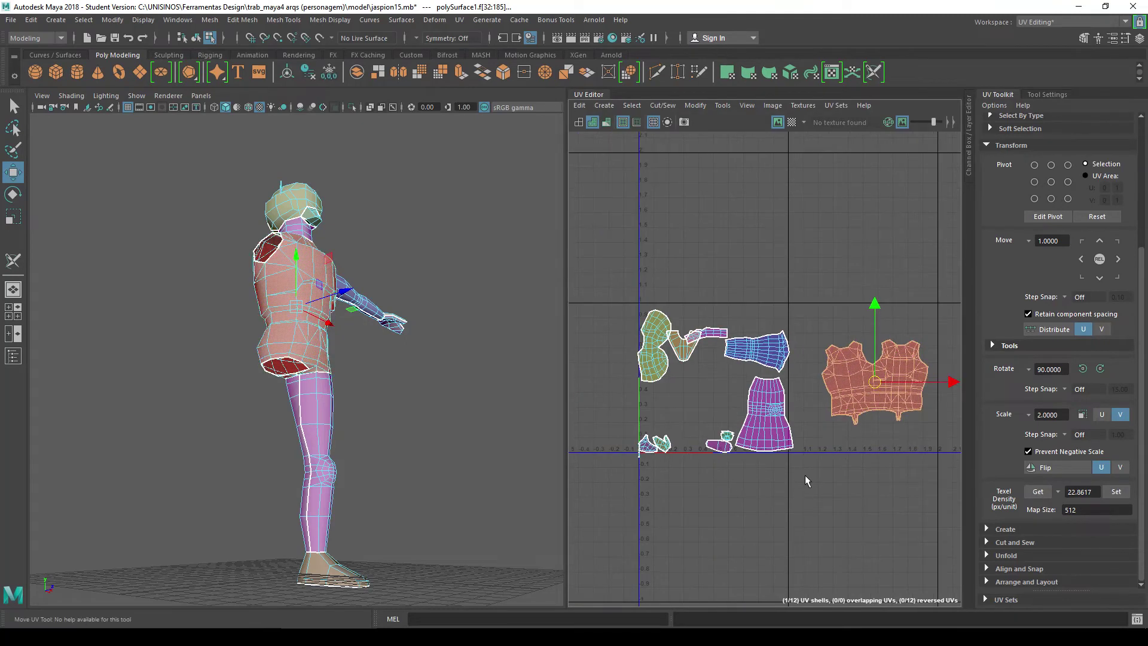
{"action": "left_click_drag", "start_coordinate": [805, 476], "coordinate": [592, 297]}
{"action": "left_click", "coordinate": [1108, 492]}
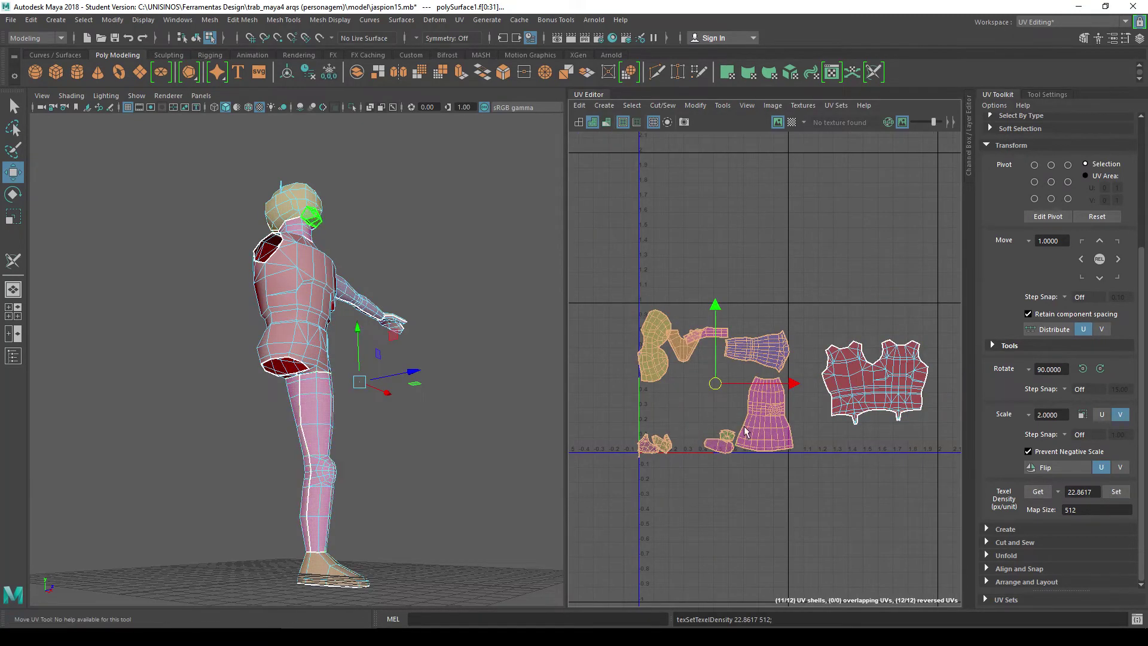
Return the torso shell beside the others and select all twelve shells.
{"action": "scroll", "coordinate": [730, 397], "scroll_direction": "up", "scroll_amount": 1}
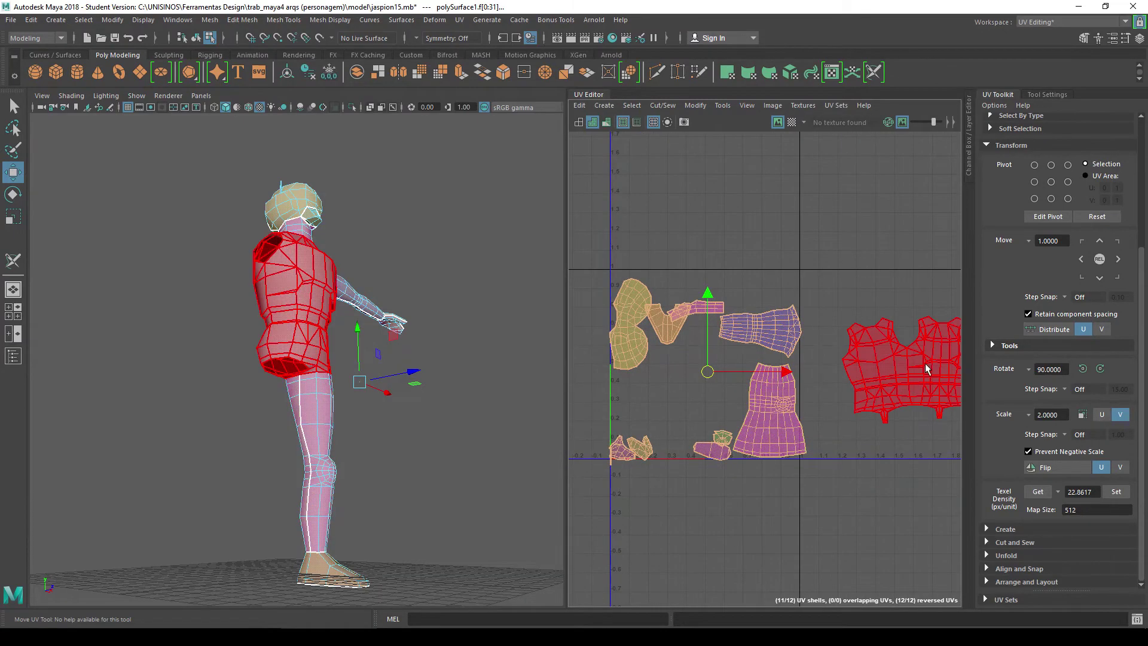
{"action": "left_click", "coordinate": [858, 378]}
{"action": "left_click_drag", "start_coordinate": [858, 378], "coordinate": [624, 395]}
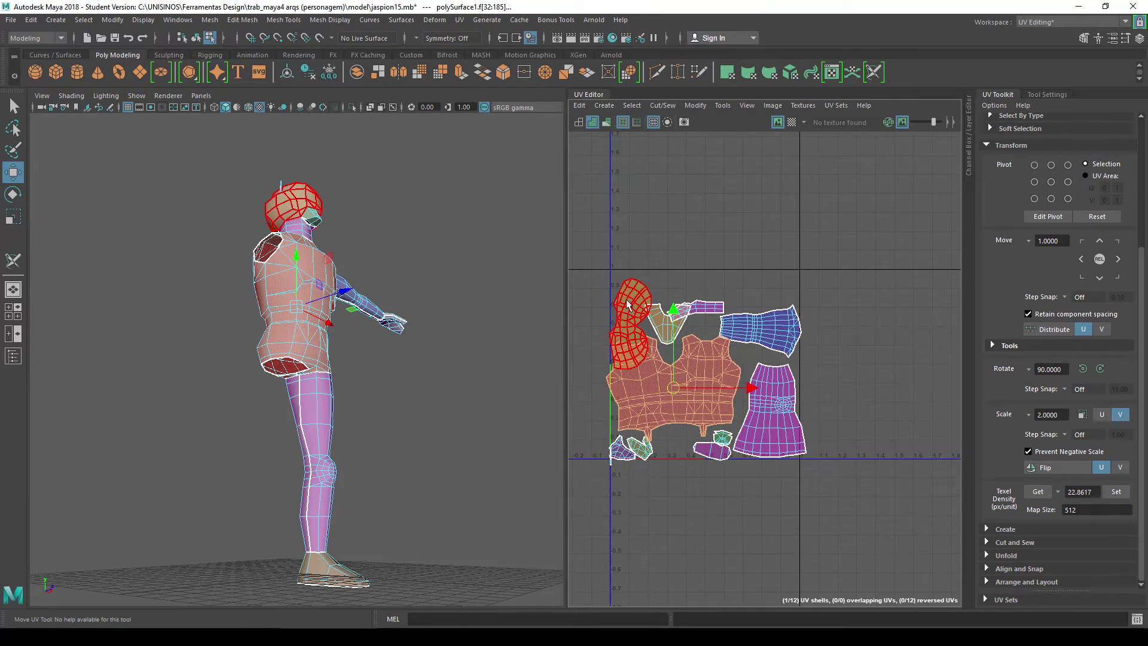
{"action": "left_click_drag", "start_coordinate": [843, 490], "coordinate": [571, 257]}
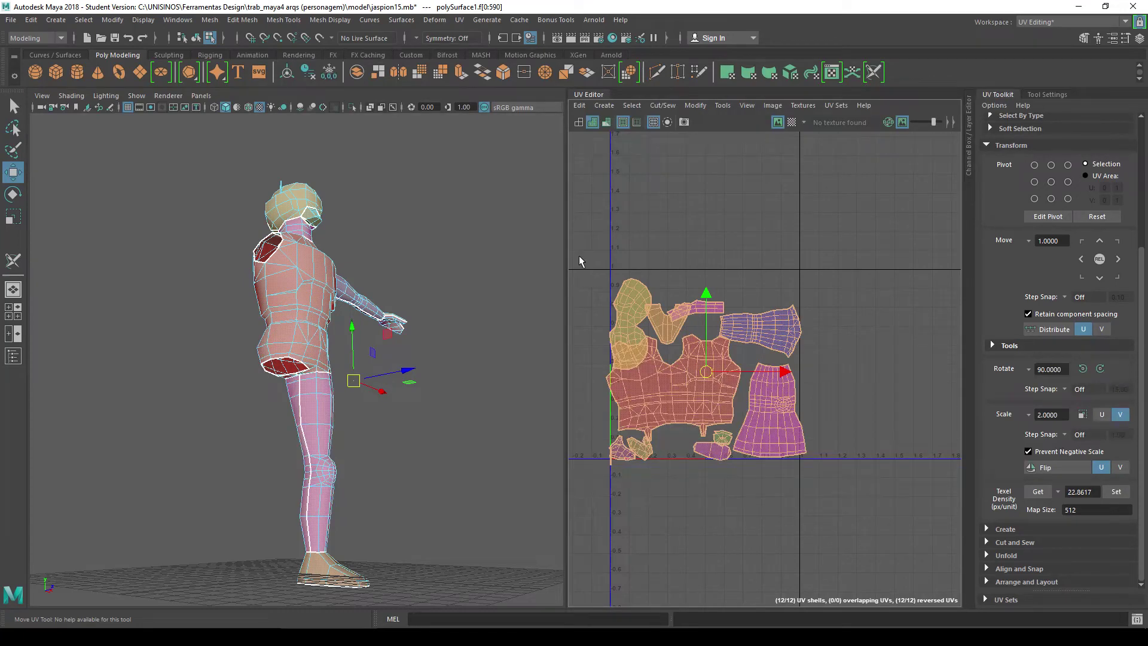
{"action": "left_click", "coordinate": [622, 371]}
{"action": "left_click_drag", "start_coordinate": [864, 511], "coordinate": [627, 270]}
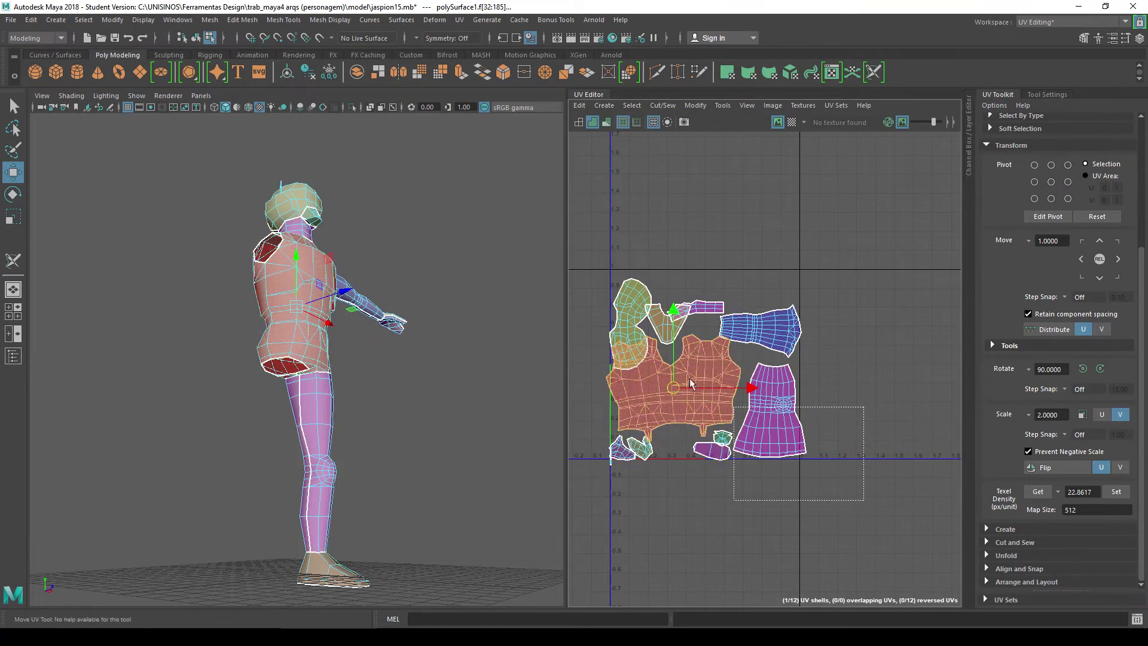
Pack all UV shells into the 0–1 square and widen the UV Editor.
{"action": "key", "text": "g"}
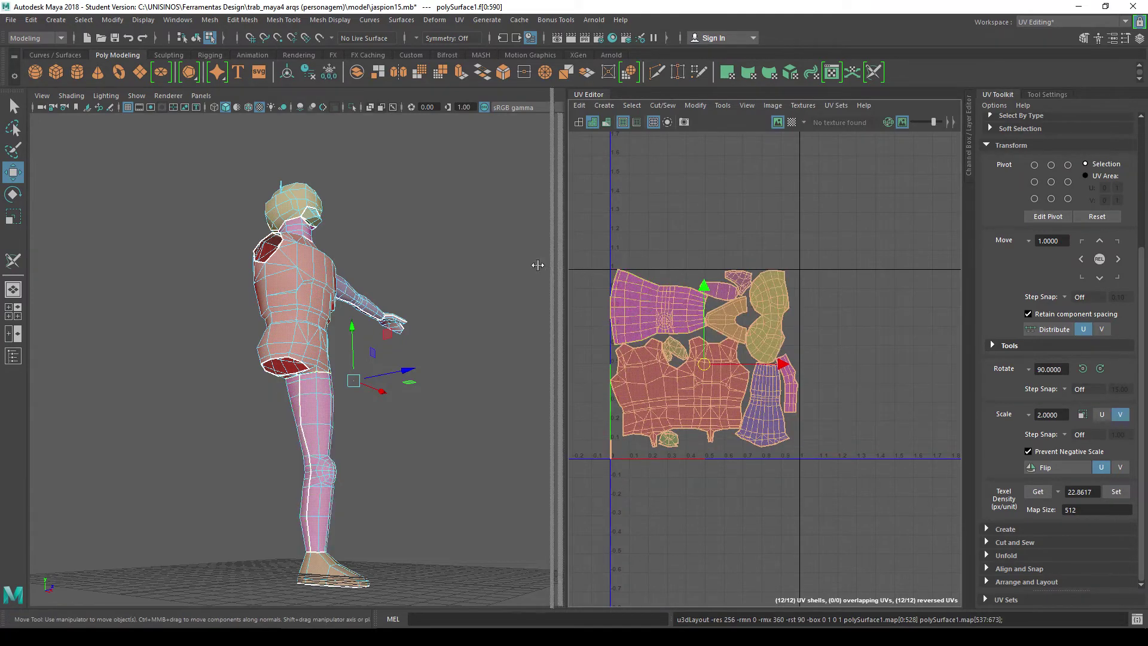
{"action": "left_click_drag", "start_coordinate": [567, 272], "coordinate": [373, 273]}
{"action": "left_click", "coordinate": [558, 337]}
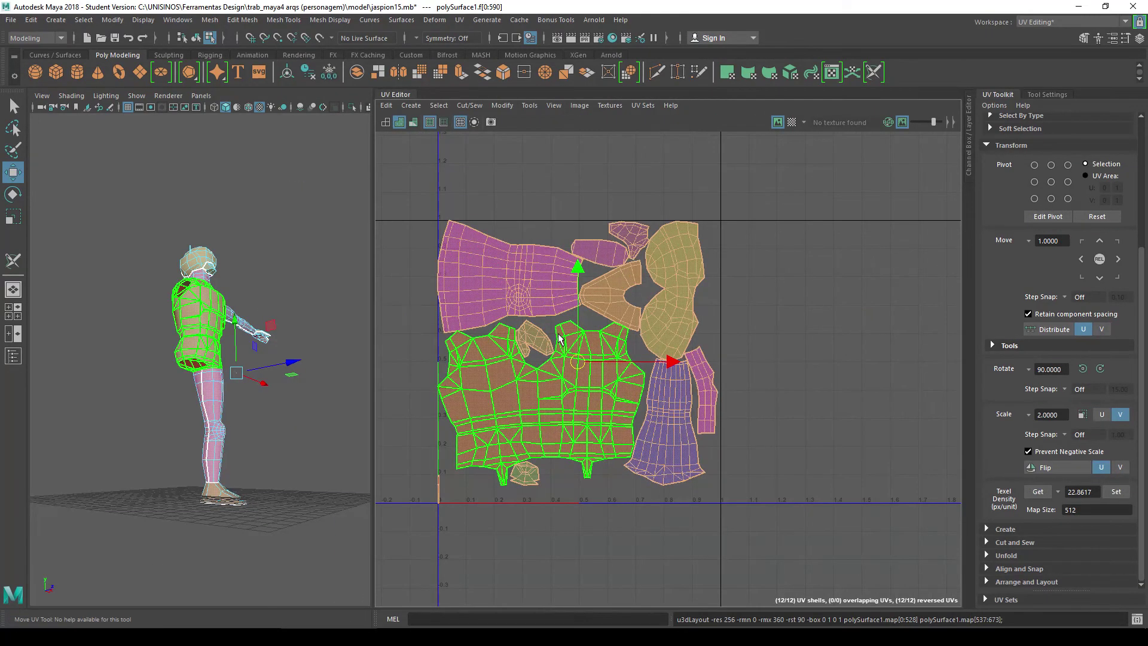
{"action": "scroll", "coordinate": [560, 339], "scroll_direction": "up", "scroll_amount": 1}
{"action": "scroll", "coordinate": [560, 339], "scroll_direction": "up", "scroll_amount": 1}
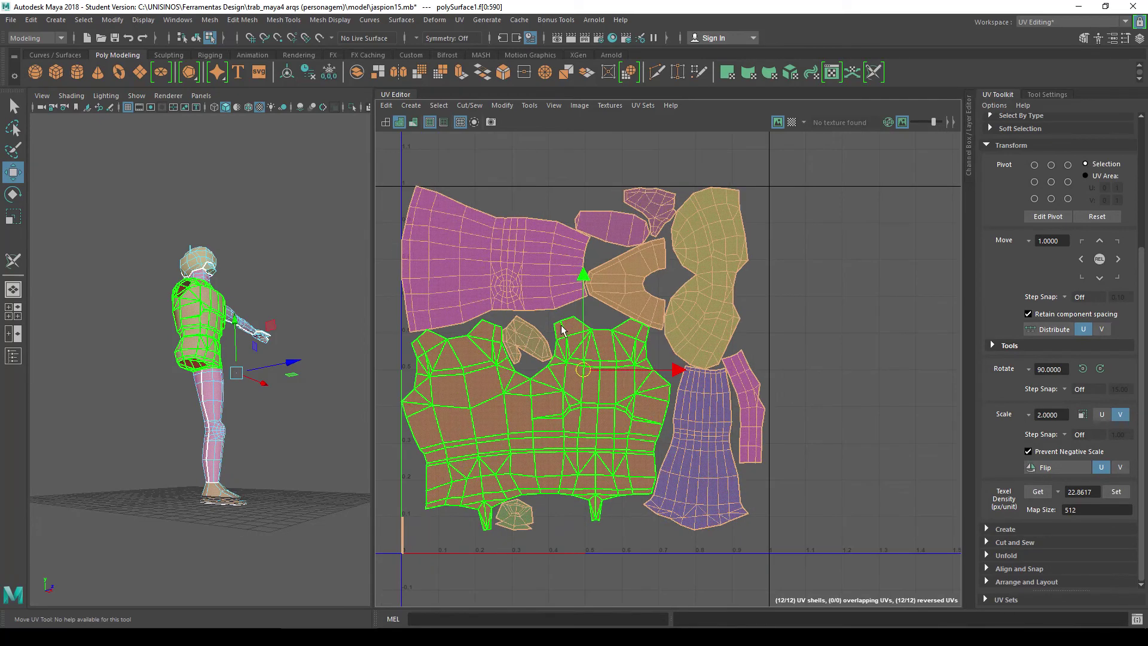
Rotate the torso UV shell 90° so it stands upright.
{"action": "left_click", "coordinate": [570, 308]}
{"action": "middle_click_drag", "start_coordinate": [571, 308], "coordinate": [670, 291], "text": "alt"}
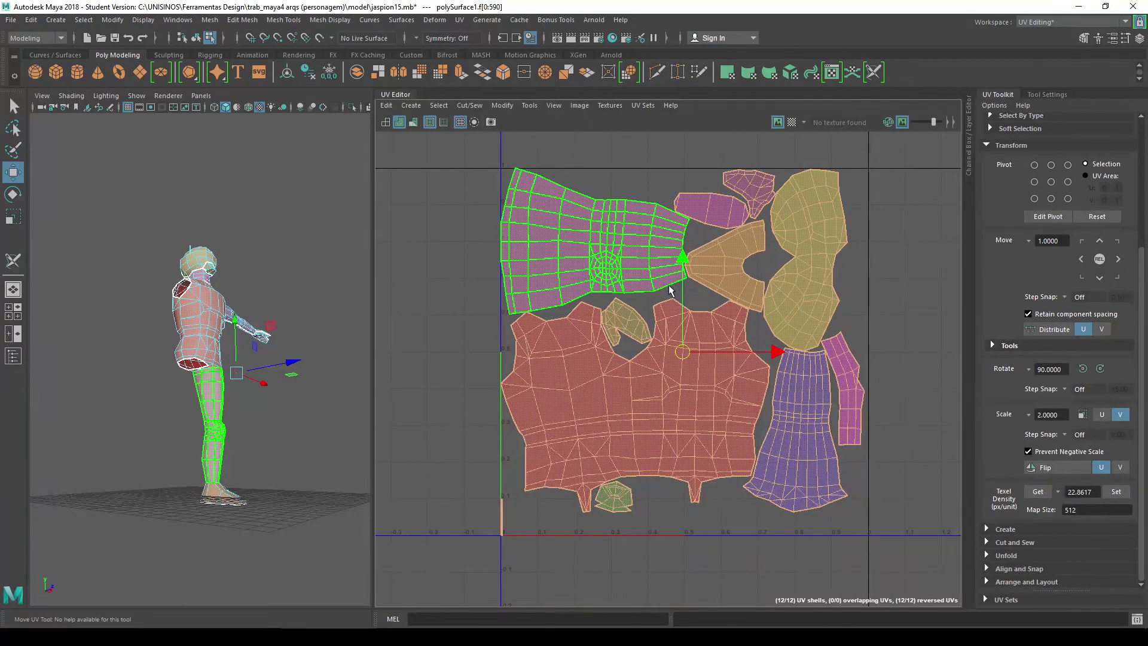
{"action": "left_click", "coordinate": [639, 417]}
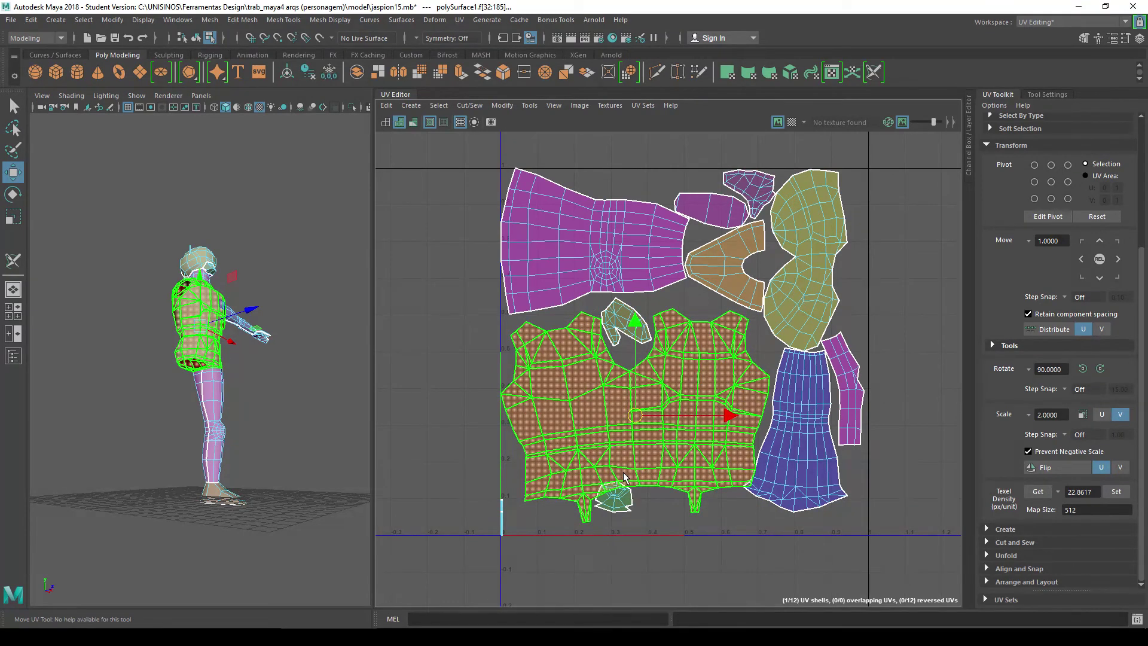
{"action": "key", "text": "e"}
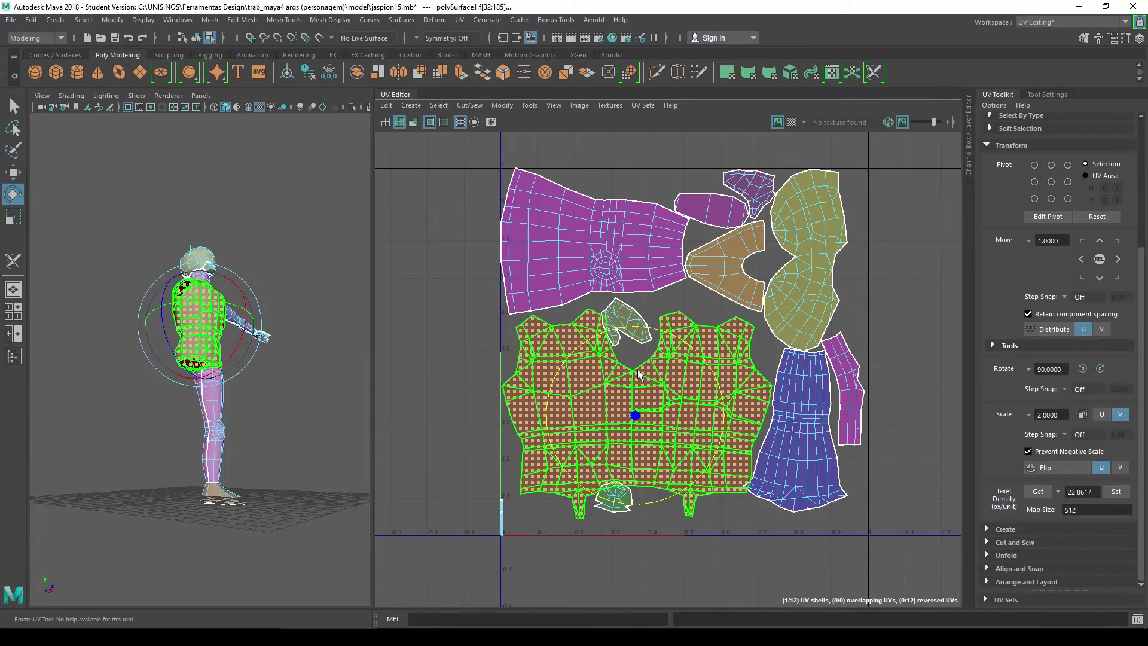
{"action": "key", "text": "w"}
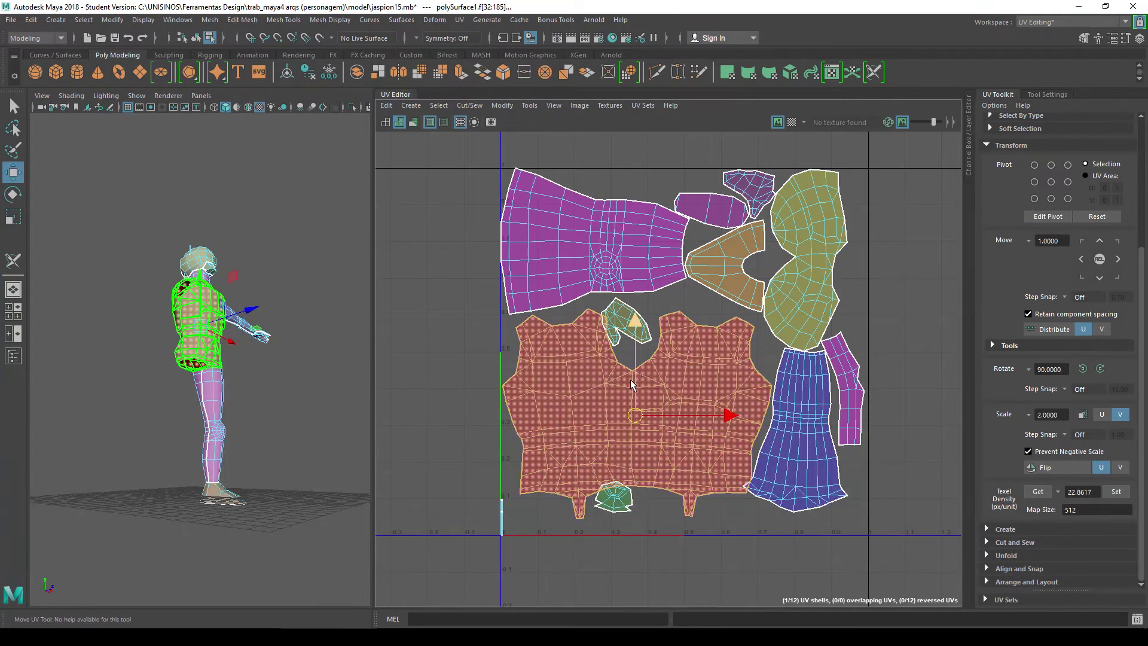
Lower the blue shell, nudge the yellow shell, and move the narrow purple strip down.
{"action": "left_click", "coordinate": [619, 505]}
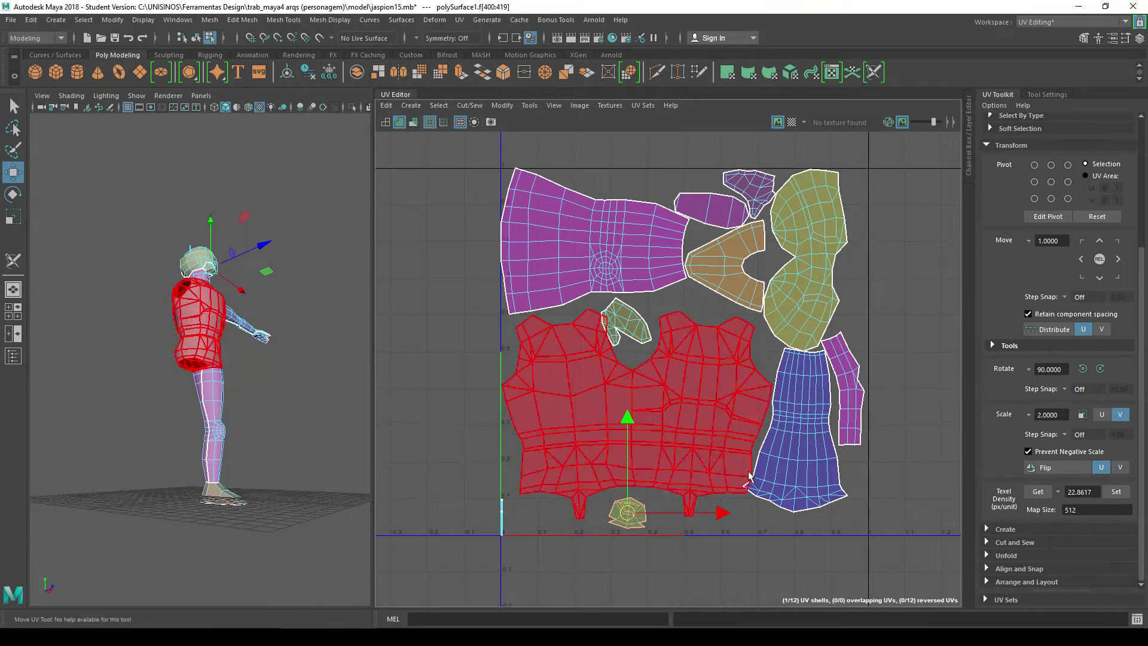
{"action": "left_click", "coordinate": [795, 431]}
{"action": "left_click_drag", "start_coordinate": [795, 434], "coordinate": [798, 450]}
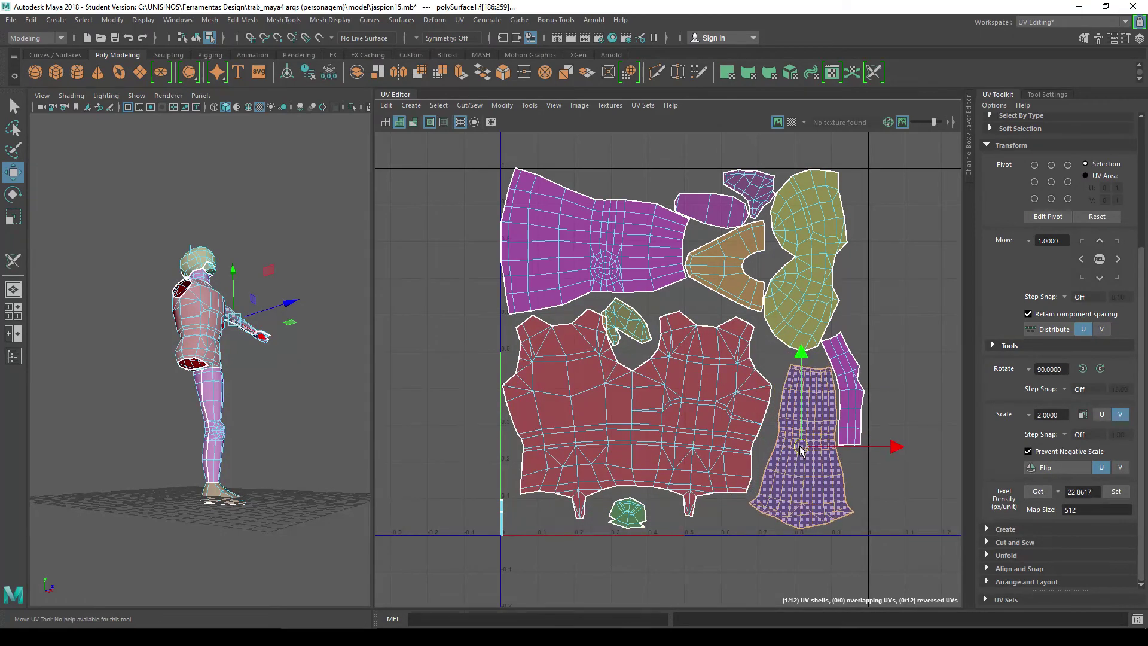
{"action": "left_click", "coordinate": [805, 261]}
{"action": "left_click_drag", "start_coordinate": [805, 261], "coordinate": [812, 266]}
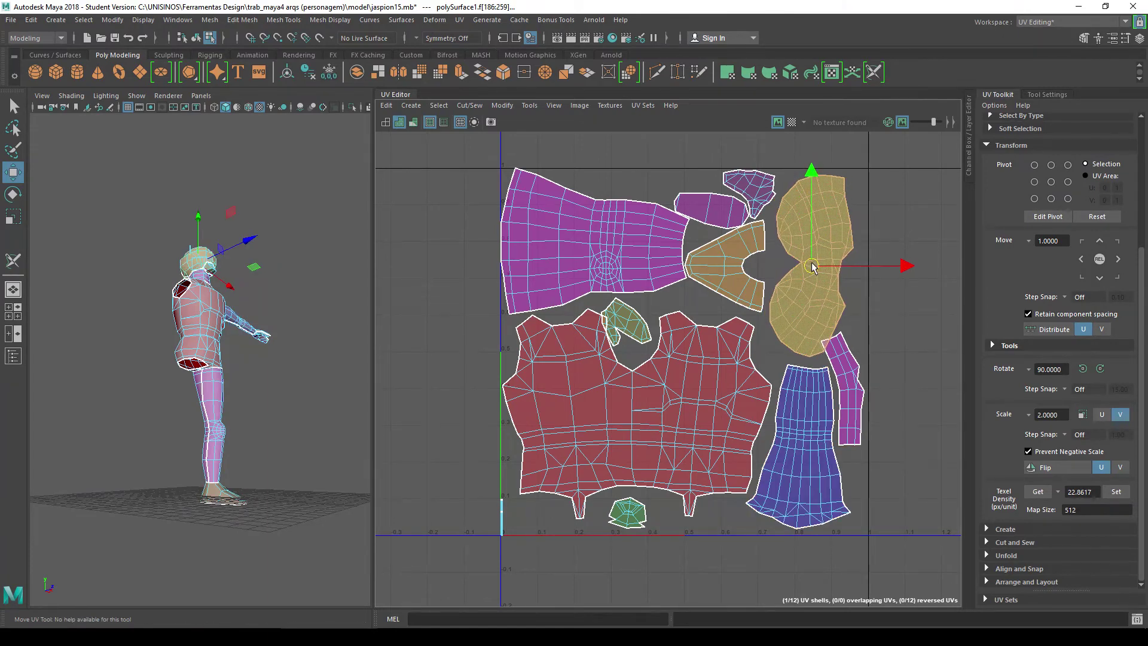
{"action": "left_click", "coordinate": [852, 401]}
{"action": "left_click_drag", "start_coordinate": [849, 391], "coordinate": [851, 407]}
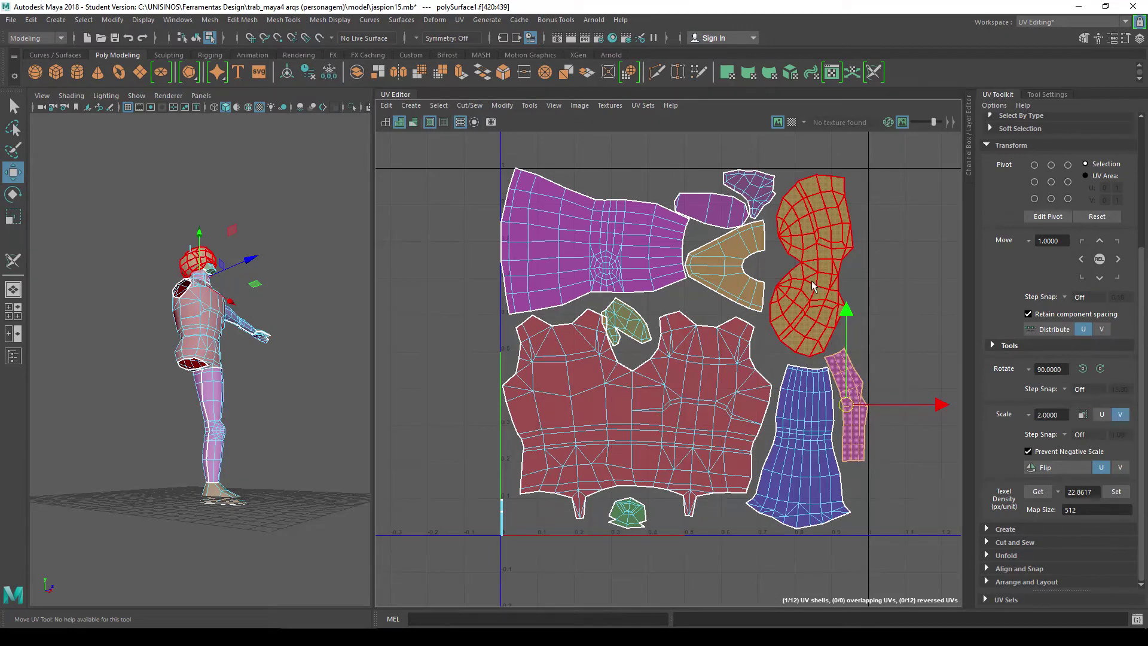
Nudge the large purple, red torso, small green and orange shells for even gaps.
{"action": "left_click", "coordinate": [601, 270]}
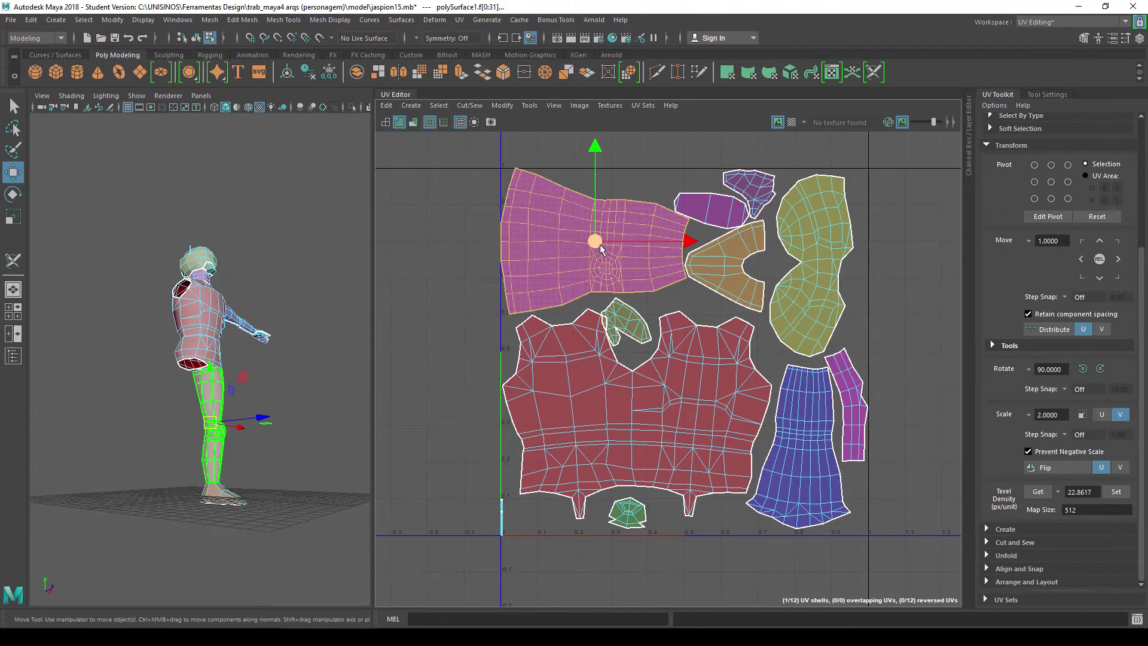
{"action": "left_click_drag", "start_coordinate": [597, 243], "coordinate": [601, 247]}
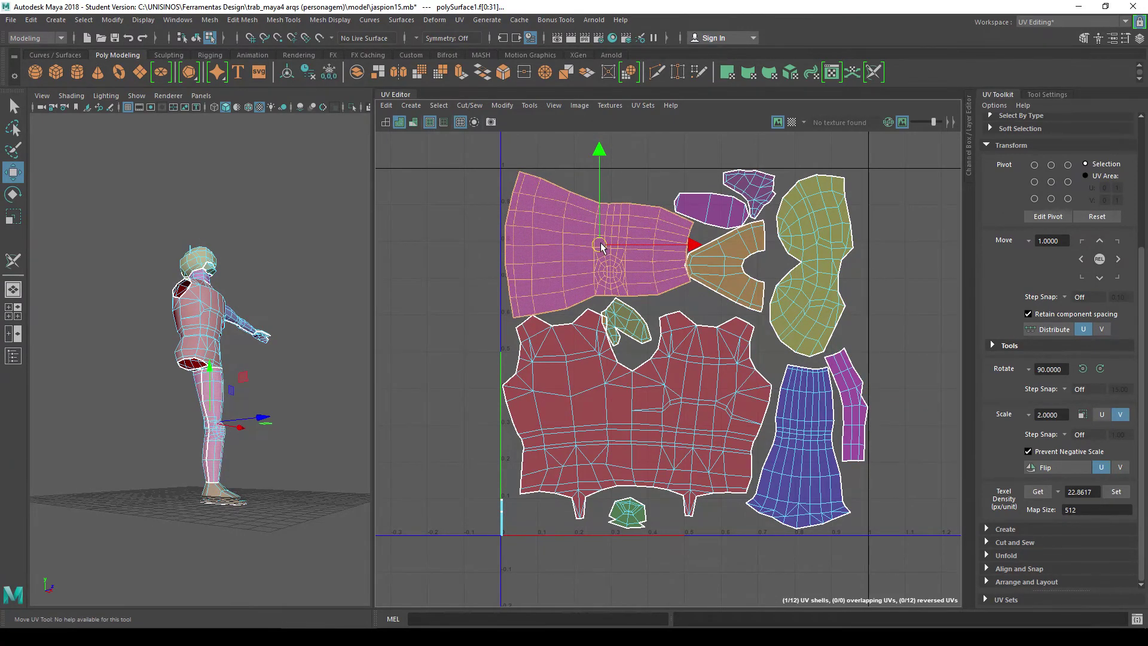
{"action": "left_click", "coordinate": [592, 392]}
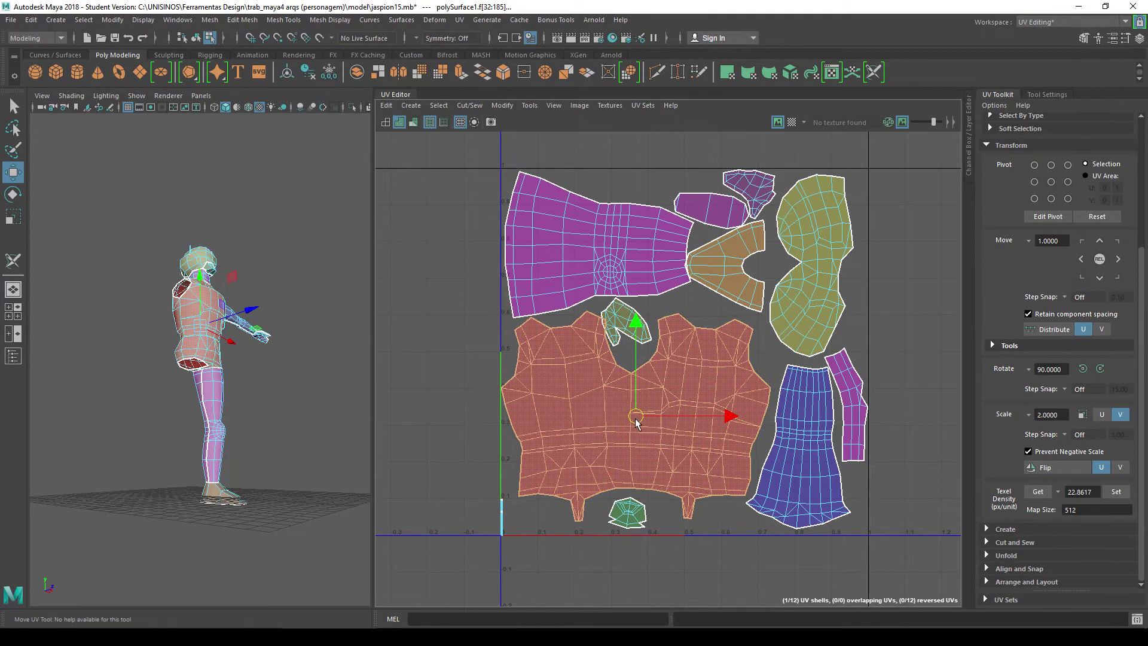
{"action": "left_click_drag", "start_coordinate": [636, 421], "coordinate": [637, 426]}
{"action": "left_click", "coordinate": [623, 323]}
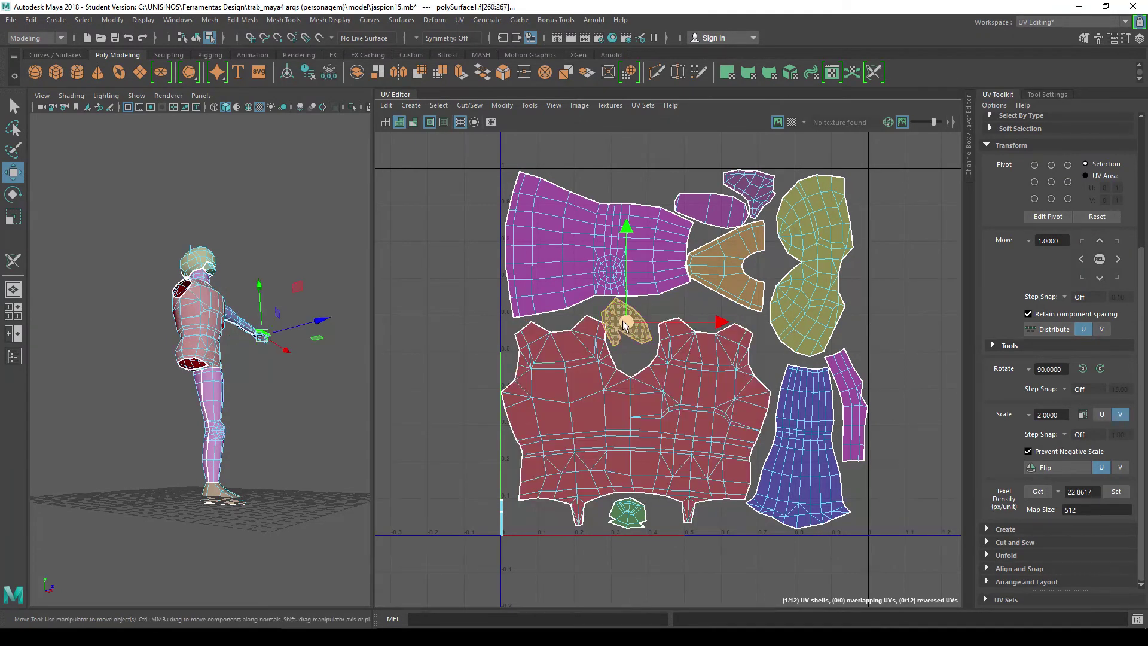
{"action": "left_click_drag", "start_coordinate": [623, 323], "coordinate": [629, 328]}
{"action": "left_click", "coordinate": [712, 260]}
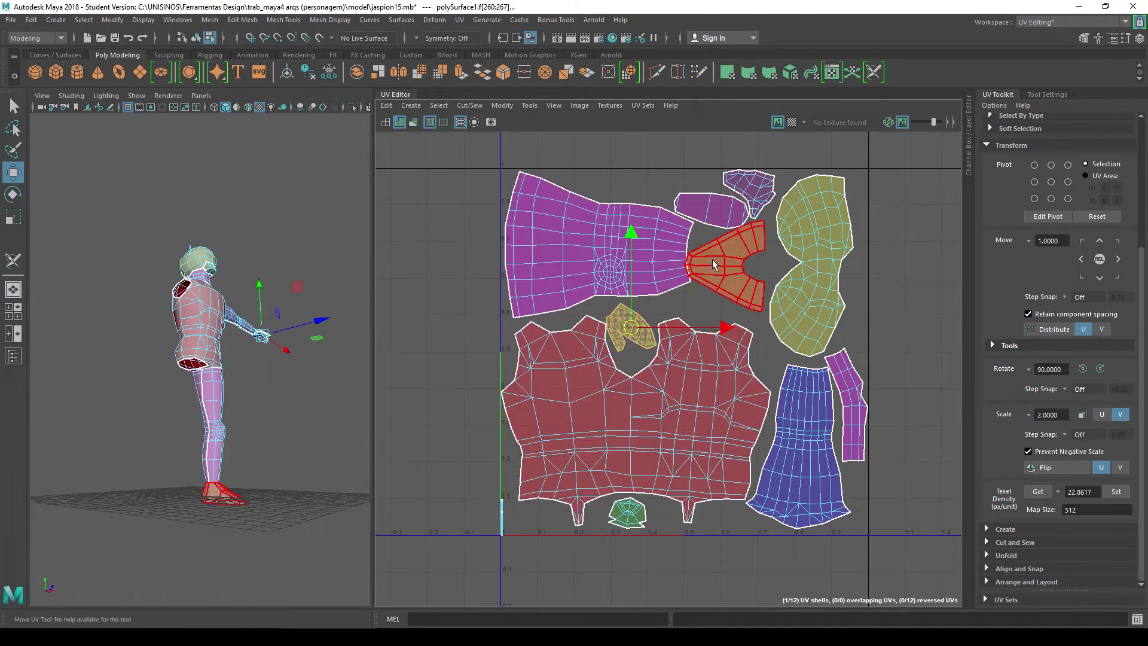
{"action": "mouse_move", "coordinate": [727, 266]}
{"action": "left_mouse_down"}
{"action": "mouse_move", "coordinate": [726, 281]}
{"action": "mouse_move", "coordinate": [732, 272]}
{"action": "left_mouse_up"}
Move the small purple shell up-left and rotate the blue shell into place.
{"action": "left_click", "coordinate": [712, 209]}
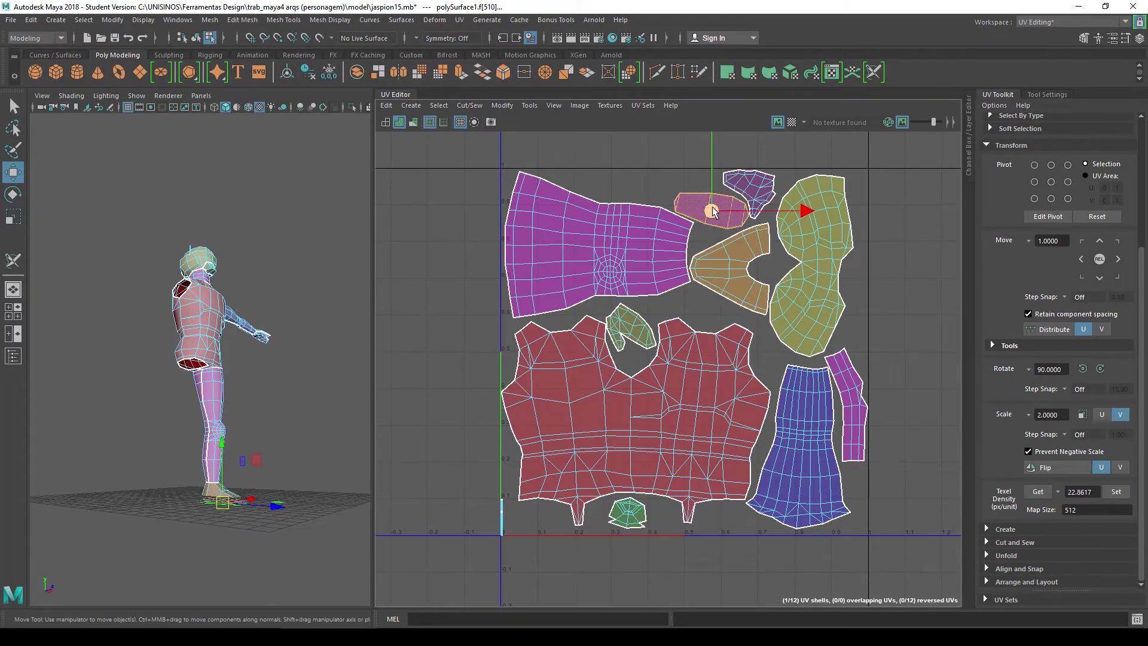
{"action": "mouse_move", "coordinate": [712, 209]}
{"action": "left_mouse_down"}
{"action": "mouse_move", "coordinate": [696, 204]}
{"action": "mouse_move", "coordinate": [756, 199]}
{"action": "left_mouse_up"}
{"action": "left_click", "coordinate": [751, 192]}
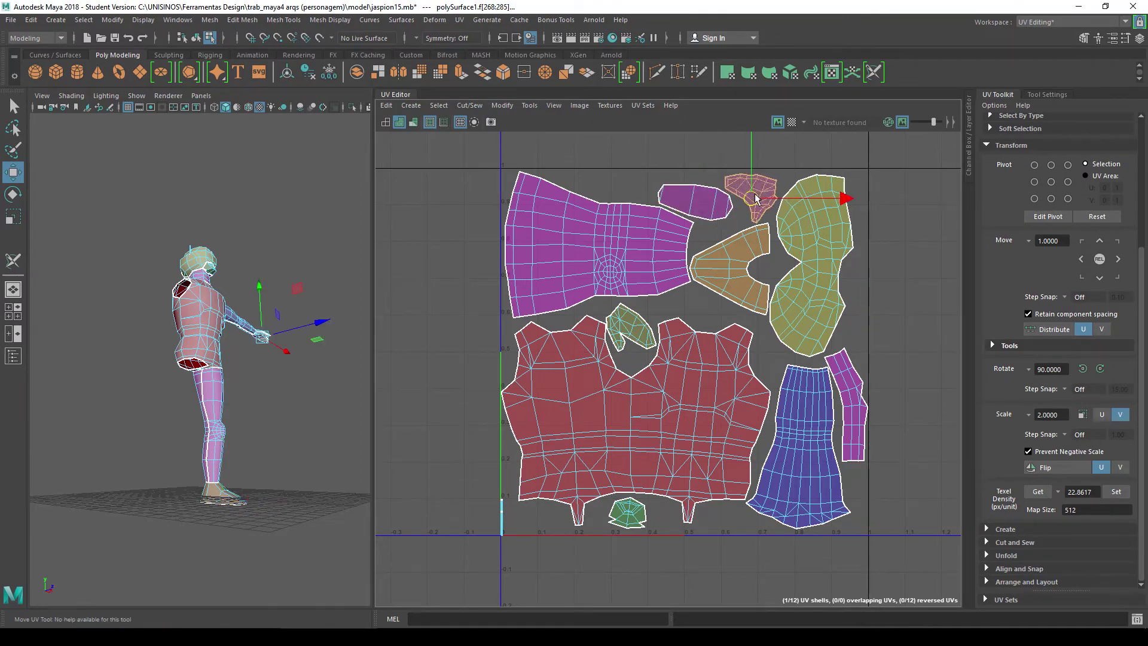
{"action": "left_click", "coordinate": [805, 444]}
{"action": "left_click_drag", "start_coordinate": [798, 451], "coordinate": [796, 451]}
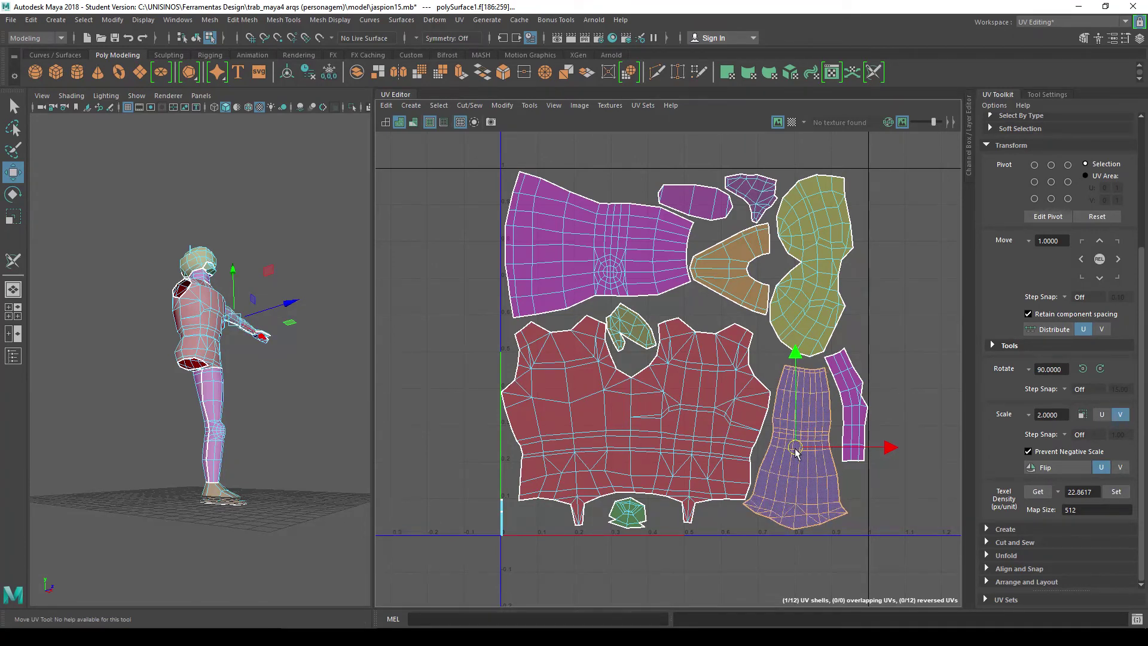
{"action": "key", "text": "e"}
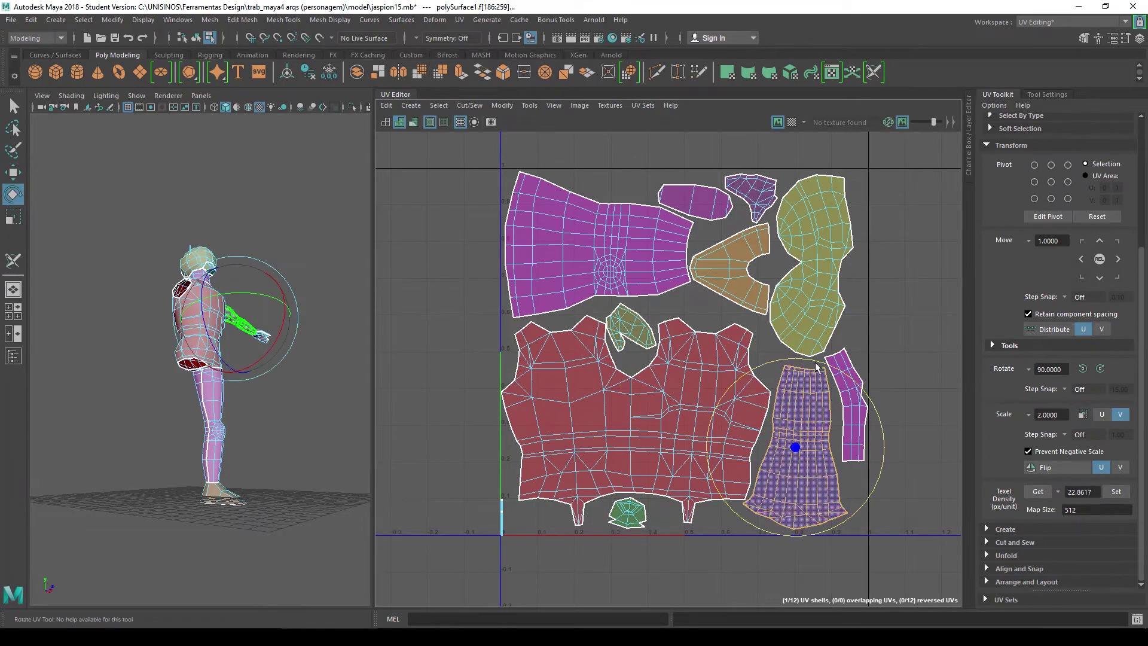
{"action": "key", "text": "w"}
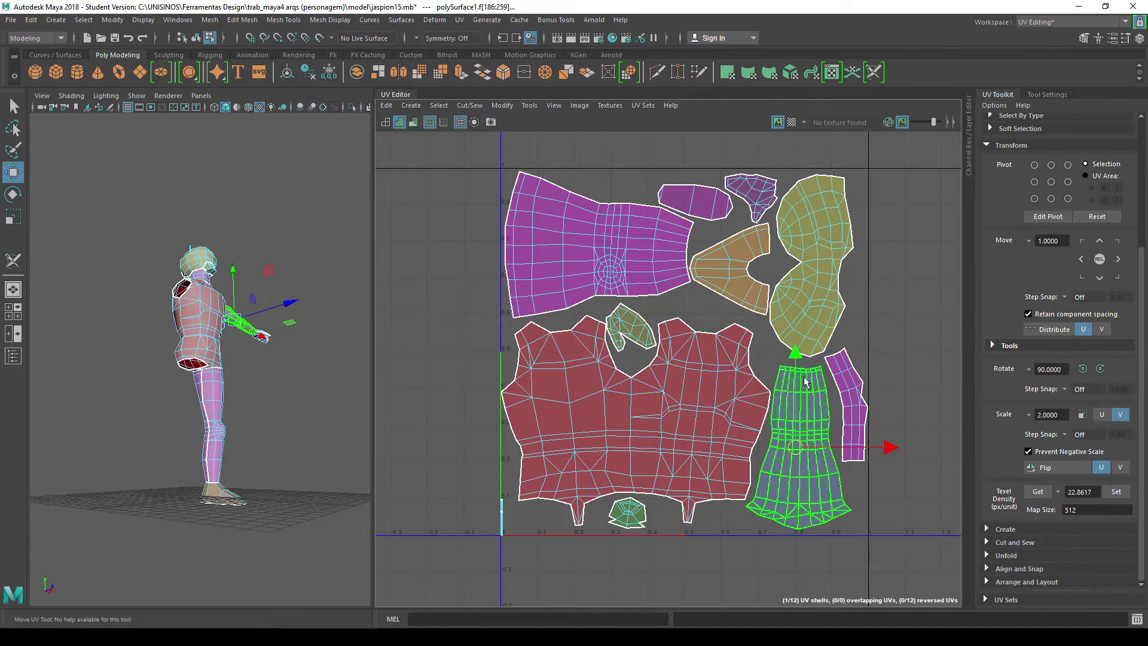
Shift the narrow purple strip left and select all faces of the torso shell.
{"action": "left_click", "coordinate": [852, 412]}
{"action": "left_click_drag", "start_coordinate": [852, 406], "coordinate": [848, 407]}
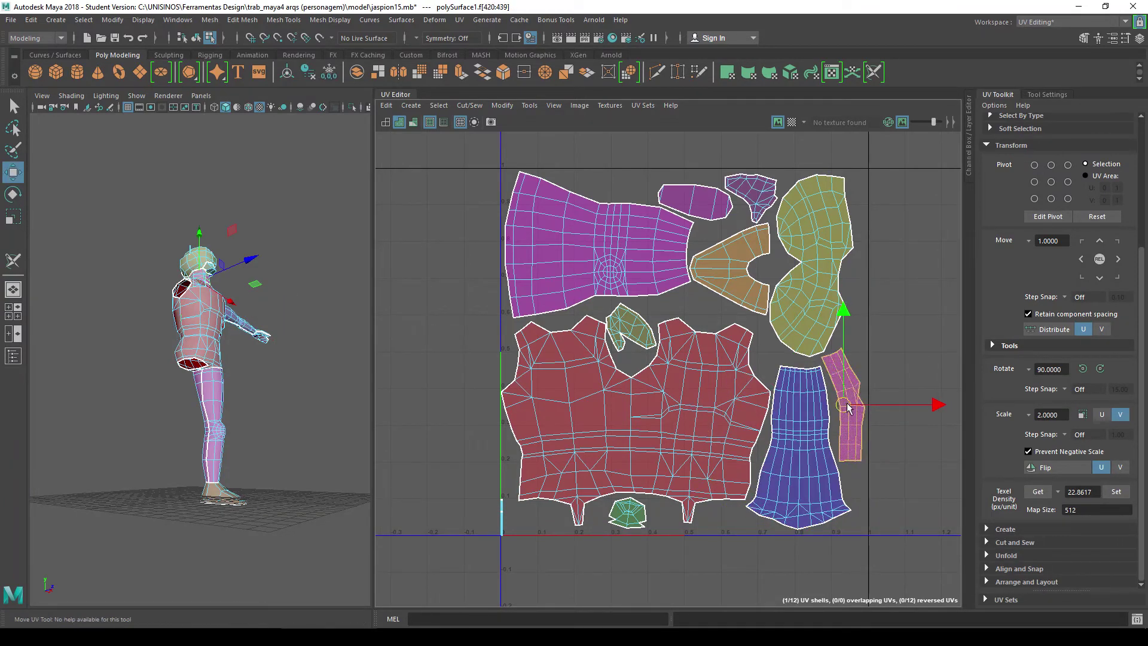
{"action": "left_click", "coordinate": [582, 419]}
{"action": "left_click", "coordinate": [669, 421]}
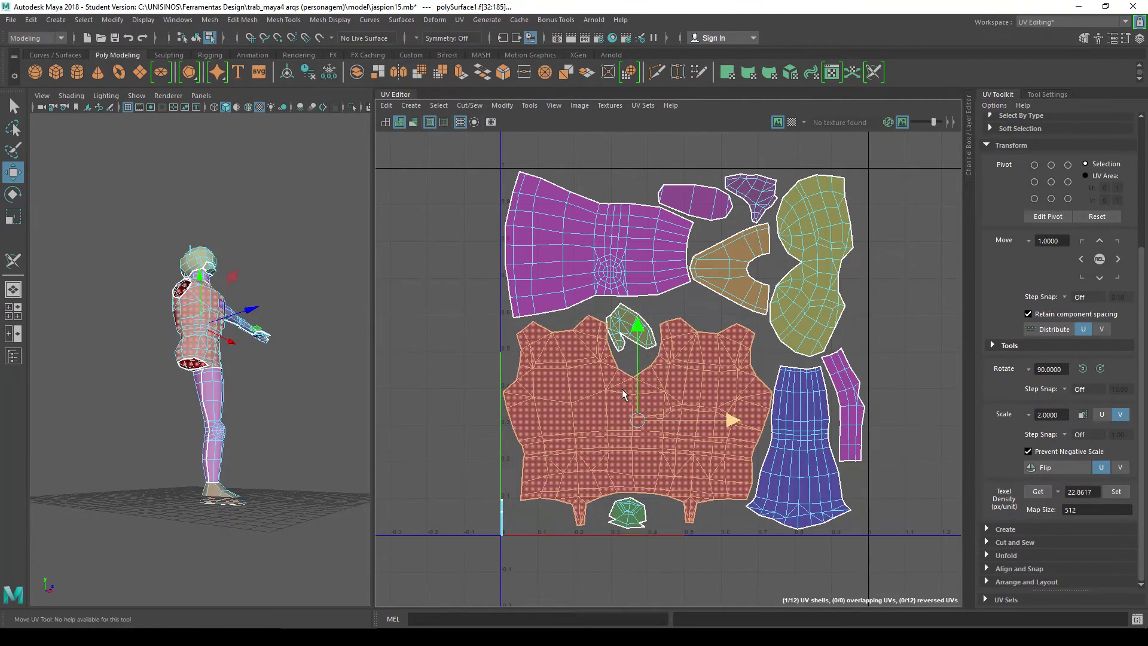
{"action": "scroll", "coordinate": [683, 415], "scroll_direction": "down", "scroll_amount": 3}
{"action": "left_click", "coordinate": [610, 543]}
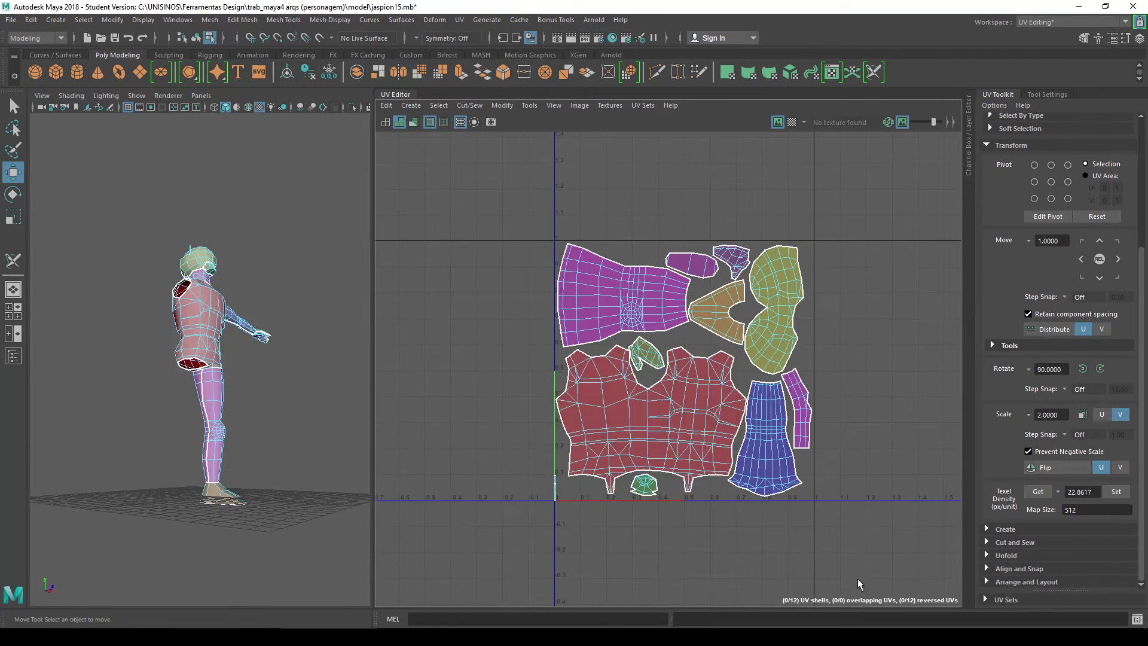
{"action": "left_click_drag", "start_coordinate": [877, 538], "coordinate": [467, 172]}
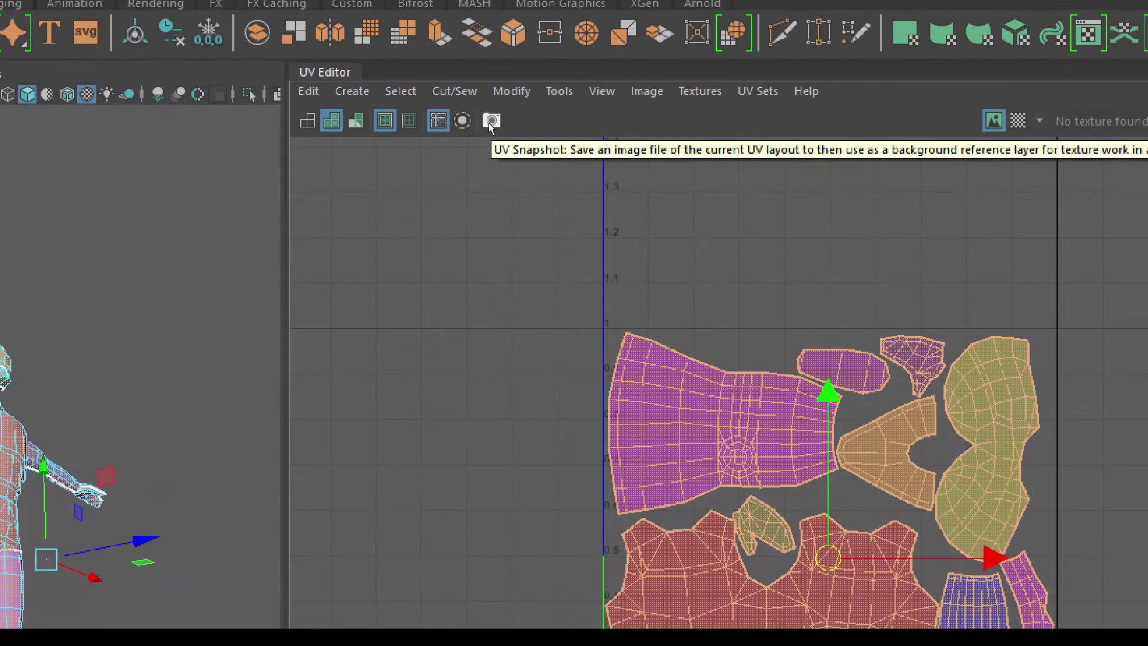
{"action": "left_click", "coordinate": [490, 123]}
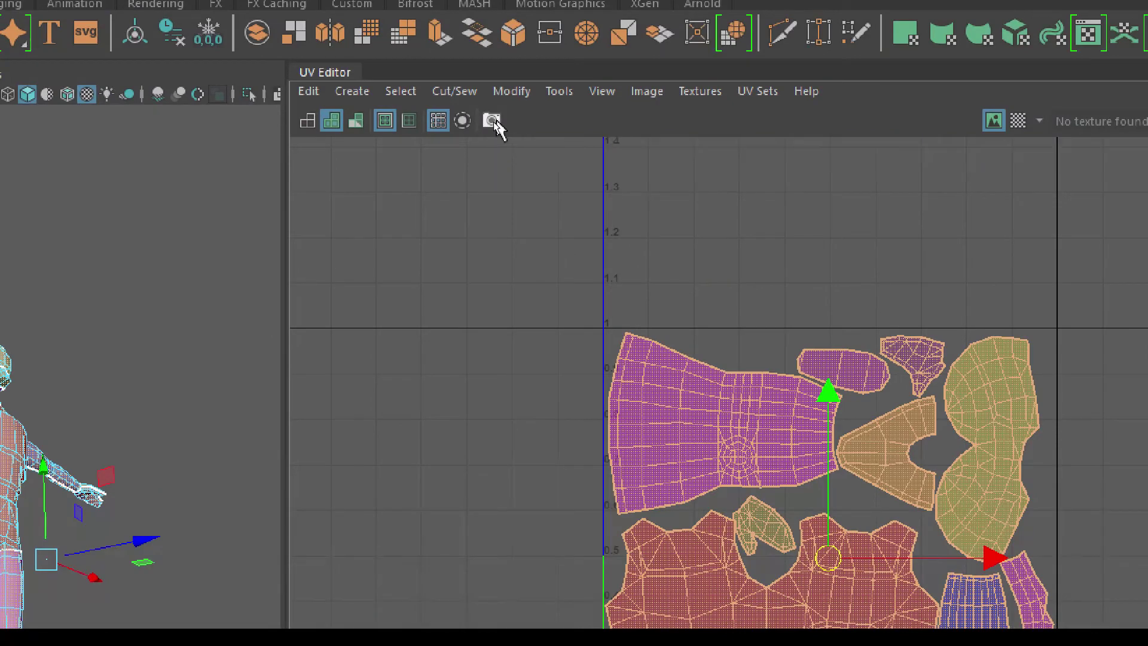
{"action": "left_click", "coordinate": [492, 122]}
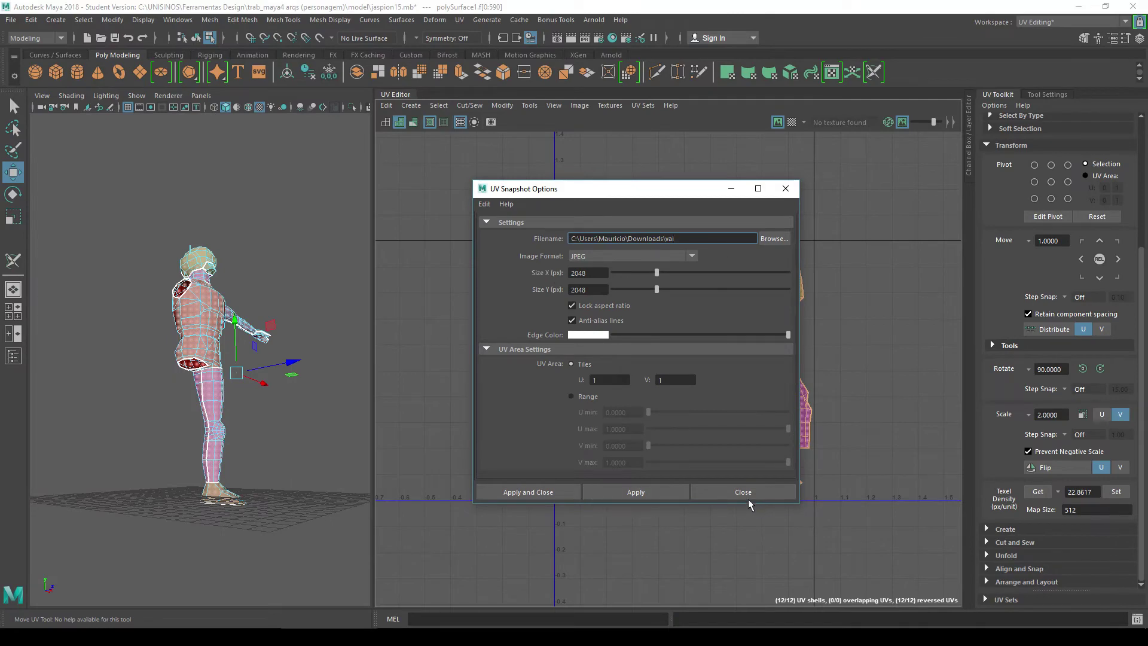
{"action": "left_click", "coordinate": [747, 494]}
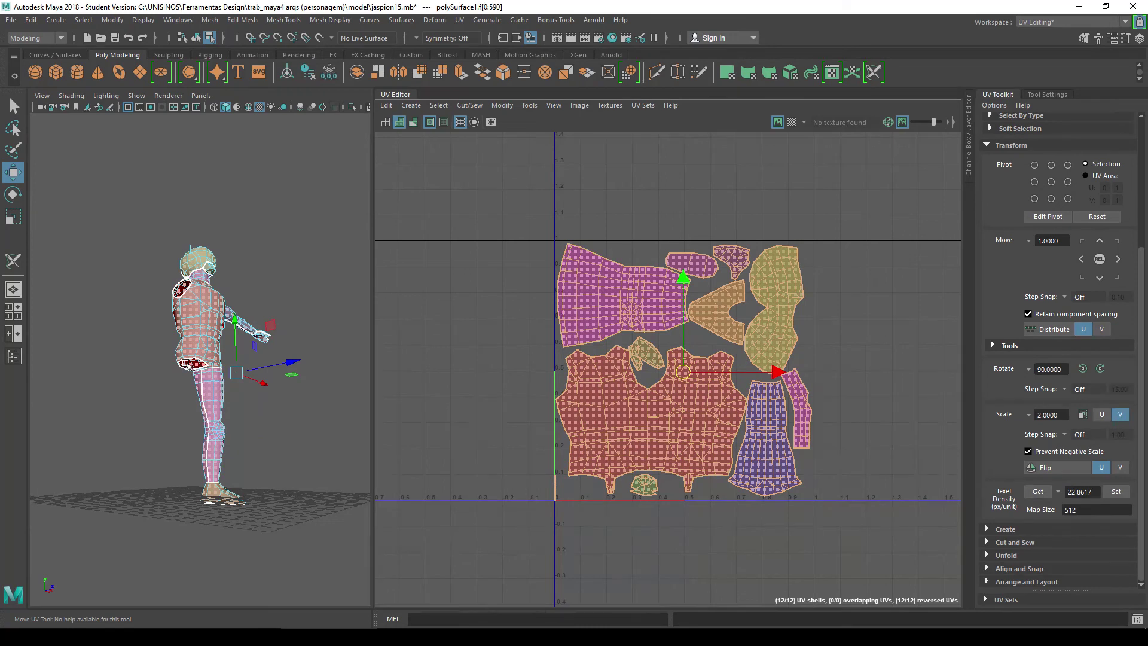
Widen the 3D viewport beside the UV layout and orbit to a front view.
{"action": "left_click_drag", "start_coordinate": [323, 316], "coordinate": [214, 333], "text": "alt"}
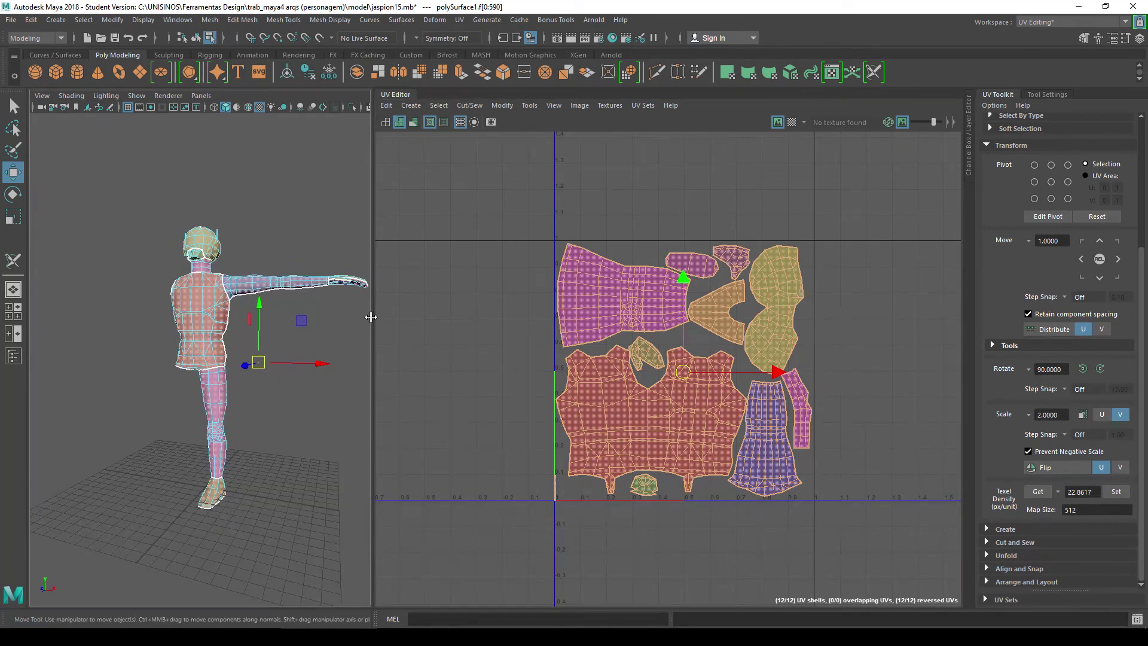
{"action": "mouse_move", "coordinate": [371, 317]}
{"action": "left_mouse_down"}
{"action": "mouse_move", "coordinate": [559, 317]}
{"action": "mouse_move", "coordinate": [547, 317]}
{"action": "left_mouse_up"}
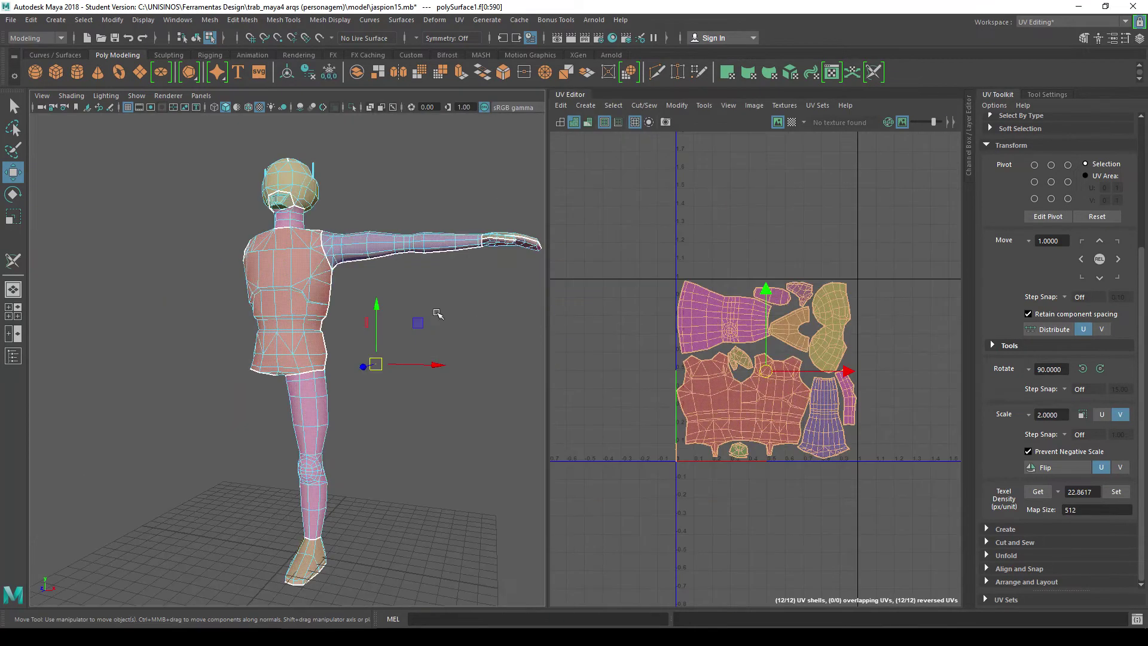
{"action": "scroll", "coordinate": [439, 315], "scroll_direction": "up", "scroll_amount": 2}
{"action": "scroll", "coordinate": [439, 316], "scroll_direction": "down", "scroll_amount": 5}
{"action": "left_click_drag", "start_coordinate": [404, 318], "coordinate": [417, 309], "text": "alt"}
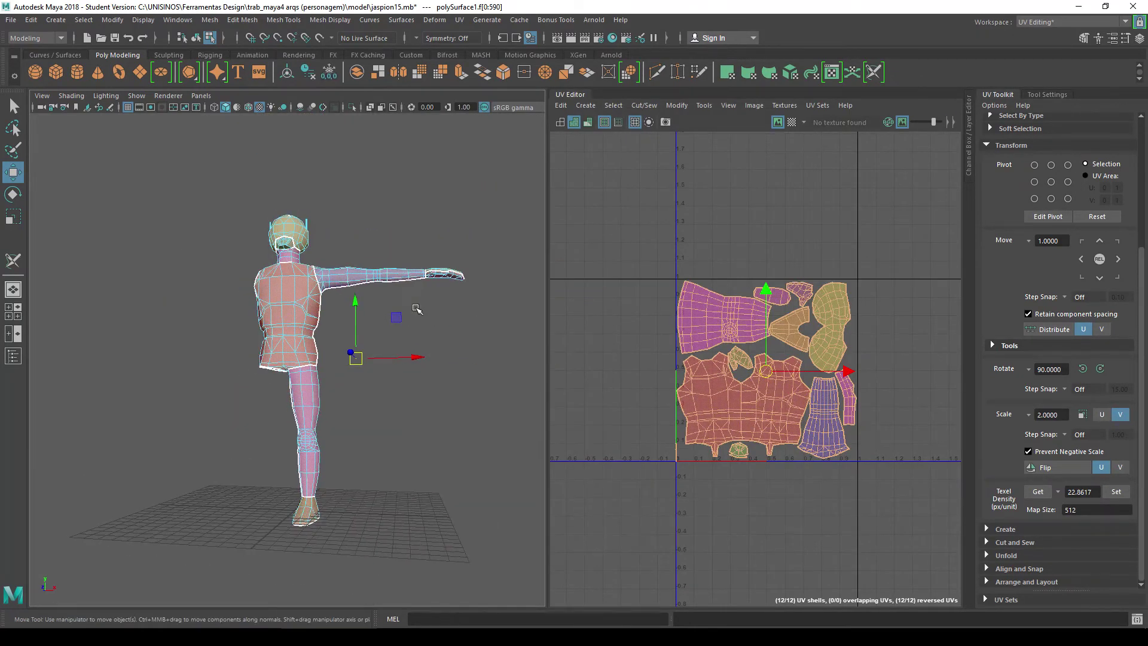
Select the leg, then the torso faces, and bring up the component selection choices.
{"action": "left_click", "coordinate": [353, 440]}
{"action": "left_click", "coordinate": [315, 378]}
{"action": "left_click_drag", "start_coordinate": [315, 378], "coordinate": [396, 374], "text": "alt"}
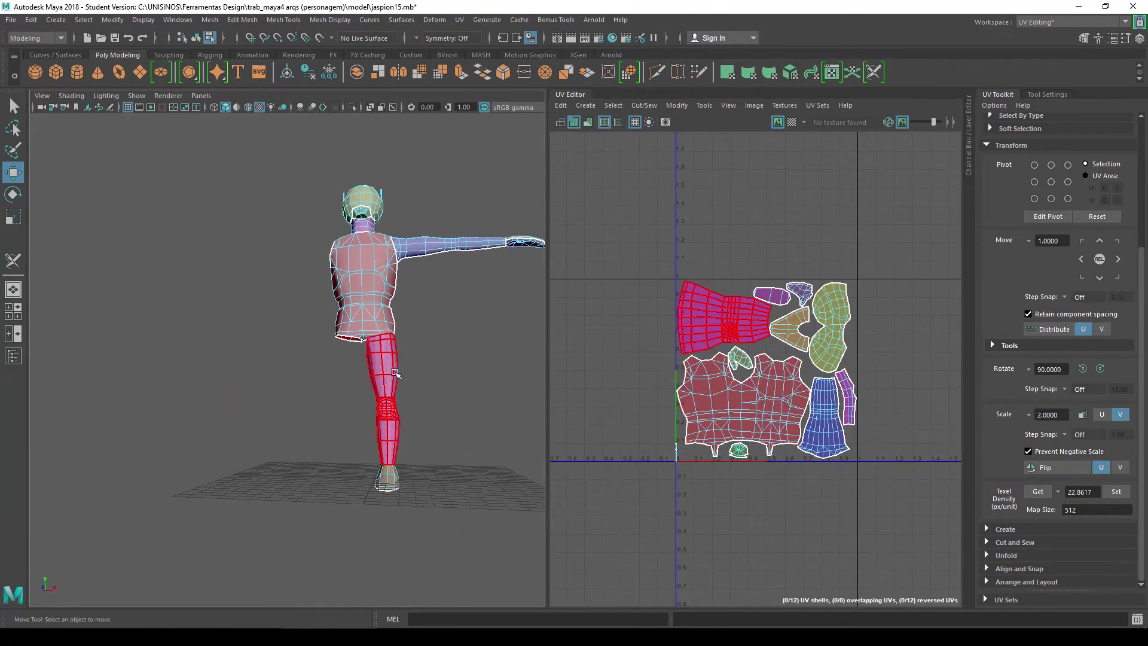
{"action": "left_click", "coordinate": [369, 284]}
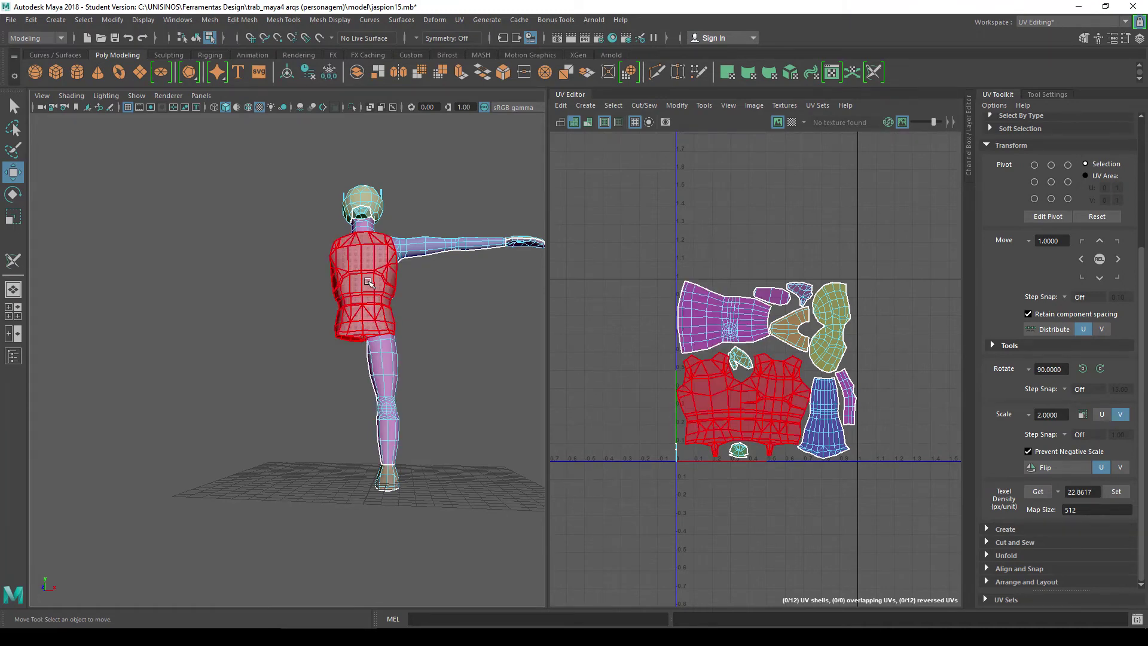
{"action": "left_click", "coordinate": [369, 284]}
{"action": "scroll", "coordinate": [428, 358], "scroll_direction": "up", "scroll_amount": 3}
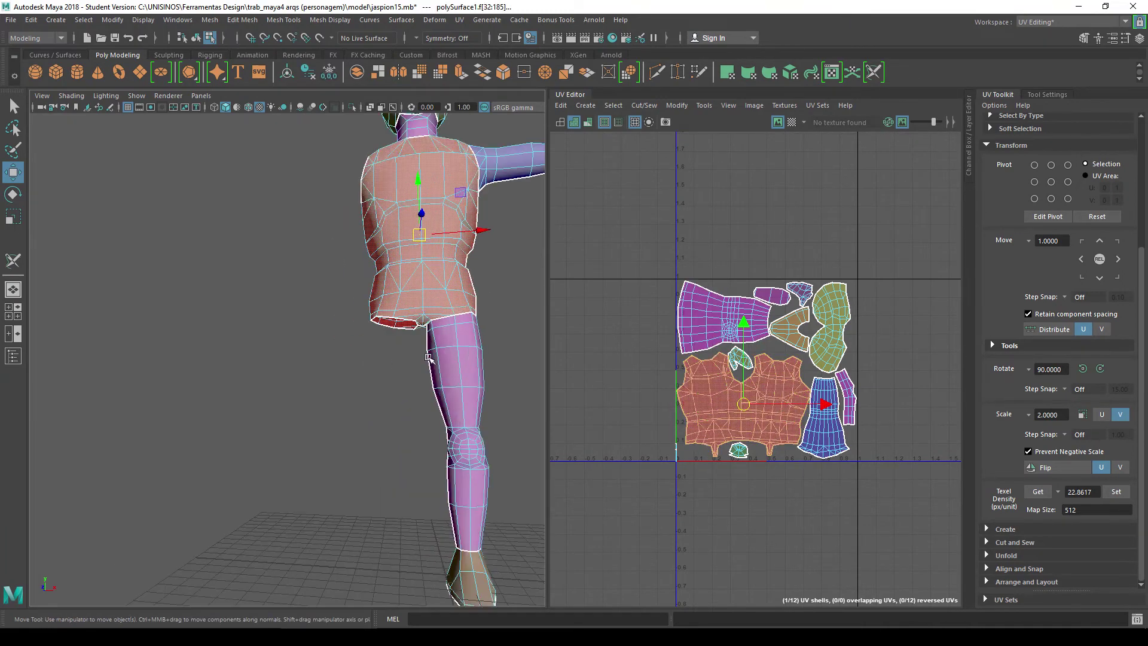
{"action": "right_click", "coordinate": [468, 347]}
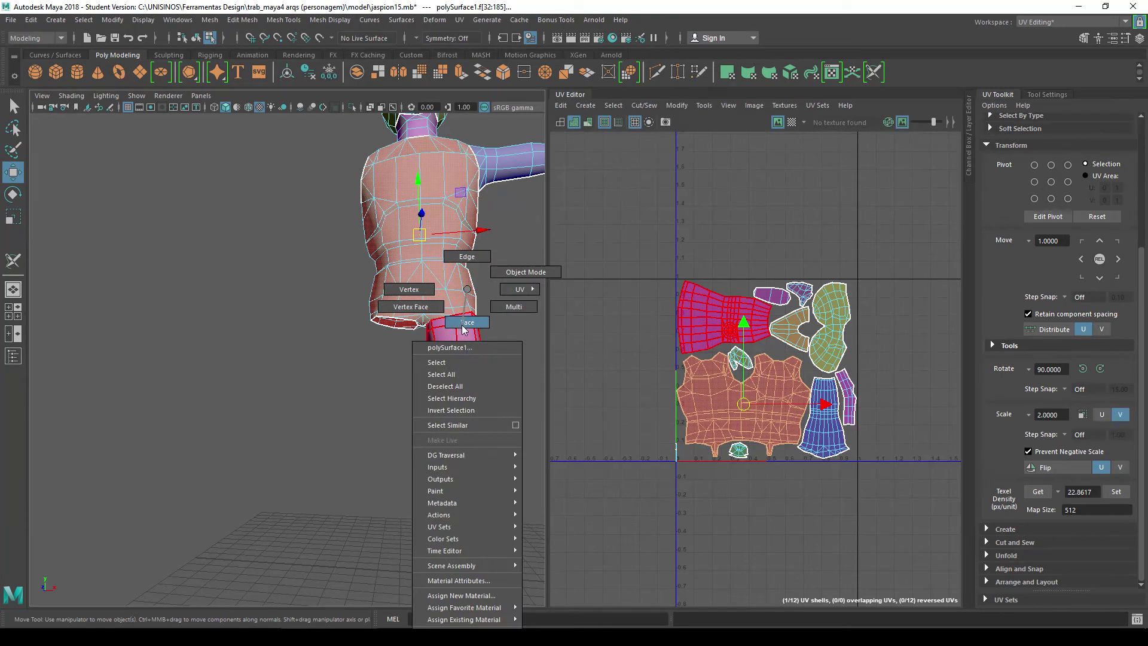
In a maximized front view, box-select the leg faces below the hip.
{"action": "scroll", "coordinate": [460, 352], "scroll_direction": "down", "scroll_amount": 3}
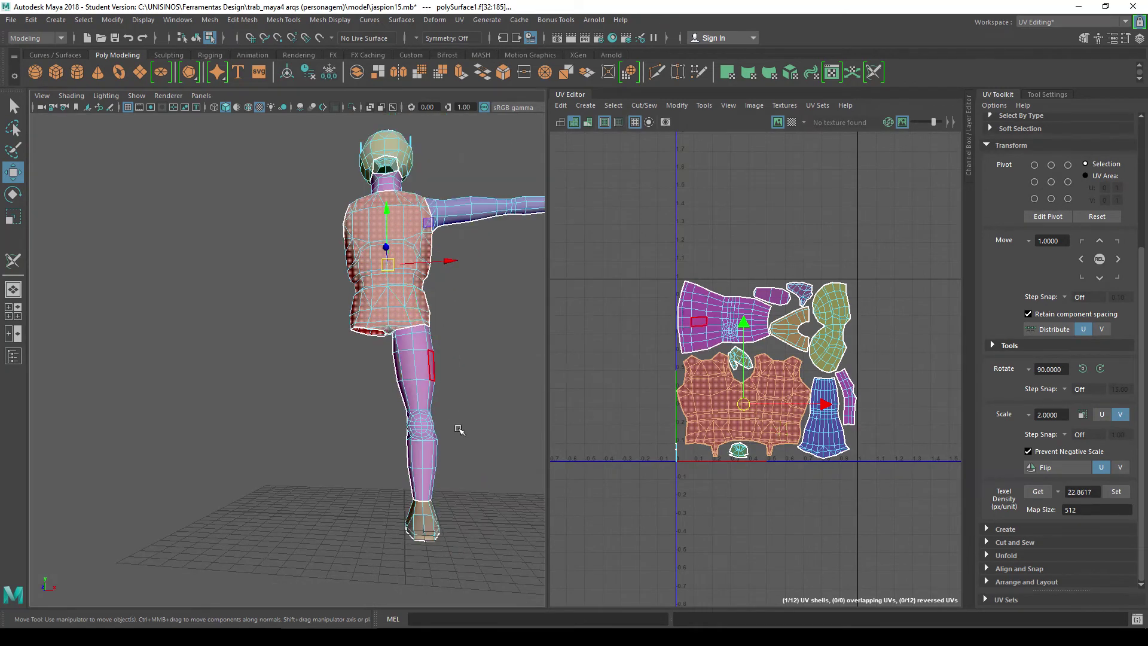
{"action": "key", "text": "space"}
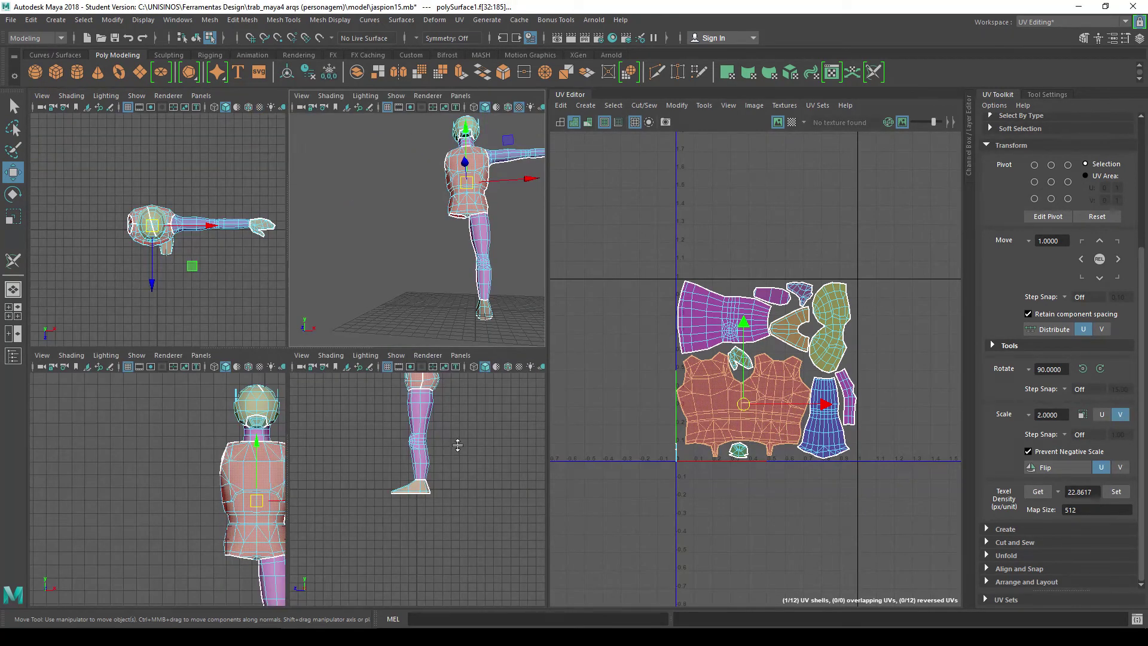
{"action": "key", "text": "space"}
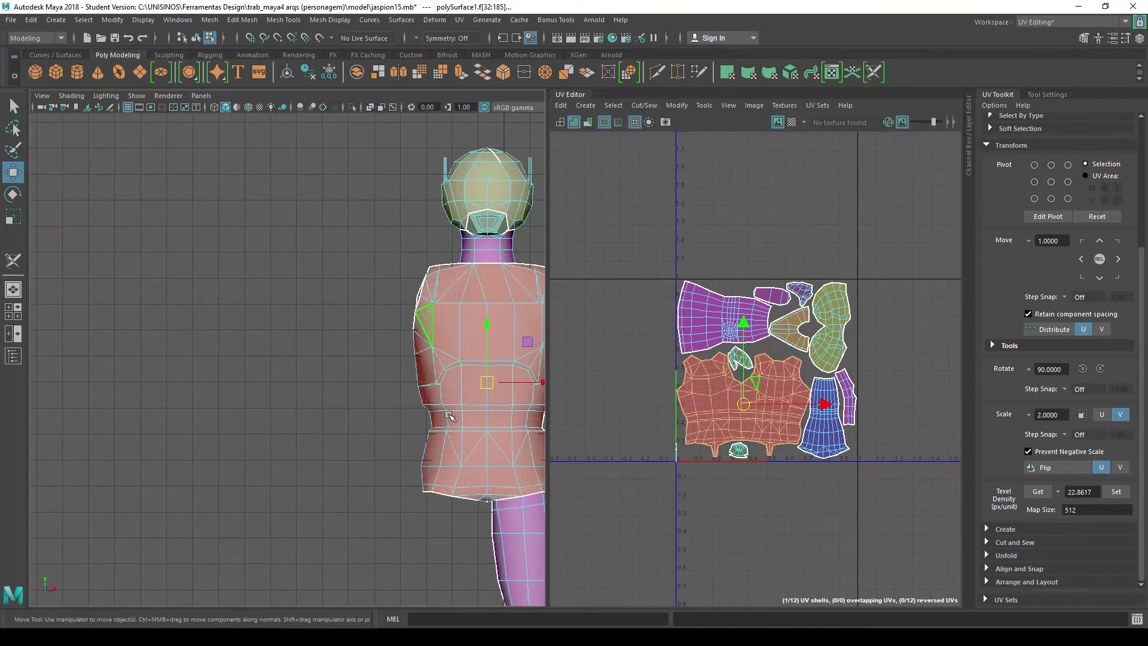
{"action": "scroll", "coordinate": [419, 311], "scroll_direction": "down", "scroll_amount": 2}
{"action": "scroll", "coordinate": [425, 314], "scroll_direction": "down", "scroll_amount": 2}
{"action": "middle_click_drag", "start_coordinate": [444, 405], "coordinate": [426, 318], "text": "alt"}
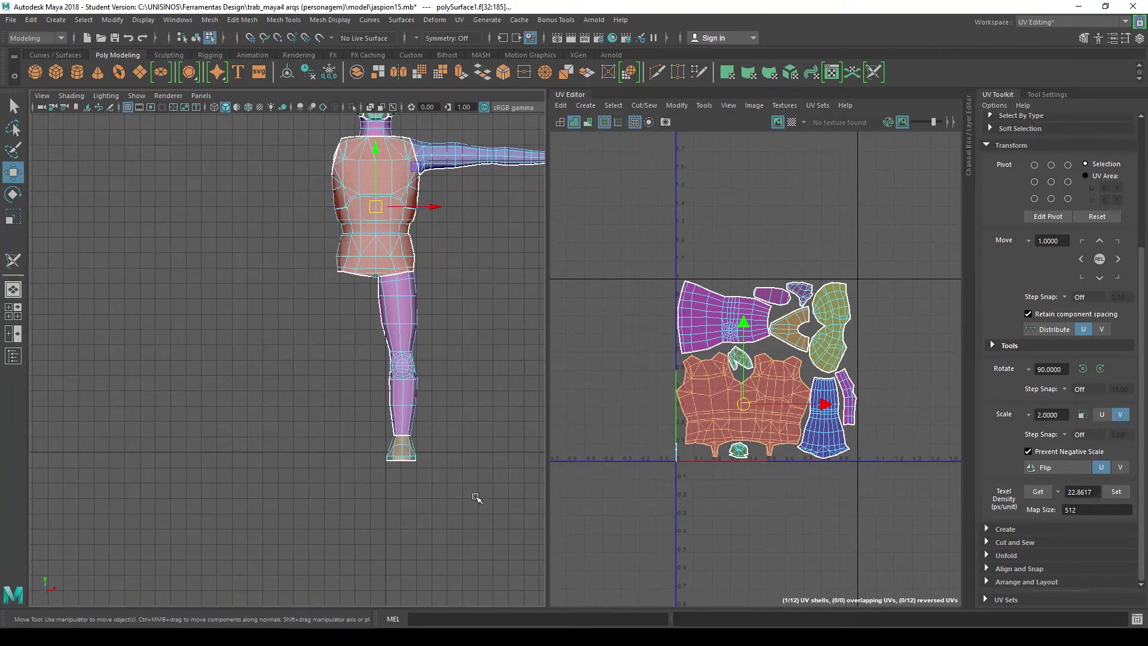
{"action": "mouse_move", "coordinate": [476, 497]}
{"action": "left_mouse_down"}
{"action": "mouse_move", "coordinate": [330, 279]}
{"action": "mouse_move", "coordinate": [368, 280]}
{"action": "left_mouse_up"}
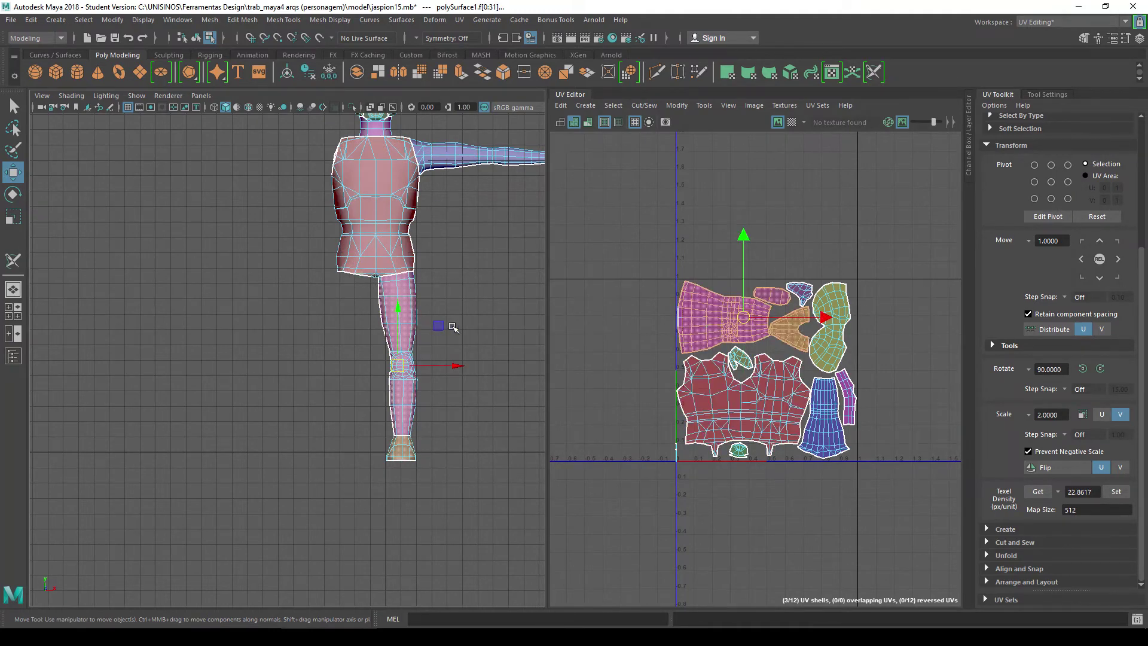
Back in perspective, add the remaining hip faces to the leg selection.
{"action": "key", "text": "space"}
{"action": "key", "text": "space"}
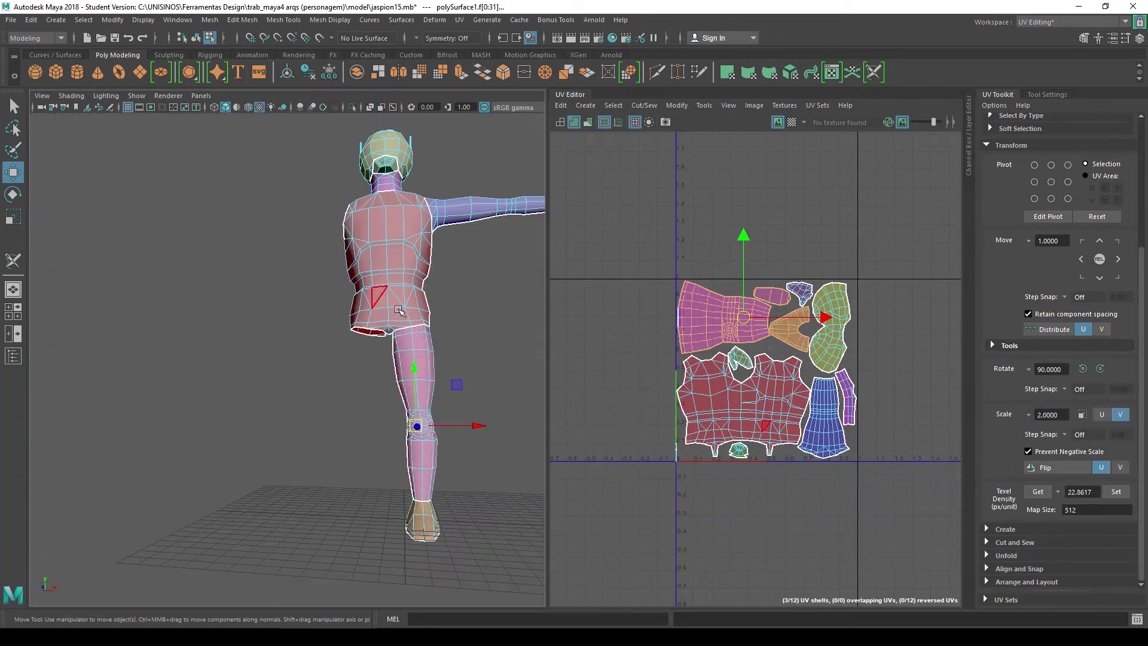
{"action": "scroll", "coordinate": [399, 310], "scroll_direction": "up", "scroll_amount": 5}
{"action": "left_click_drag", "start_coordinate": [508, 293], "coordinate": [299, 293], "text": "alt"}
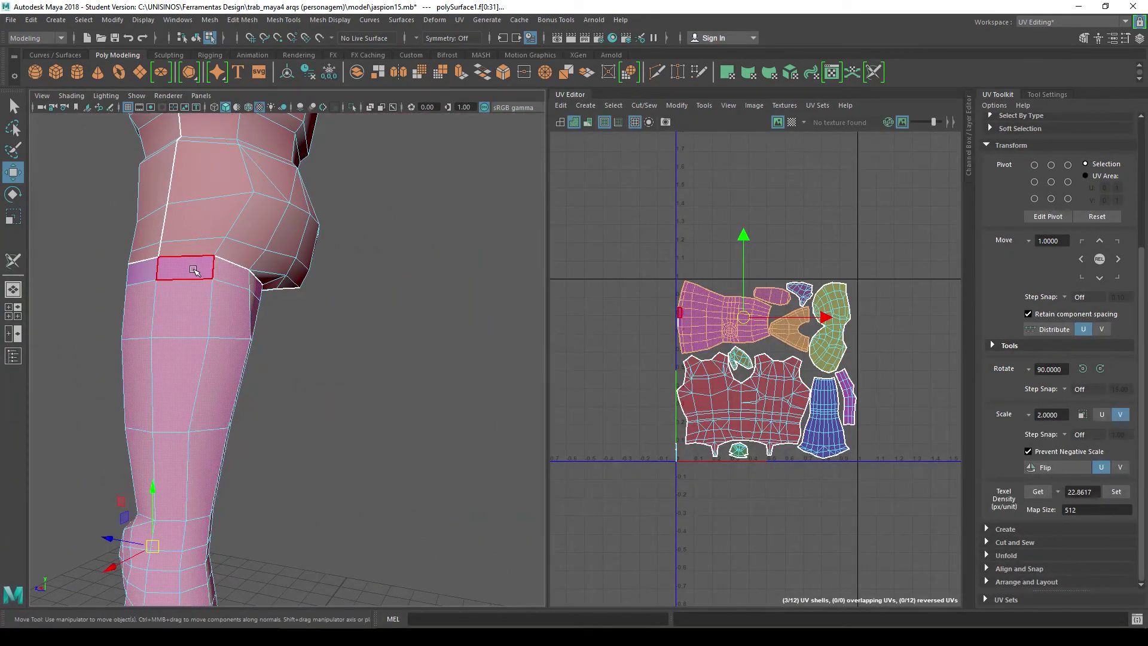
{"action": "left_click", "coordinate": [185, 272]}
{"action": "left_click", "coordinate": [239, 348]}
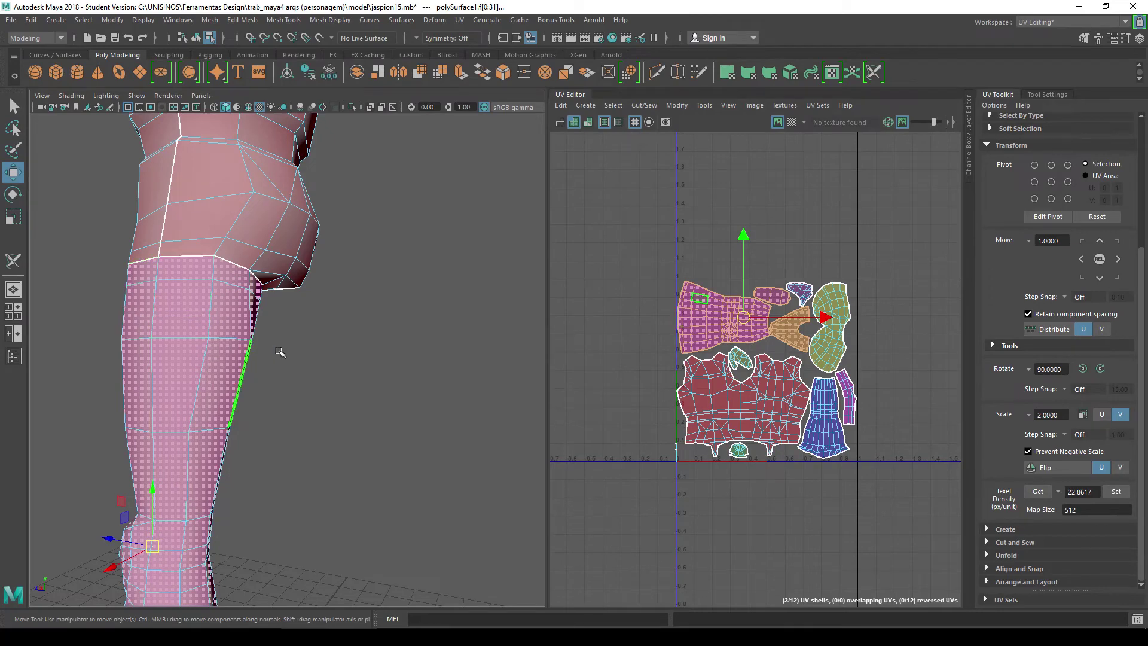
{"action": "left_click_drag", "start_coordinate": [239, 348], "coordinate": [466, 328], "text": "alt"}
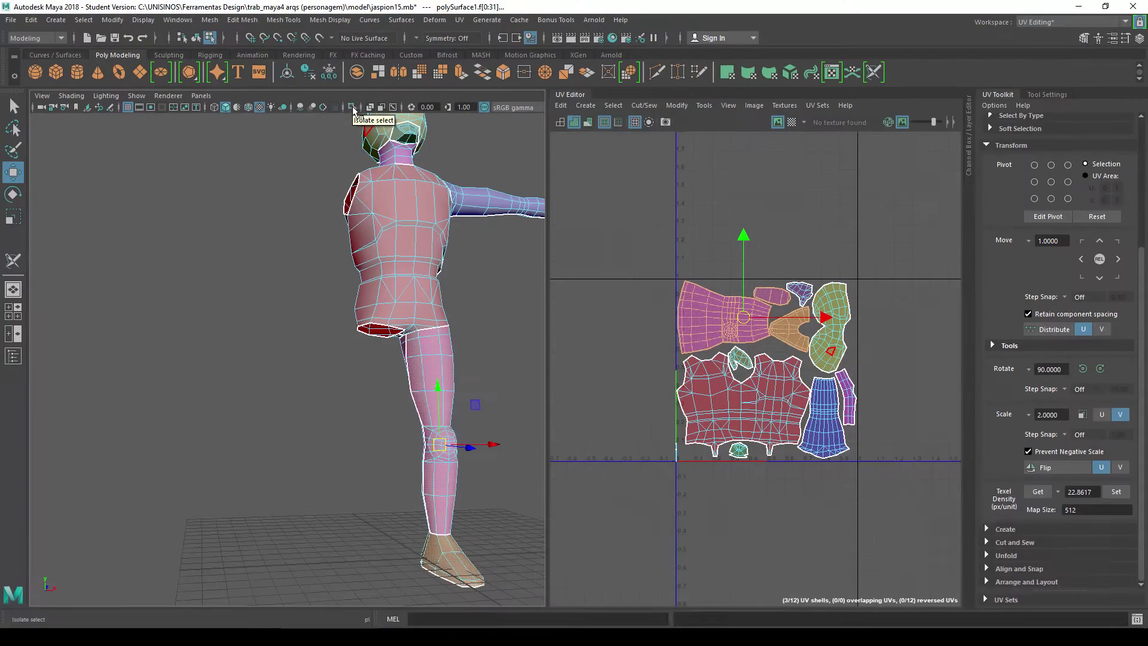
Toggle Isolate Select on and off twice to inspect the selected leg faces alone.
{"action": "left_click", "coordinate": [353, 109]}
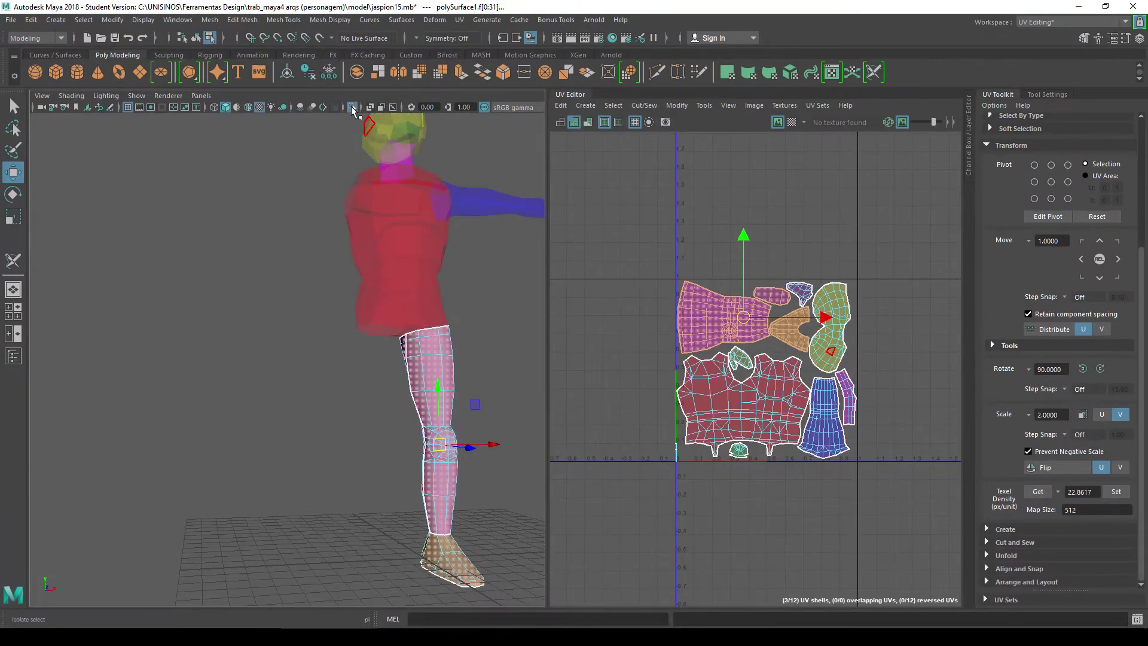
{"action": "left_click", "coordinate": [353, 109]}
{"action": "left_click", "coordinate": [352, 108]}
{"action": "left_click", "coordinate": [353, 109]}
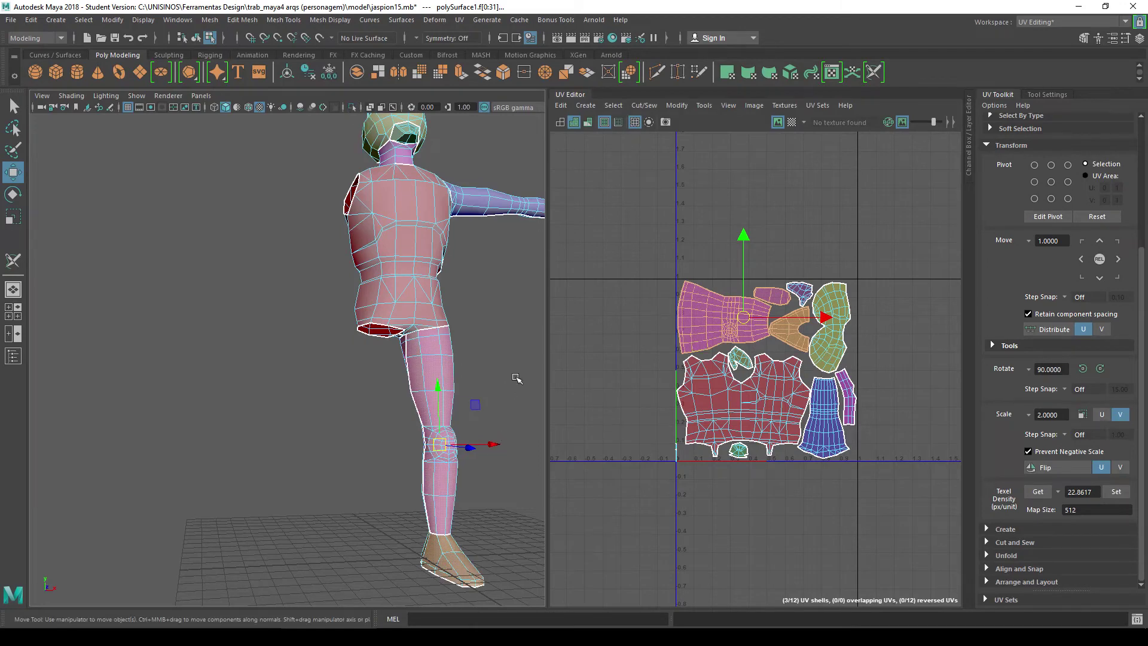
{"action": "left_click_drag", "start_coordinate": [516, 378], "coordinate": [482, 383], "text": "alt"}
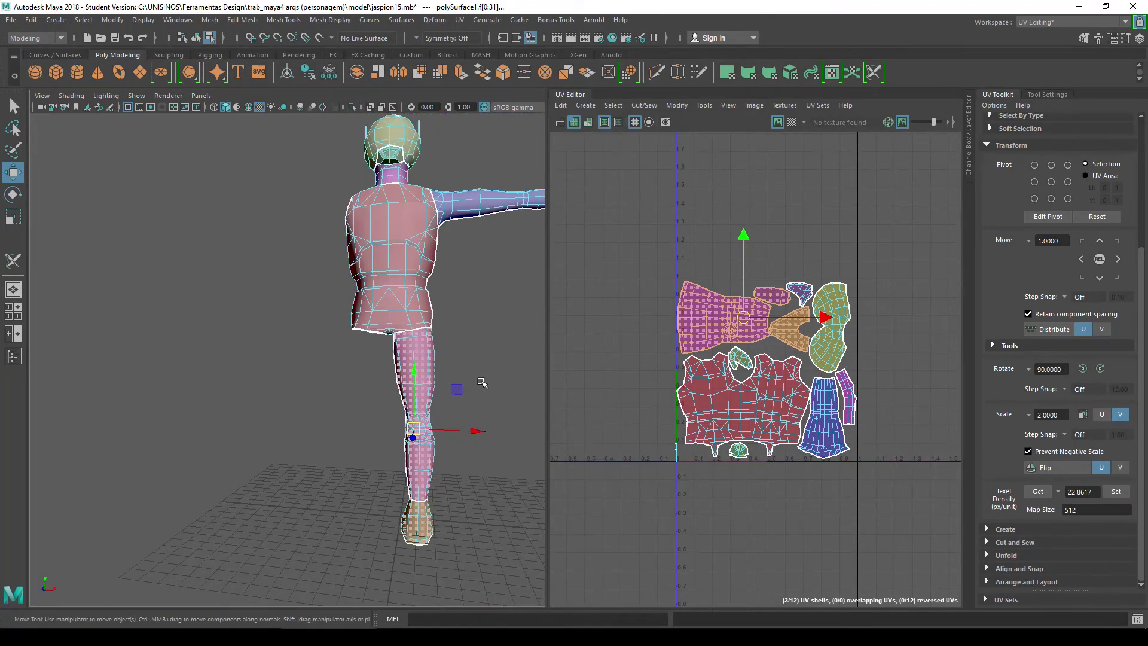
Duplicate the selected leg faces with Edit Mesh > Duplicate.
{"action": "left_click", "coordinate": [242, 20]}
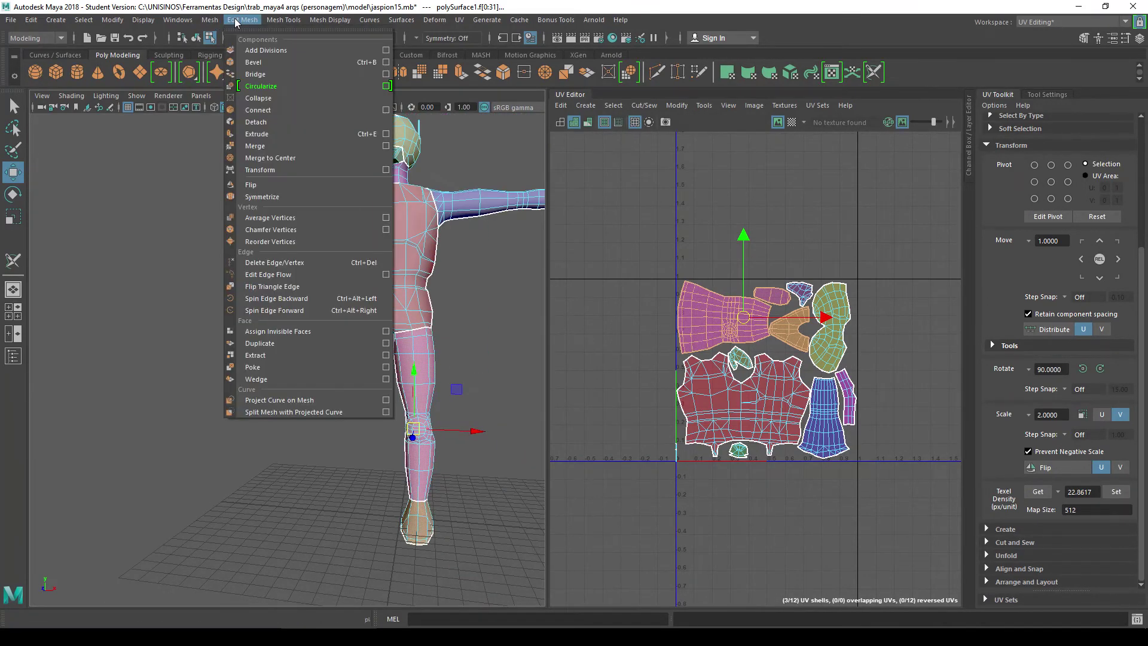
{"action": "left_click", "coordinate": [293, 343]}
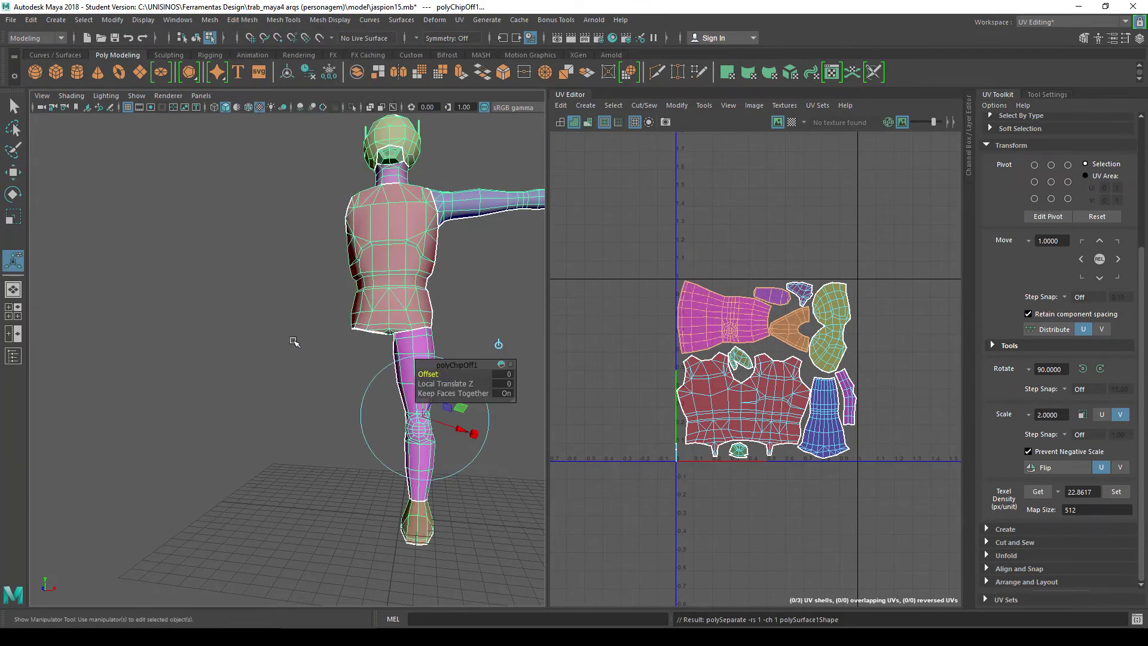
{"action": "scroll", "coordinate": [327, 410], "scroll_direction": "down", "scroll_amount": 2}
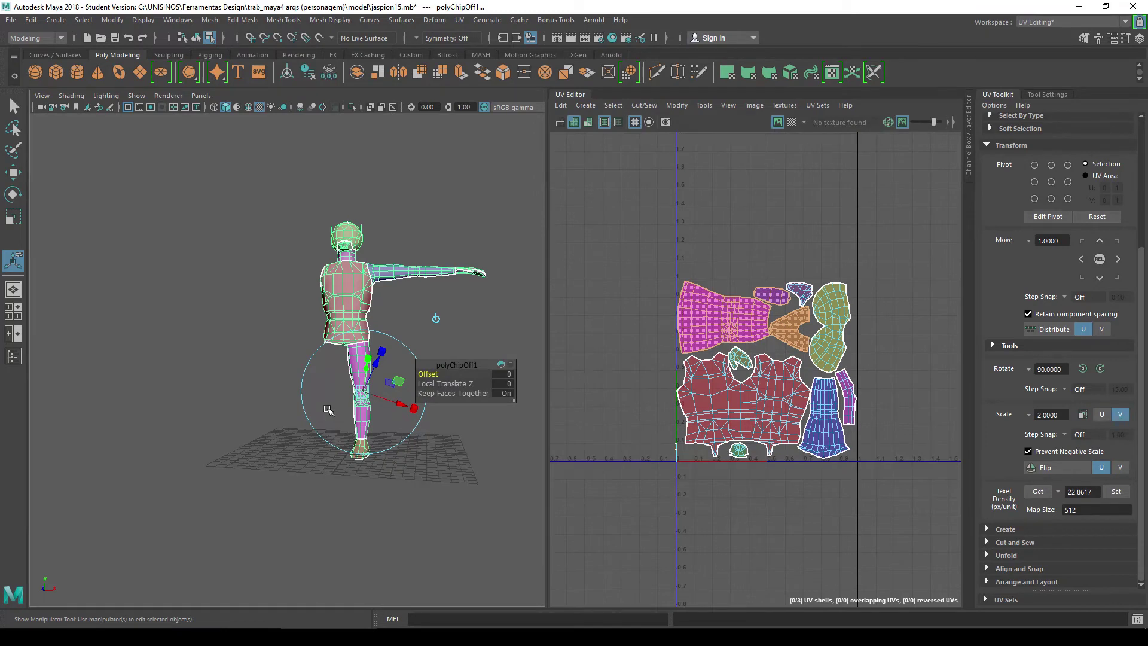
{"action": "scroll", "coordinate": [328, 410], "scroll_direction": "up", "scroll_amount": 2}
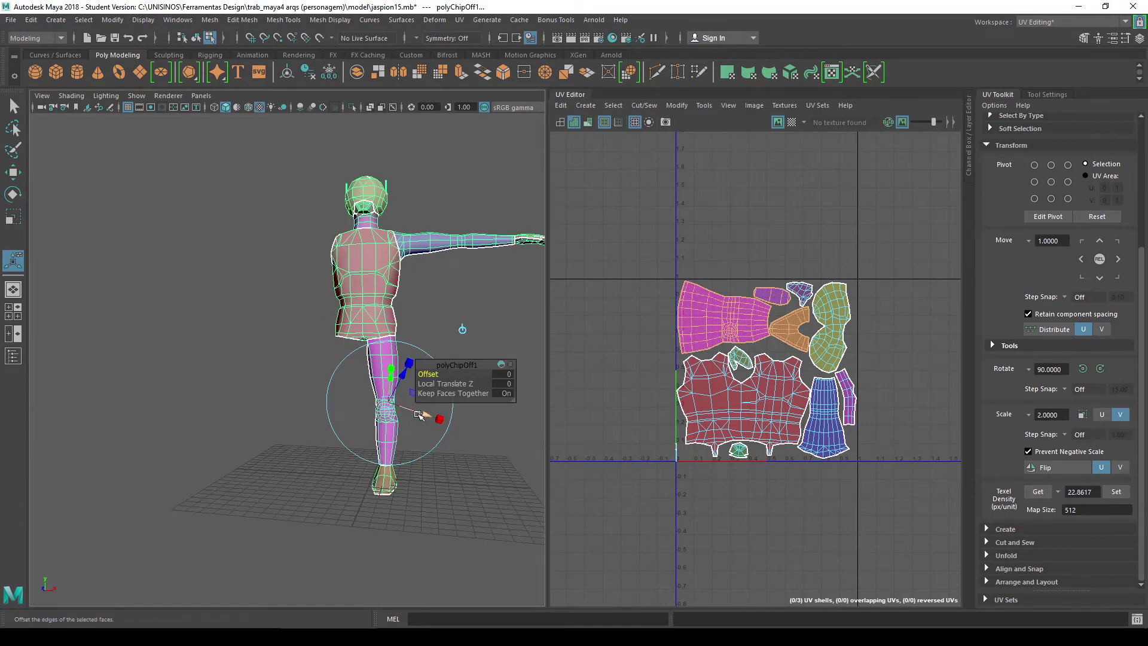
Move the duplicated leg left along X, undoing a first attempt.
{"action": "left_click_drag", "start_coordinate": [422, 414], "coordinate": [286, 375]}
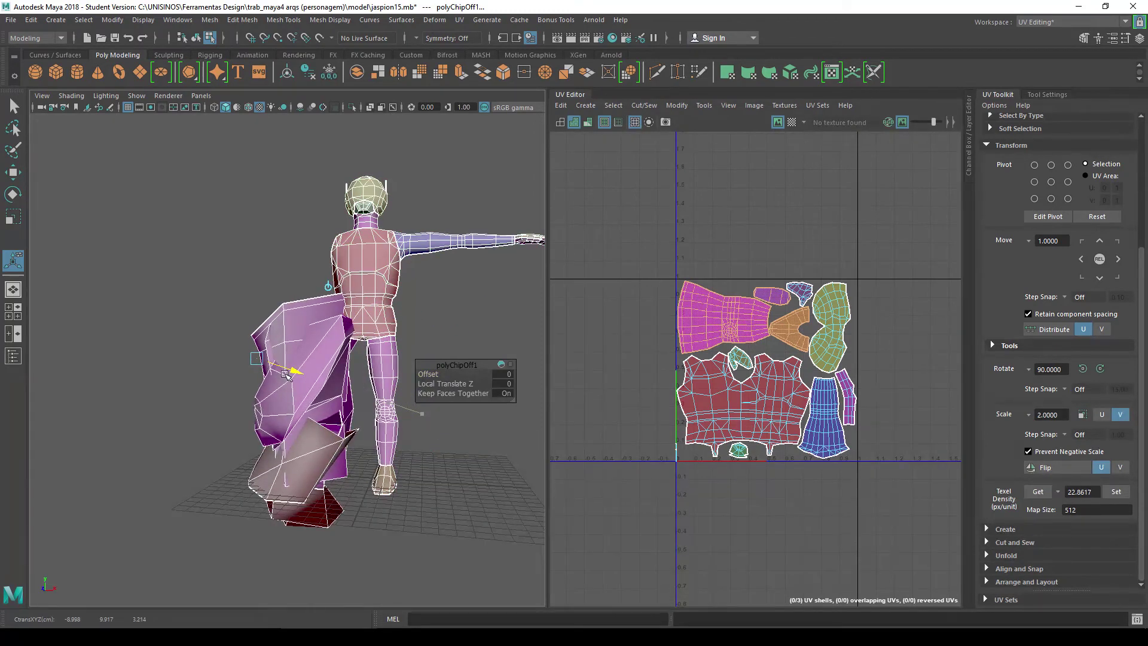
{"action": "key", "text": "r"}
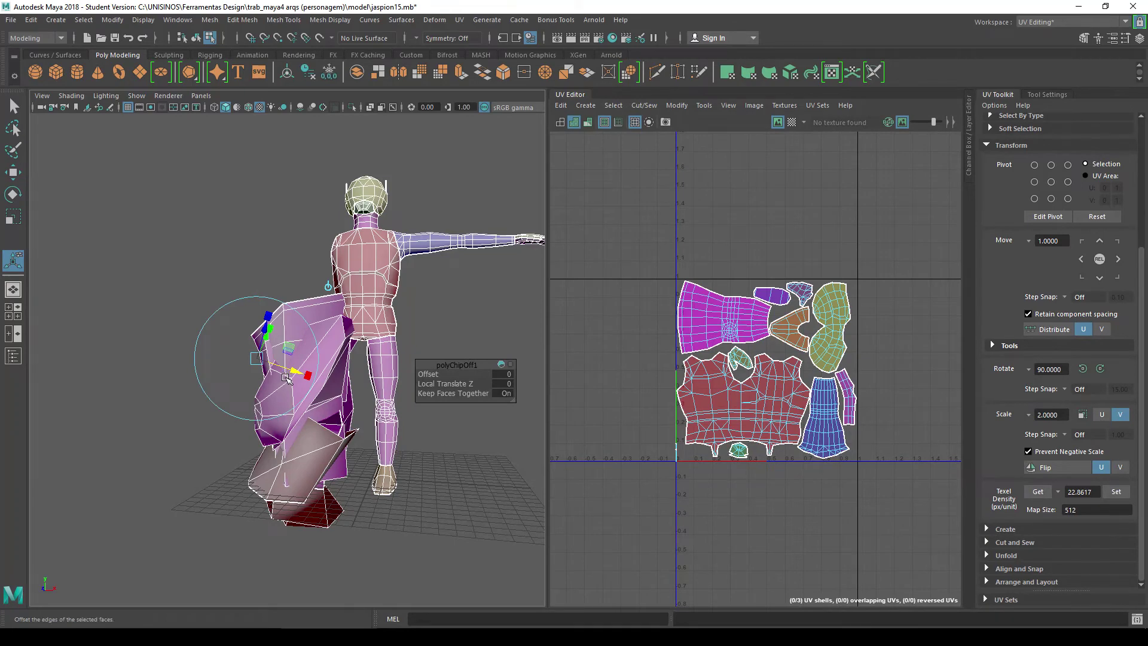
{"action": "key", "text": "ctrl+z"}
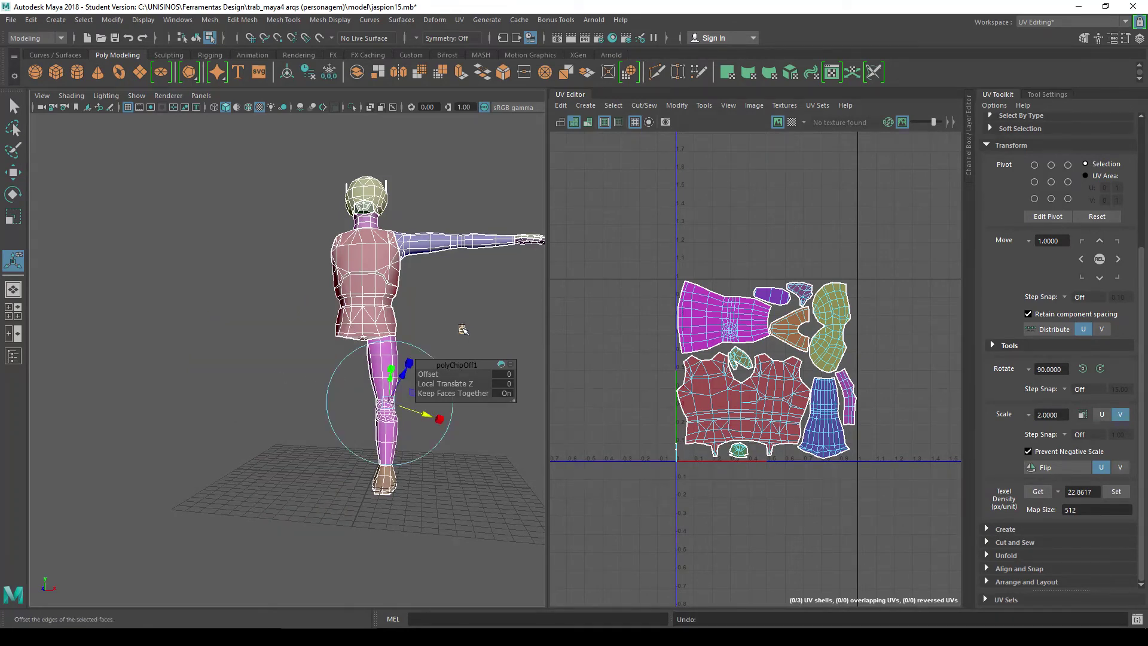
{"action": "scroll", "coordinate": [463, 331], "scroll_direction": "up", "scroll_amount": 2}
{"action": "key", "text": "t"}
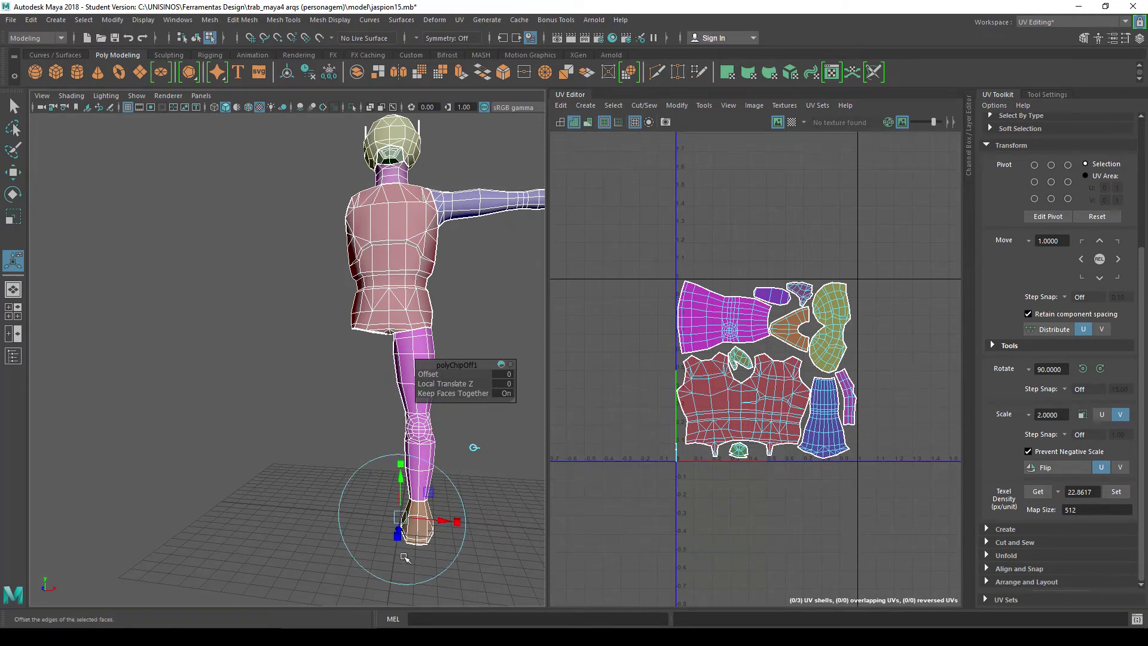
{"action": "scroll", "coordinate": [428, 527], "scroll_direction": "down", "scroll_amount": 2}
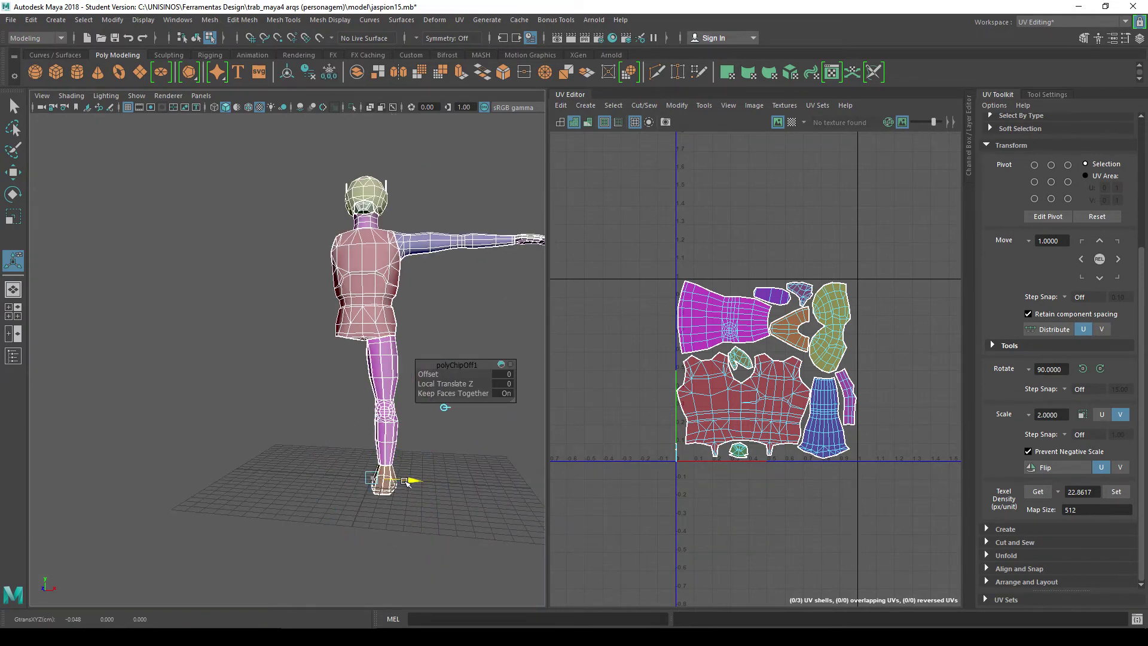
{"action": "left_click_drag", "start_coordinate": [407, 479], "coordinate": [334, 475]}
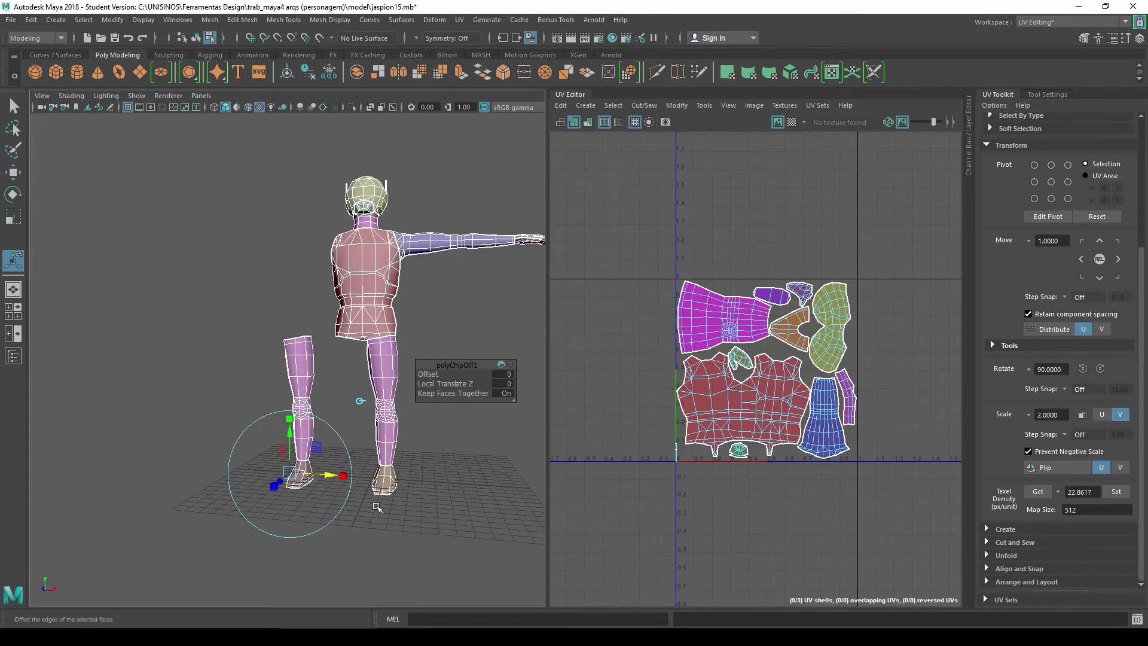
{"action": "scroll", "coordinate": [378, 508], "scroll_direction": "up", "scroll_amount": 2}
Select the duplicated leg as a whole object and show its Channel Box attributes and history.
{"action": "left_click", "coordinate": [275, 273]}
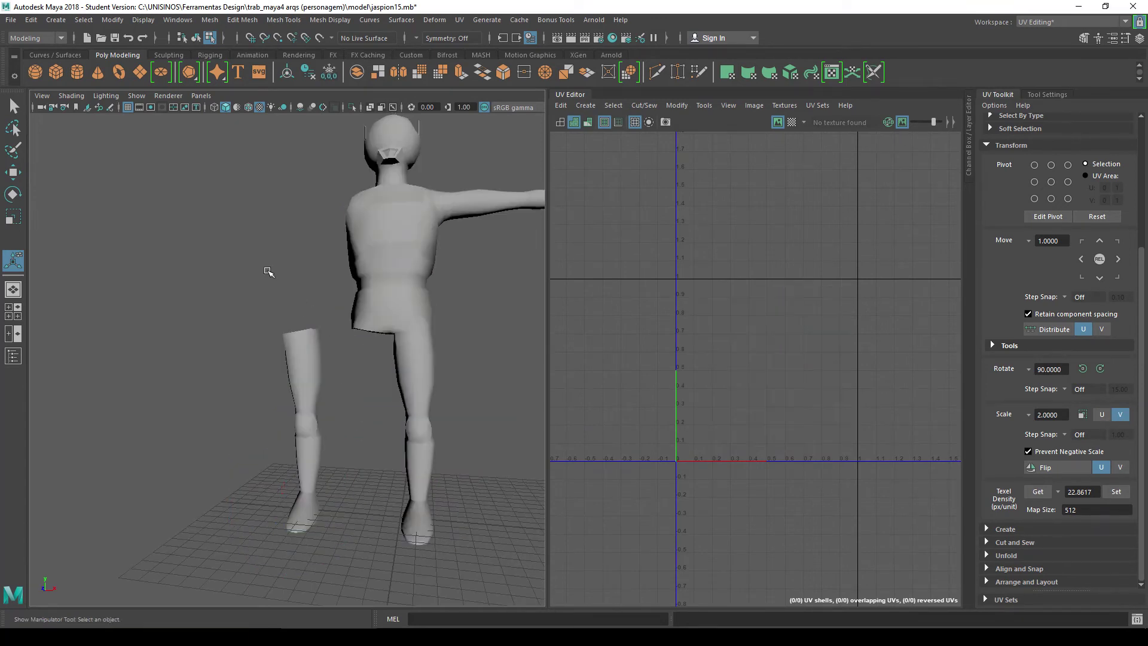
{"action": "left_click", "coordinate": [381, 291]}
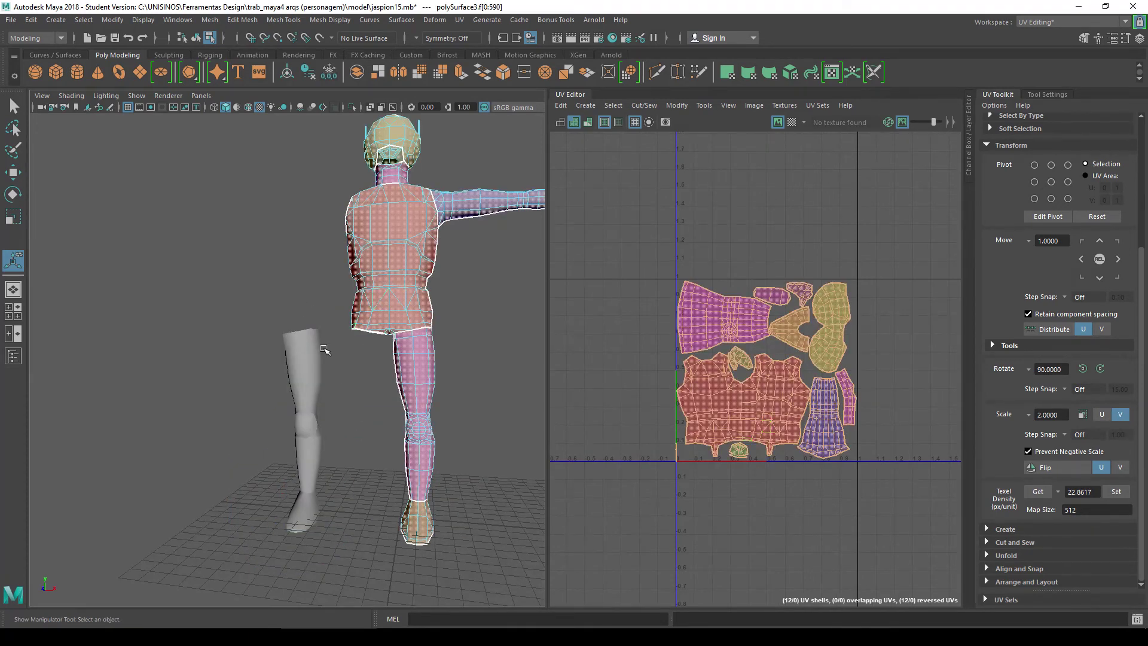
{"action": "left_click", "coordinate": [325, 349]}
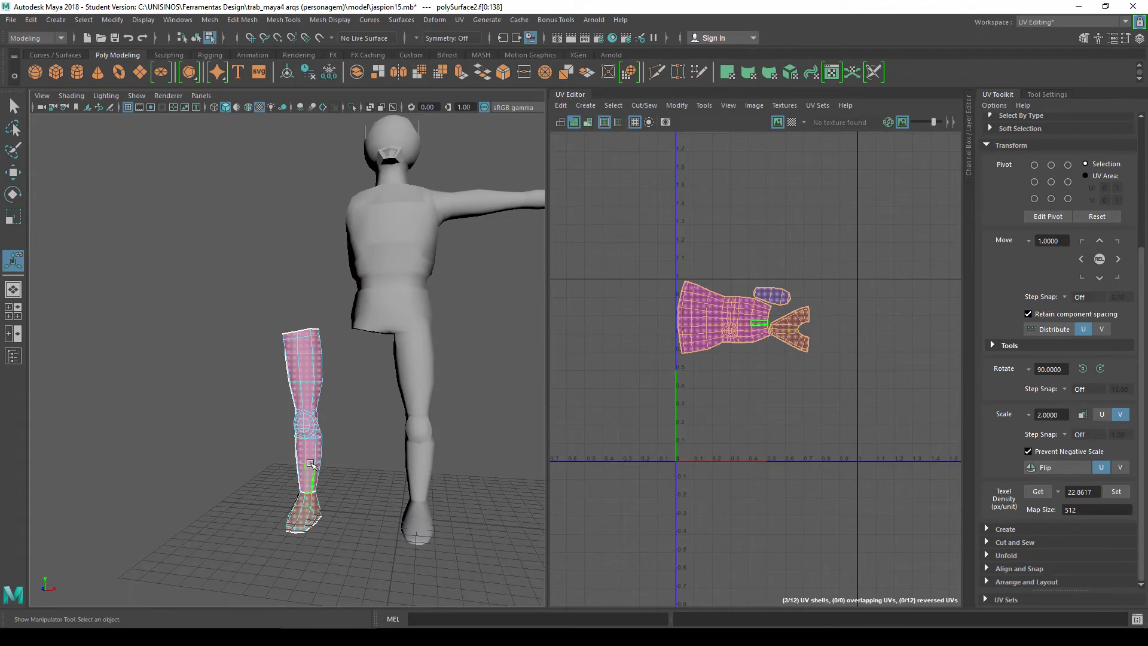
{"action": "right_click_drag", "start_coordinate": [306, 299], "coordinate": [353, 276]}
{"action": "key", "text": "F8"}
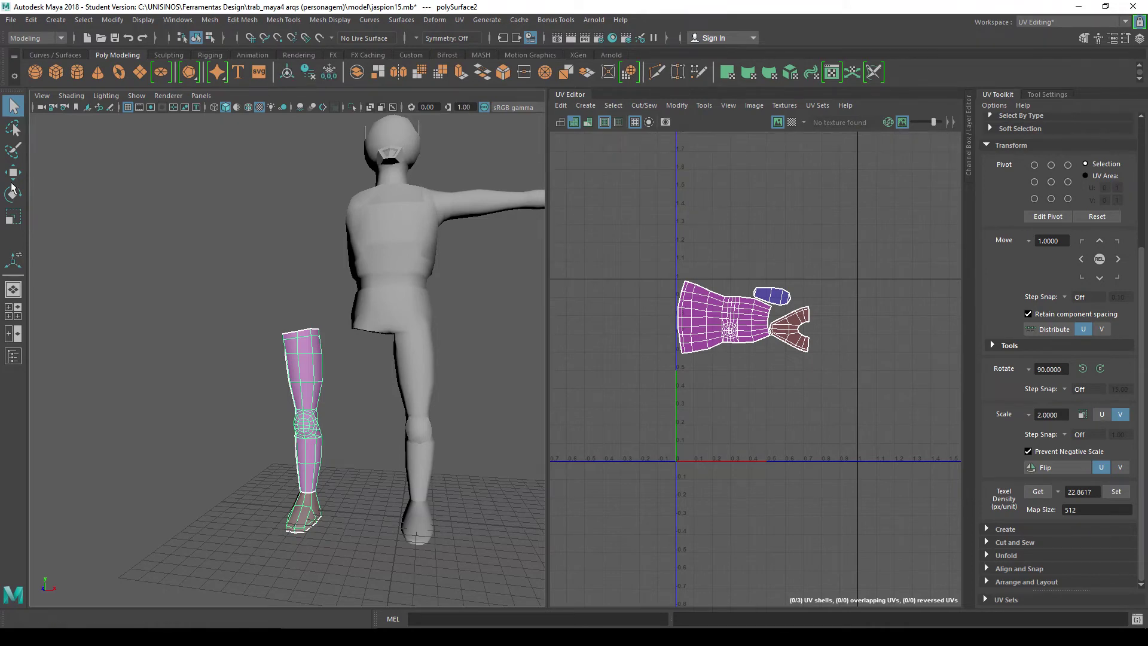
{"action": "key", "text": "w"}
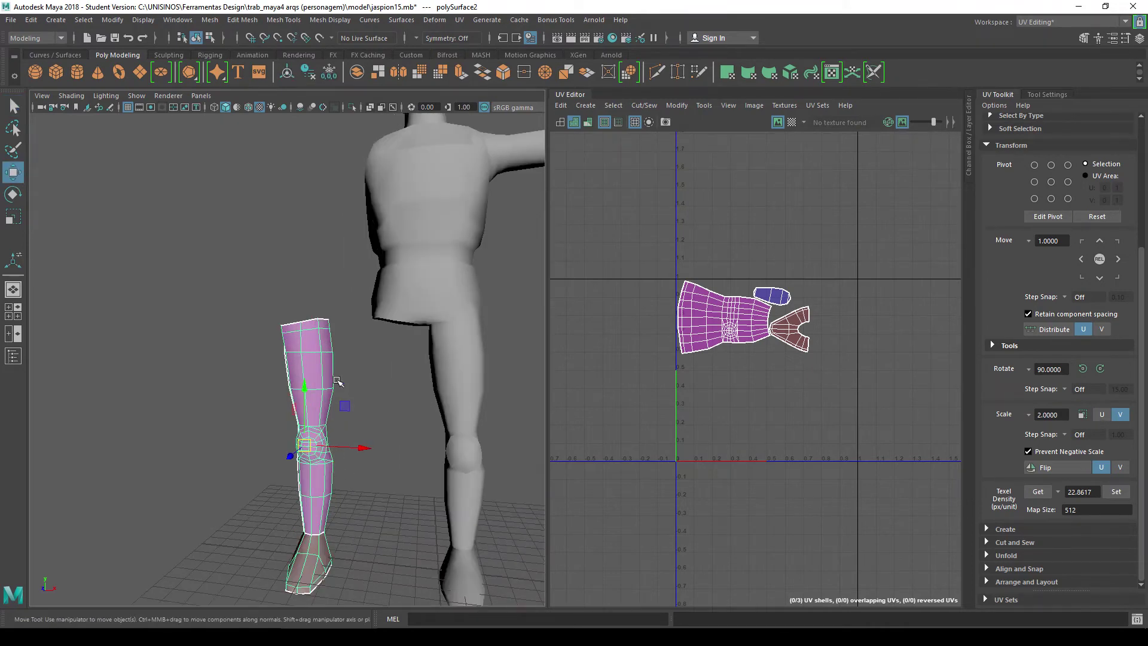
{"action": "mouse_move", "coordinate": [367, 358]}
{"action": "left_mouse_down", "text": "alt"}
{"action": "mouse_move", "coordinate": [385, 380]}
{"action": "mouse_move", "coordinate": [525, 423]}
{"action": "mouse_move", "coordinate": [410, 388]}
{"action": "left_mouse_up", "text": "alt"}
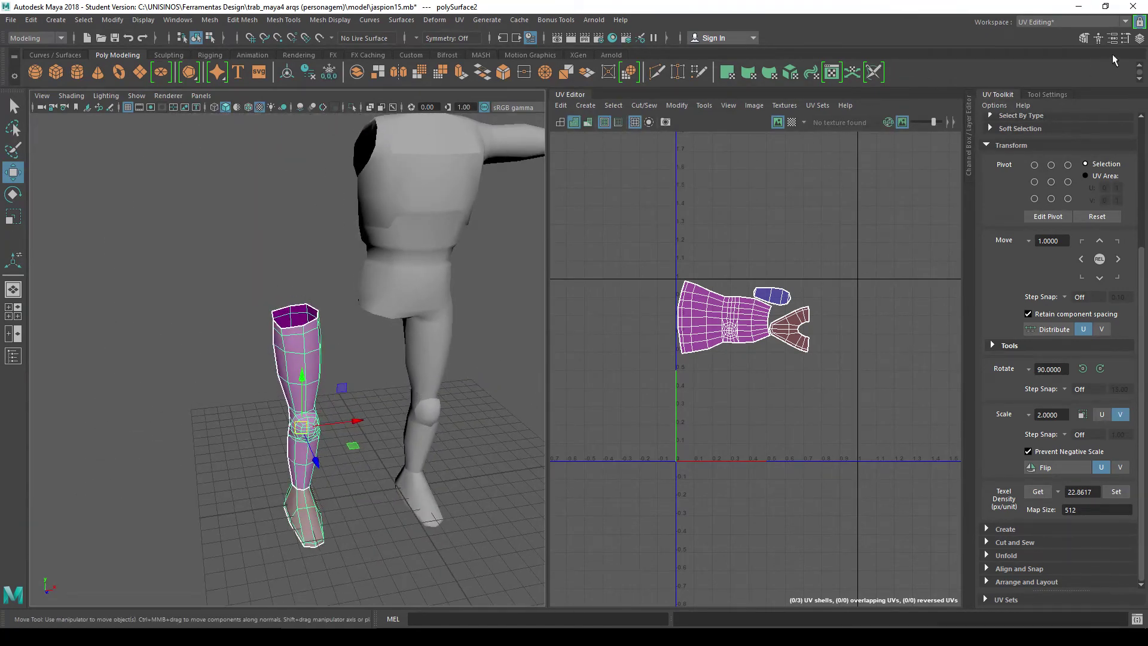
{"action": "left_click", "coordinate": [1140, 38]}
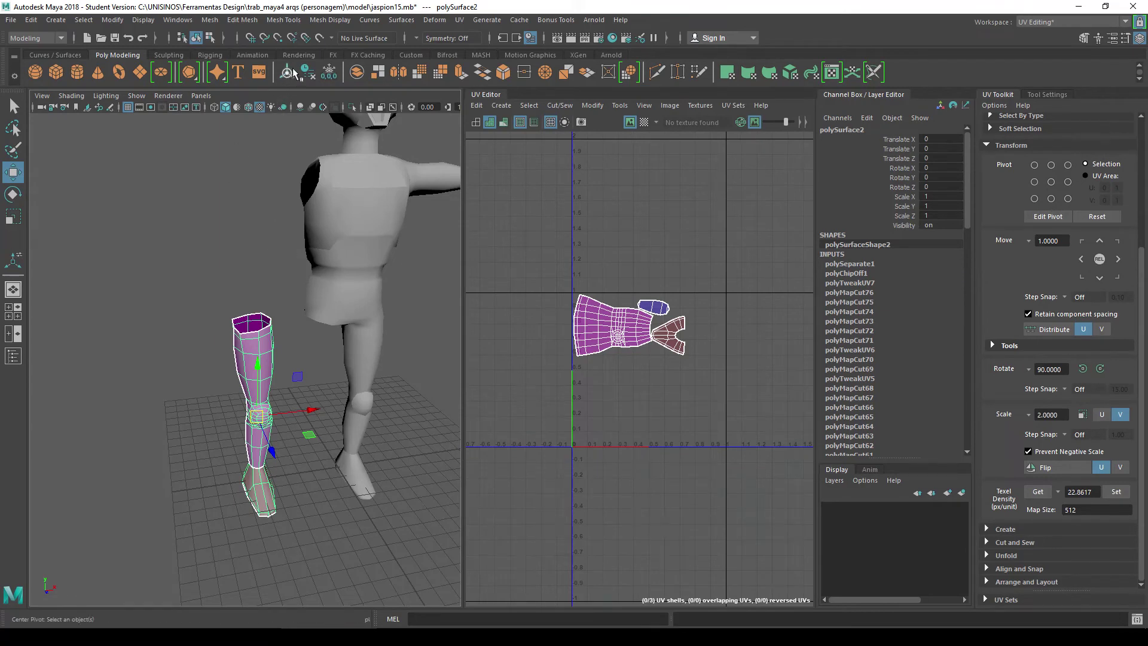
Delete the duplicated leg's history and set its Scale X to -1.
{"action": "left_click", "coordinate": [308, 72]}
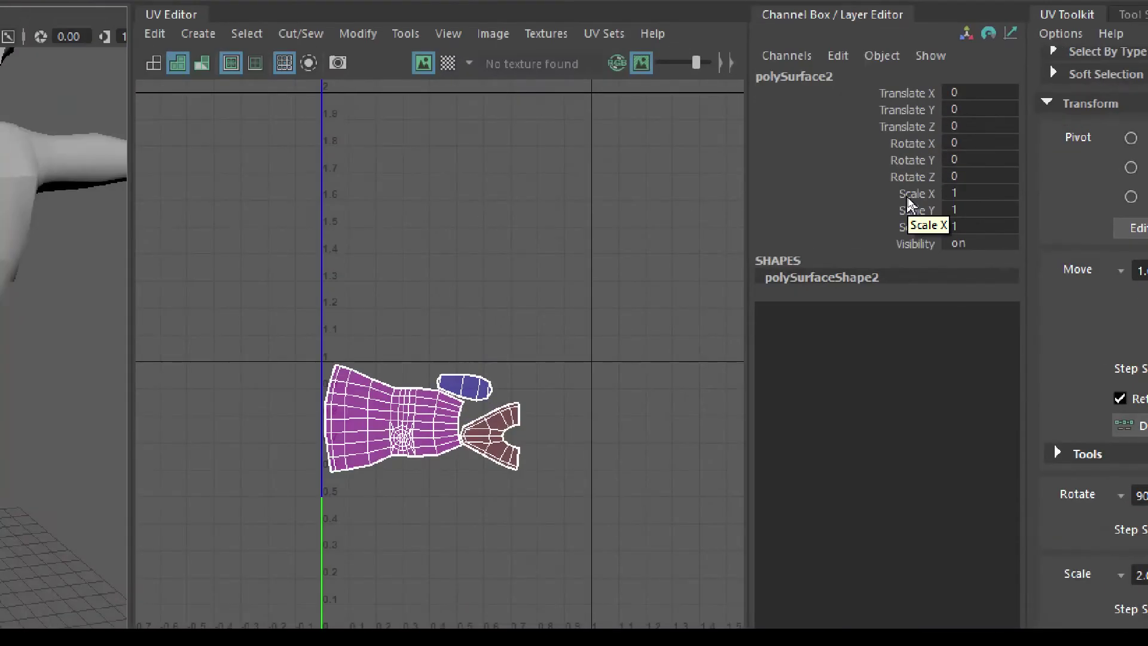
{"action": "left_click", "coordinate": [949, 192]}
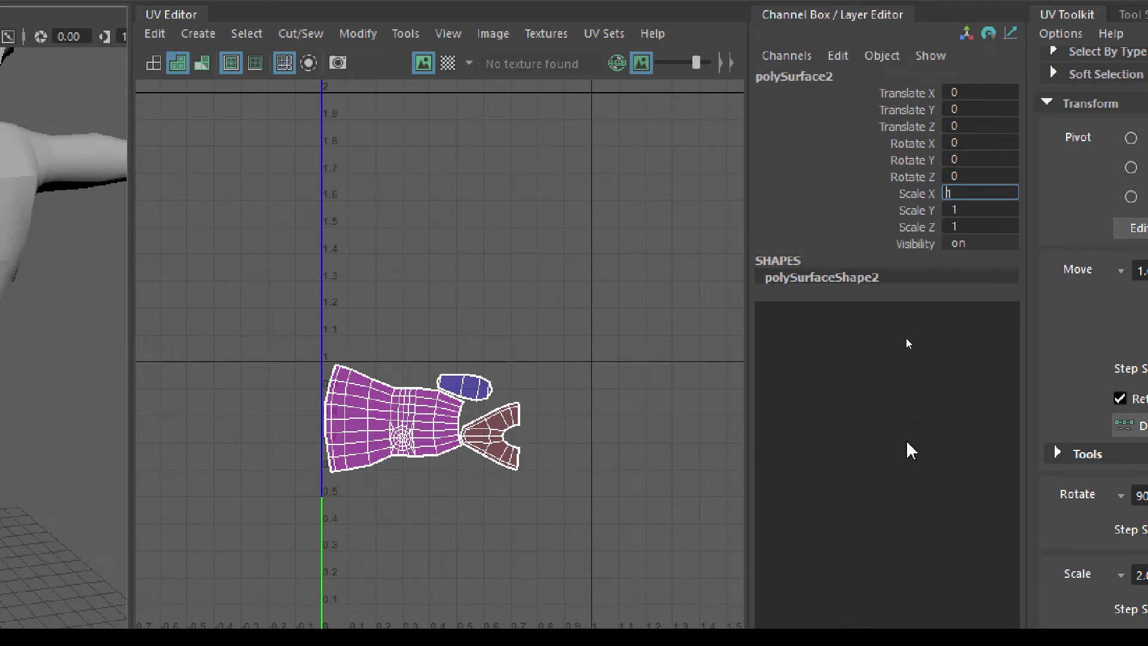
{"action": "type", "text": "-"}
{"action": "scroll", "coordinate": [561, 353], "scroll_direction": "down", "scroll_amount": 2}
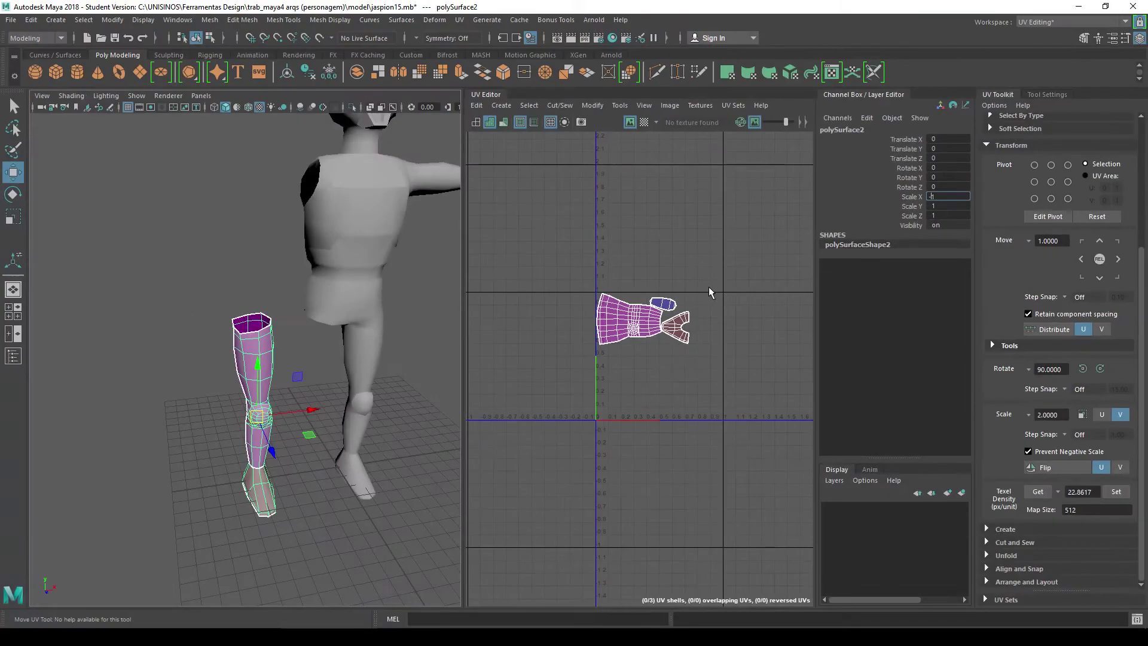
{"action": "key", "text": "Return"}
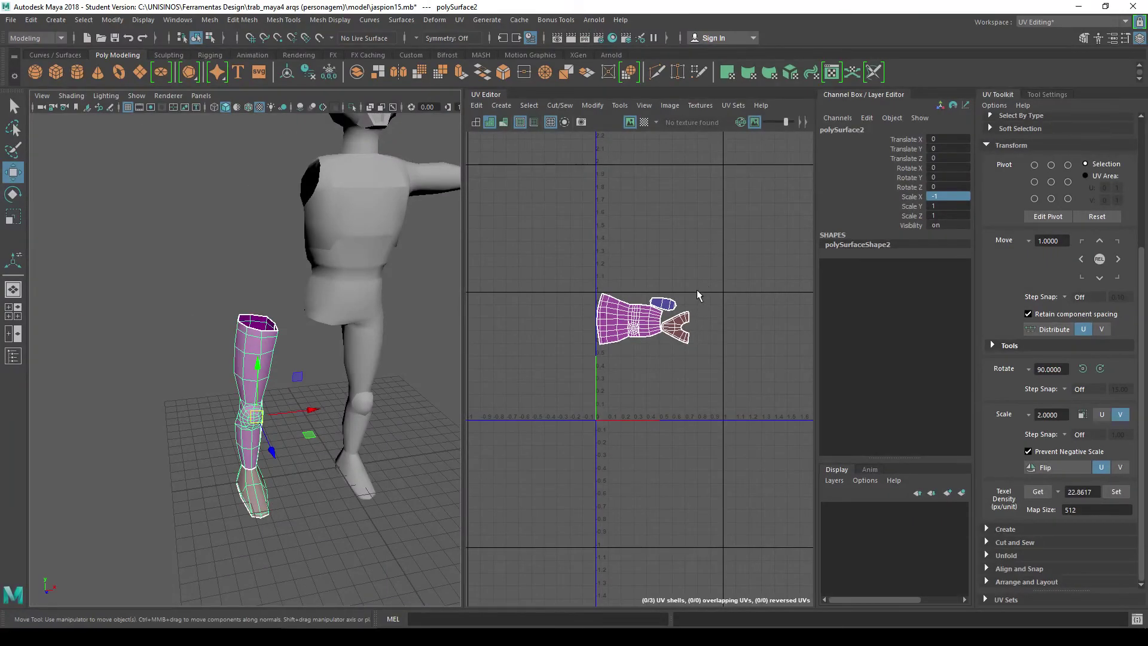
{"action": "scroll", "coordinate": [269, 375], "scroll_direction": "up", "scroll_amount": 2}
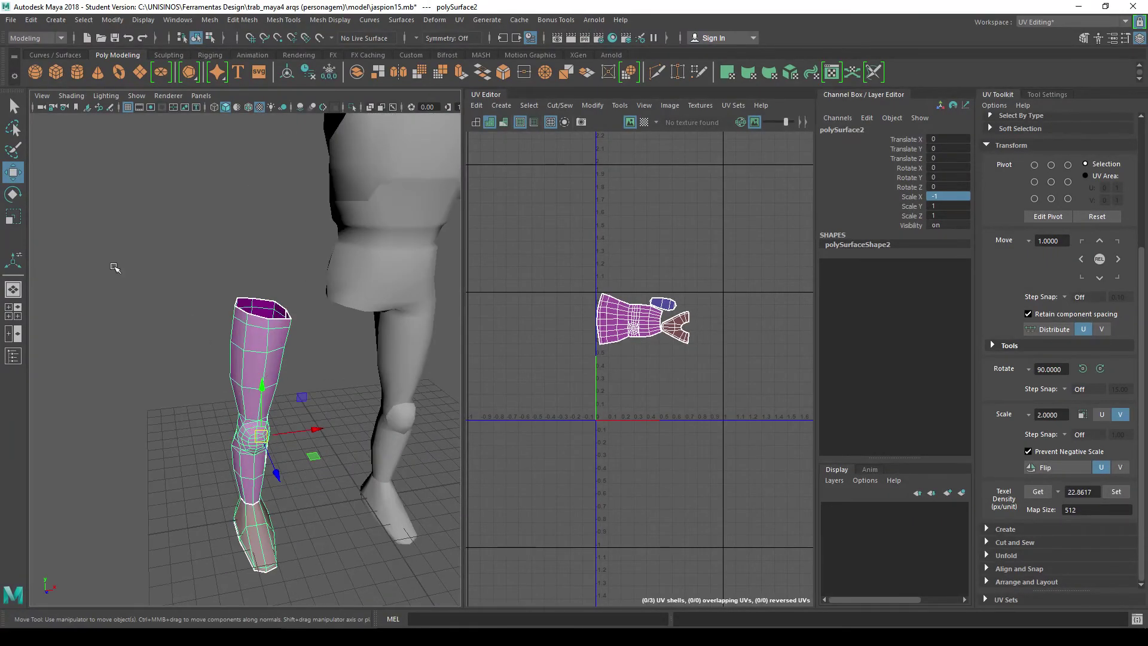
Undo the accidental X-scale change on the leg and return to the Move tool.
{"action": "left_click", "coordinate": [12, 216]}
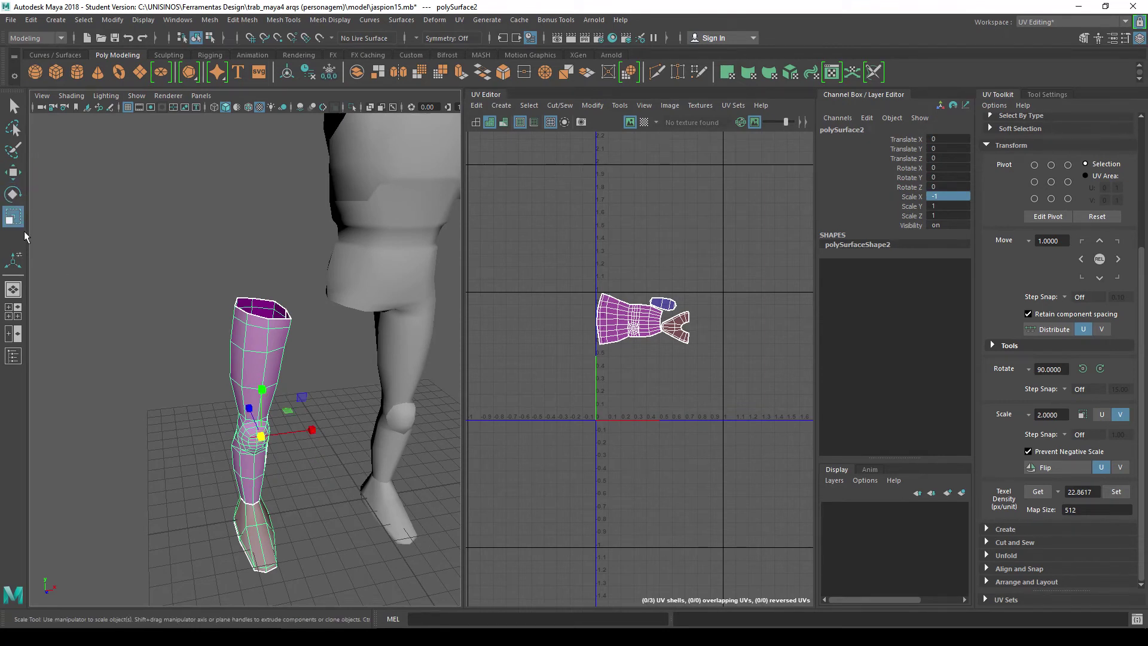
{"action": "left_click_drag", "start_coordinate": [315, 430], "coordinate": [326, 425]}
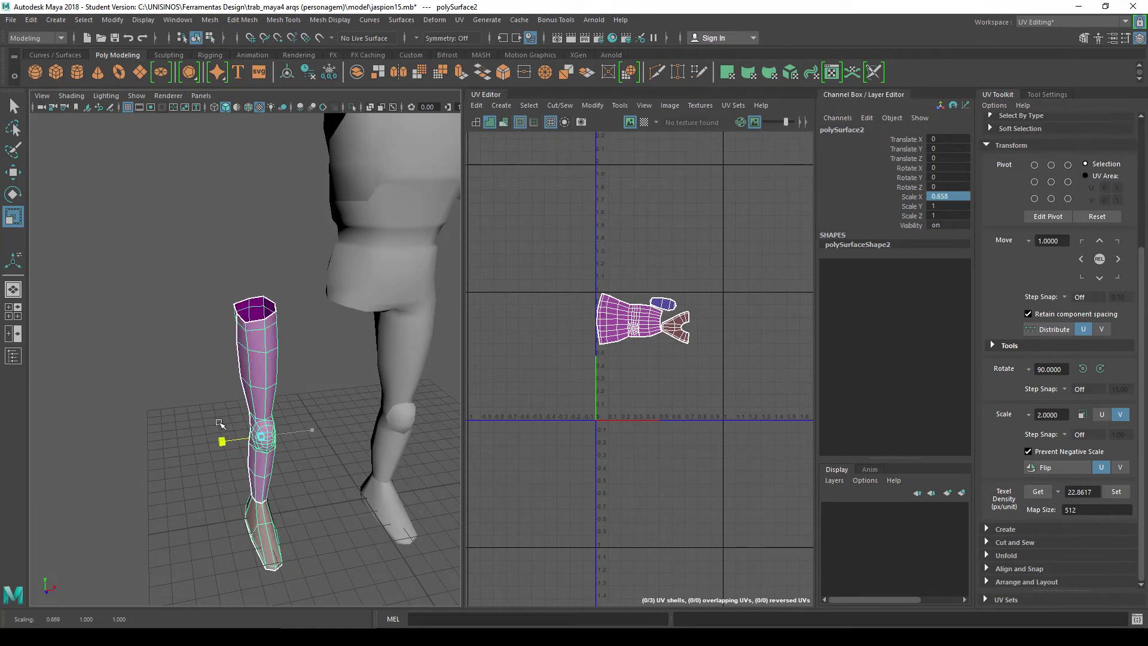
{"action": "left_click_drag", "start_coordinate": [326, 425], "coordinate": [333, 422]}
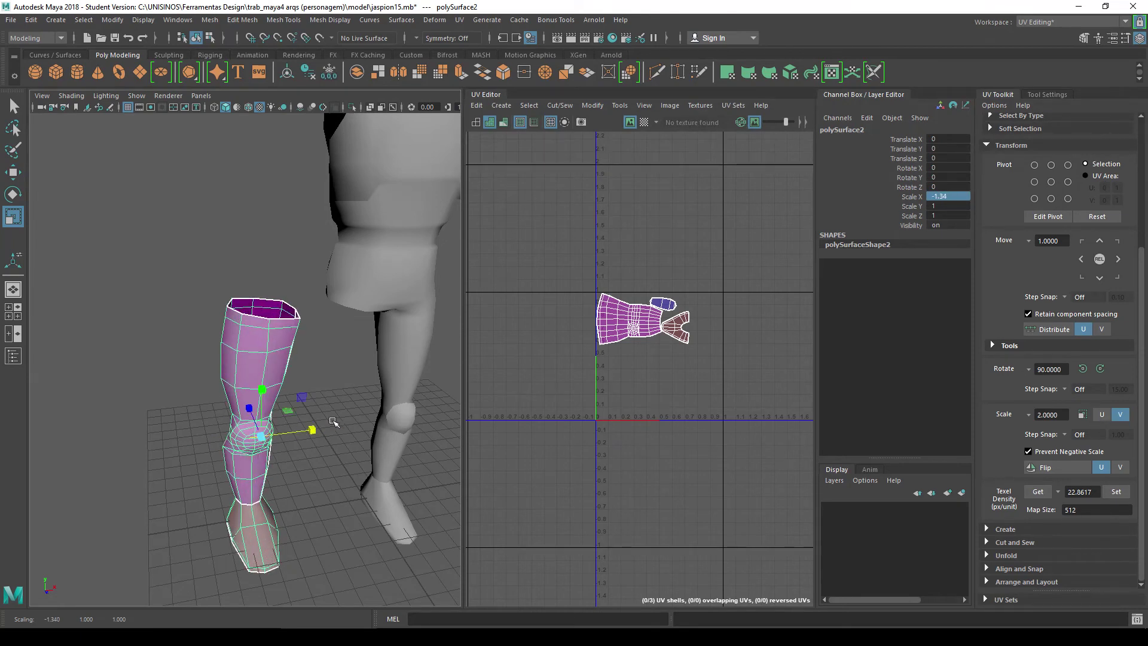
{"action": "key", "text": "ctrl+z"}
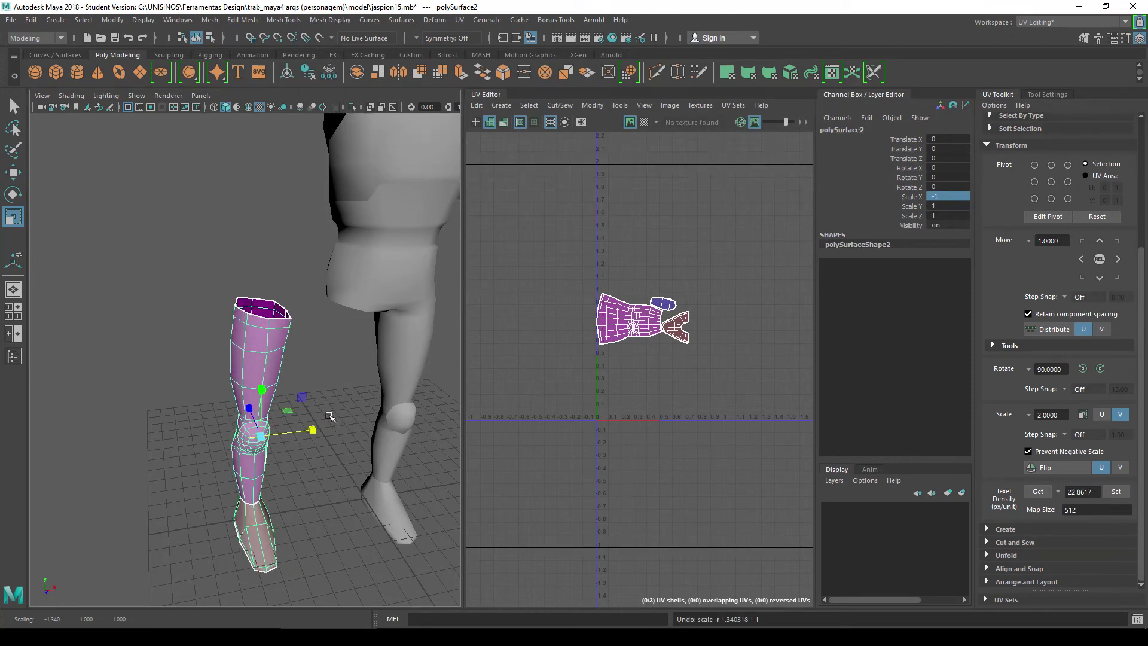
{"action": "left_click", "coordinate": [13, 173]}
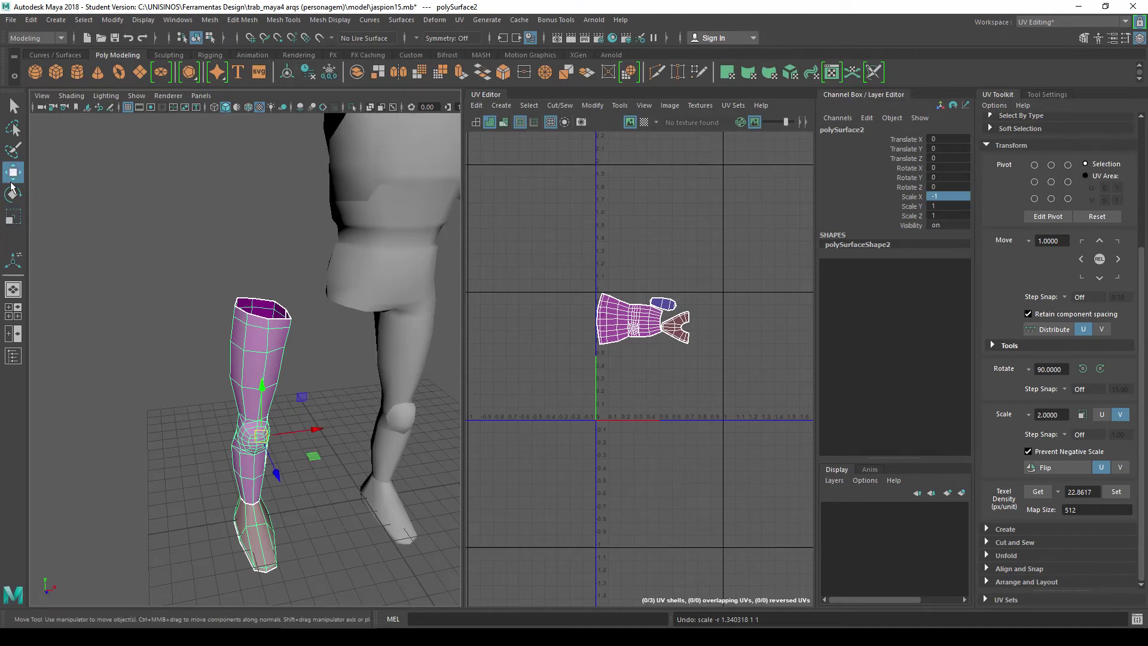
{"action": "scroll", "coordinate": [341, 338], "scroll_direction": "up", "scroll_amount": 2}
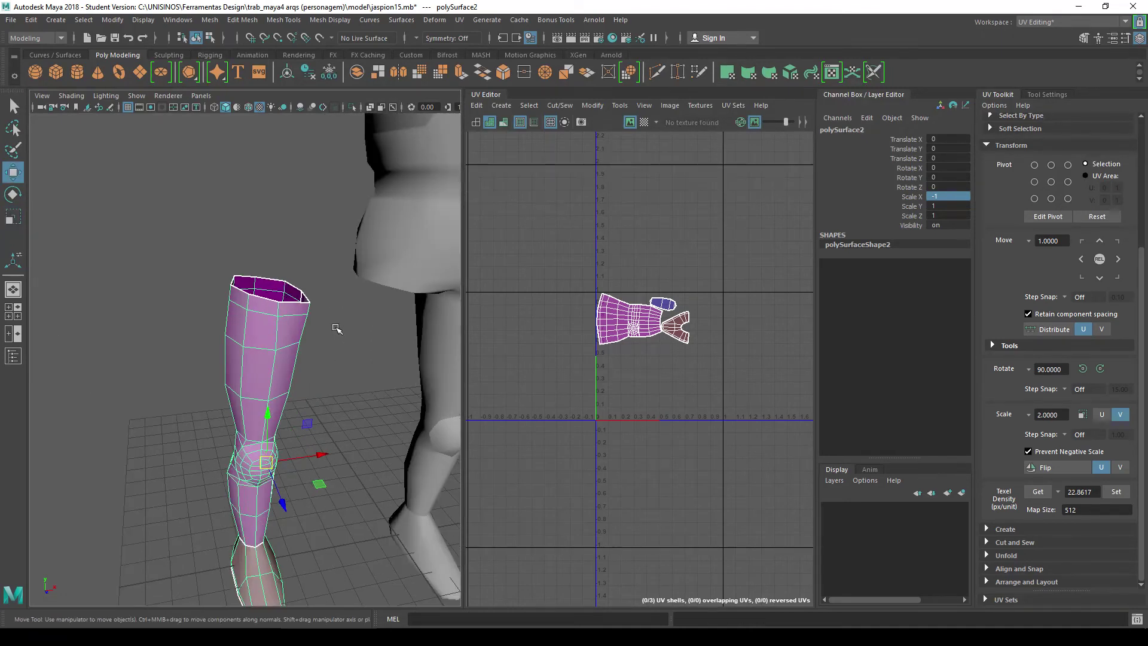
{"action": "left_click_drag", "start_coordinate": [337, 328], "coordinate": [385, 329], "text": "alt"}
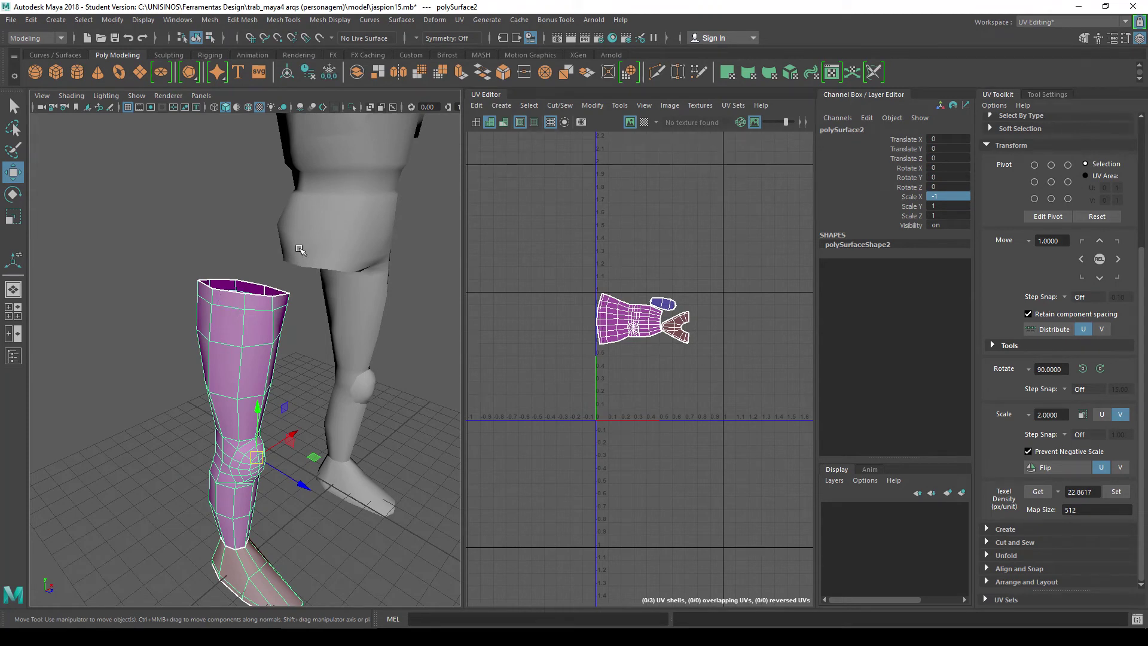
Reselect the mirrored leg and place its pivot on its top vertex.
{"action": "left_click", "coordinate": [327, 242]}
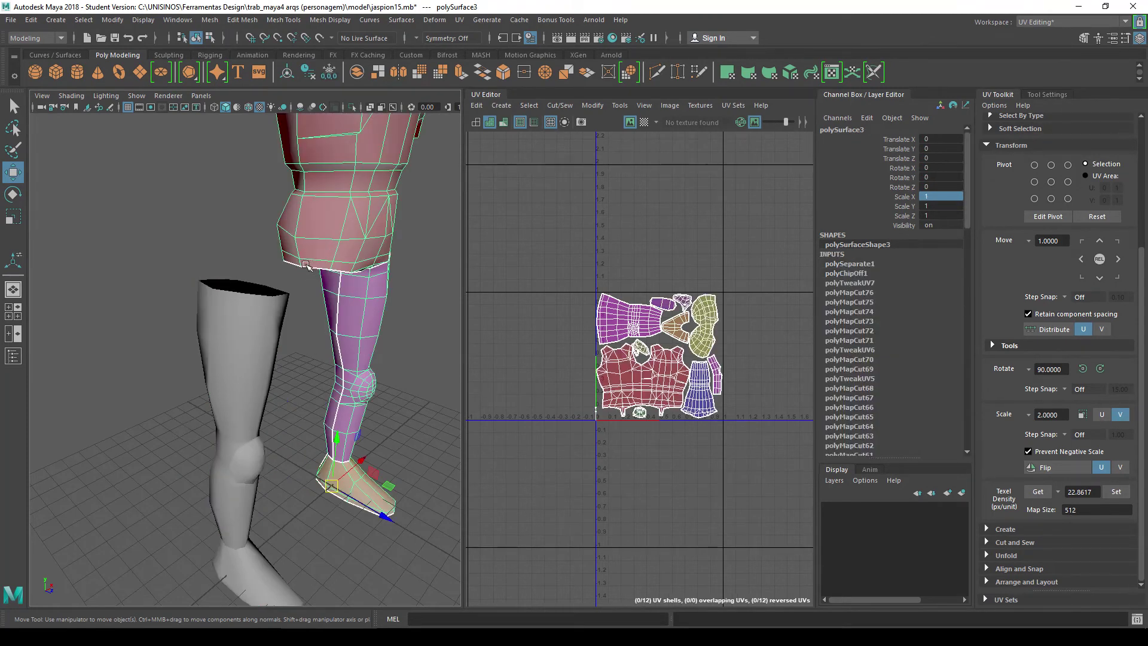
{"action": "left_click", "coordinate": [241, 322]}
{"action": "scroll", "coordinate": [264, 348], "scroll_direction": "up", "scroll_amount": 2}
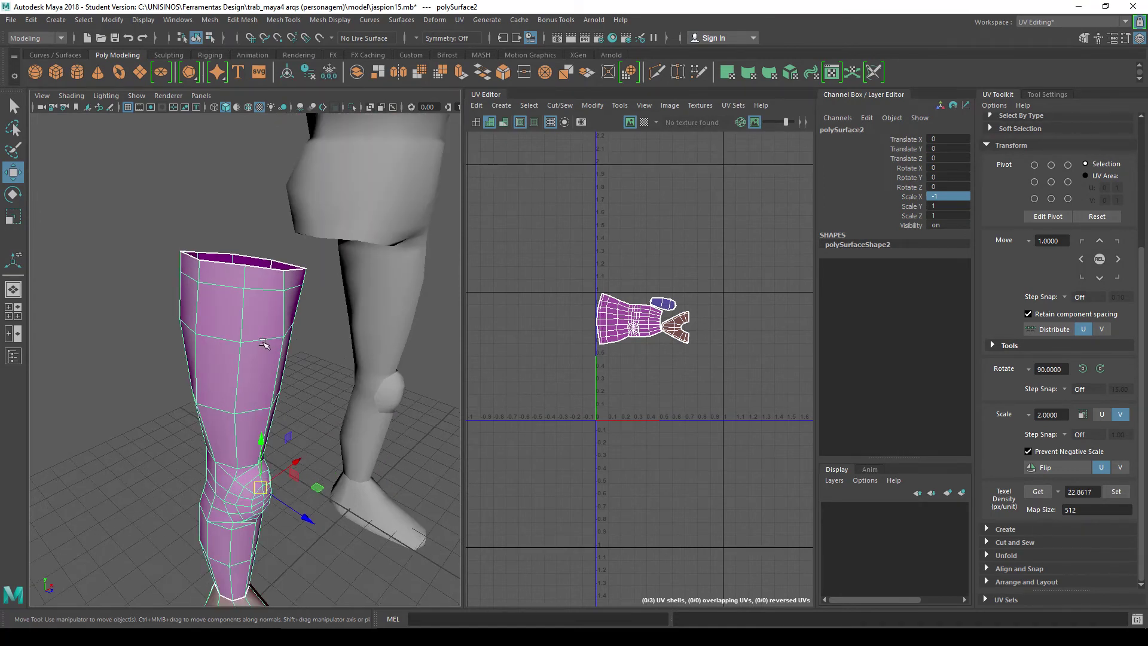
{"action": "key", "text": "d"}
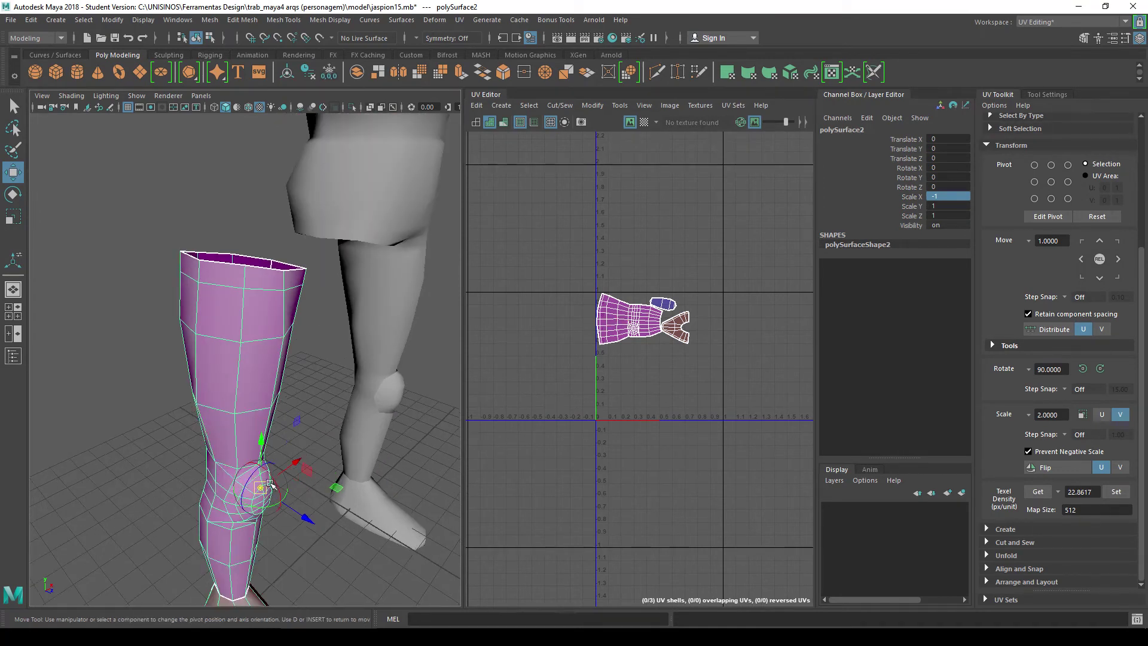
{"action": "left_click", "coordinate": [201, 262]}
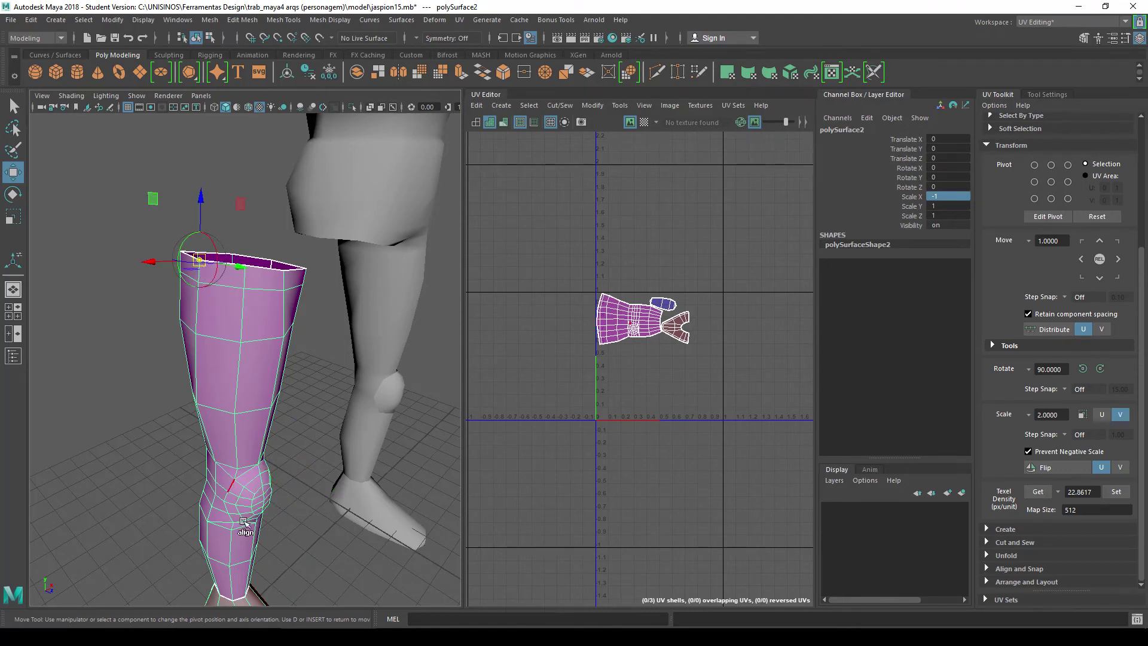
{"action": "key", "text": "d"}
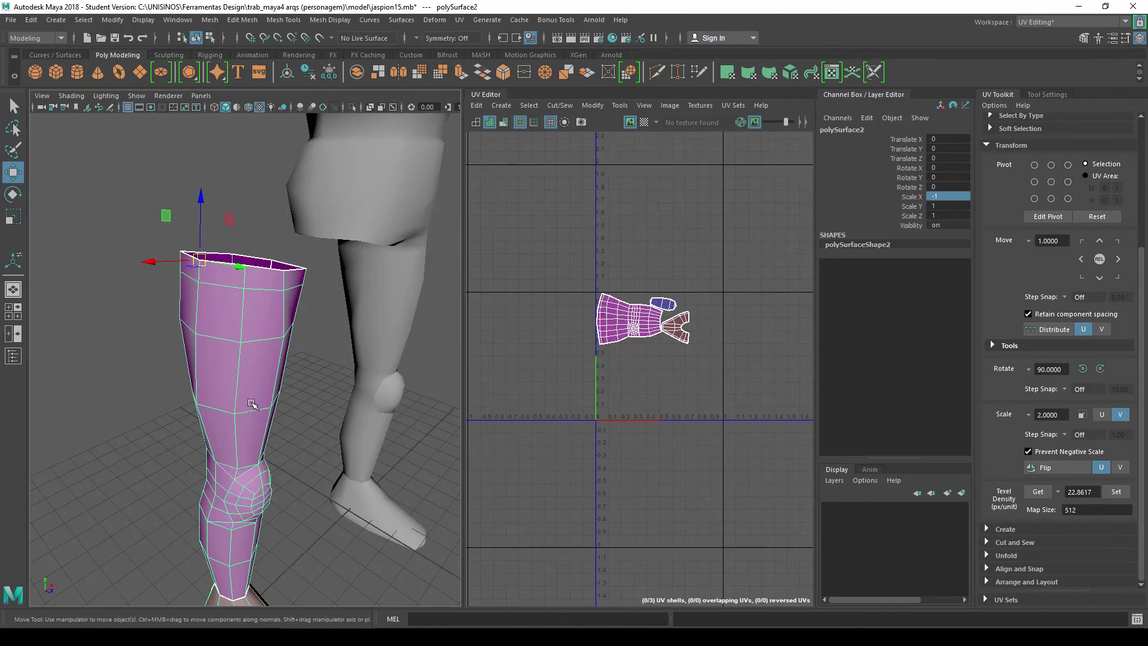
Turn on Snap to Points and snap the leg's top onto the body's hip.
{"action": "scroll", "coordinate": [261, 377], "scroll_direction": "up", "scroll_amount": 2}
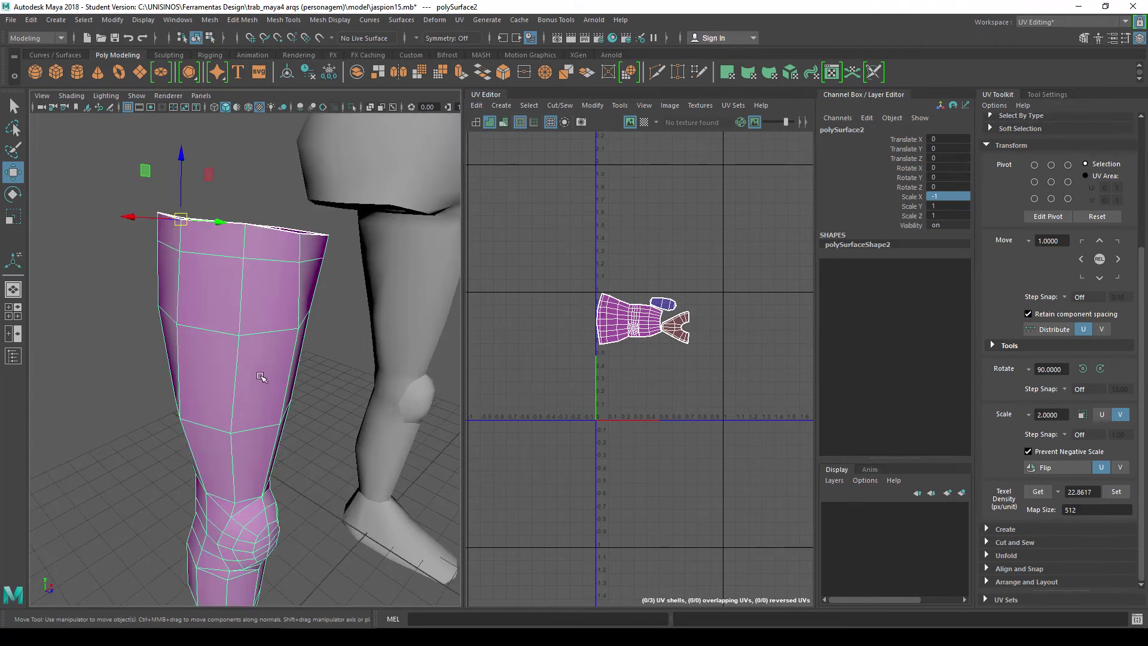
{"action": "left_click_drag", "start_coordinate": [341, 247], "coordinate": [363, 292], "text": "alt"}
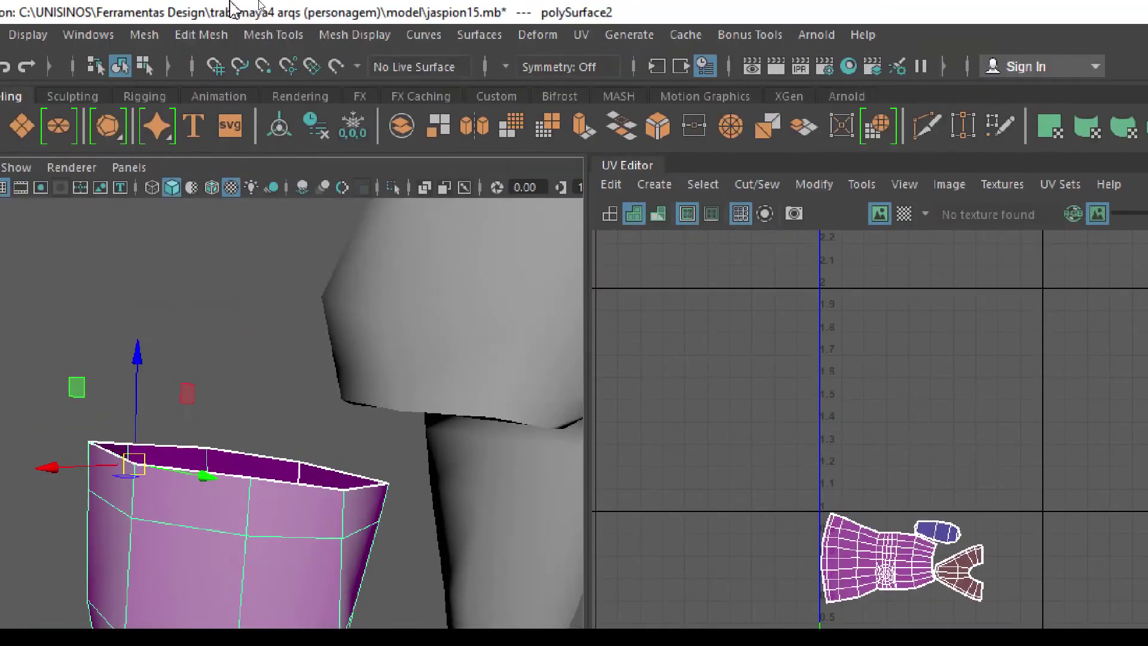
{"action": "left_click", "coordinate": [263, 67]}
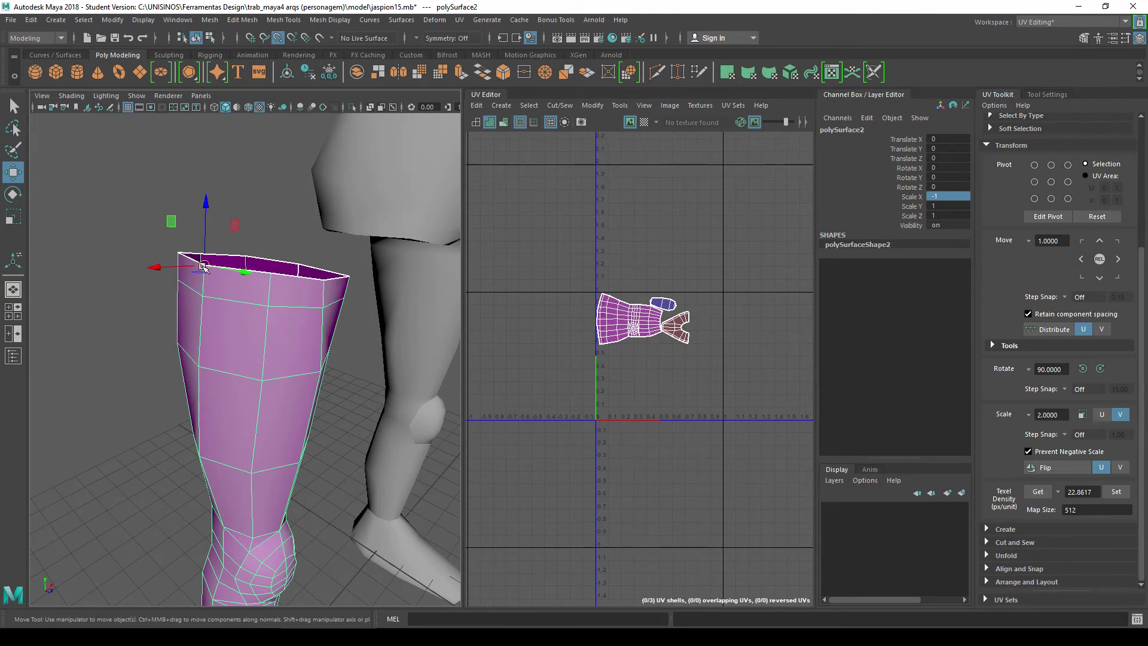
{"action": "mouse_move", "coordinate": [204, 266]}
{"action": "left_mouse_down"}
{"action": "mouse_move", "coordinate": [379, 158]}
{"action": "mouse_move", "coordinate": [382, 229]}
{"action": "mouse_move", "coordinate": [356, 235]}
{"action": "left_mouse_up"}
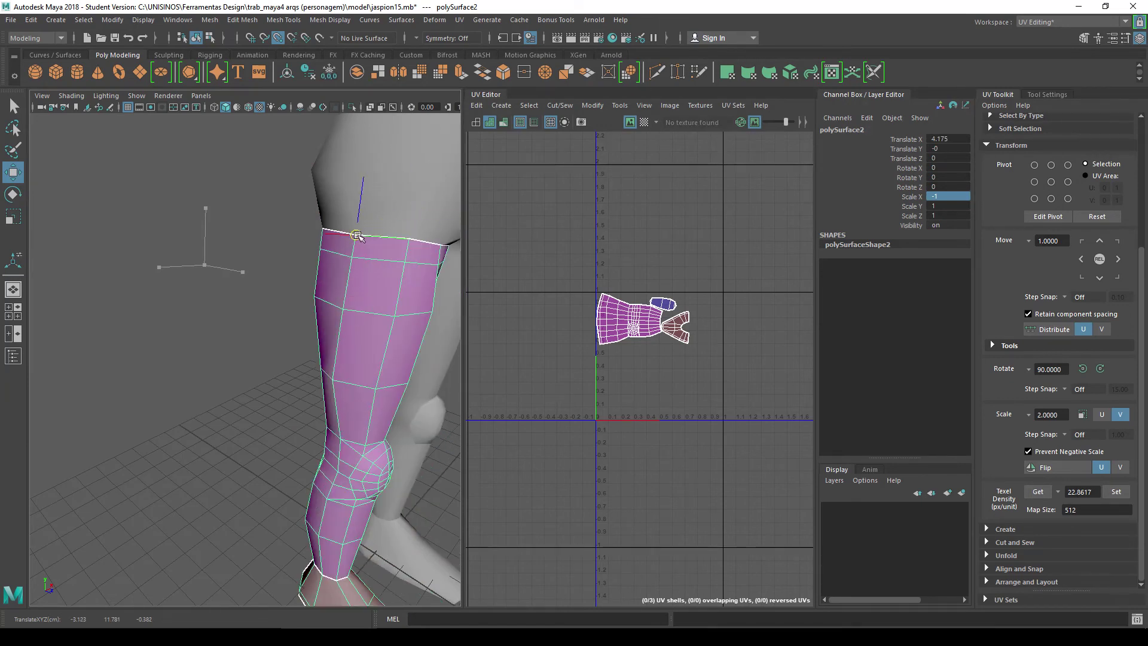
{"action": "mouse_move", "coordinate": [236, 417]}
{"action": "left_mouse_down", "text": "alt"}
{"action": "mouse_move", "coordinate": [171, 406]}
{"action": "mouse_move", "coordinate": [292, 326]}
{"action": "mouse_move", "coordinate": [434, 357]}
{"action": "mouse_move", "coordinate": [347, 358]}
{"action": "mouse_move", "coordinate": [335, 289]}
{"action": "mouse_move", "coordinate": [300, 379]}
{"action": "left_mouse_up", "text": "alt"}
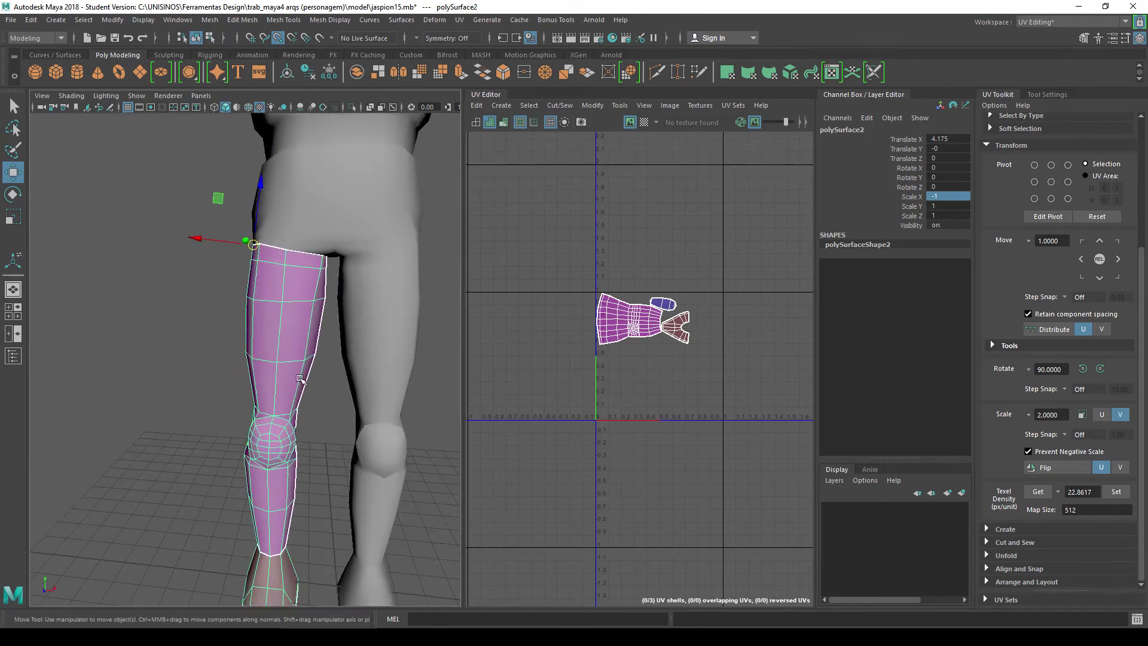
{"action": "scroll", "coordinate": [300, 378], "scroll_direction": "down", "scroll_amount": 3}
Marquee-select the whole character, body and mirrored leg together, and open the Mesh menu.
{"action": "right_click_drag", "start_coordinate": [300, 385], "coordinate": [294, 331], "text": "alt"}
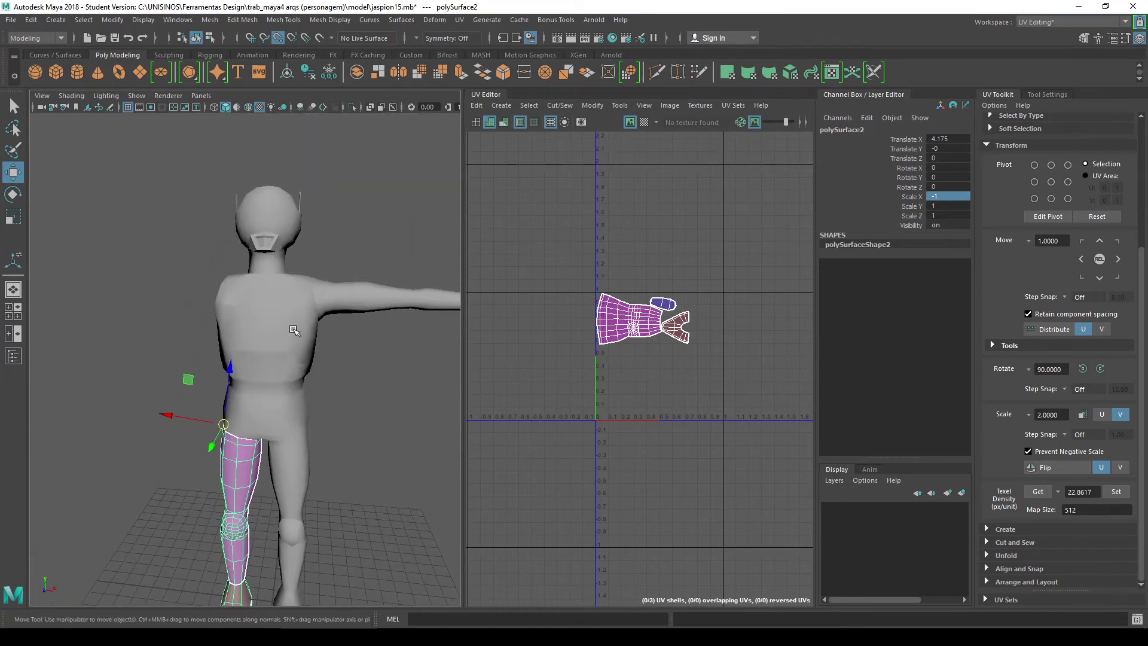
{"action": "left_click", "coordinate": [288, 327]}
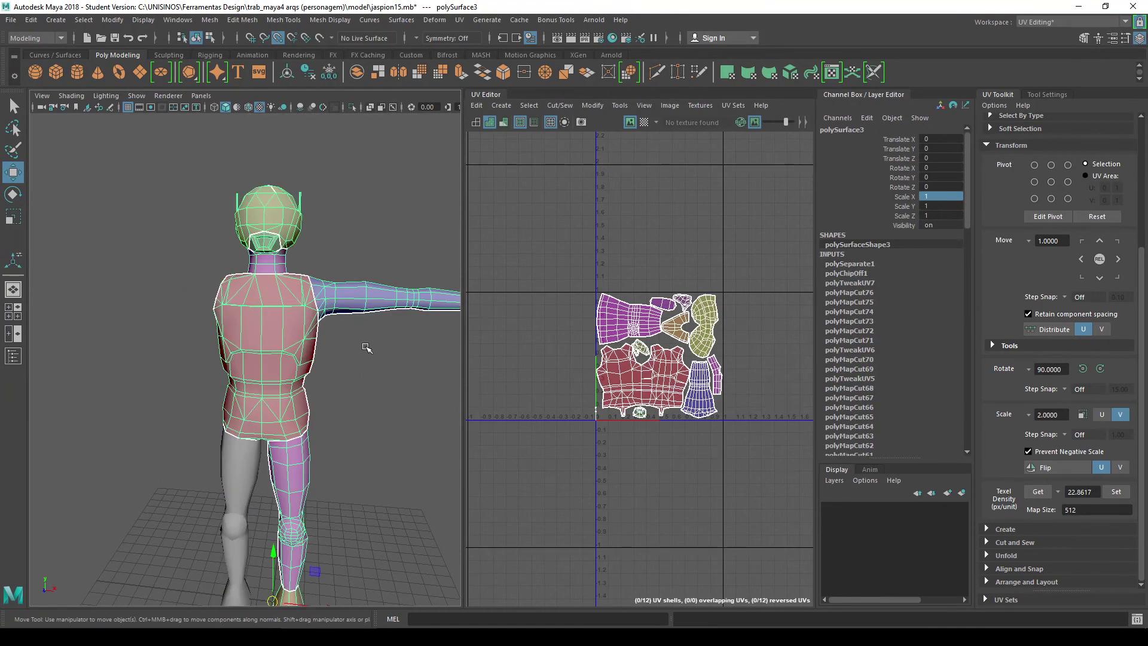
{"action": "middle_click_drag", "start_coordinate": [366, 347], "coordinate": [219, 237], "text": "alt"}
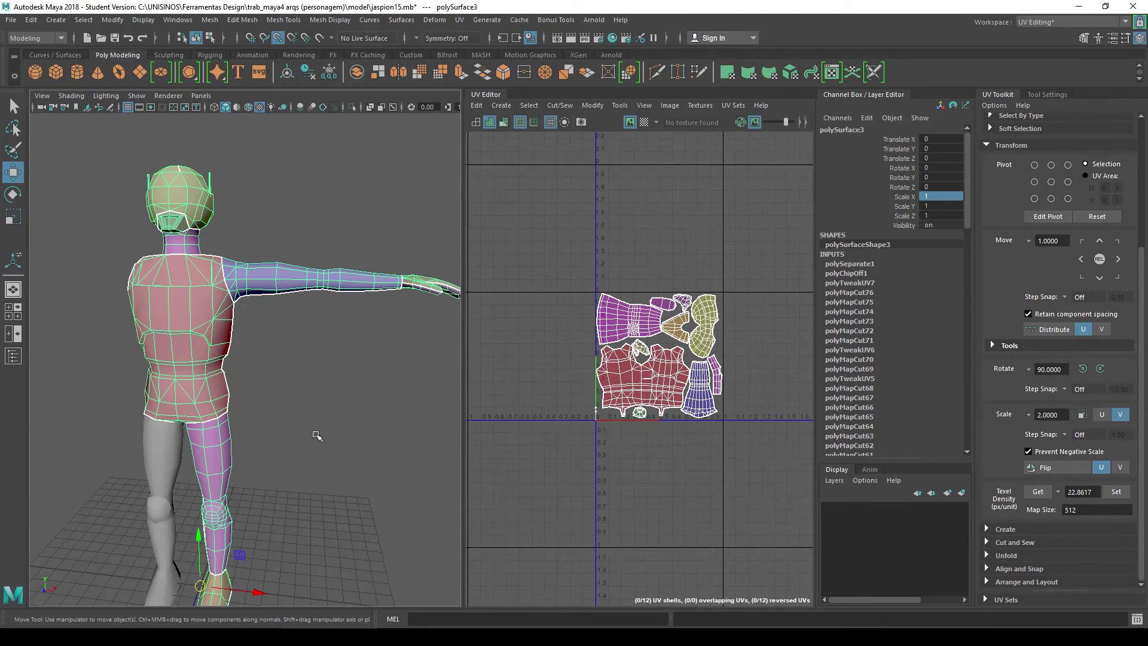
{"action": "scroll", "coordinate": [311, 430], "scroll_direction": "down", "scroll_amount": 3}
{"action": "left_click_drag", "start_coordinate": [311, 431], "coordinate": [346, 381], "text": "alt"}
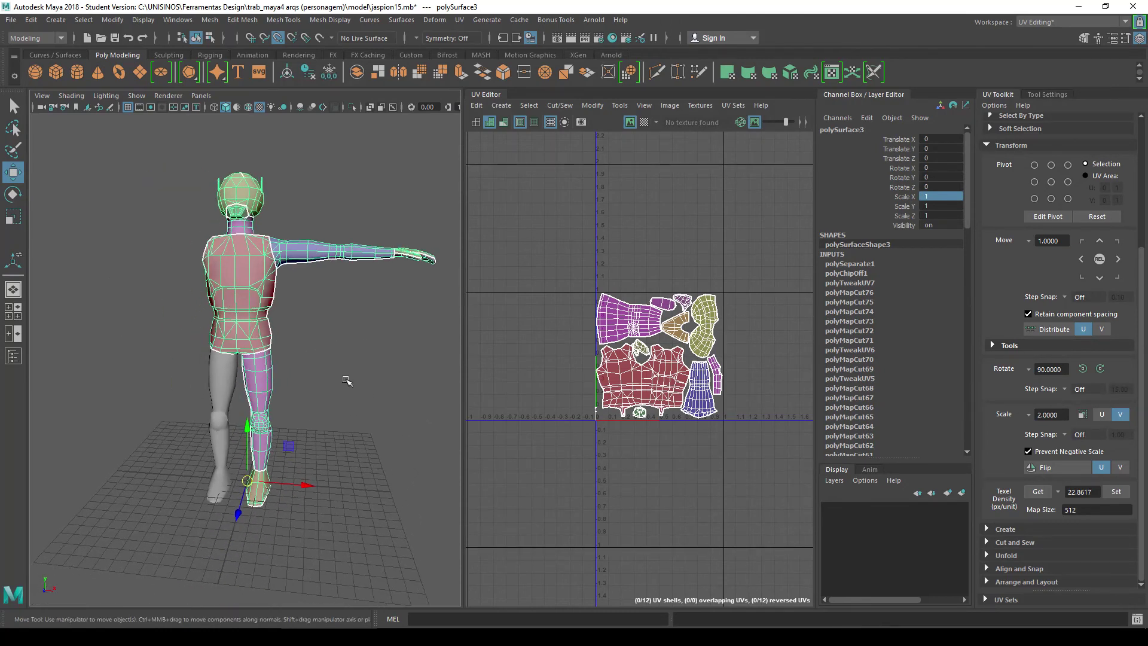
{"action": "left_click", "coordinate": [220, 393]}
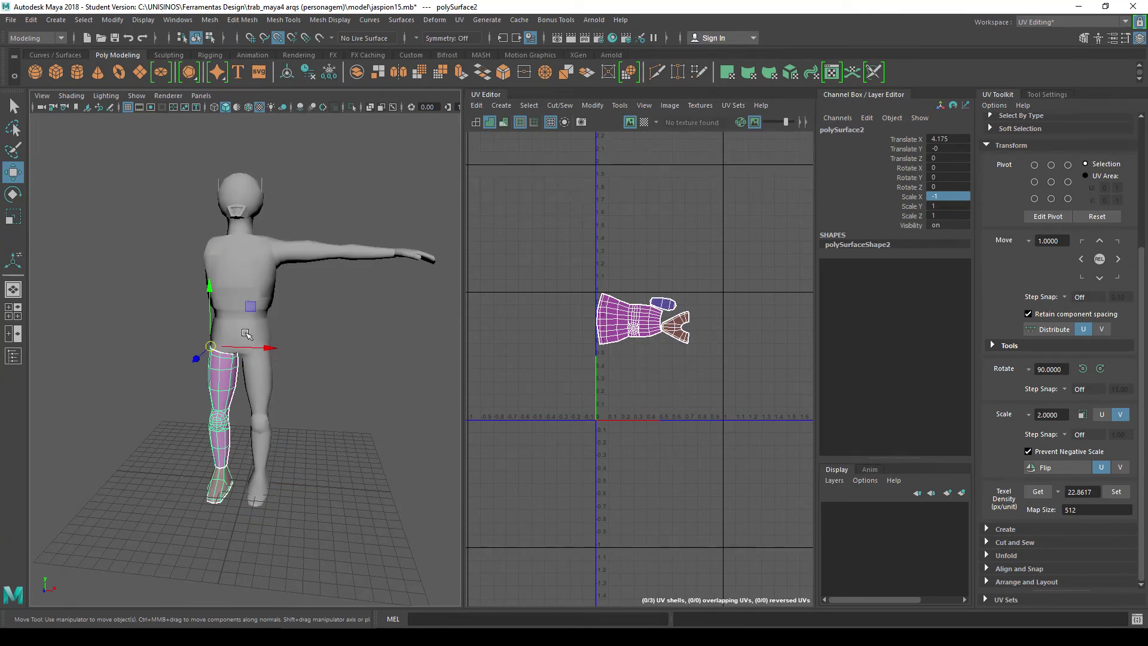
{"action": "left_click_drag", "start_coordinate": [451, 557], "coordinate": [115, 133]}
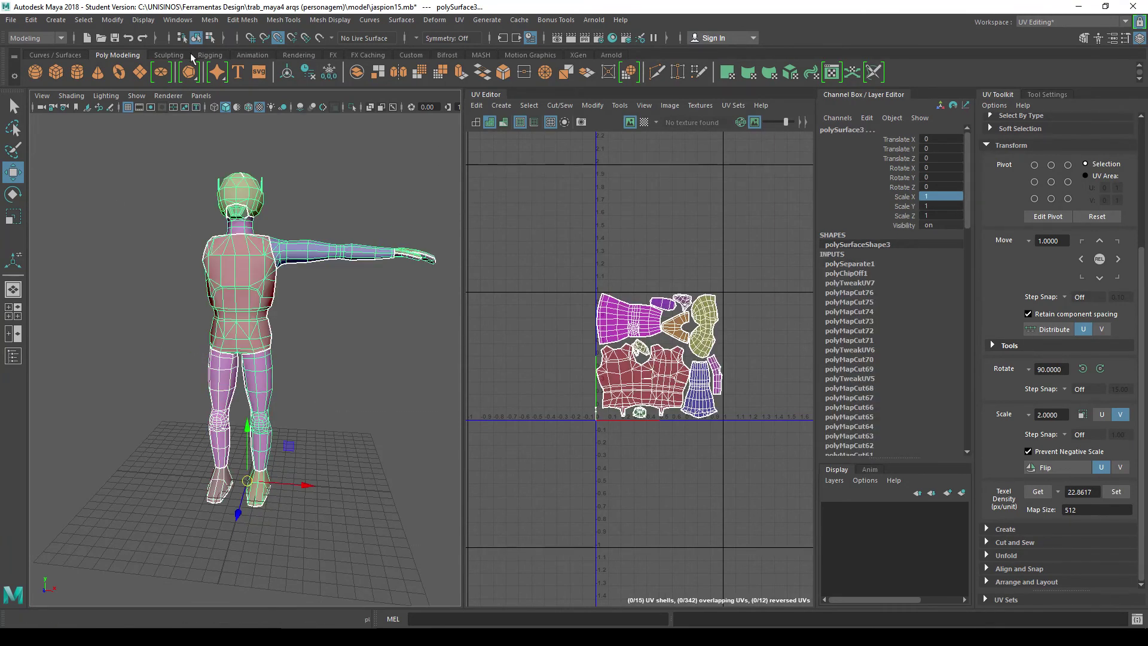
{"action": "left_click", "coordinate": [209, 21]}
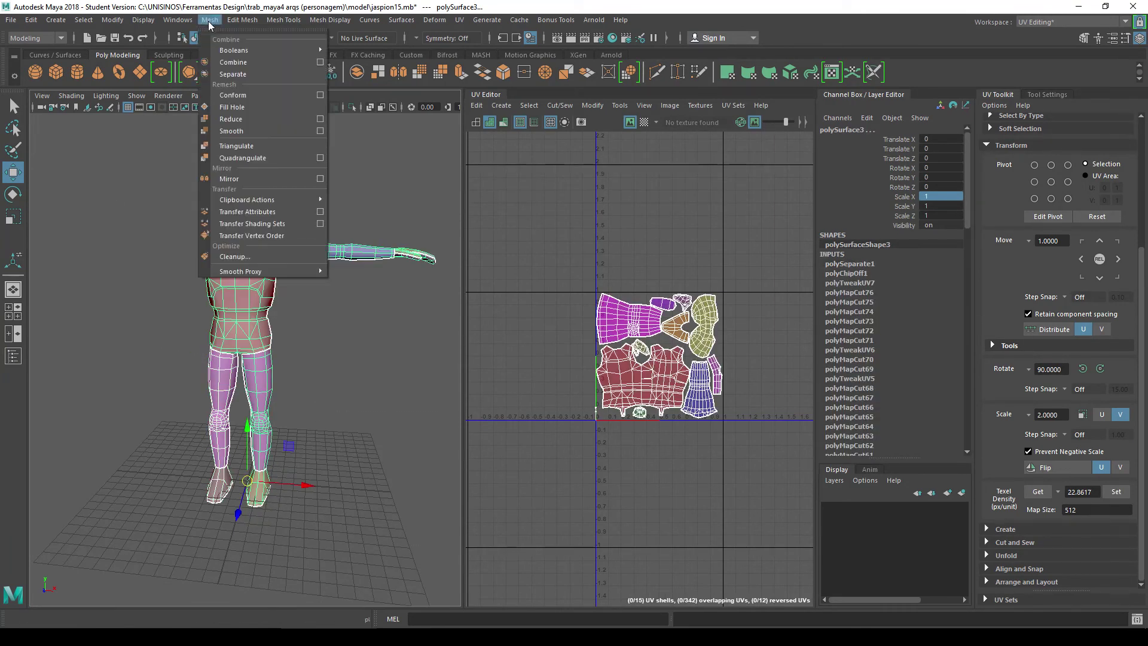
Combine the body and mirrored leg into one mesh.
{"action": "left_click", "coordinate": [241, 64]}
{"action": "scroll", "coordinate": [325, 435], "scroll_direction": "up", "scroll_amount": 5}
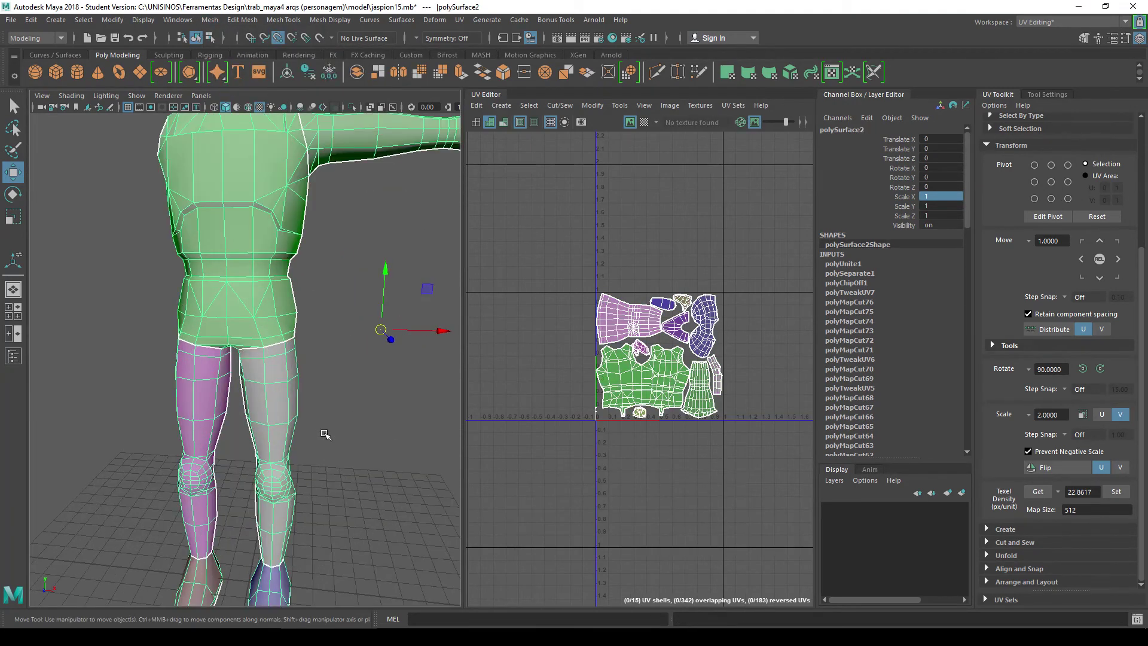
{"action": "scroll", "coordinate": [211, 347], "scroll_direction": "down", "scroll_amount": 4}
{"action": "scroll", "coordinate": [211, 348], "scroll_direction": "up", "scroll_amount": 3}
{"action": "scroll", "coordinate": [219, 352], "scroll_direction": "down", "scroll_amount": 3}
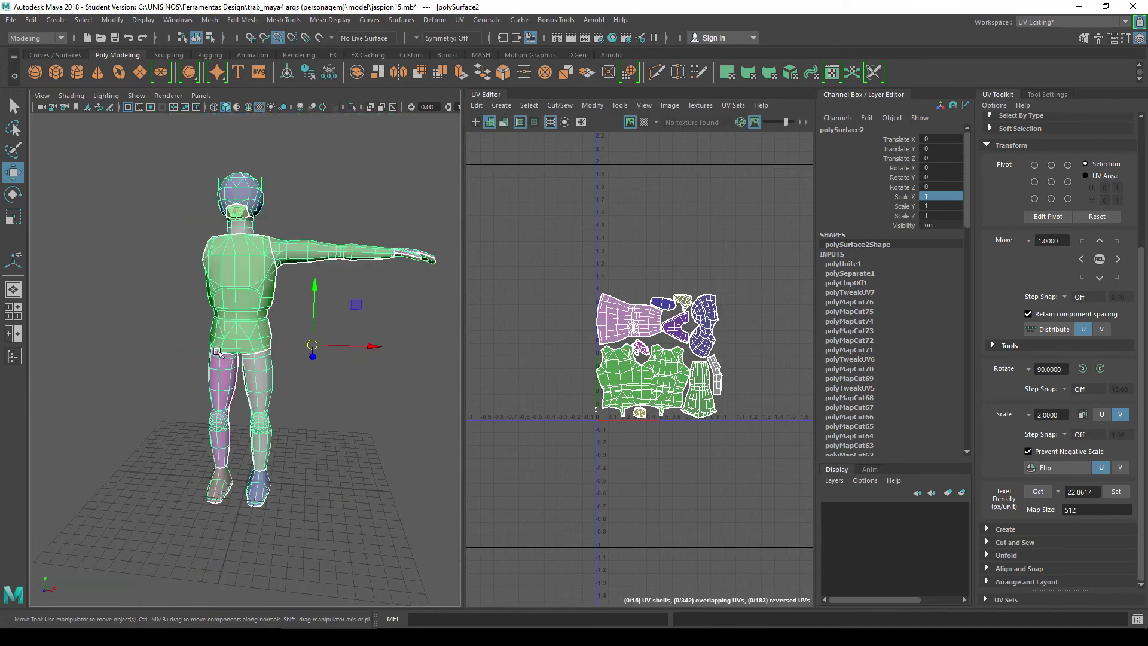
Merge the combined mesh's coincident vertices, then clear the selection.
{"action": "left_click", "coordinate": [238, 20]}
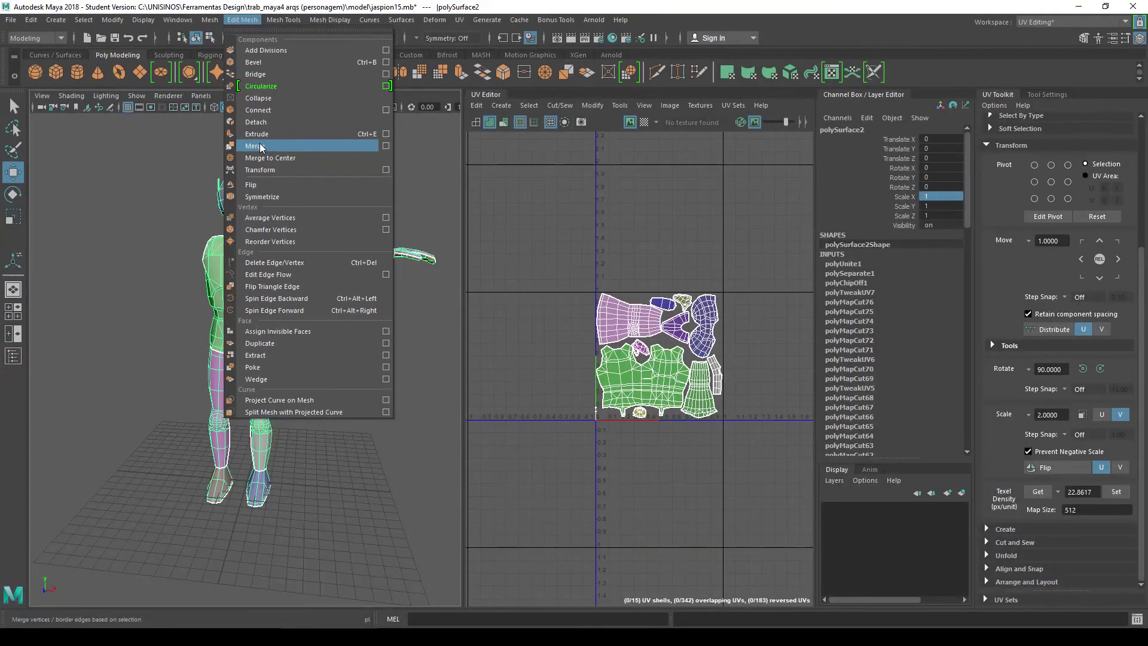
{"action": "left_click", "coordinate": [263, 147]}
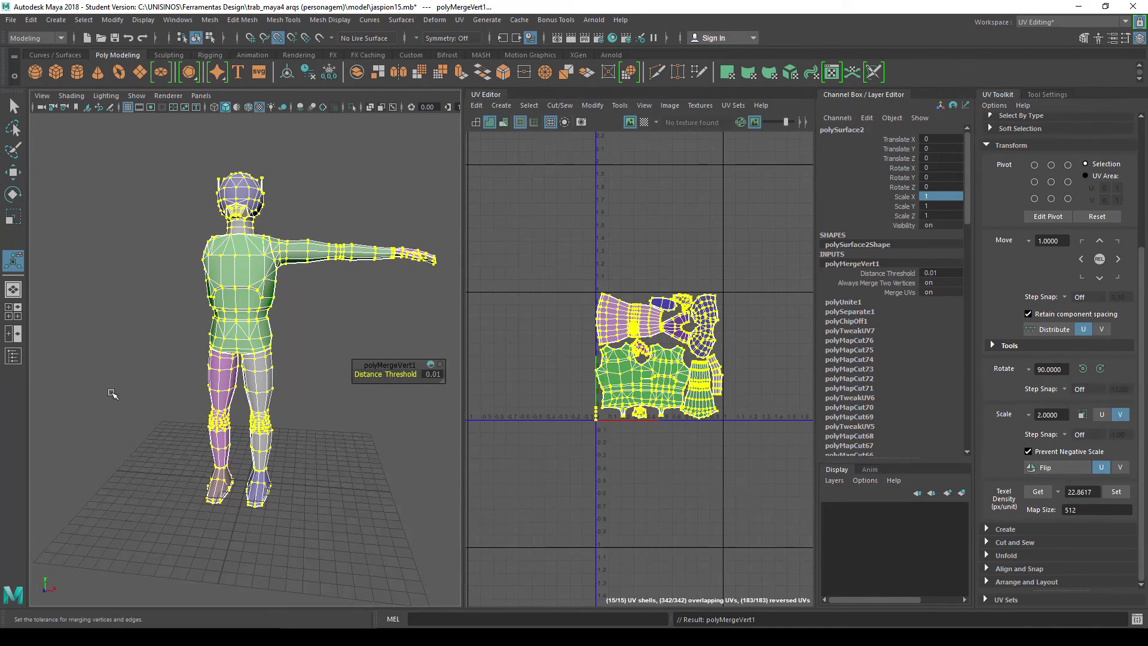
{"action": "left_click", "coordinate": [114, 298]}
Select a waist vertex, turn off Snap to Points, and undo a test move.
{"action": "scroll", "coordinate": [154, 412], "scroll_direction": "up", "scroll_amount": 5}
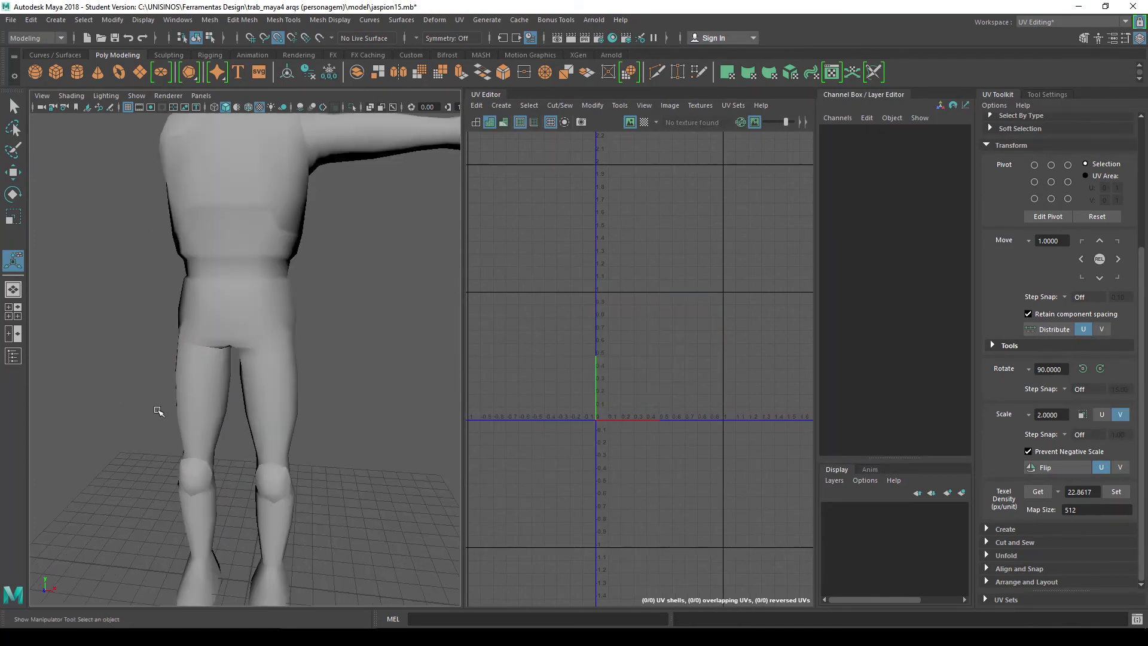
{"action": "left_click", "coordinate": [196, 342]}
{"action": "scroll", "coordinate": [201, 345], "scroll_direction": "up", "scroll_amount": 2}
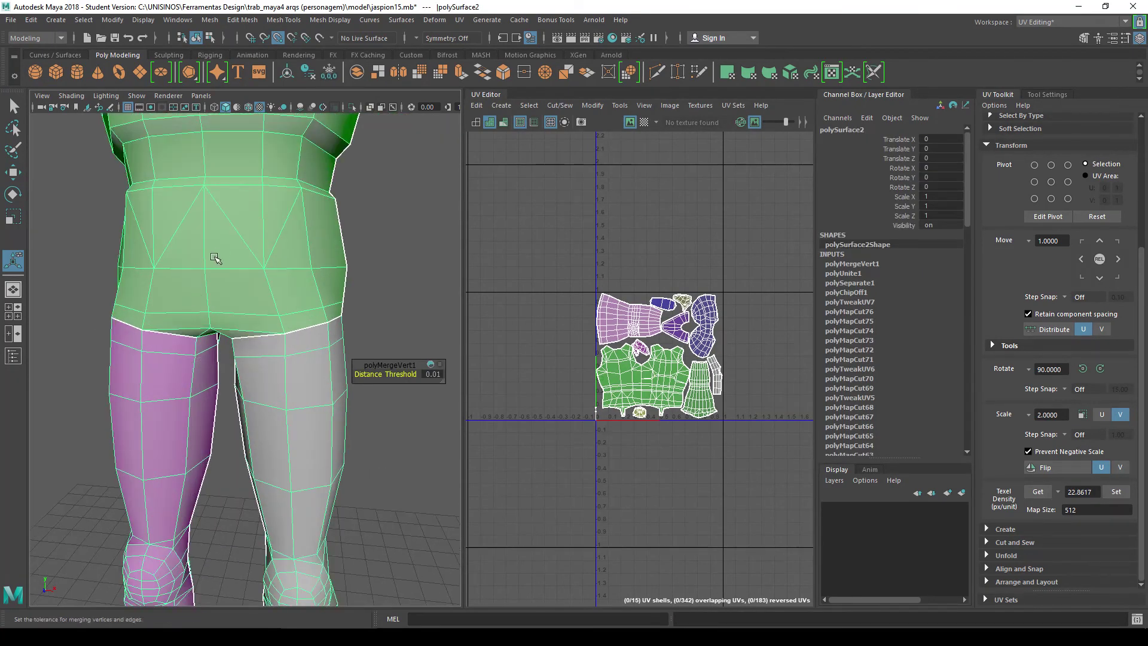
{"action": "scroll", "coordinate": [221, 259], "scroll_direction": "up", "scroll_amount": 2}
{"action": "left_click_drag", "start_coordinate": [300, 258], "coordinate": [238, 319], "text": "alt"}
{"action": "key", "text": "w"}
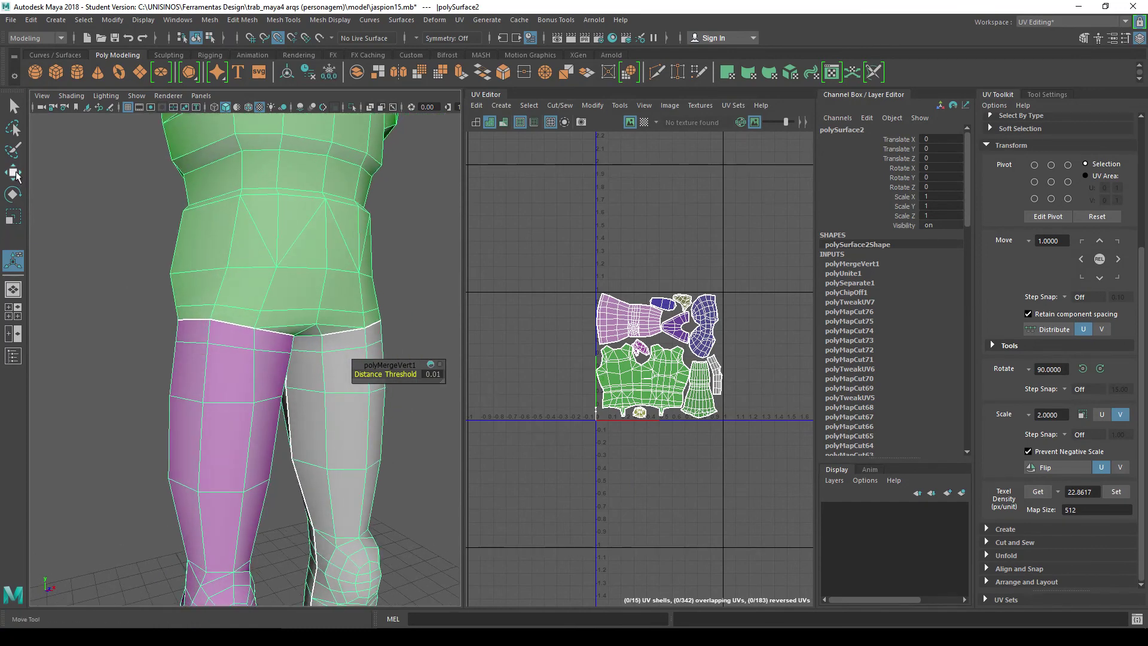
{"action": "right_click_drag", "start_coordinate": [238, 318], "coordinate": [156, 305]}
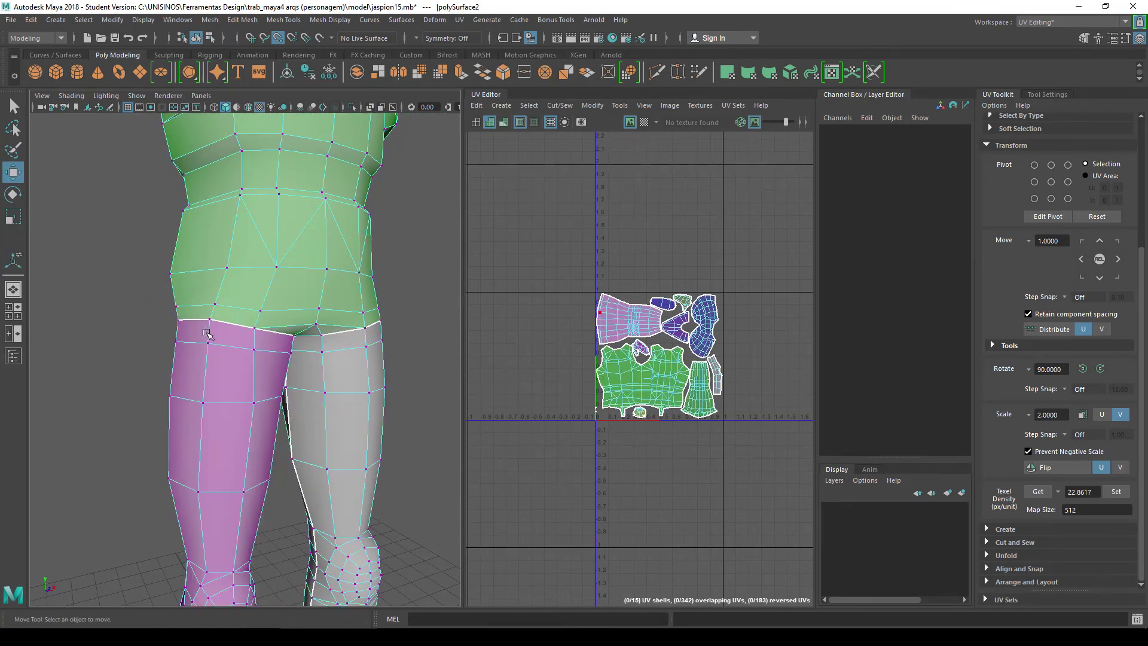
{"action": "left_click", "coordinate": [210, 321]}
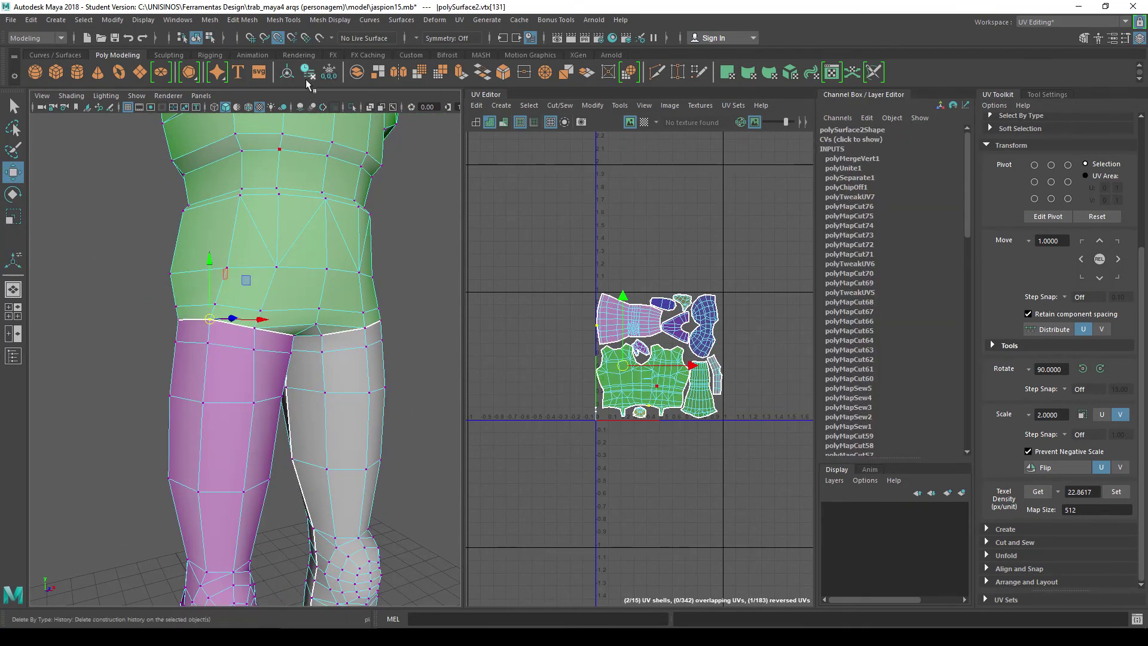
{"action": "left_click", "coordinate": [278, 38]}
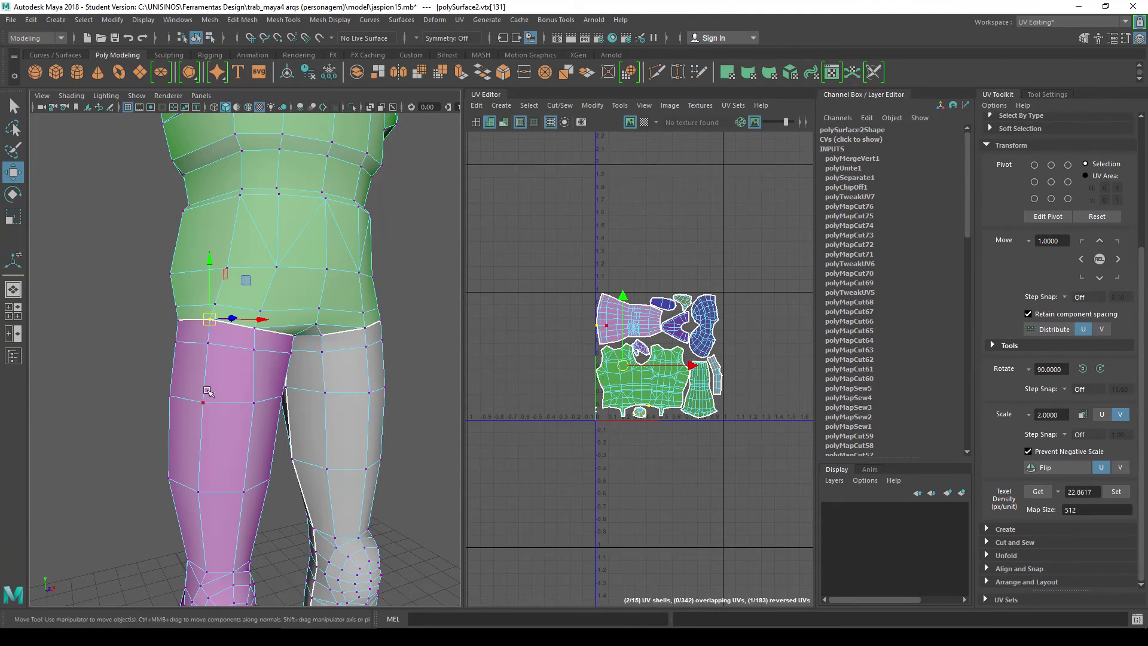
{"action": "left_click_drag", "start_coordinate": [210, 319], "coordinate": [210, 318]}
{"action": "key", "text": "ctrl+z"}
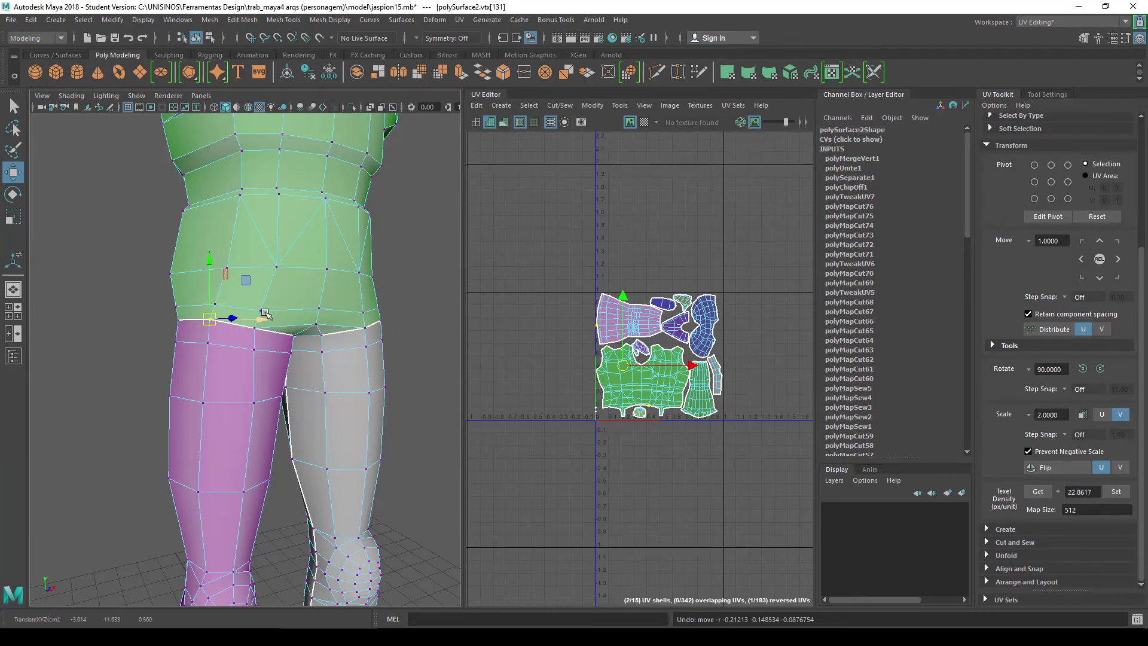
Clear the selection, check the mesh display menu, and reselect the character mesh.
{"action": "scroll", "coordinate": [251, 340], "scroll_direction": "down", "scroll_amount": 3}
{"action": "left_click_drag", "start_coordinate": [335, 299], "coordinate": [305, 230], "text": "alt"}
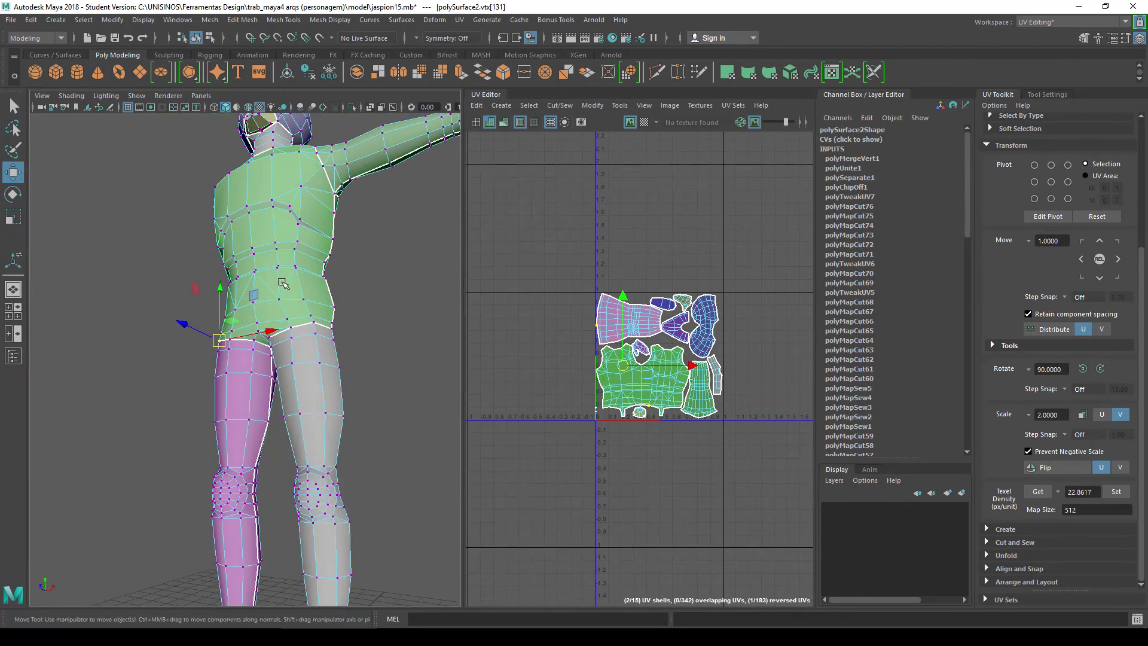
{"action": "right_click_drag", "start_coordinate": [305, 231], "coordinate": [390, 269]}
{"action": "left_click", "coordinate": [395, 297]}
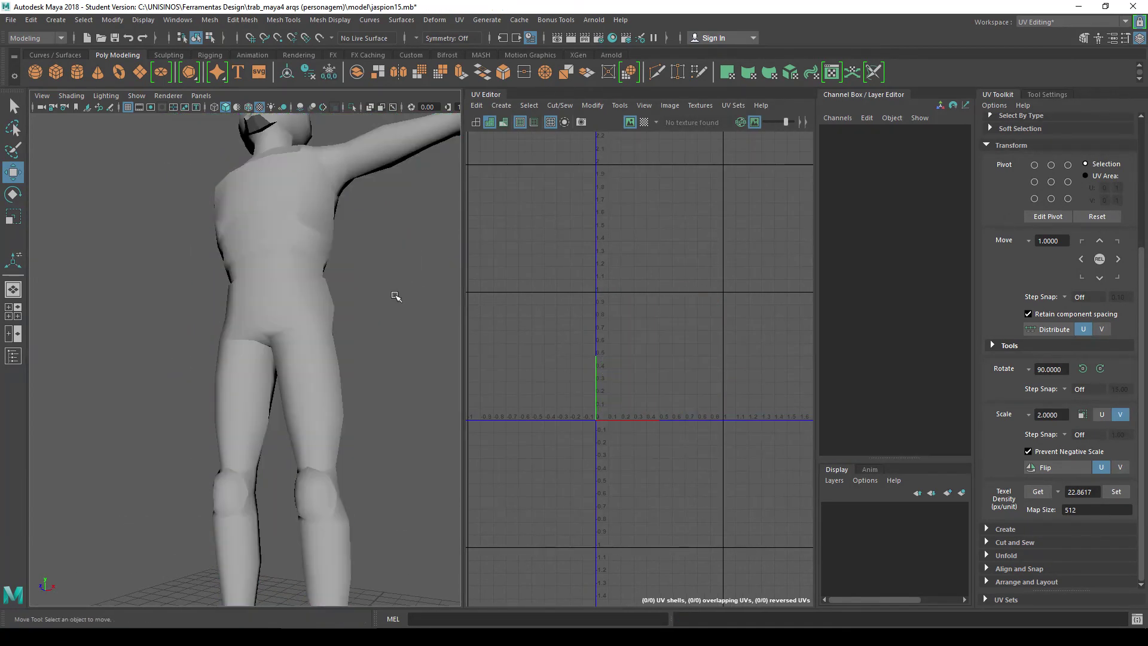
{"action": "mouse_move", "coordinate": [329, 377]}
{"action": "left_mouse_down", "text": "alt"}
{"action": "mouse_move", "coordinate": [377, 358]}
{"action": "mouse_move", "coordinate": [340, 353]}
{"action": "left_mouse_up", "text": "alt"}
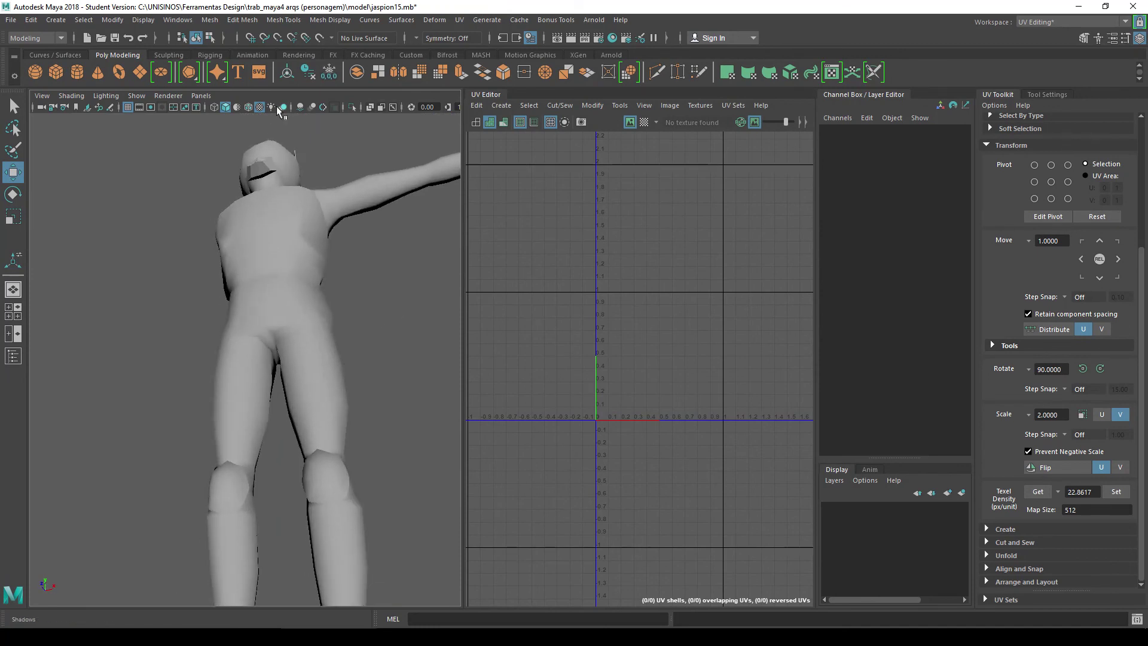
{"action": "left_click", "coordinate": [323, 20]}
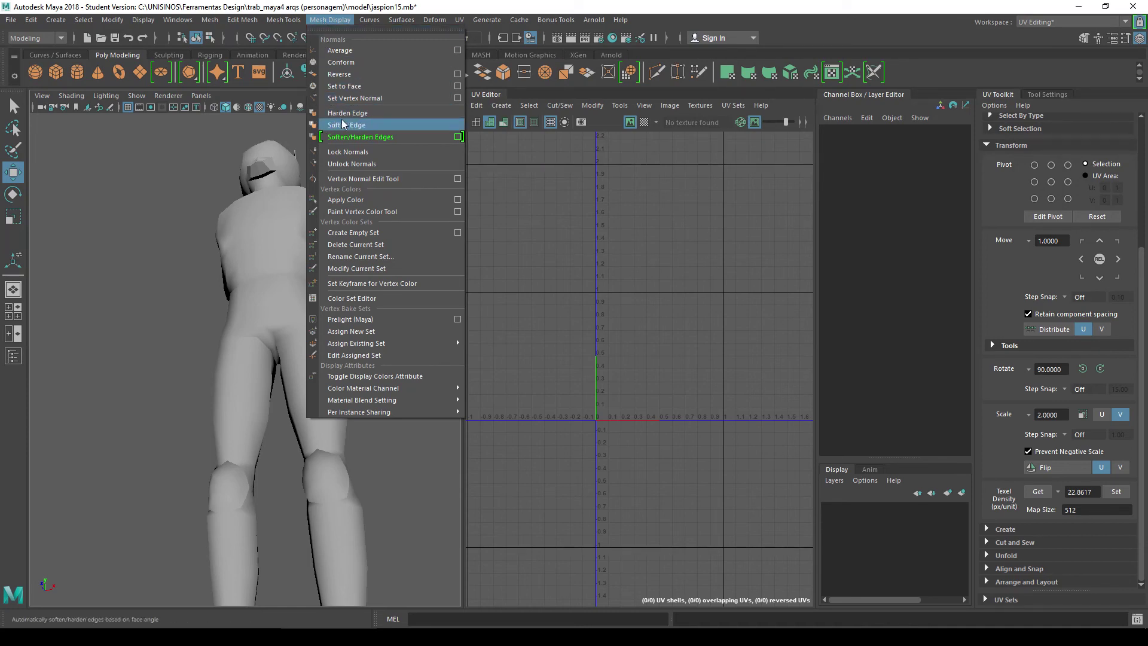
{"action": "left_click", "coordinate": [279, 193]}
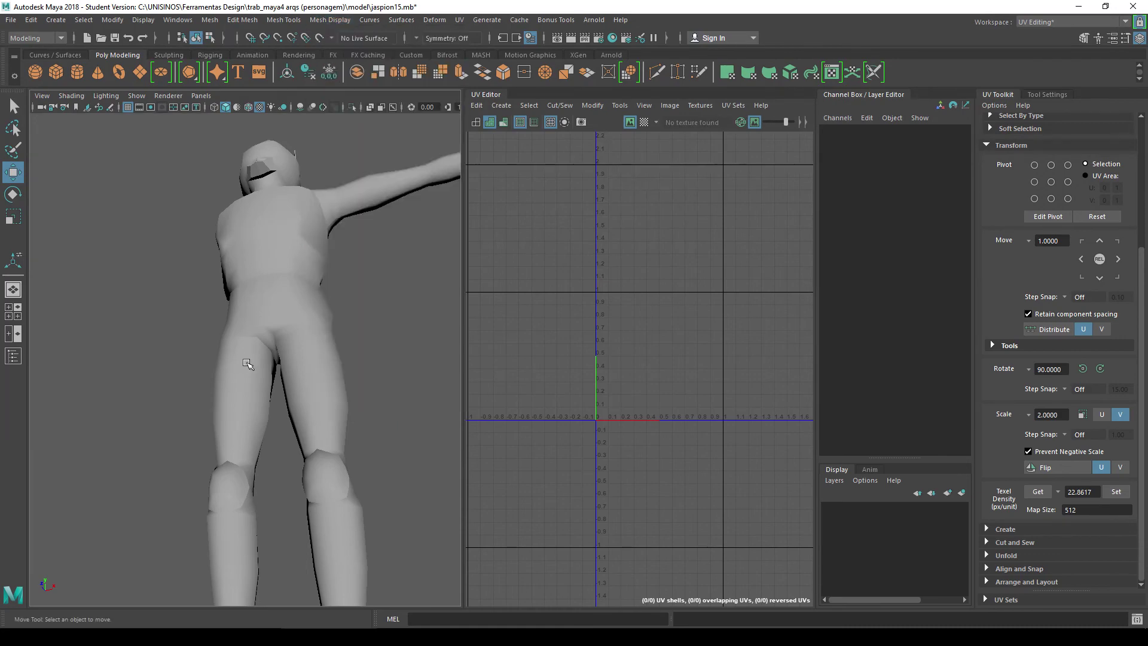
{"action": "scroll", "coordinate": [247, 363], "scroll_direction": "up", "scroll_amount": 5}
{"action": "left_click_drag", "start_coordinate": [246, 363], "coordinate": [281, 311], "text": "alt"}
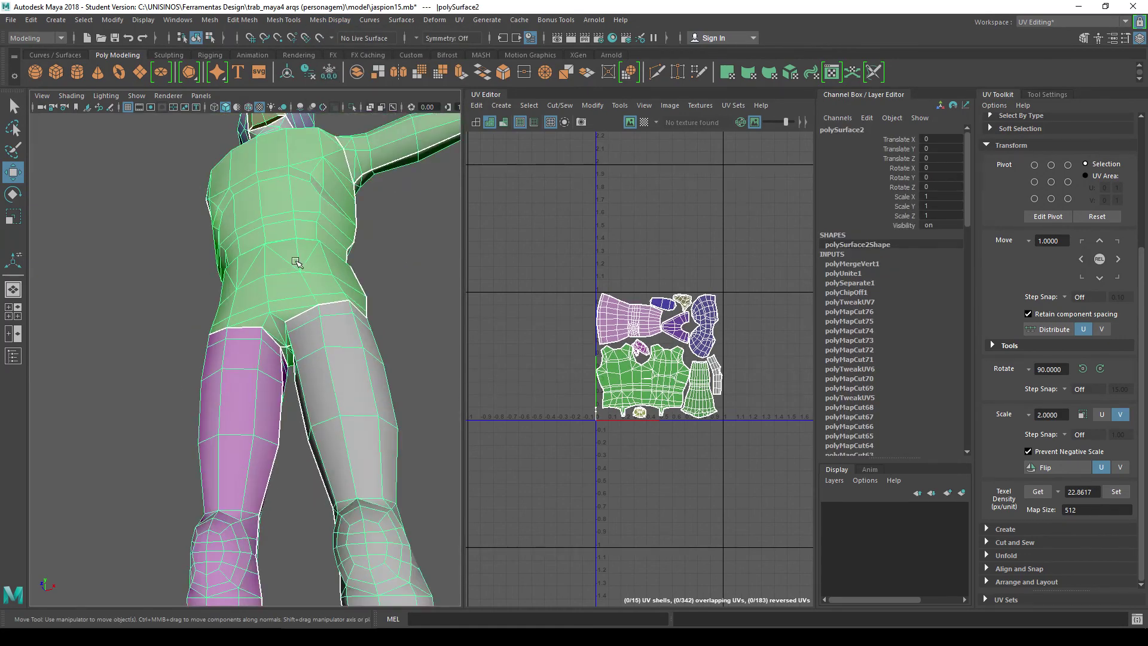
{"action": "left_click_drag", "start_coordinate": [298, 263], "coordinate": [323, 297], "text": "alt"}
{"action": "scroll", "coordinate": [635, 394], "scroll_direction": "up", "scroll_amount": 5}
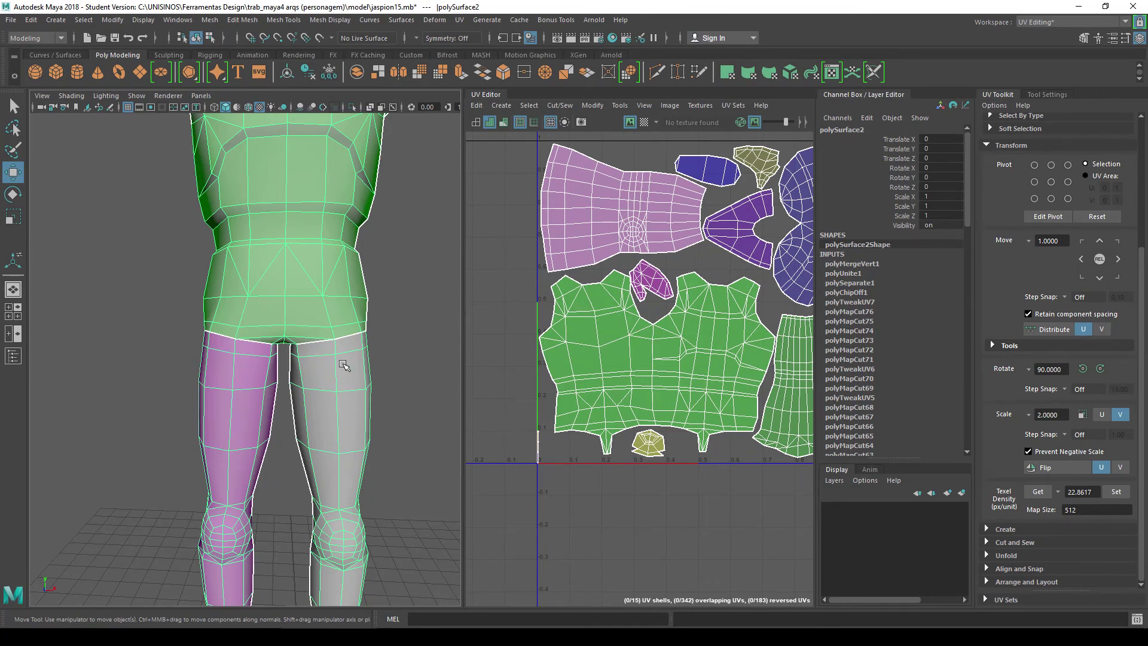
{"action": "right_click_drag", "start_coordinate": [352, 333], "coordinate": [351, 333]}
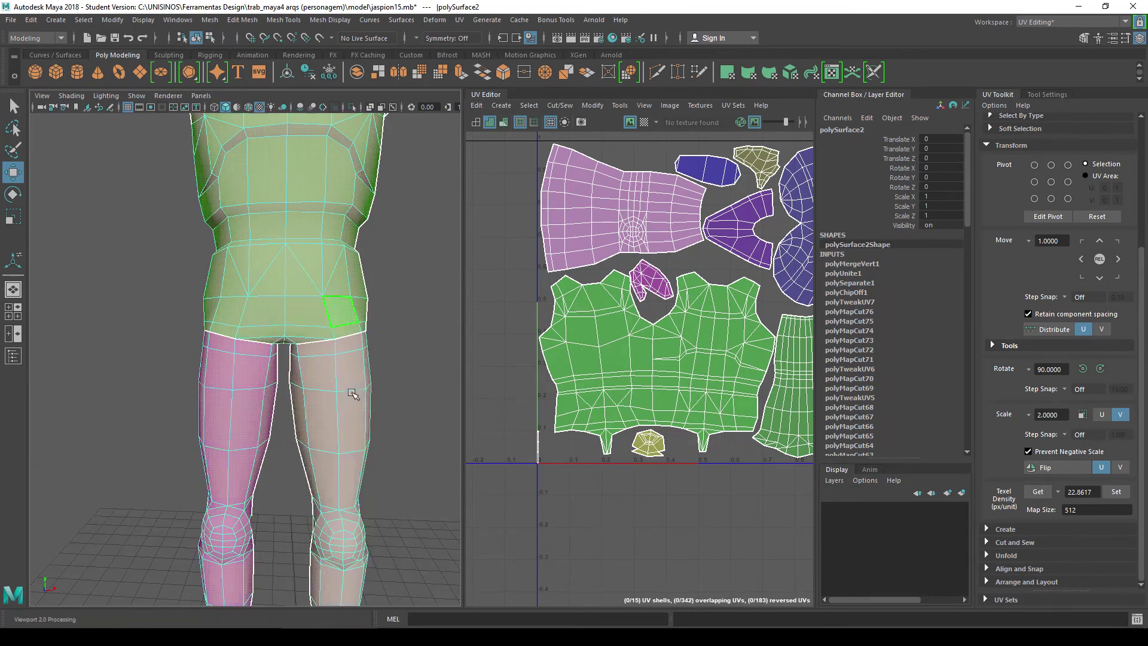
{"action": "key", "text": "shift+f"}
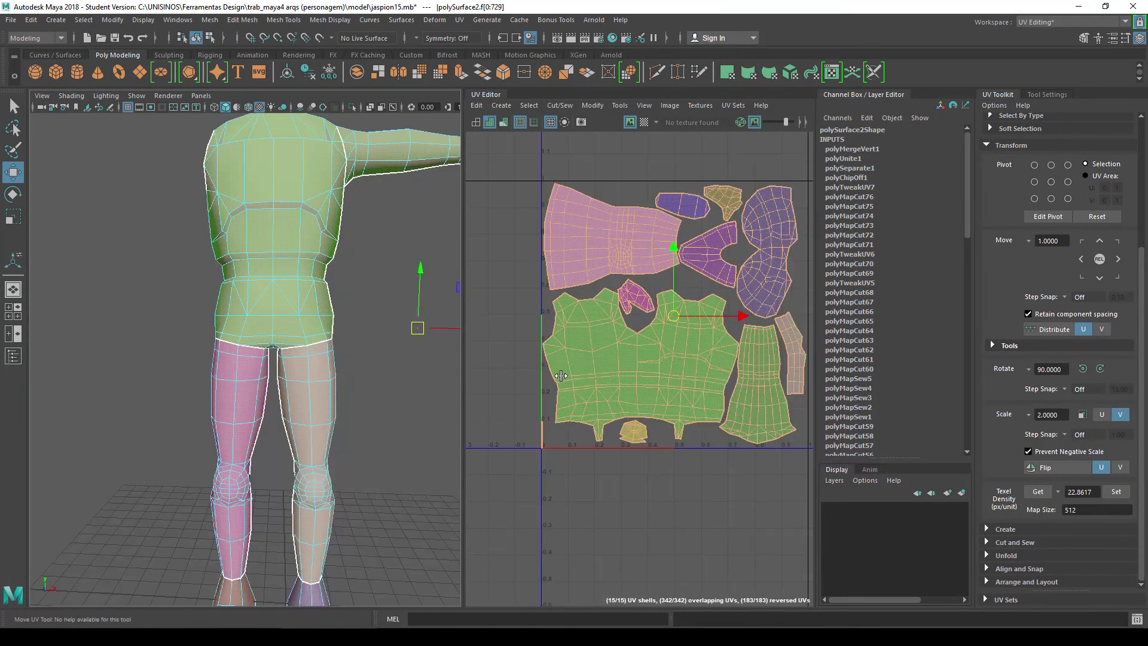
{"action": "right_click", "coordinate": [314, 360]}
{"action": "left_click", "coordinate": [323, 376]}
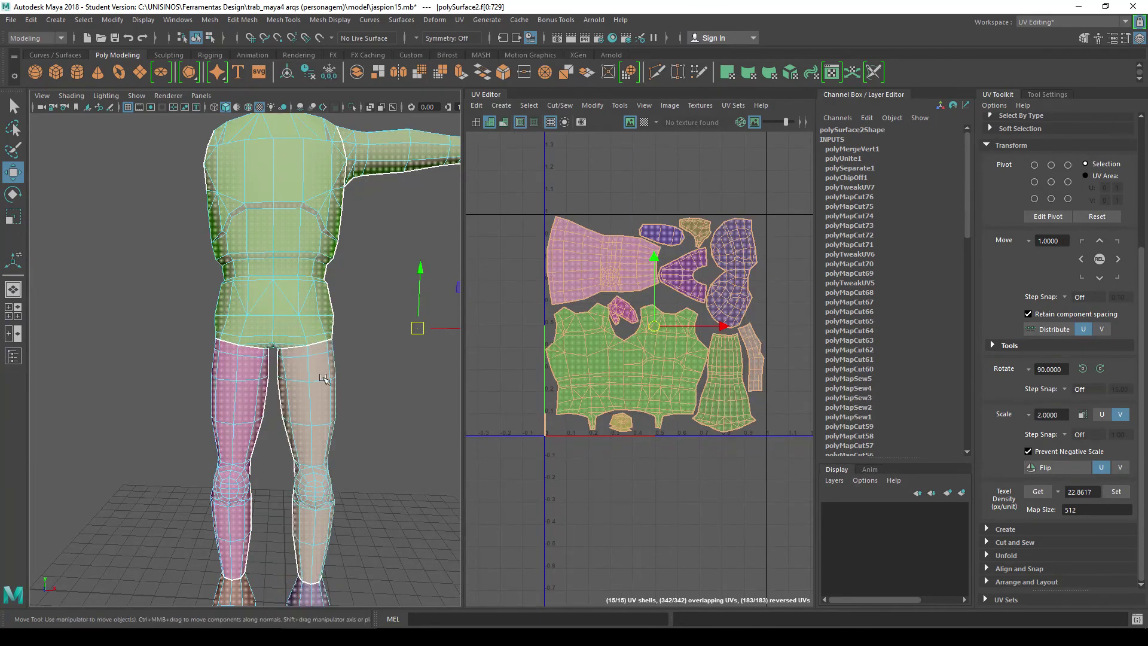
{"action": "left_click", "coordinate": [318, 377]}
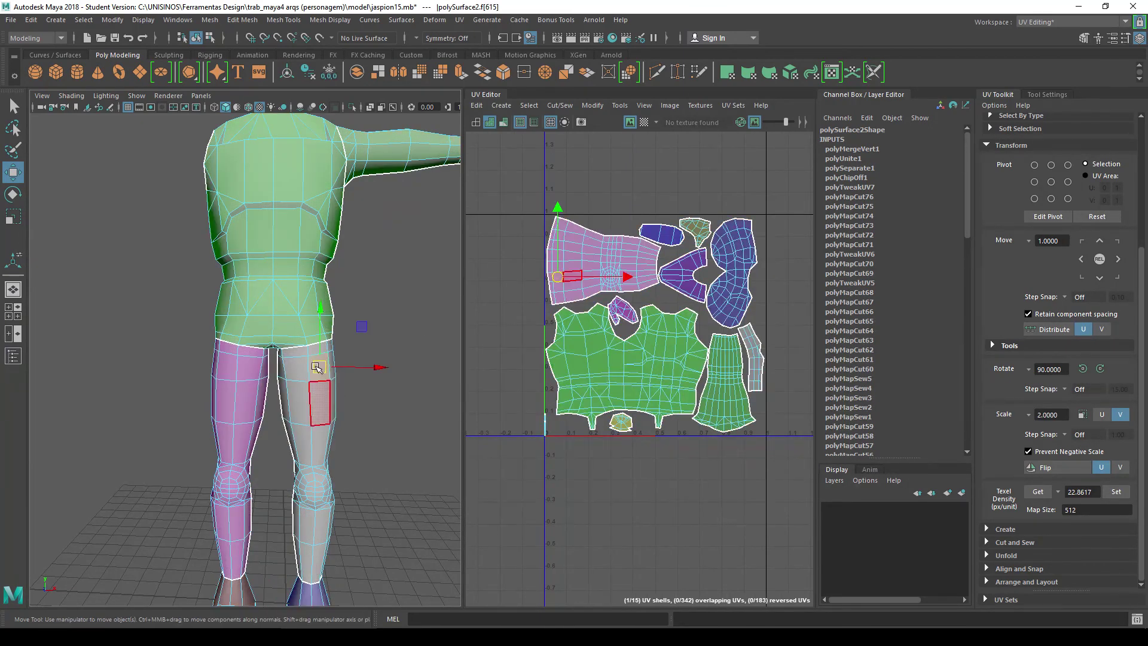
{"action": "left_click", "coordinate": [146, 401]}
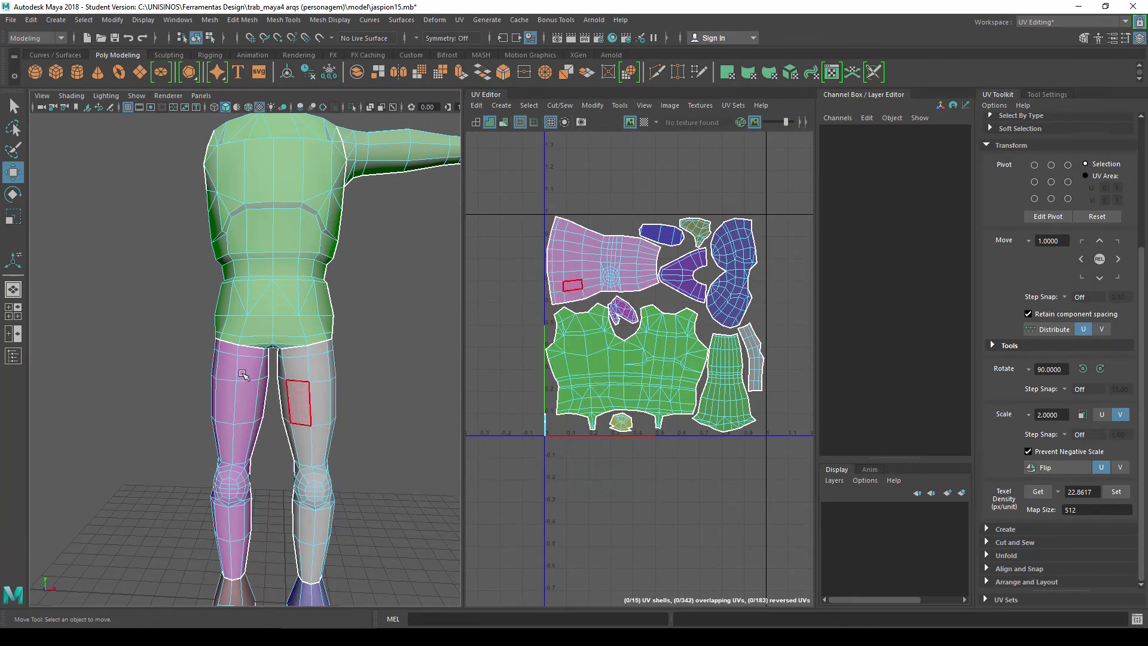
{"action": "key", "text": "f"}
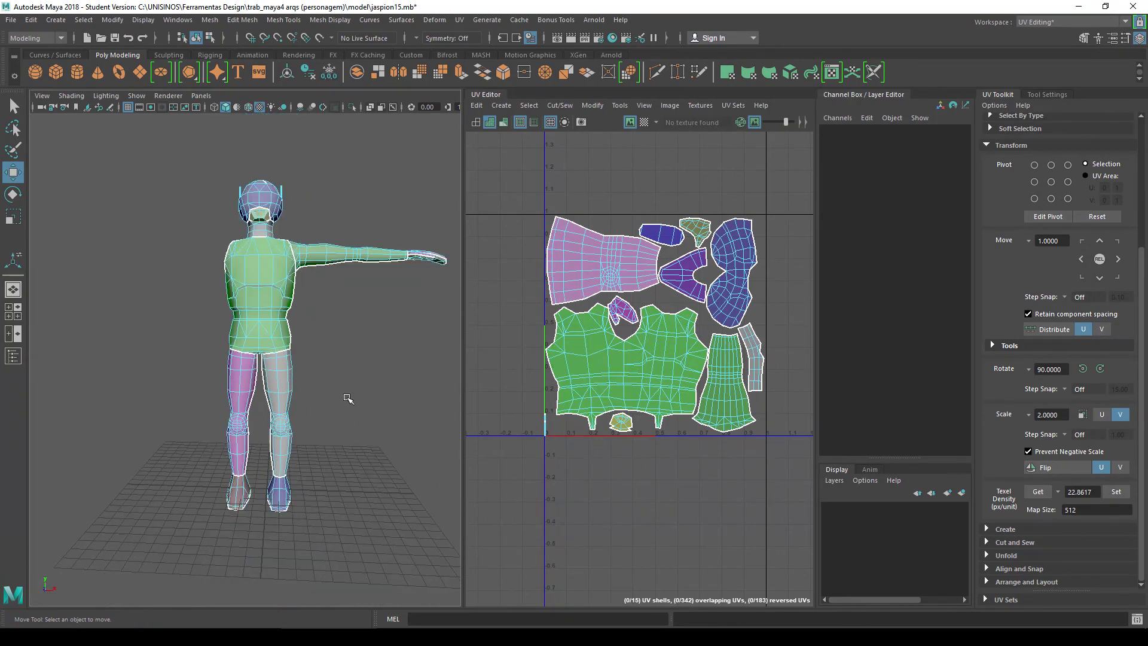
{"action": "mouse_move", "coordinate": [349, 397]}
{"action": "left_mouse_down", "text": "alt"}
{"action": "mouse_move", "coordinate": [240, 394]}
{"action": "mouse_move", "coordinate": [328, 397]}
{"action": "left_mouse_up", "text": "alt"}
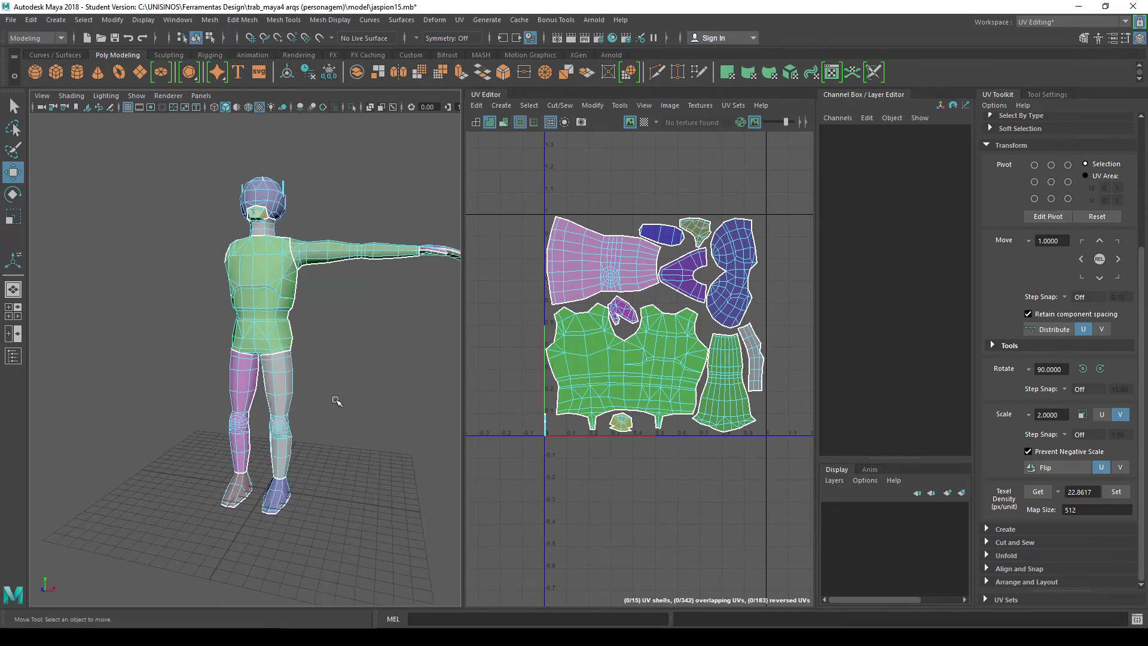
{"action": "scroll", "coordinate": [336, 401], "scroll_direction": "up", "scroll_amount": 2}
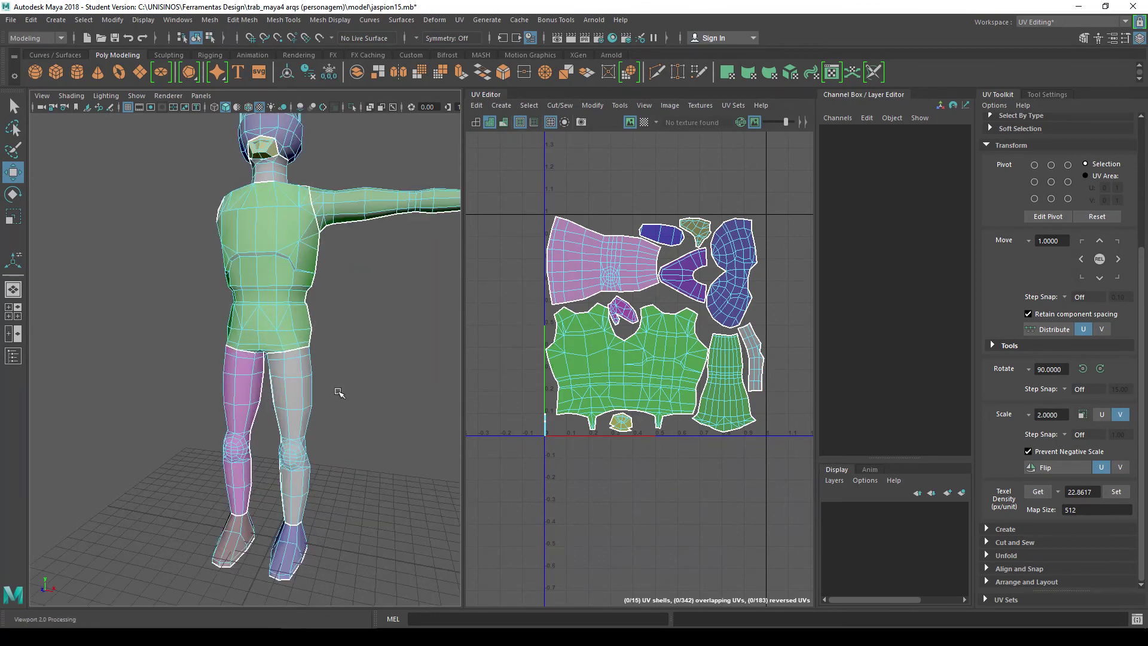
{"action": "scroll", "coordinate": [382, 351], "scroll_direction": "down", "scroll_amount": 2}
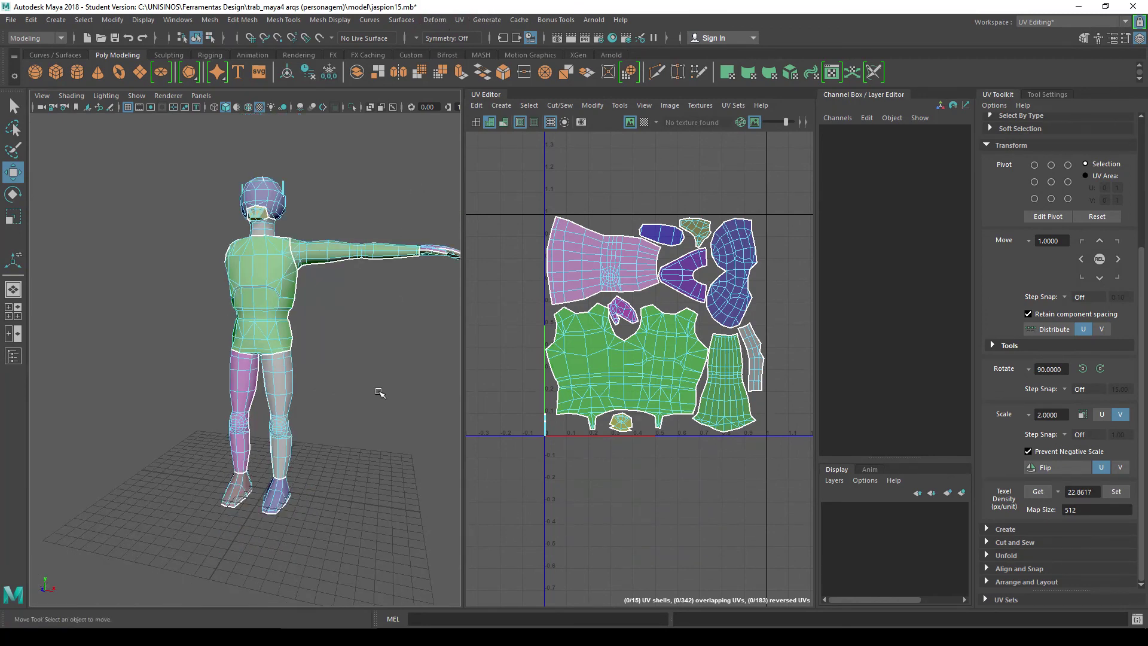
{"action": "scroll", "coordinate": [638, 359], "scroll_direction": "up", "scroll_amount": 3}
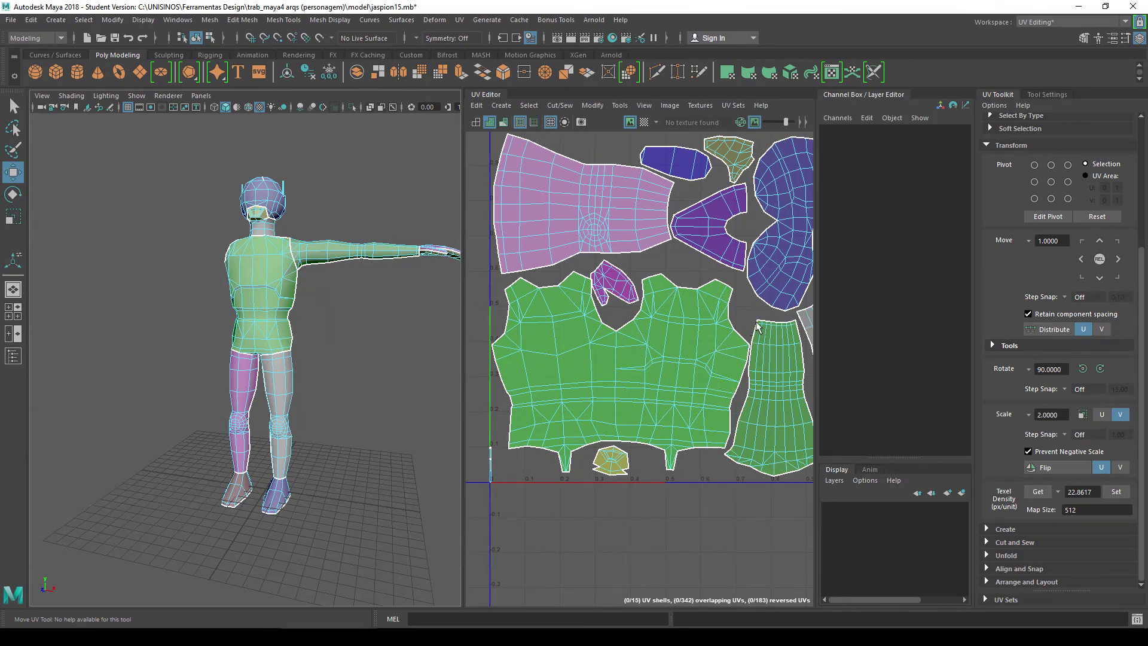
{"action": "scroll", "coordinate": [606, 412], "scroll_direction": "down", "scroll_amount": 2}
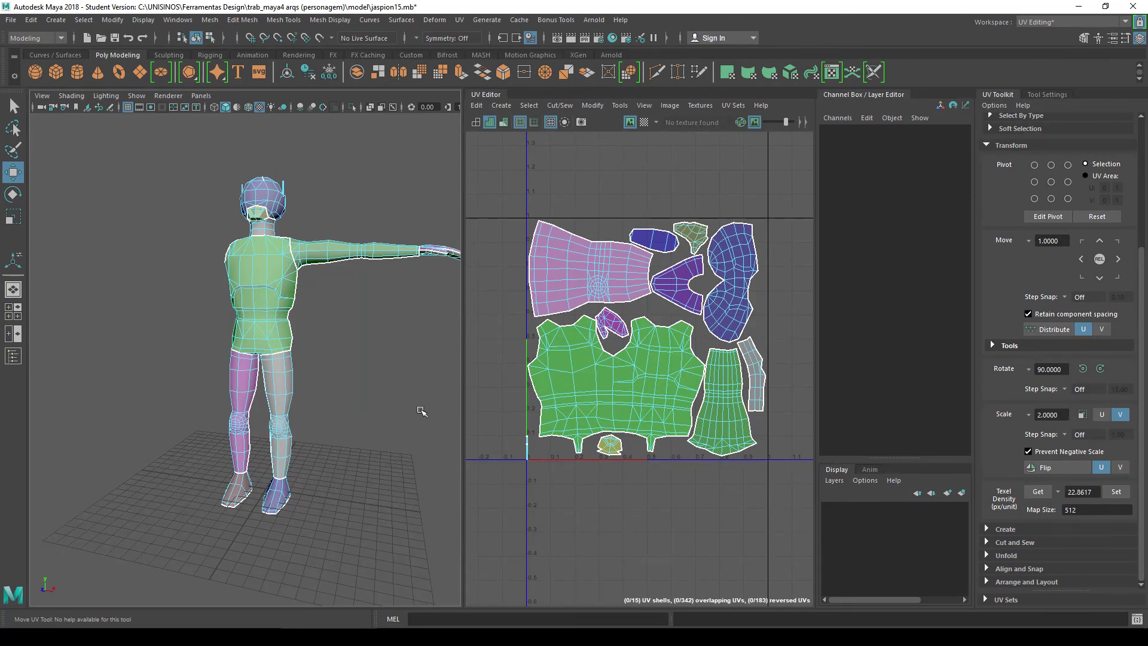
{"action": "scroll", "coordinate": [415, 380], "scroll_direction": "down", "scroll_amount": 2}
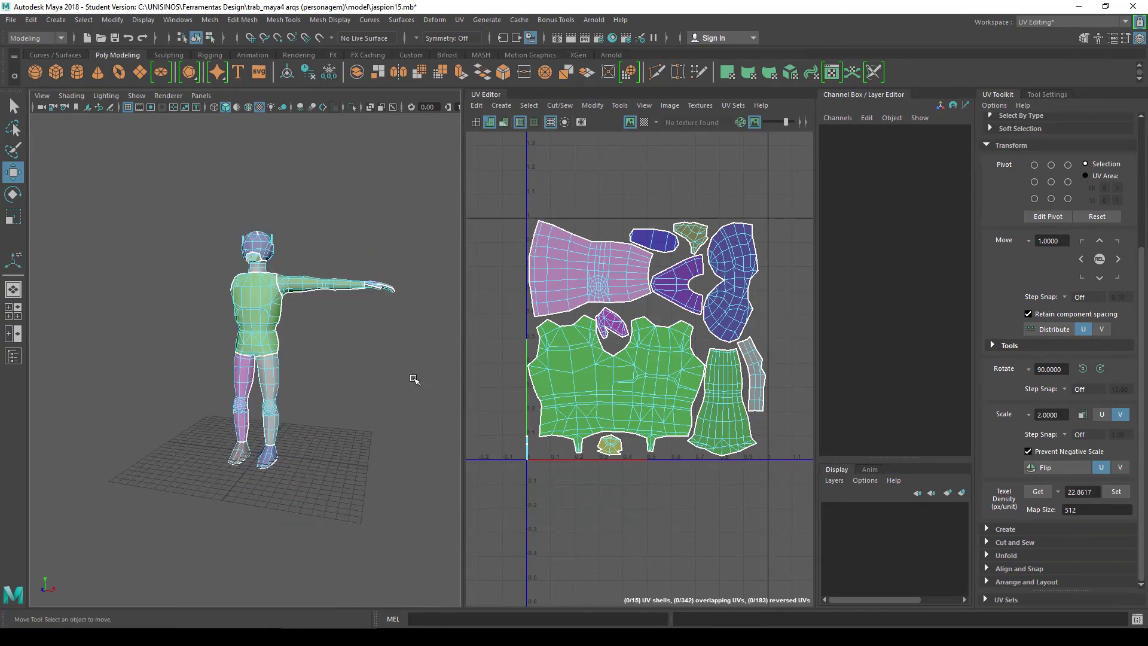